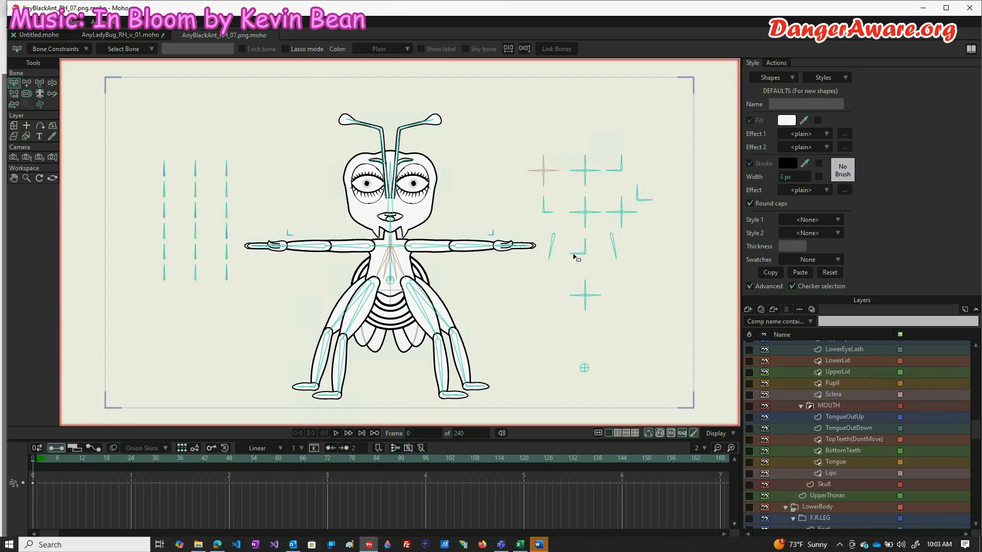
Step: Select the ant's right forearm bone and activate the Manipulate Bones tool
scroll(310, 233, down, 2)
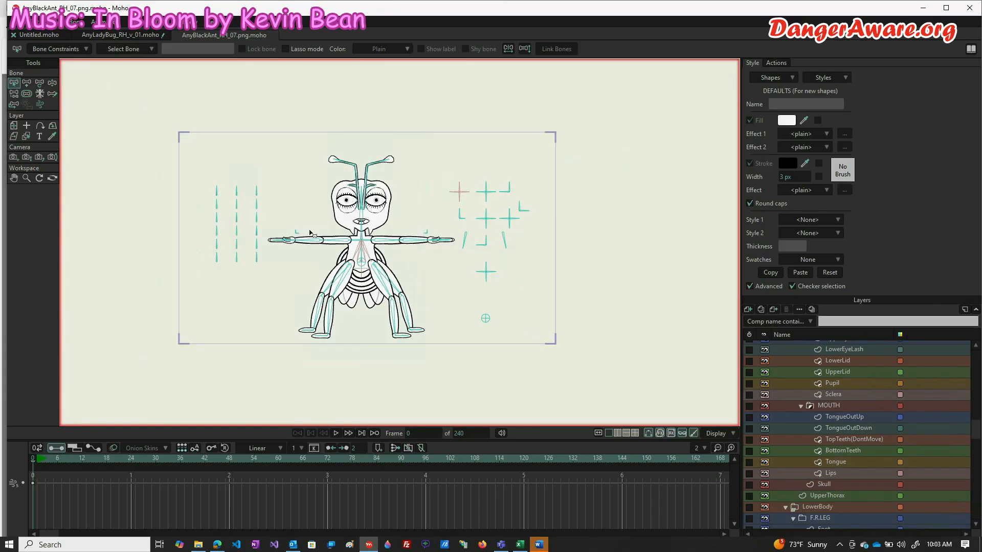
scroll(311, 234, up, 1)
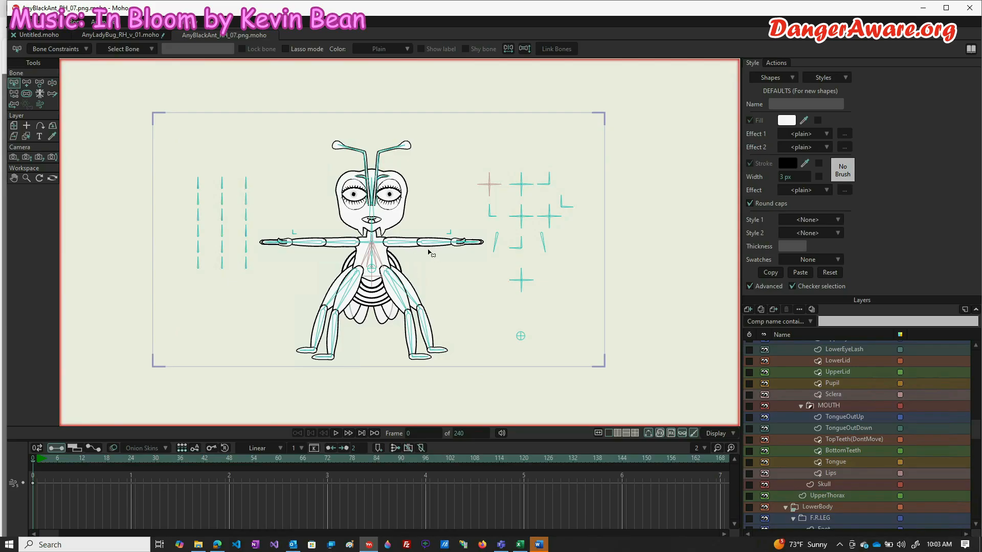
click(309, 244)
click(52, 83)
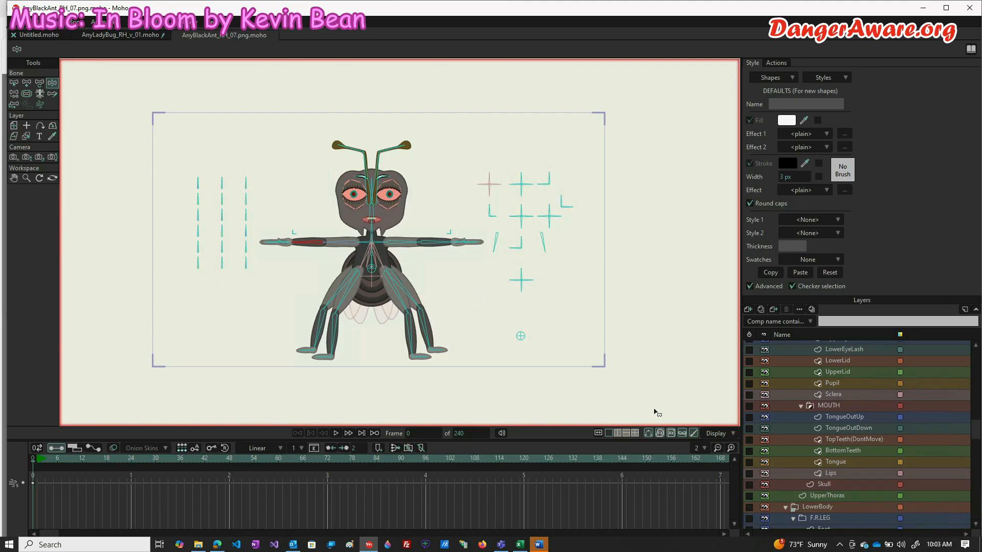
Step: View the ant without its bone overlay, restore the overlay, and return to the AnyBlackAnt layer at the top of the layer list
click(648, 435)
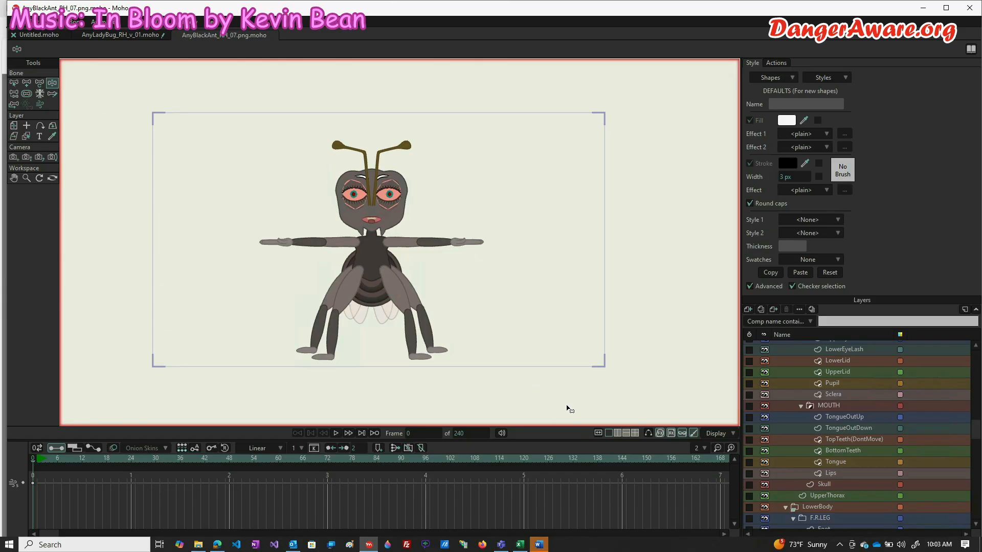
click(648, 432)
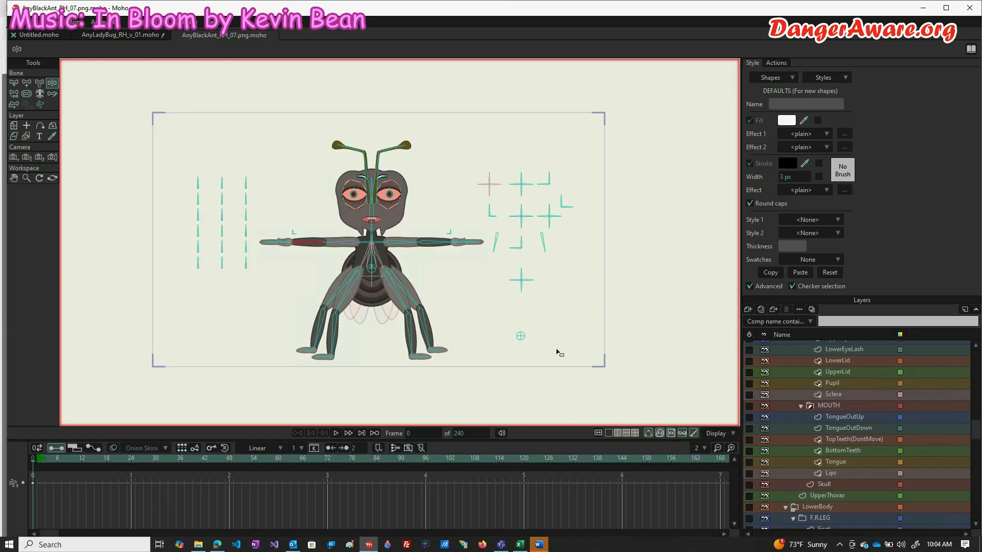
scroll(846, 409, up, 6)
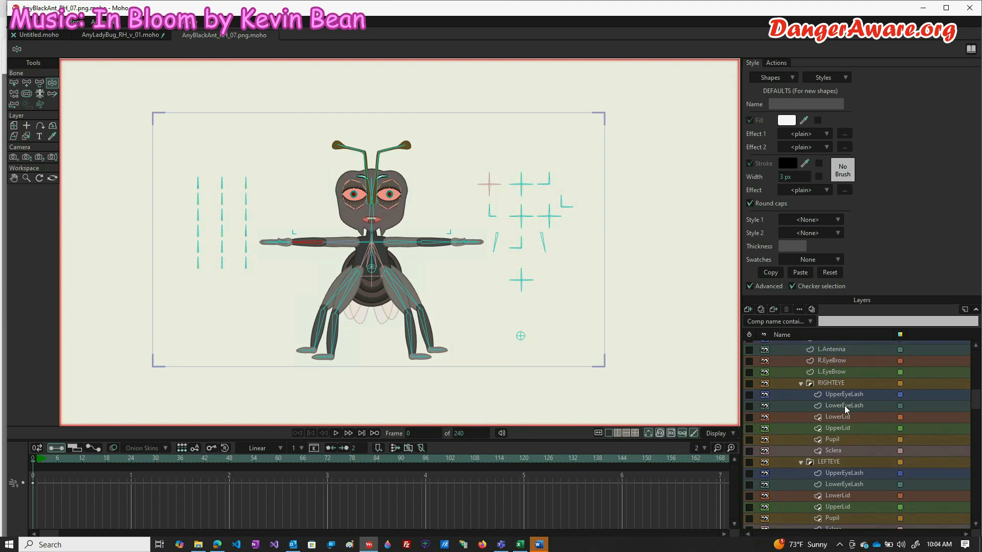
scroll(847, 409, up, 3)
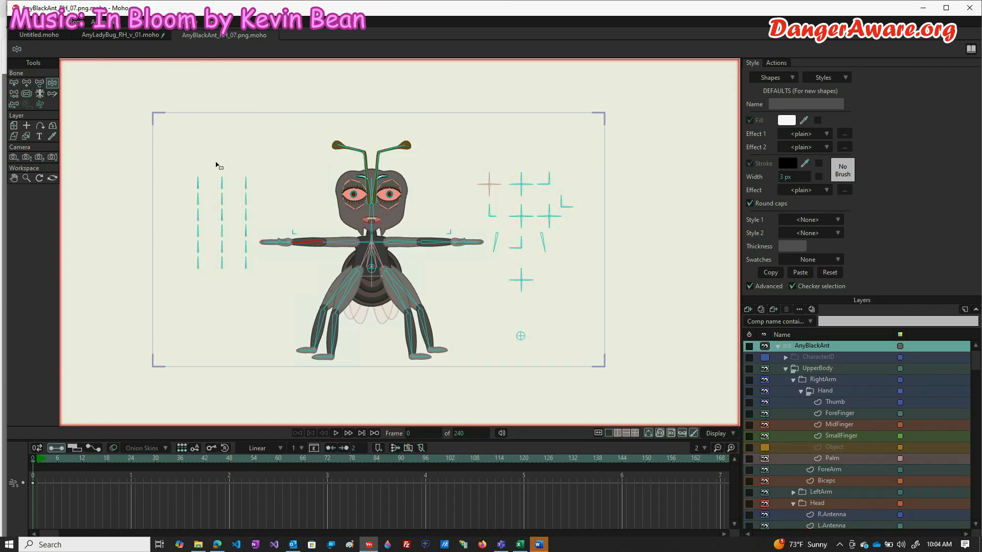
Step: Rotate control bones throughout the three columns beside the ant to vary its head shape, body size, wings and colours
click(198, 182)
drag(193, 176, 247, 183)
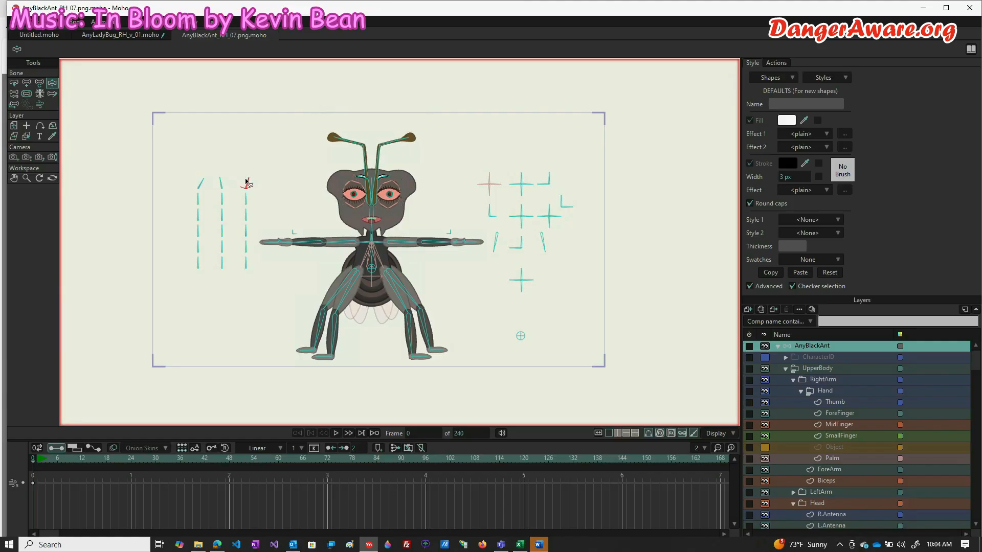
drag(197, 202, 159, 281)
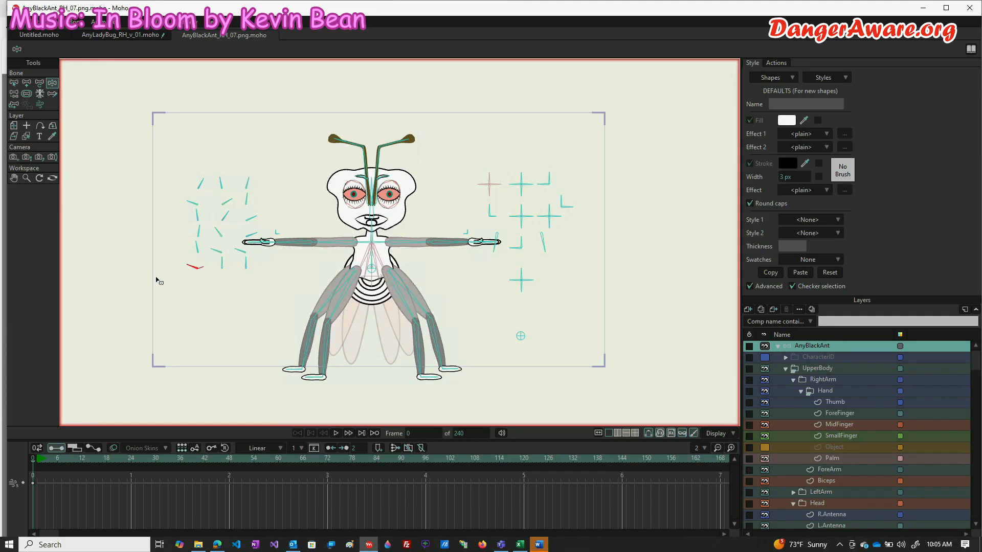
drag(222, 262, 226, 284)
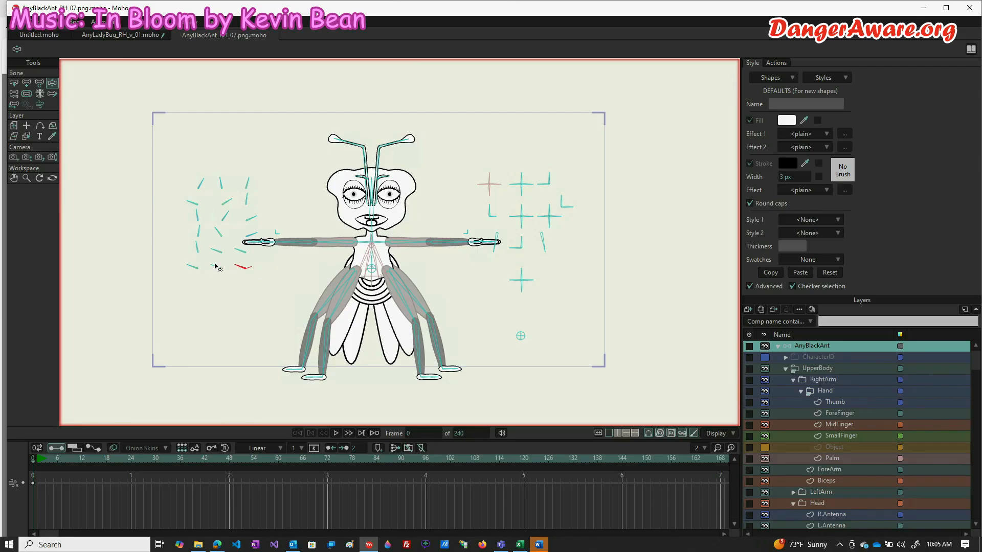
drag(215, 266, 185, 276)
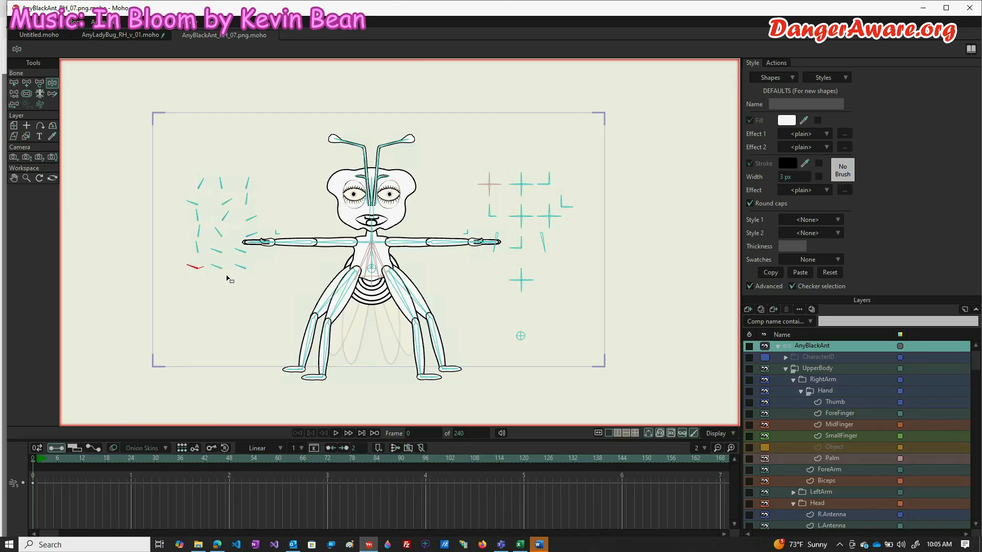
drag(259, 266, 211, 252)
mouse_move(188, 264)
mouse_down()
mouse_move(225, 269)
mouse_move(173, 264)
mouse_move(179, 256)
mouse_move(218, 270)
mouse_move(220, 259)
mouse_move(242, 265)
mouse_move(233, 255)
mouse_move(215, 264)
mouse_move(258, 267)
mouse_move(192, 259)
mouse_move(201, 261)
mouse_up()
Step: Examine the legs up close and rotate more control bones in the columns to darken the ant and shorten its antennae
scroll(401, 259, up, 5)
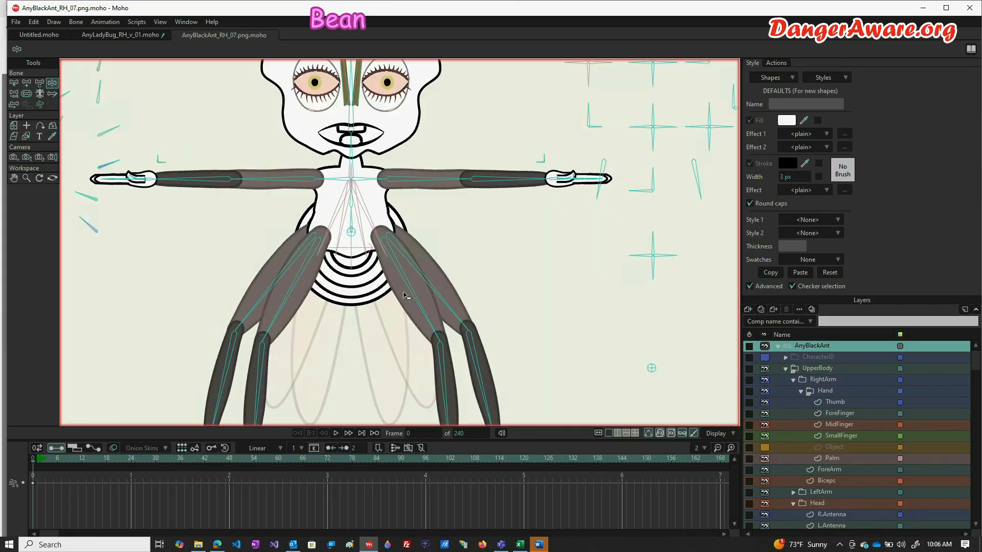
scroll(413, 266, up, 2)
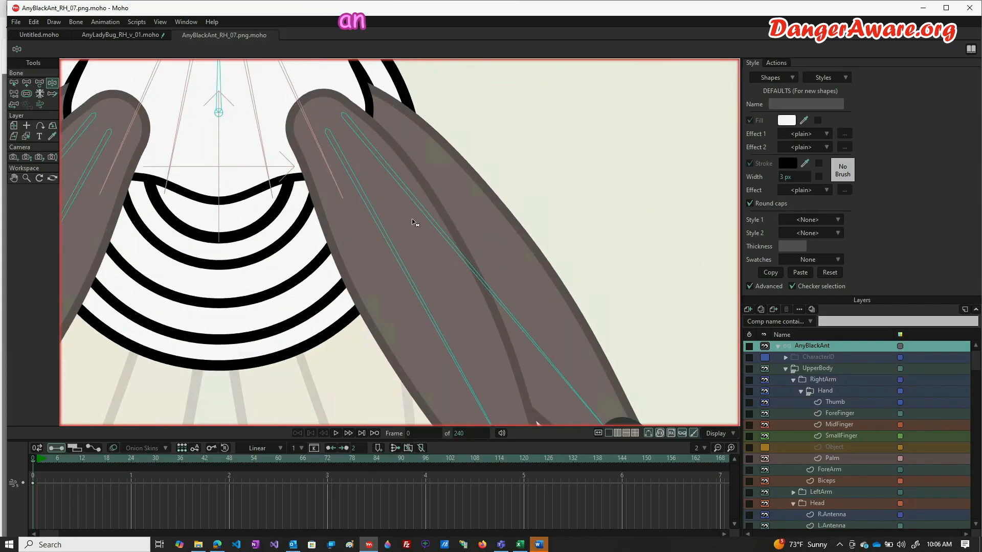
scroll(415, 221, down, 4)
scroll(417, 226, down, 4)
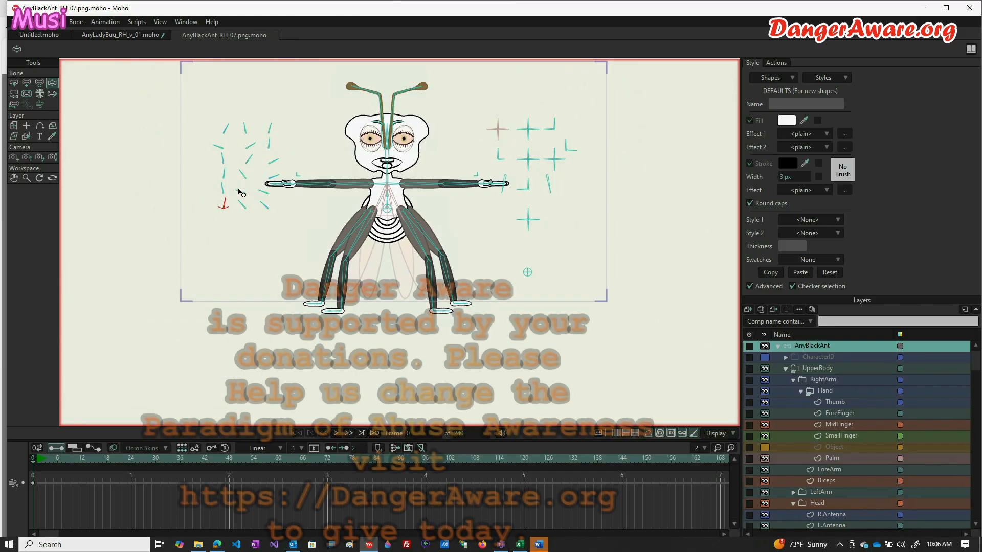
mouse_move(239, 193)
mouse_down()
mouse_move(278, 196)
mouse_move(250, 186)
mouse_move(258, 190)
mouse_move(232, 202)
mouse_move(252, 207)
mouse_up()
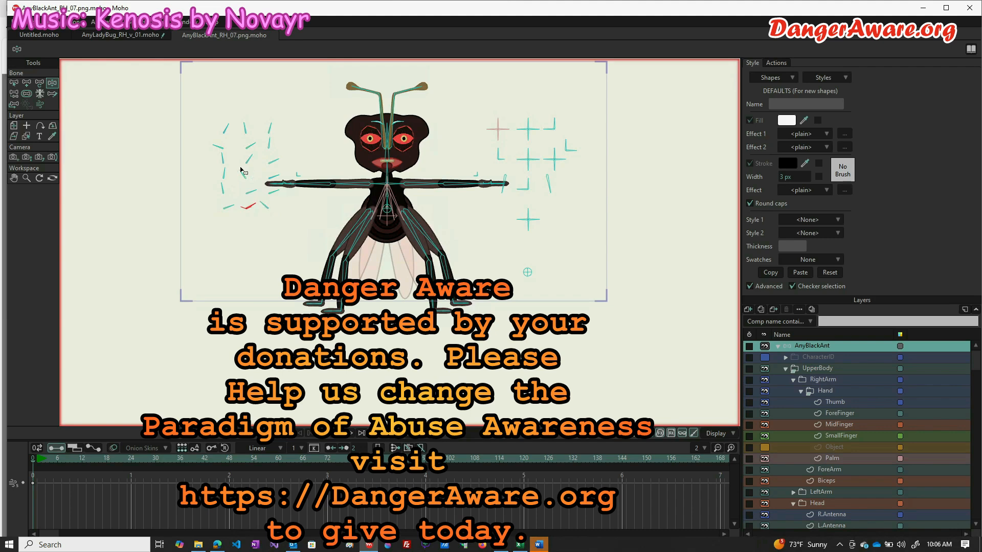
drag(279, 120, 248, 175)
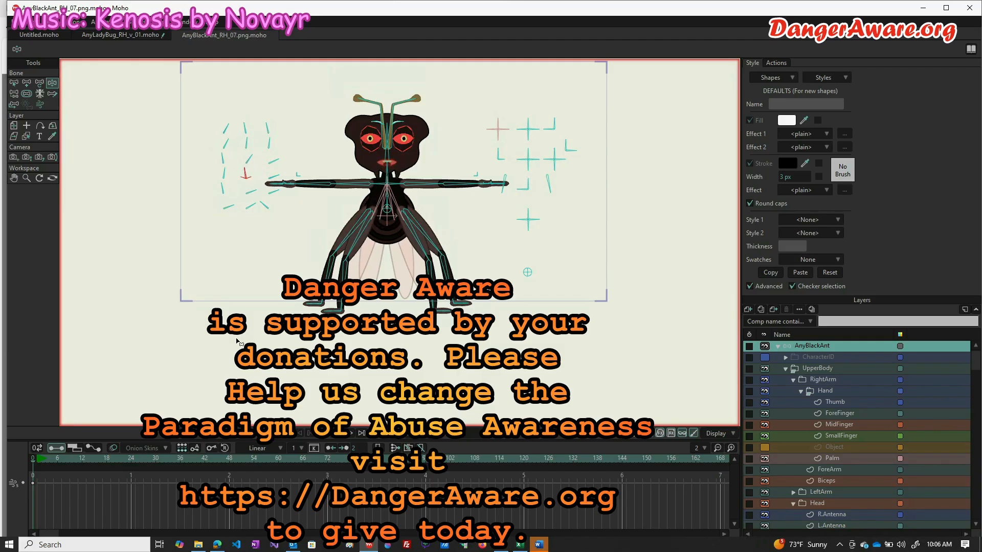
scroll(421, 301, up, 3)
scroll(410, 288, down, 3)
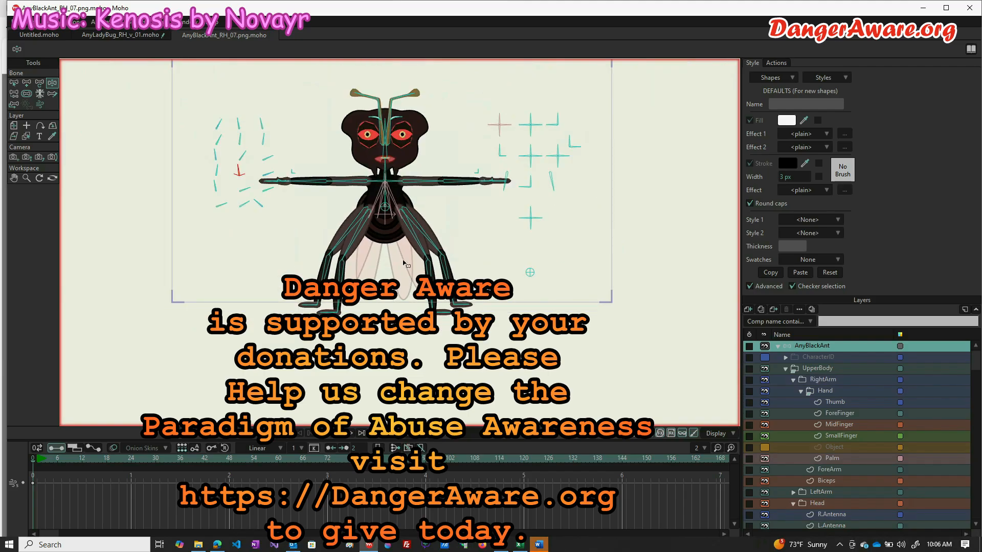
Step: Hide the rig's shy bones and move the timeline to frame 1
click(72, 26)
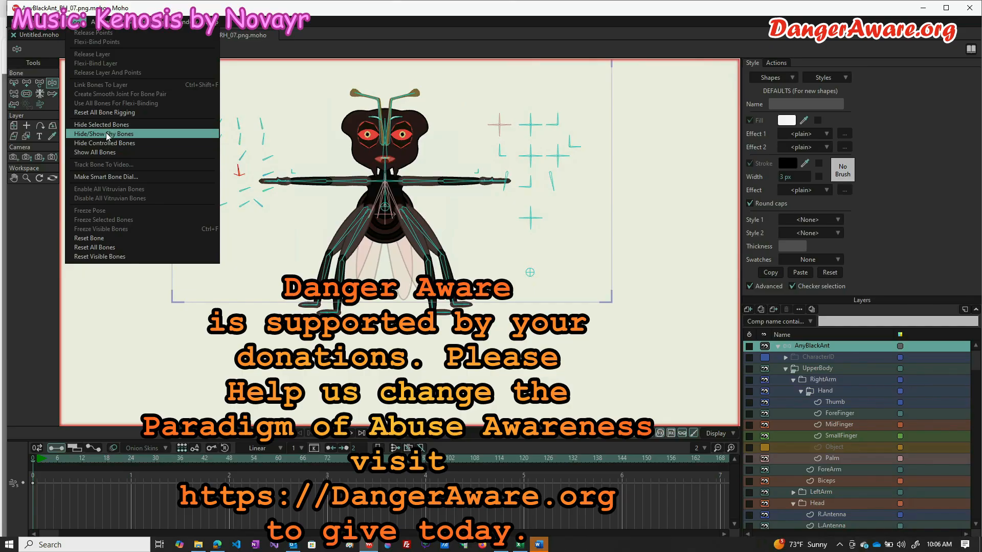
click(108, 135)
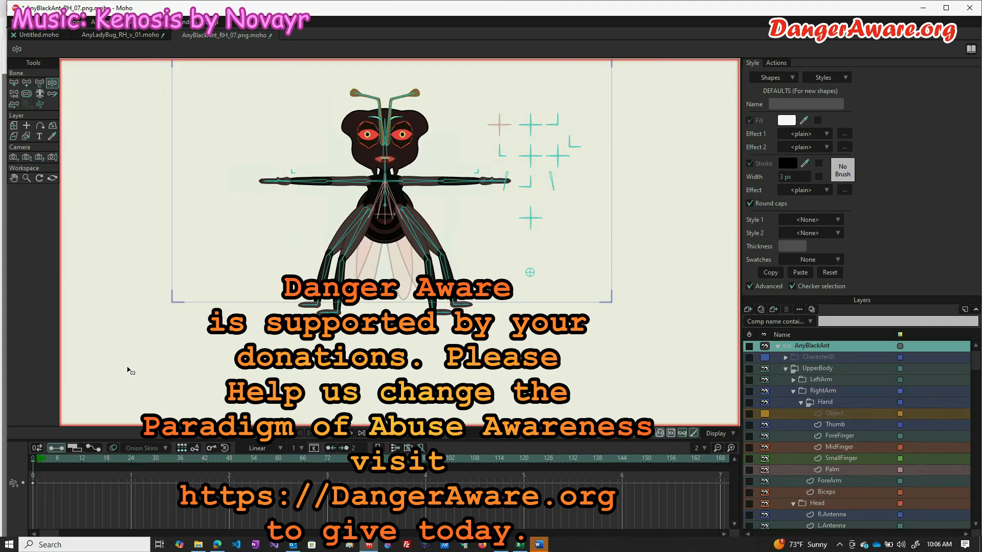
click(39, 461)
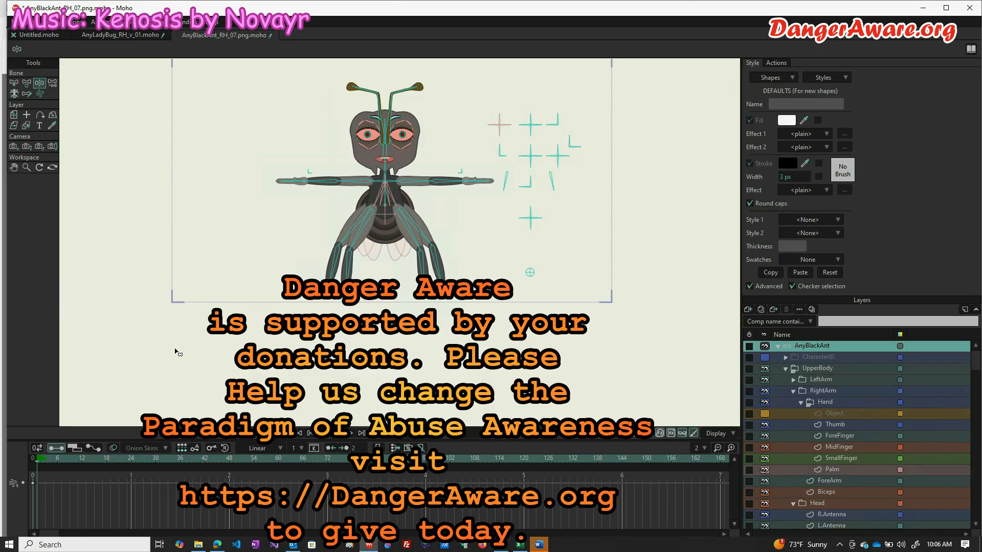
Step: Make the CharacterID layer group visible and show the shy control bones again
drag(175, 350, 181, 397)
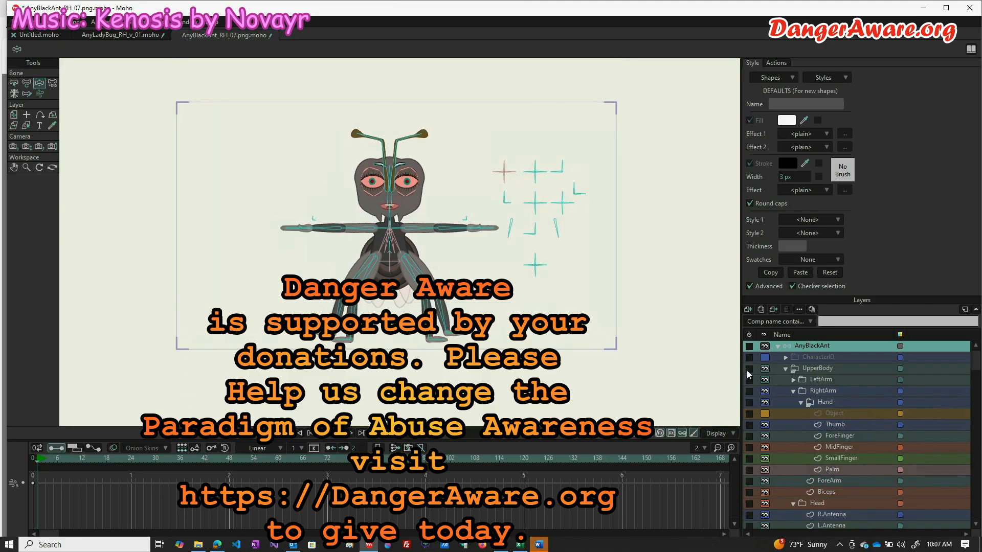
click(762, 357)
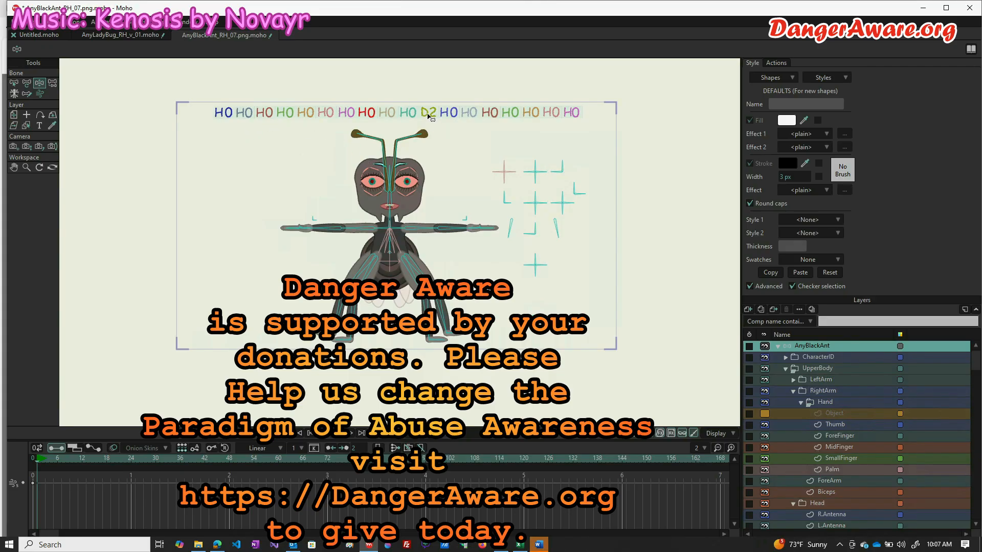
click(14, 83)
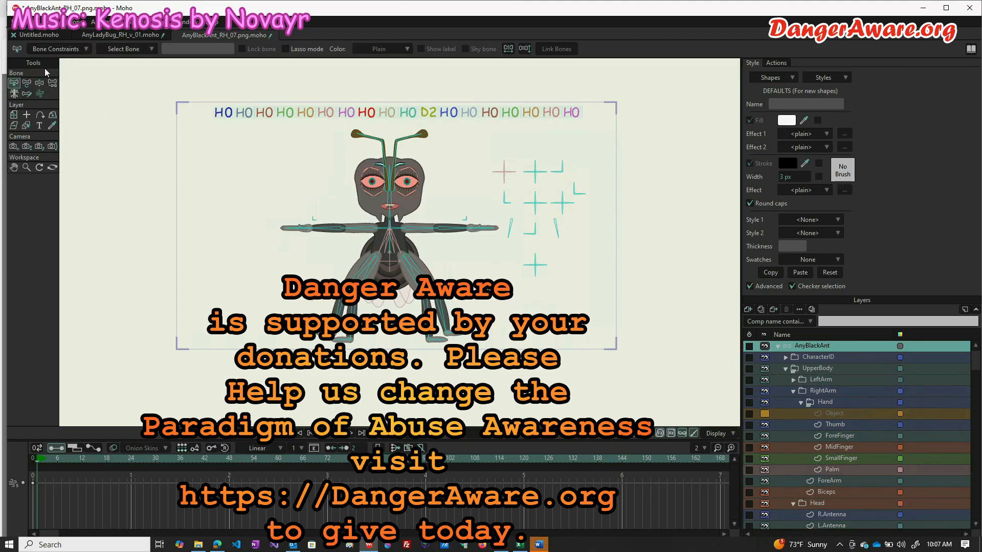
click(77, 22)
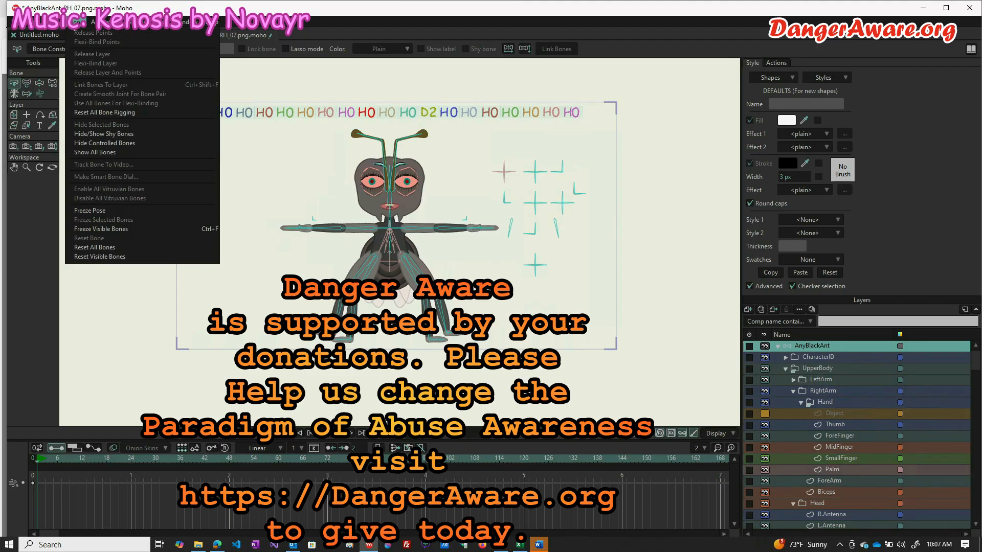
click(106, 134)
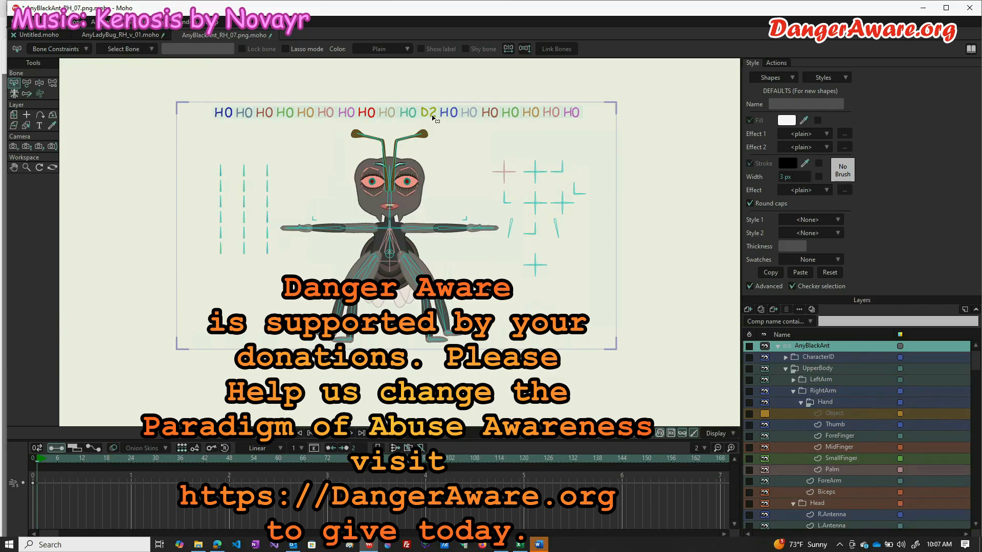
Step: Rotate the fourth control bone in the middle column with Manipulate Bones to enlarge the abdomen, setting its character ID code to G4
scroll(229, 220, up, 5)
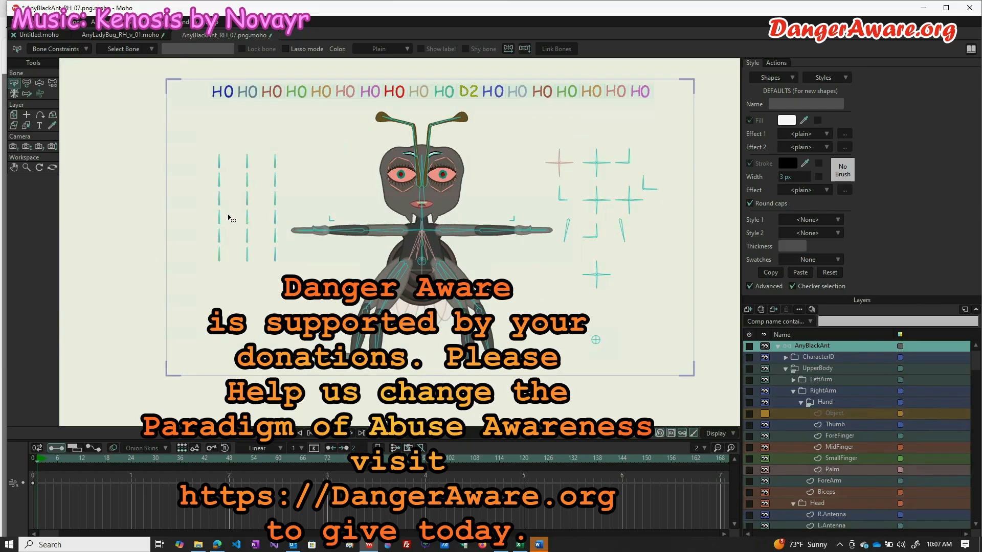
scroll(284, 207, up, 1)
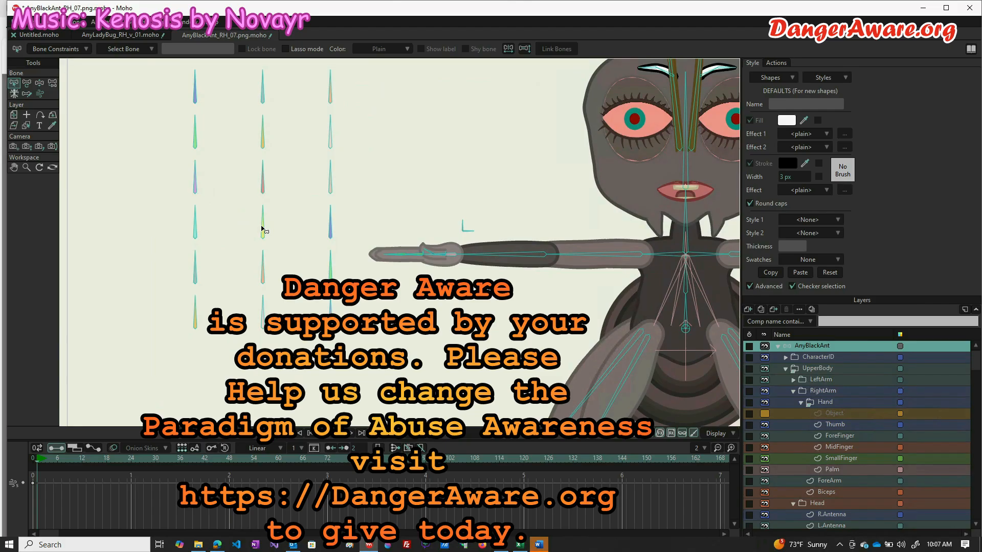
scroll(262, 230, down, 6)
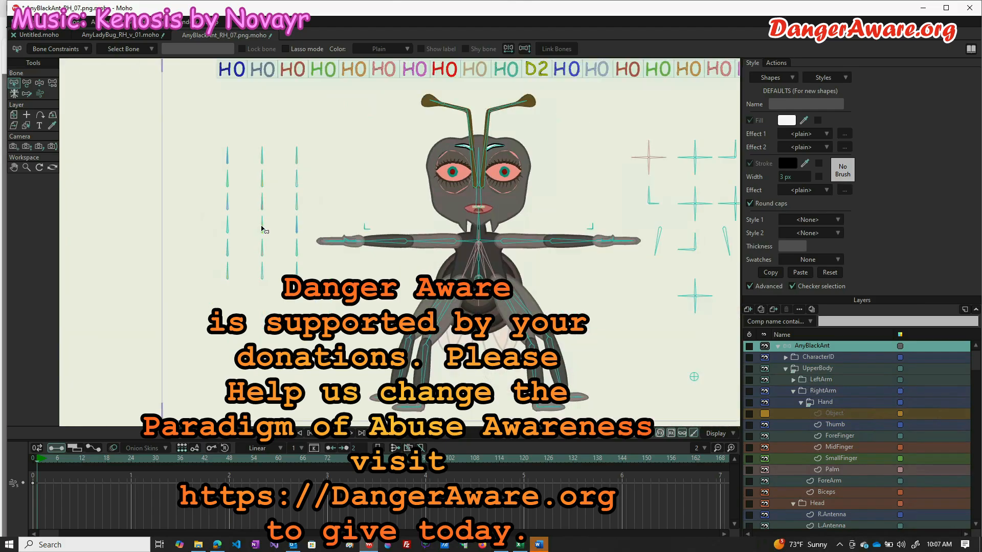
click(39, 83)
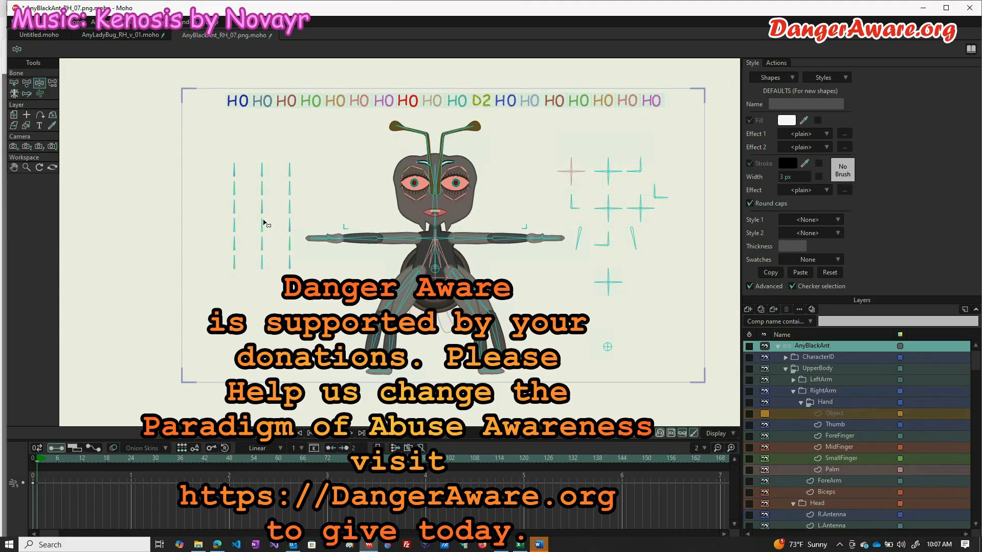
mouse_move(264, 221)
mouse_down()
mouse_move(247, 225)
mouse_move(239, 246)
mouse_move(275, 226)
mouse_up()
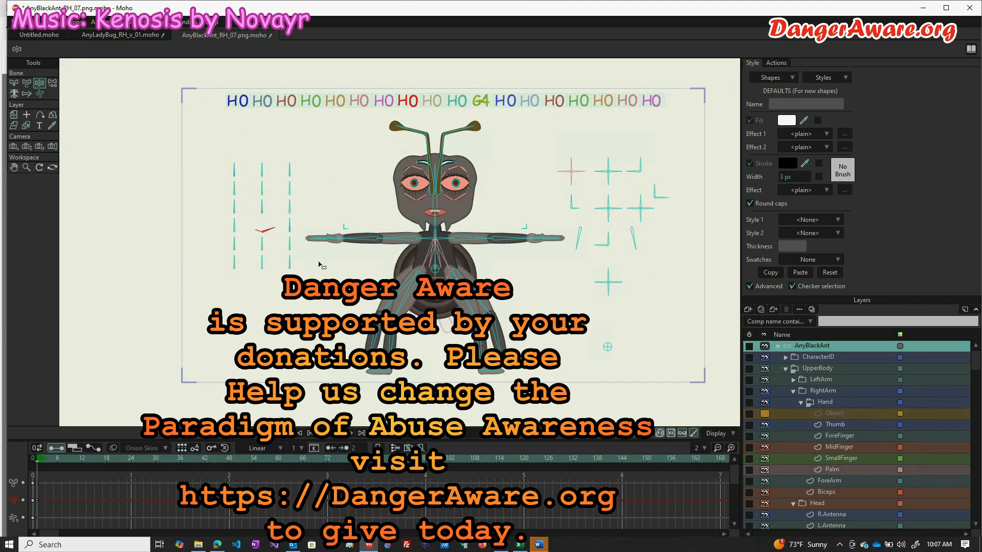
drag(317, 266, 304, 203)
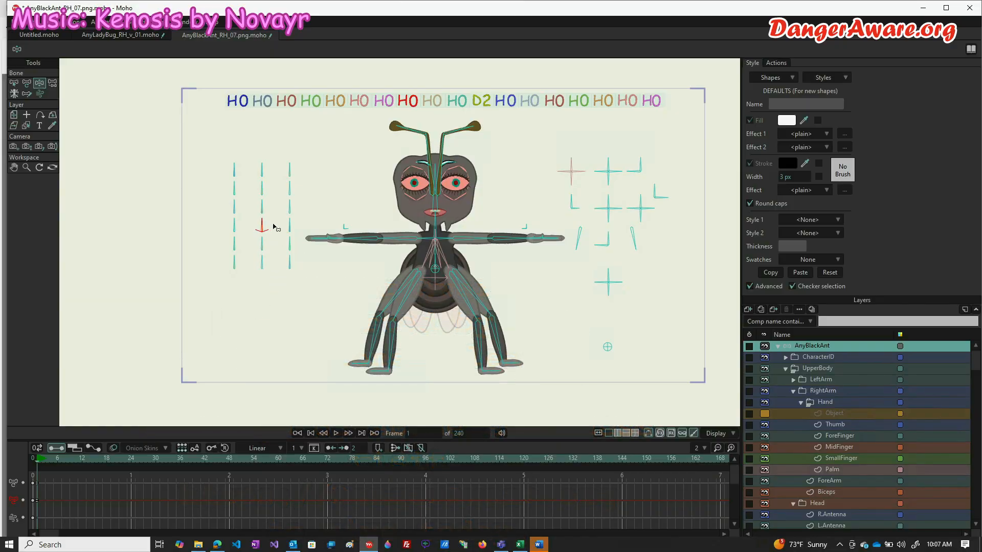
drag(274, 226, 289, 271)
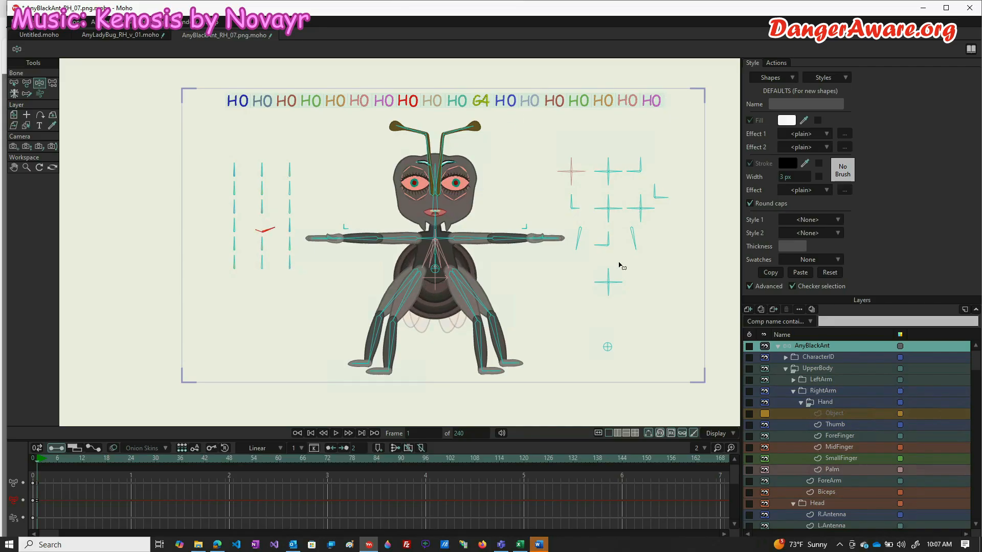
Step: Expand the CharacterID group and its K Abdomen Size layer, and select the Alpha layer inside
click(787, 357)
scroll(828, 414, down, 2)
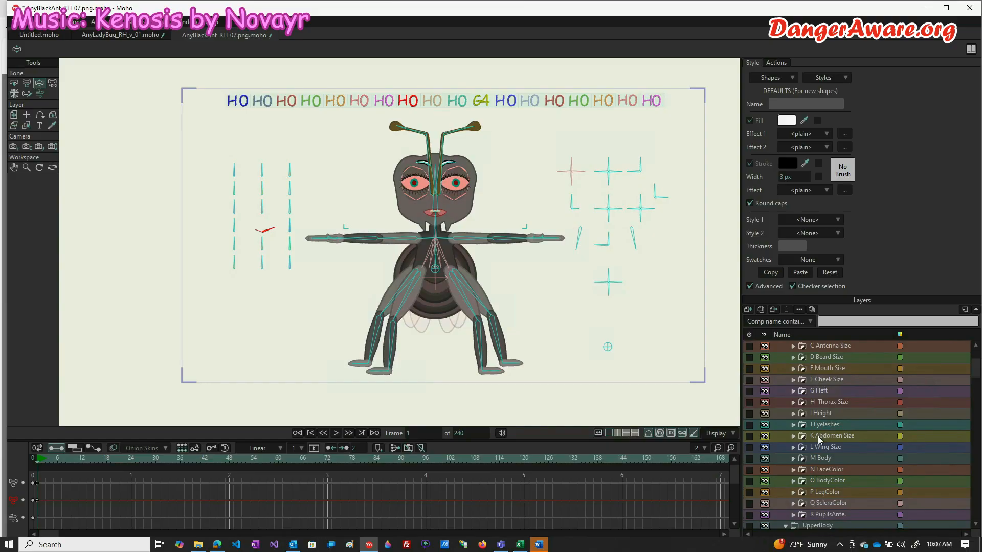
click(827, 436)
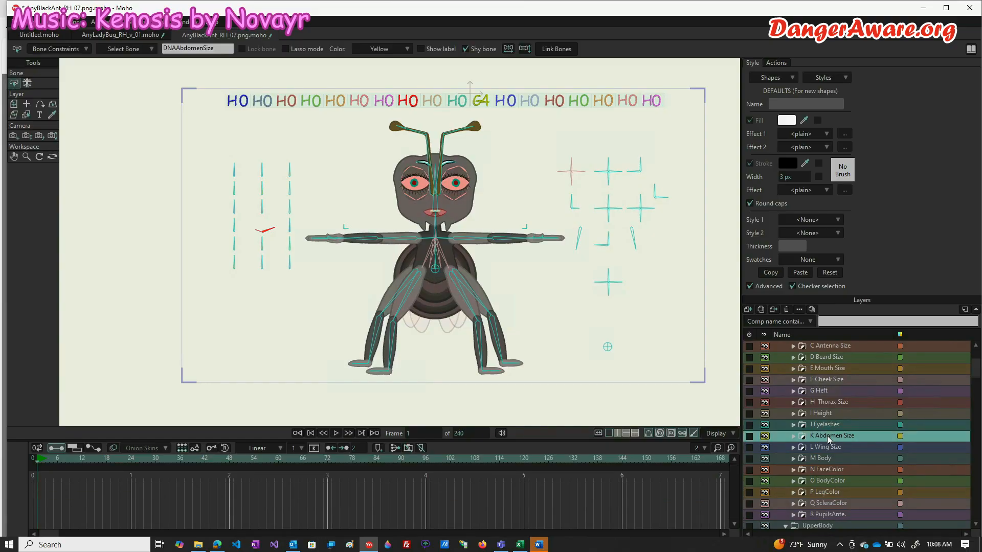
click(793, 436)
click(824, 447)
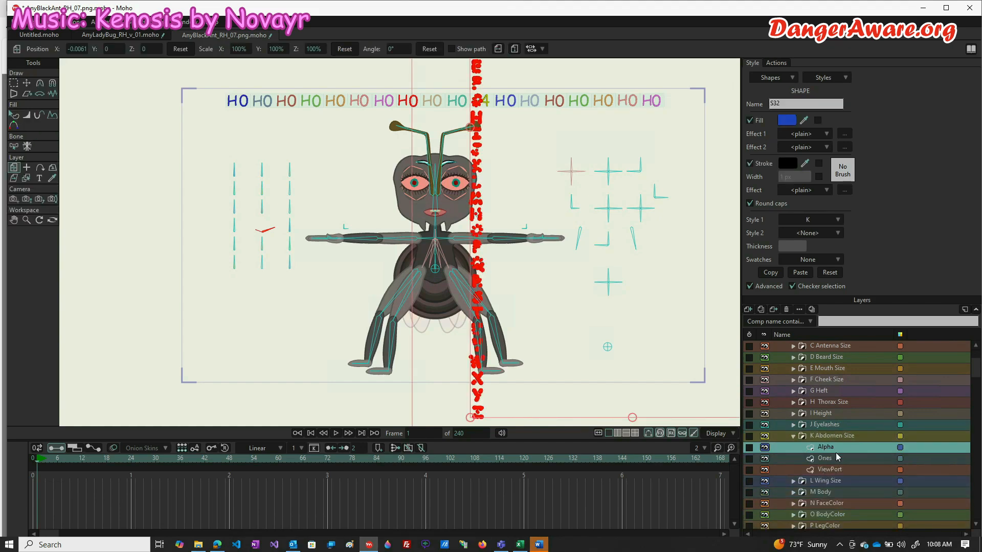
Step: Open the DNAAbdomenSize action and scrub its timeline to frame 141 to examine the Alpha layer's keyframes and abdomen code
click(777, 63)
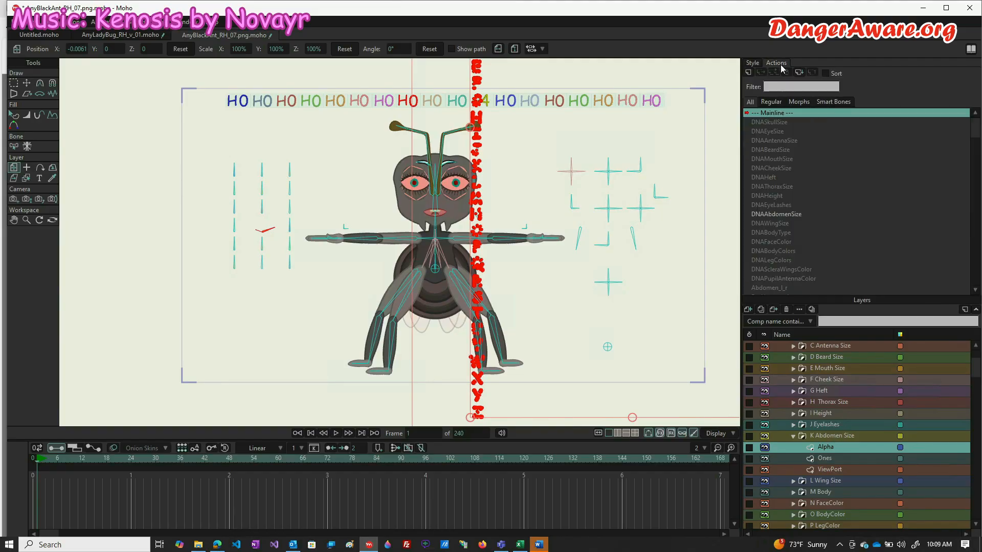
click(773, 215)
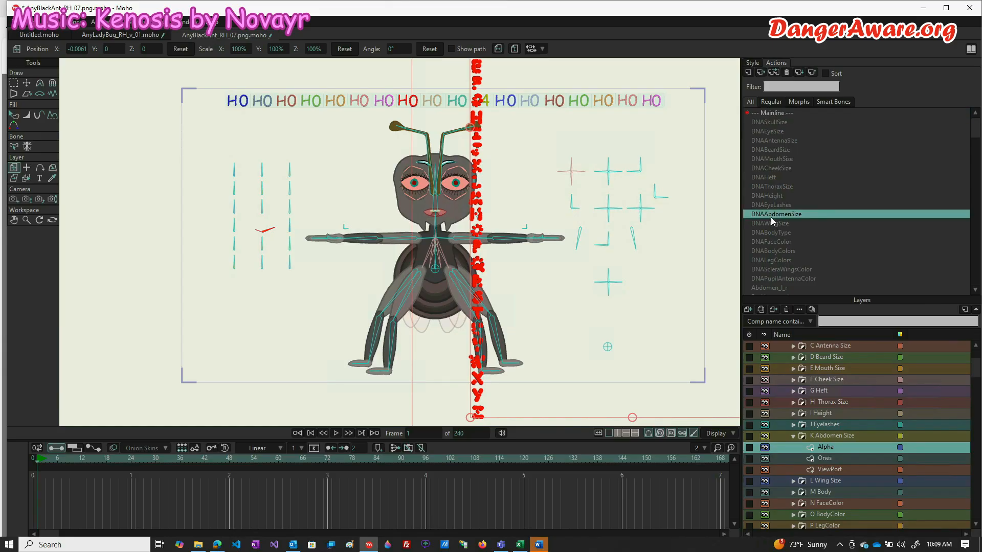
double_click(771, 217)
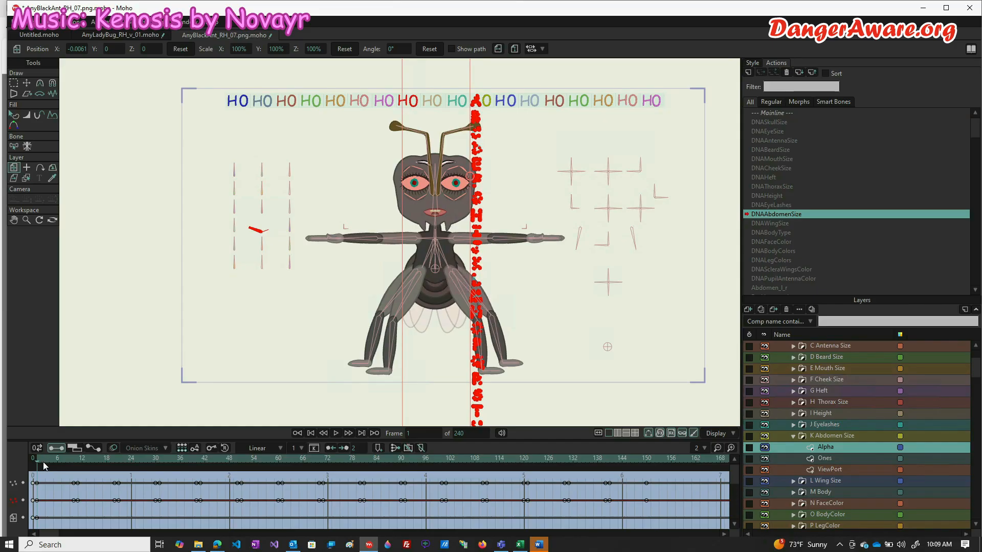
drag(45, 461, 614, 475)
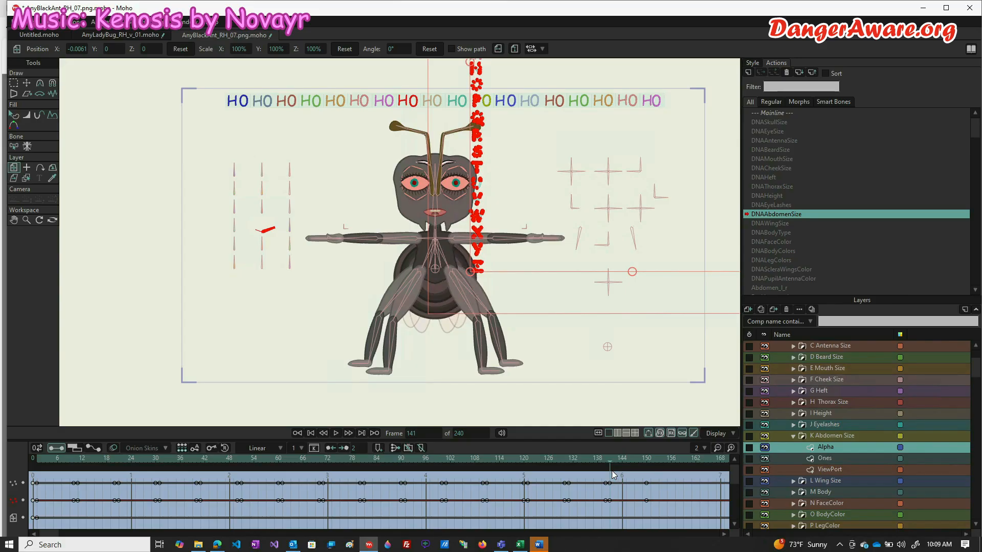
drag(614, 475, 608, 470)
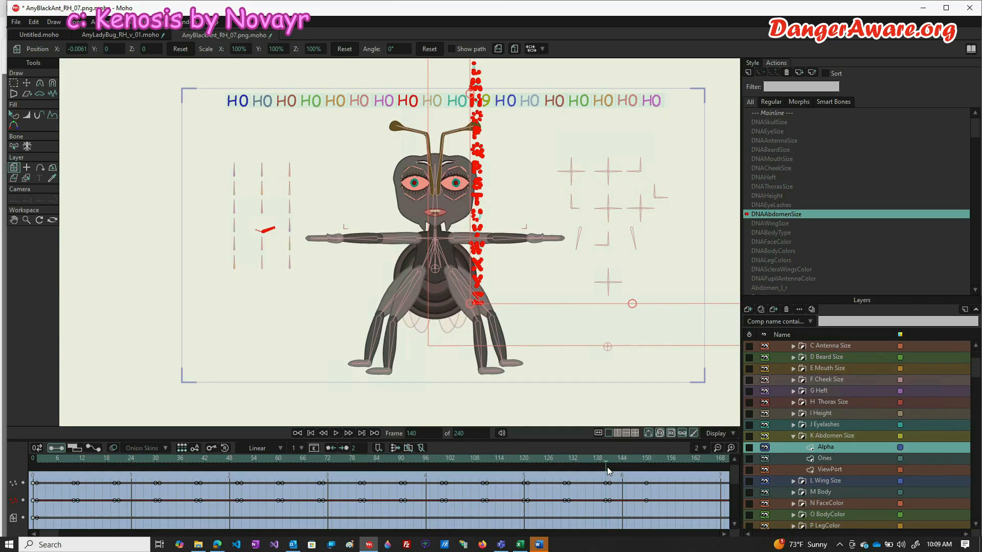
mouse_move(604, 465)
mouse_down()
mouse_move(62, 457)
mouse_move(404, 480)
mouse_move(310, 459)
mouse_move(515, 475)
mouse_move(609, 462)
mouse_up()
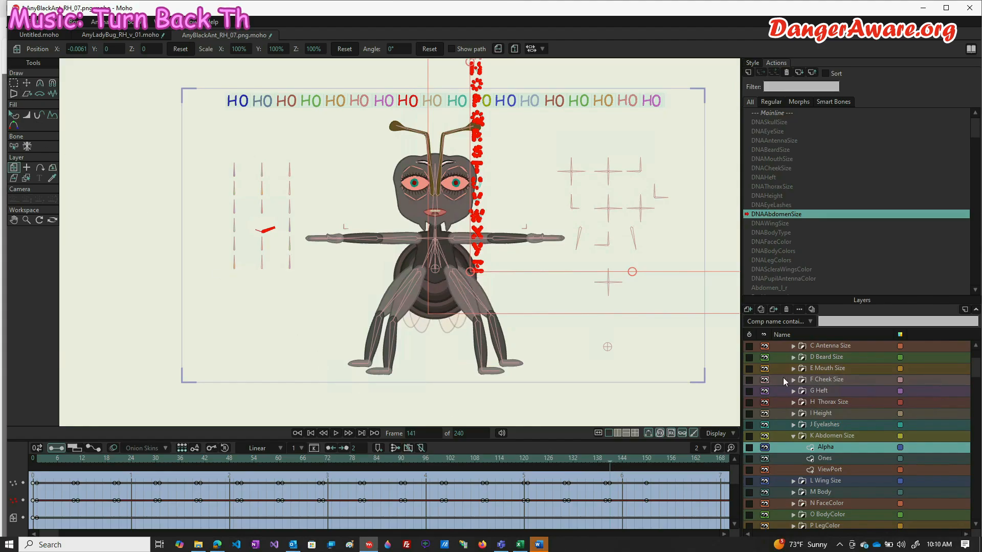
Step: Select the AnyBlackAnt bone layer and delete the abdomen control bone's keyframe near frame 65 in the DNAAbdomenSize action
scroll(815, 381, up, 3)
scroll(815, 379, up, 1)
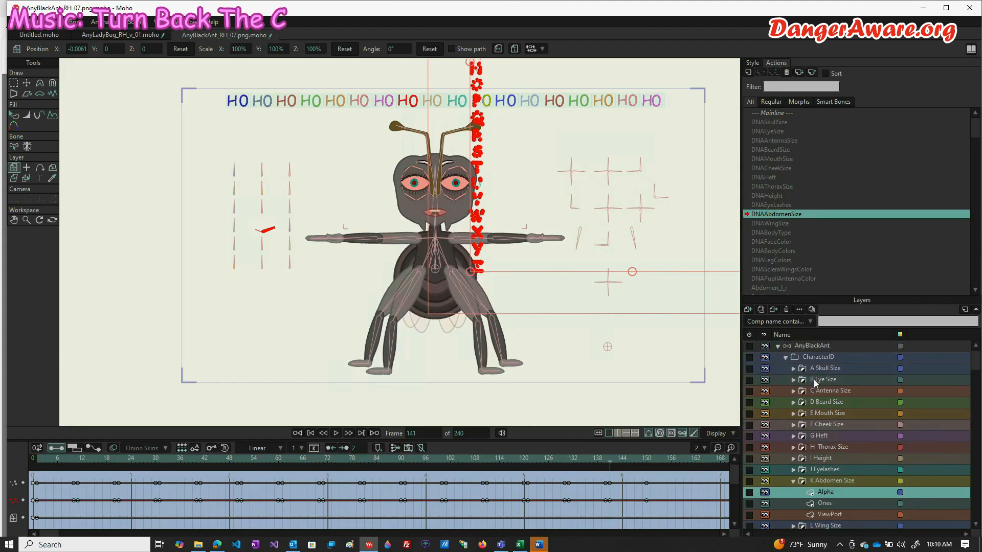
click(817, 347)
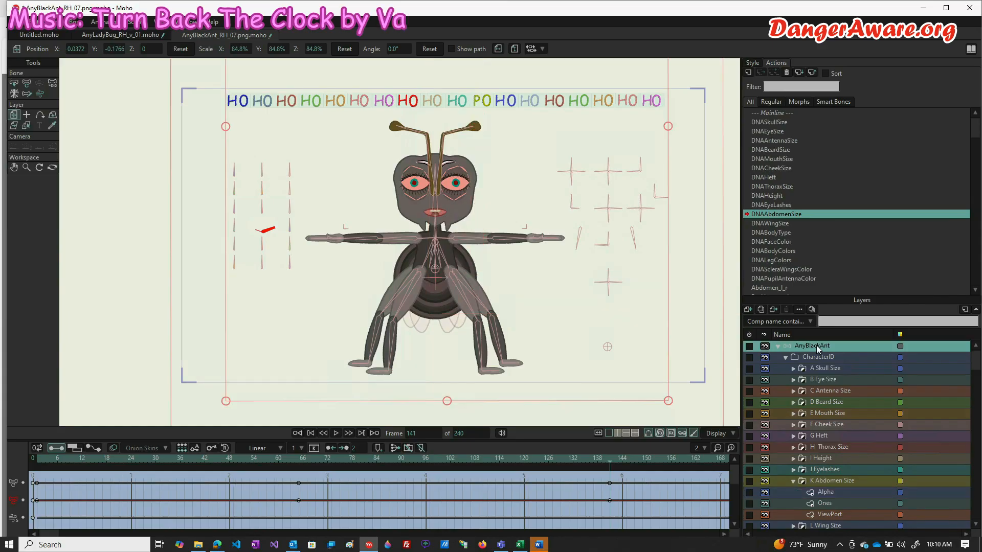
click(26, 84)
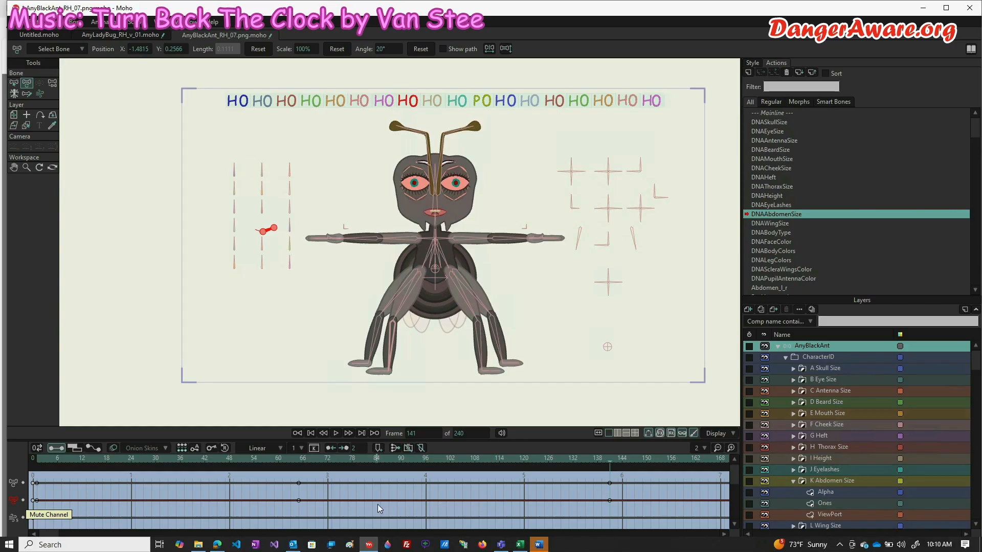
click(299, 500)
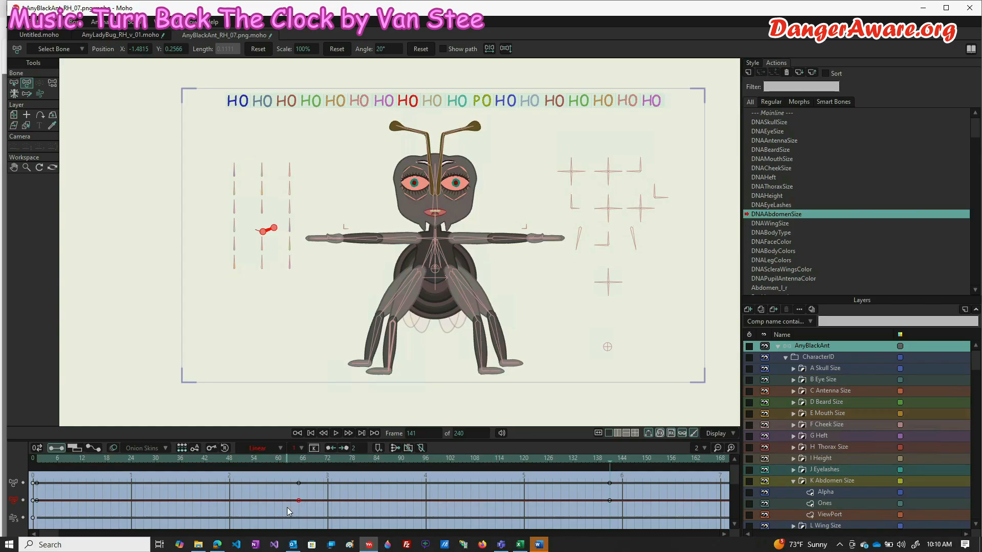
key(Delete)
Step: Return to the Mainline and rotate the abdomen control bone upright with Manipulate Bones, setting its code to H0
click(776, 114)
double_click(776, 114)
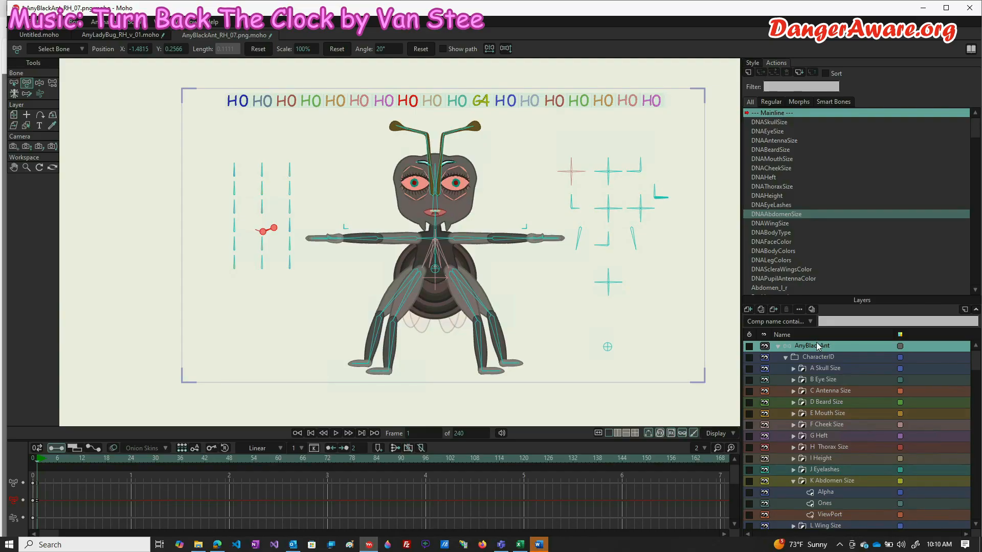
click(41, 85)
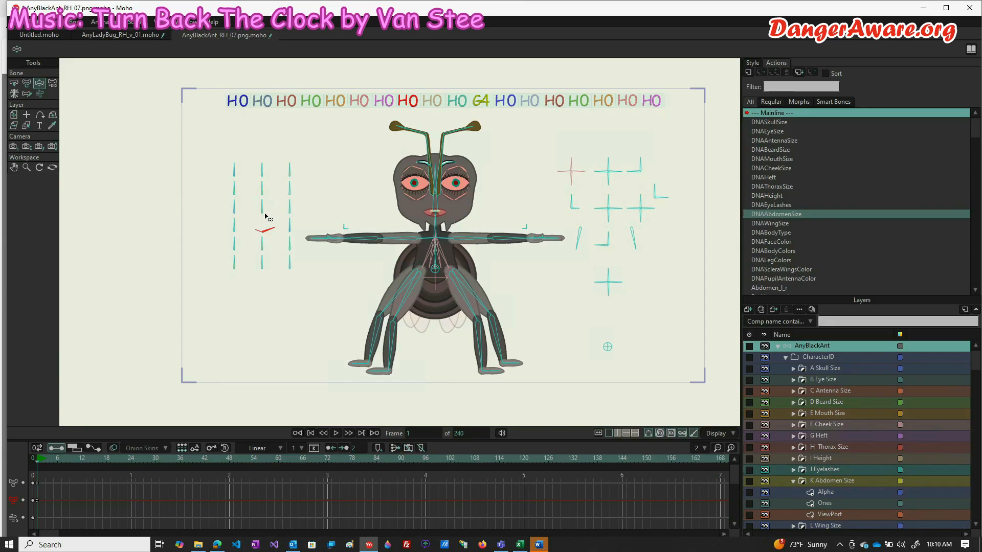
mouse_move(266, 227)
mouse_down()
mouse_move(225, 230)
mouse_move(256, 215)
mouse_move(254, 203)
mouse_up()
Step: Rotate the smart bone above the ant's hand on the antenna-side arm beside the crosses to open the palm, and raise its upper finger
click(520, 230)
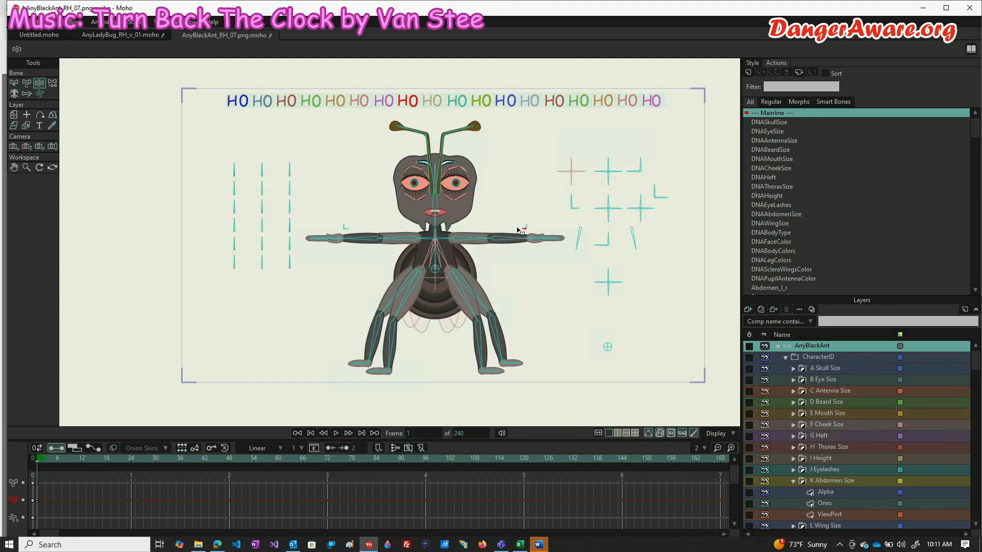
drag(517, 228, 521, 251)
scroll(545, 240, up, 5)
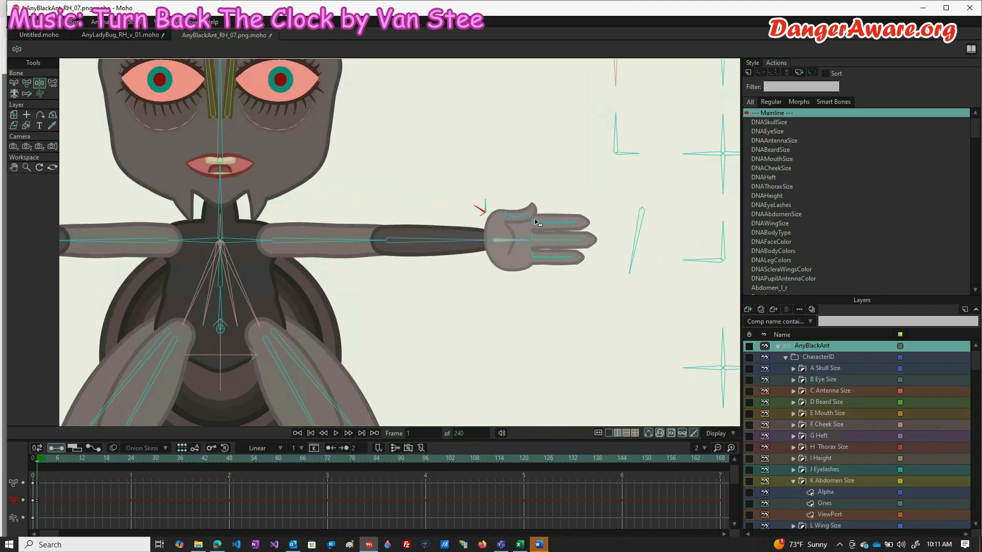
click(537, 223)
drag(530, 223, 563, 199)
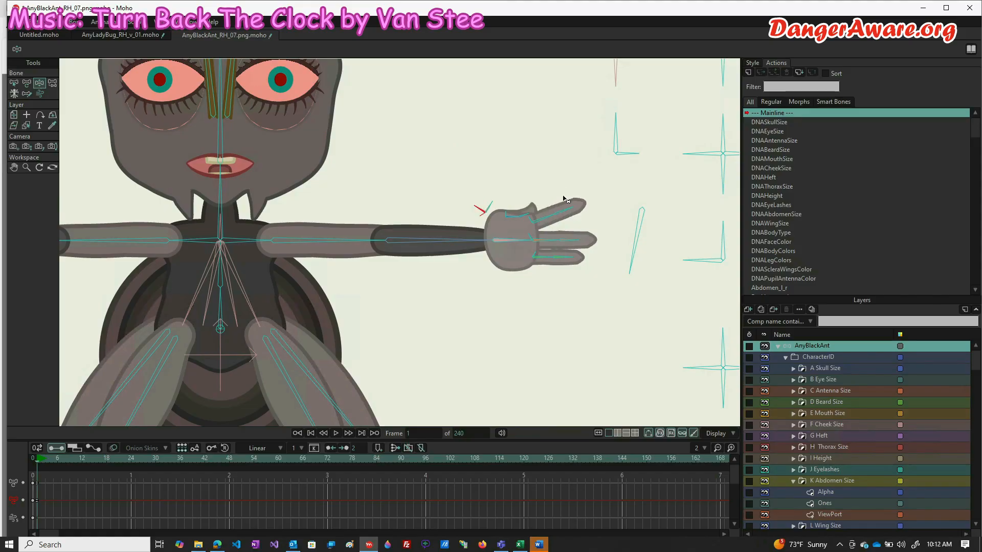
scroll(545, 208, down, 4)
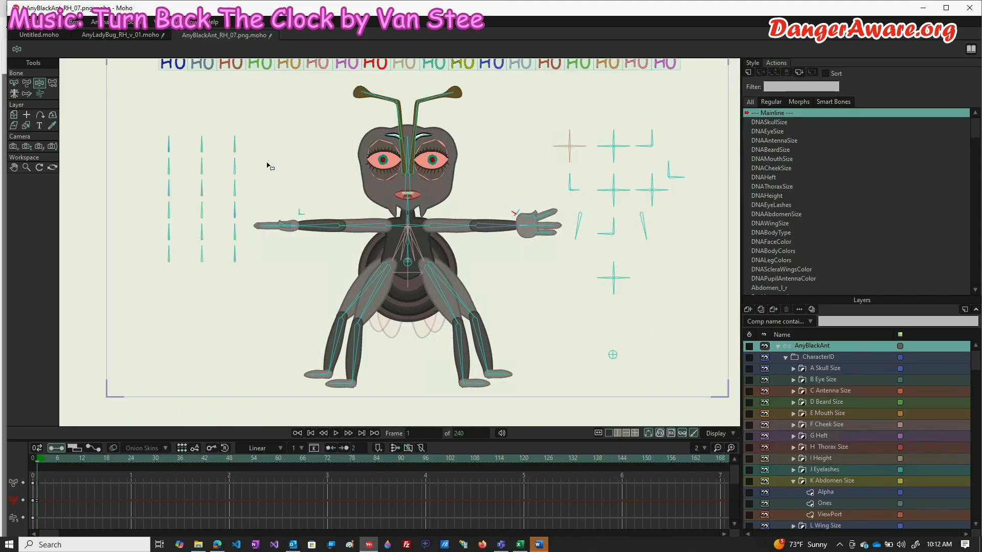
scroll(338, 208, down, 1)
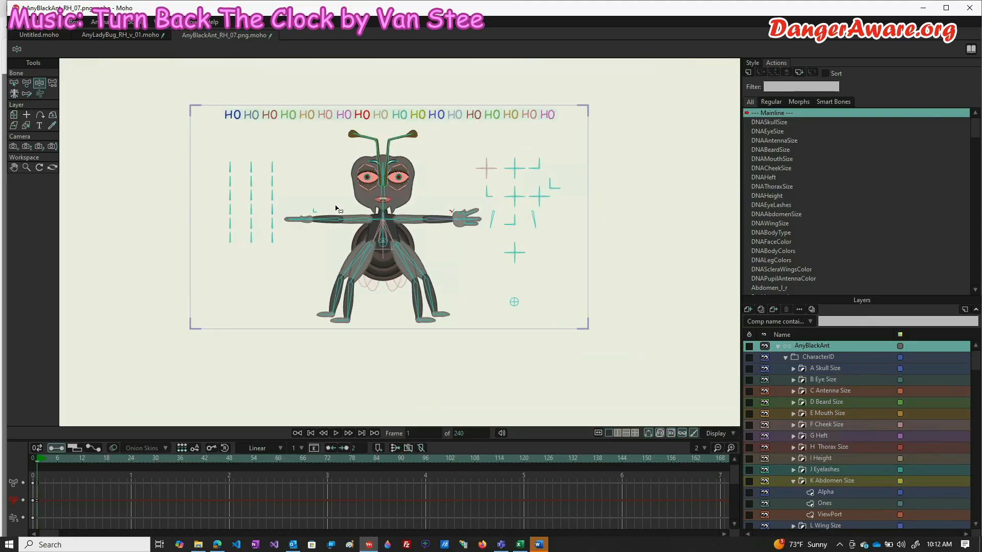
Step: Switch to the AnyLadyBug_RH_v_01.moho document and show and select the EveryLadyBug_RH_v_09 - Frame 0.png reference layer
click(127, 38)
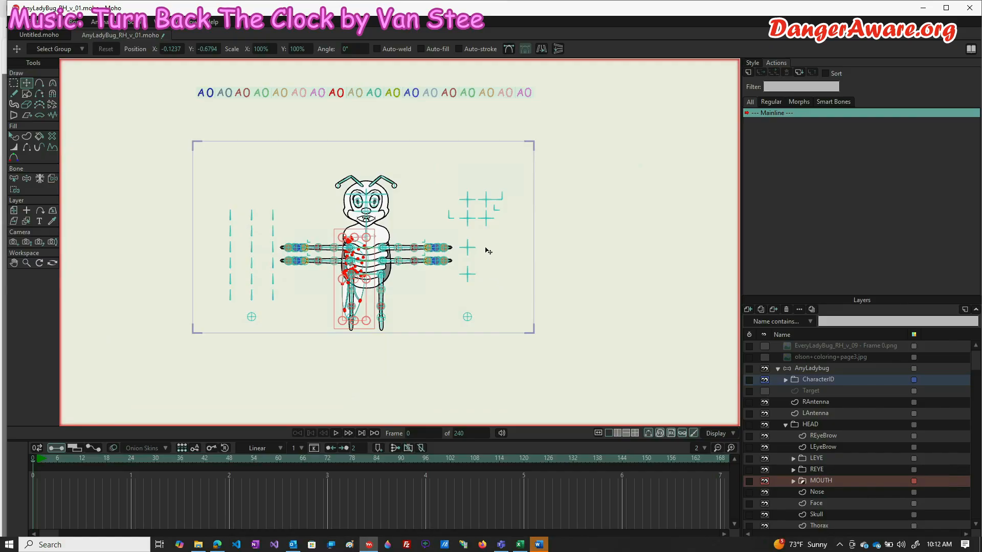
click(480, 207)
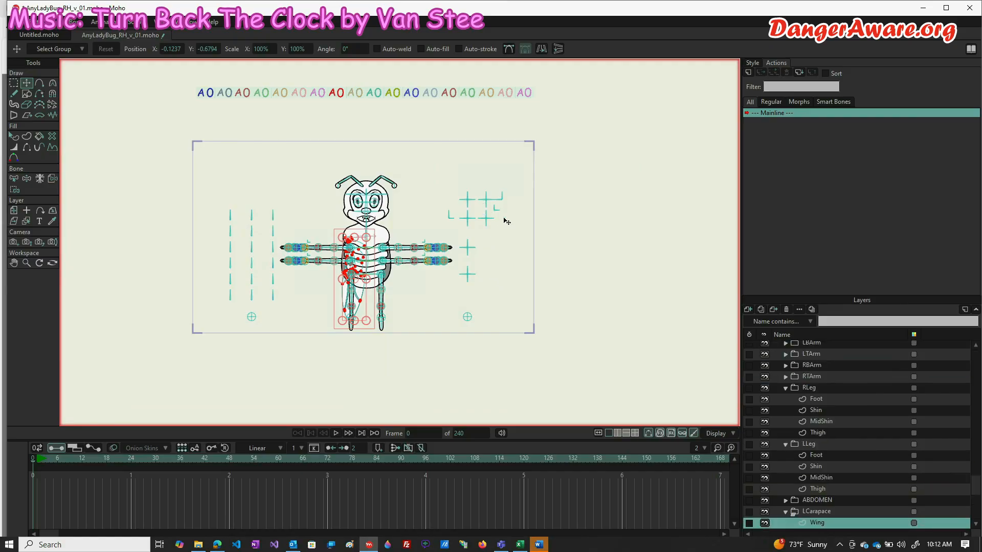
scroll(814, 387, up, 5)
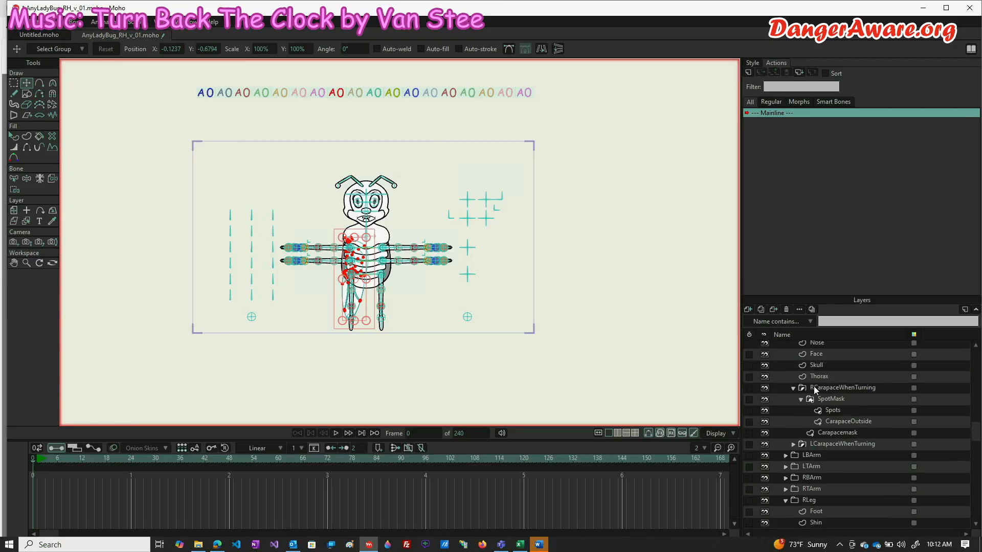
scroll(814, 389, up, 3)
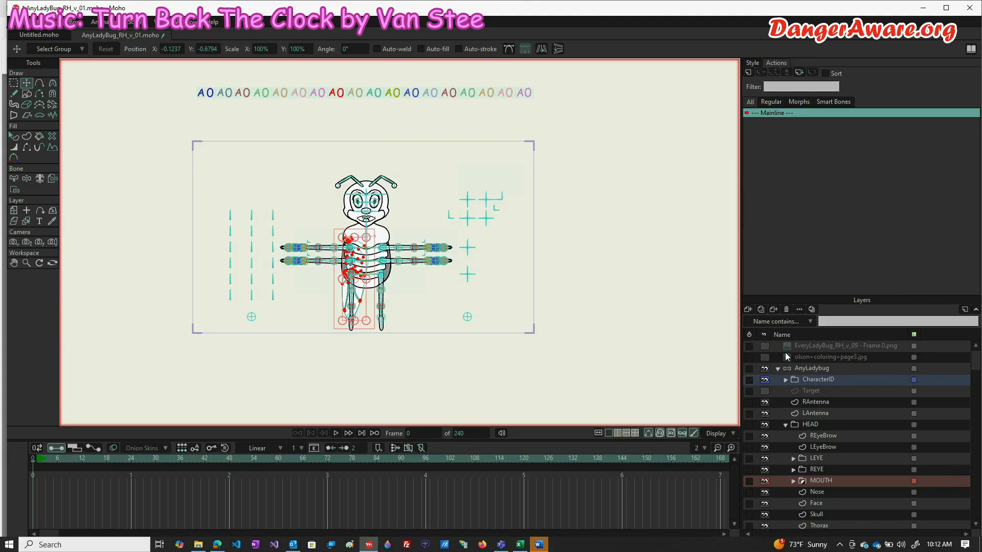
click(768, 347)
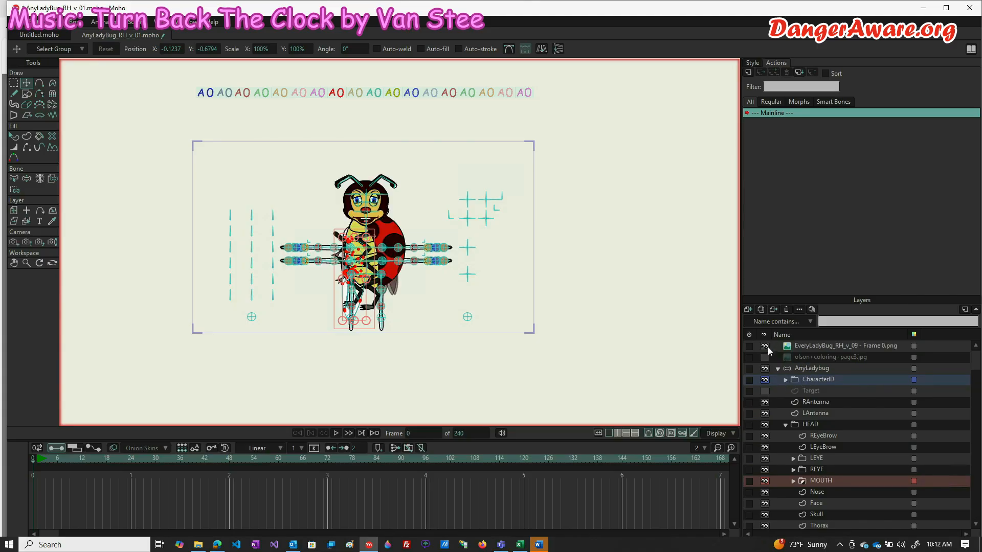
click(768, 347)
click(617, 372)
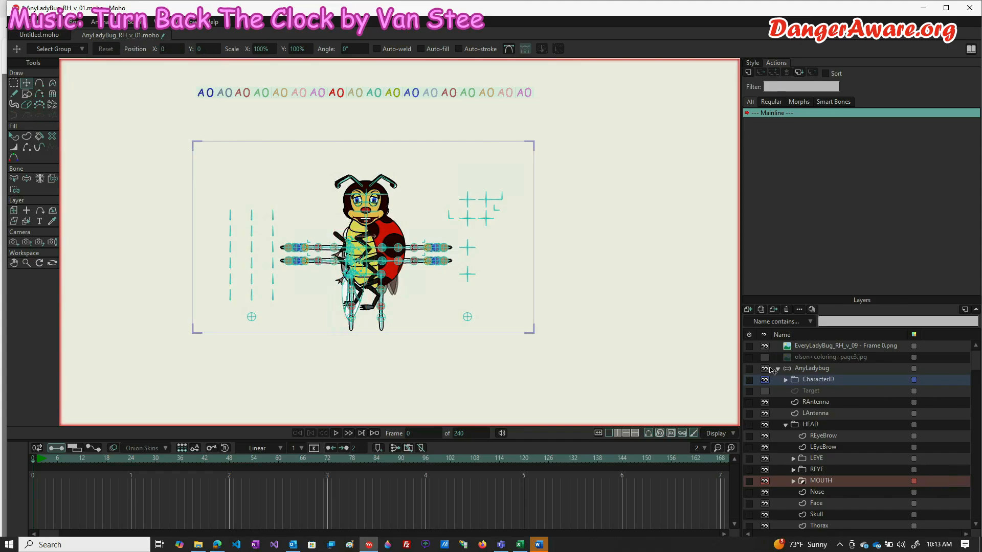
click(800, 347)
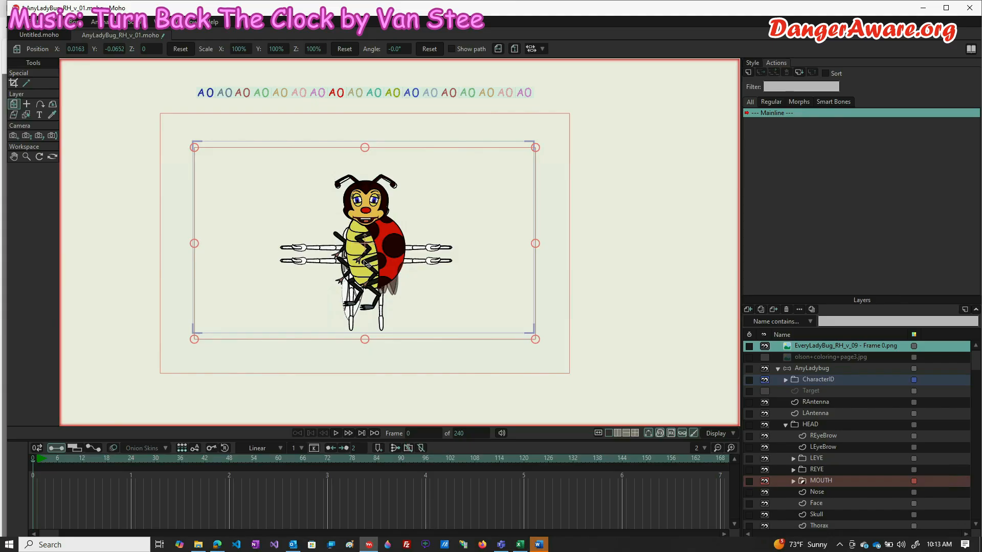
Step: Examine the reference ladybug's body against the line art, hide the reference image and select the AnyLadybug layer
scroll(363, 261, up, 5)
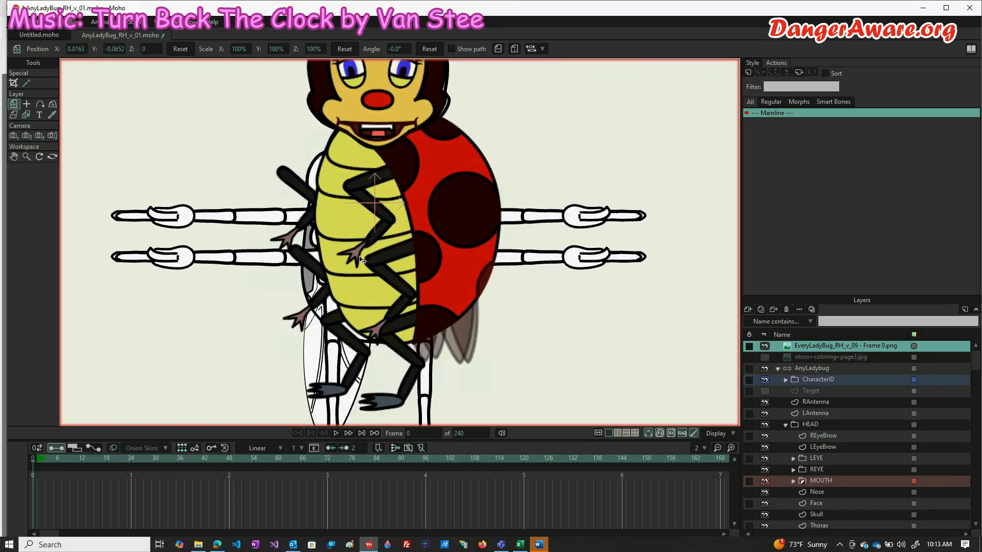
scroll(361, 259, up, 5)
scroll(359, 258, down, 10)
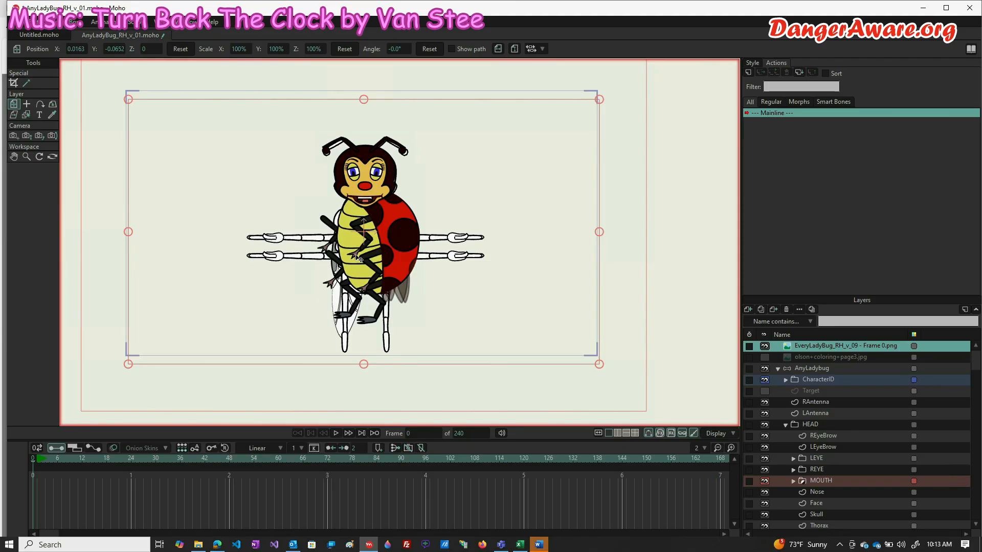
click(765, 347)
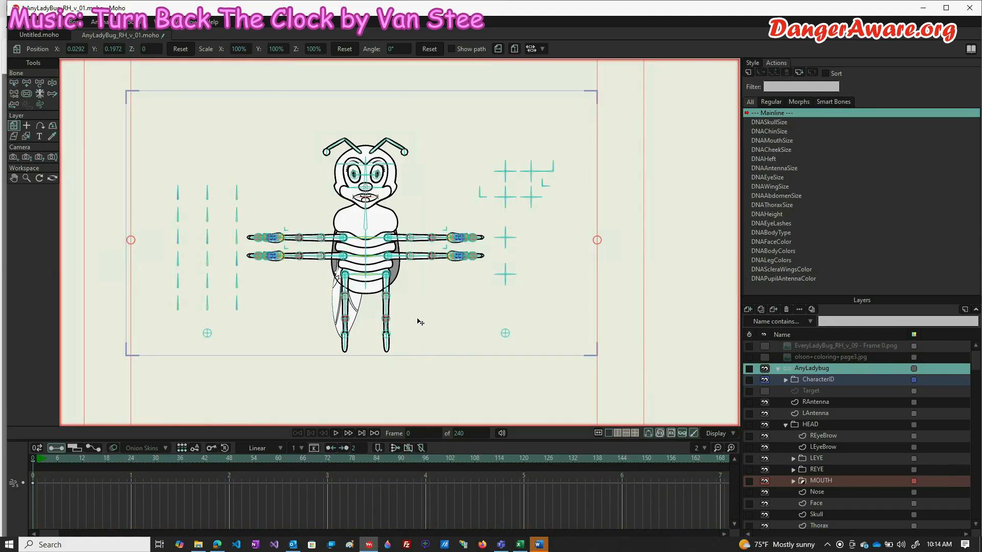
Step: Select all of the ladybug rig's bones and set their bone strength to 0
click(53, 85)
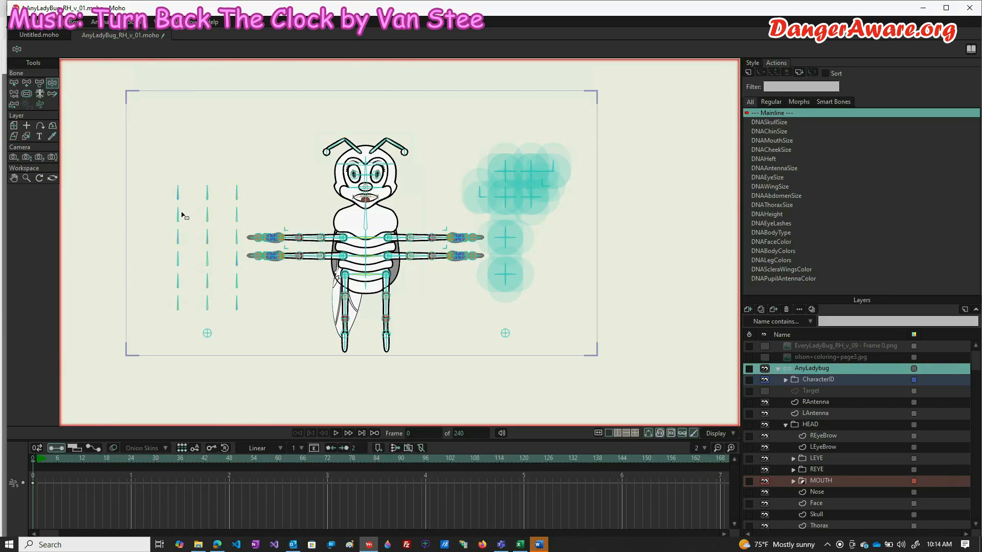
click(14, 82)
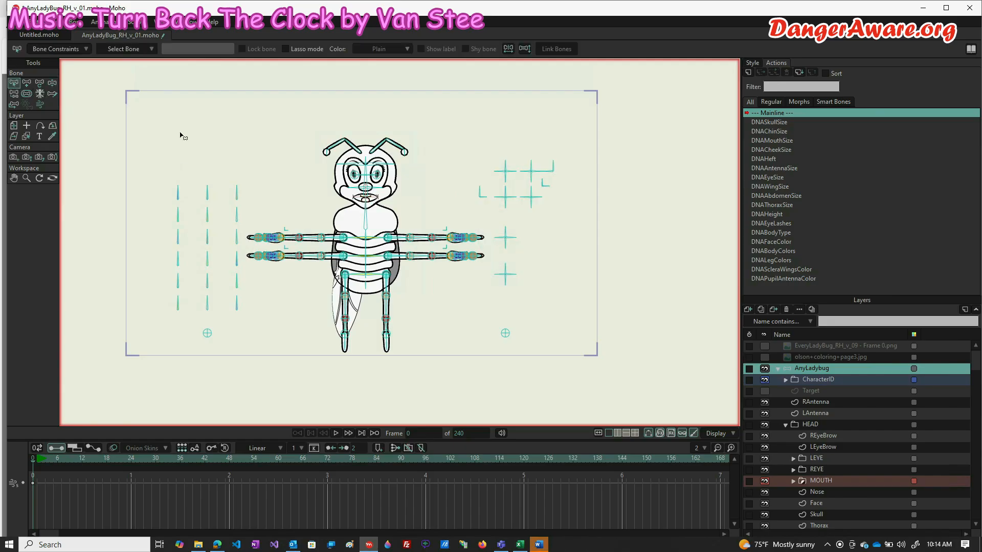
drag(151, 100, 645, 369)
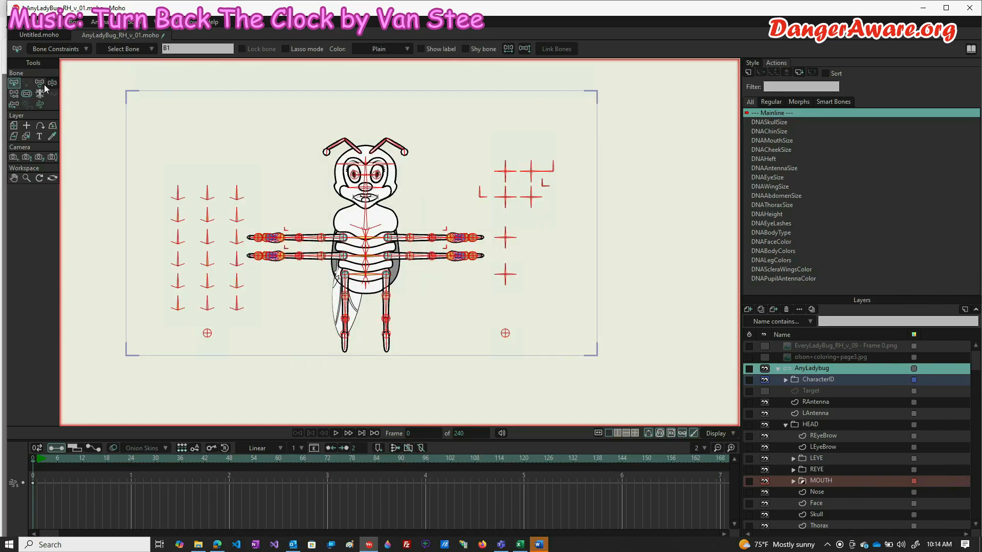
click(26, 95)
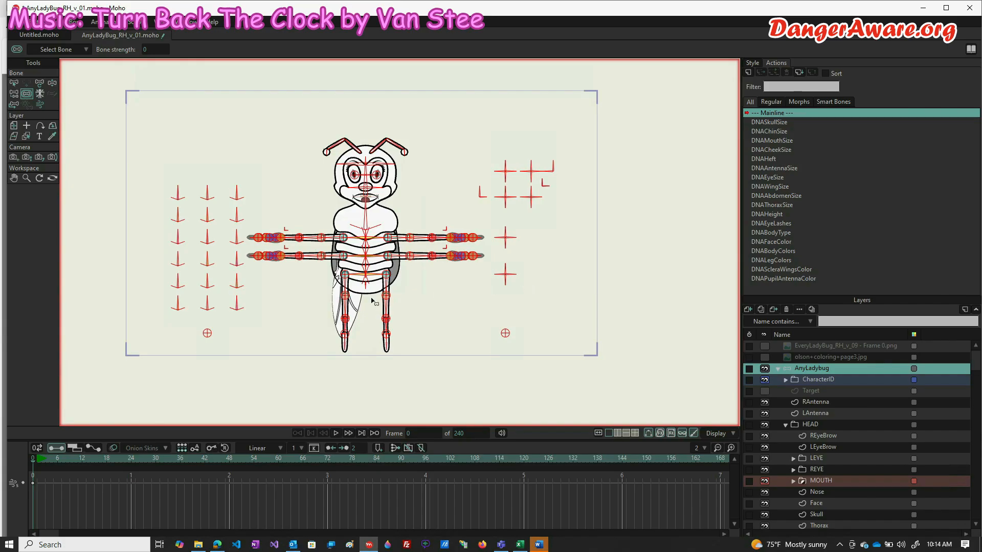
click(14, 83)
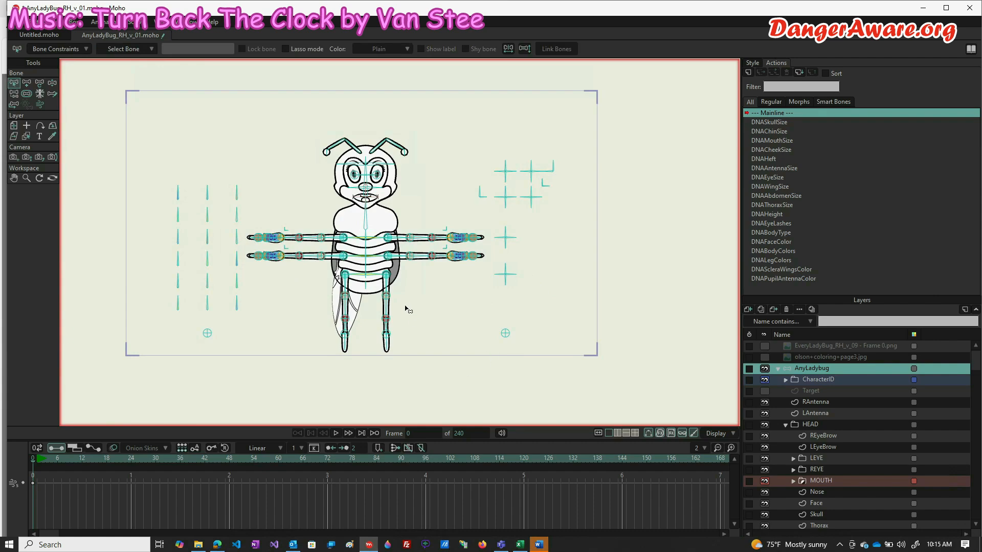
scroll(393, 292, up, 3)
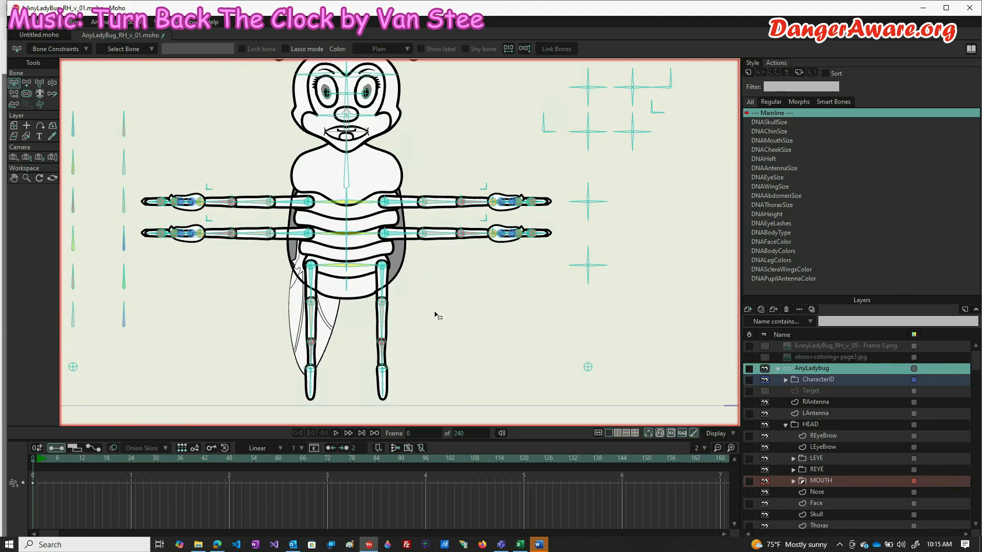
drag(436, 314, 448, 316)
scroll(448, 318, down, 1)
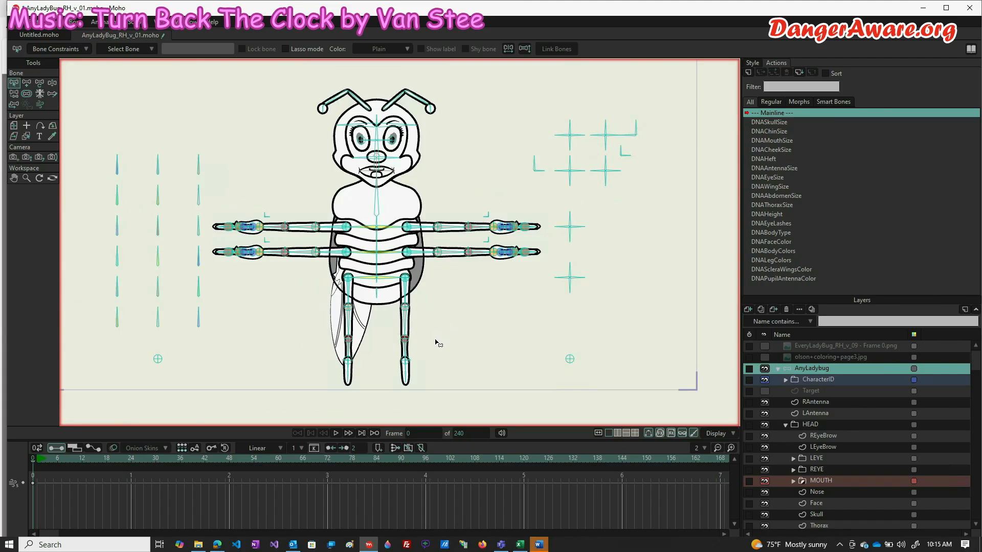
drag(430, 368, 427, 344)
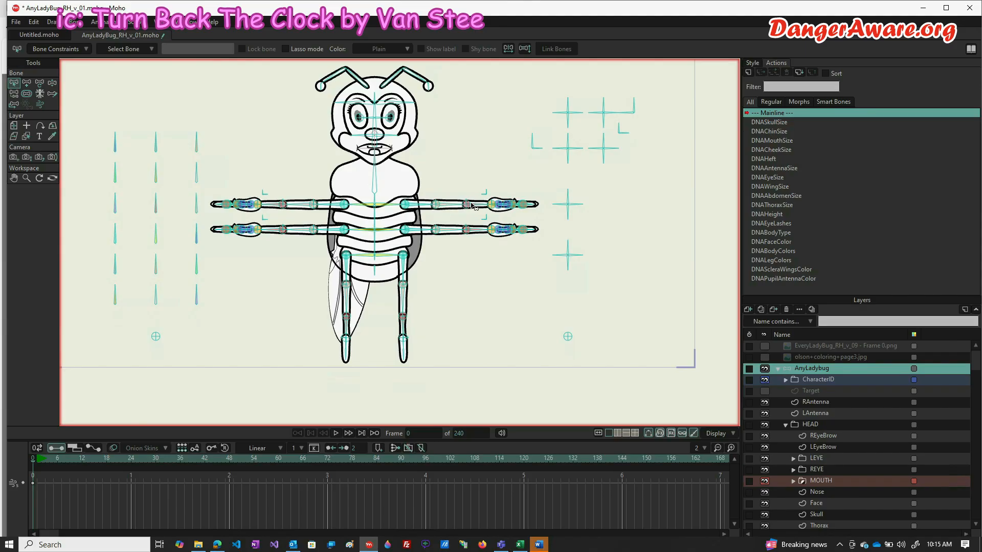
Step: Examine the bone chains along the ladybug's arms and legs, then the rig as a whole
scroll(473, 206, up, 8)
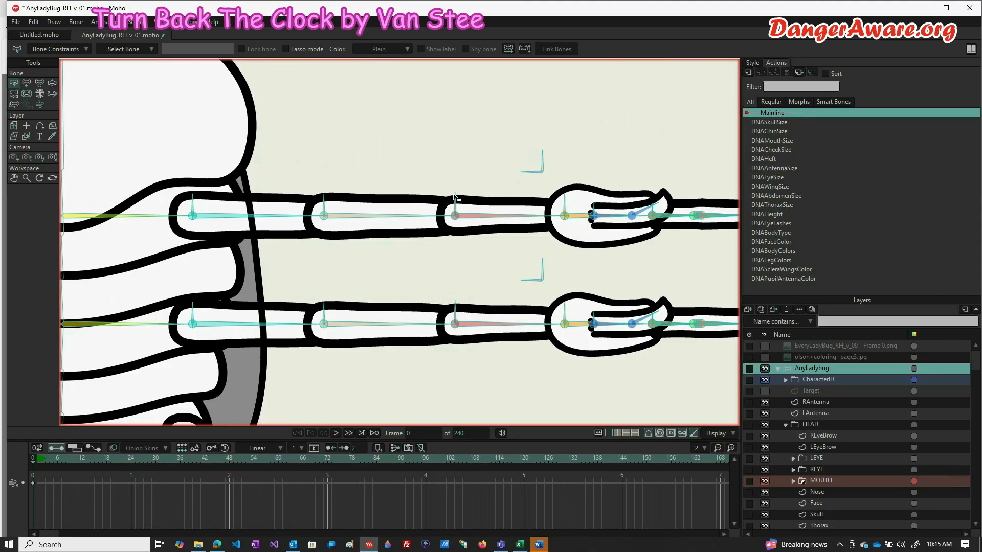
scroll(460, 194, down, 4)
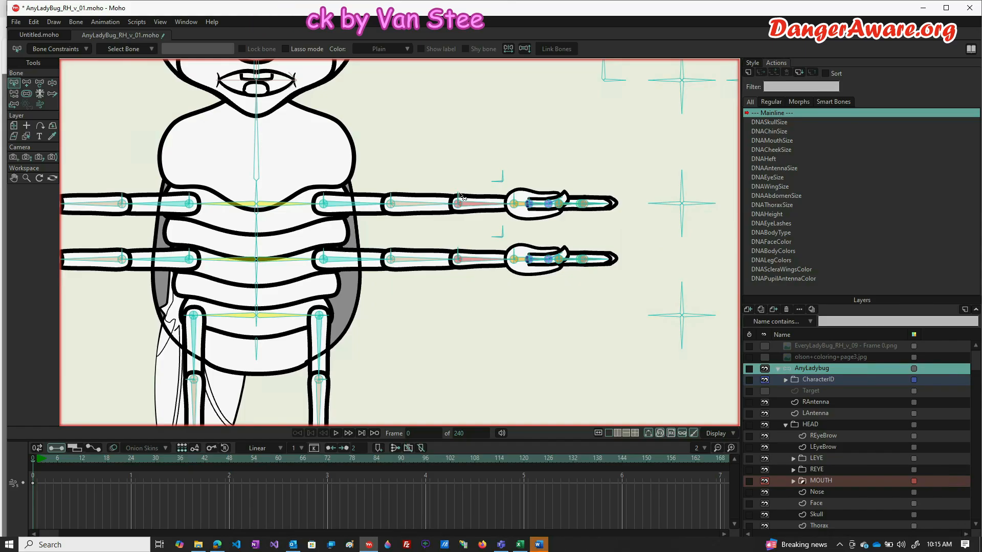
scroll(419, 149, down, 5)
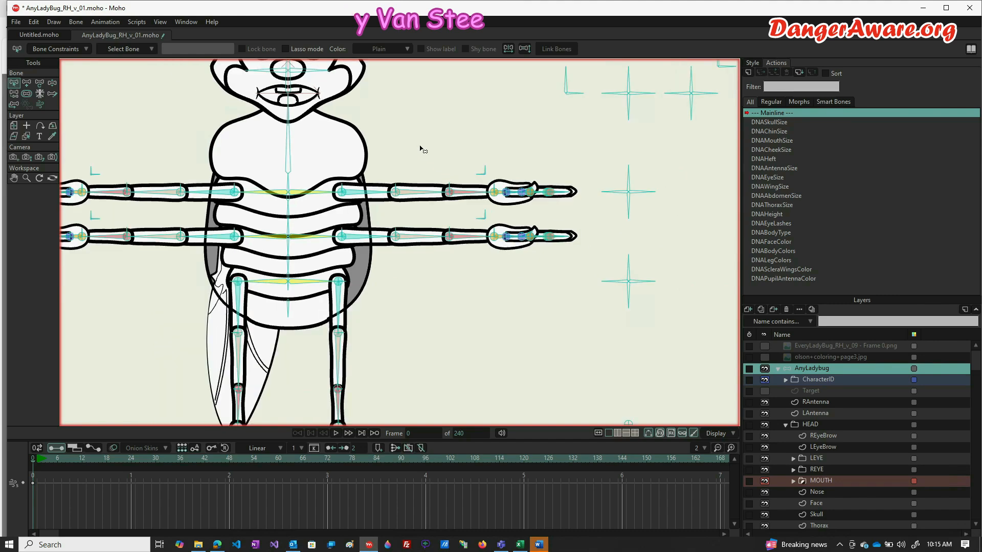
scroll(396, 271, up, 3)
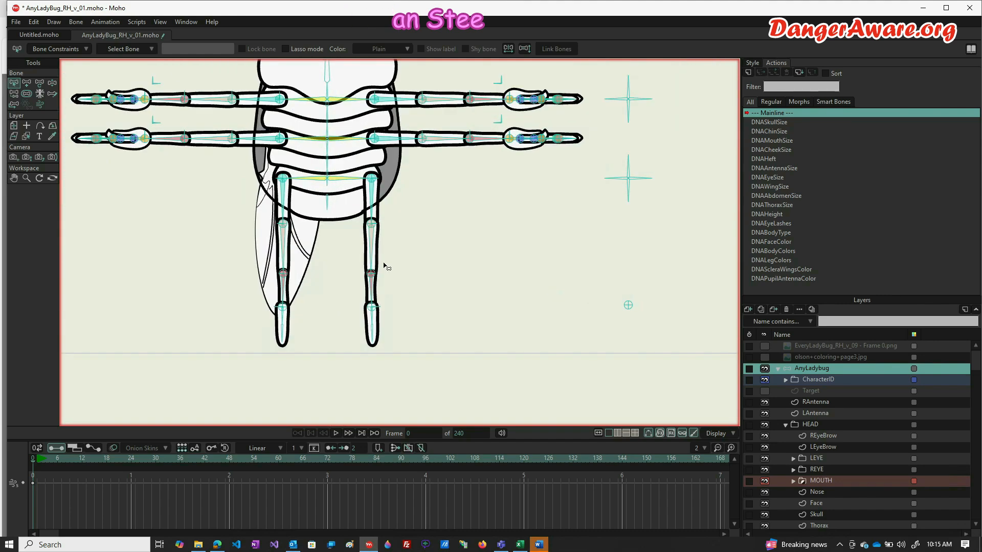
scroll(378, 334, up, 5)
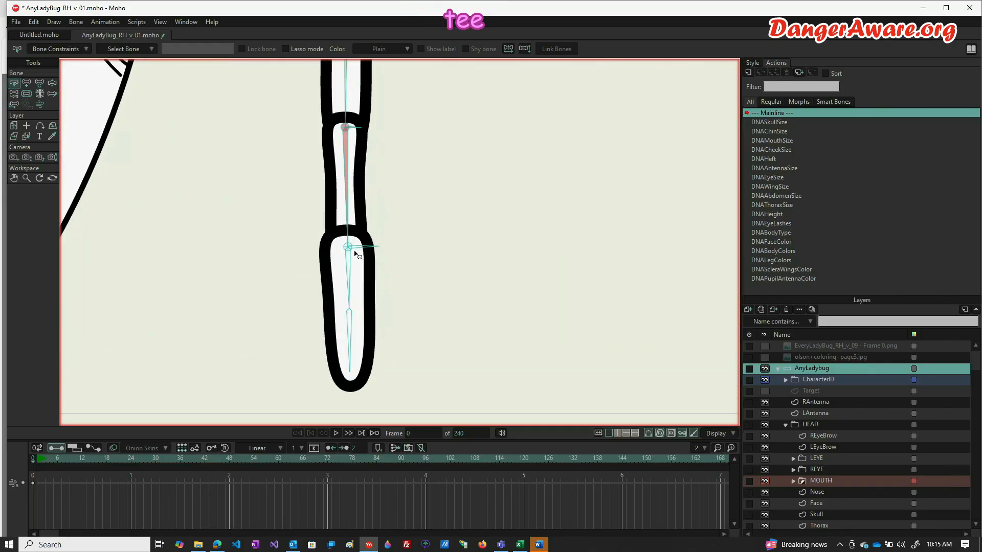
scroll(351, 295, down, 4)
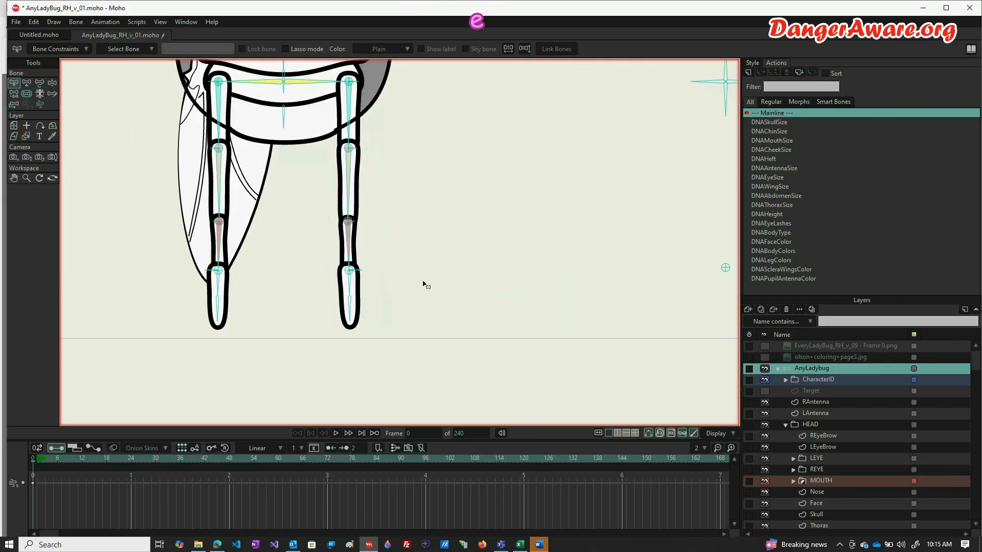
scroll(427, 302, down, 3)
scroll(416, 301, up, 3)
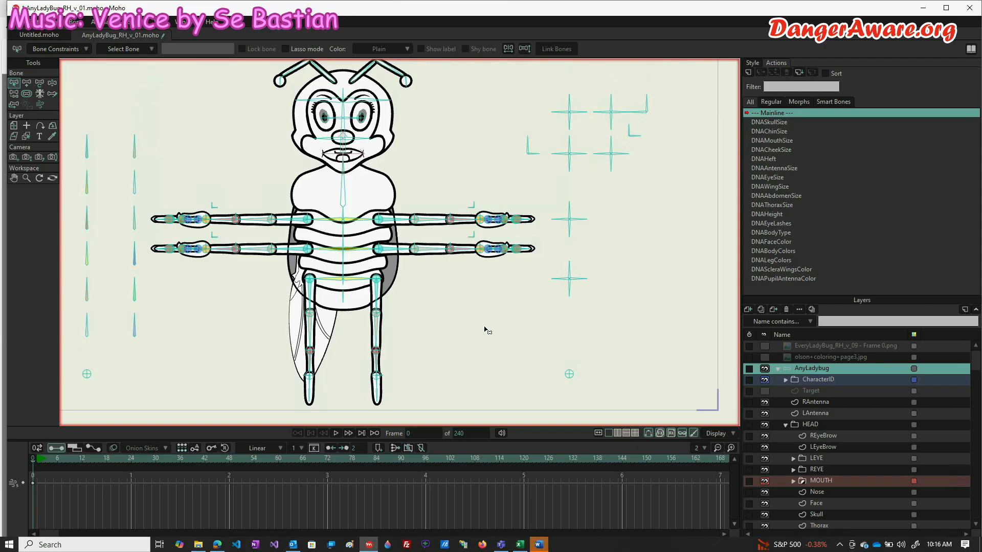
scroll(518, 348, down, 1)
scroll(518, 348, down, 1)
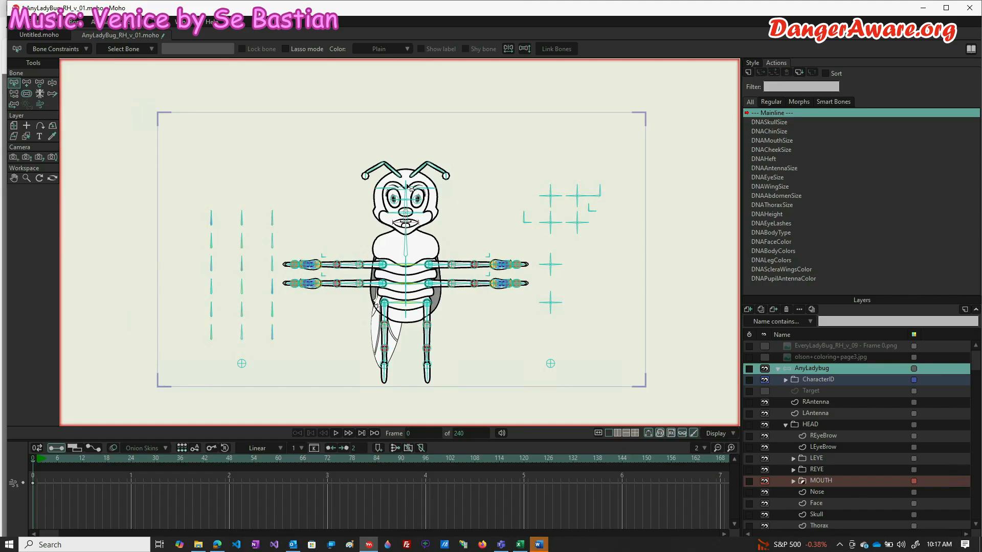
Step: Inspect the ladybug's horizontal head bones by selecting those at the brow, between the eyes and beside the nose
scroll(410, 186, up, 3)
scroll(409, 186, up, 2)
click(428, 201)
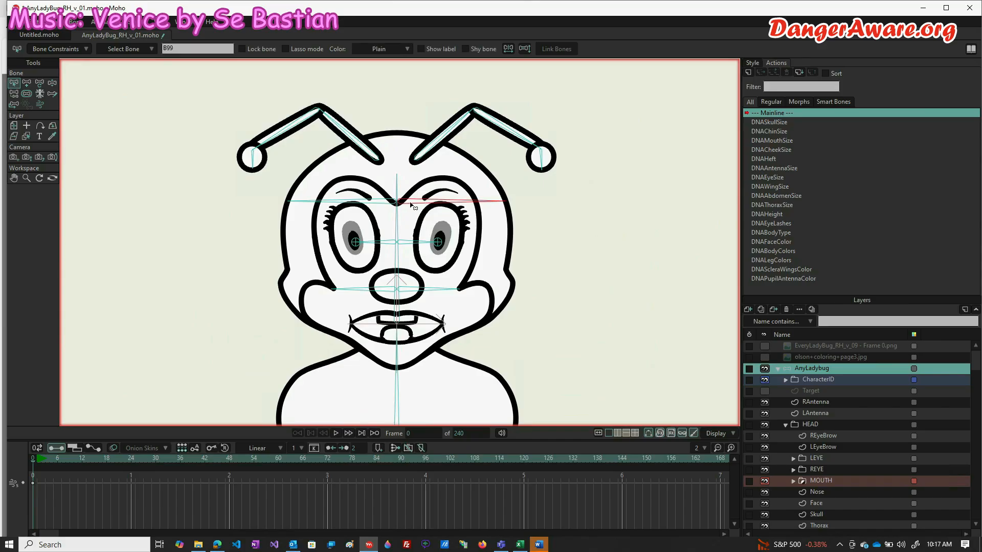
click(412, 243)
click(382, 243)
click(429, 291)
click(376, 290)
scroll(411, 234, down, 5)
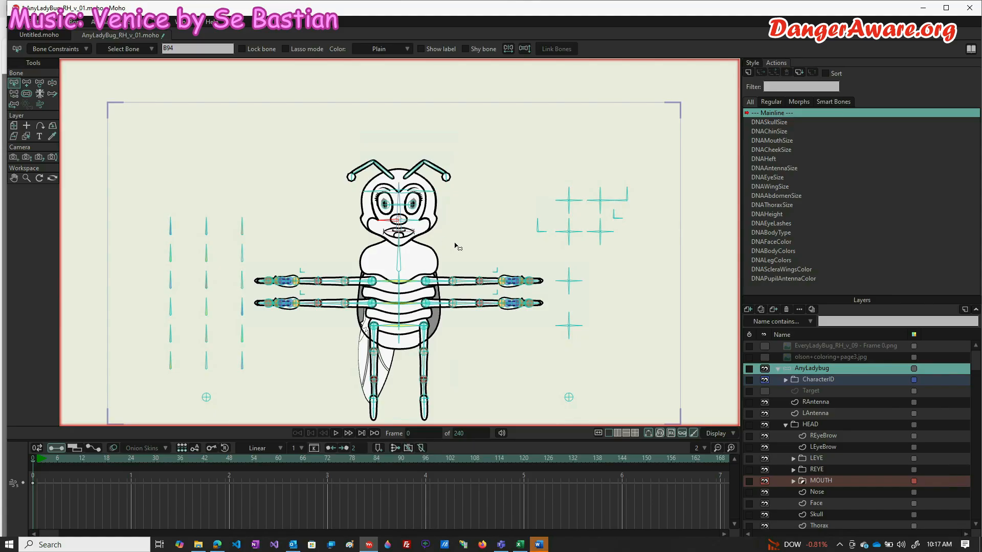
Step: Inspect the yellow torso bones joining both arm pairs and the legs, plus the downward bone of the lowest cross
scroll(411, 311, up, 5)
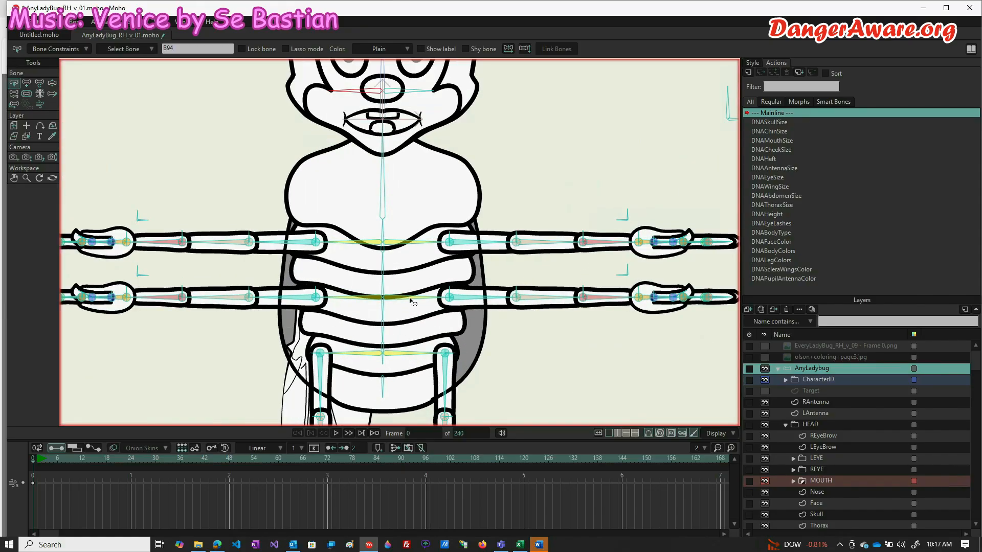
click(412, 232)
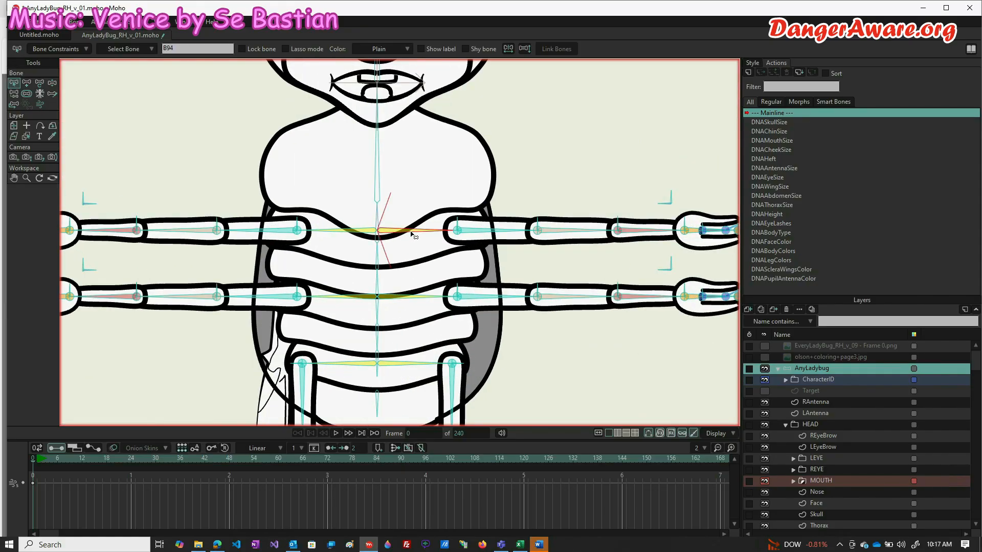
click(410, 301)
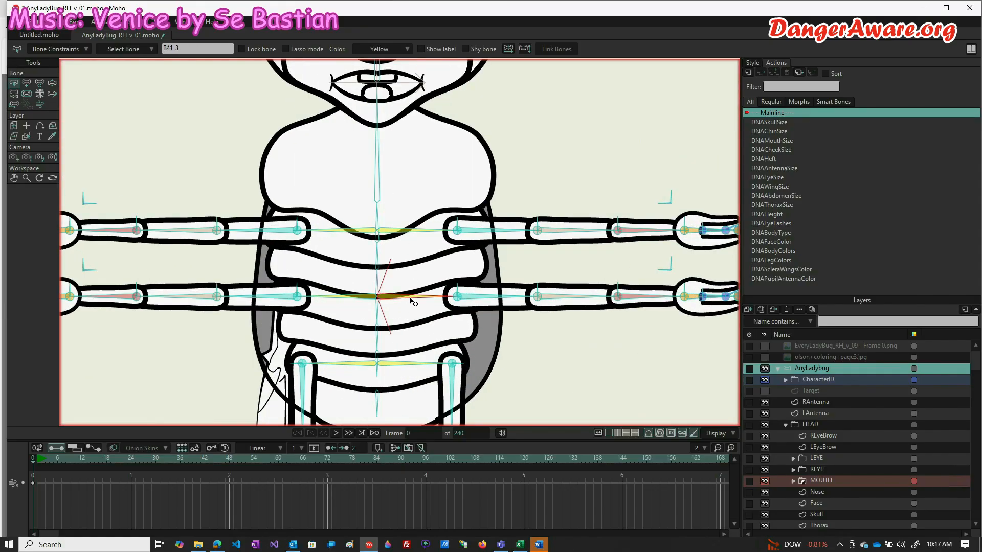
click(409, 362)
scroll(411, 260, down, 3)
scroll(411, 260, down, 1)
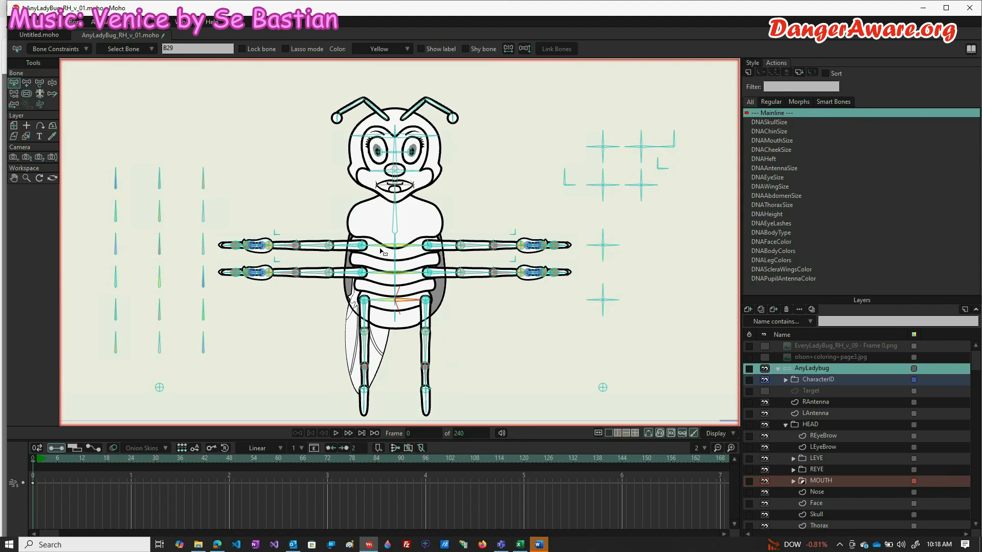
click(603, 312)
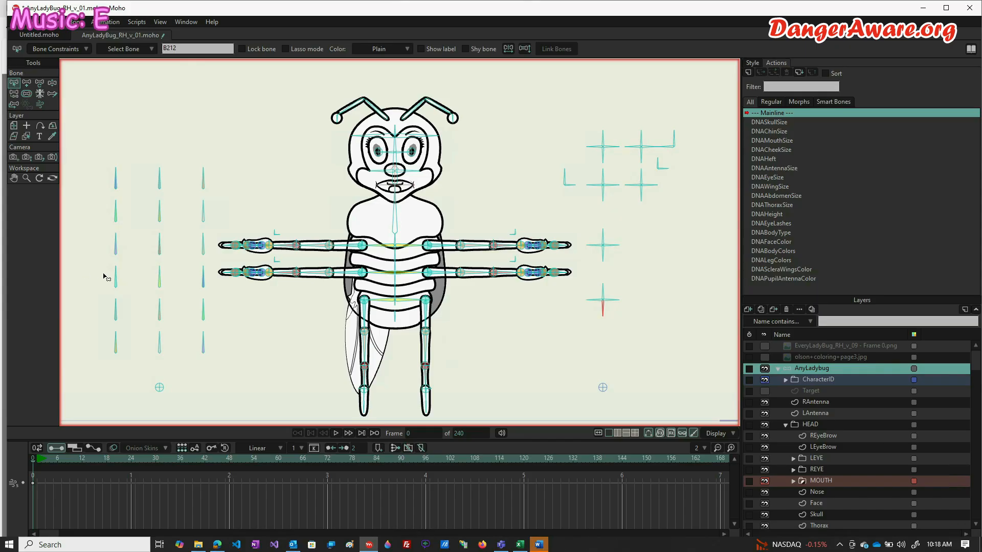
click(408, 301)
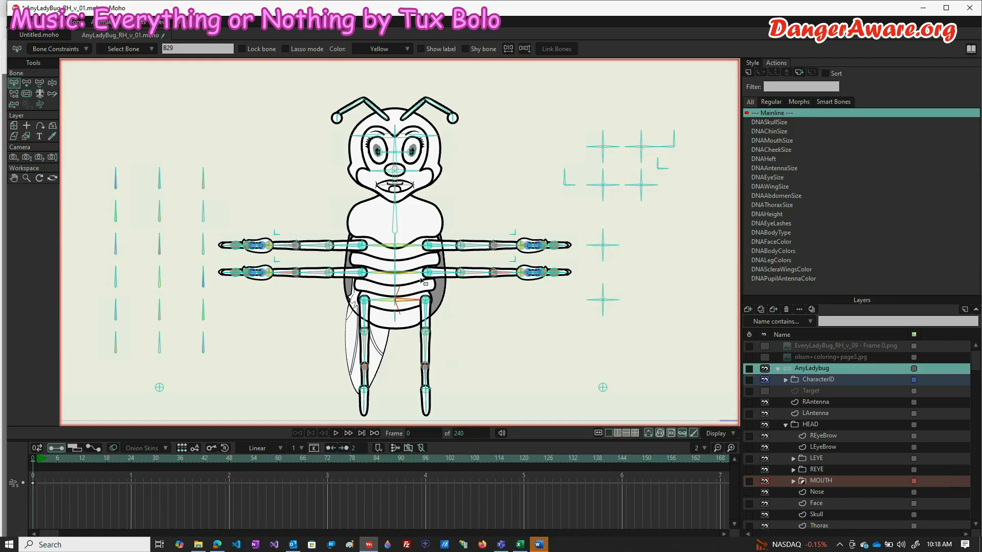
Step: Show the EveryLadyBug_RH_v_09 - Frame 0.png reference layer to compare it with the line art, and hide it again
scroll(423, 282, down, 2)
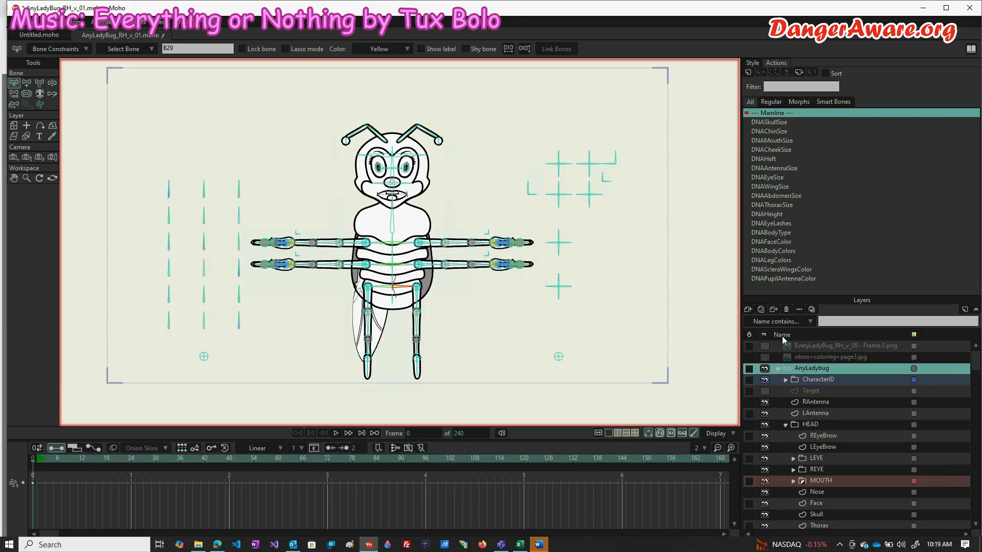
click(767, 346)
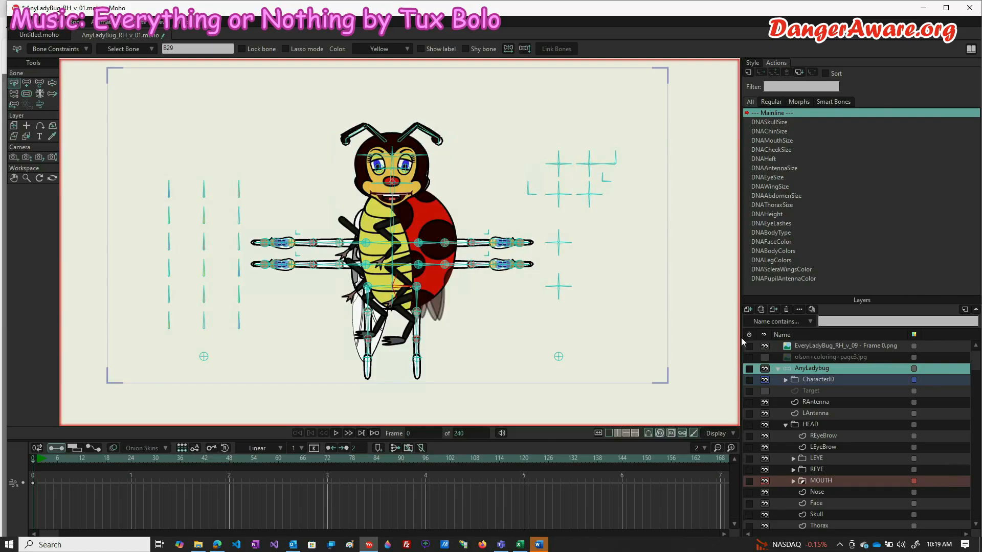
click(765, 347)
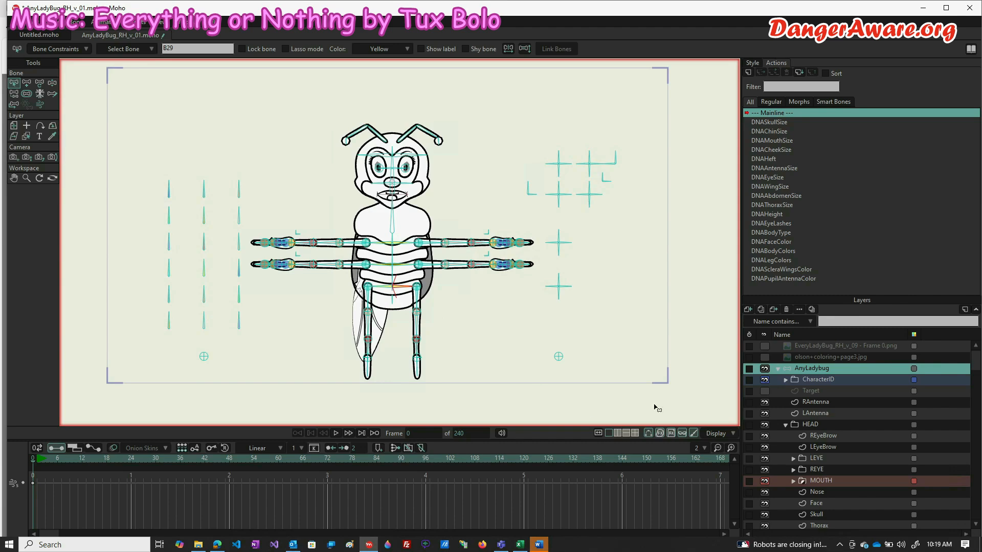
Step: Look through the layers inside AnyLadybug and collapse the RCarapaceWhenTurning group
scroll(818, 424, down, 3)
scroll(817, 424, up, 1)
scroll(818, 423, down, 1)
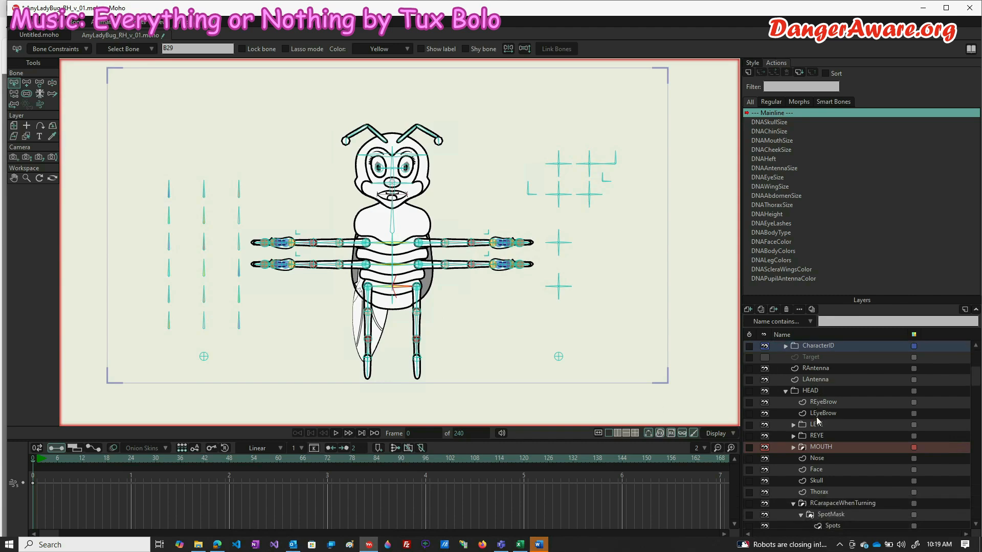
scroll(819, 414, up, 3)
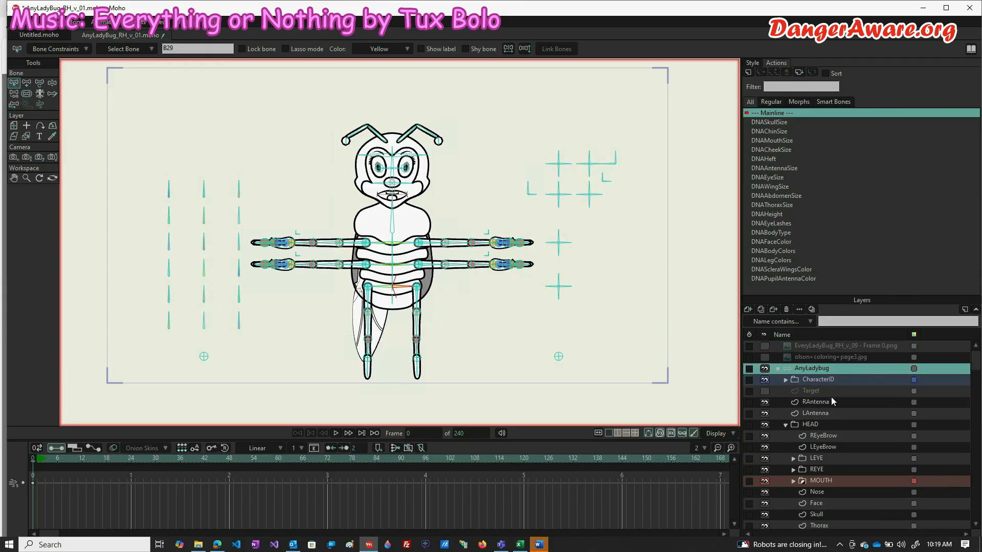
scroll(832, 397, down, 3)
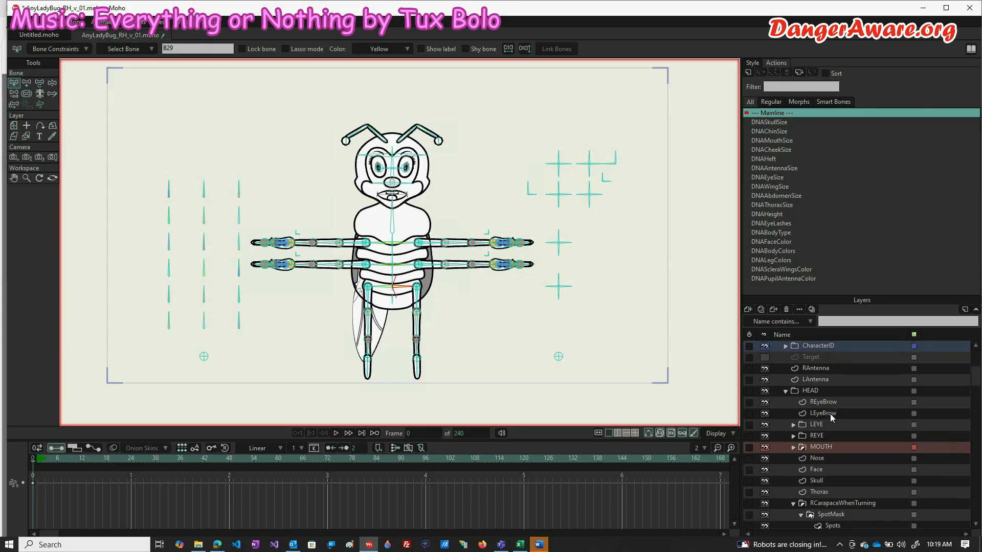
scroll(830, 416, down, 3)
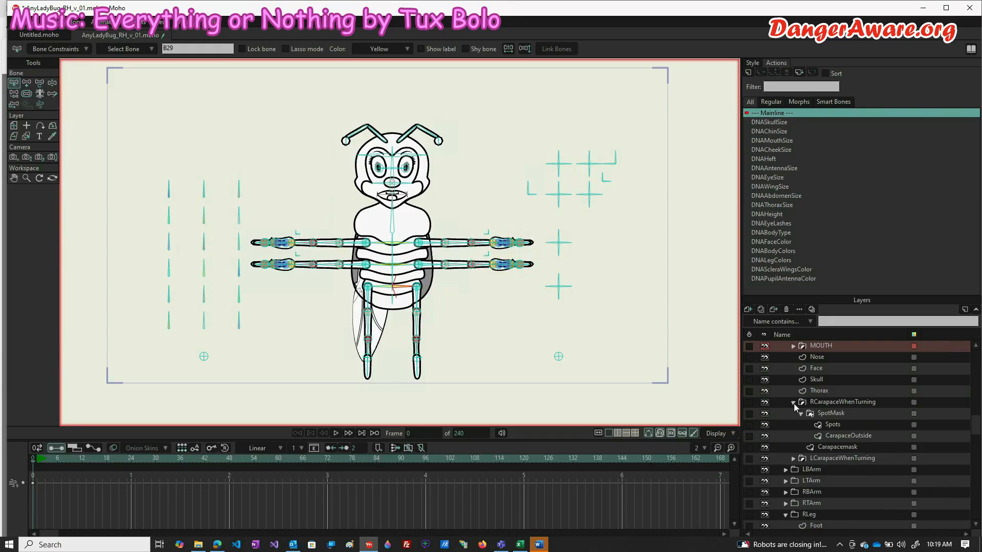
click(793, 403)
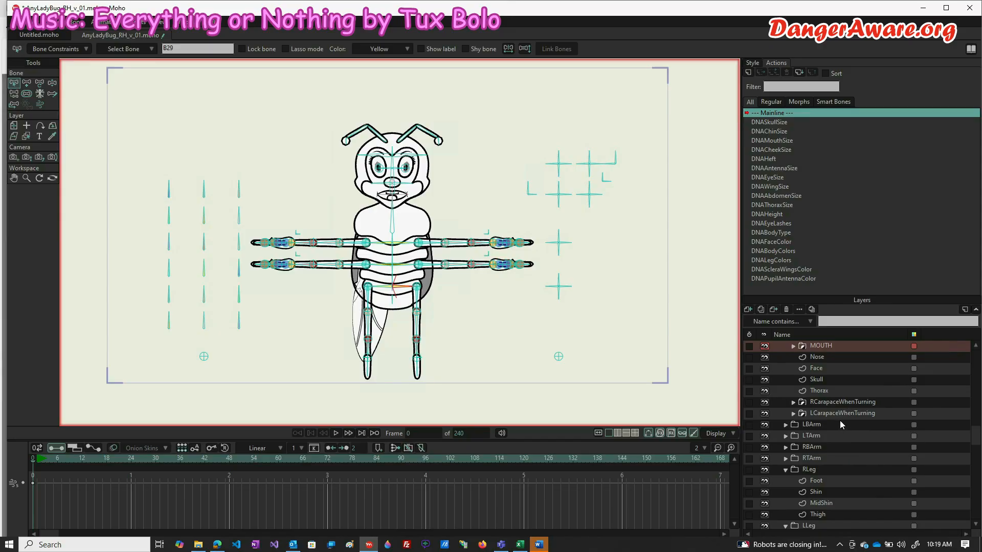
scroll(839, 422, down, 4)
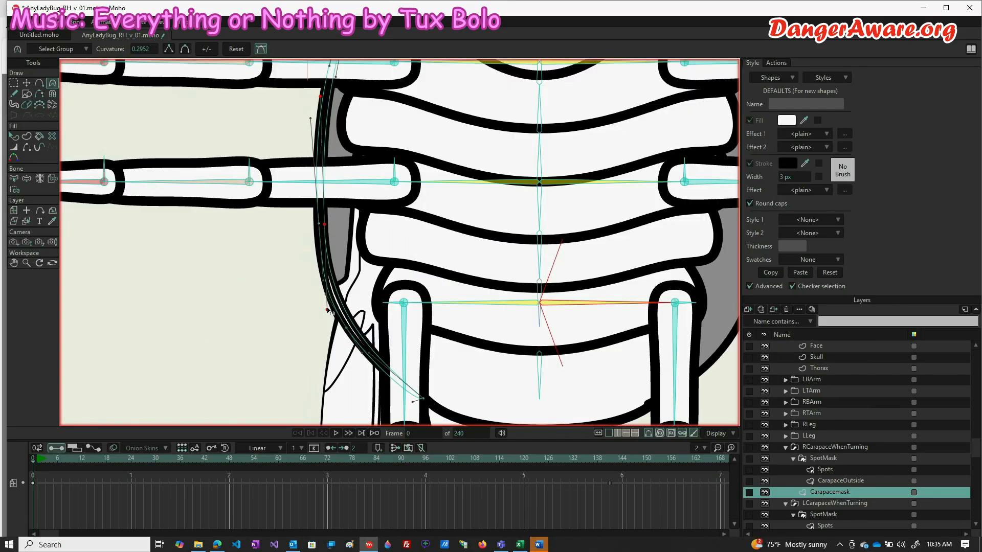
Step: Reshape the Carapacemask curve in RCarapaceWhenTurning by adjusting its curvature handles and nudging the middle point outward to follow the shell edge
drag(326, 307, 330, 314)
click(362, 356)
drag(360, 357, 360, 357)
click(324, 228)
key(t)
drag(323, 222, 320, 223)
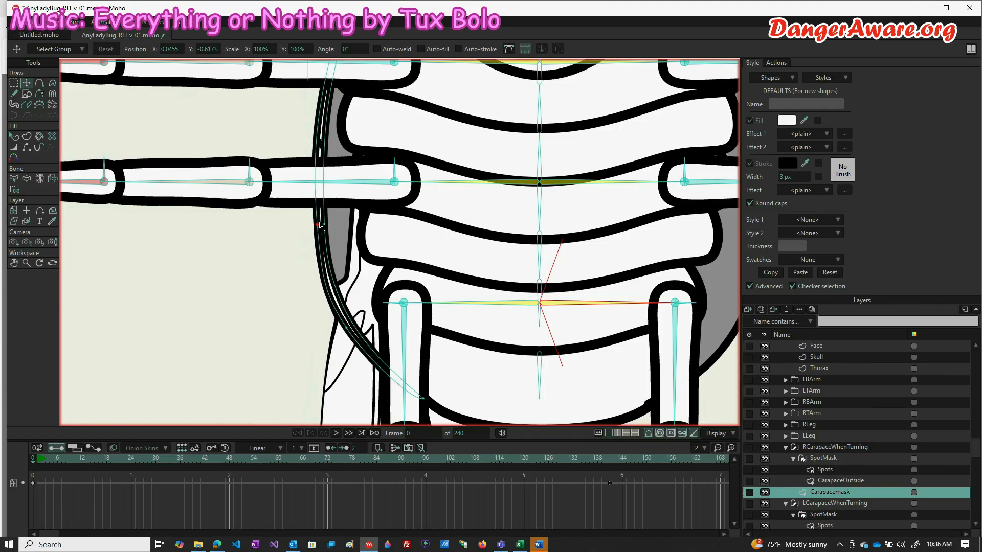
key(c)
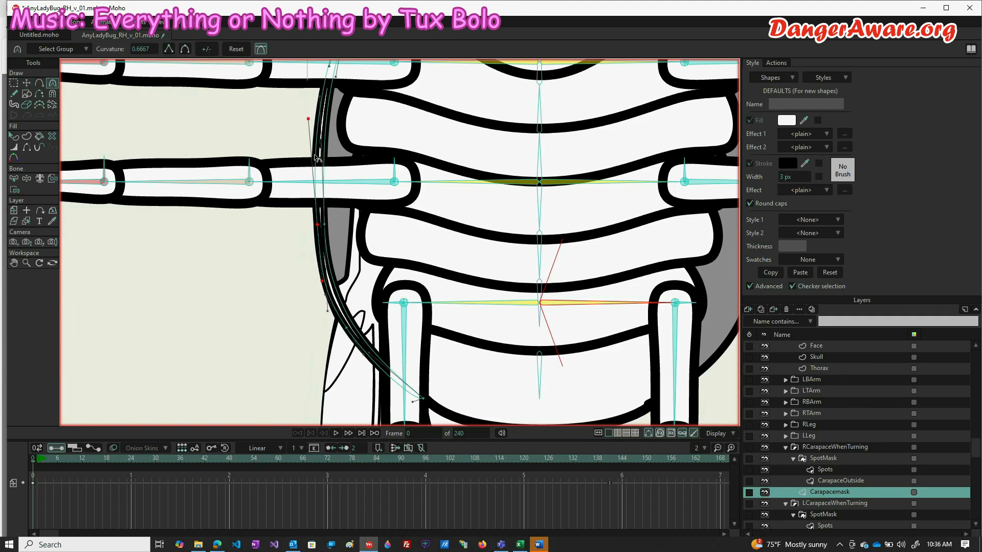
drag(306, 117, 313, 132)
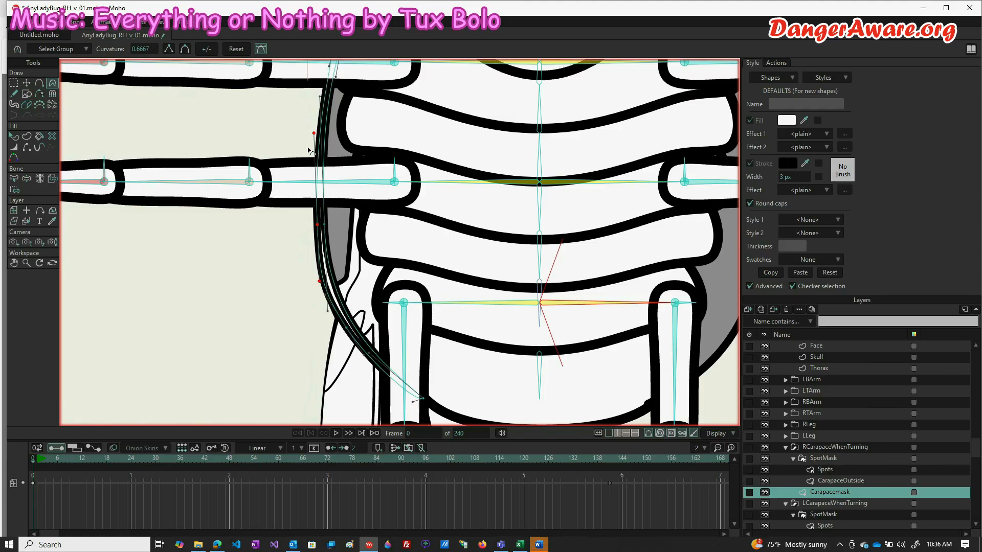
Step: Select and copy the complete Carapacemask curve in the RCarapaceWhenTurning group
scroll(311, 191, down, 5)
drag(288, 250, 286, 309)
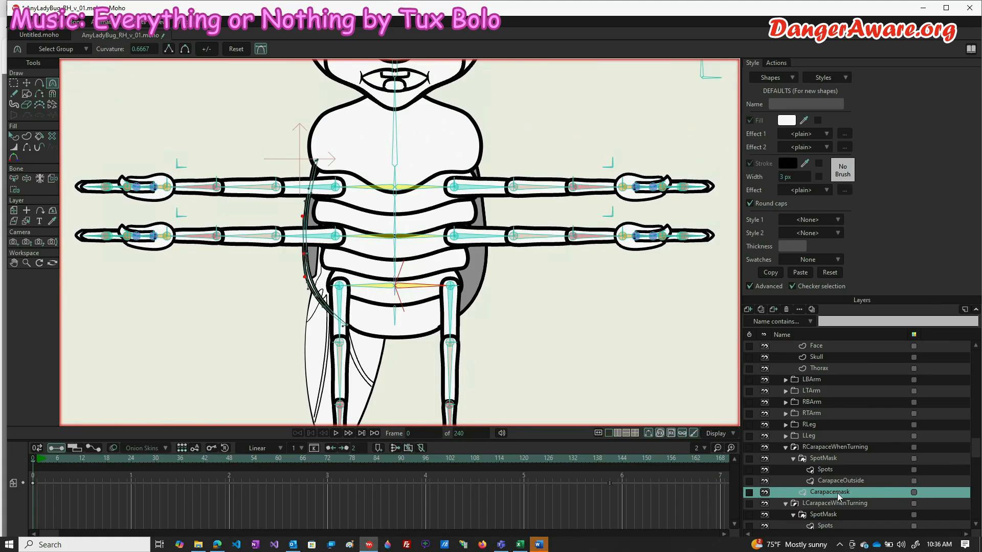
key(t)
double_click(307, 249)
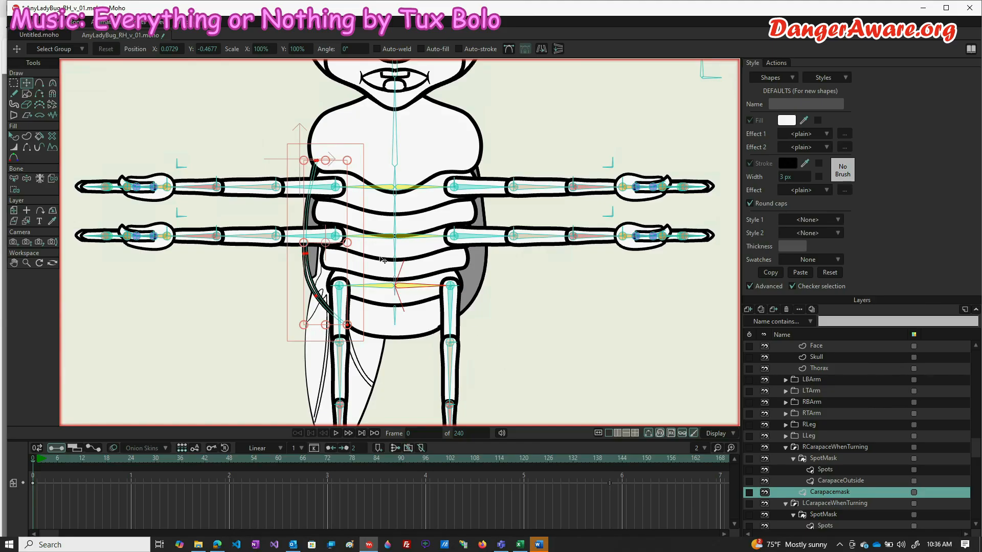
Step: Replace the curve on the LCarapaceWhenTurning group's Carapacemask layer with the copied RCarapaceWhenTurning curve, ready for transforming
scroll(382, 260, down, 3)
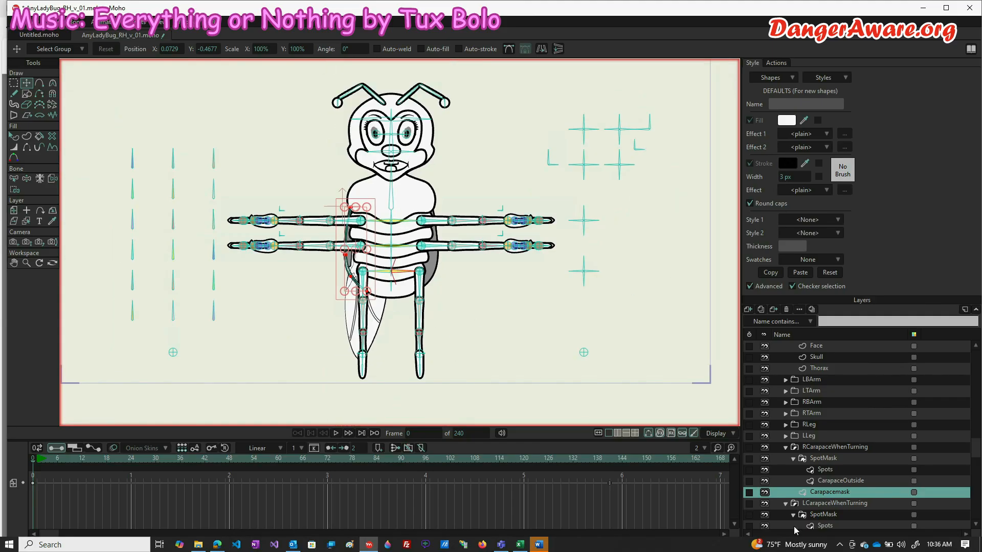
scroll(833, 522, down, 2)
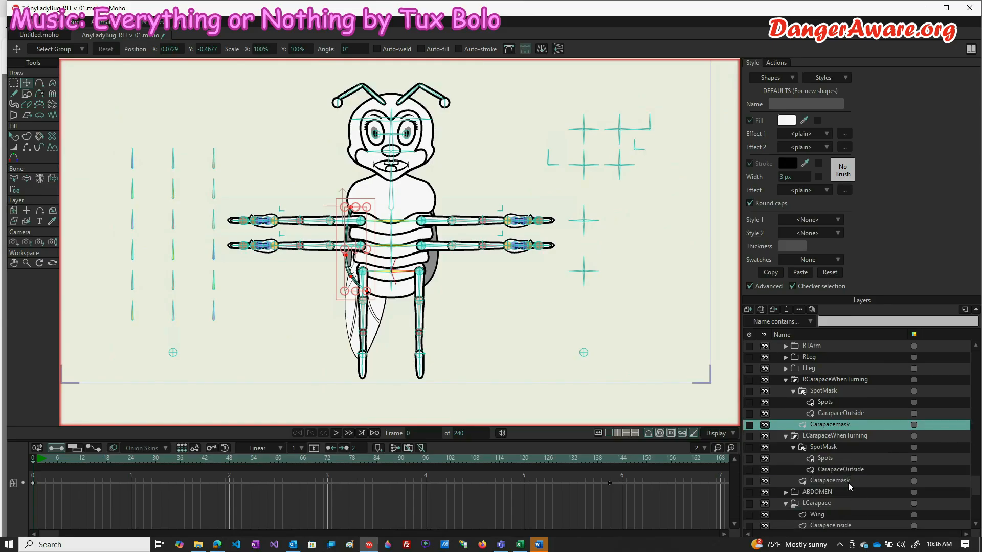
click(852, 481)
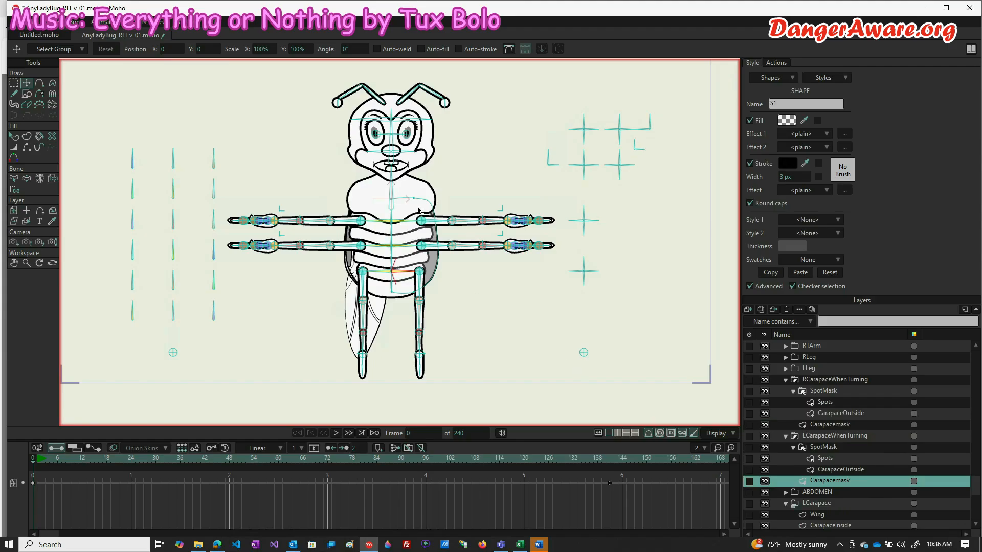
key(ctrl+a)
key(g)
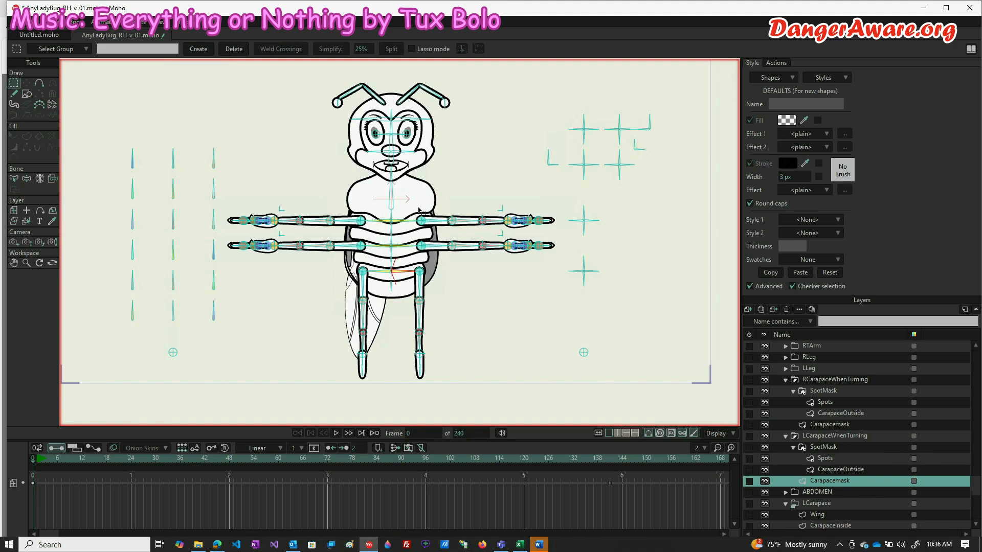
key(t)
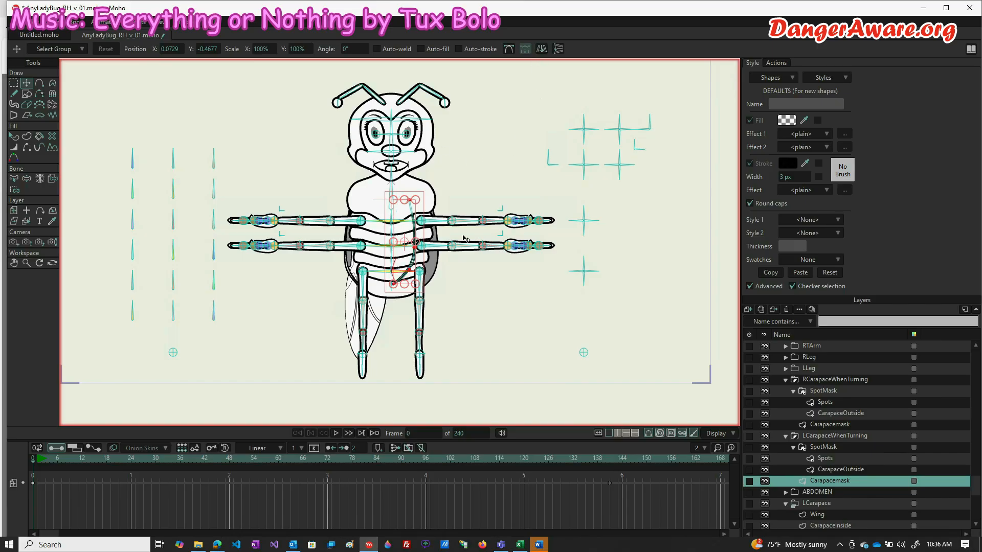
Step: Move the pasted Carapacemask curve in LCarapaceWhenTurning outward onto the shell's outer edge and deselect its points
scroll(464, 238, up, 4)
drag(315, 204, 367, 226)
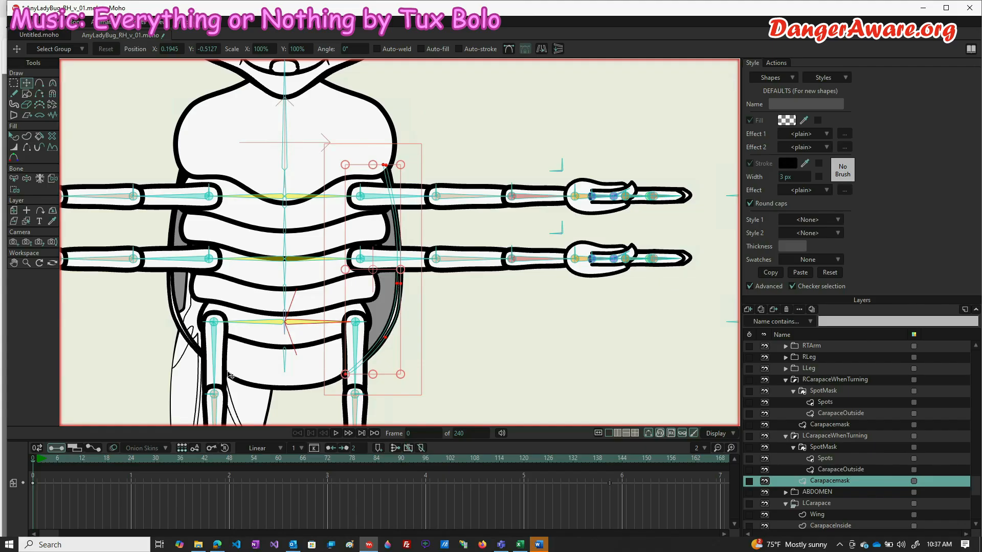
click(459, 162)
scroll(459, 162, down, 3)
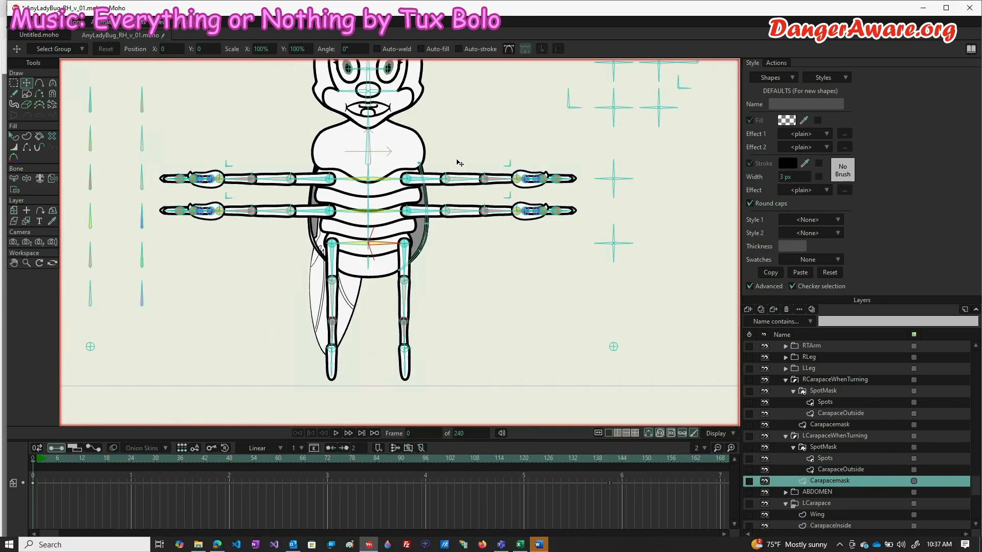
scroll(460, 163, up, 1)
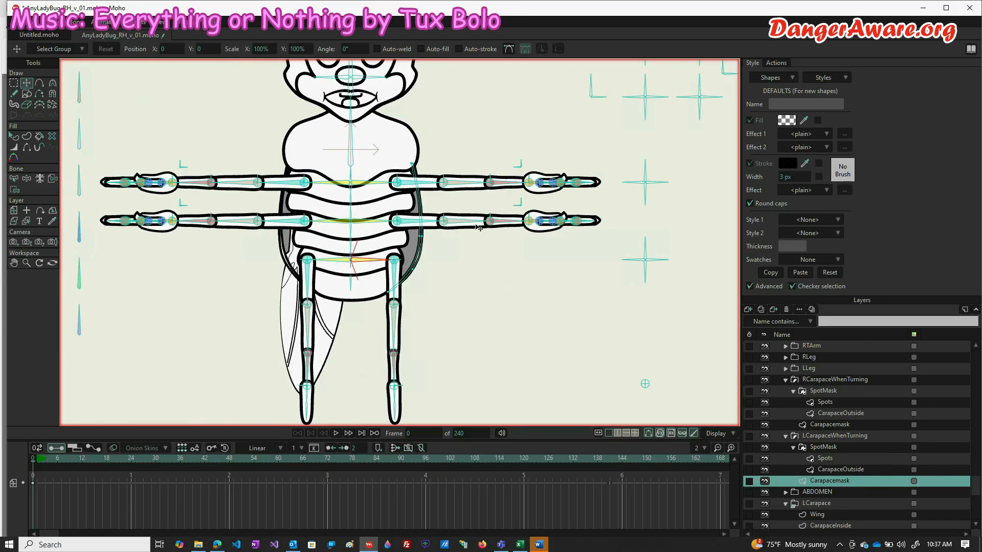
Step: Turn off visibility for the LCarapaceWhenTurning group in its layer settings and apply the change
click(822, 437)
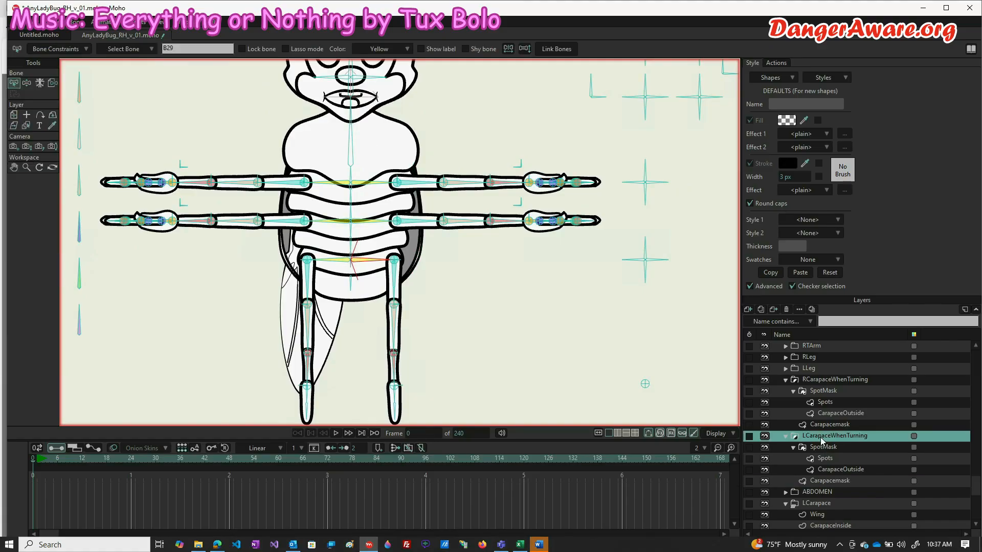
double_click(821, 438)
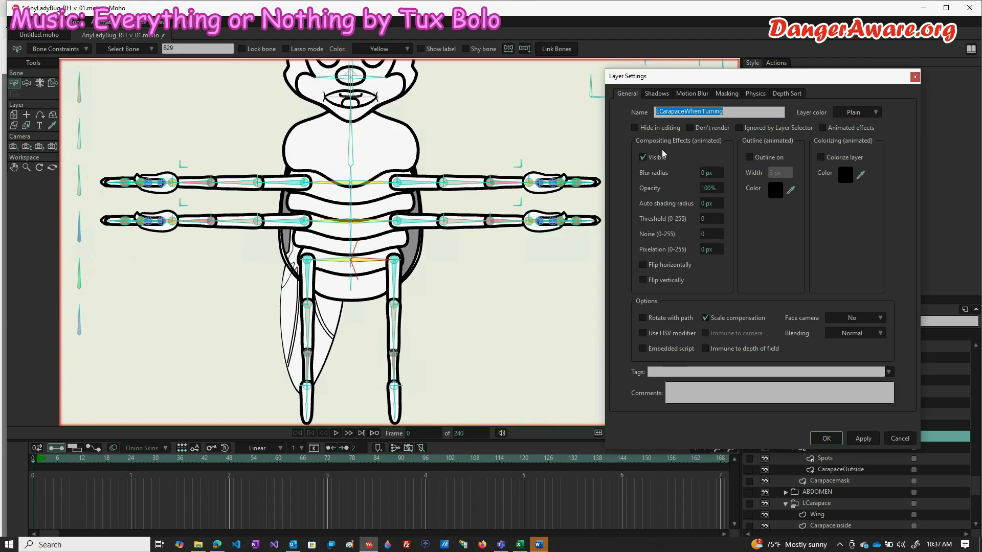
click(646, 159)
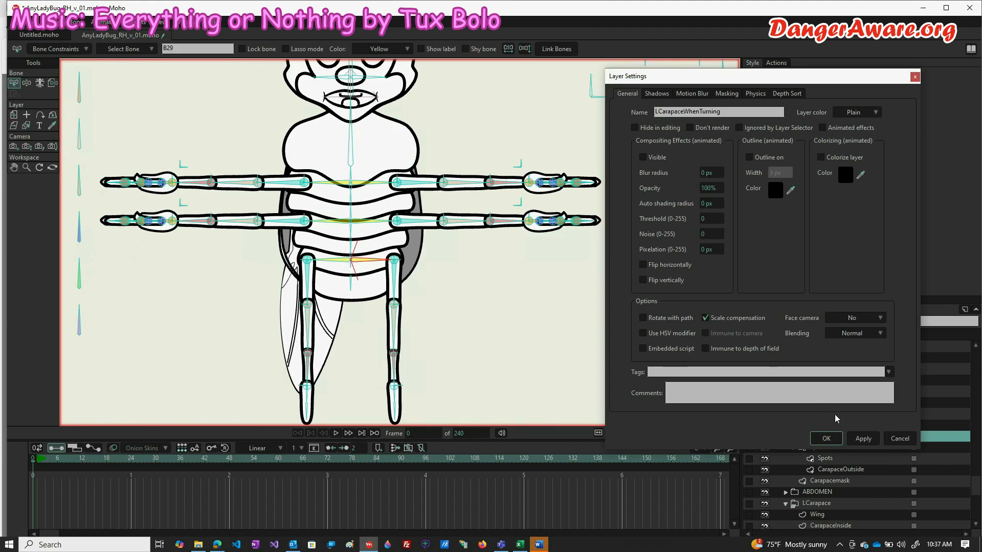
click(853, 435)
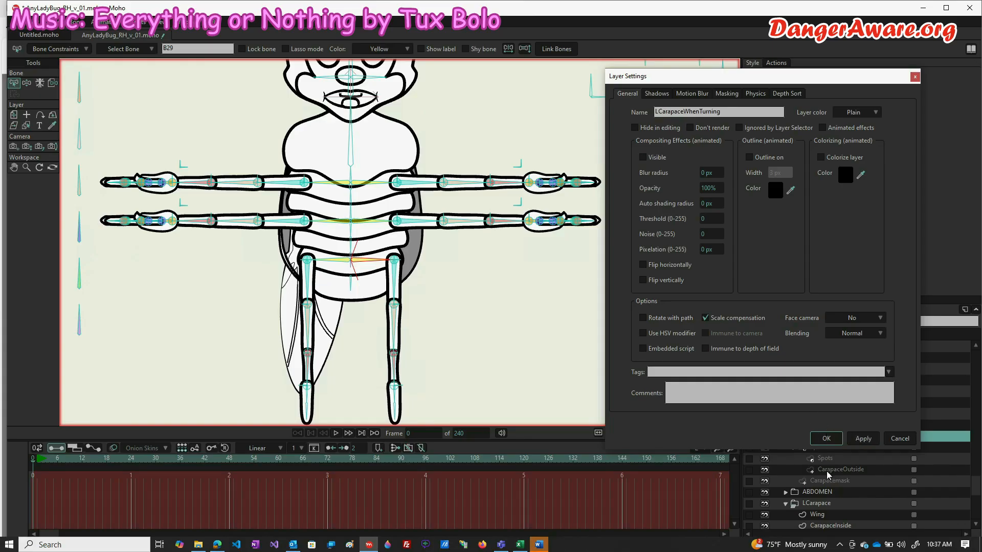
Step: Turn off visibility for the RCarapaceWhenTurning group in its layer settings, apply it and close the settings
drag(839, 81, 723, 90)
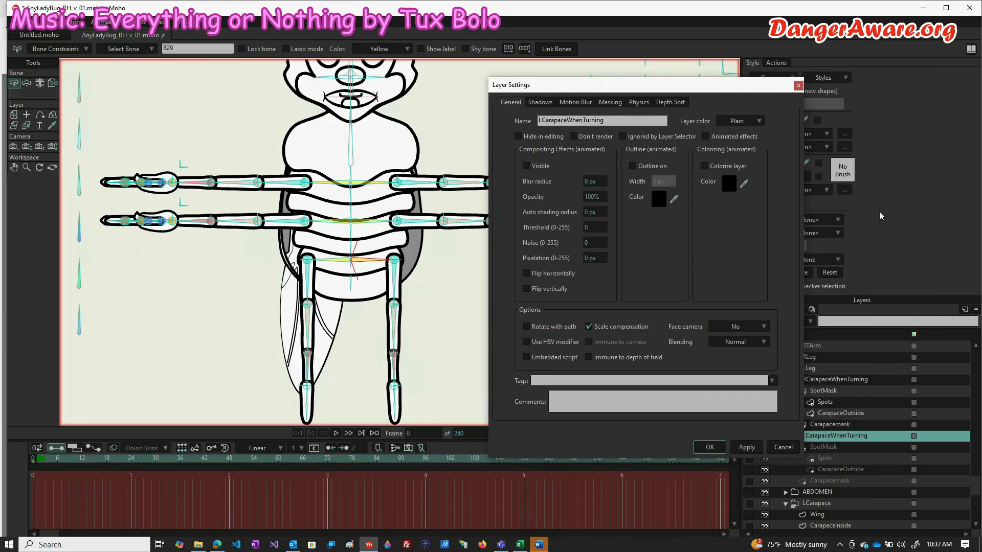
click(859, 381)
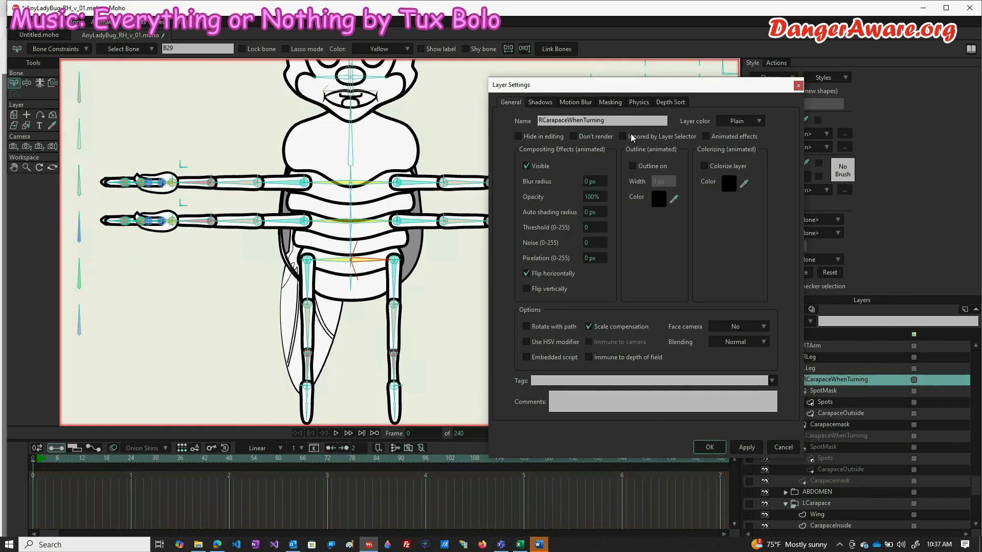
click(527, 167)
click(747, 448)
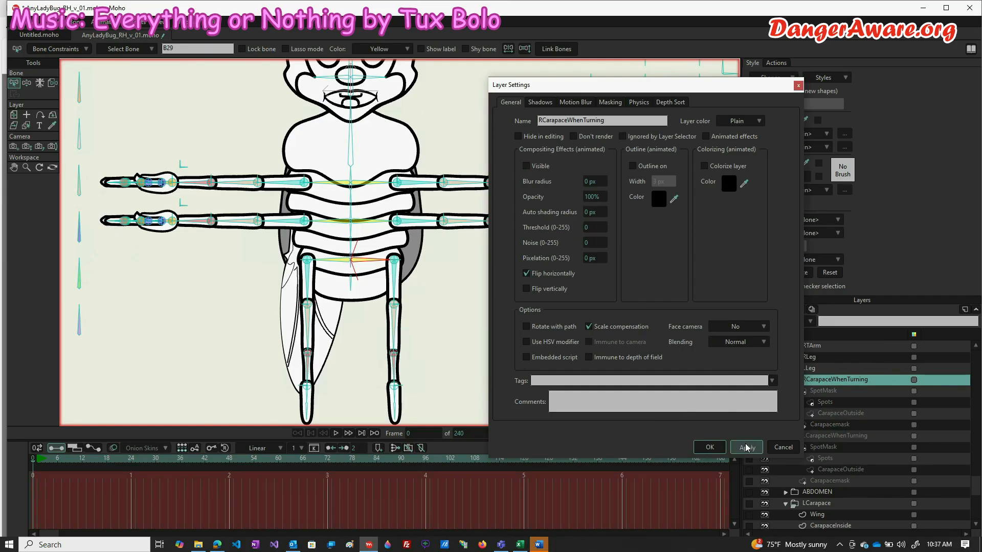
click(710, 448)
Step: Copy all points of the LCarapace group's Wing layer into the empty Wing layer of the RCarapace group and deselect them
scroll(364, 284, down, 3)
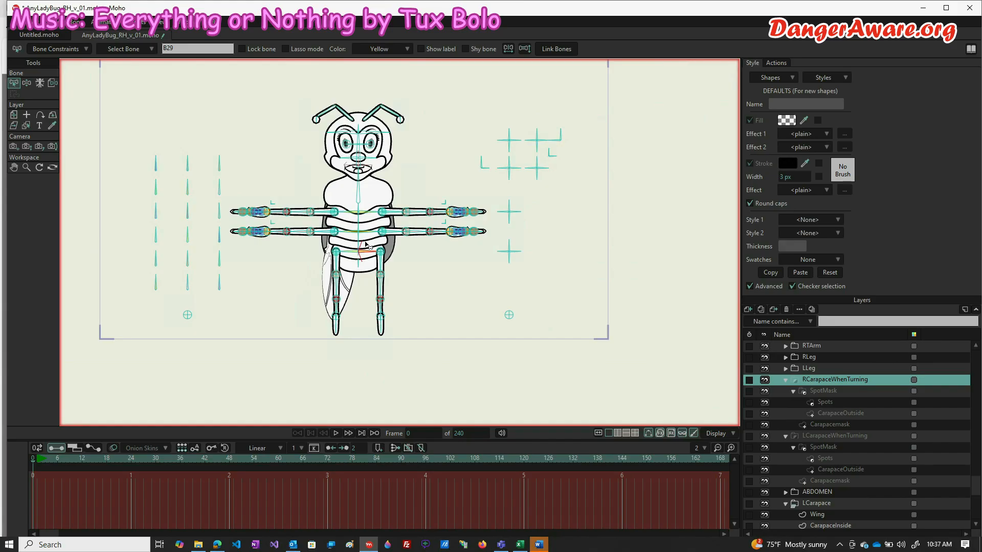
scroll(833, 458, down, 3)
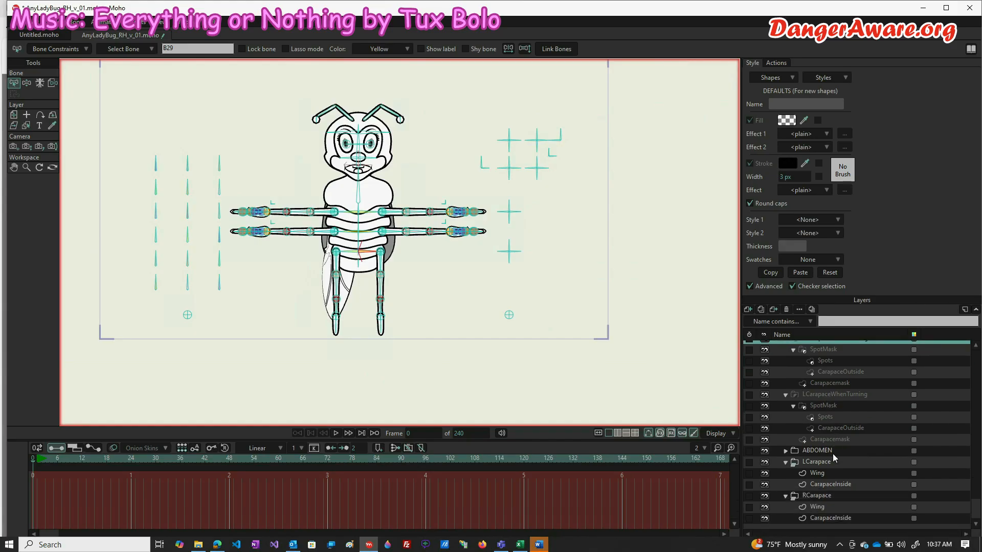
click(827, 474)
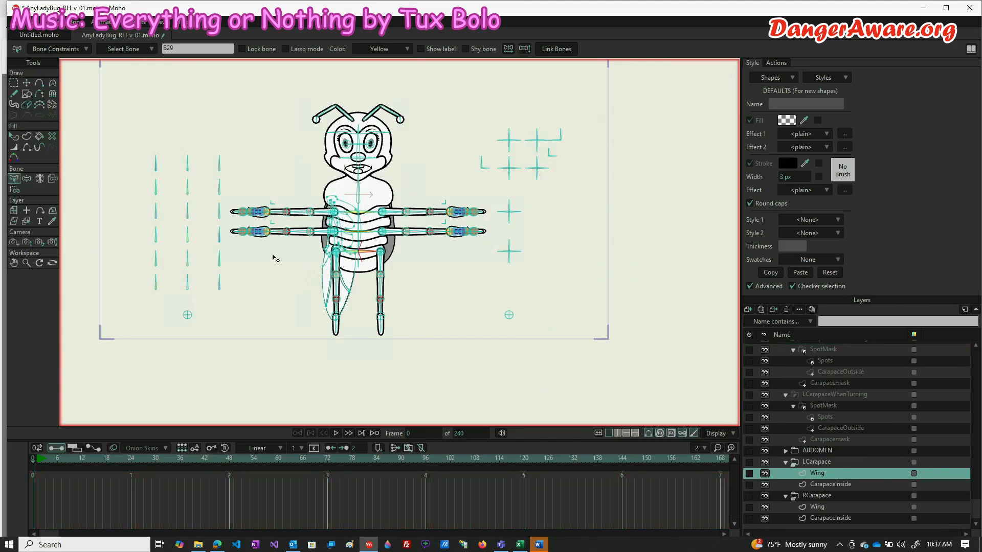
key(g)
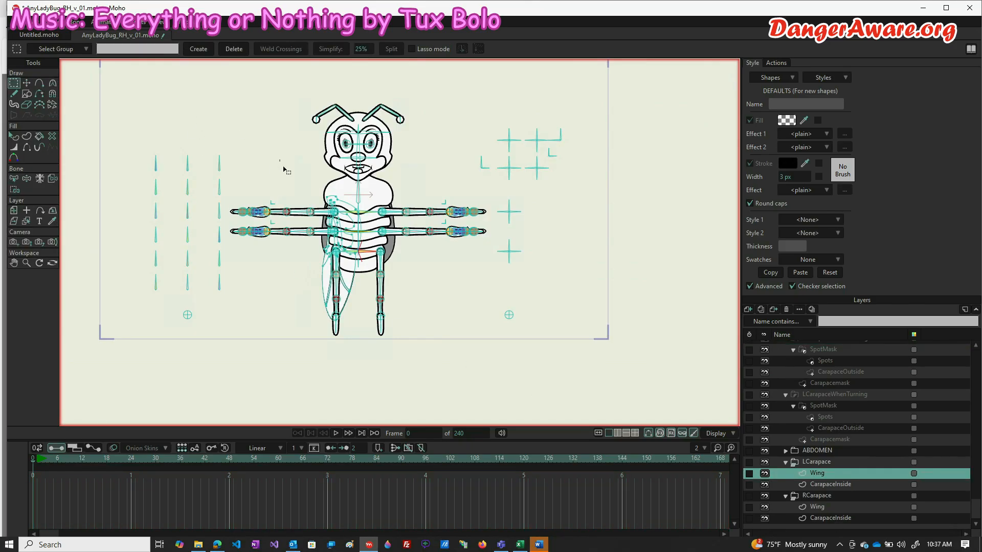
drag(283, 171, 395, 356)
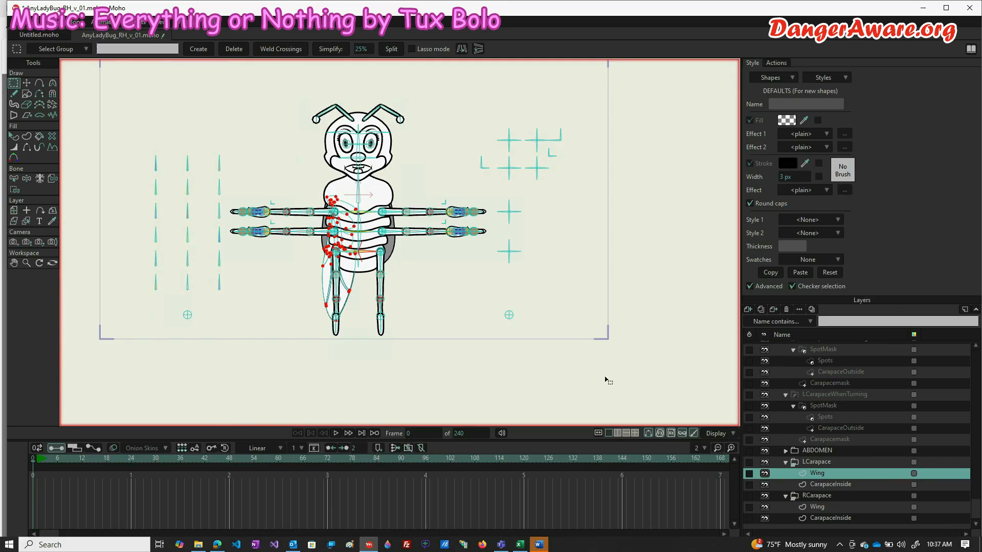
click(825, 508)
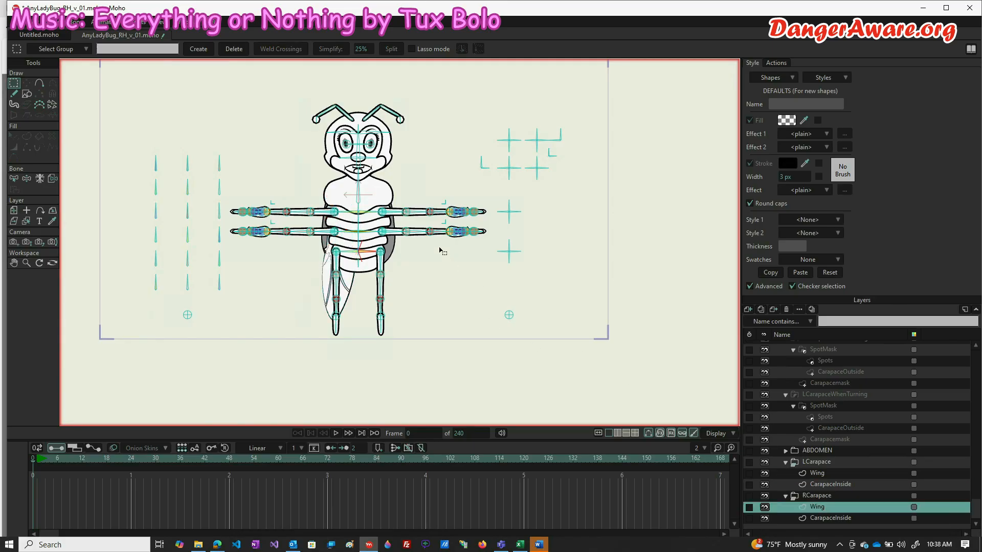
key(t)
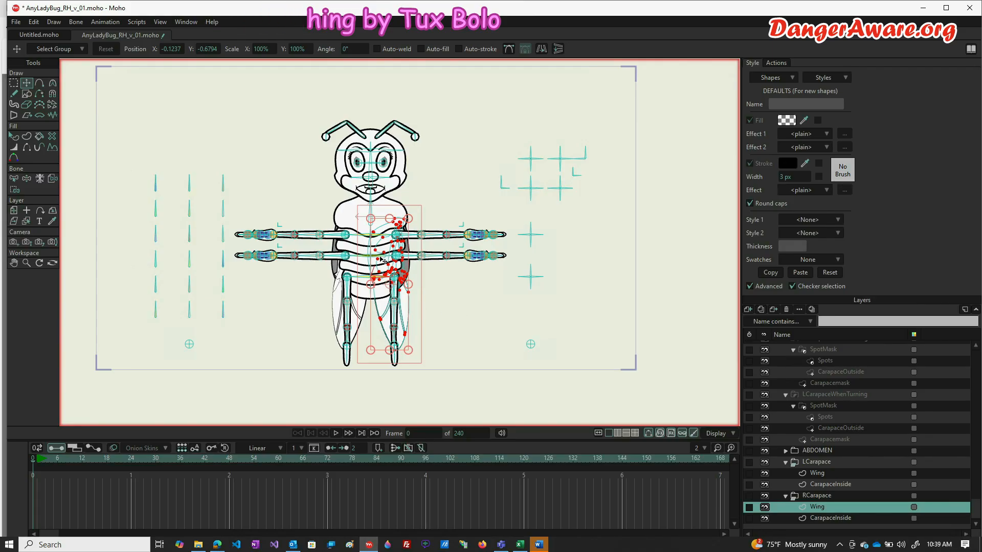
key(Return)
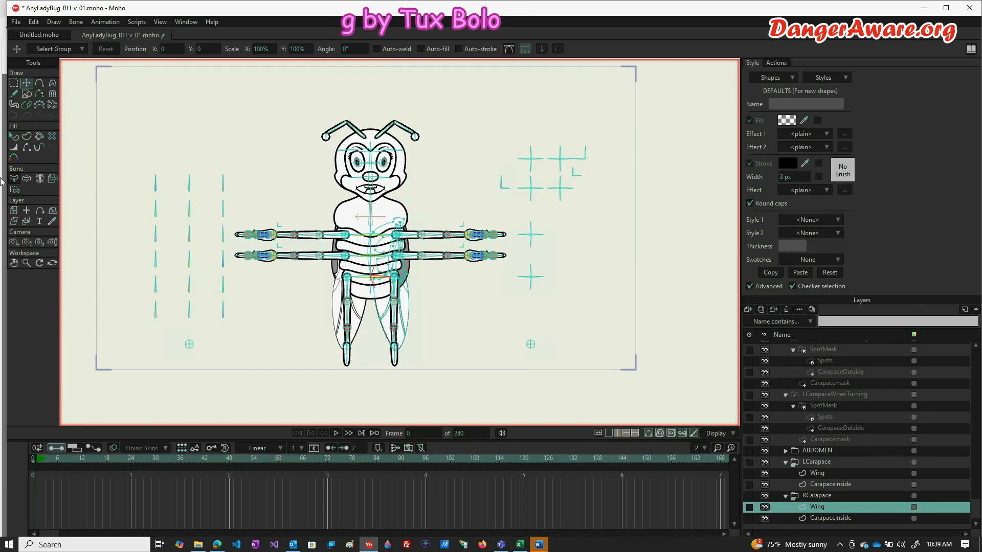
Step: Move the RCarapace group's Wing layer clear of the body, examine the wing outline, and undo the move
click(13, 210)
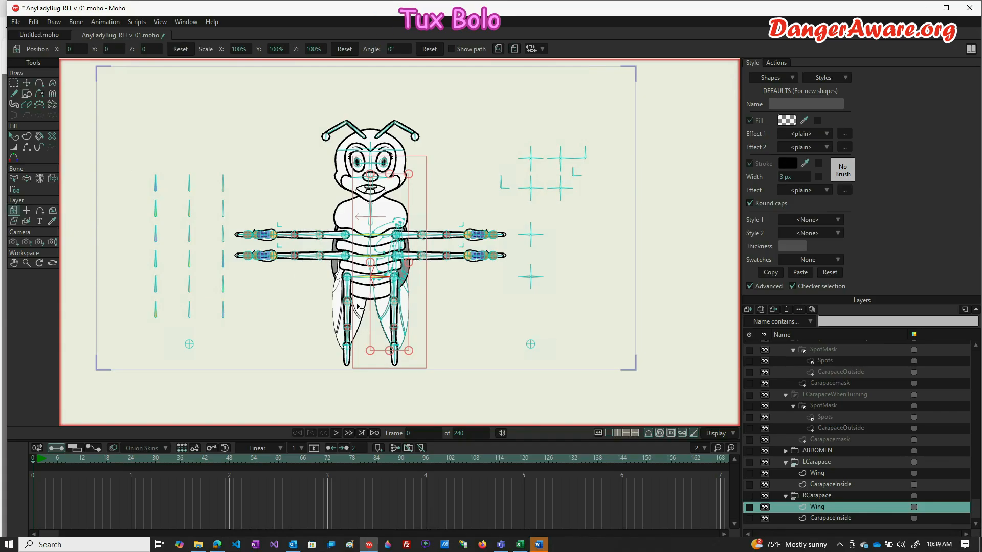
drag(392, 313, 601, 305)
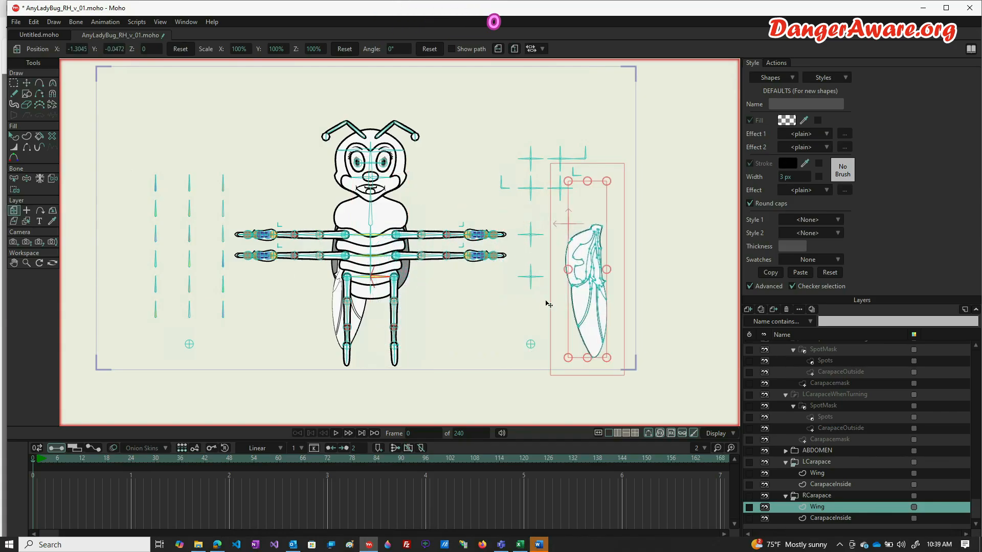
scroll(608, 294, up, 3)
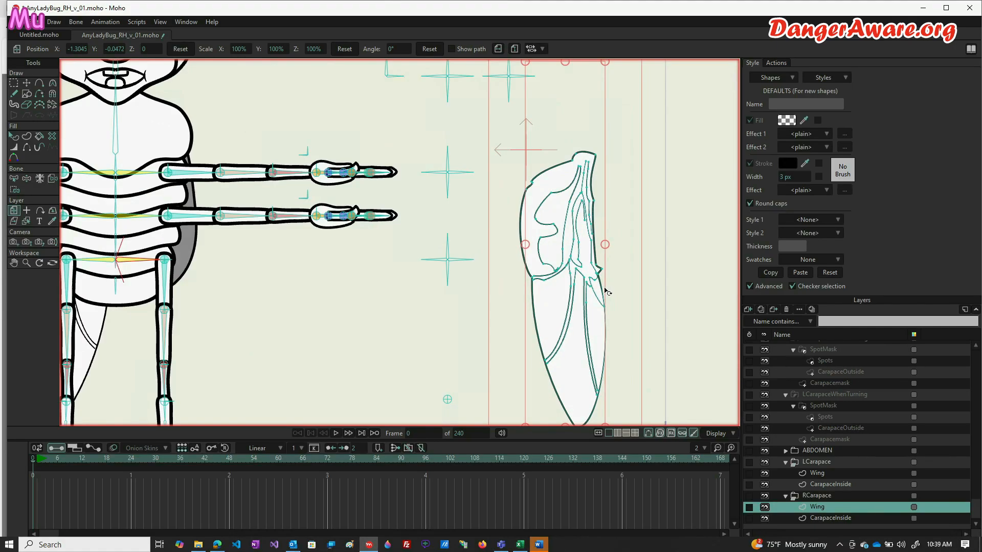
scroll(607, 293, up, 2)
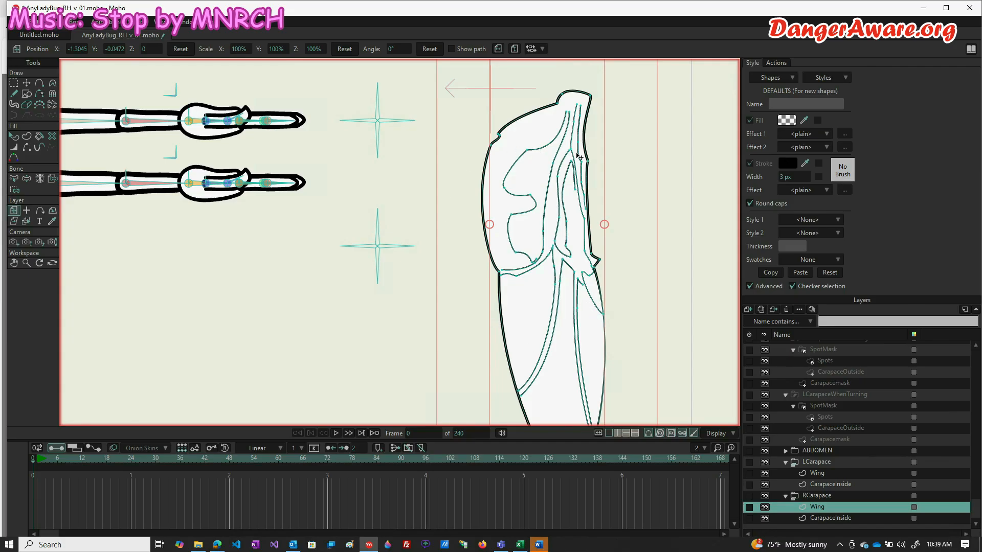
scroll(536, 222, down, 5)
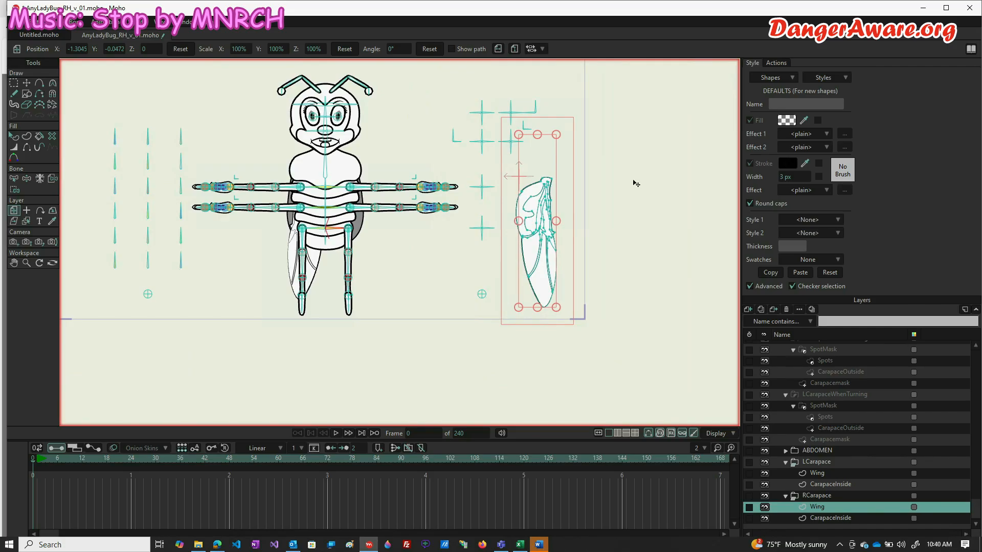
key(ctrl+z)
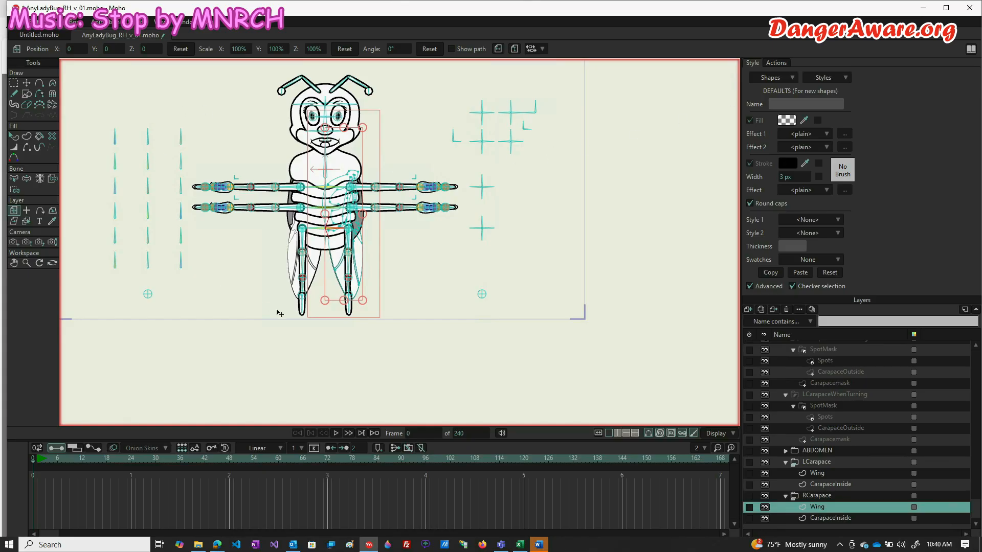
scroll(325, 143, up, 5)
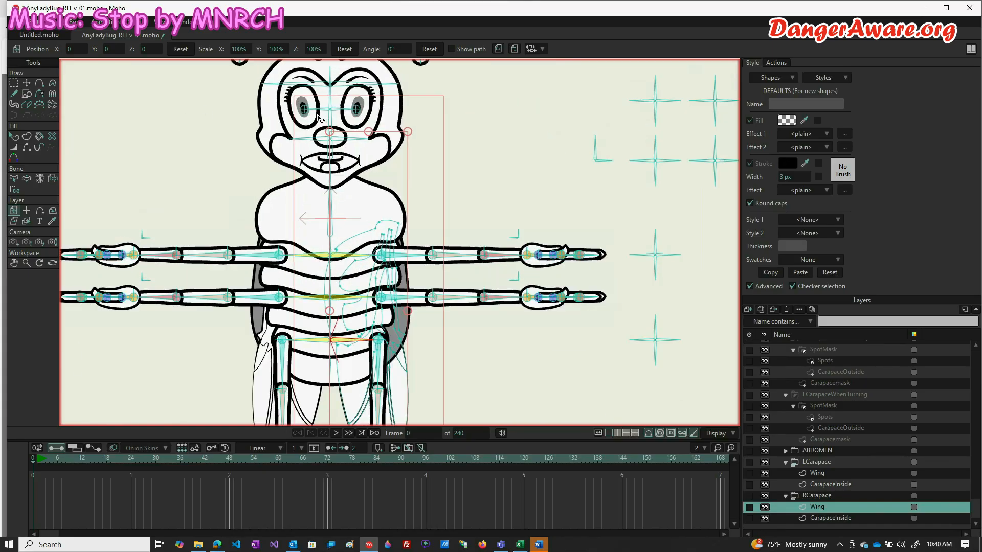
scroll(381, 142, down, 4)
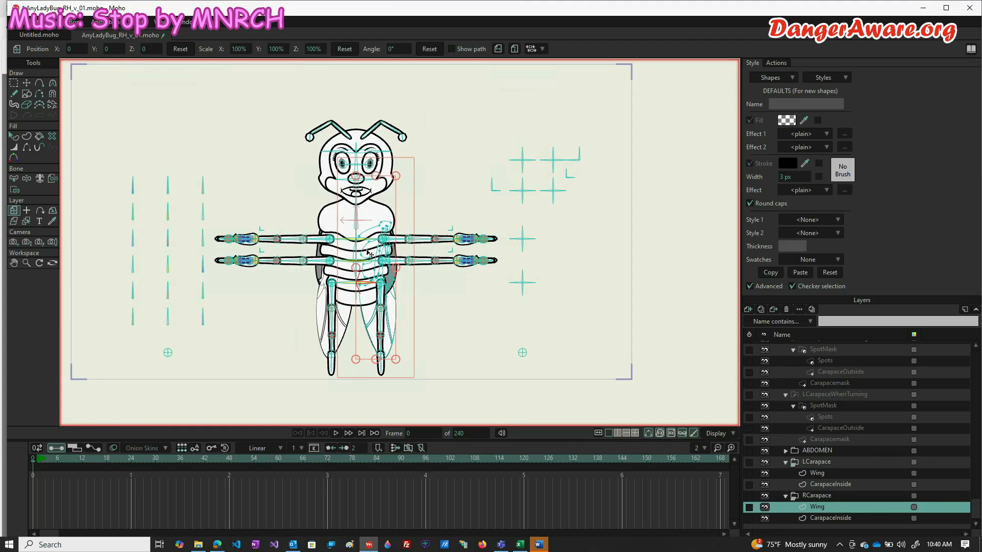
scroll(412, 250, up, 3)
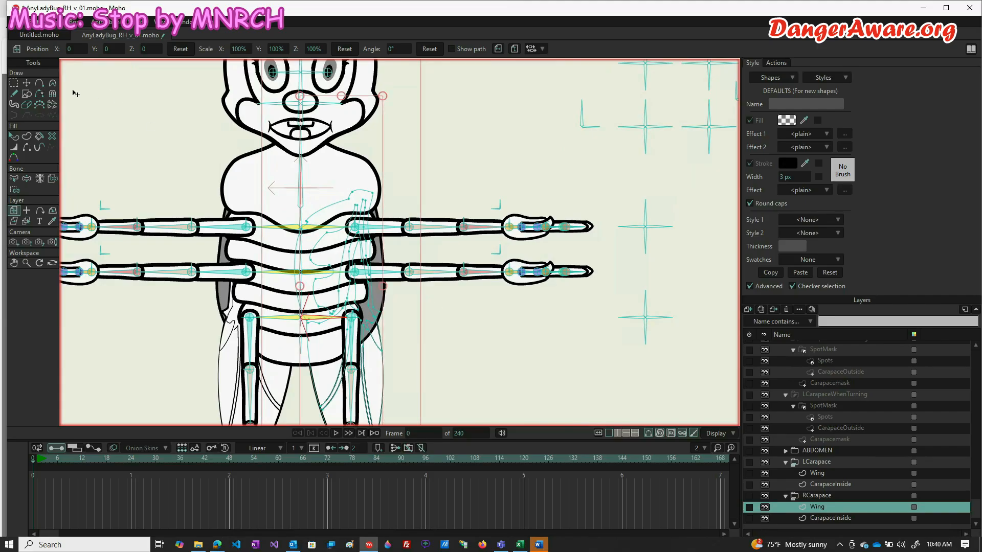
click(26, 83)
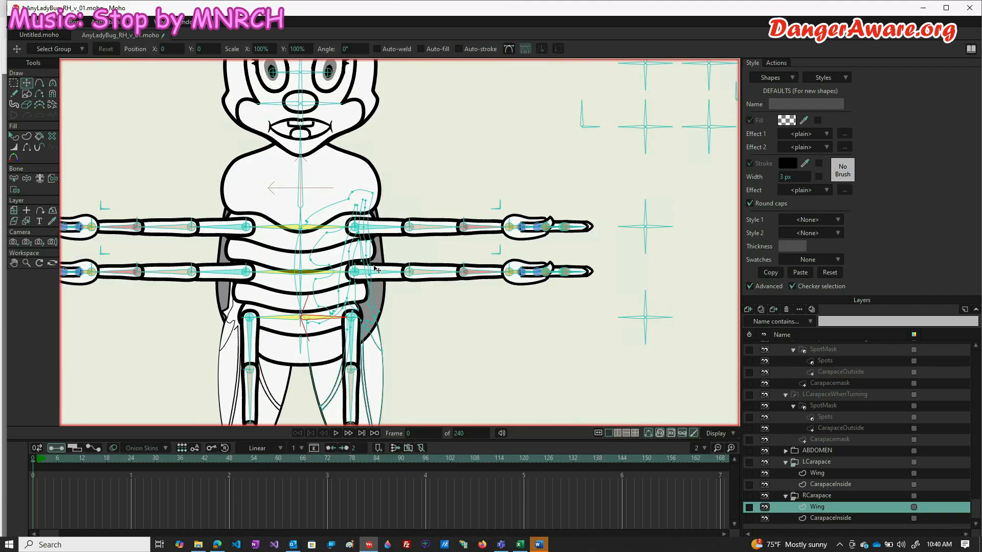
scroll(404, 222, up, 4)
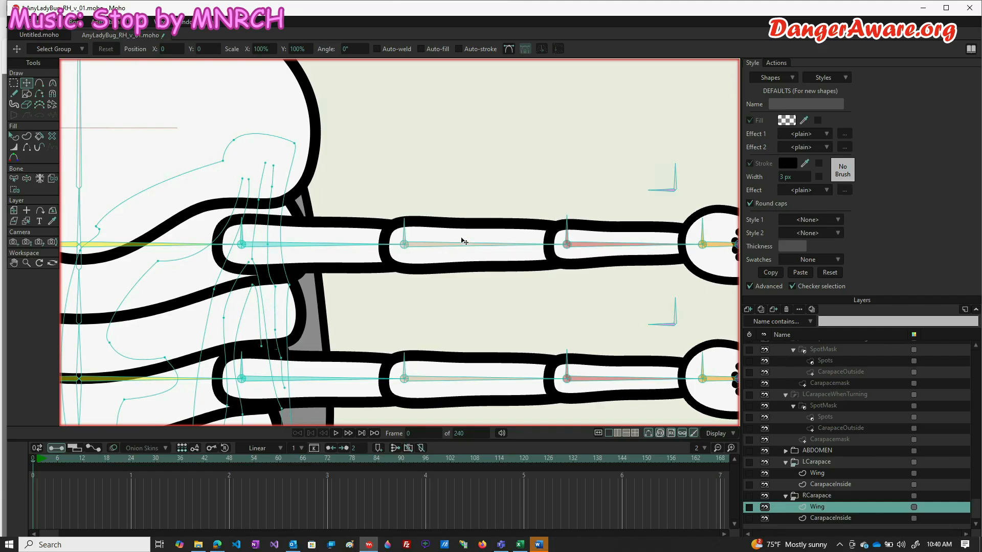
scroll(458, 230, down, 4)
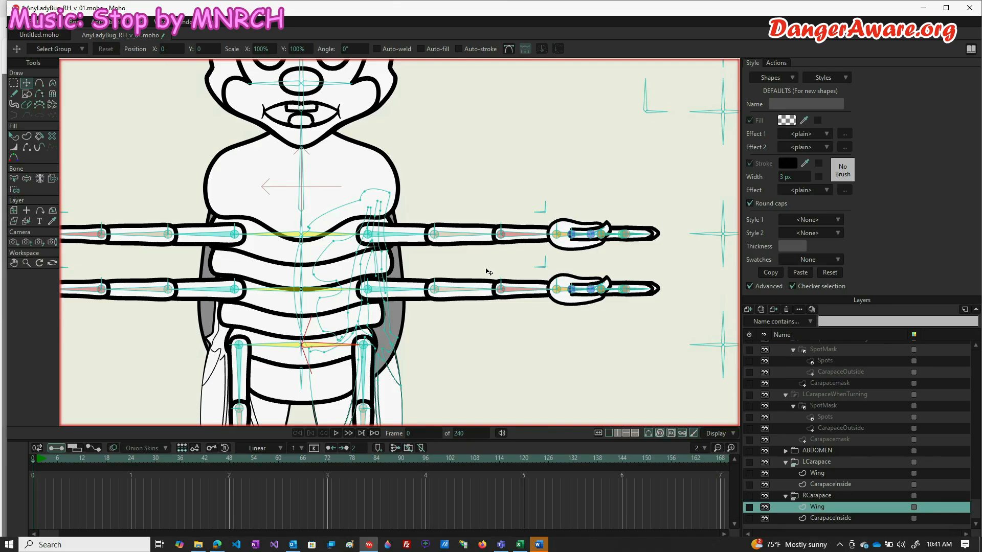
scroll(485, 207, down, 3)
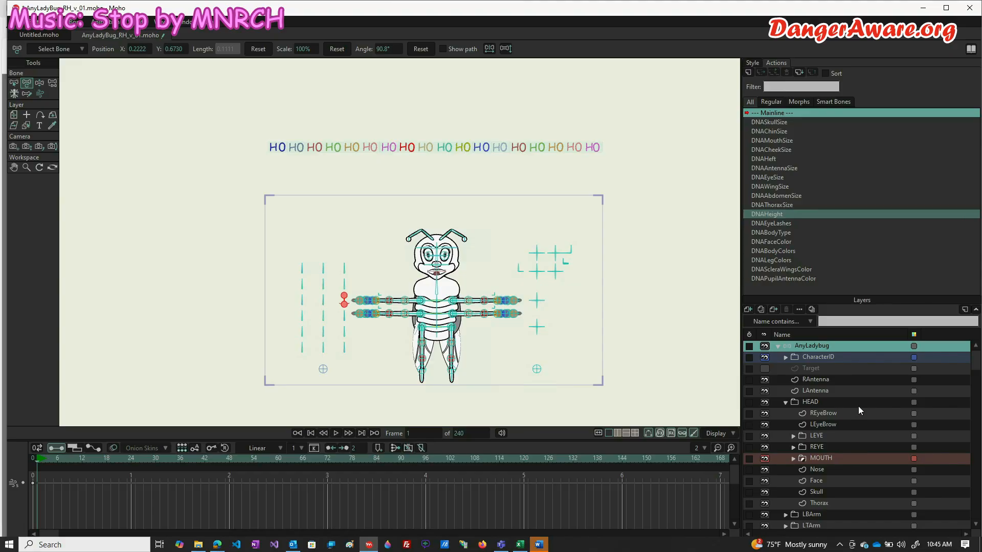
Step: Move the CharacterID layer down to about Y 1.98, along the canvas frame's upper edge, and hide the layer at frame 1
click(845, 361)
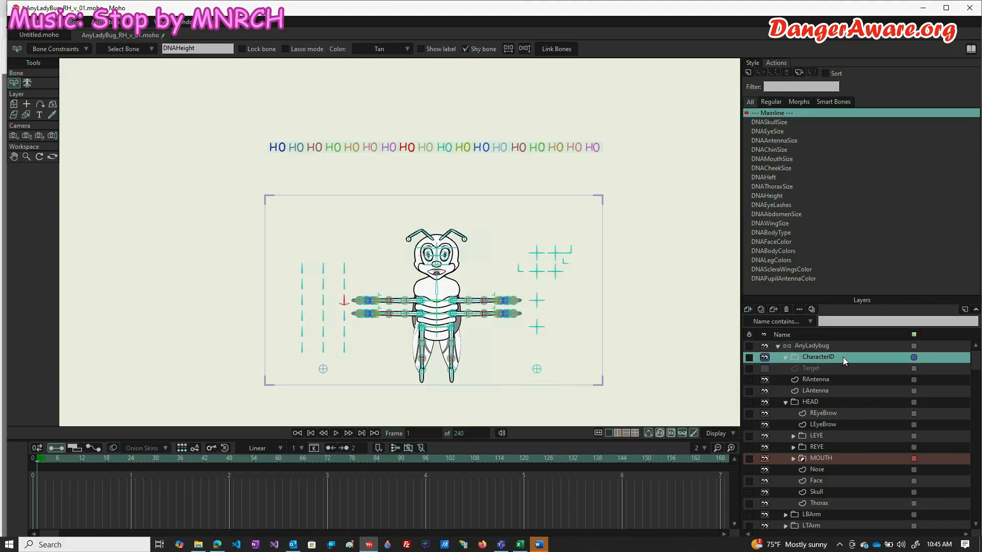
click(14, 104)
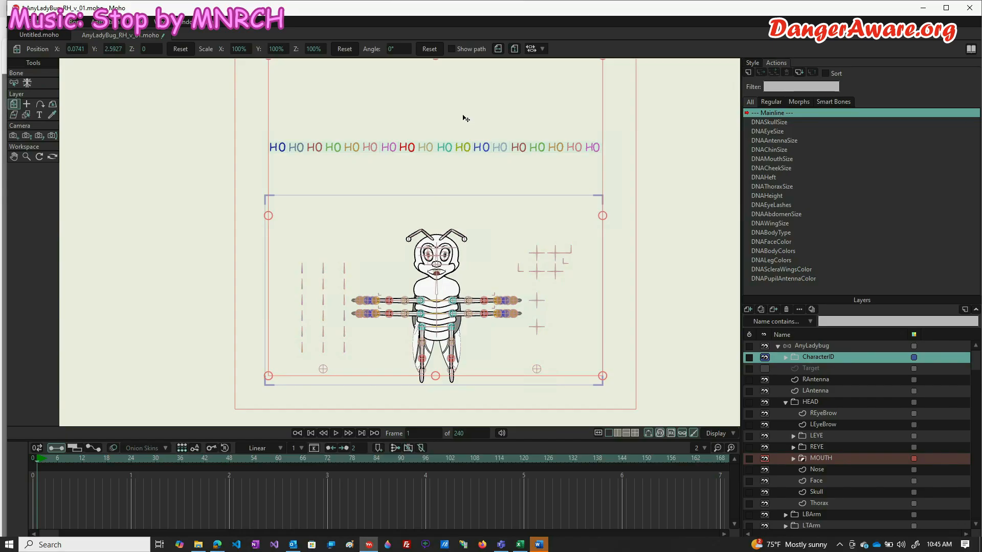
drag(462, 116, 465, 177)
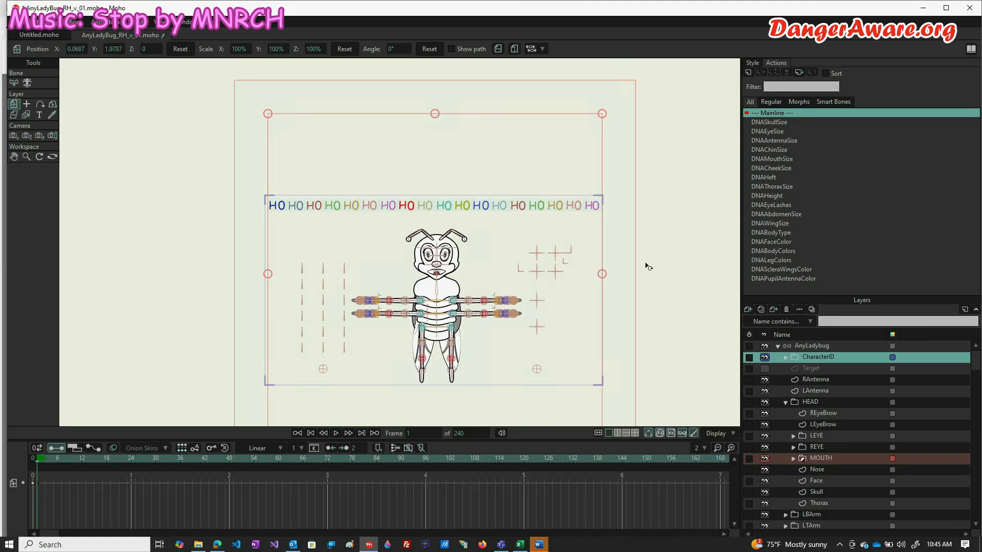
click(765, 359)
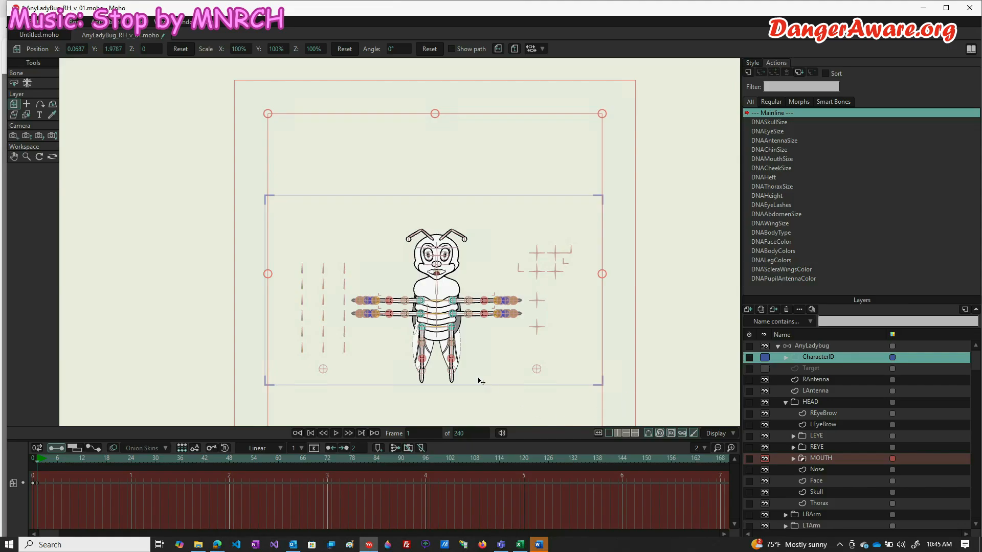
Step: Select bone B1 in the AnyLadybug bone layer and open its name for editing
scroll(480, 381, up, 2)
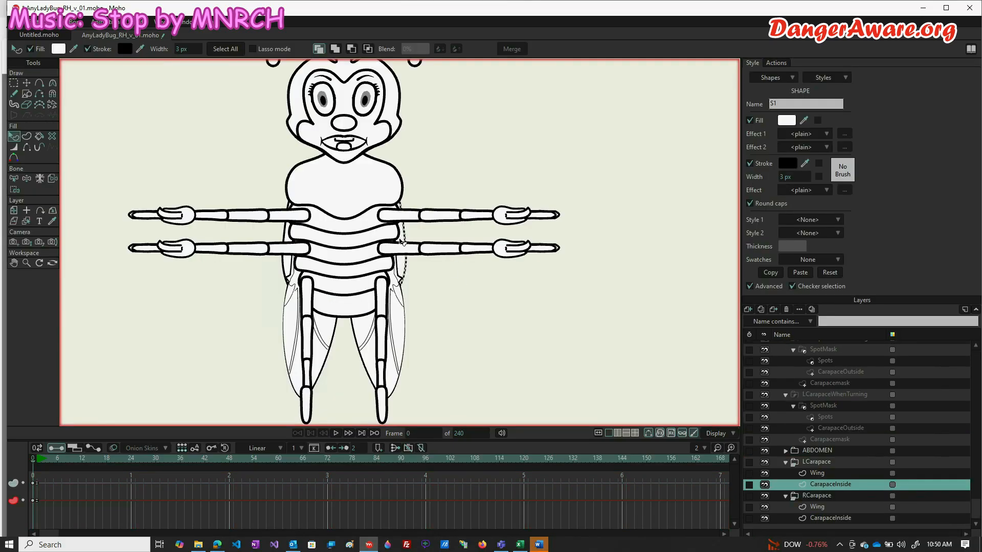
scroll(400, 242, down, 2)
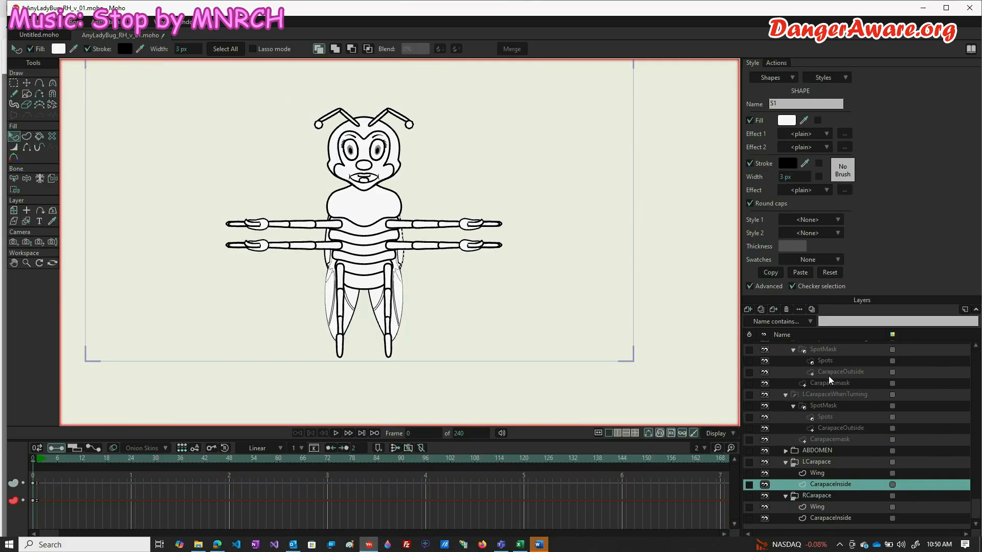
scroll(828, 376, up, 2)
scroll(828, 374, up, 5)
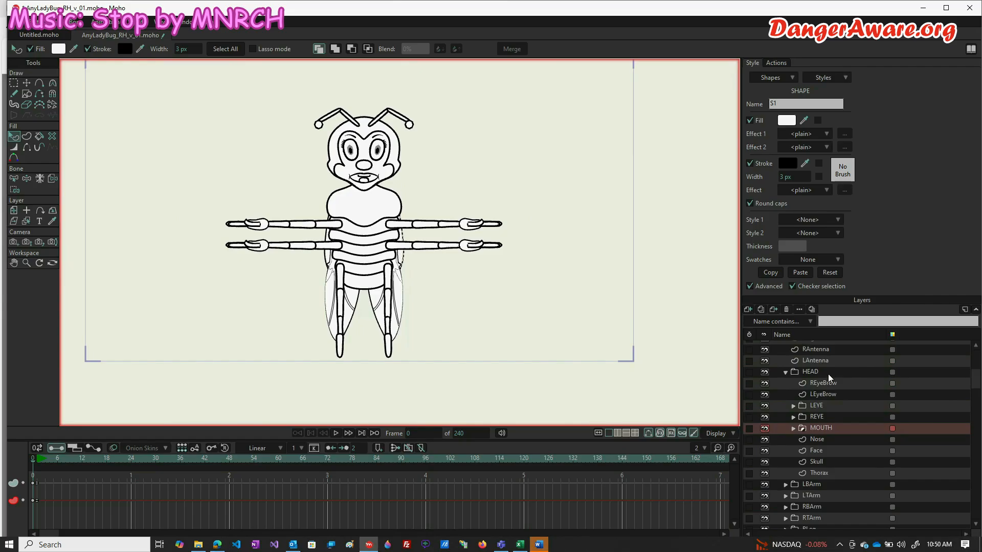
click(819, 346)
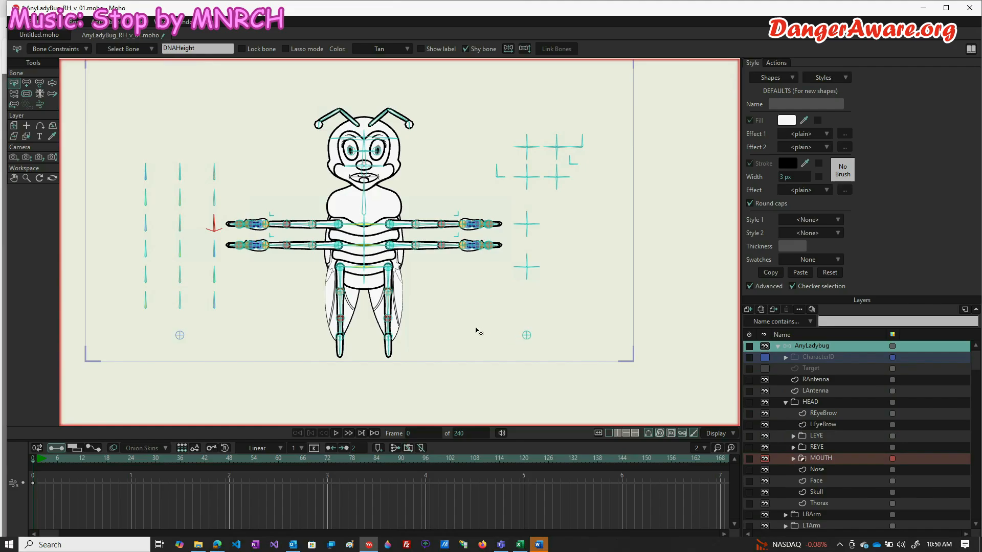
click(154, 50)
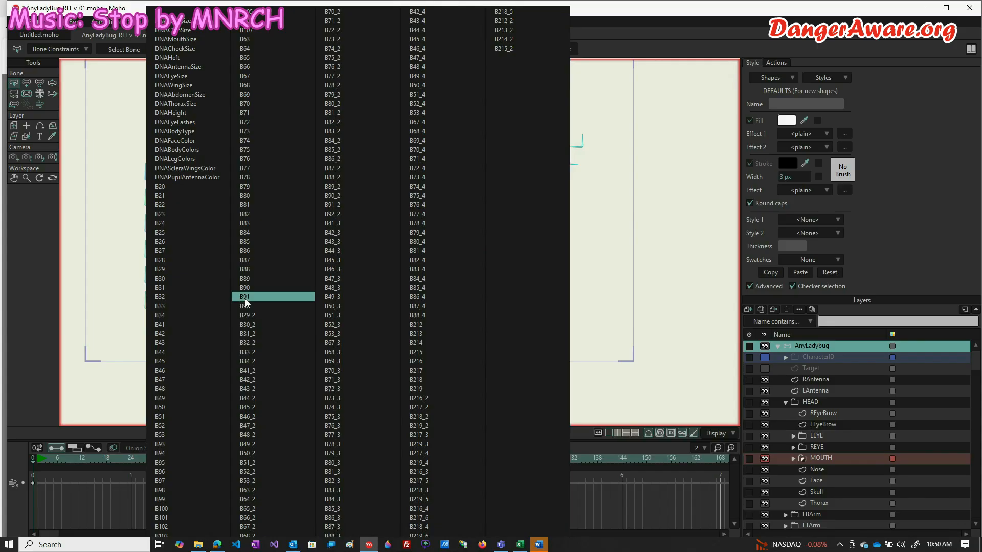
click(162, 11)
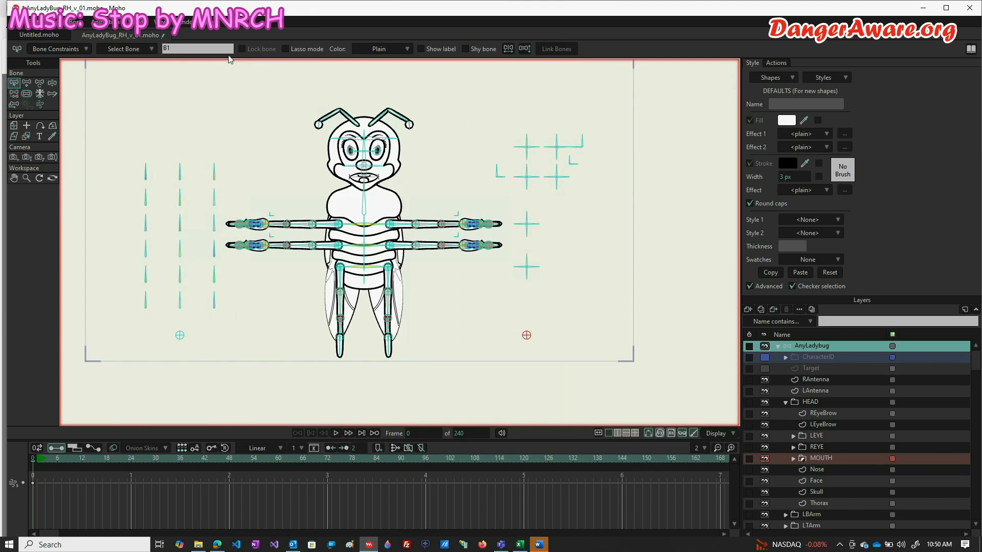
double_click(222, 49)
Step: Activate the Reparent Bone tool and examine the parent links of the ladybug's arm and hand bones
click(14, 94)
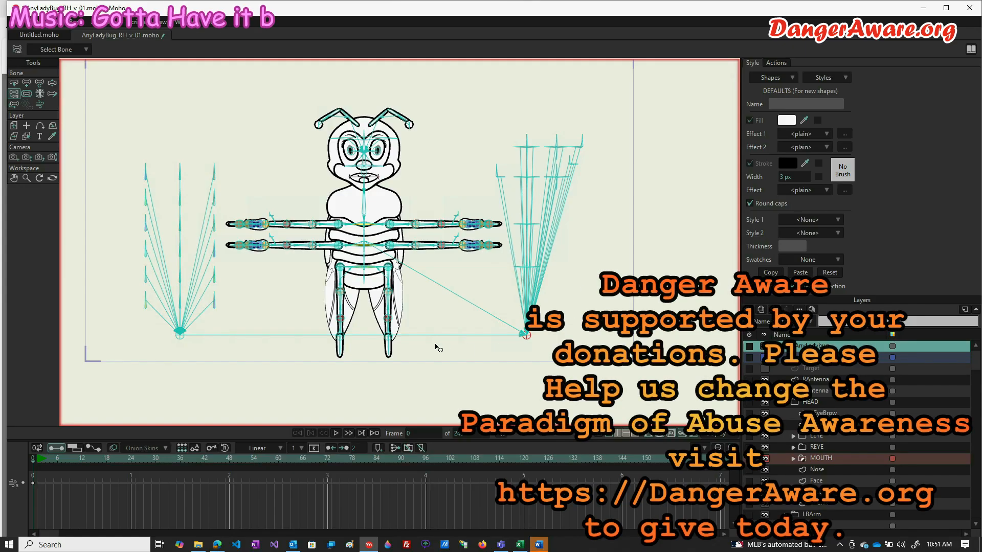
scroll(436, 329, up, 4)
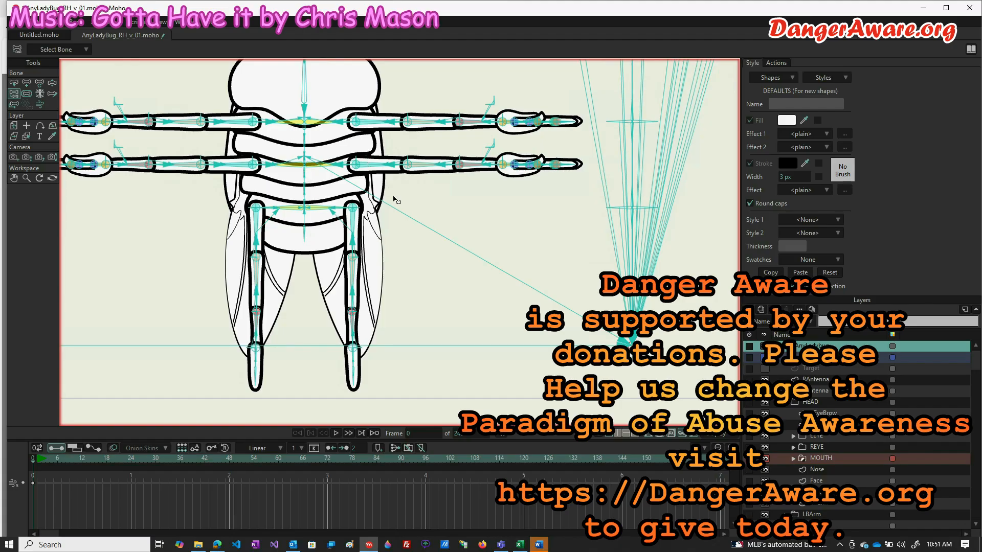
drag(394, 199, 443, 261)
scroll(606, 186, up, 5)
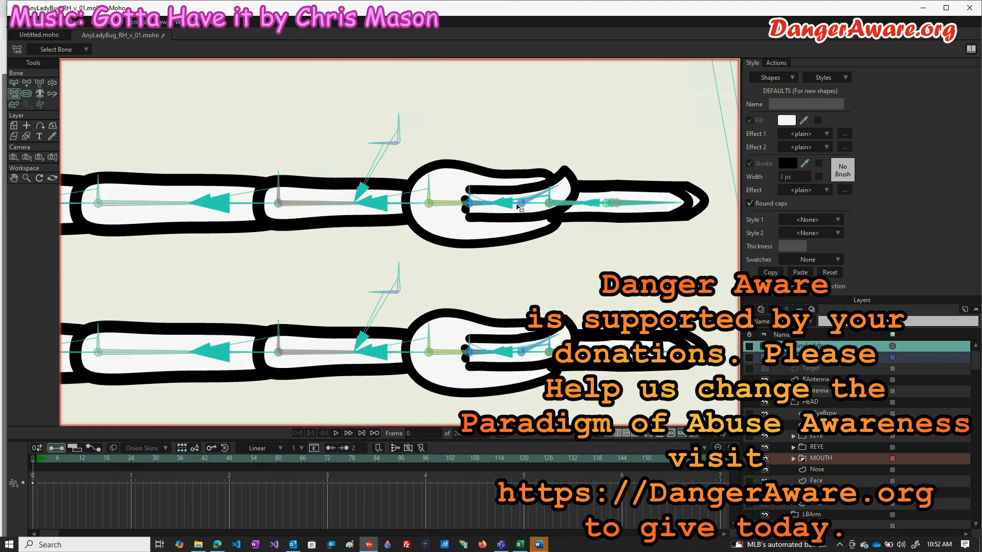
scroll(614, 208, up, 5)
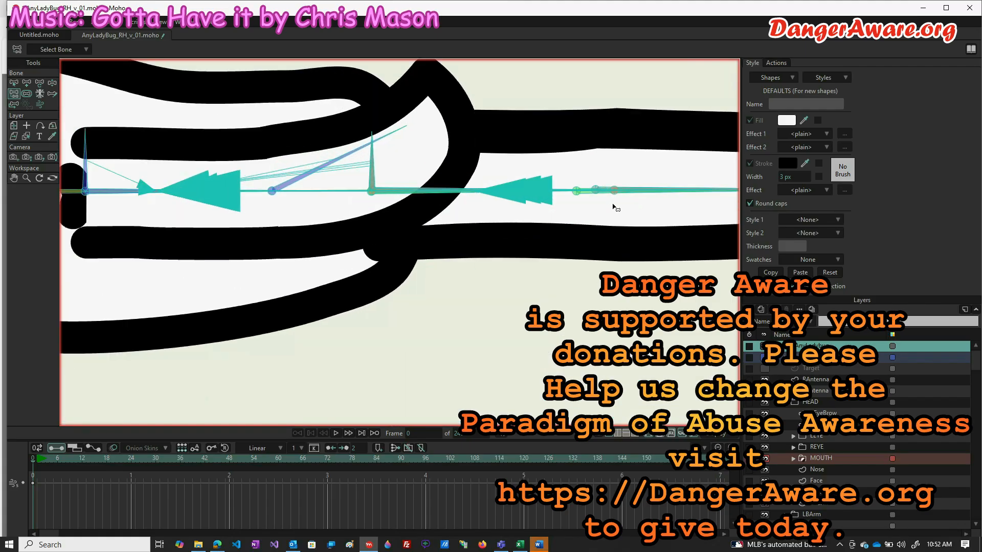
scroll(614, 202, down, 5)
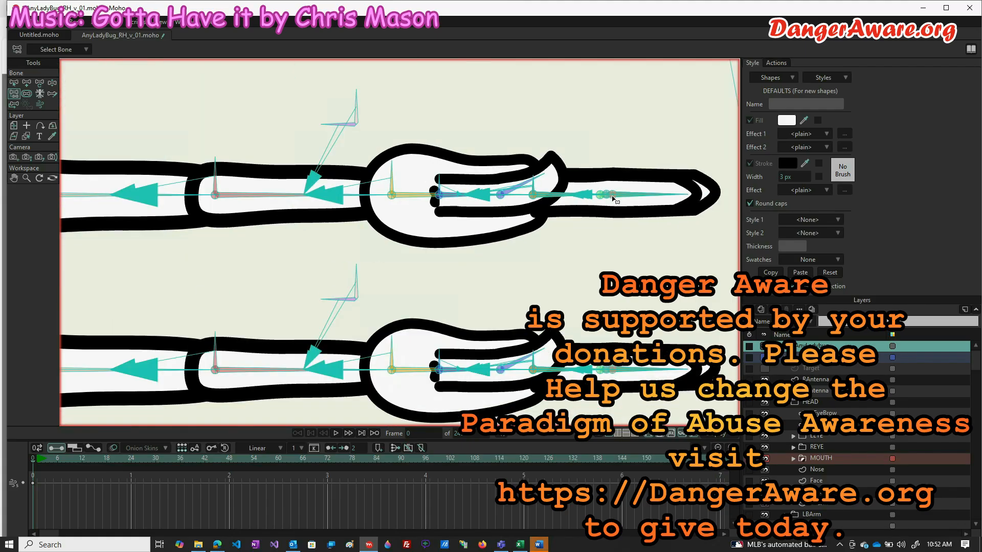
scroll(388, 189, down, 5)
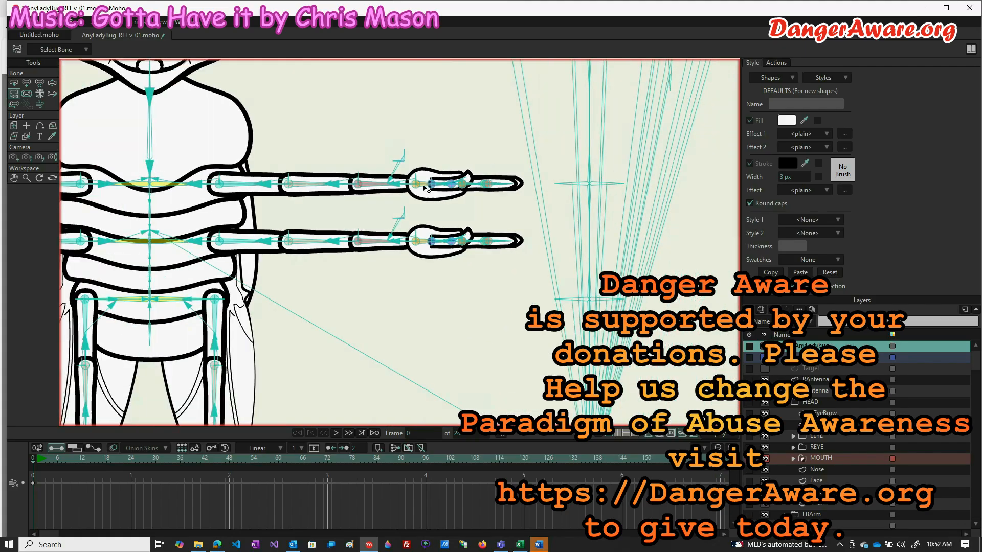
scroll(271, 195, down, 3)
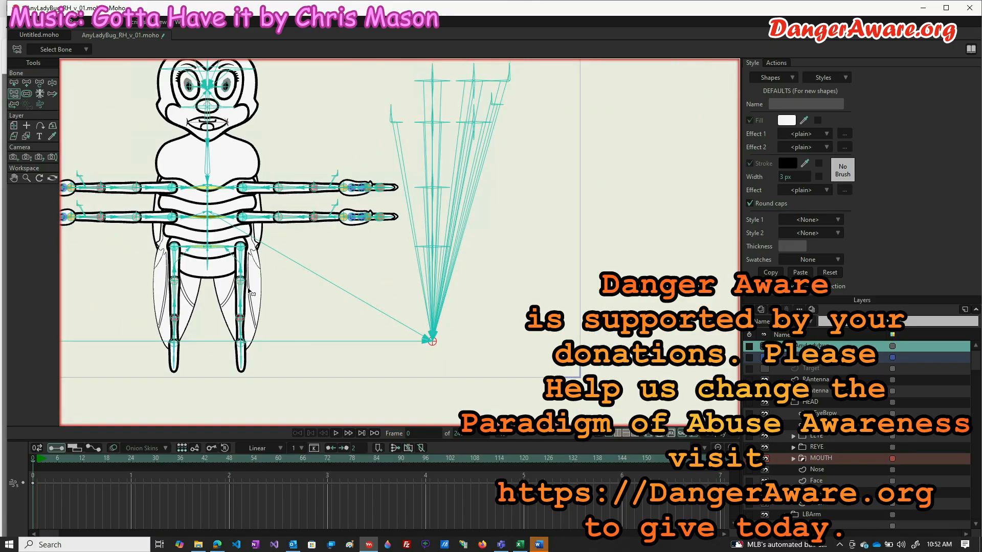
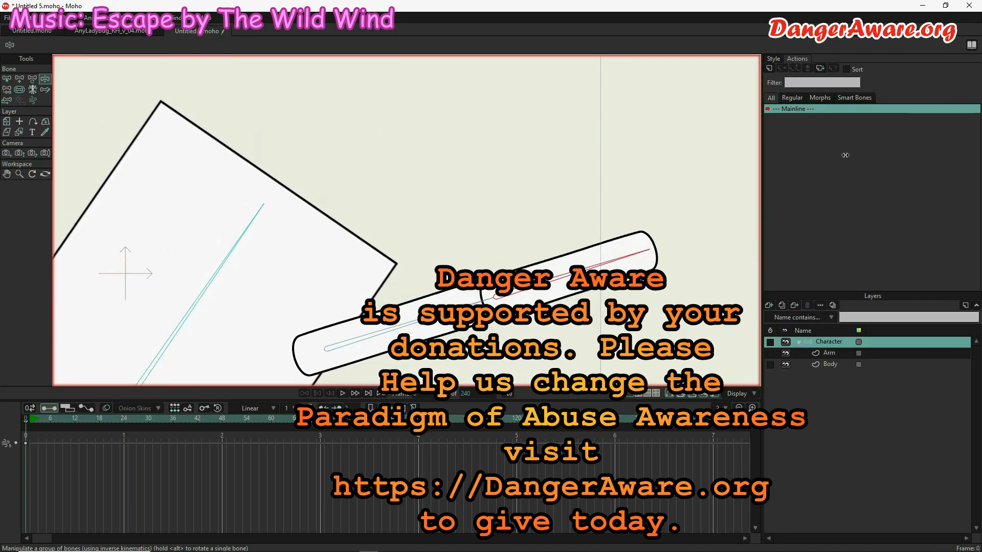
Step: Test the body and upper arm bones by swinging them, and examine the Arm layer's points at the elbow
drag(256, 221, 118, 164)
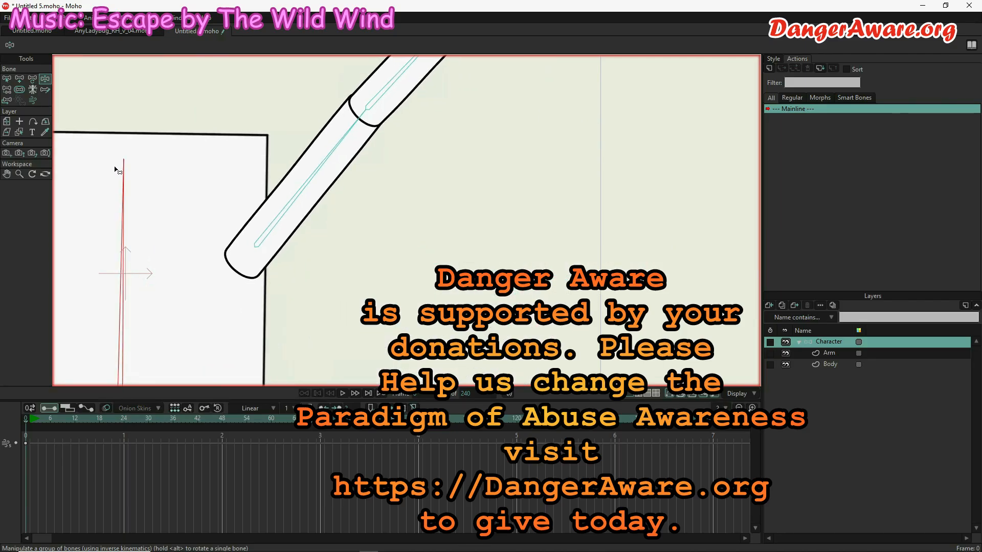
drag(324, 158, 337, 286)
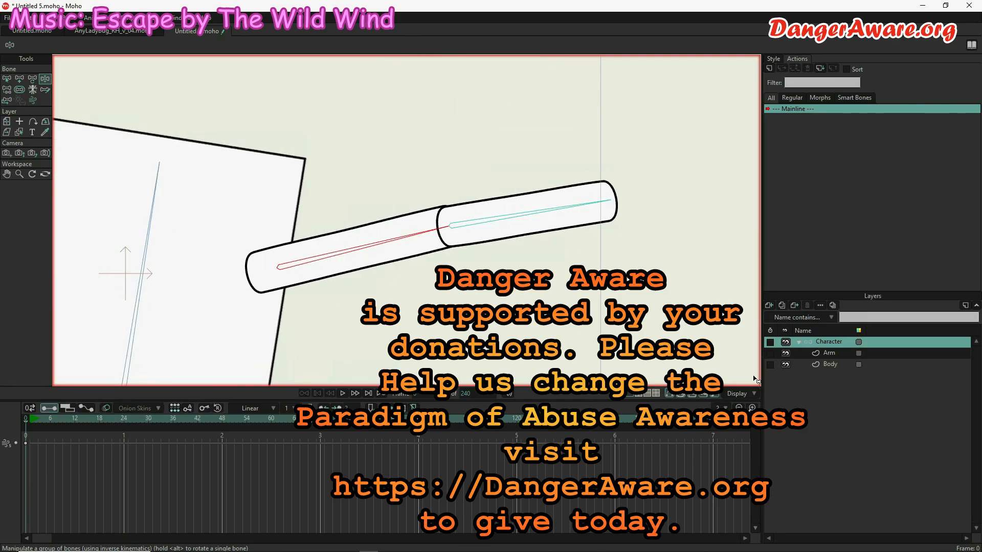
click(842, 354)
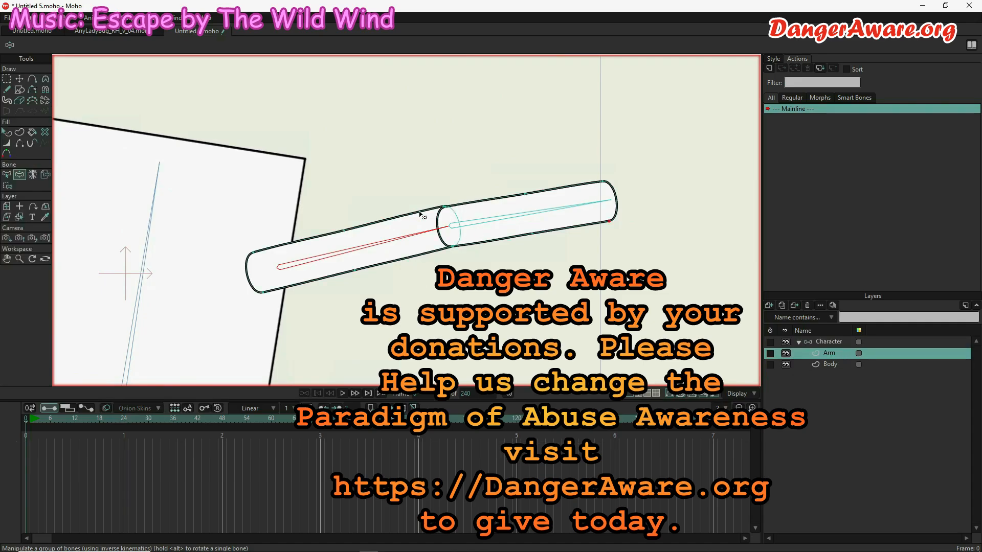
click(21, 80)
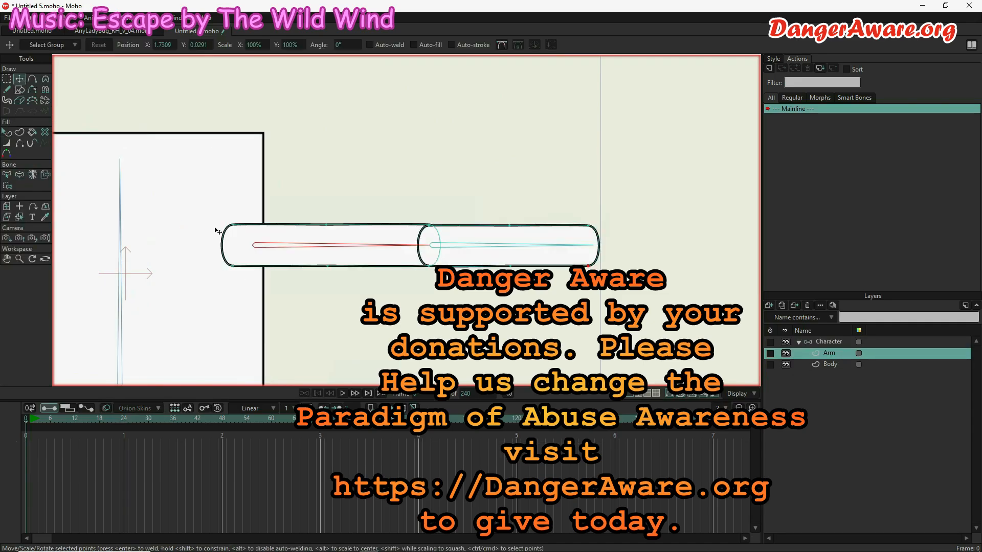
scroll(443, 260, up, 5)
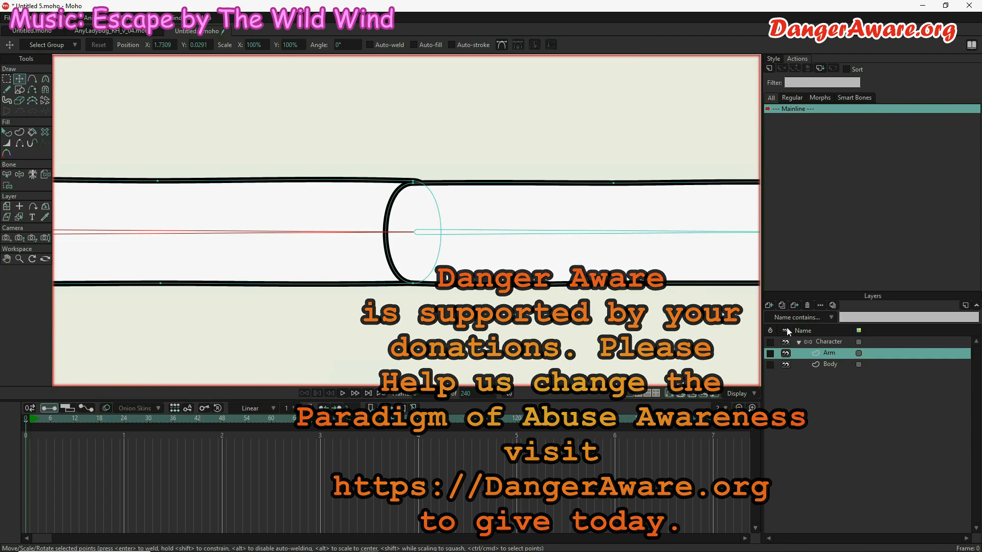
Step: Add a vector layer named Target above the Arm layer in the Character bone layer
click(771, 307)
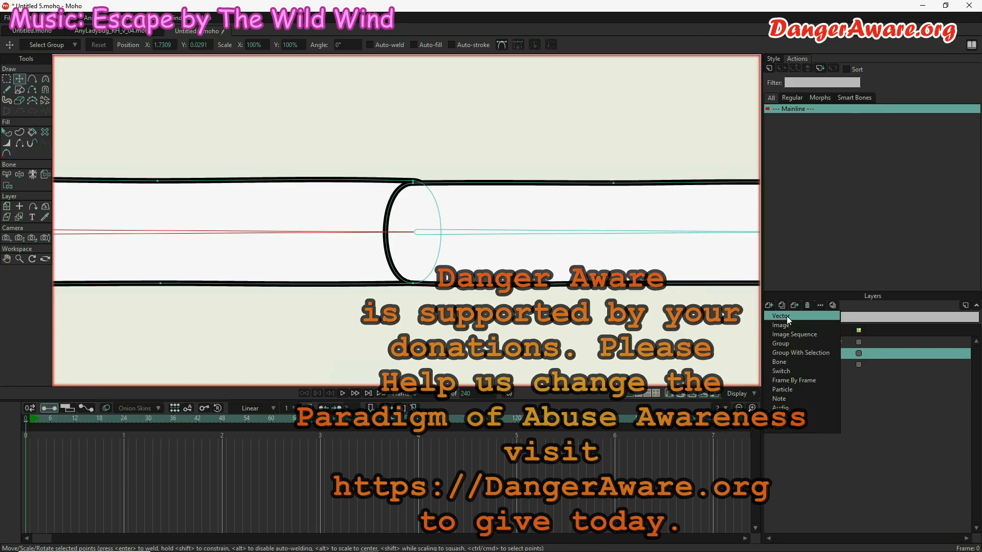
click(787, 316)
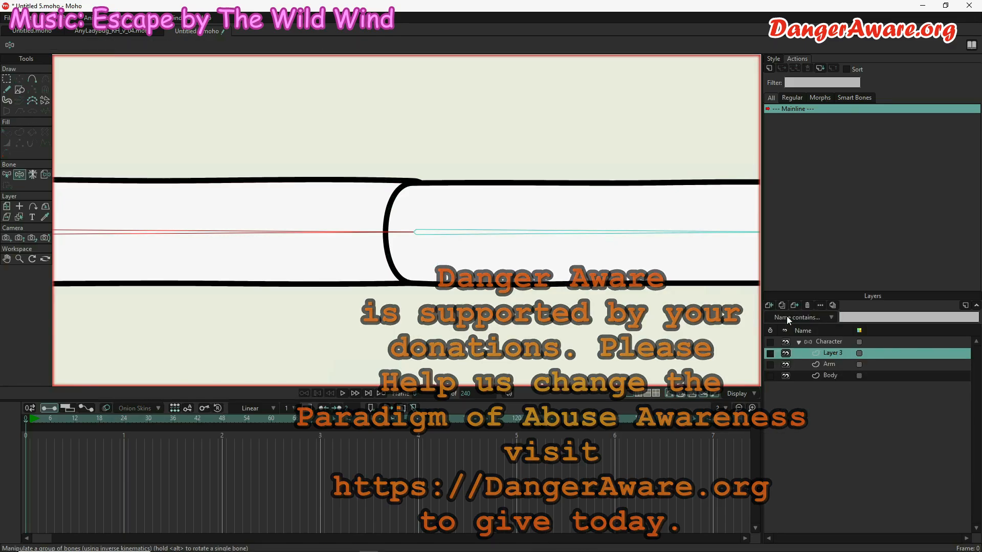
double_click(831, 355)
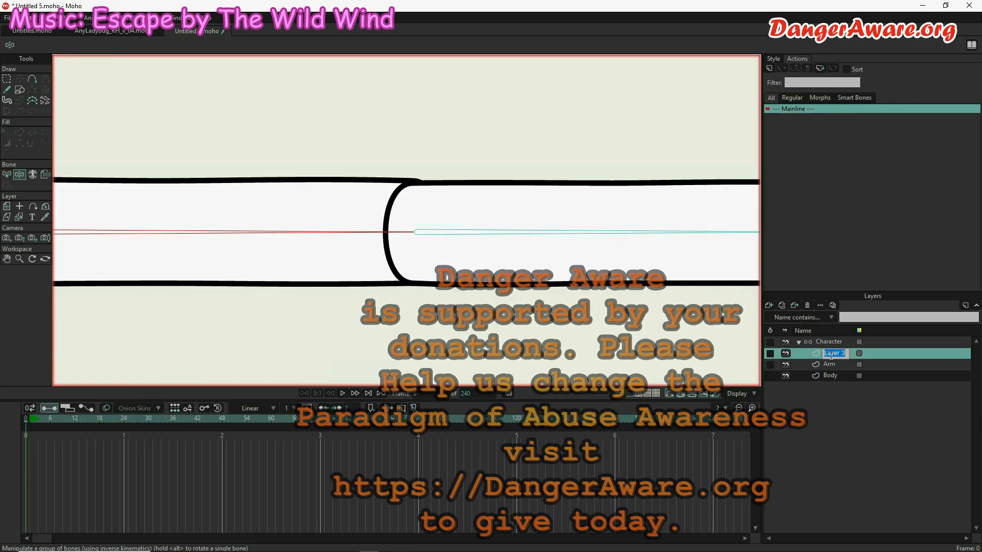
text(Target)
key(Return)
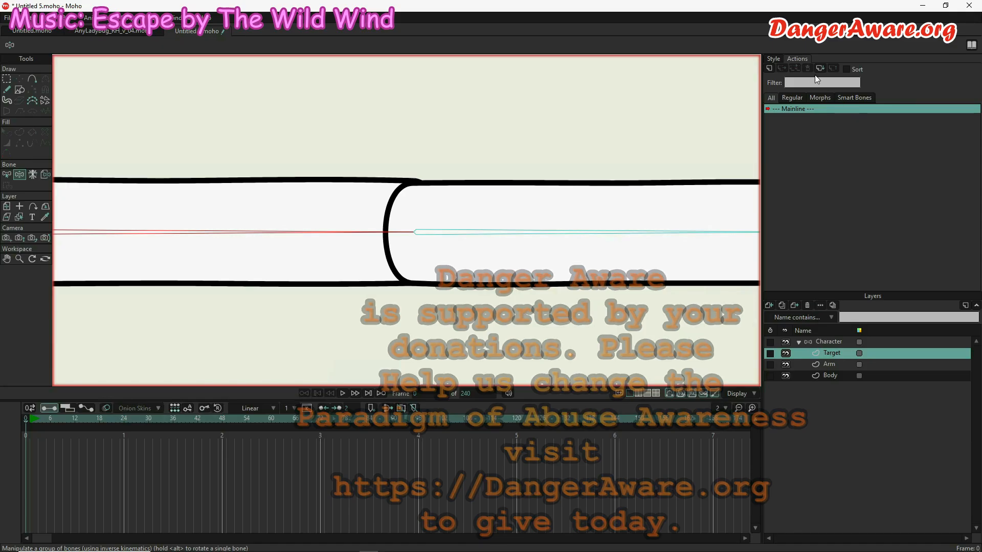
Step: Delete all unused styles and create a new style named Targetting
click(775, 59)
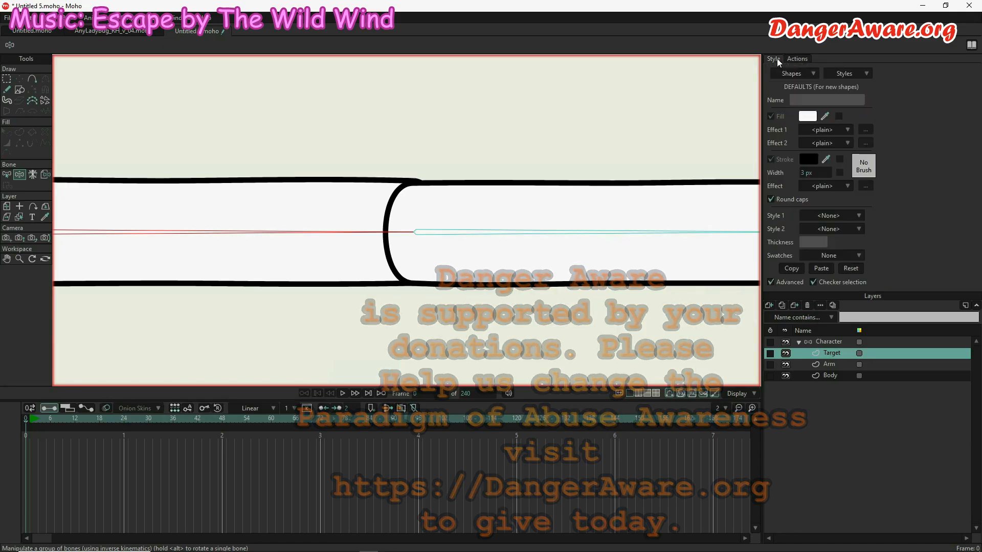
click(849, 75)
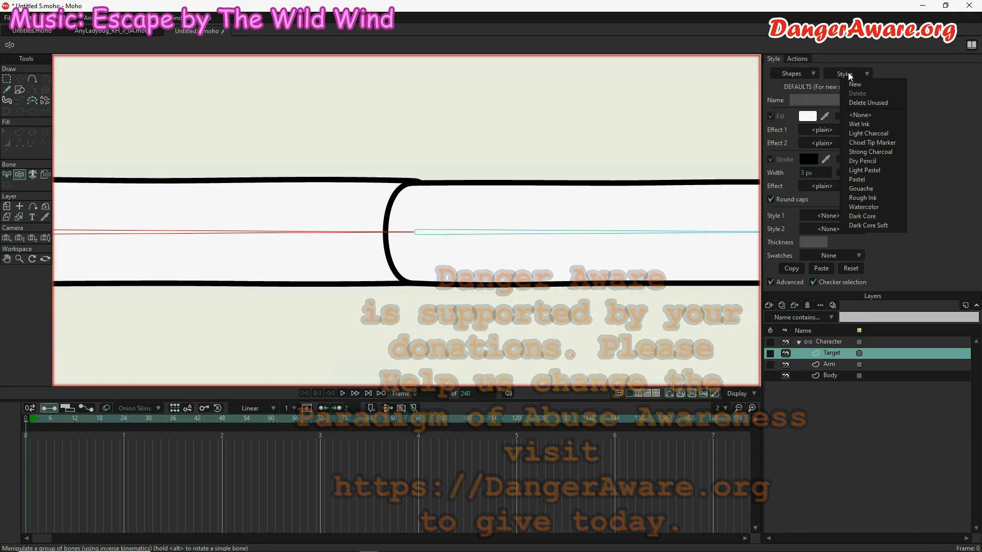
click(866, 103)
click(847, 75)
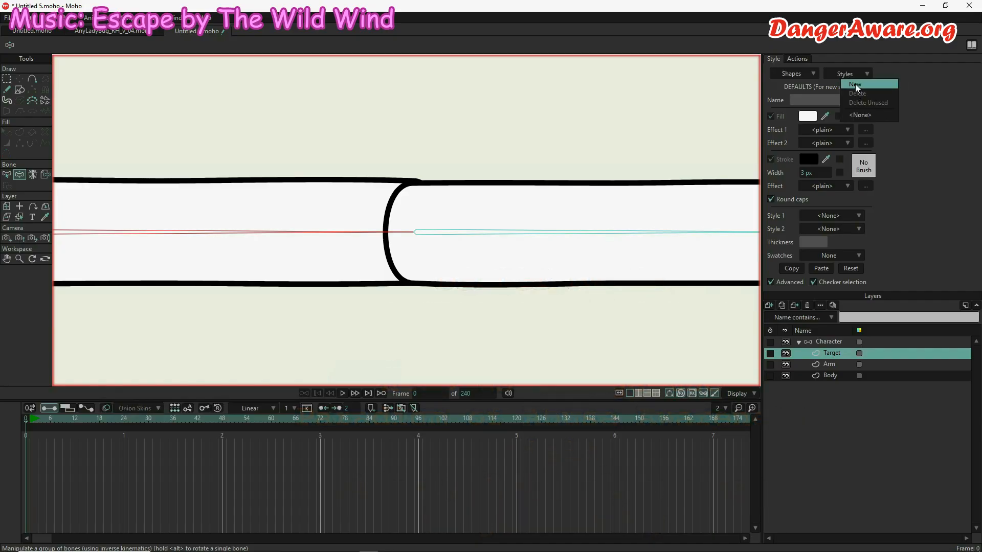
click(856, 85)
click(834, 98)
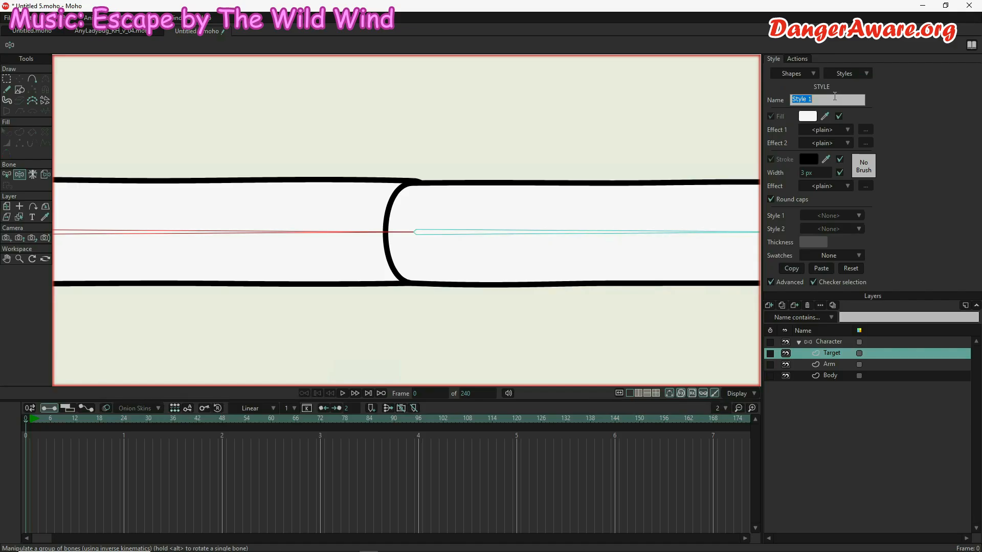
text(Targetting)
Step: Set the Targetting style's fill to red (FF0000) and copy that colour to its stroke
click(808, 116)
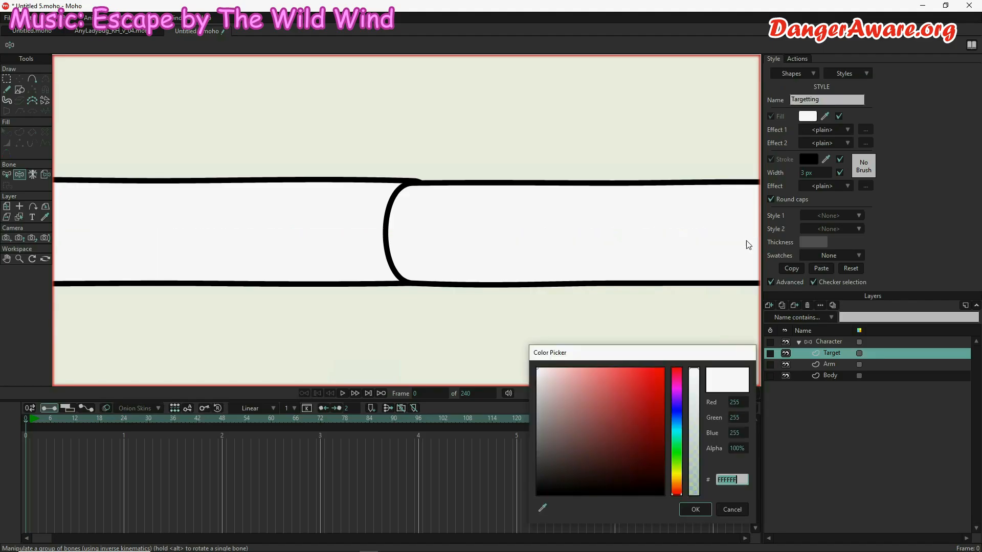
drag(644, 395, 715, 316)
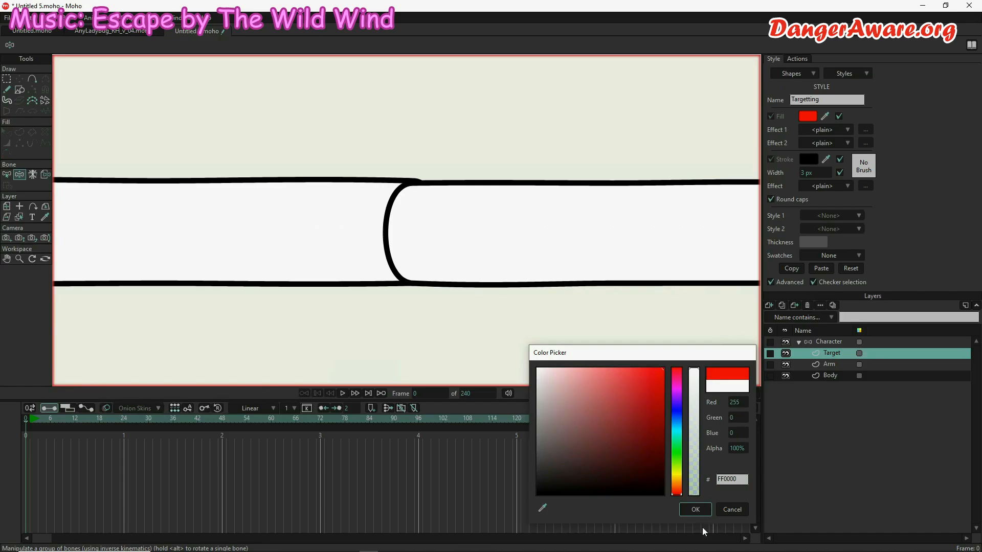
click(700, 511)
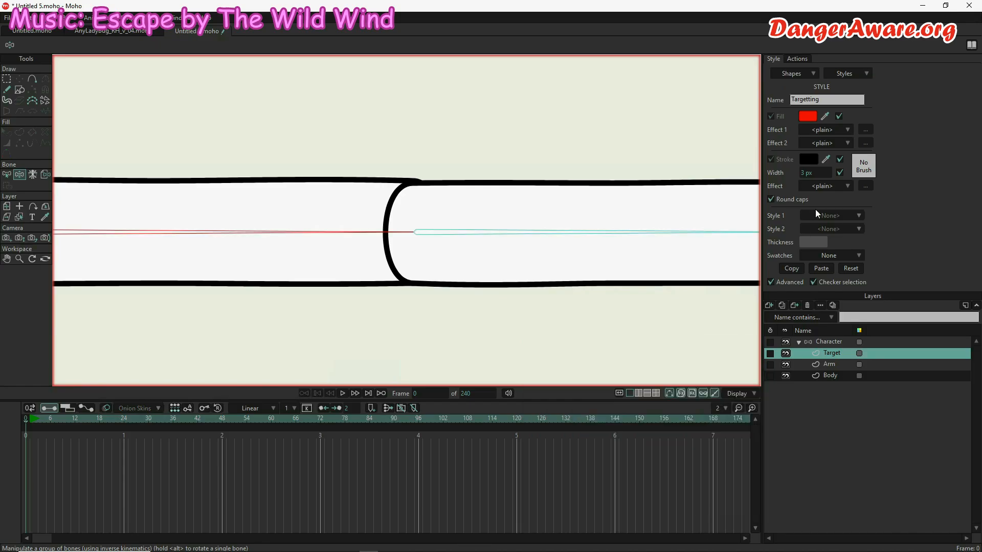
drag(829, 161, 811, 118)
Step: Set the alpha of the Targetting style's red fill and red stroke to 20%
click(811, 118)
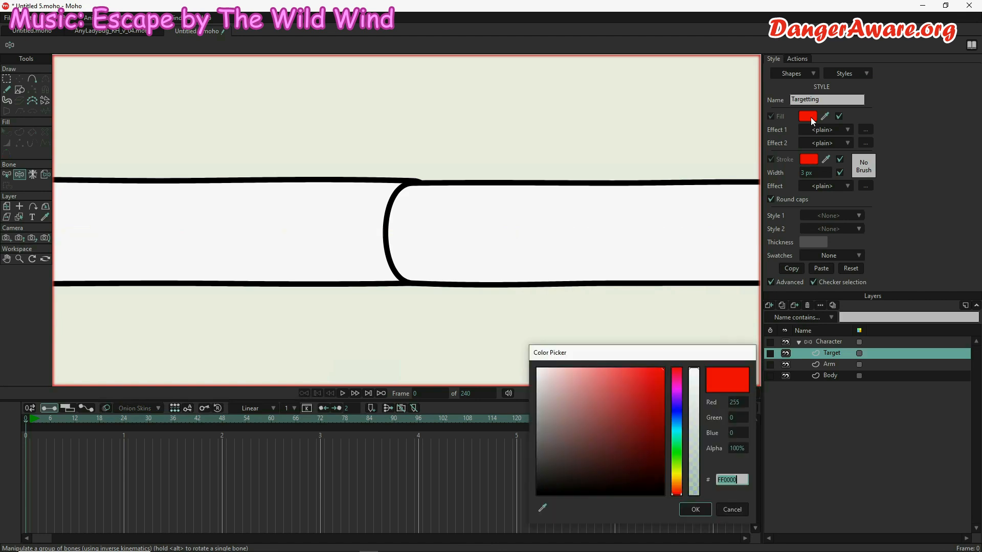
click(738, 449)
text(20)
key(Return)
click(696, 510)
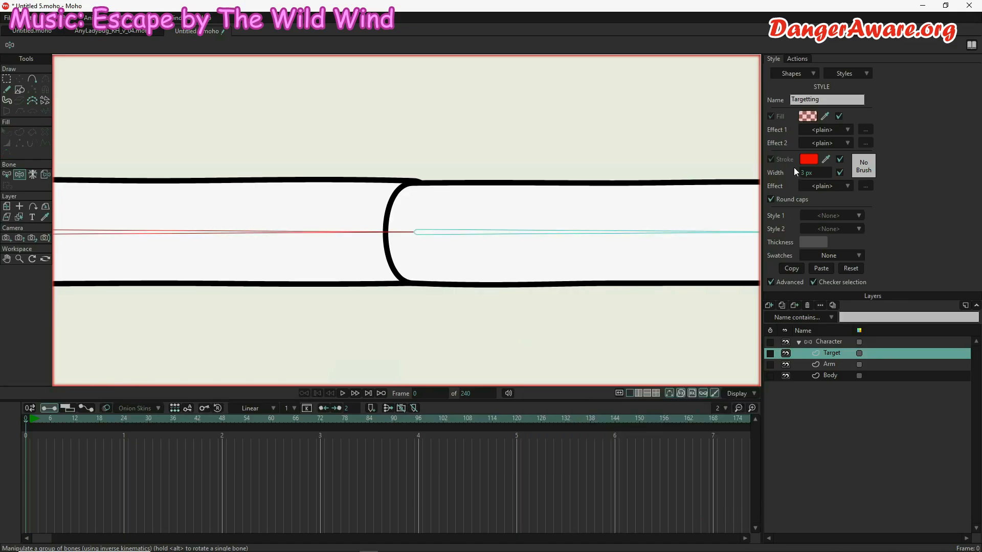
click(807, 159)
click(733, 448)
text(20)
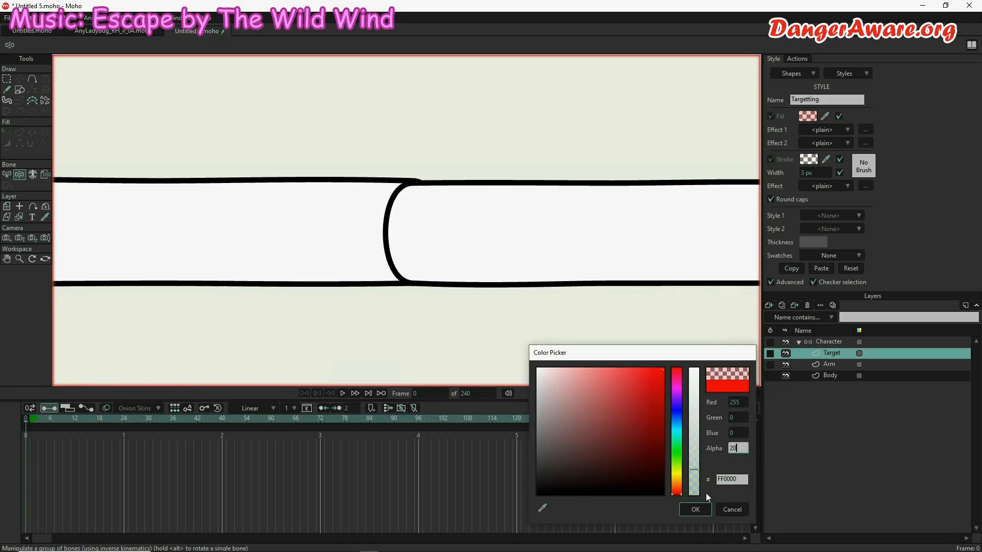
click(695, 510)
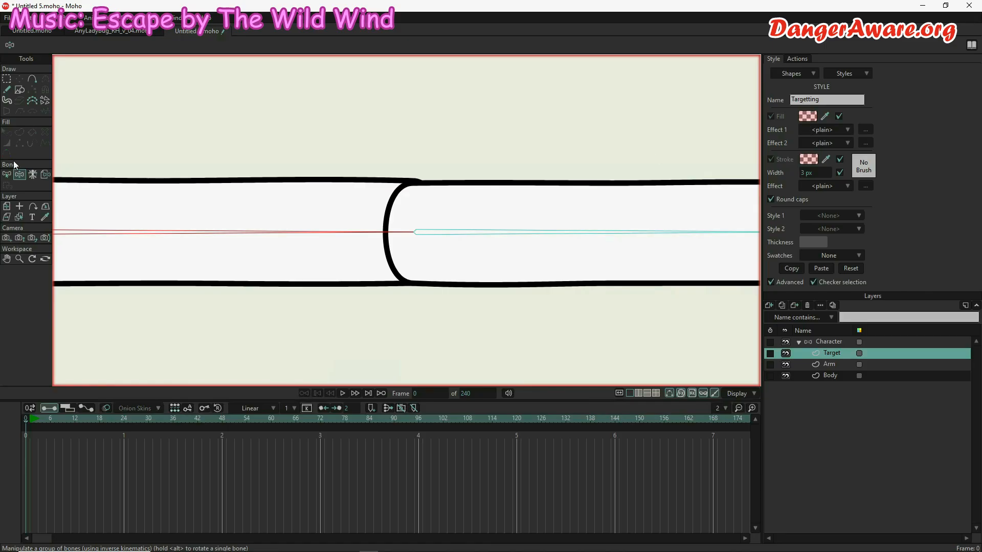
Step: Draw a circle on the Target layer over the elbow joint, spanning the full width of the arm
click(20, 89)
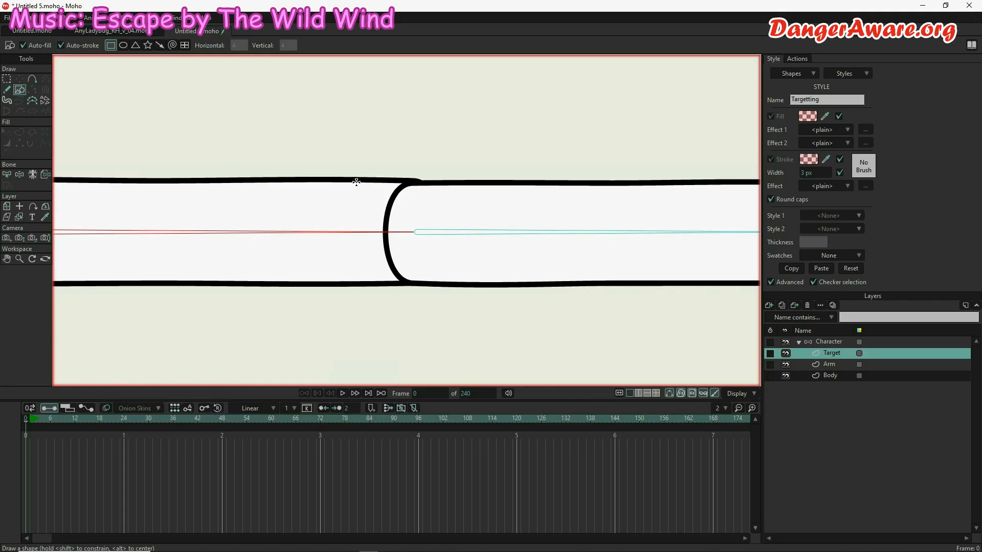
drag(357, 183, 407, 226)
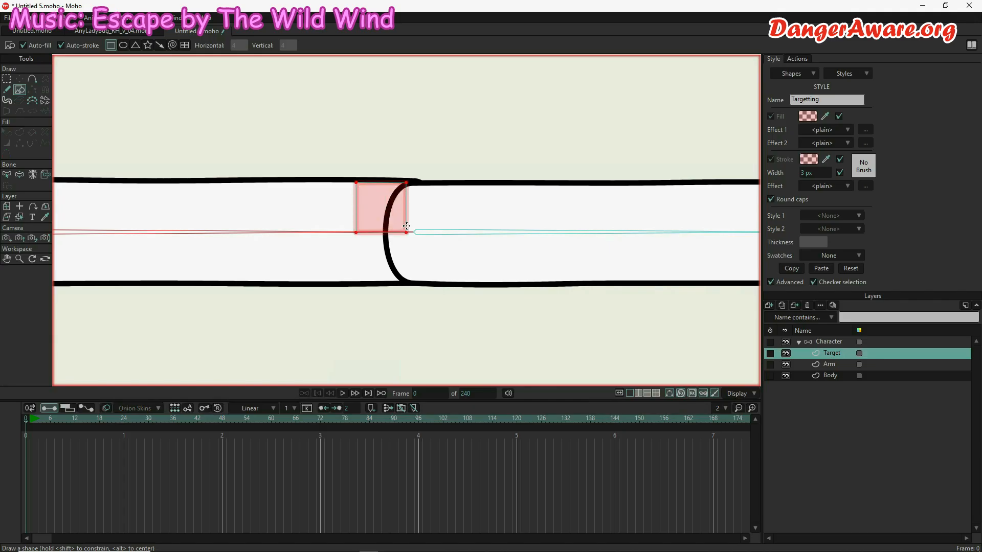
key(ctrl+z)
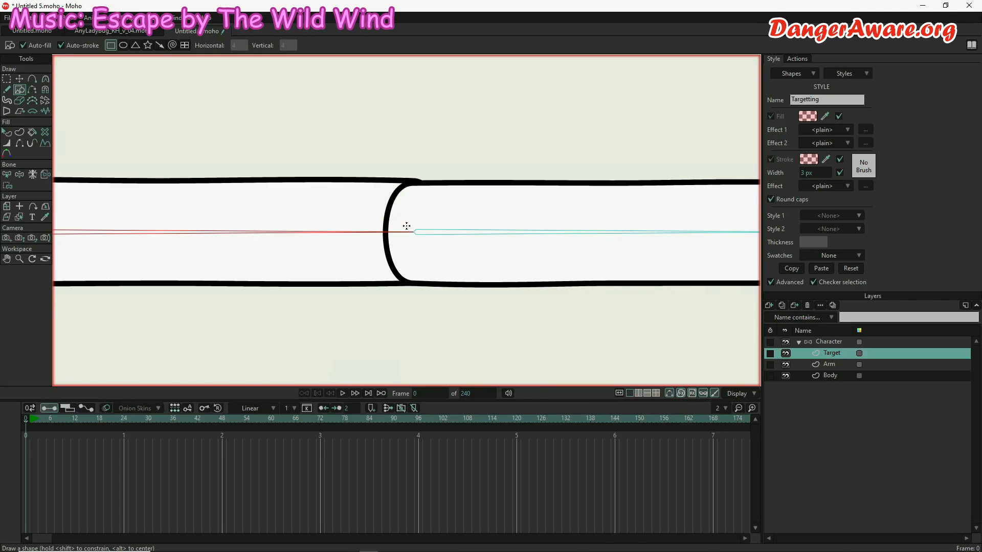
click(125, 46)
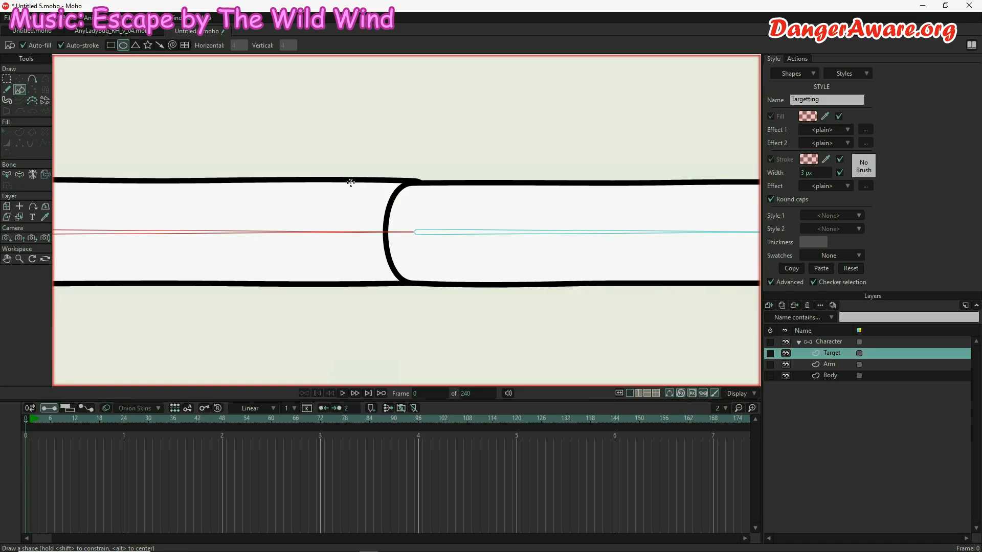
drag(351, 183, 449, 251)
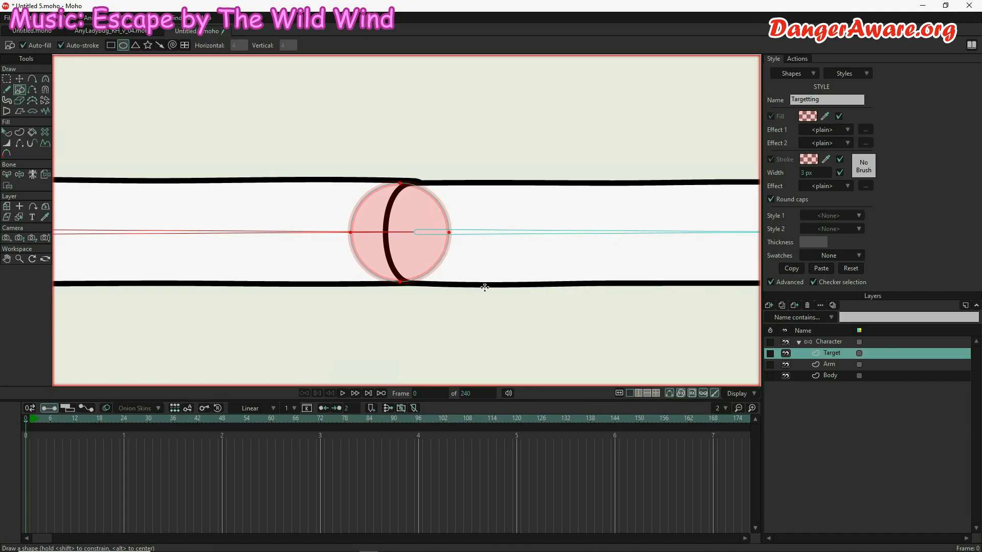
Step: Centre the red circle precisely on the joint between the two arm bones, at about X 1.1359, Y 0.1062
scroll(436, 250, up, 5)
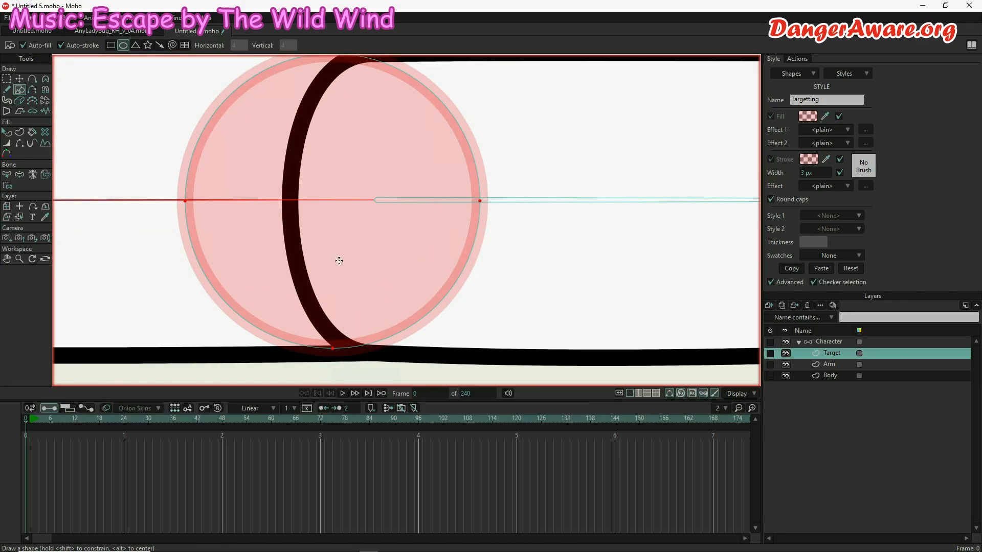
key(t)
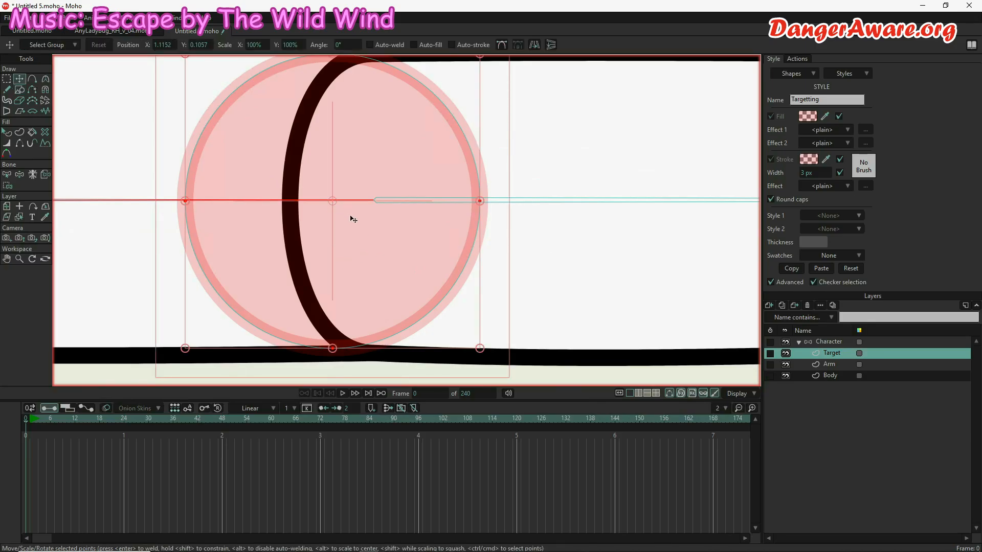
scroll(336, 199, up, 4)
scroll(358, 233, up, 1)
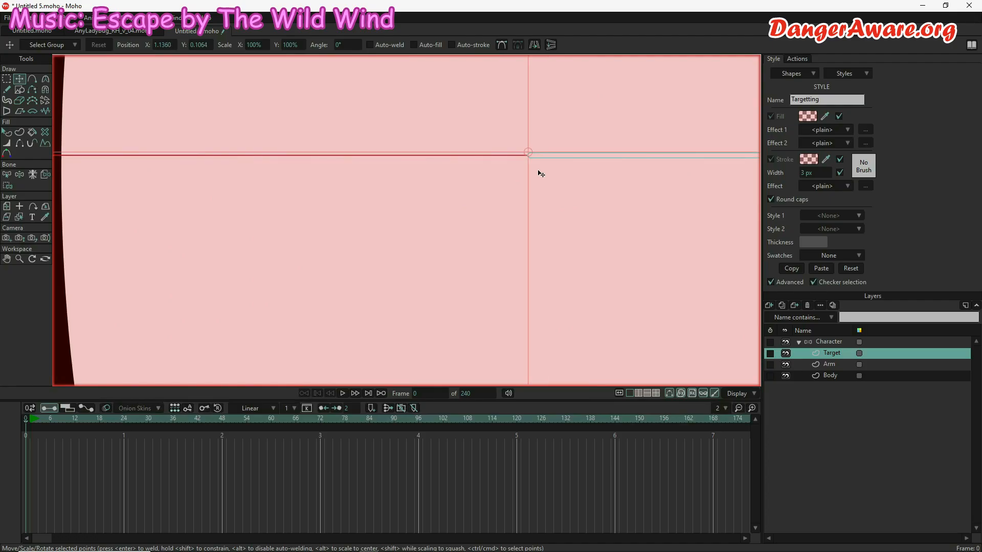
scroll(527, 153, up, 3)
scroll(540, 137, up, 8)
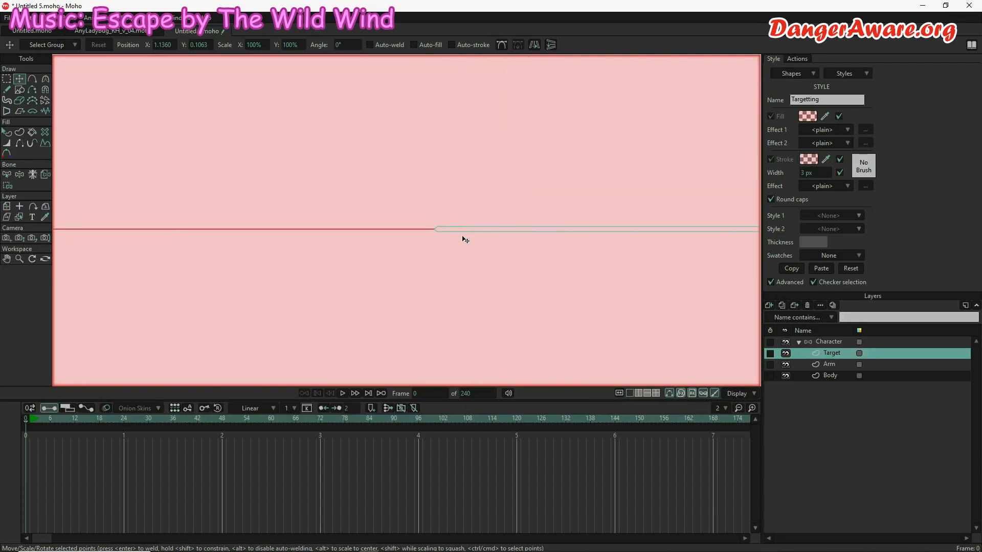
scroll(454, 226, up, 7)
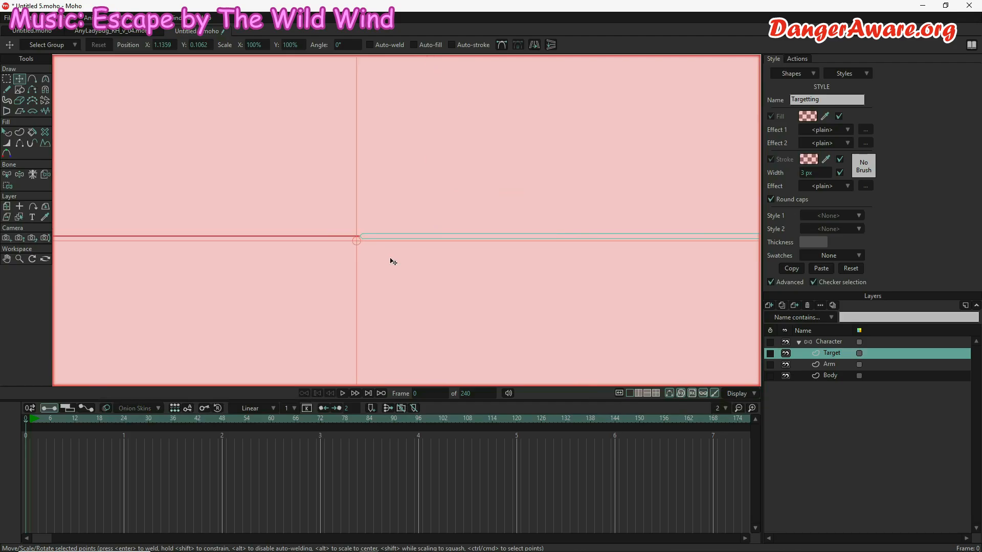
scroll(292, 261, up, 1)
scroll(297, 227, up, 3)
scroll(365, 210, up, 1)
scroll(454, 160, up, 3)
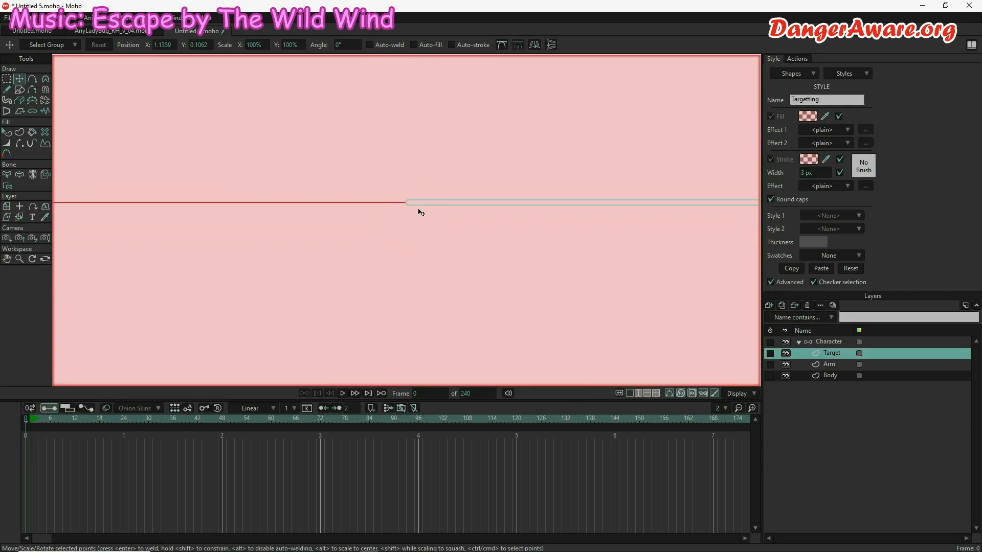
scroll(419, 210, up, 4)
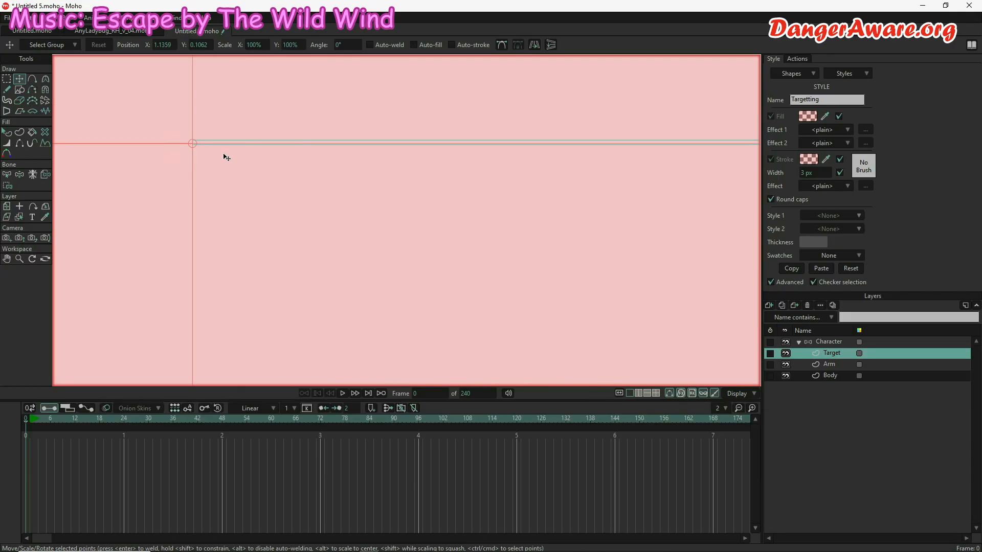
scroll(231, 155, down, 20)
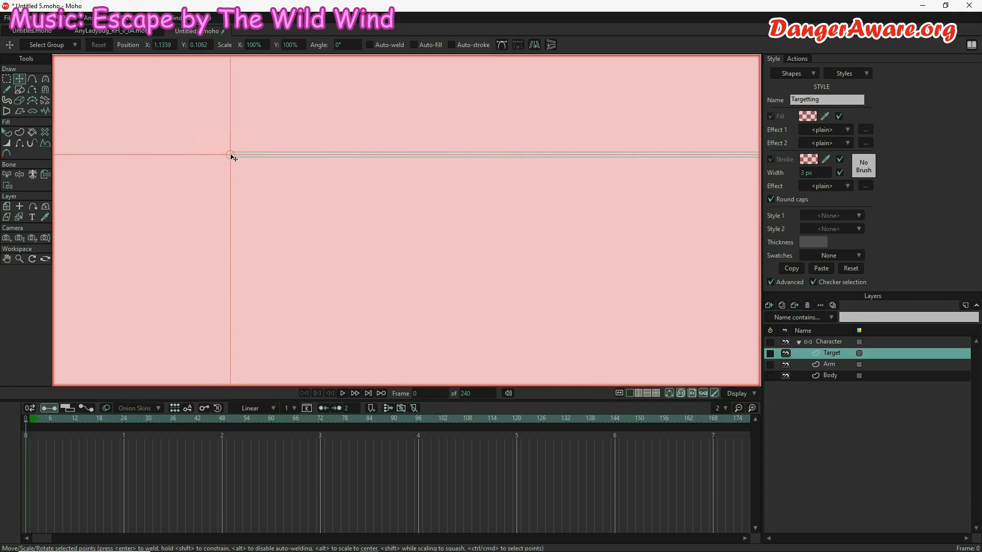
scroll(231, 155, down, 5)
drag(230, 155, 354, 193)
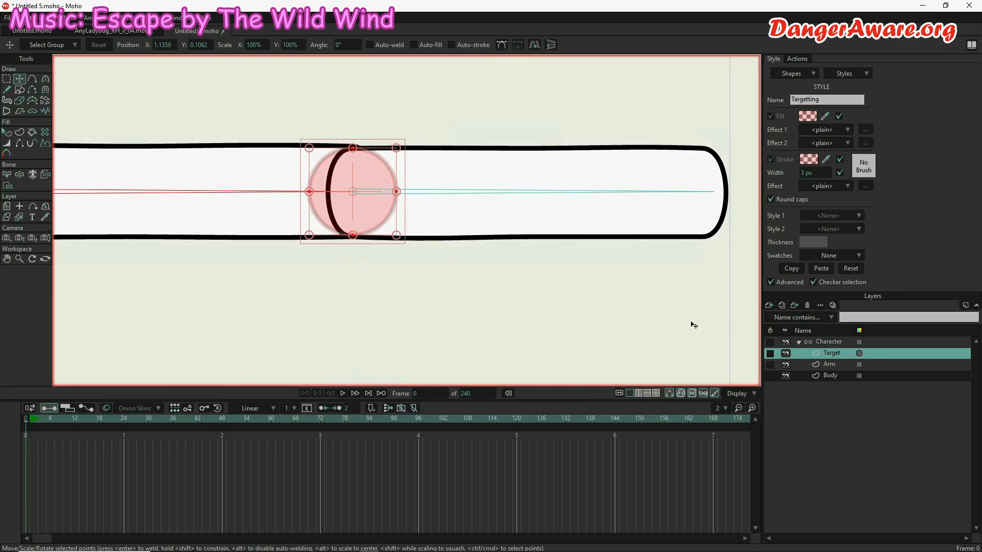
Step: Move the forearm's upper elbow point in the Arm layer to the top of the circle, at about X 1.1361, Y 0.1802
click(835, 364)
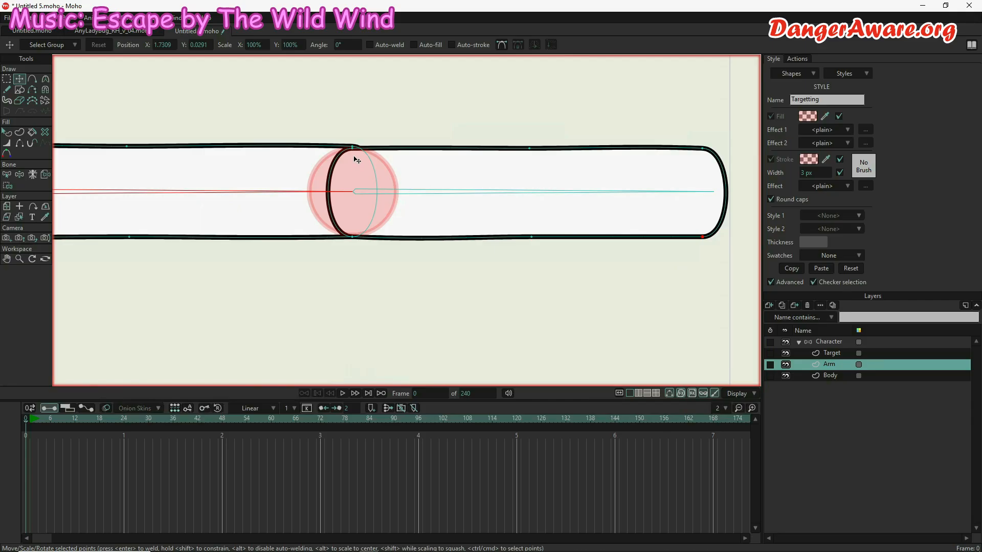
scroll(357, 160, up, 4)
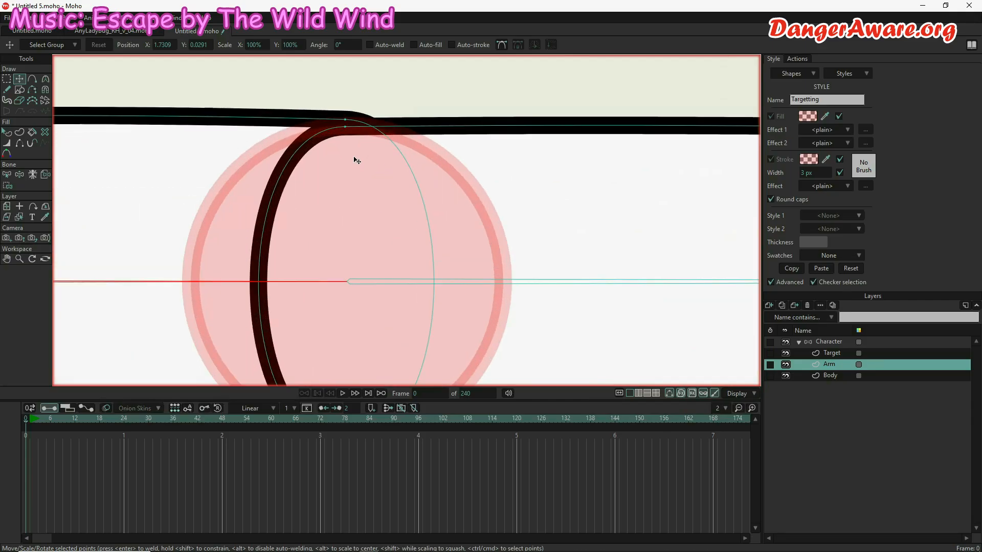
click(346, 127)
drag(346, 128, 356, 161)
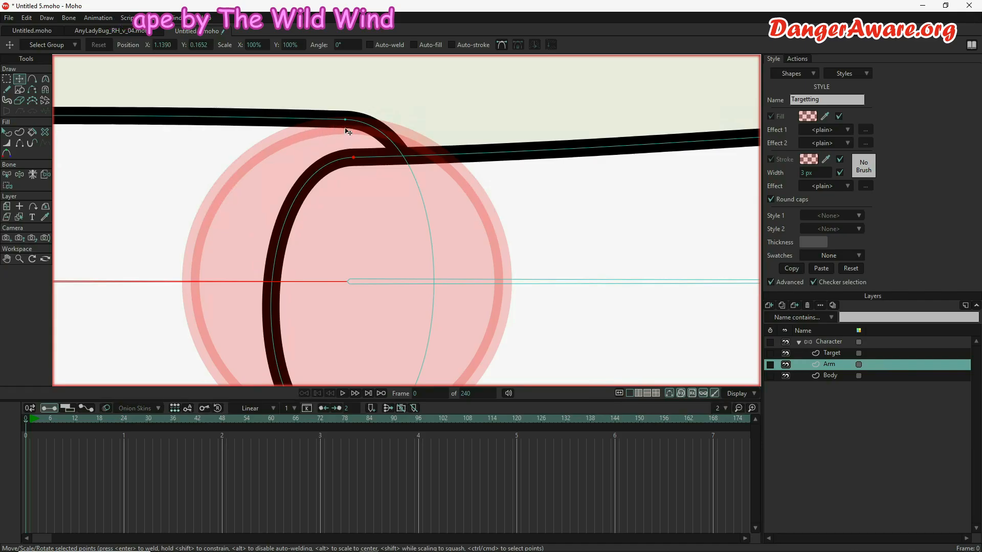
scroll(348, 125, up, 5)
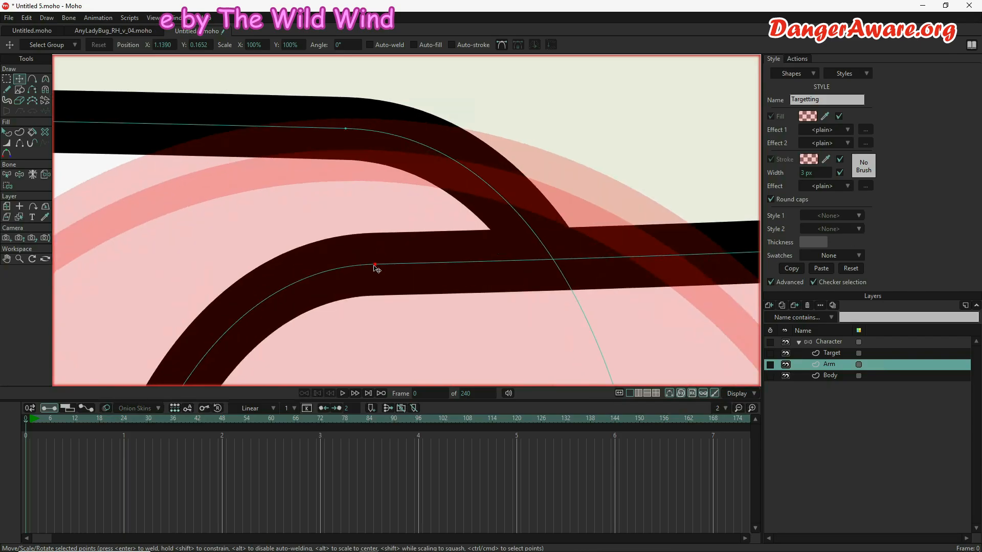
mouse_move(376, 268)
mouse_down()
mouse_move(344, 197)
mouse_move(357, 152)
mouse_move(347, 233)
mouse_up()
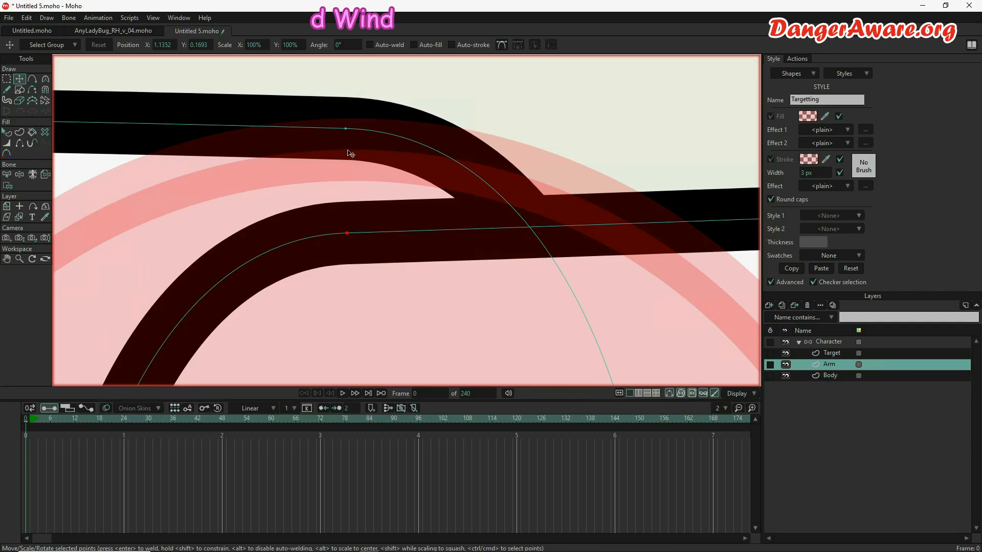
drag(348, 235, 354, 153)
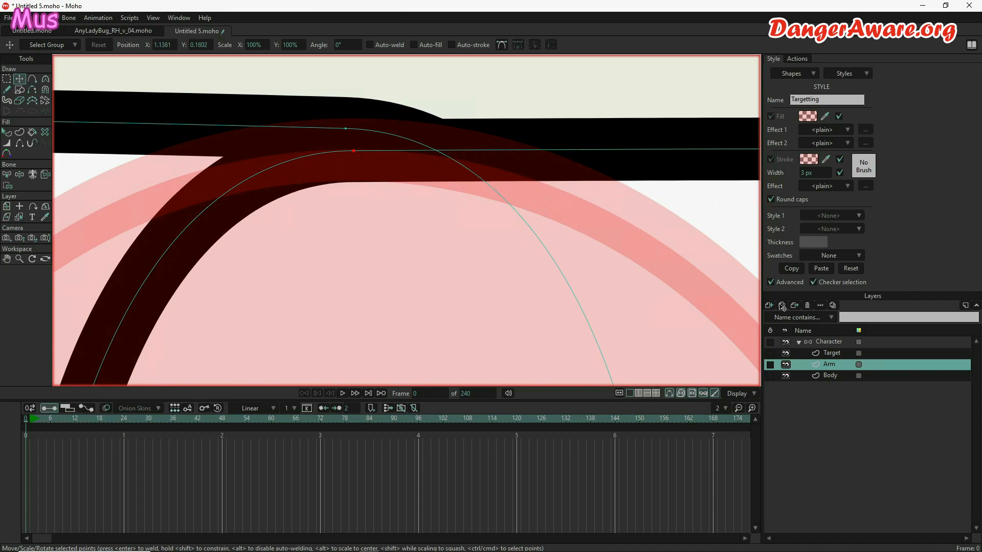
Step: Align both upper elbow points of the Arm layer with the Target circle's top point, at about X 1.1358, Y 0.1803
click(843, 353)
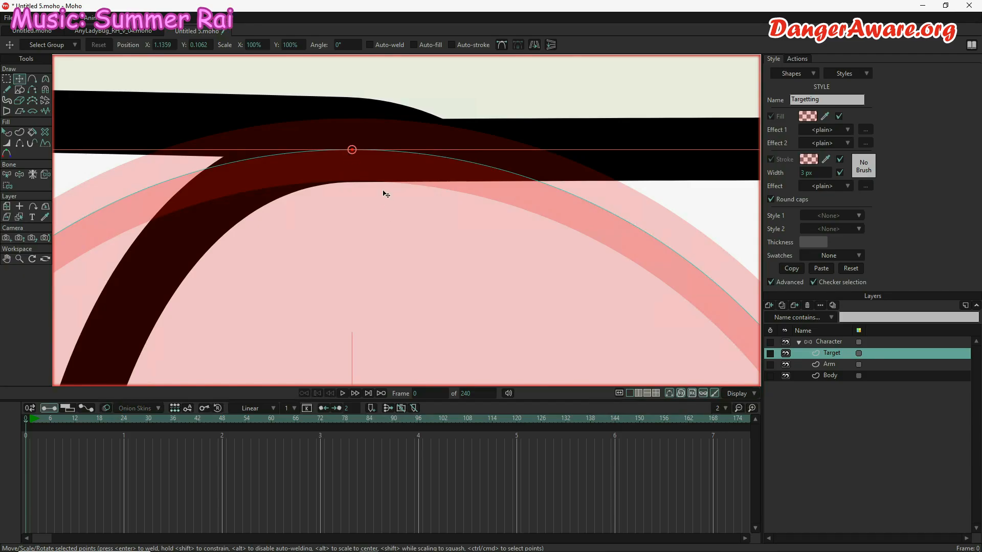
drag(389, 201, 402, 226)
drag(417, 280, 435, 290)
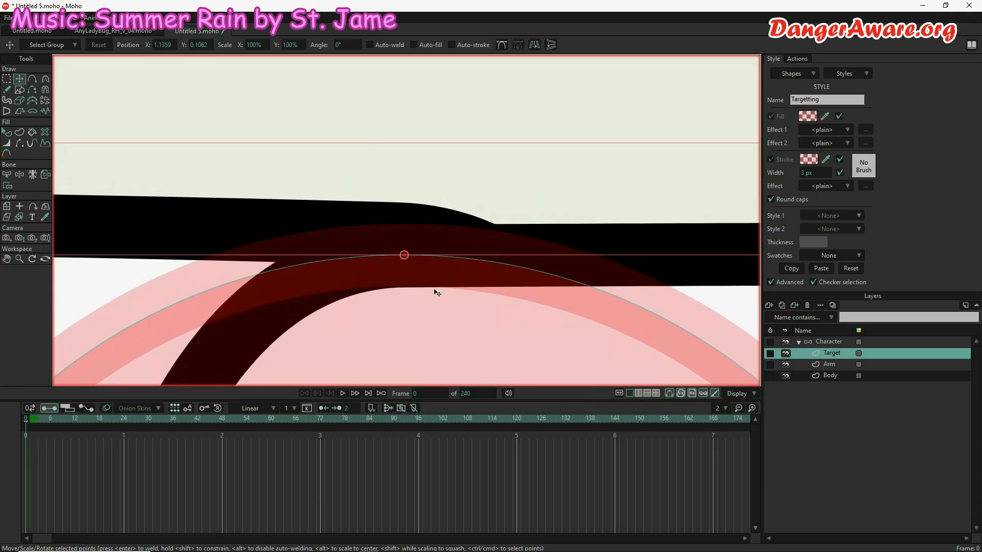
drag(434, 289, 434, 289)
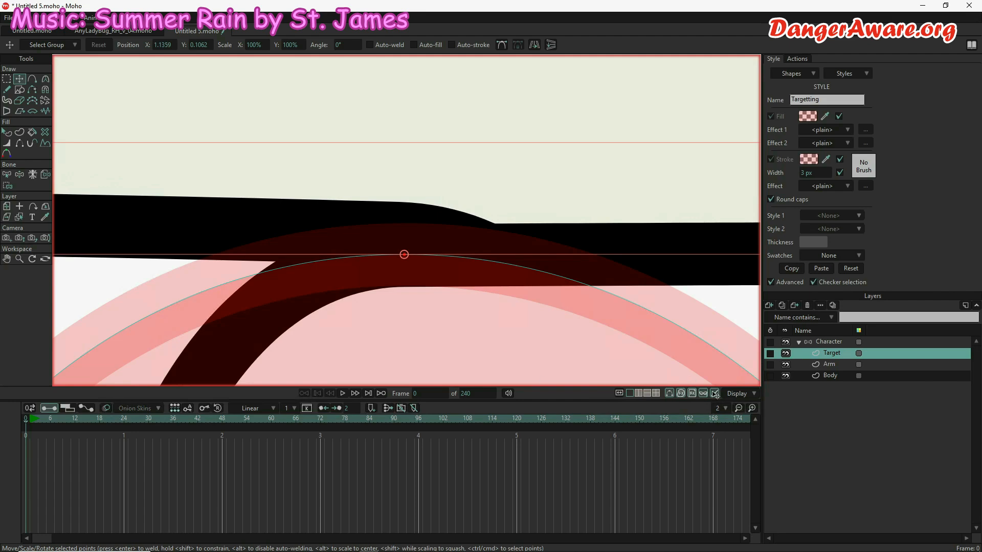
click(835, 363)
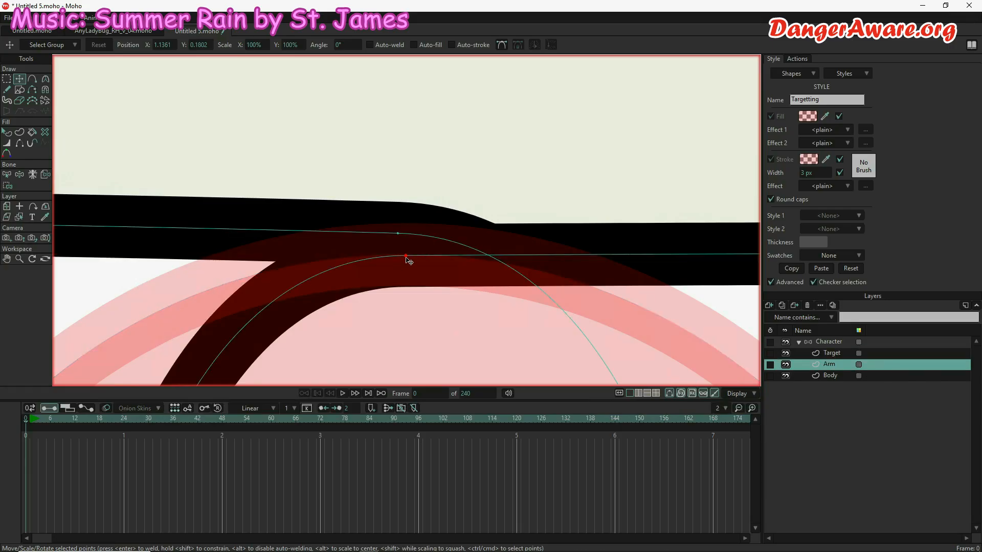
mouse_move(409, 259)
mouse_down()
mouse_move(405, 247)
mouse_move(408, 260)
mouse_up()
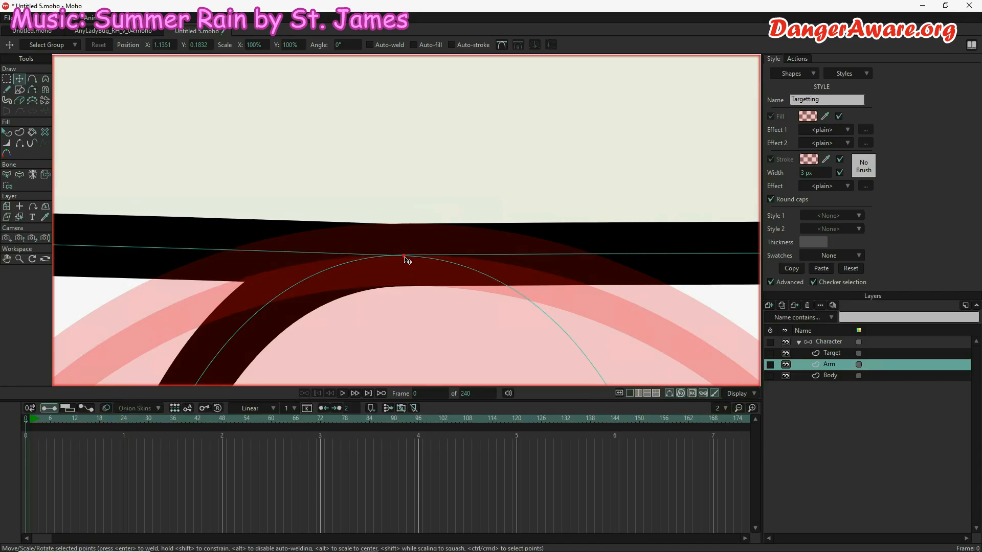
drag(404, 257, 403, 256)
Step: Move both lower elbow points of the Arm layer onto the Target circle's bottom point, at about X 1.1360, Y 0.0320
scroll(450, 142, down, 4)
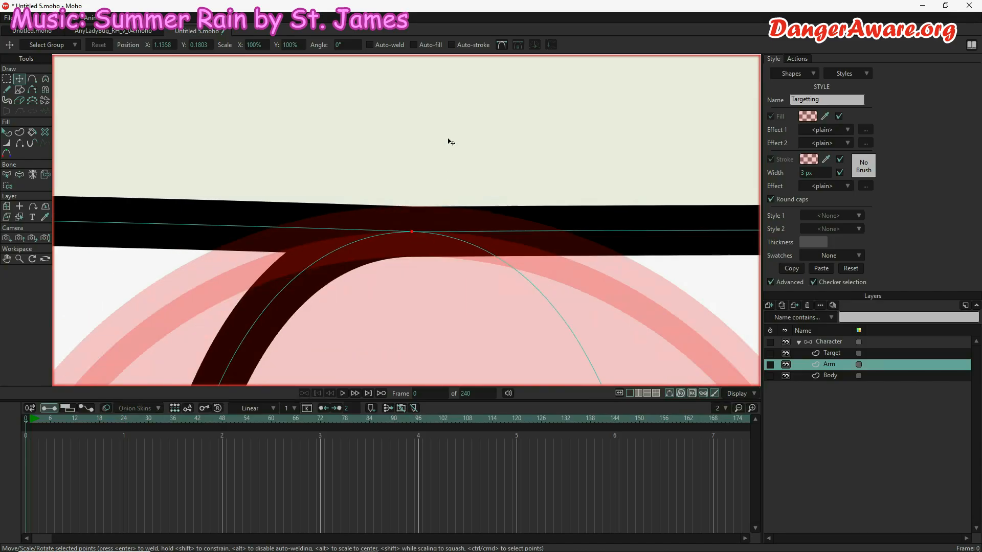
drag(428, 276, 447, 97)
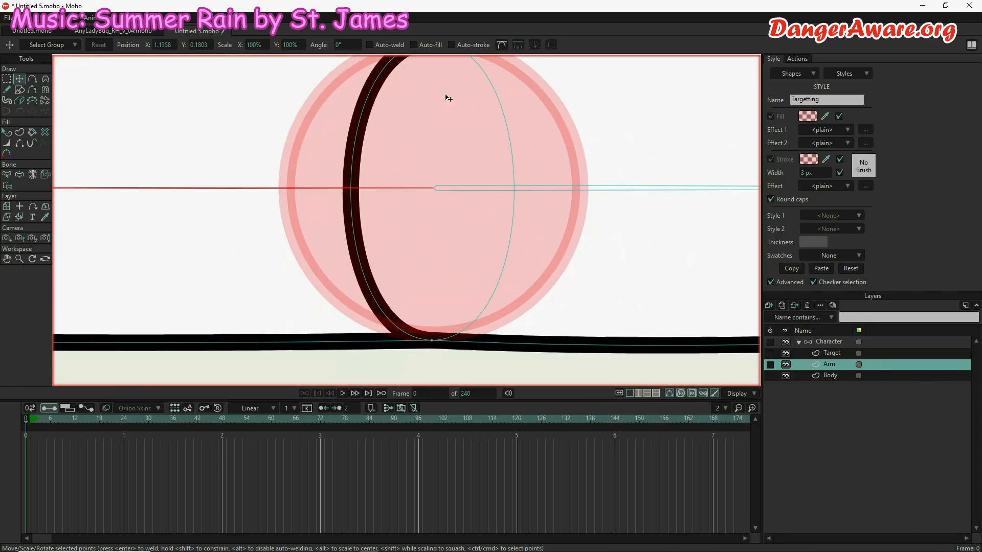
scroll(444, 275, down, 2)
scroll(447, 293, up, 5)
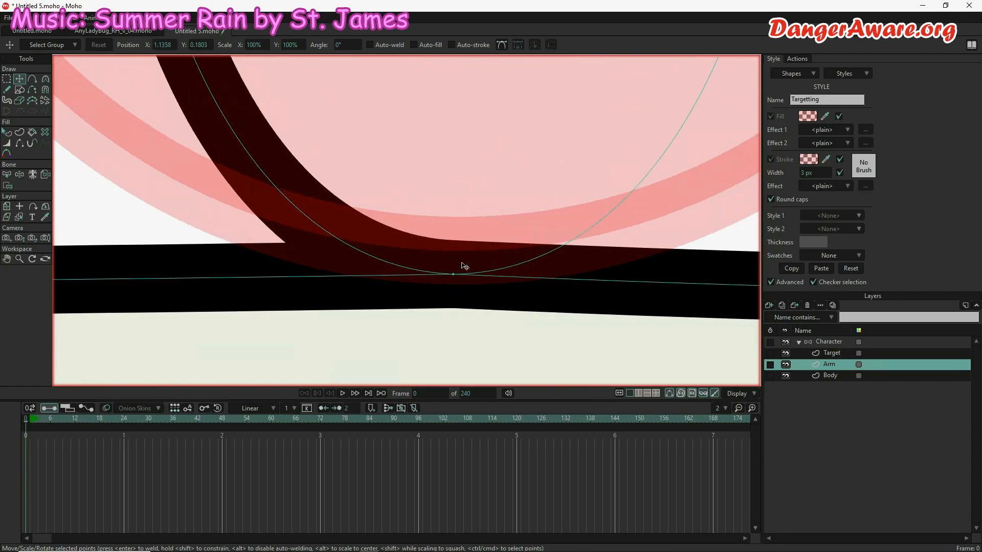
drag(470, 180, 445, 205)
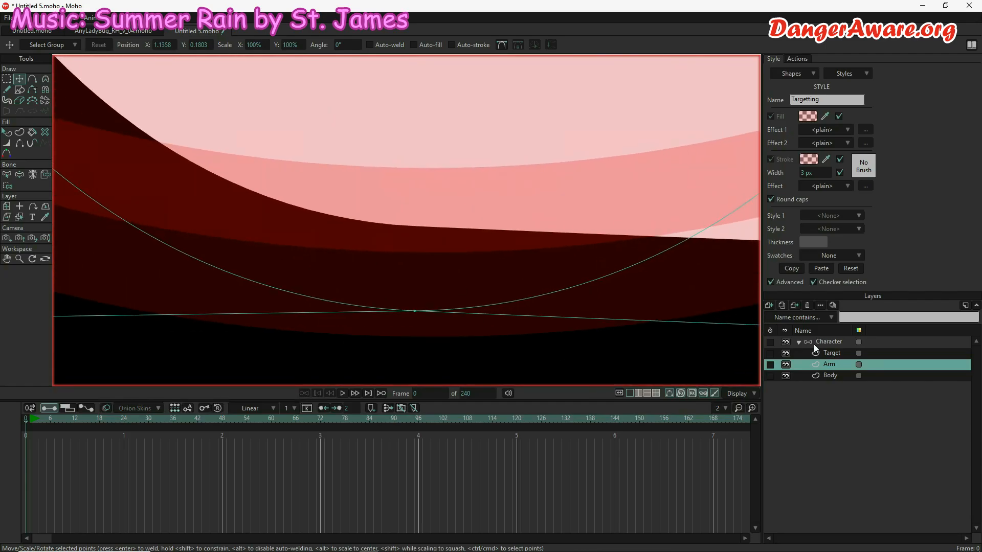
click(842, 354)
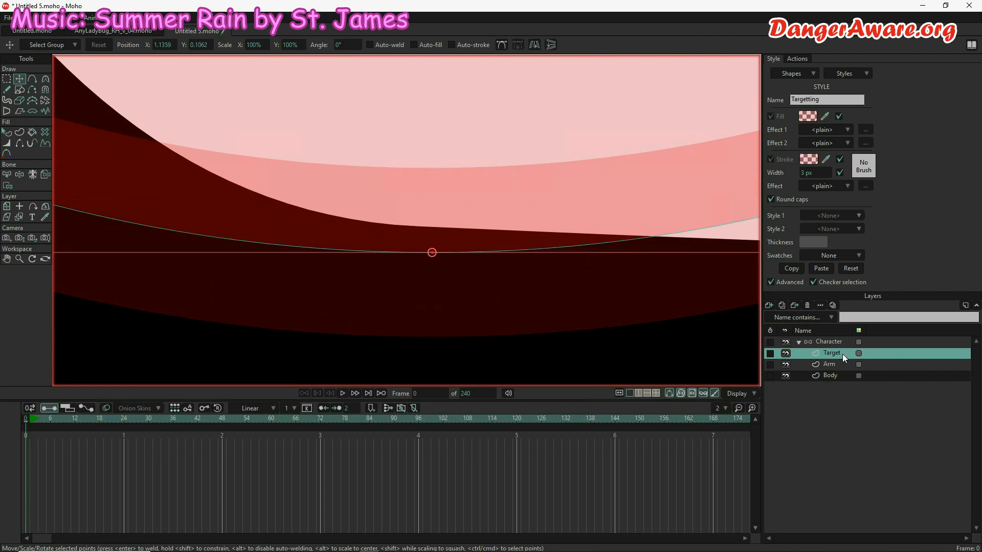
drag(448, 299, 418, 303)
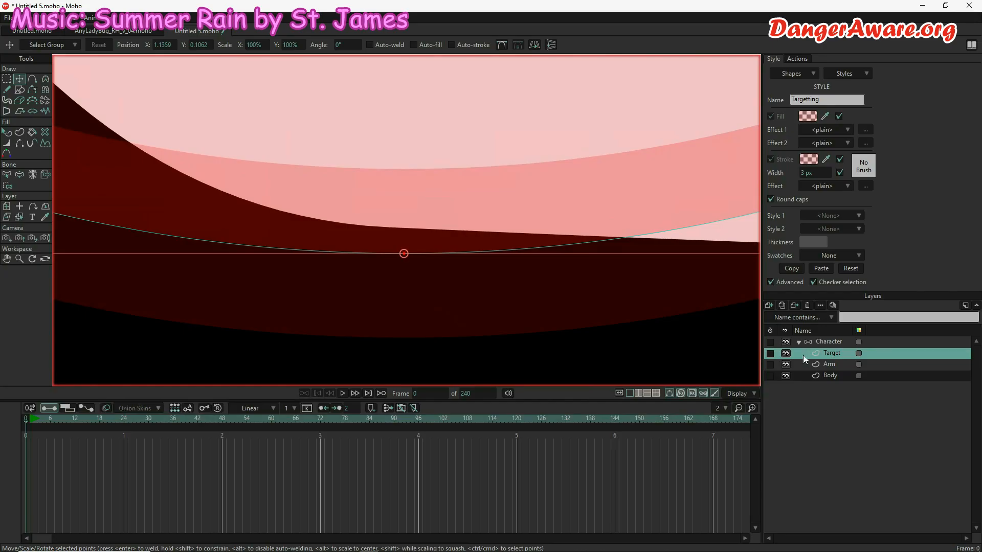
click(831, 366)
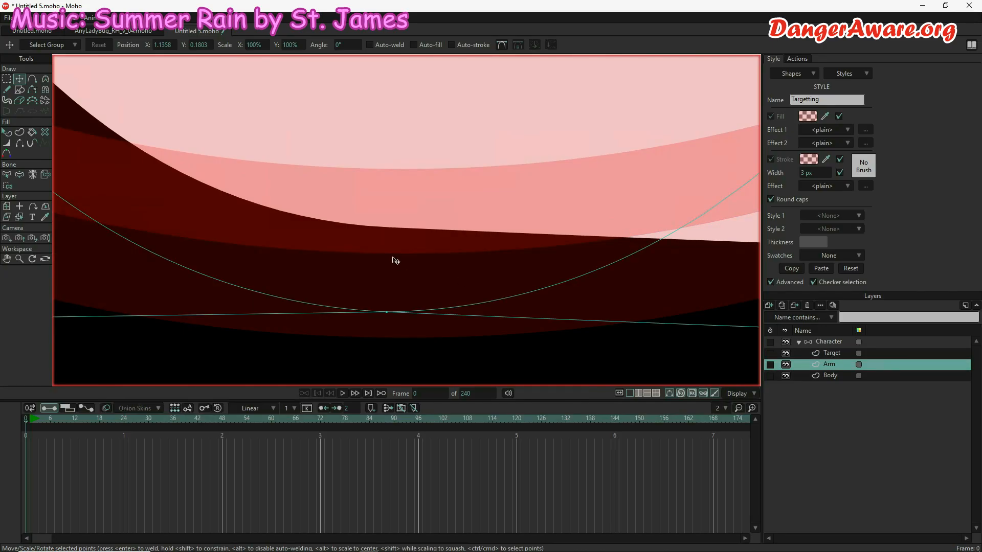
drag(388, 315, 406, 253)
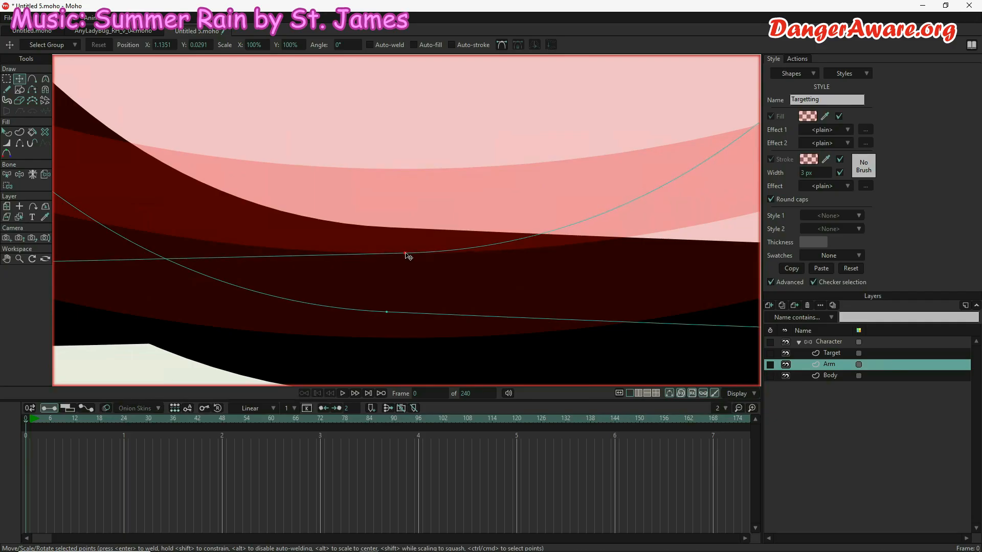
drag(388, 312, 406, 253)
scroll(406, 255, down, 10)
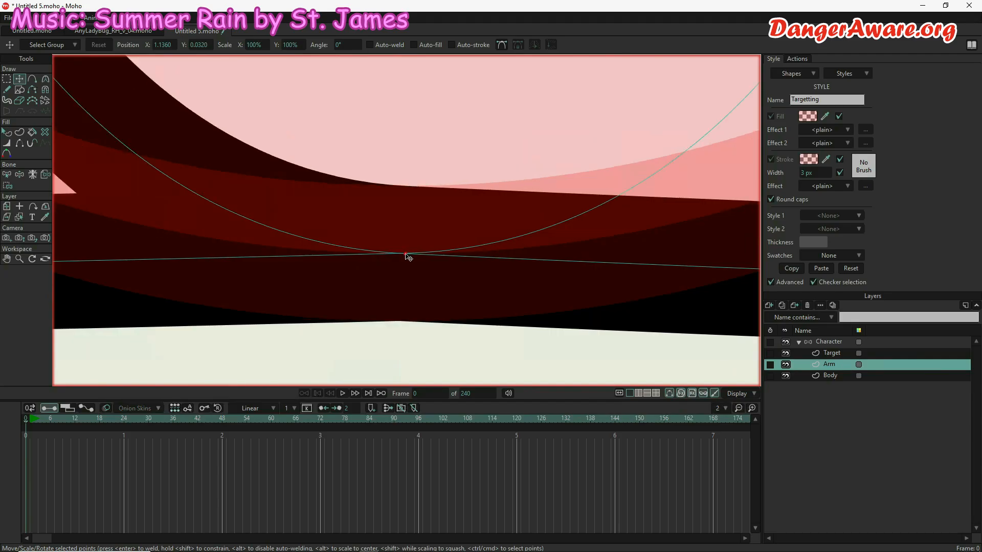
scroll(408, 257, down, 5)
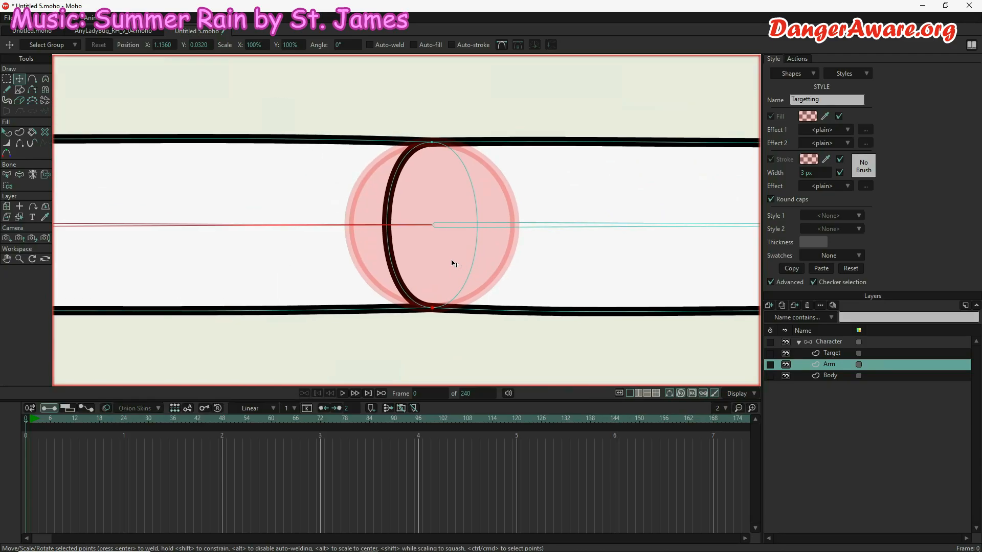
Step: Lengthen the forearm's upper and lower elbow curve handles with the Curvature tool so its rounded end follows the Target circle
key(c)
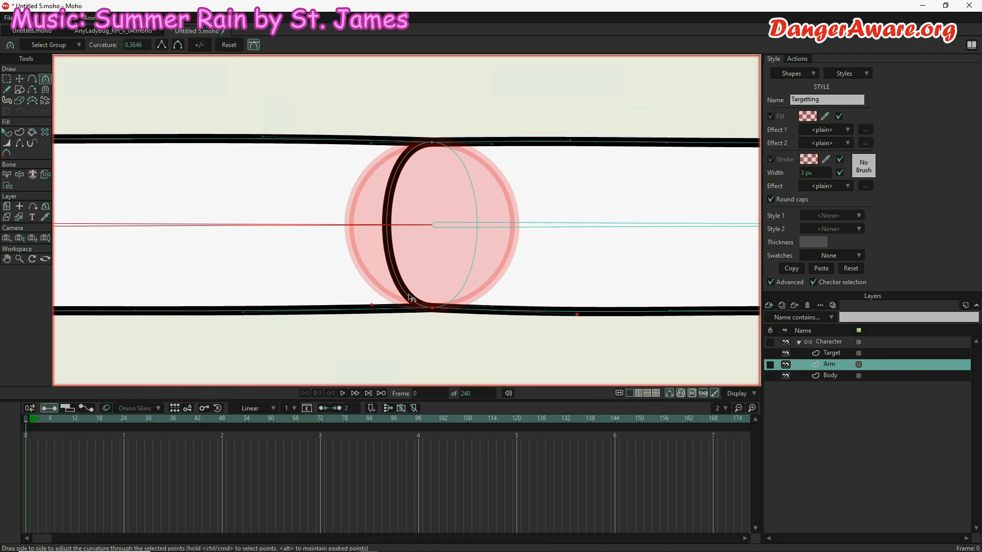
drag(372, 307, 306, 309)
drag(375, 150, 331, 145)
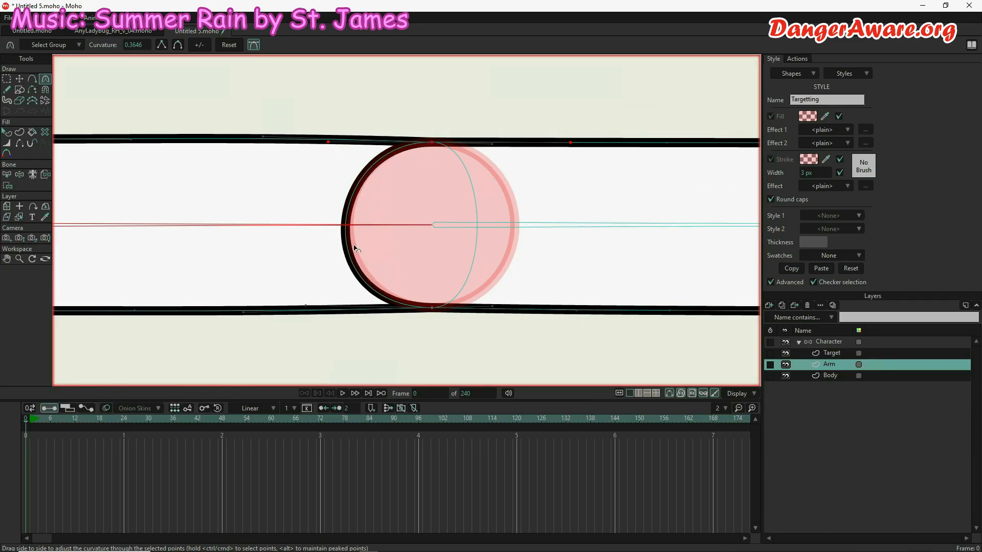
drag(302, 309, 321, 308)
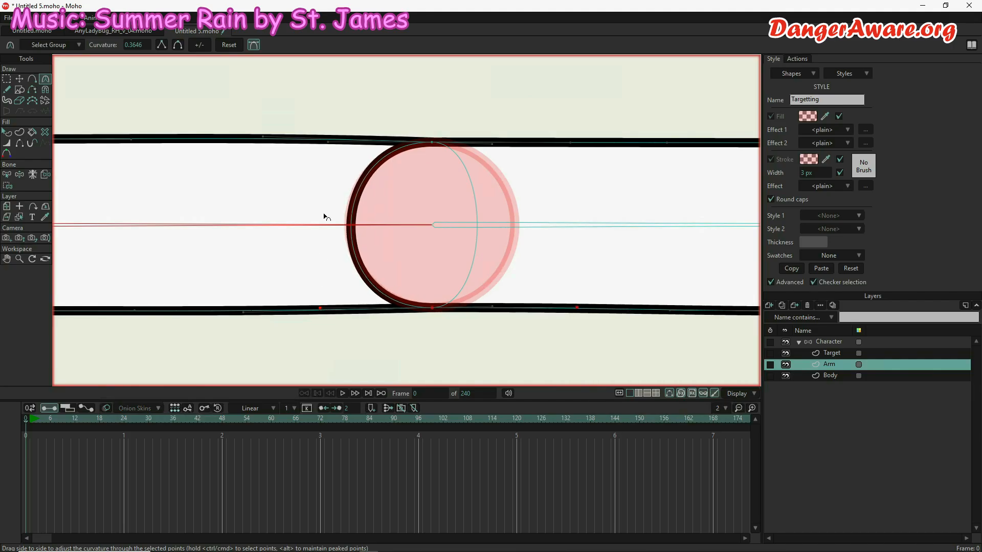
drag(328, 148, 325, 149)
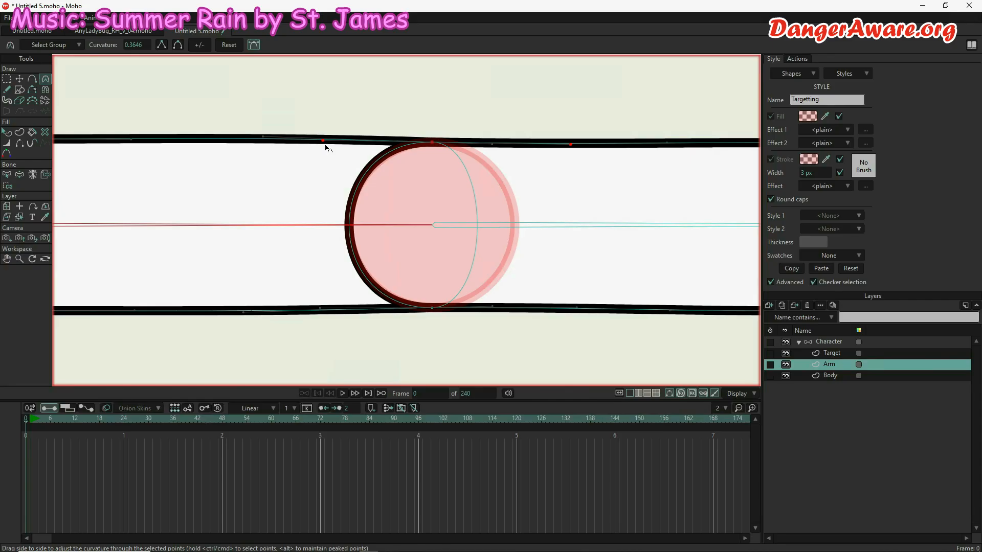
Step: Fine-tune the angle and length of the forearm's elbow handles so the outline matches the circle's edge
scroll(387, 156, up, 4)
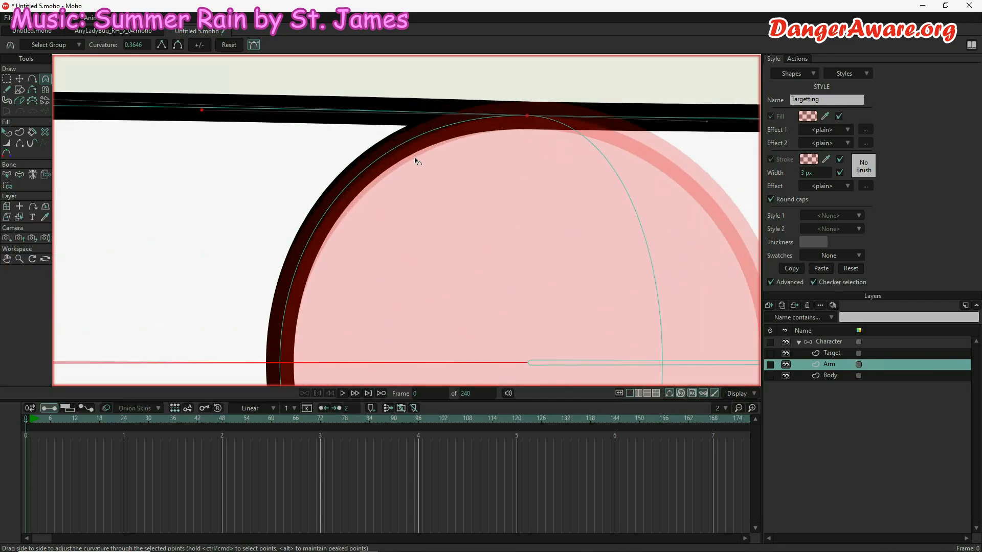
drag(205, 114, 206, 131)
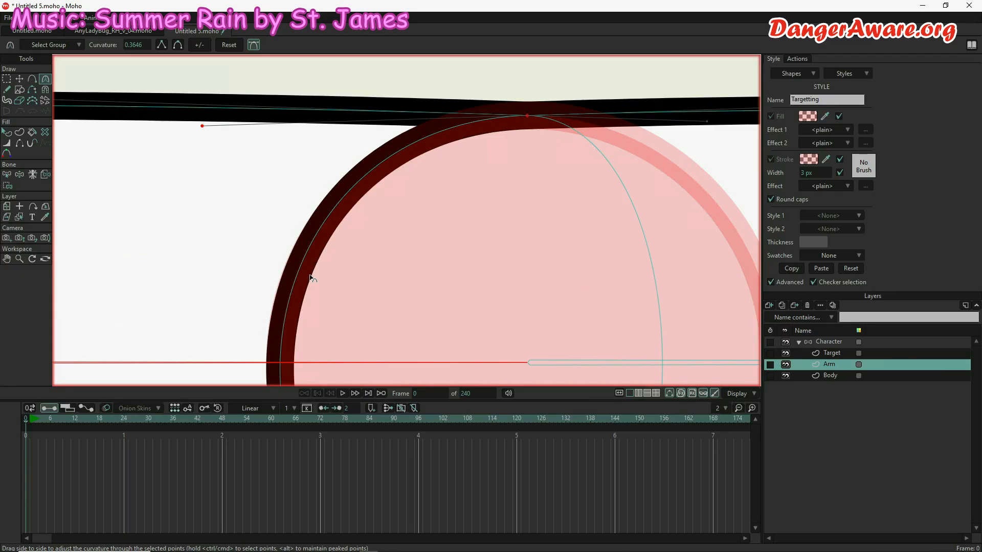
scroll(312, 279, down, 10)
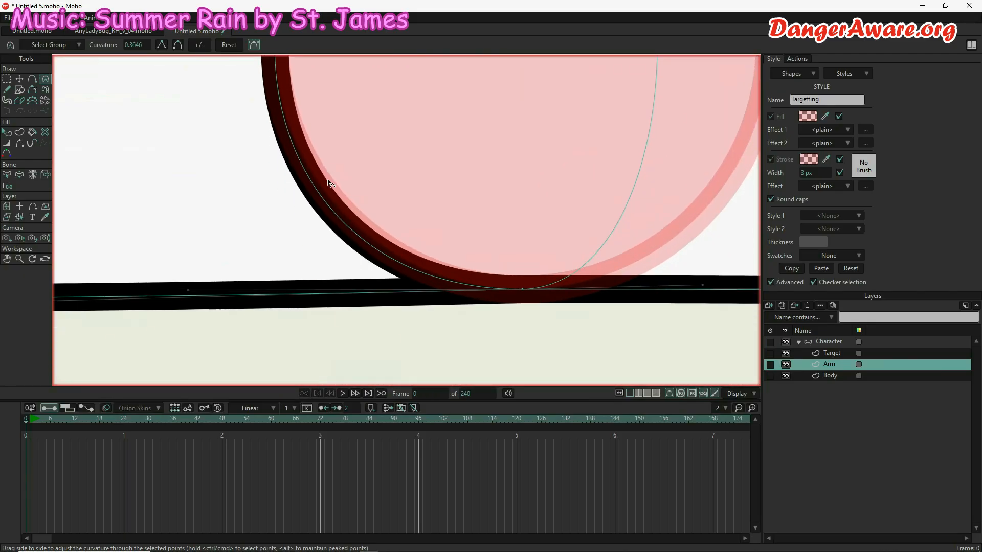
mouse_move(189, 290)
mouse_down()
mouse_move(197, 285)
mouse_move(185, 266)
mouse_move(220, 305)
mouse_up()
scroll(199, 283, down, 4)
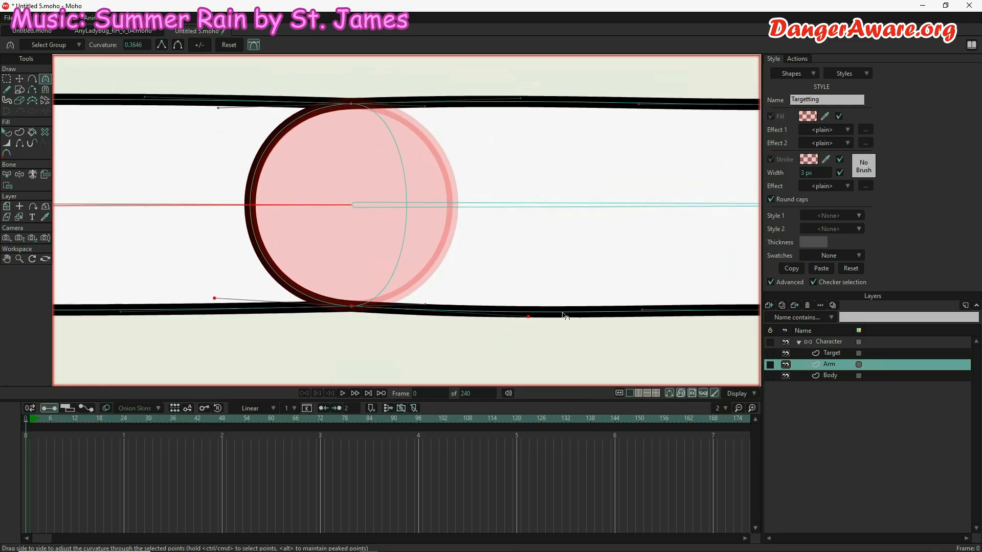
Step: Extend the upper arm's lower and upper elbow handles so its rounded end follows the opposite half of the Target circle
click(426, 305)
key(t)
drag(658, 331, 499, 317)
click(625, 296)
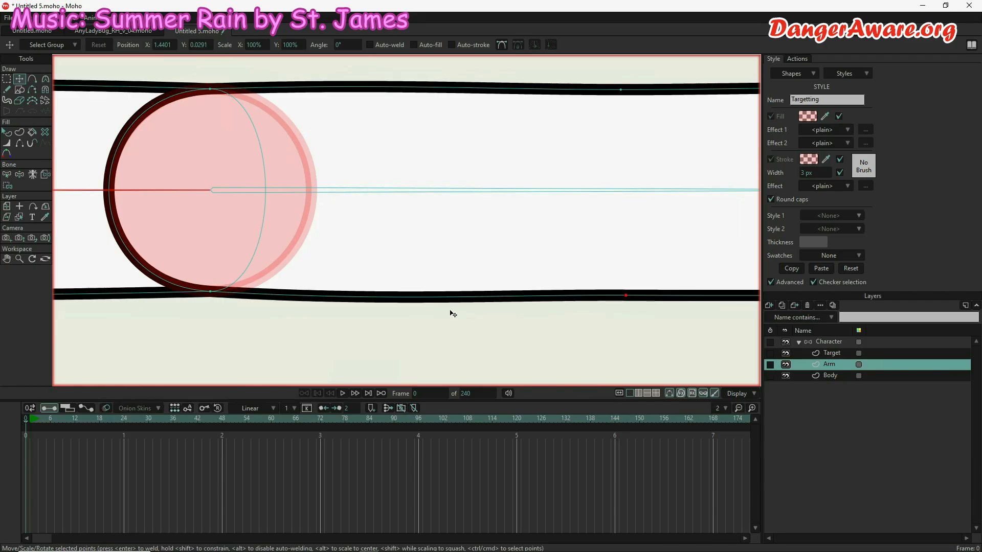
key(c)
drag(210, 313, 290, 329)
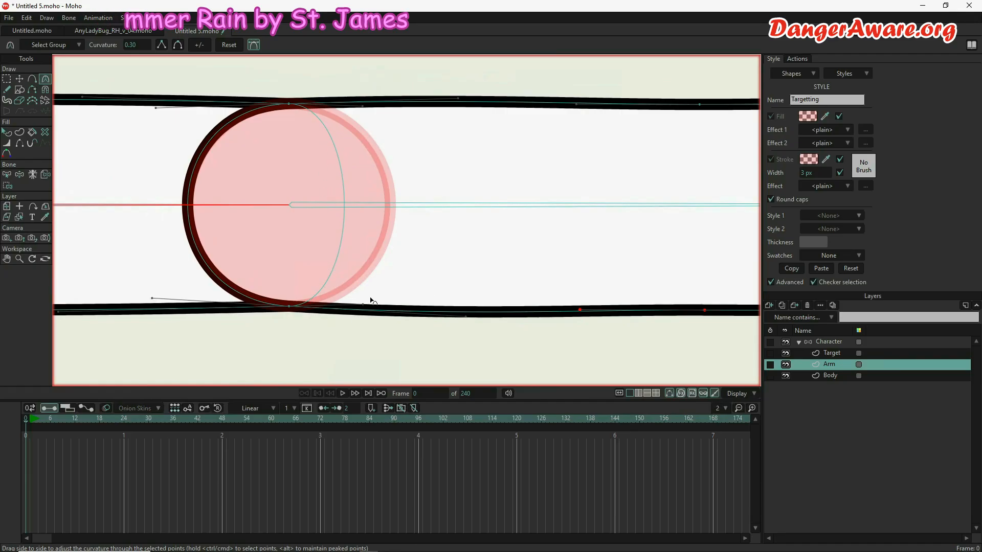
drag(363, 307, 452, 296)
mouse_move(362, 107)
mouse_down()
mouse_move(408, 106)
mouse_move(399, 103)
mouse_up()
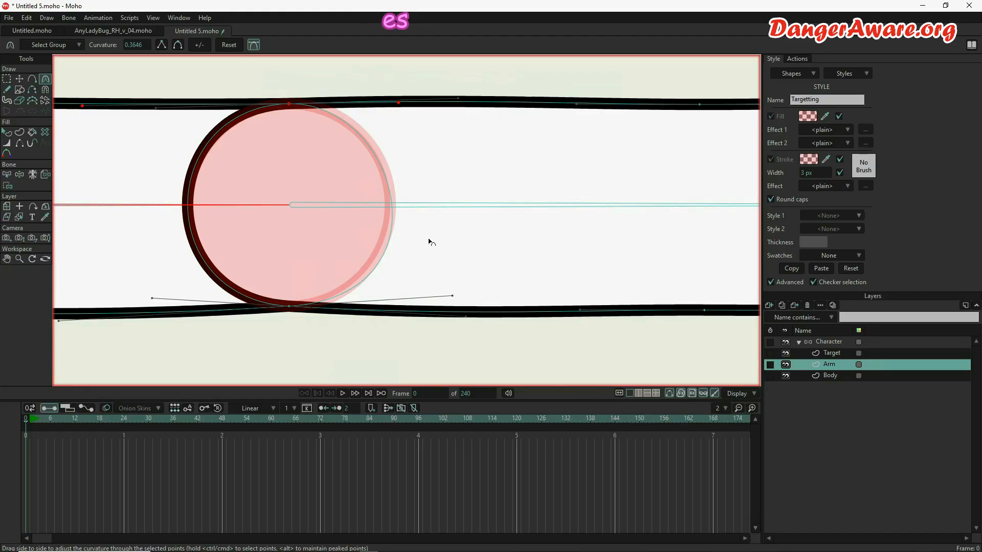
Step: Refine the upper arm's elbow handles until its end curve matches the circle and the arm edges run smoothly through the joint
drag(451, 298, 444, 287)
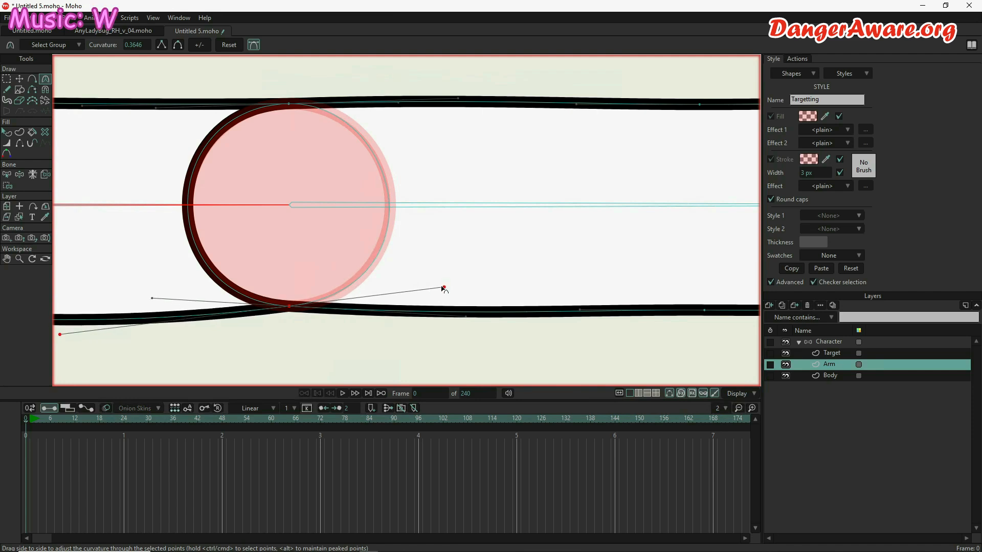
drag(405, 112, 409, 109)
drag(443, 288, 440, 296)
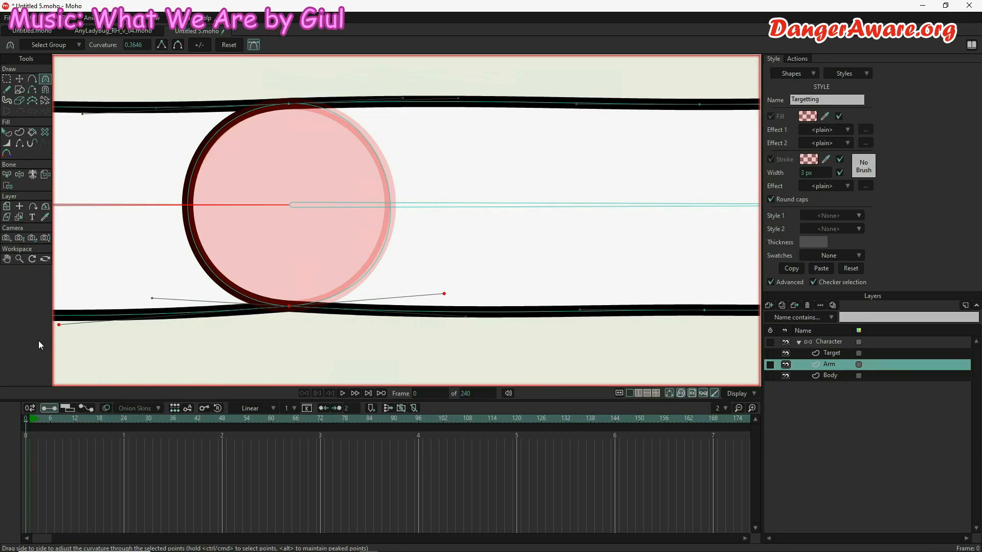
drag(65, 330, 77, 310)
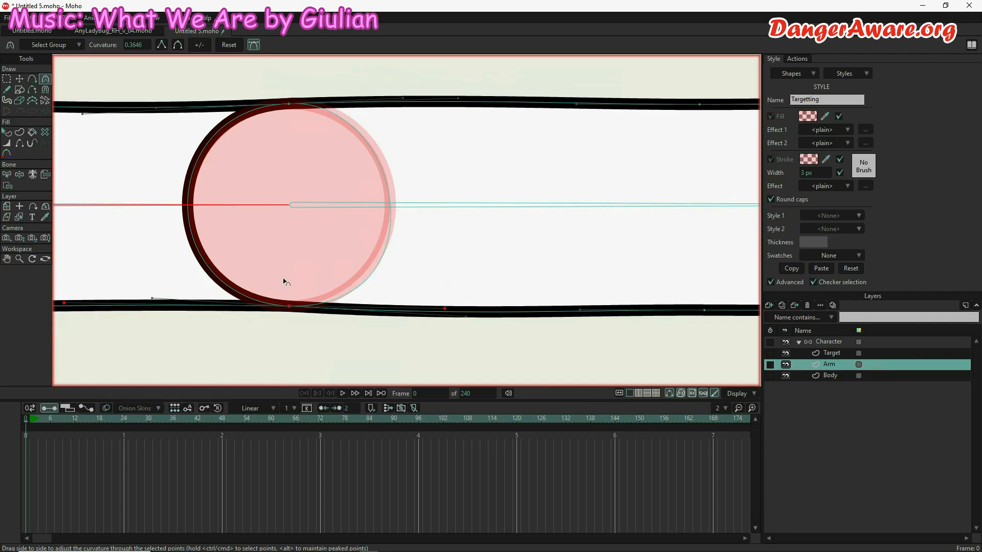
drag(444, 308, 422, 309)
drag(402, 98, 422, 106)
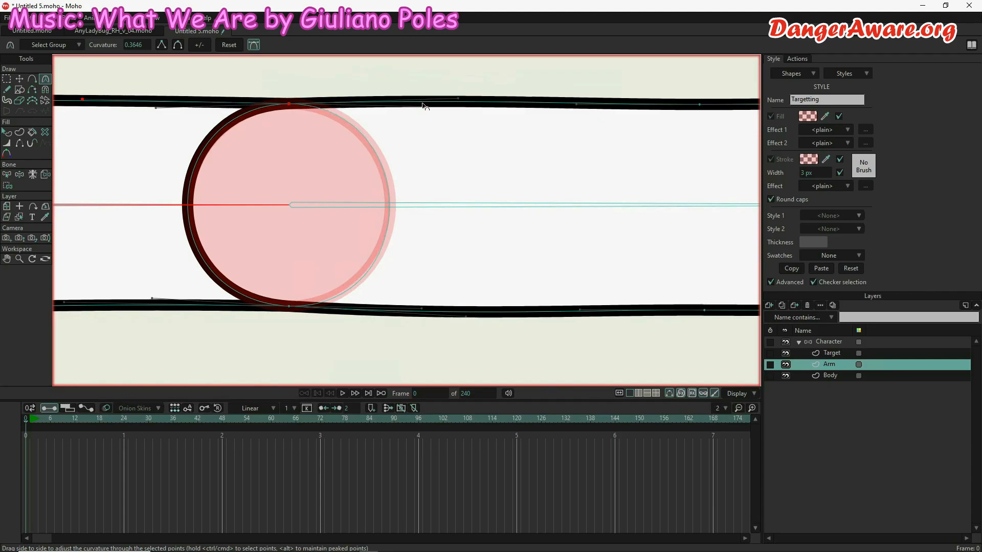
mouse_move(423, 313)
mouse_down()
mouse_move(432, 300)
mouse_move(426, 305)
mouse_up()
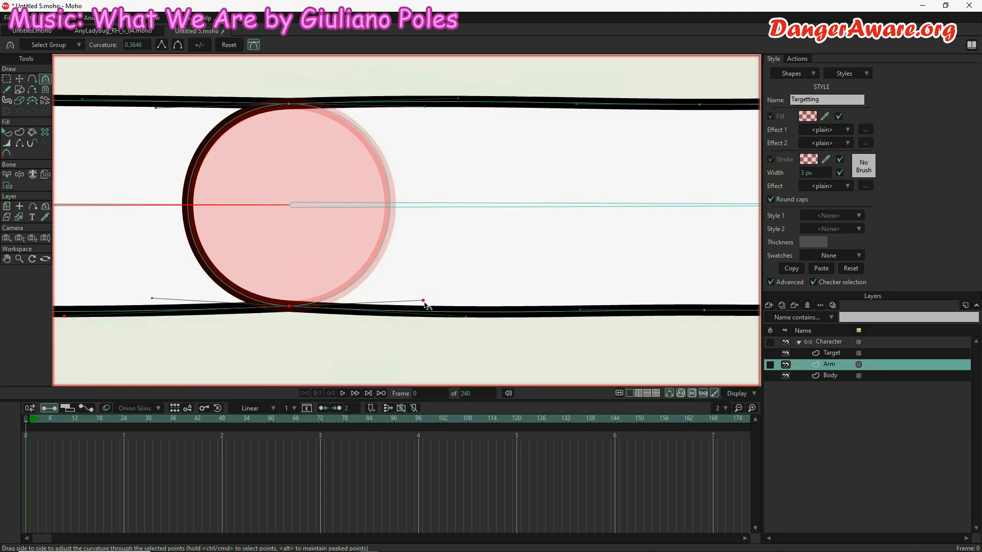
drag(425, 107, 426, 113)
scroll(427, 254, down, 5)
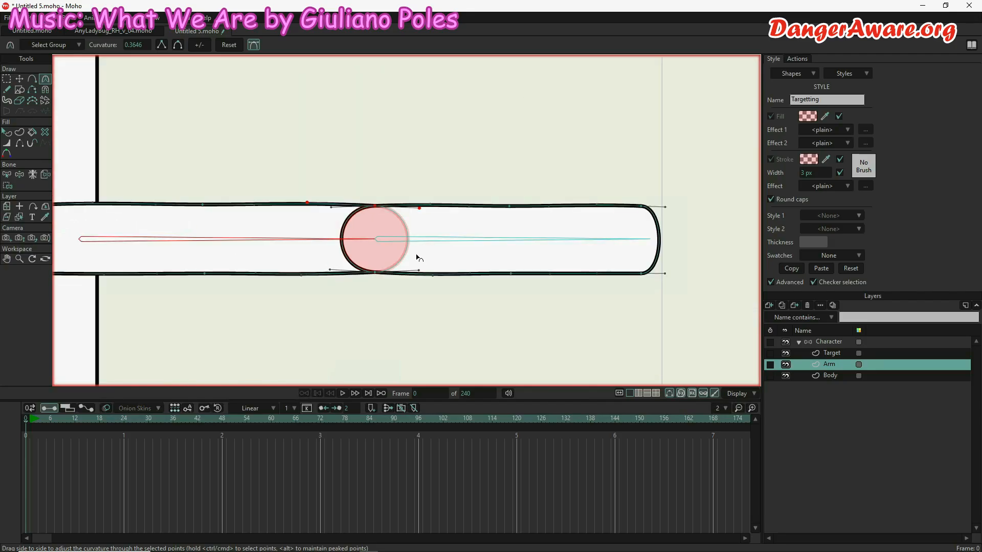
Step: Hide the Target layer and test-bend the arm at the elbow with the Manipulate Bones tool
click(786, 353)
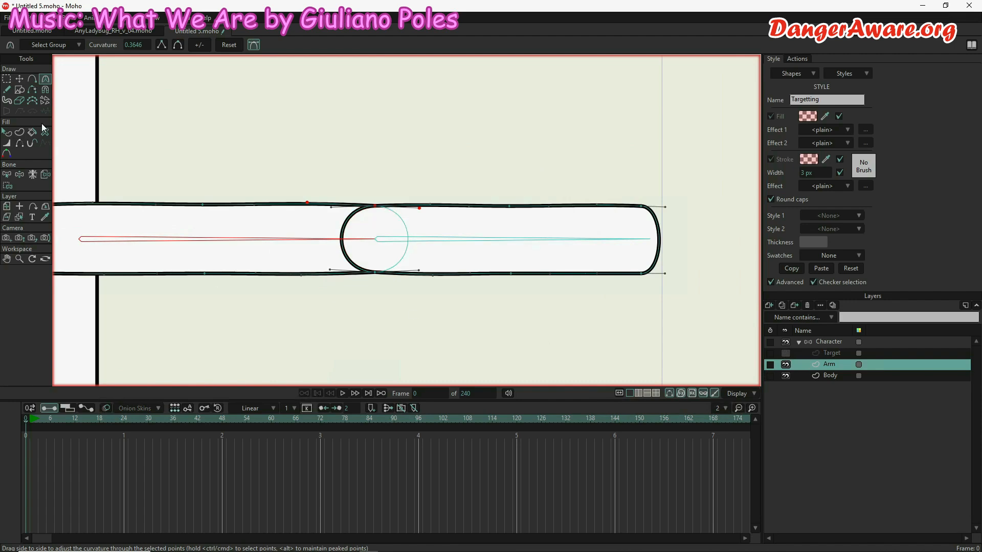
click(19, 175)
drag(510, 238, 57, 317)
drag(194, 361, 880, 406)
Step: Move the Target layer's circle to the arm's shoulder end, at about X 0.4021, Y 0.1062
click(841, 355)
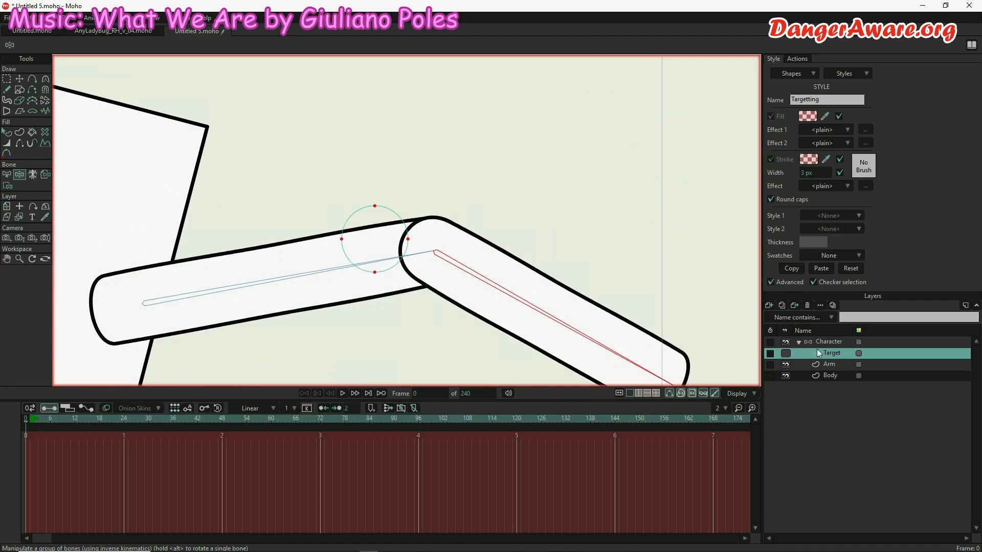
scroll(456, 180, down, 2)
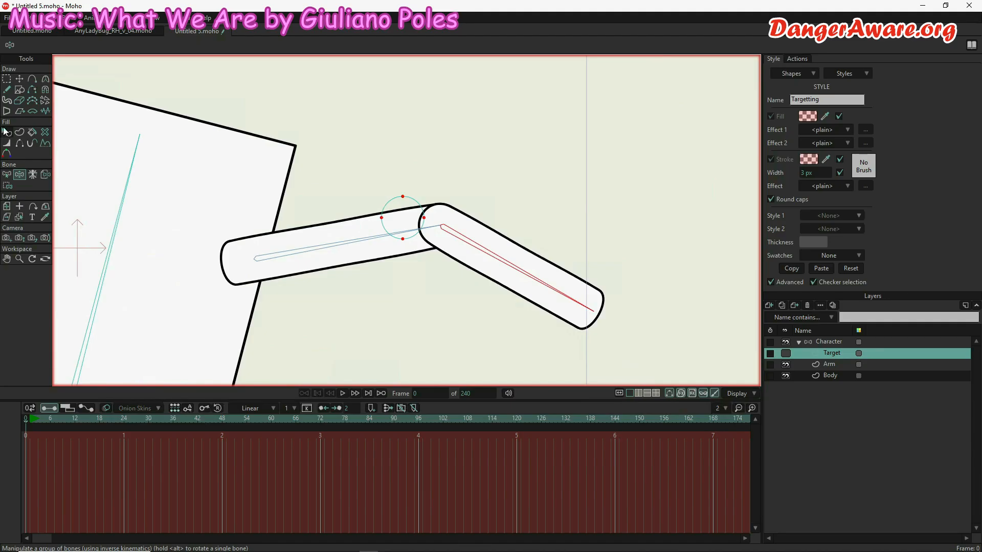
click(21, 82)
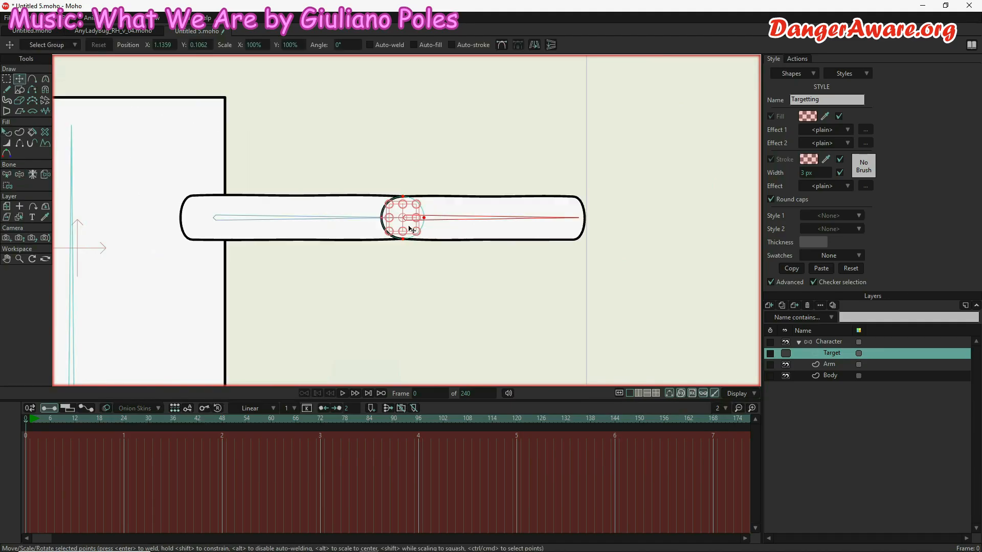
drag(410, 226, 198, 214)
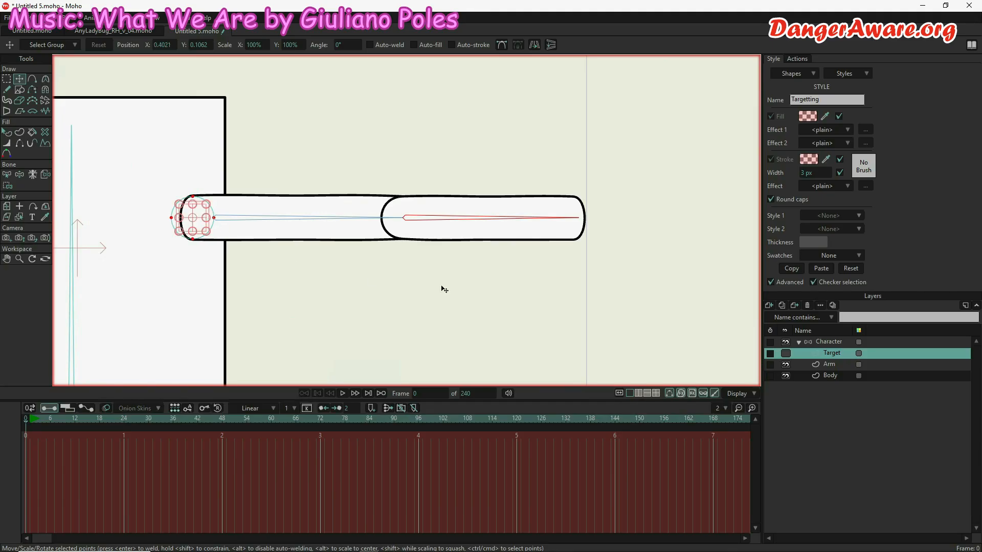
Step: Show the Target layer again and scale its circle up slightly from the centre to match the arm's thickness at the shoulder
click(843, 364)
drag(278, 261, 493, 274)
scroll(455, 251, up, 5)
drag(431, 217, 535, 274)
scroll(535, 274, down, 5)
drag(420, 169, 436, 260)
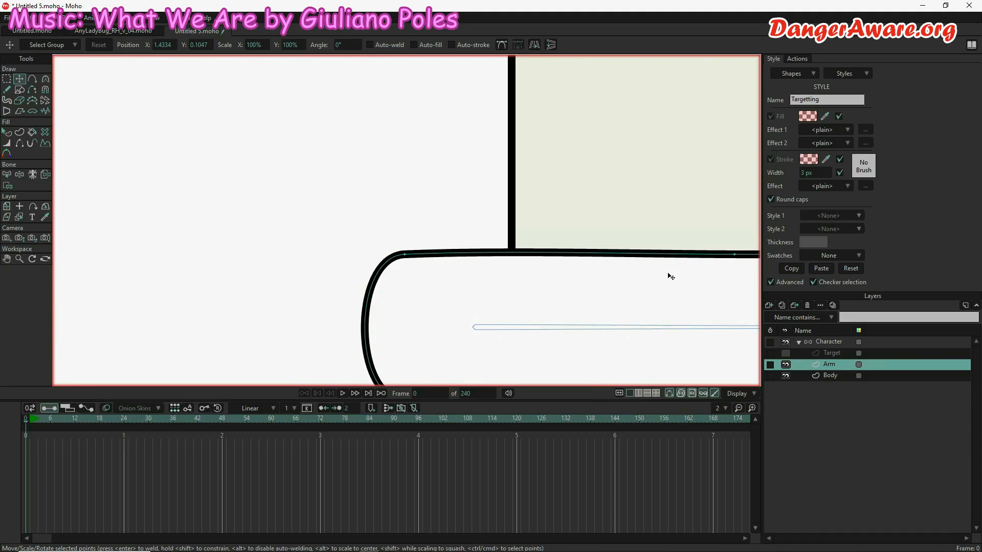
click(787, 353)
key(ctrl+a)
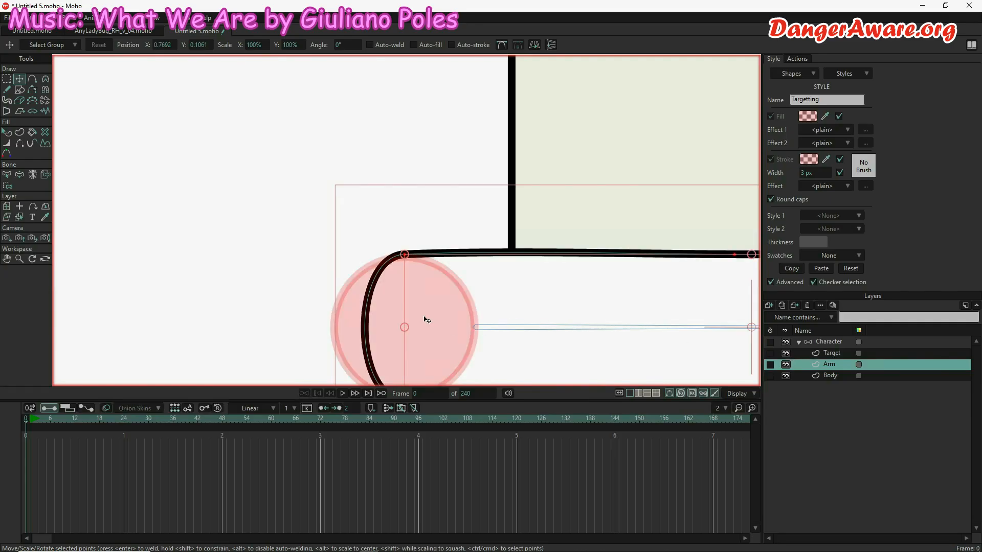
click(833, 354)
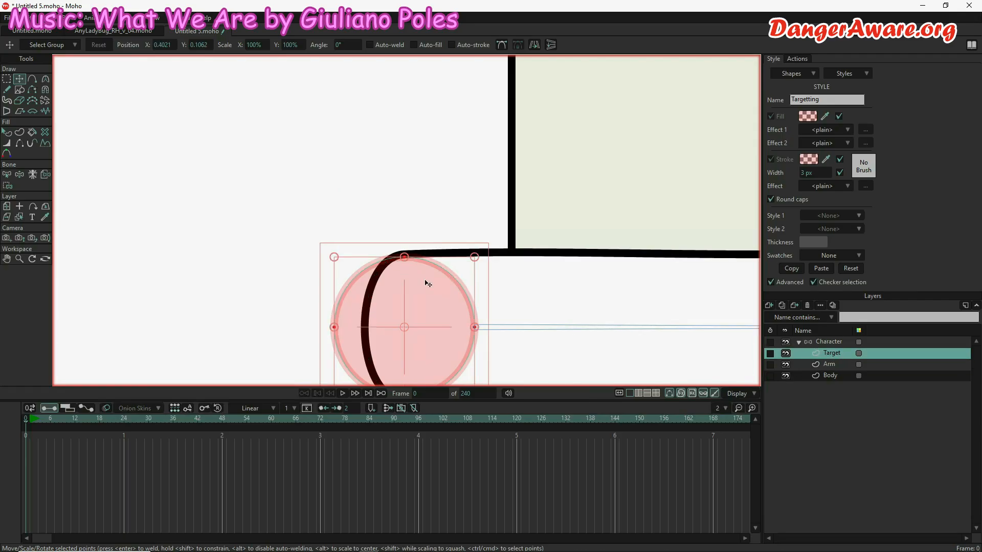
drag(461, 292, 459, 259)
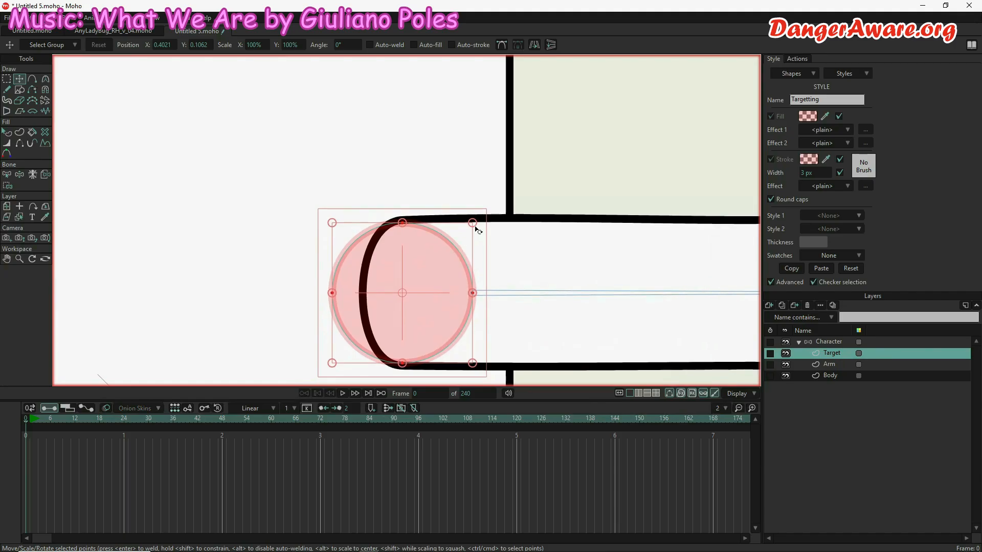
drag(473, 223, 482, 228)
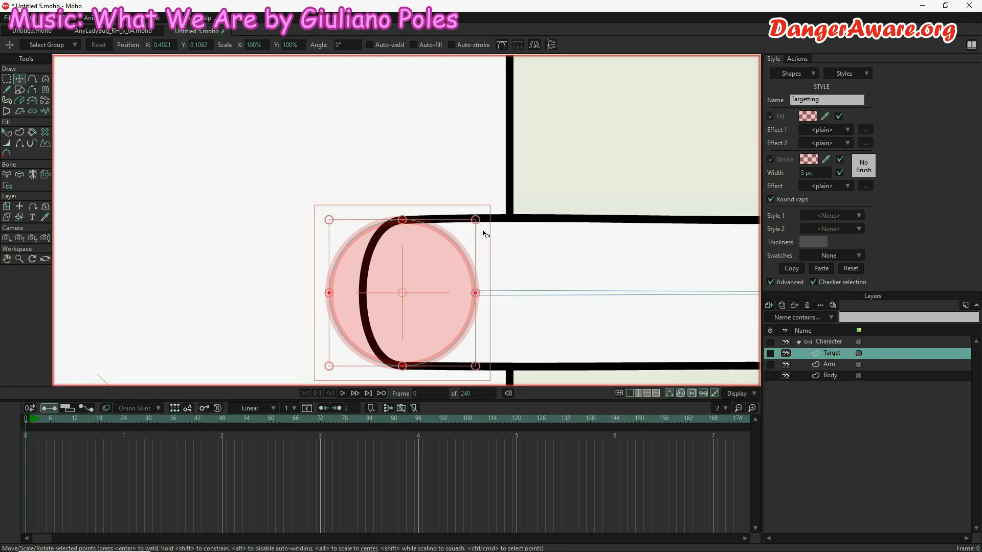
Step: Extend the Arm layer's upper and lower shoulder curve handles so the shoulder end rounds out along the Target circle
click(830, 364)
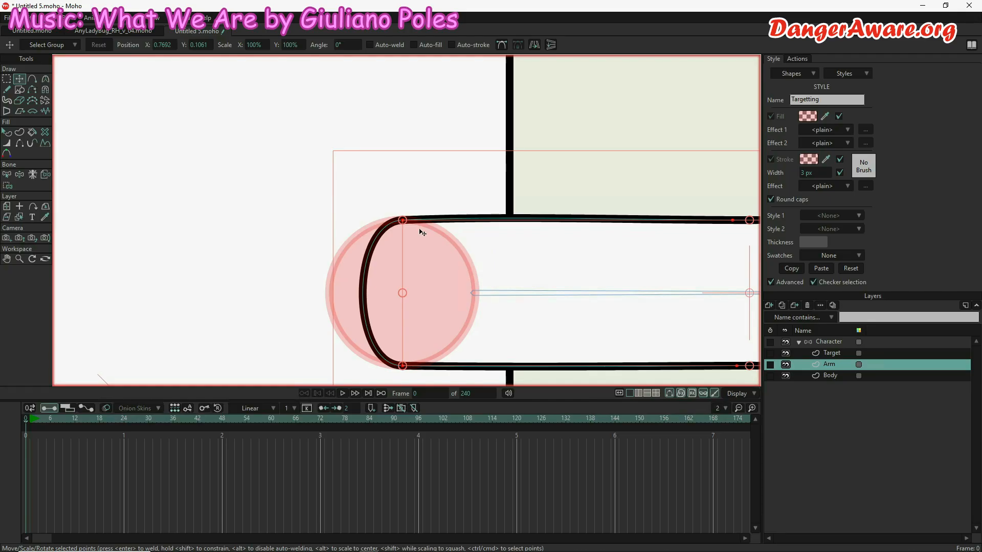
click(404, 224)
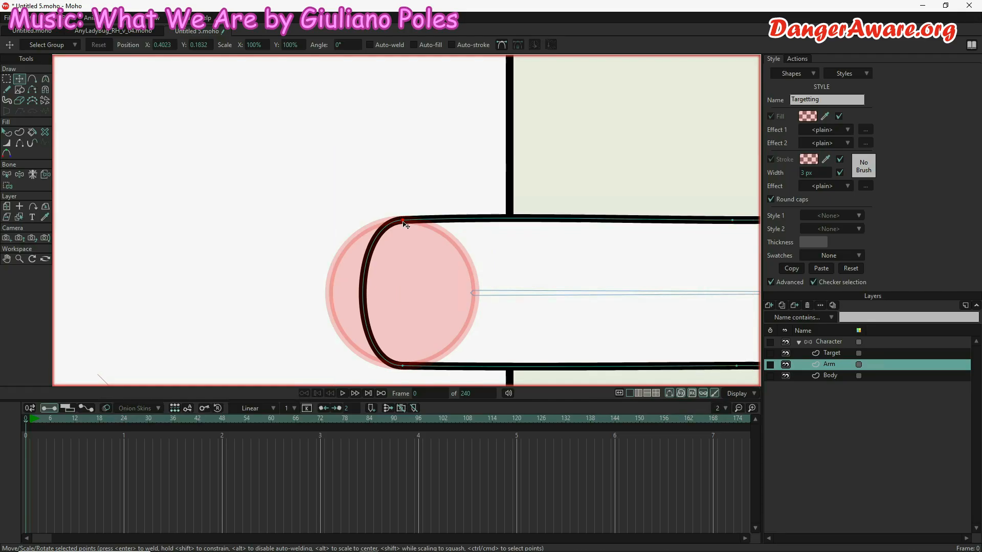
key(c)
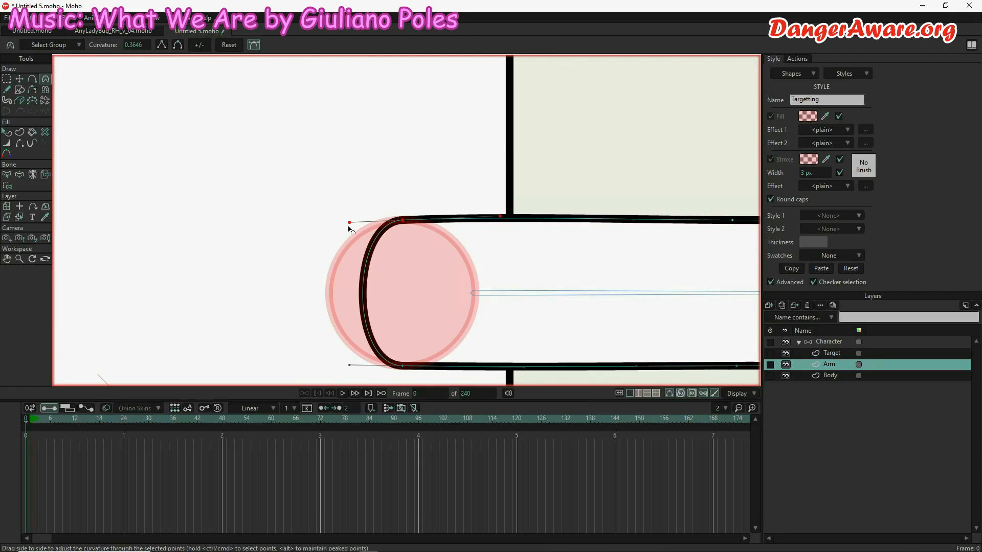
drag(344, 224, 290, 232)
drag(350, 359, 314, 368)
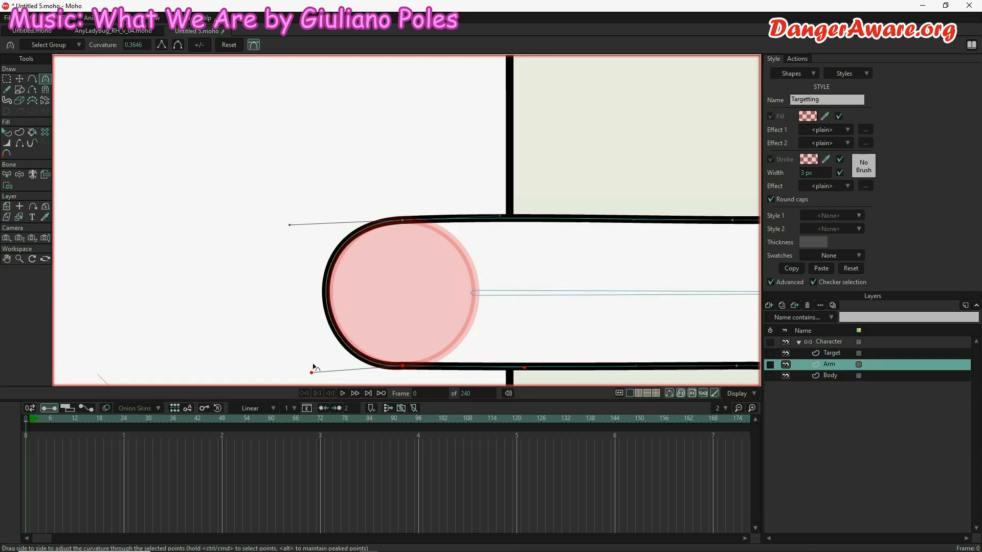
Step: Fine-tune the two shoulder handles so the arm's rounded end sits precisely on the circle's outline
drag(292, 225, 299, 224)
drag(317, 376, 316, 371)
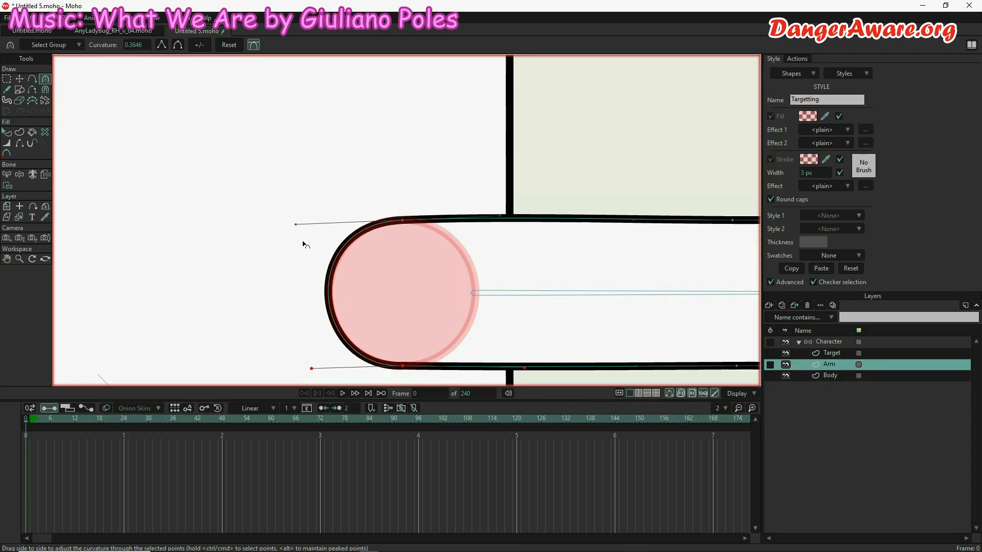
drag(302, 234, 301, 226)
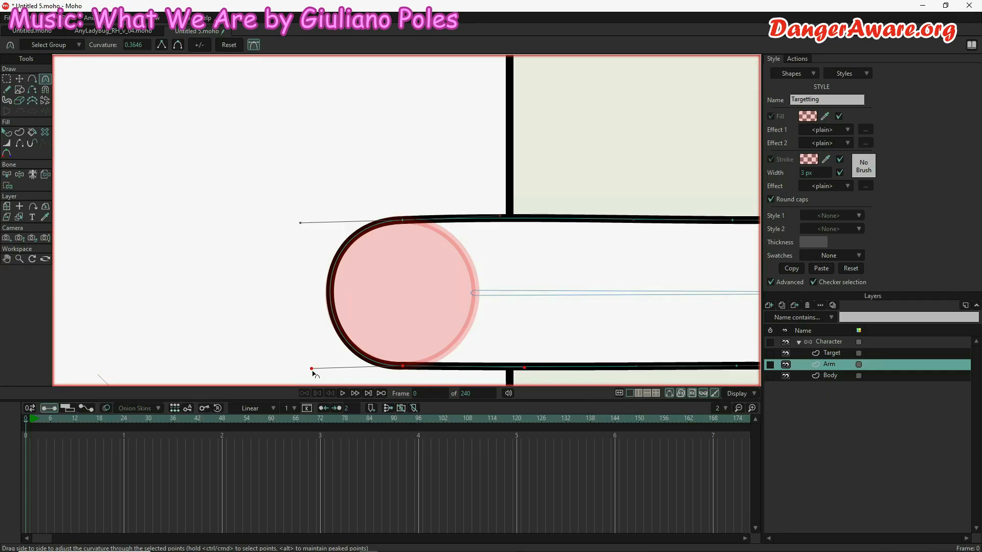
drag(312, 371, 312, 373)
scroll(532, 305, down, 2)
drag(522, 305, 296, 252)
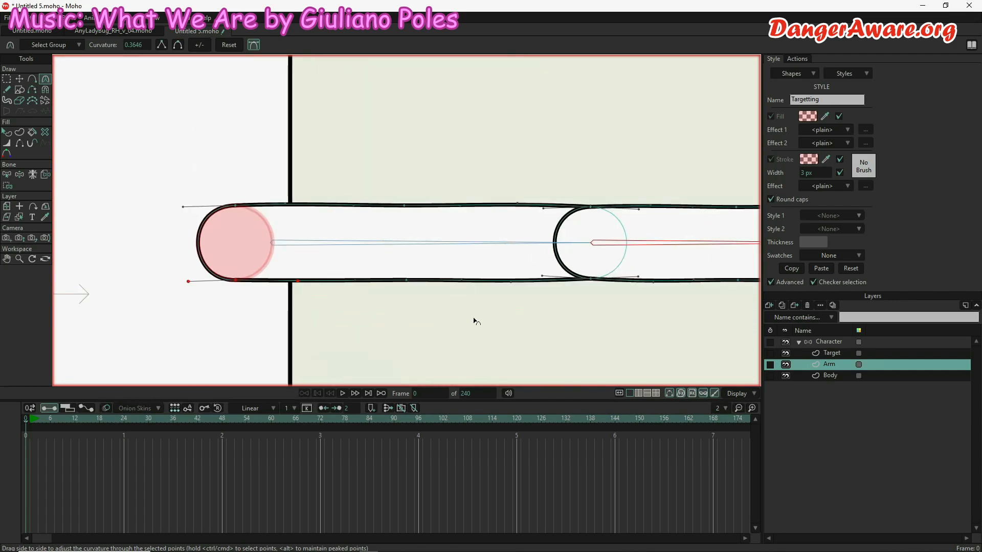
scroll(486, 325, down, 3)
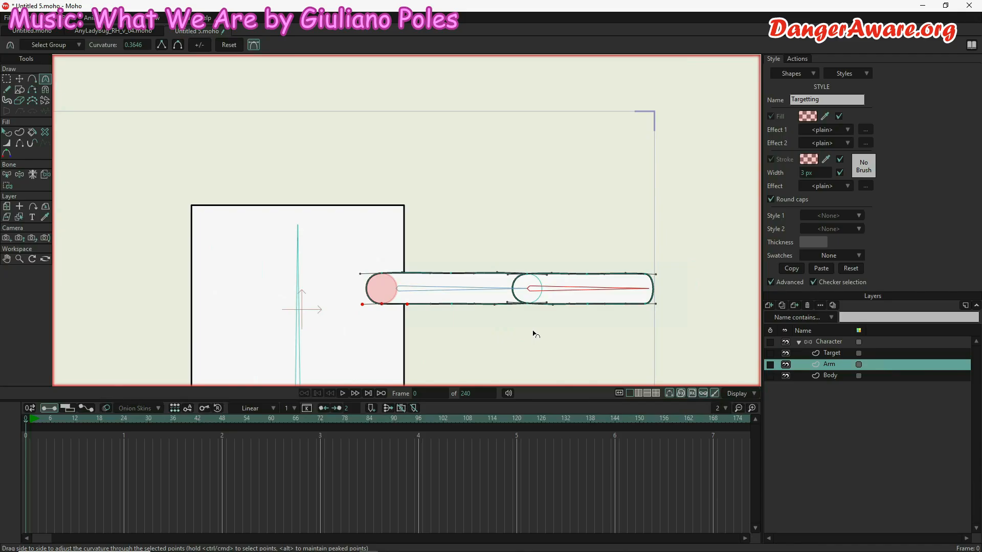
Step: Extend the Arm layer's upper and lower curve handles at the wrist end to round it into a smooth semicircle
drag(660, 325, 578, 336)
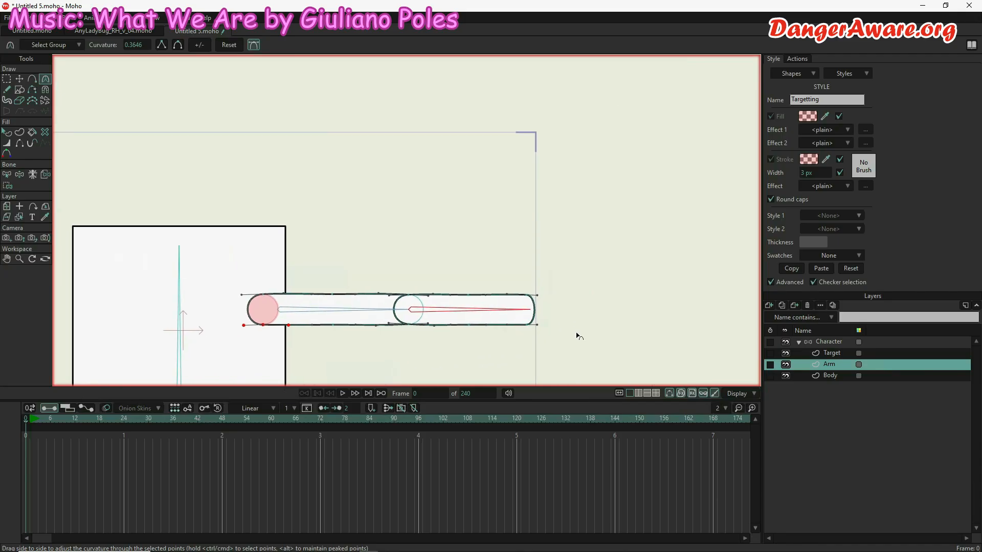
scroll(555, 305, up, 4)
drag(489, 288, 529, 249)
drag(487, 357, 532, 356)
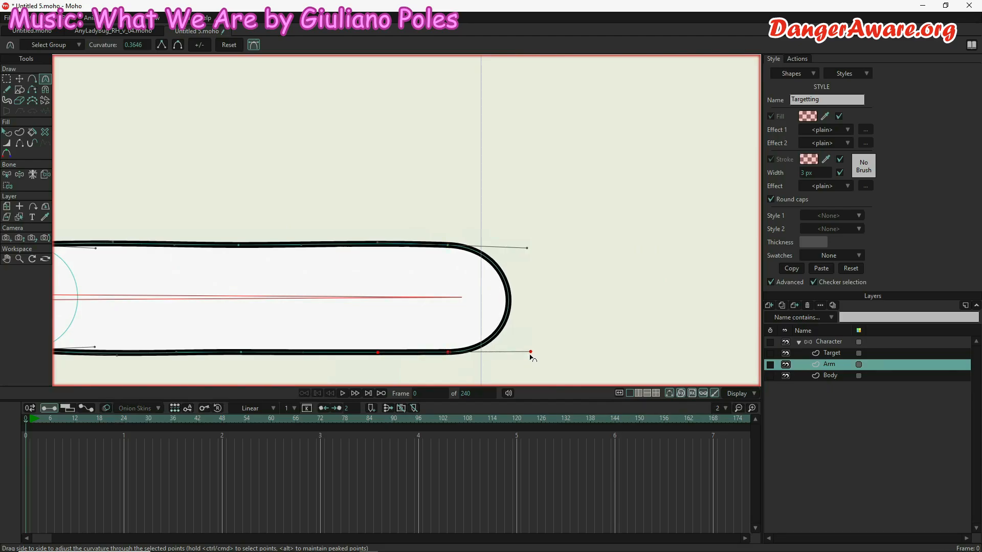
mouse_move(528, 248)
mouse_down()
mouse_move(535, 239)
mouse_move(540, 246)
mouse_up()
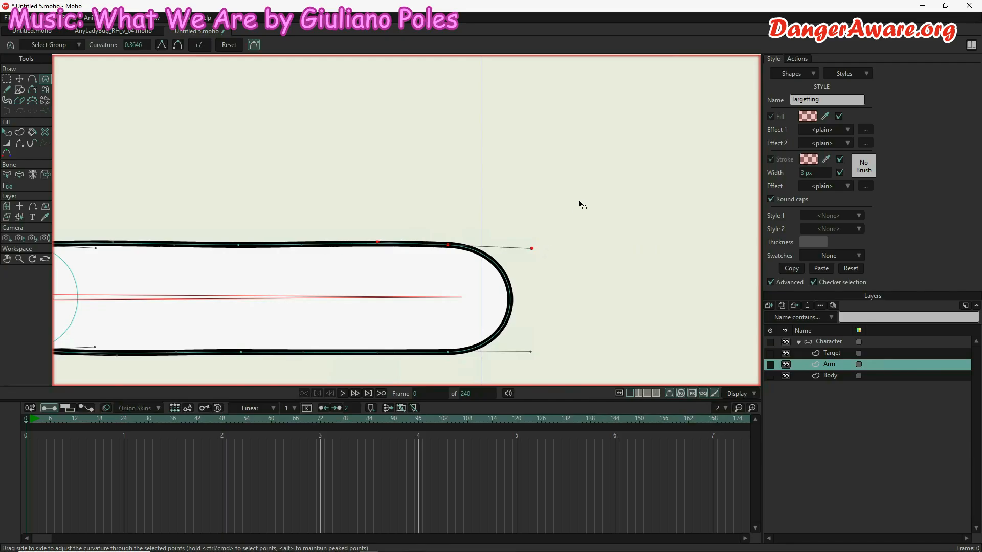
scroll(577, 211, down, 5)
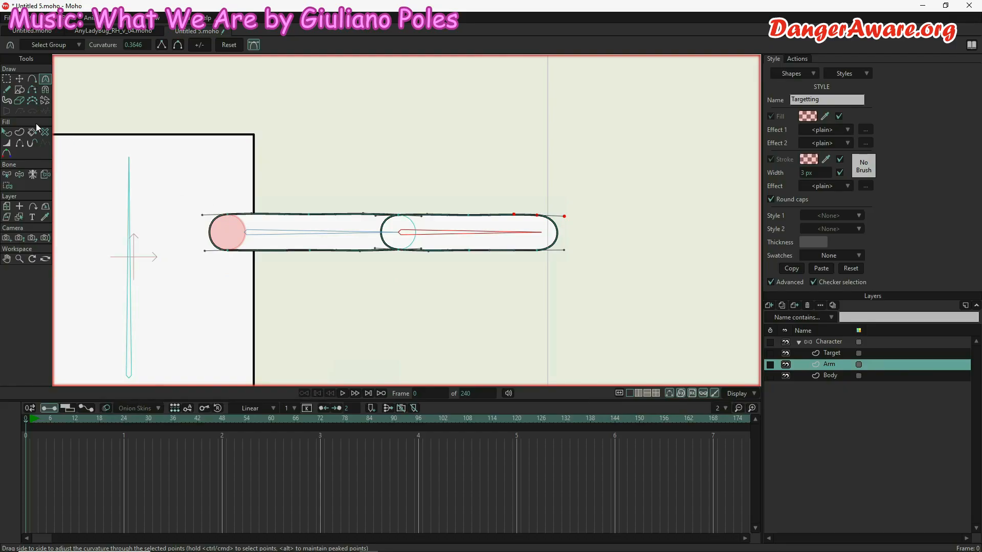
Step: Swing the arm and body with Manipulate Bones, with the Target layer hidden, to check how the shoulder sits on the body
click(23, 177)
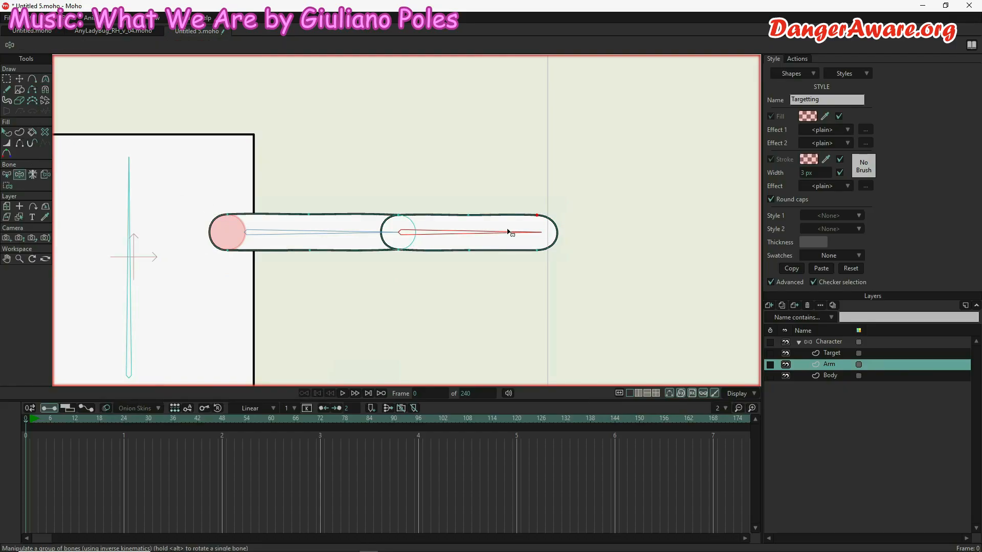
drag(371, 235, 627, 285)
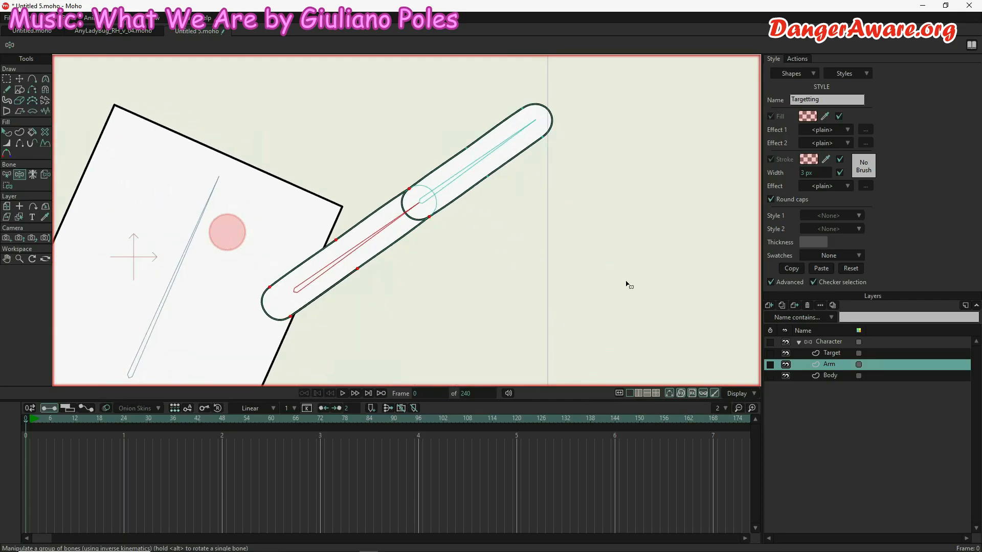
click(786, 354)
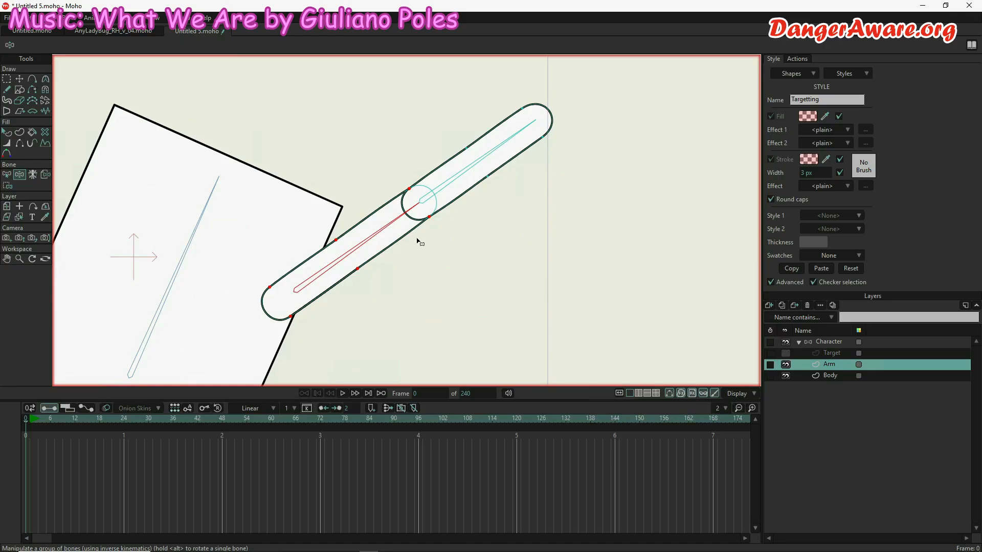
drag(391, 233, 237, 243)
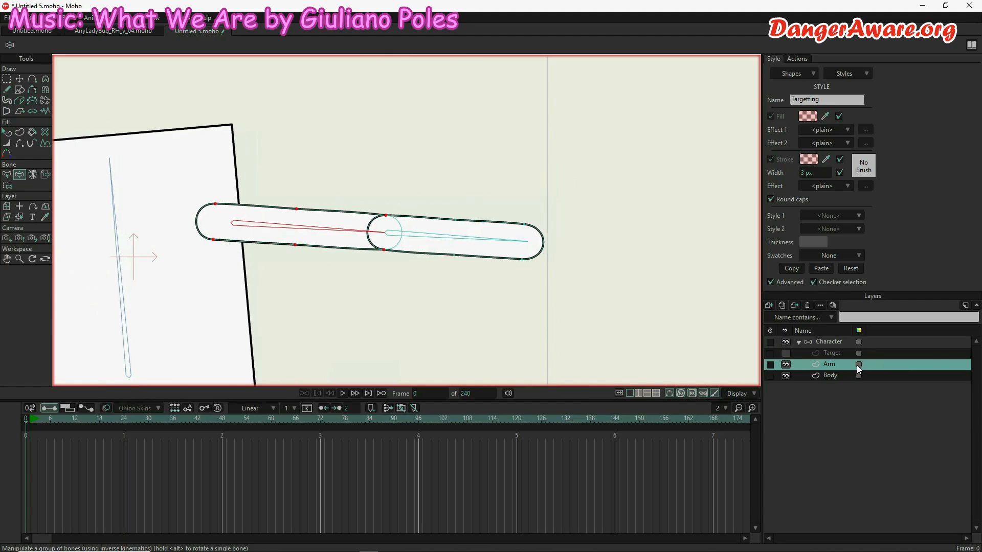
click(829, 342)
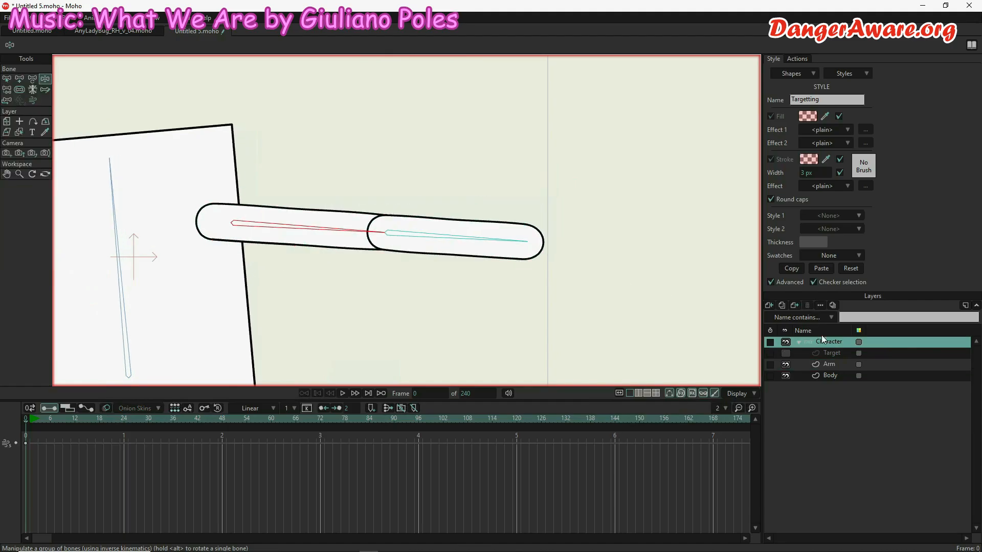
click(19, 79)
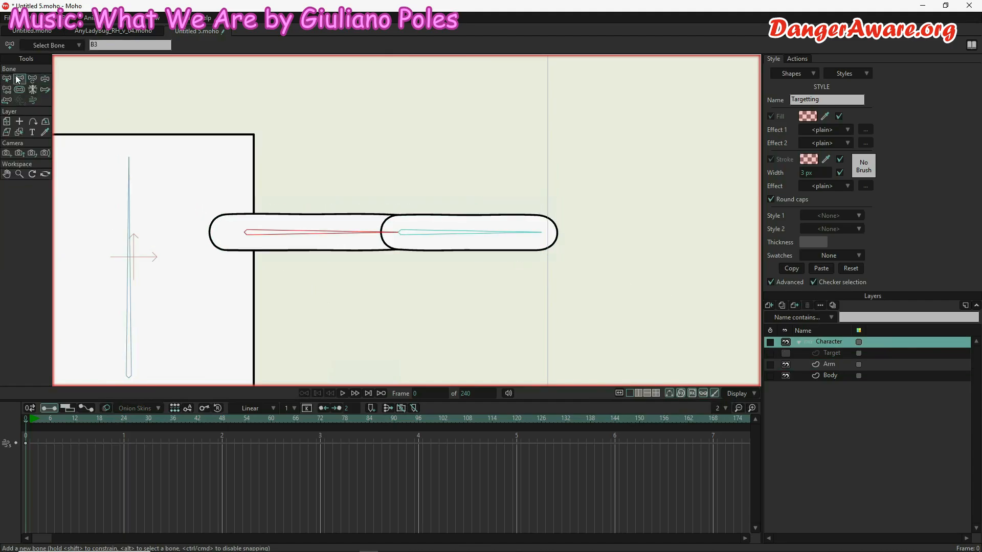
Step: Show the Target layer again and move its circle onto the upper arm bone's base, at about X 0.4778, Y 0.1062
click(833, 363)
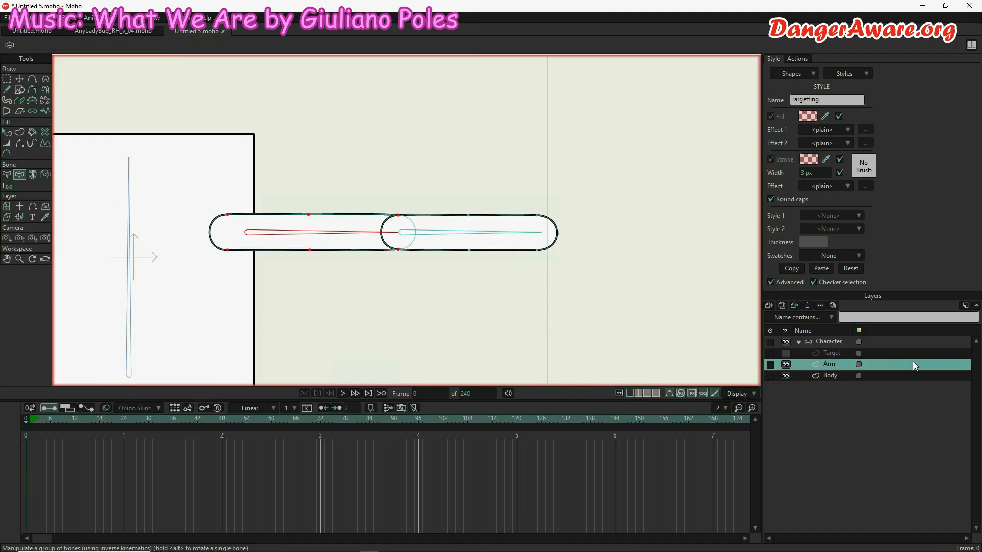
click(786, 353)
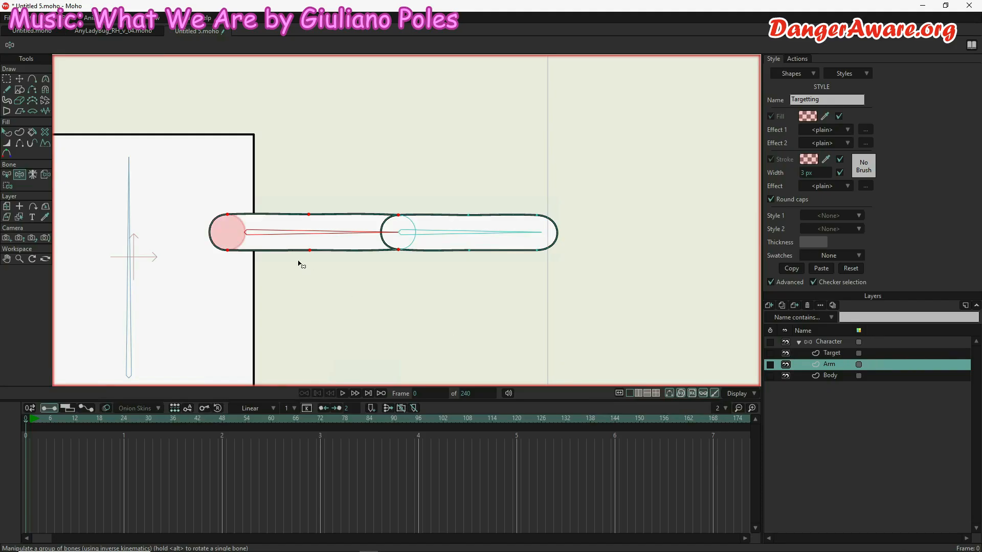
scroll(236, 214, up, 2)
scroll(236, 214, up, 2)
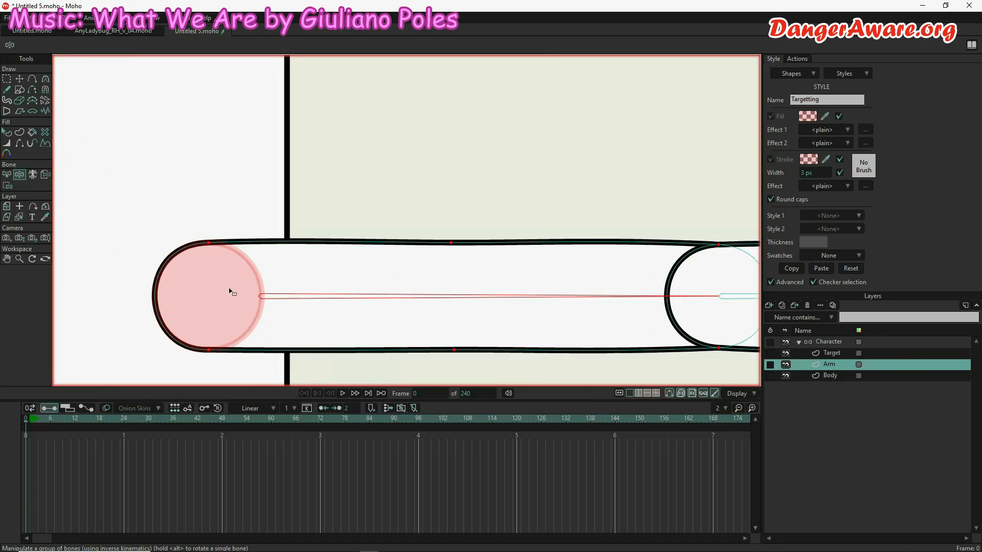
key(t)
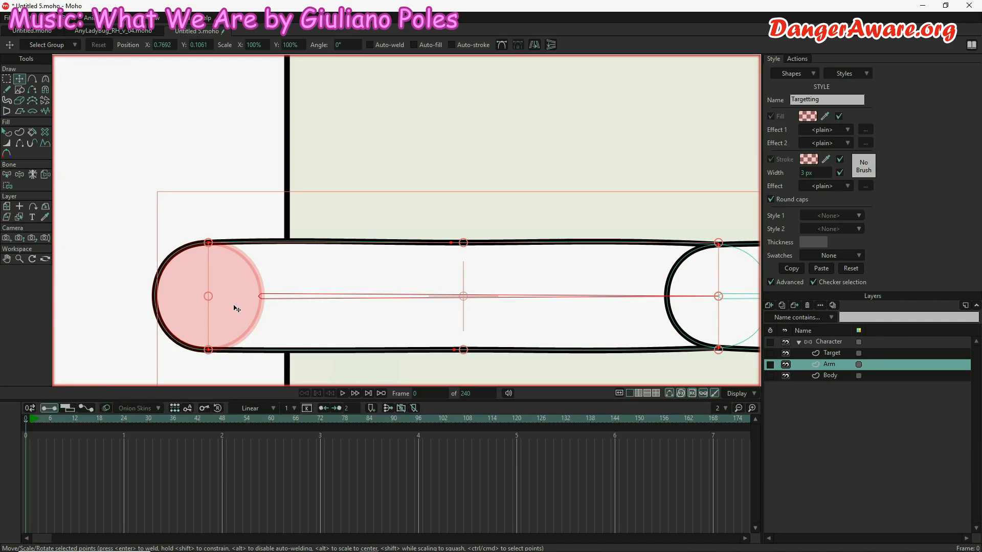
click(838, 356)
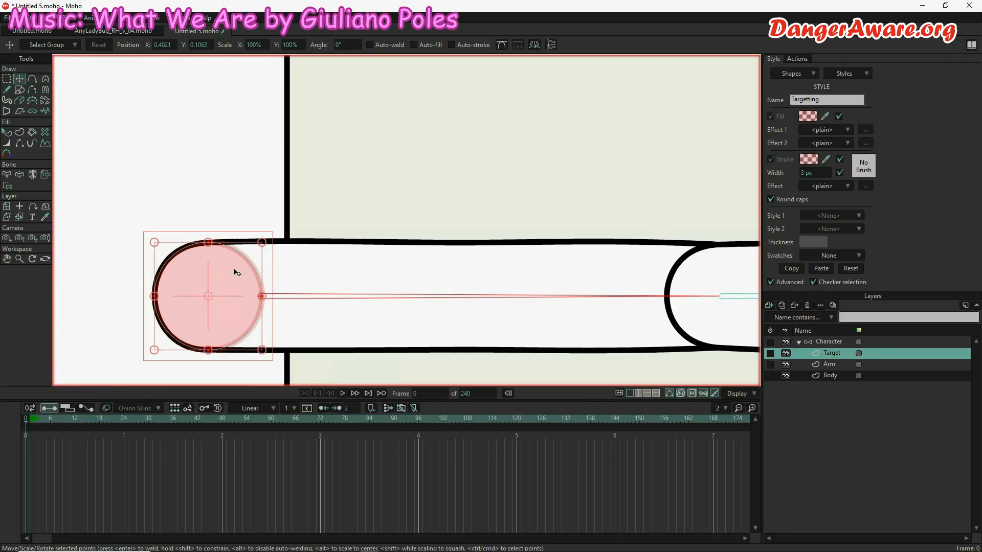
drag(237, 273, 290, 277)
Step: Centre the Target circle precisely on the upper arm bone's base, at X 0.4743, Y 0.1062
scroll(259, 302, up, 5)
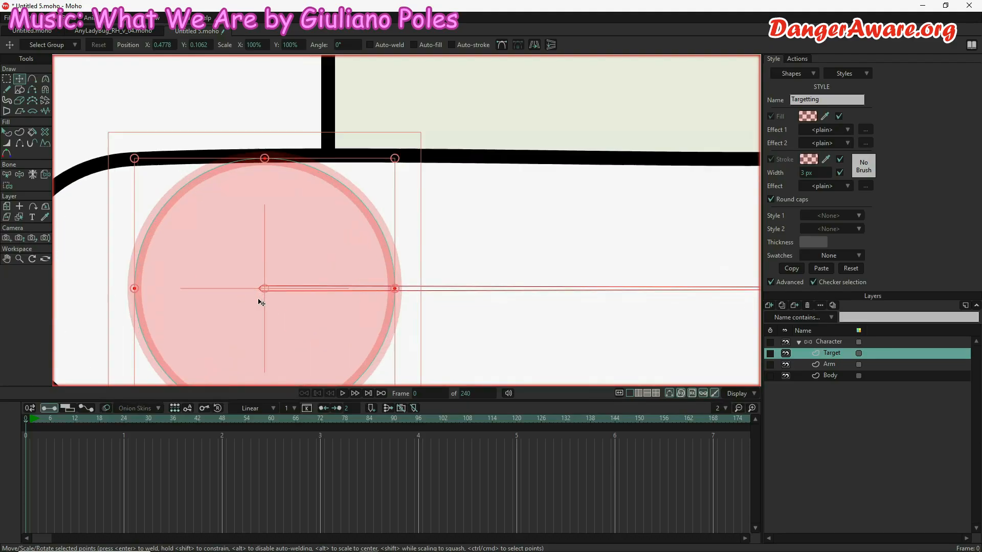
scroll(267, 279, up, 3)
scroll(252, 302, up, 2)
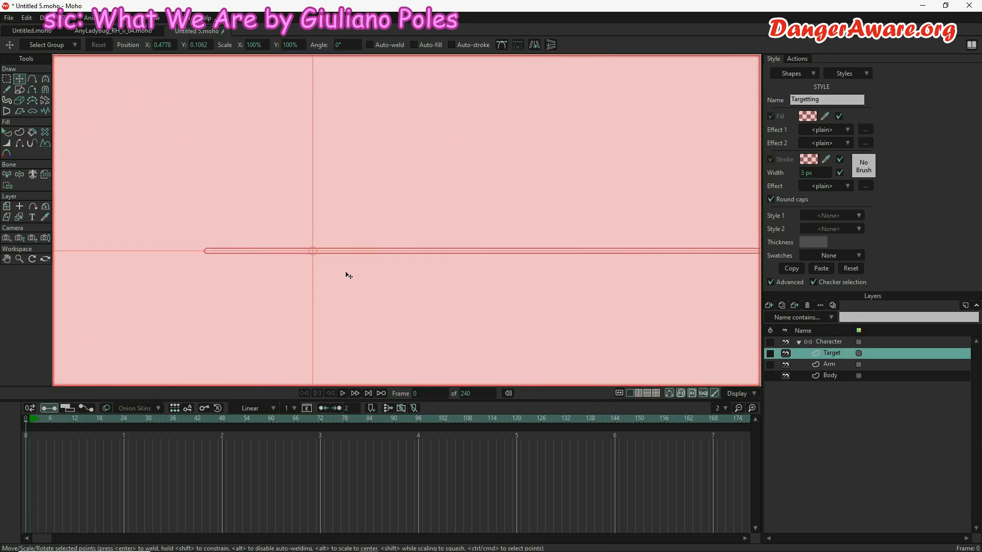
drag(353, 280, 240, 274)
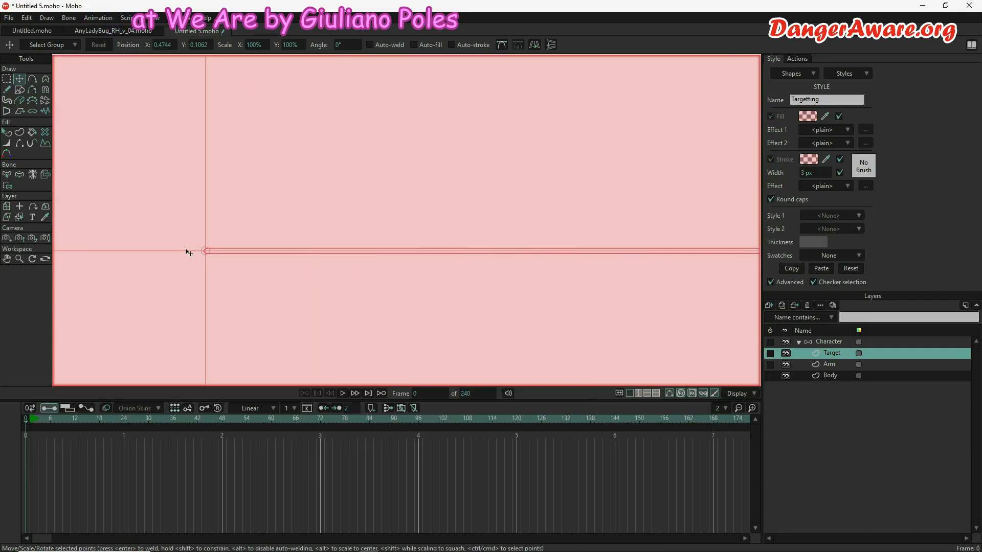
scroll(196, 256, up, 4)
scroll(200, 254, up, 10)
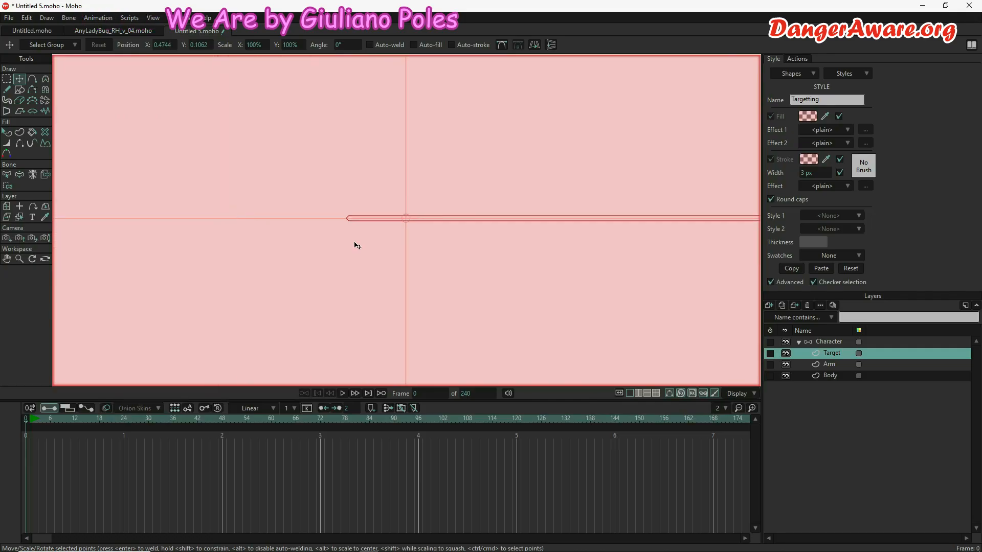
drag(445, 238, 383, 245)
click(383, 236)
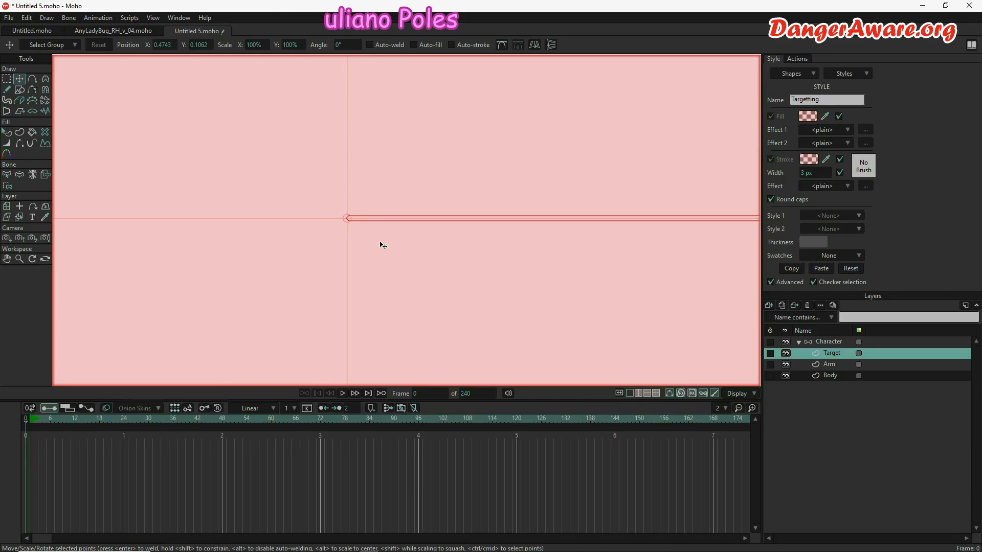
scroll(380, 243, down, 10)
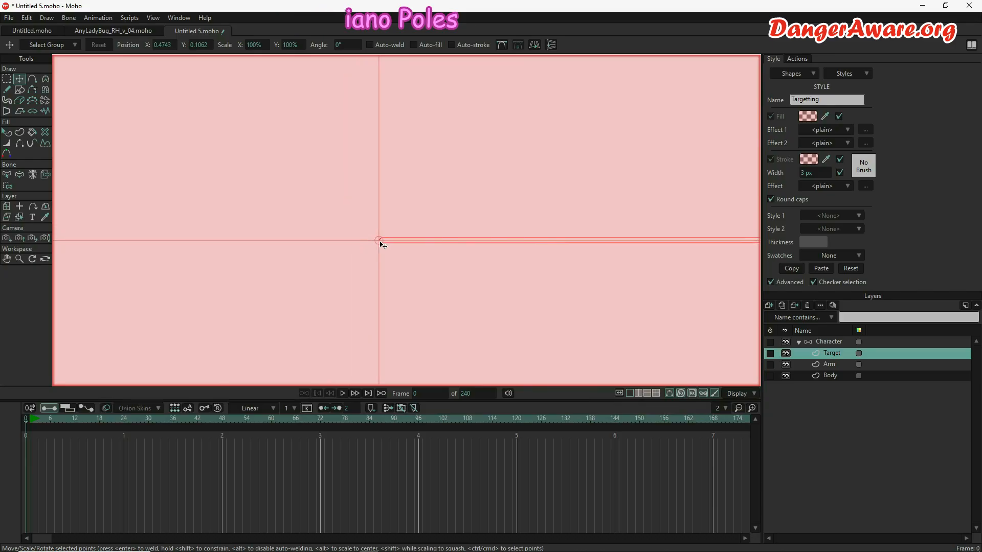
scroll(381, 244, down, 6)
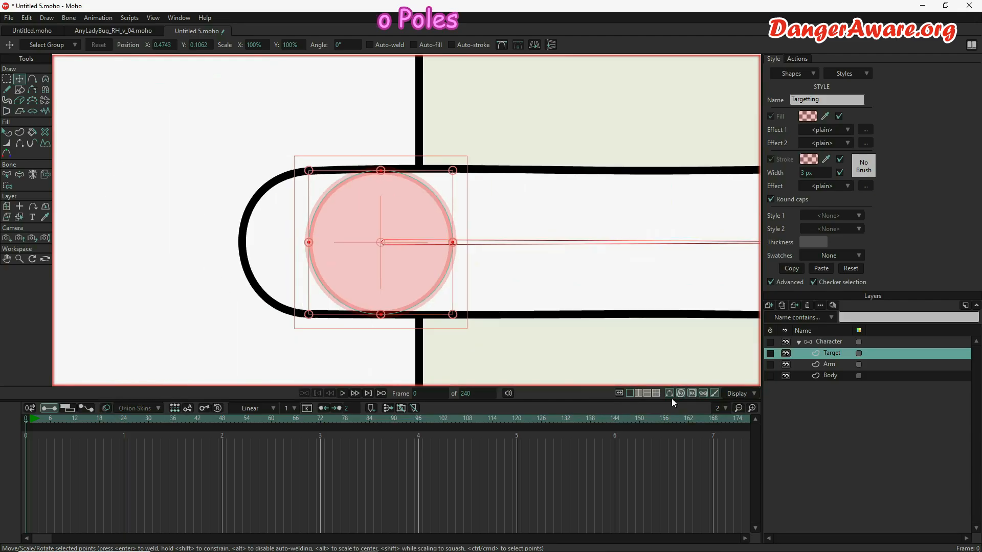
Step: Move the Arm layer's two shoulder end points to the Target circle's centre line, at about X 0.4749, Y 0.1061
click(829, 364)
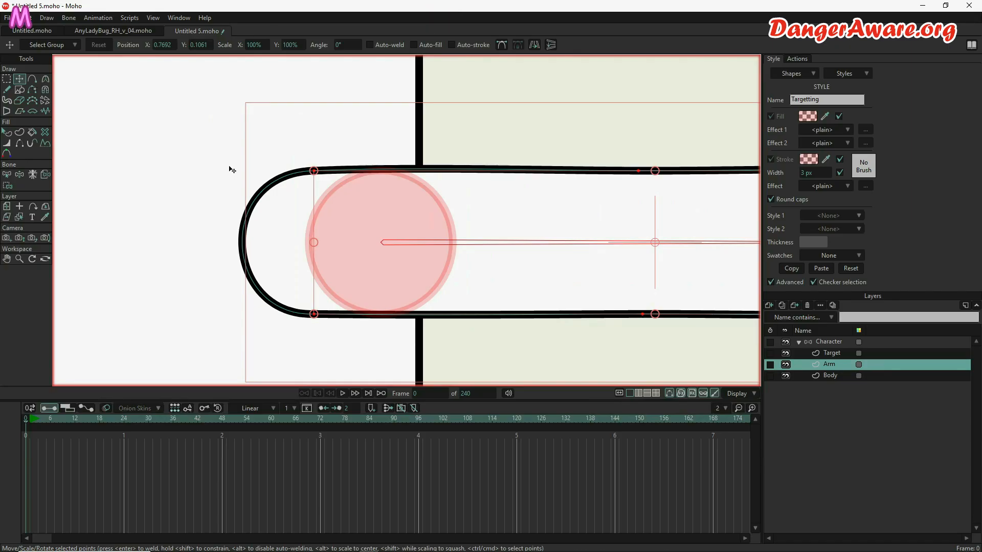
key(g)
drag(238, 120, 336, 352)
key(t)
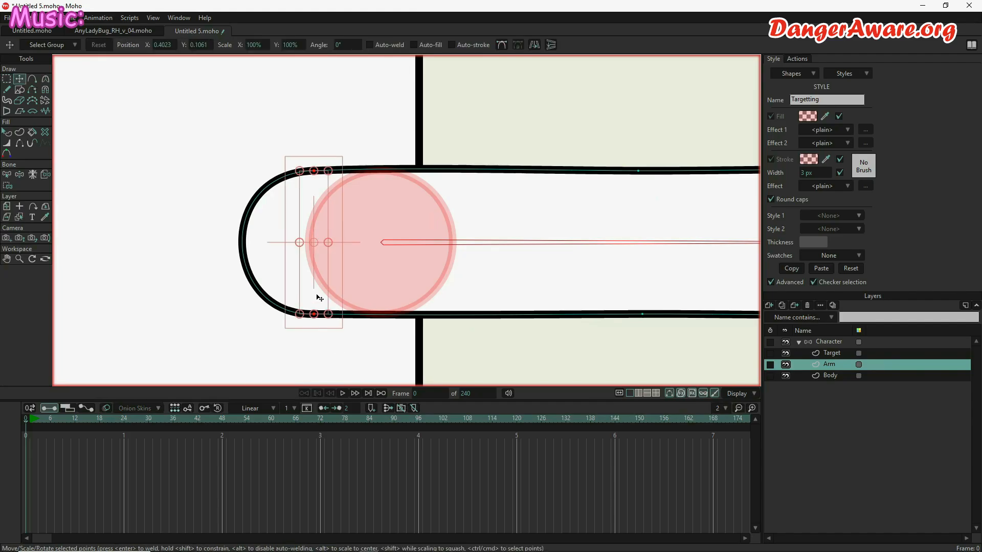
drag(319, 300, 383, 307)
Step: Hide the Target layer and pose the Character's body, upper arm and forearm with Manipulate Bones to test the shoulder and elbow joints
scroll(339, 284, down, 5)
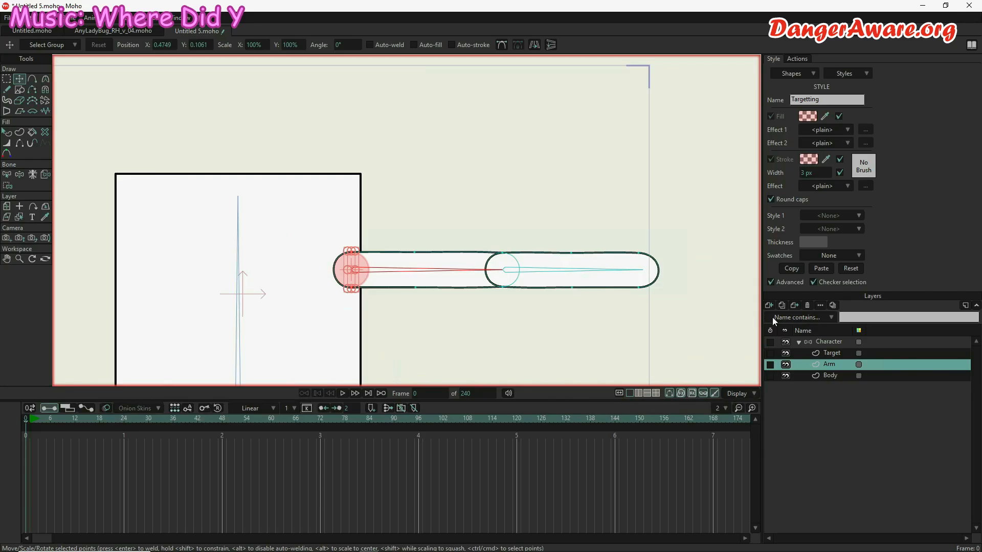
click(831, 346)
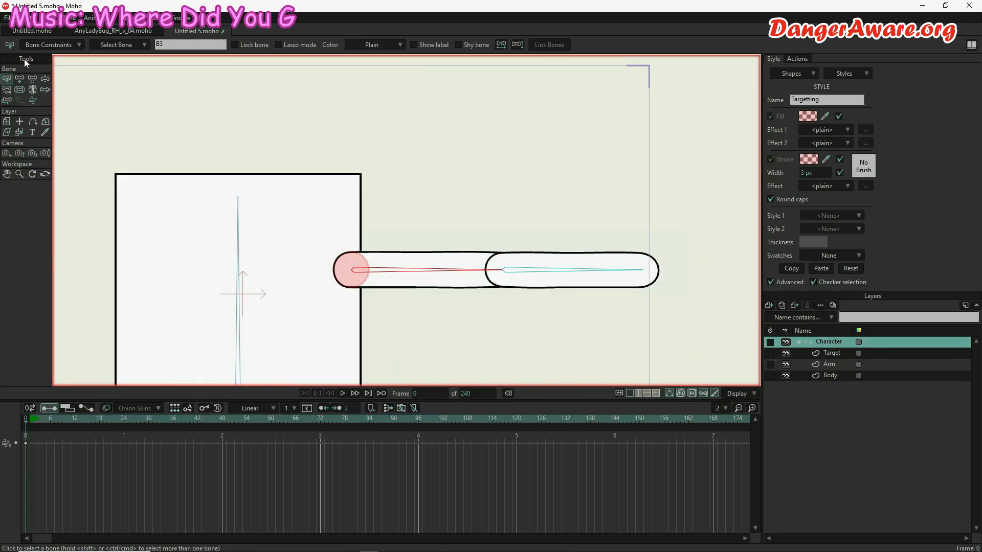
click(45, 79)
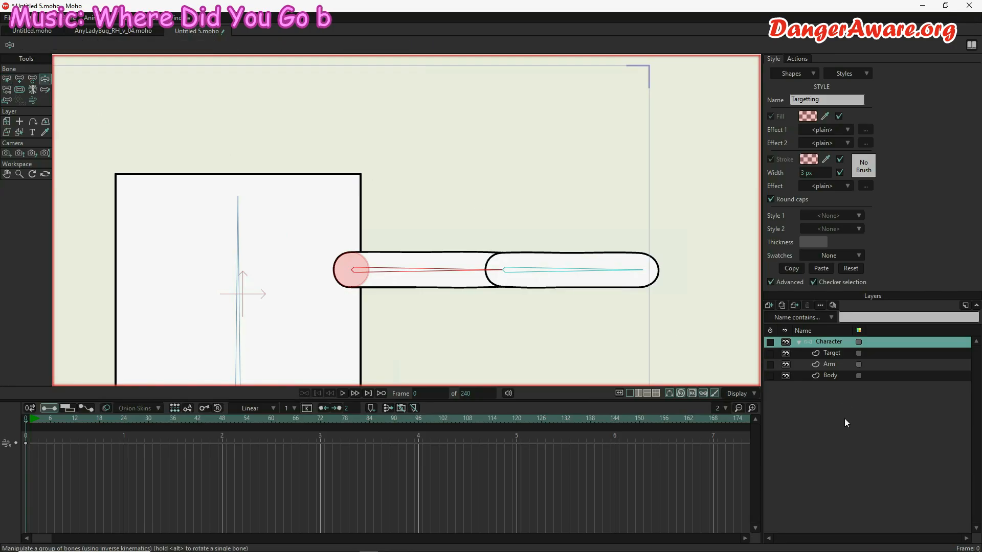
click(785, 353)
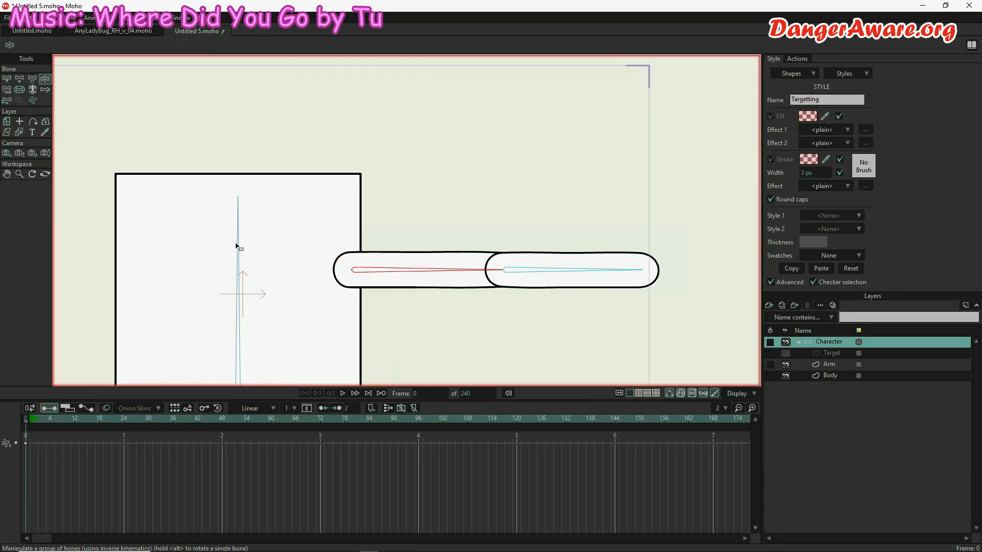
drag(450, 269, 520, 236)
drag(523, 270, 519, 103)
drag(410, 134, 607, 251)
drag(576, 220, 598, 205)
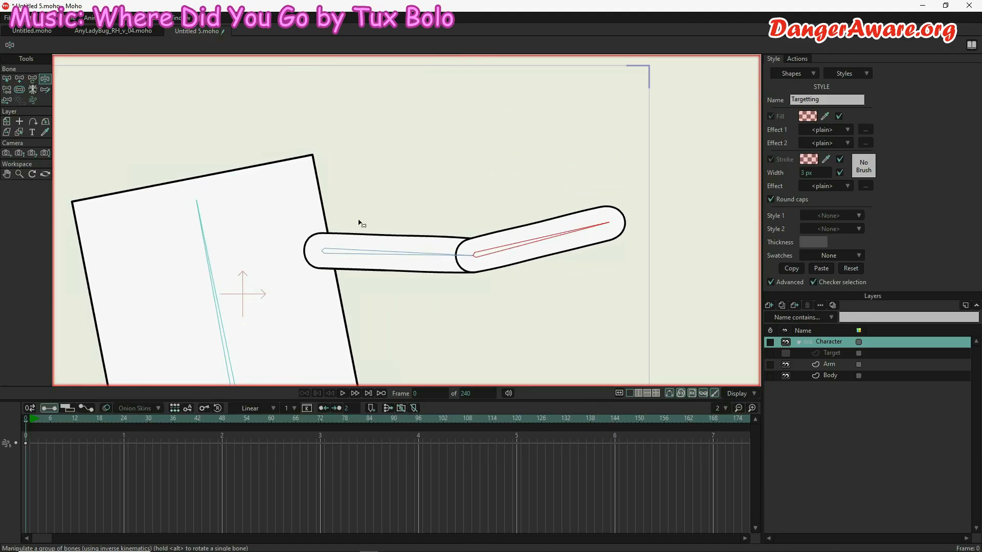
drag(517, 250, 421, 263)
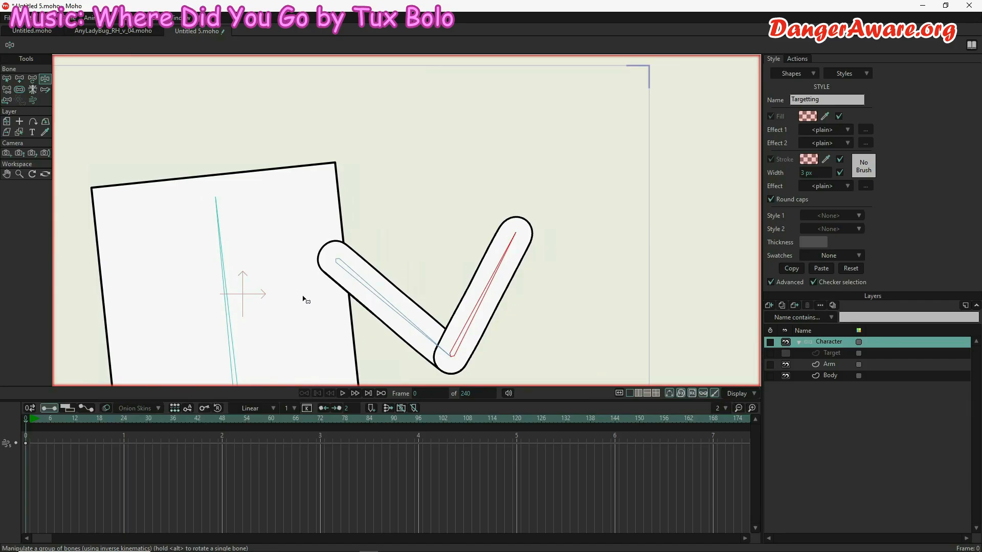
drag(444, 354, 480, 323)
drag(529, 230, 659, 260)
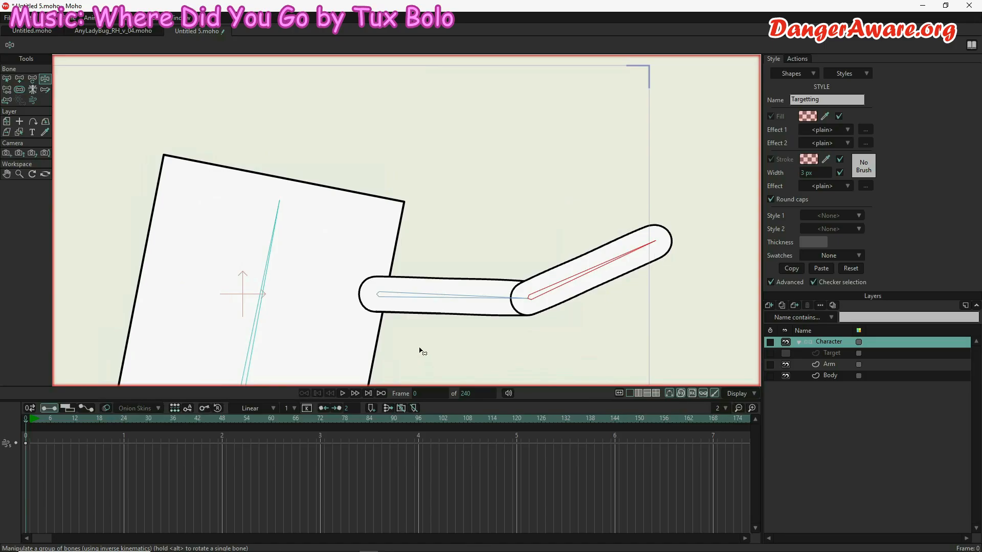
drag(415, 347, 395, 328)
drag(532, 263, 452, 293)
drag(369, 248, 340, 250)
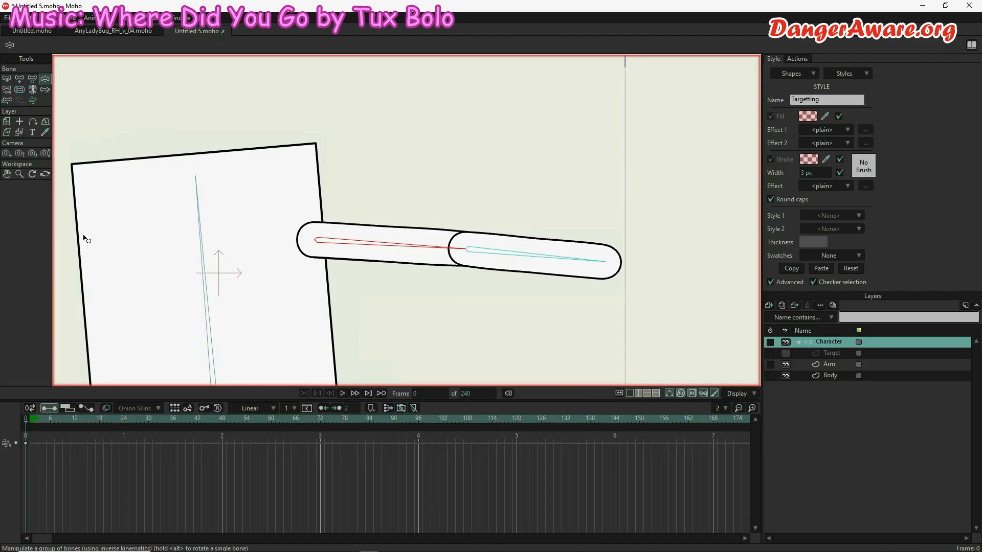
Step: Add a pin bone at the upper arm bone's base in the shoulder, parented to the body bone
click(7, 79)
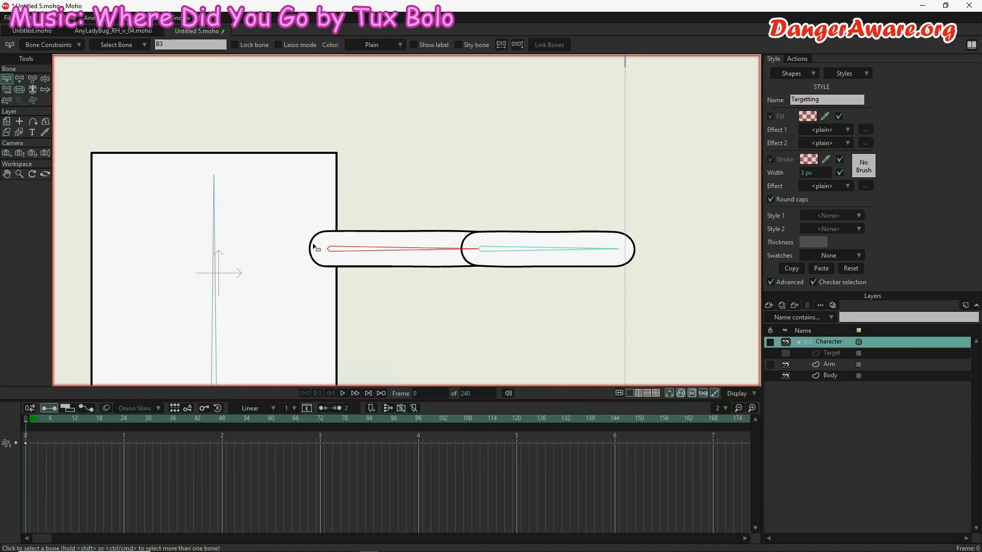
click(214, 241)
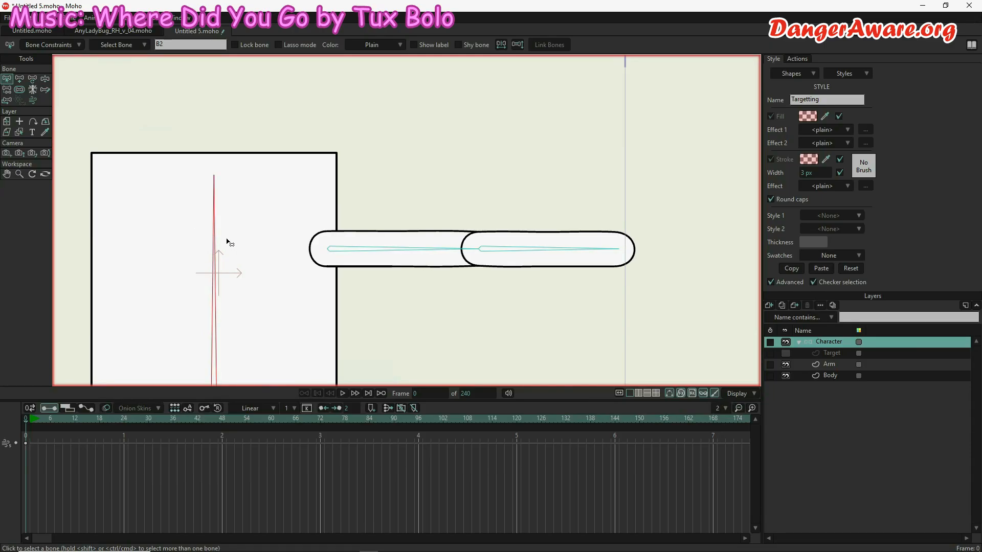
key(a)
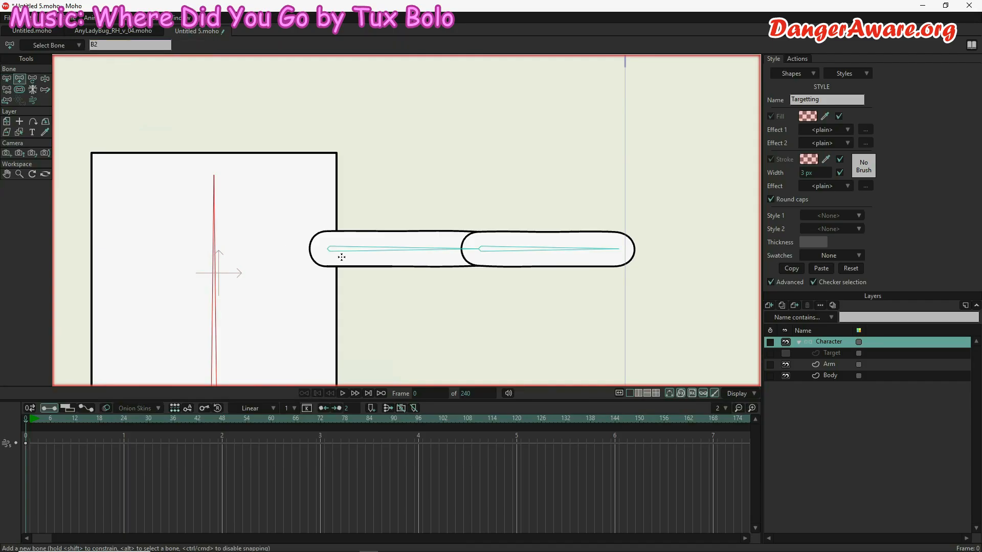
scroll(342, 257, up, 5)
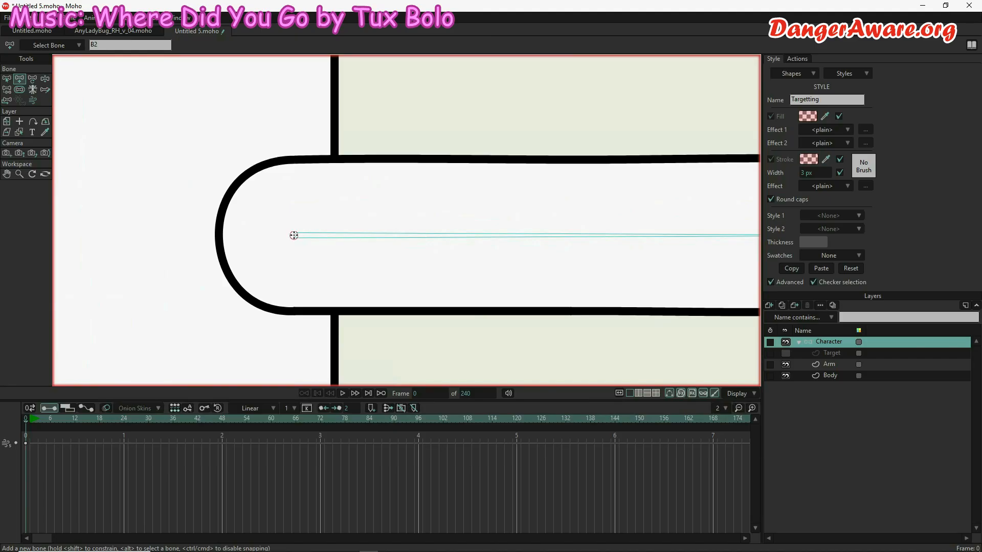
scroll(258, 247, down, 4)
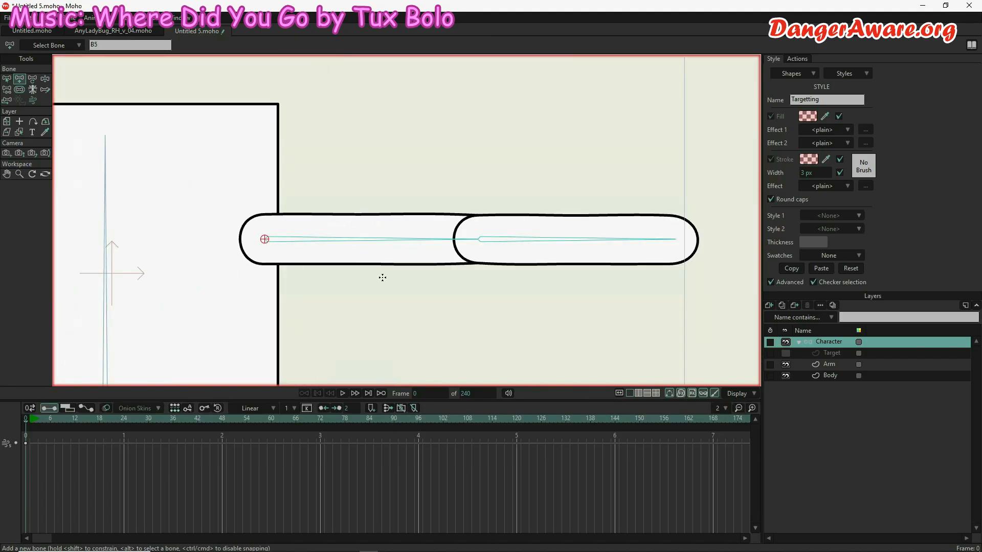
Step: Add a pin bone at the elbow where the two arm bones meet, parented to the upper arm bone
key(b)
click(421, 240)
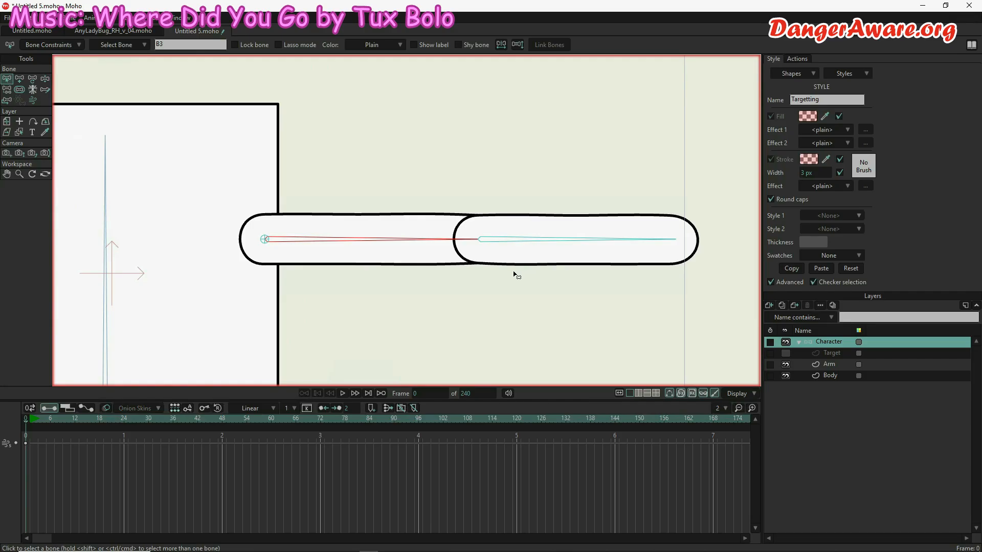
key(a)
scroll(473, 243, up, 3)
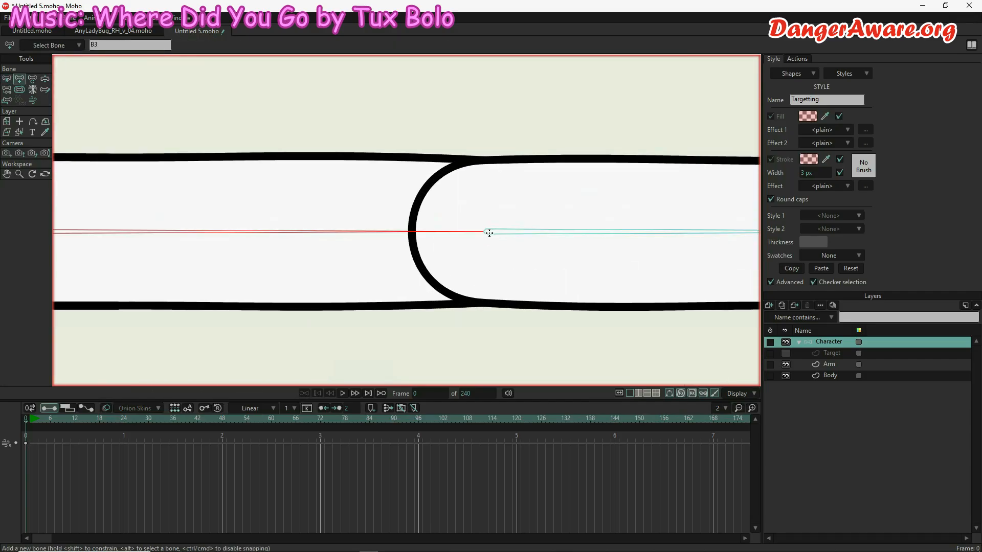
click(483, 232)
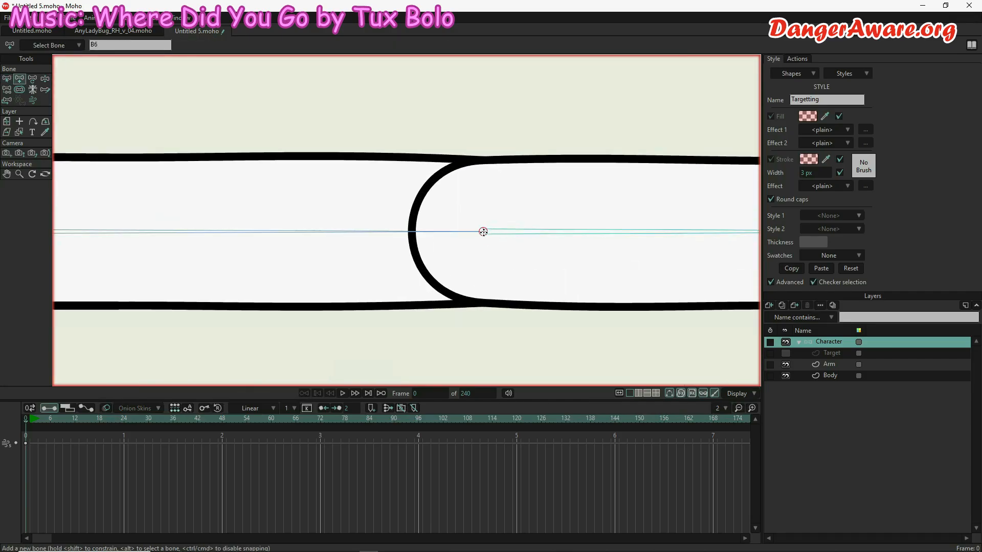
Step: Draw a short vertical bone upward from the elbow pin bone and another from the shoulder pin bone
scroll(494, 255, down, 3)
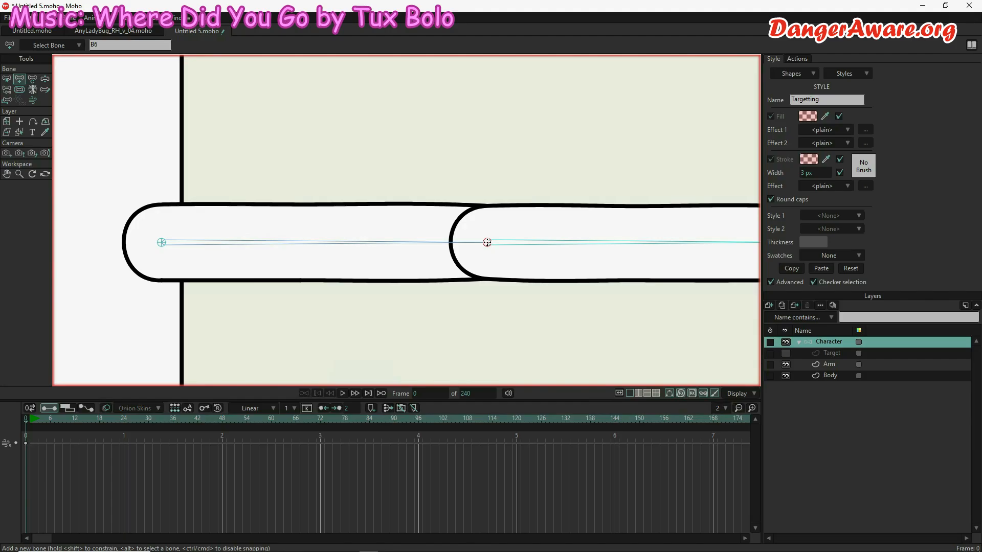
drag(487, 242, 488, 189)
key(b)
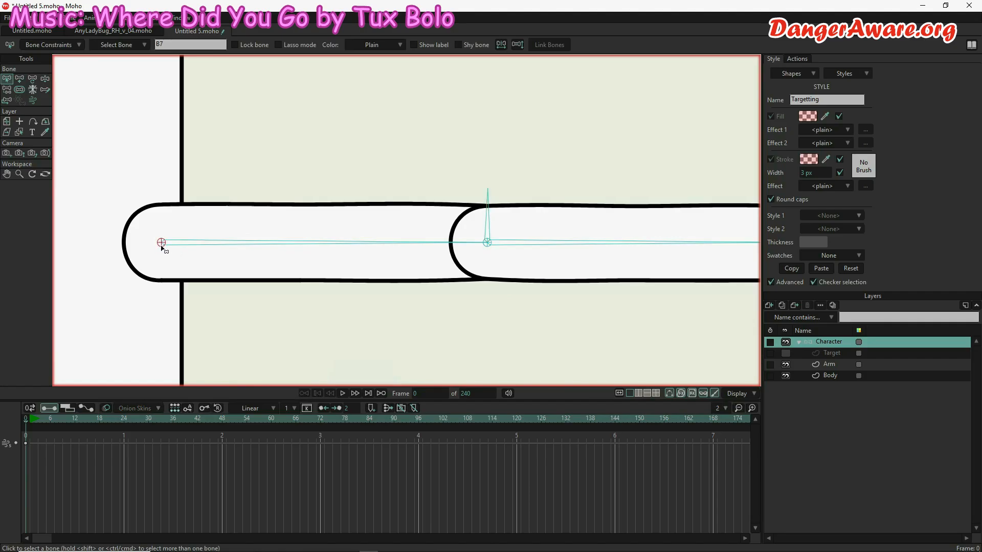
key(a)
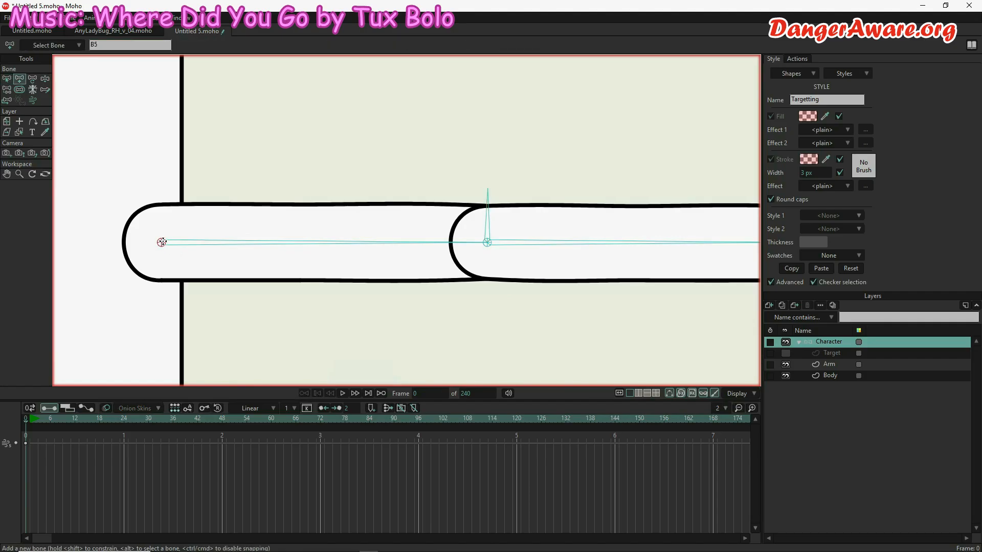
drag(161, 242, 154, 181)
Step: Adjust the elbow's vertical bone to a length of about 0.11 at a 90° angle
click(33, 78)
click(490, 219)
mouse_move(491, 211)
mouse_down()
mouse_move(456, 210)
mouse_move(517, 207)
mouse_move(451, 197)
mouse_move(486, 198)
mouse_up()
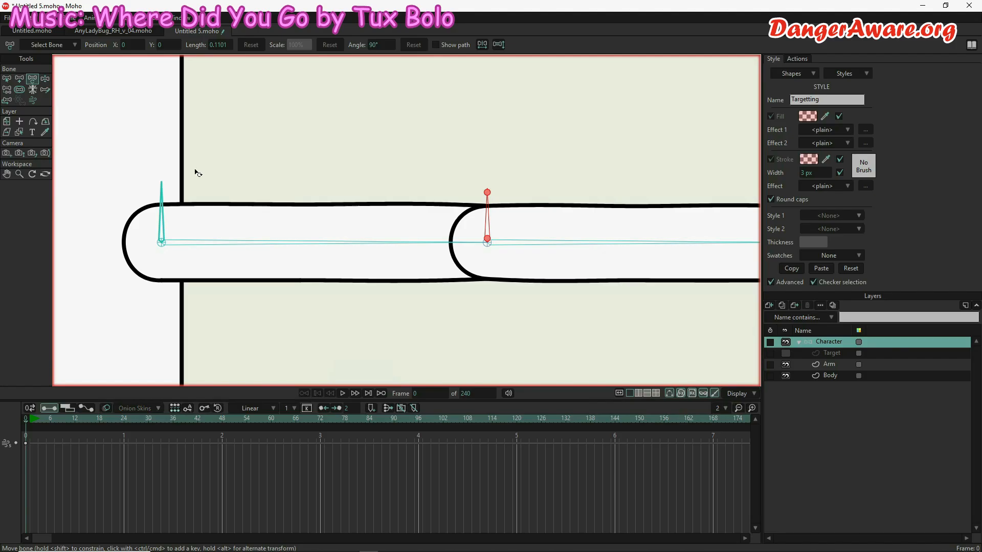
Step: Select all of the arm's bones, including the pins and vertical bones, and set their bone strength to 0
scroll(186, 158, down, 2)
drag(143, 154, 529, 288)
key(b)
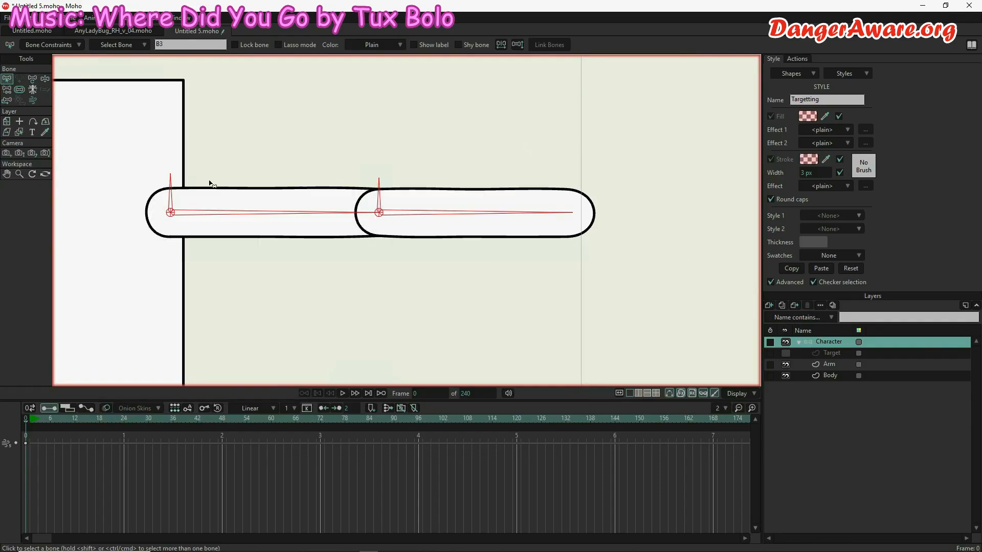
click(19, 89)
click(147, 45)
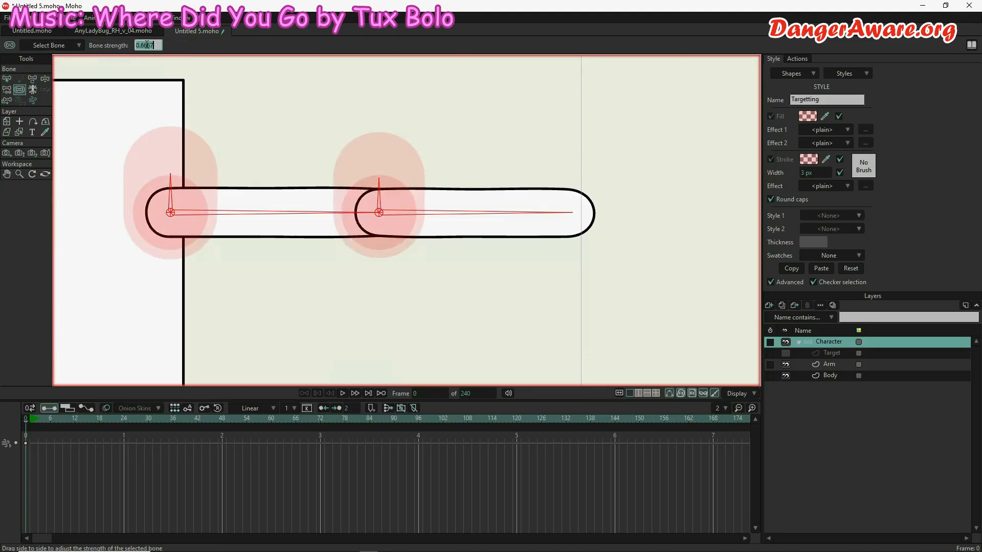
text(0)
key(Return)
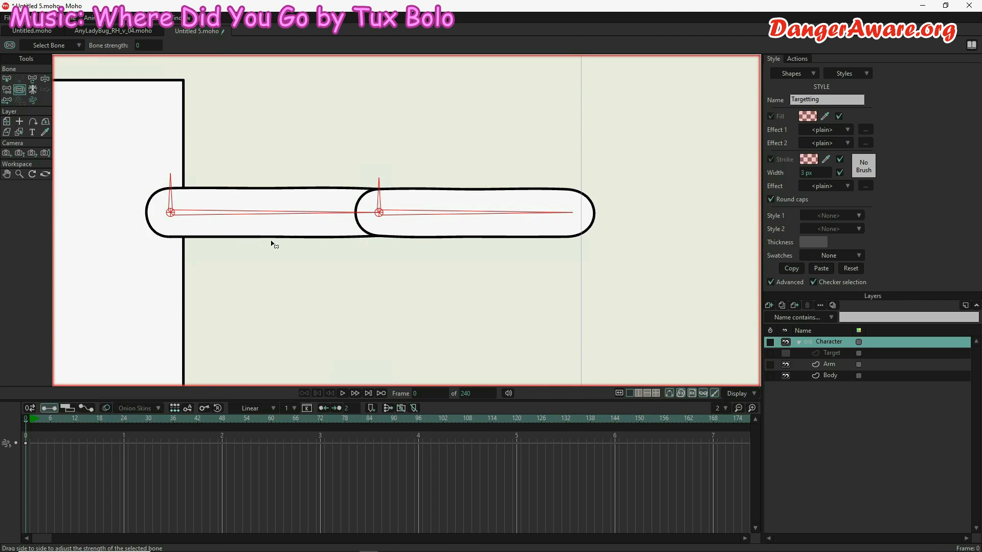
Step: Check the parenting of the elbow's pin bone and vertical bone with the Reparent Bone tool
key(b)
click(380, 213)
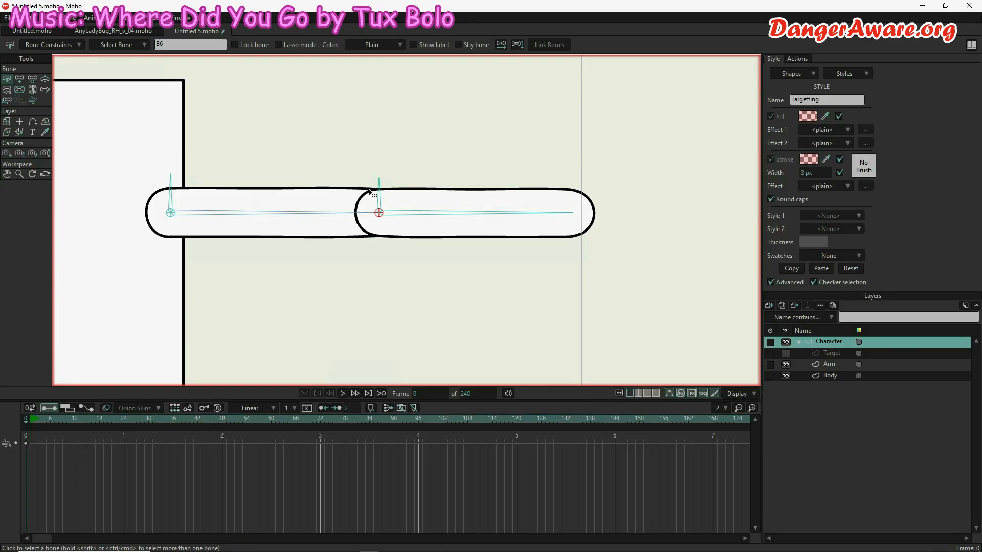
key(p)
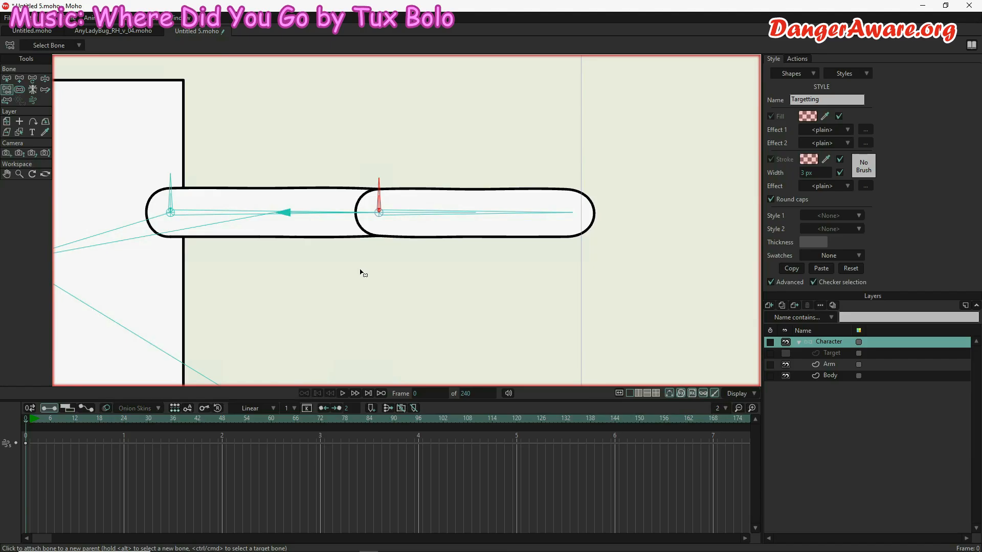
Step: Enable angle constraints on both short vertical bones at the elbow and shoulder, and narrow their minimum and maximum angles
key(b)
click(383, 183)
click(379, 189)
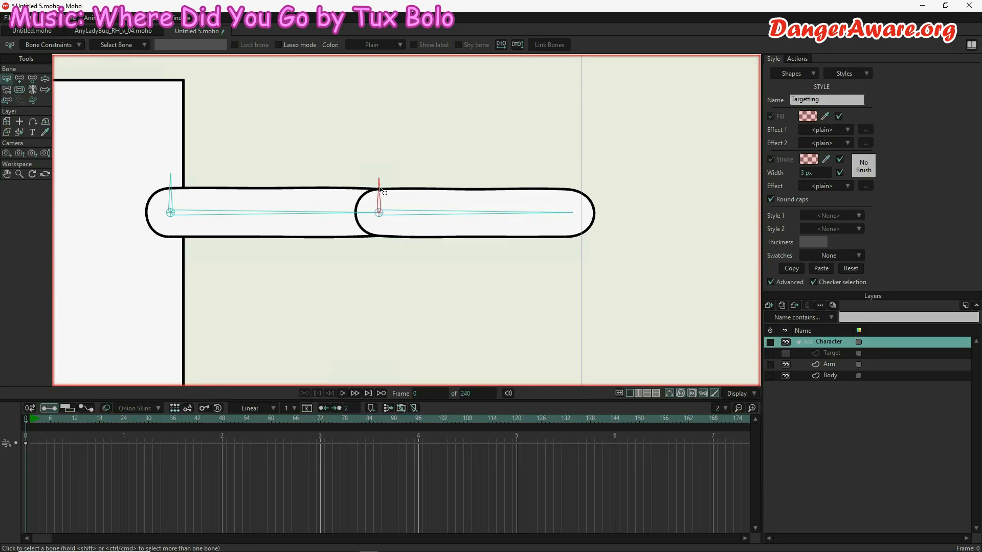
shift+click(170, 189)
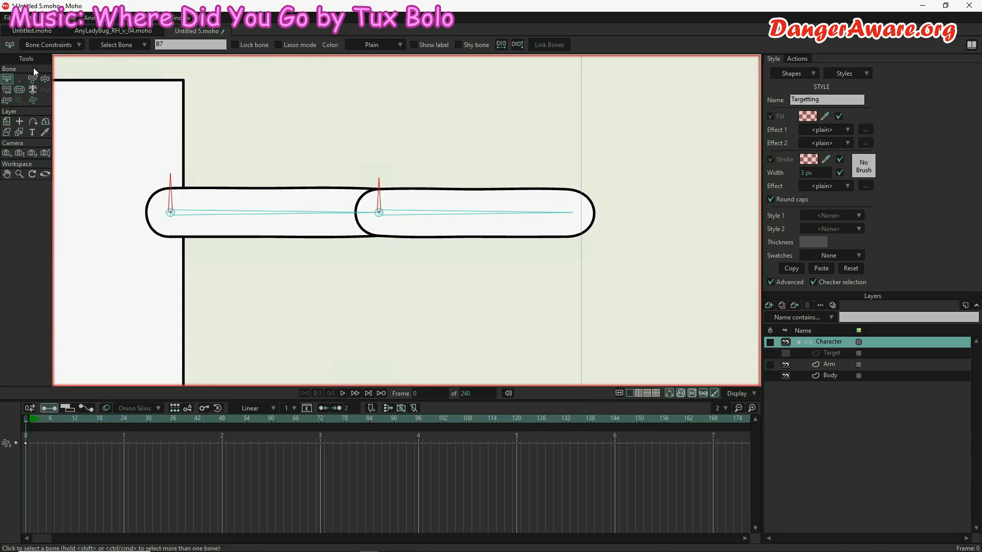
click(40, 46)
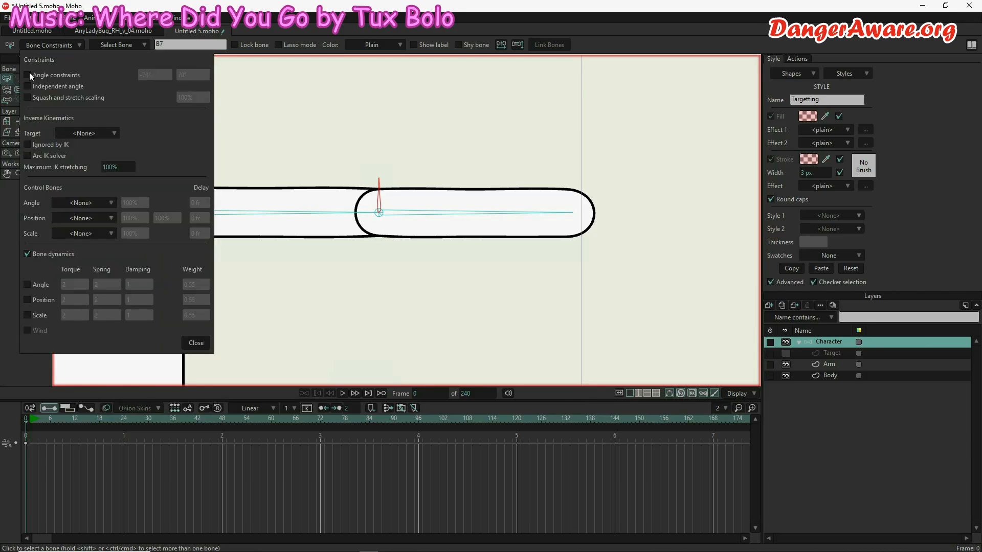
click(28, 75)
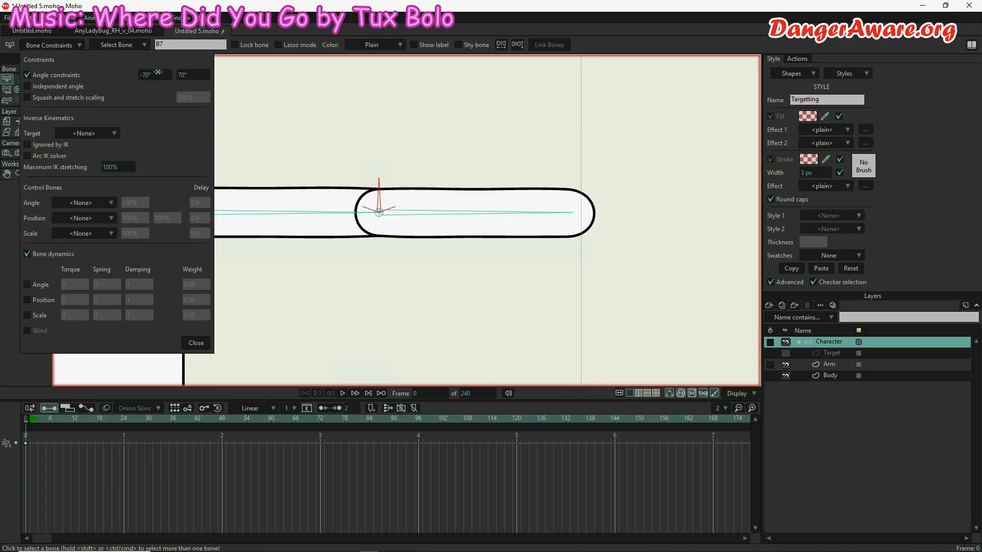
click(154, 74)
click(193, 77)
click(196, 346)
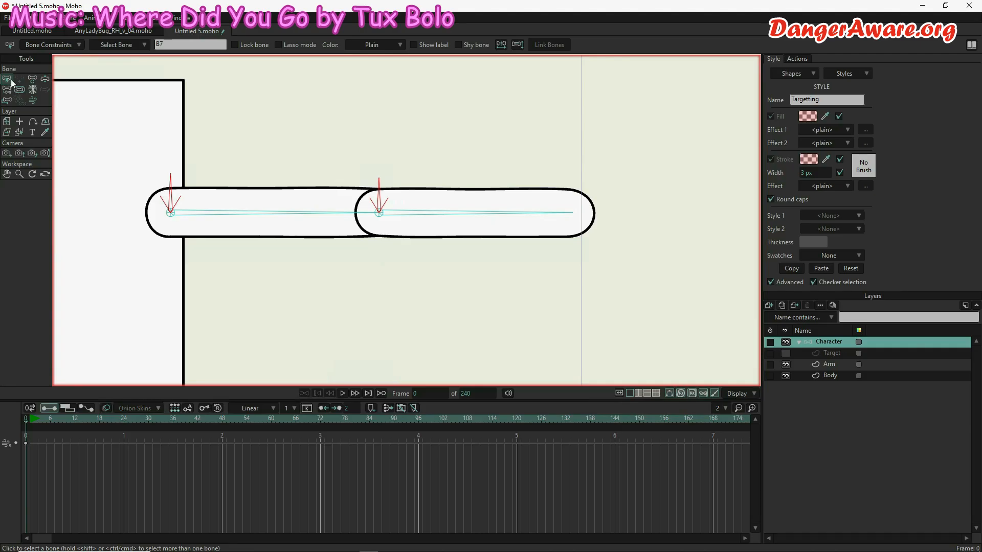
Step: Name the upper arm bone Bicep
click(204, 137)
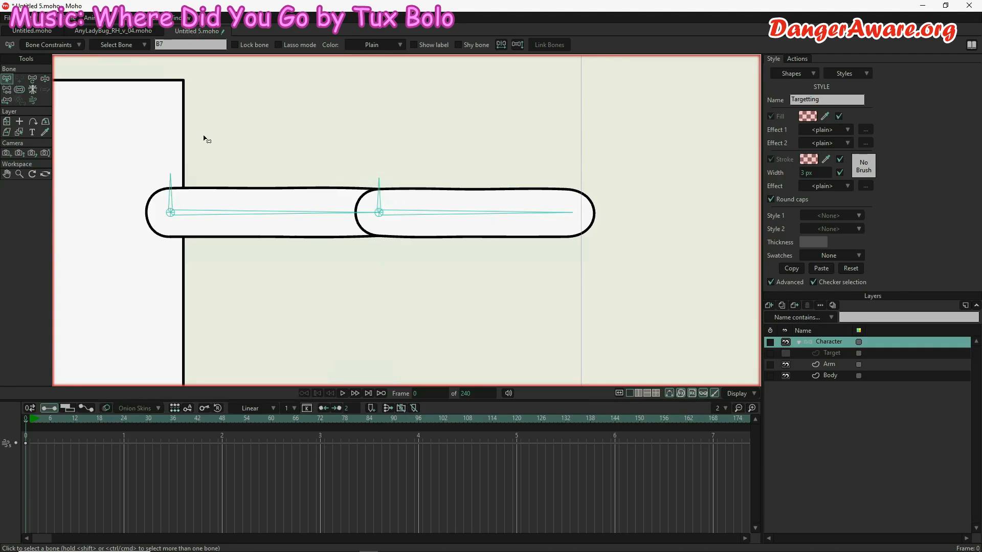
click(172, 188)
click(235, 217)
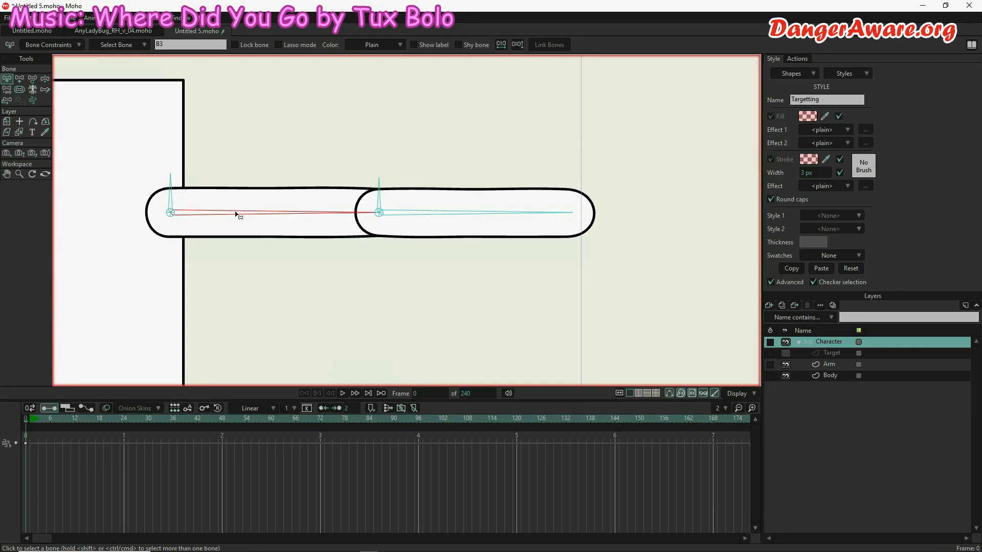
click(186, 45)
Step: Name the shoulder's short vertical bone BicepsStretch
click(170, 193)
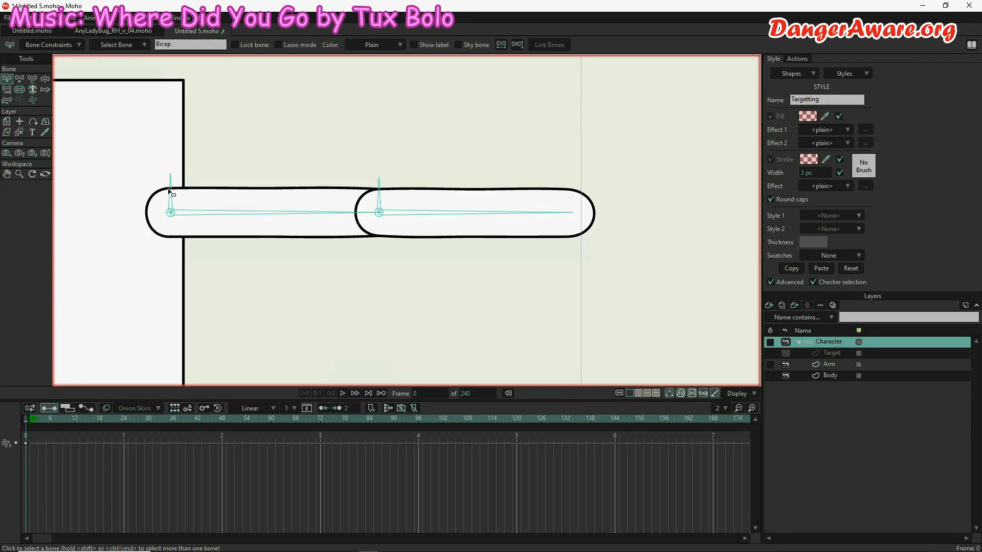
click(192, 44)
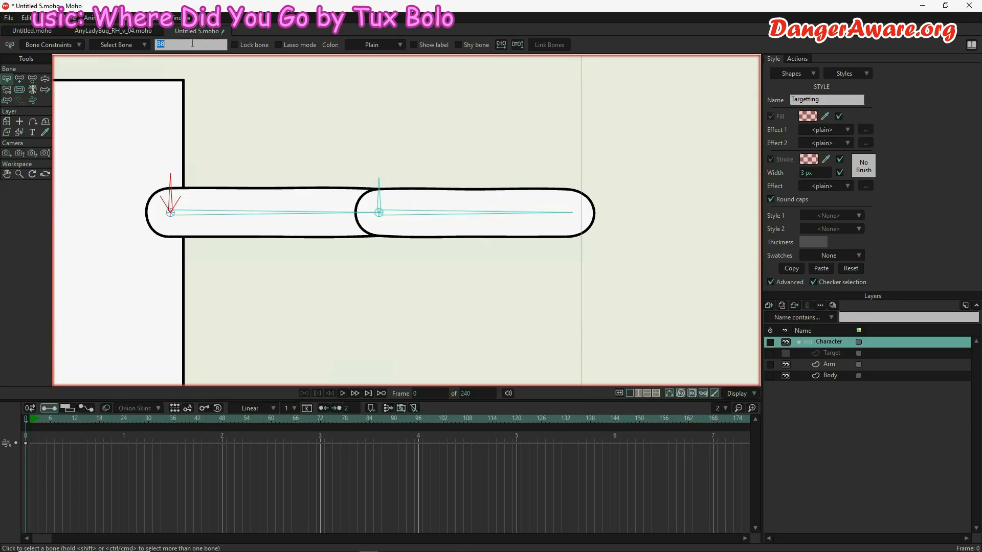
text(BicepsStr)
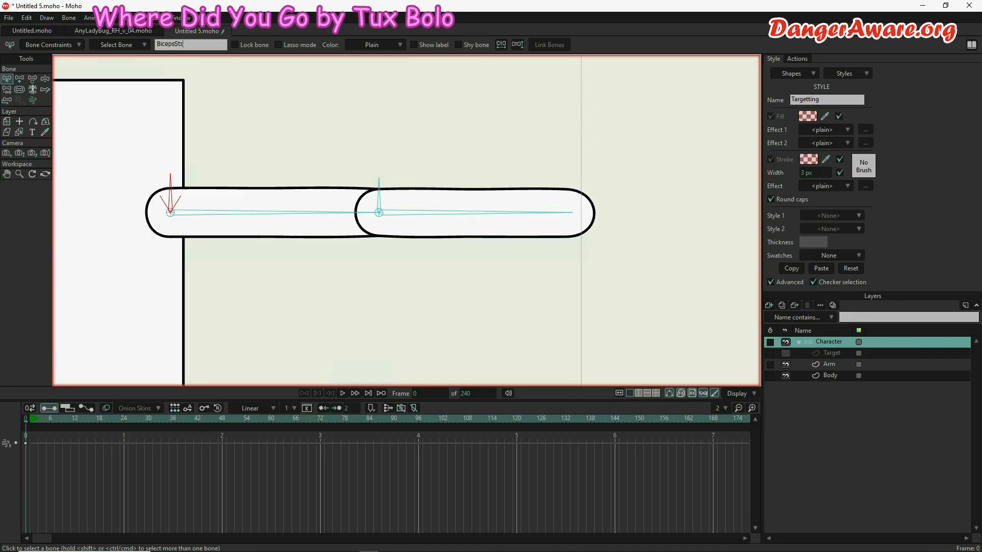
text(etch)
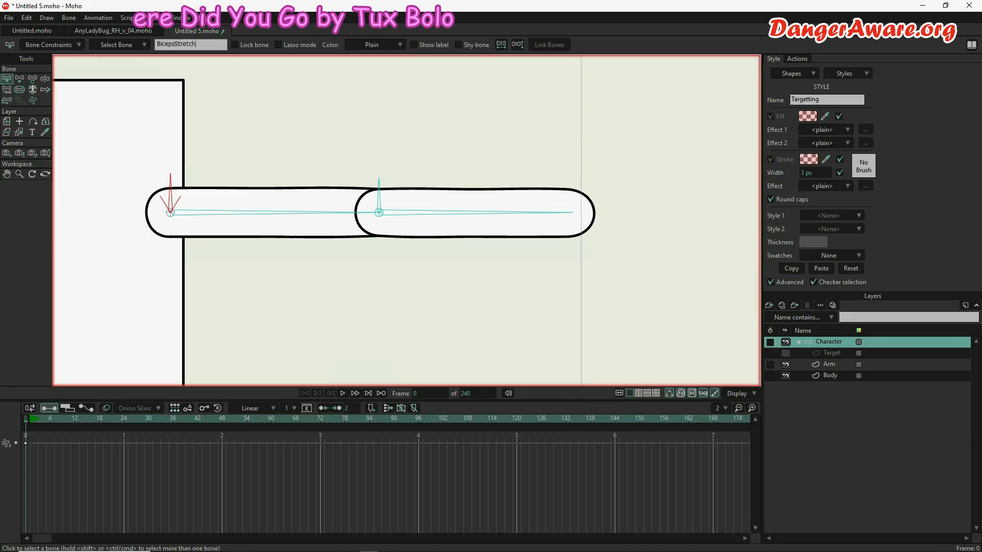
Step: Rename the upper arm bone as Biceps
click(227, 214)
click(183, 44)
text(Biceps)
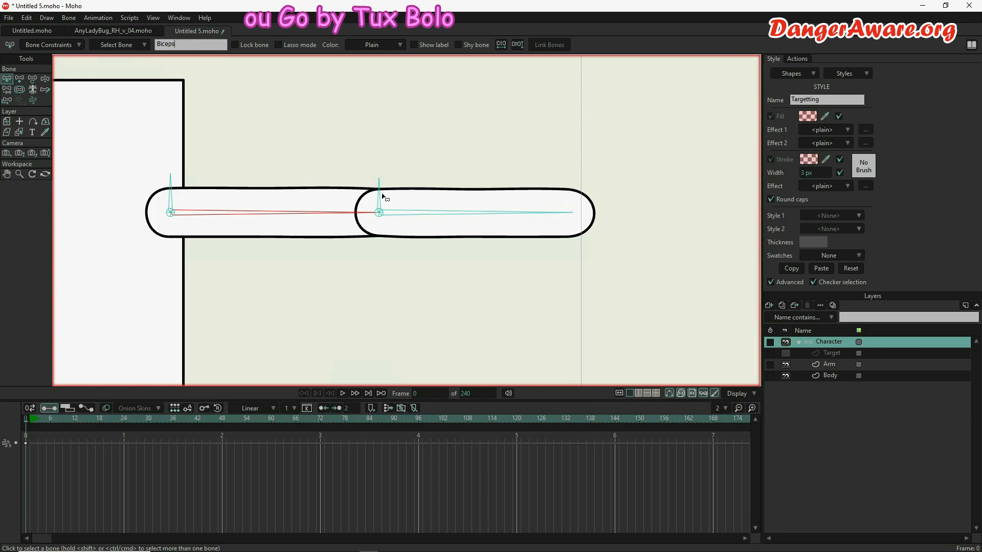
Step: Name the forearm bone Fore and select the elbow's short vertical bone
click(414, 220)
click(418, 217)
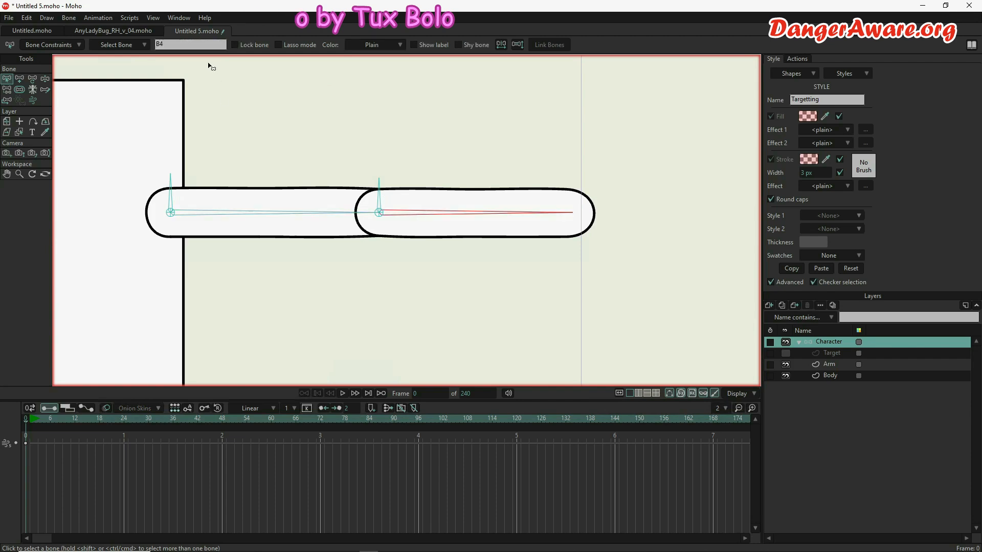
click(202, 45)
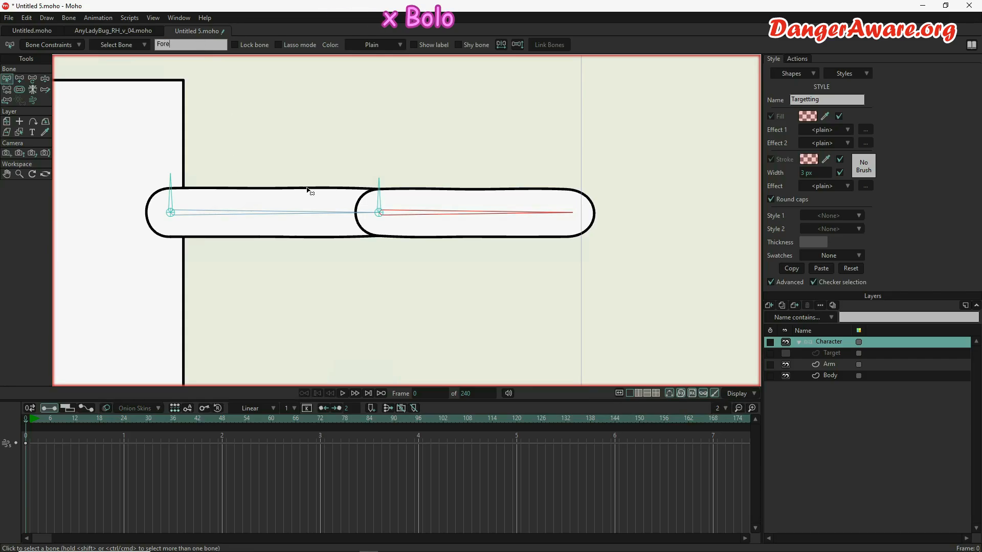
click(379, 191)
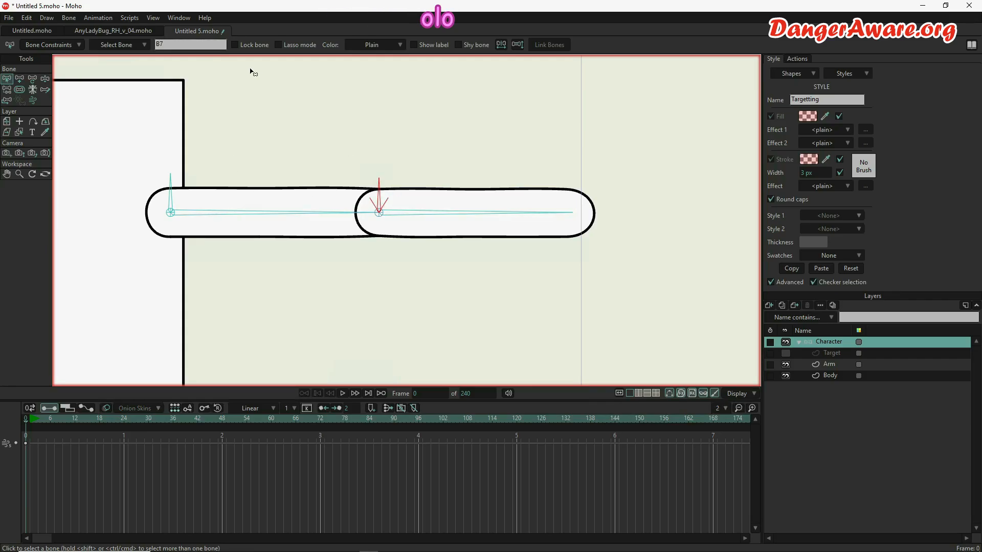
Step: Rename the small control bone at the elbow to ForeStretch and create a smart bone action with the same name
click(219, 46)
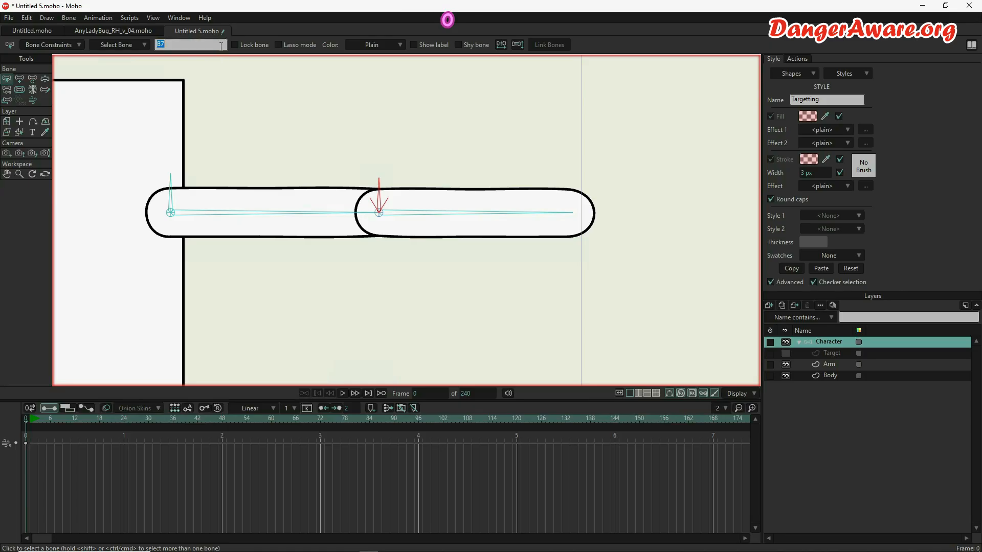
text(ForeS)
text(tretch)
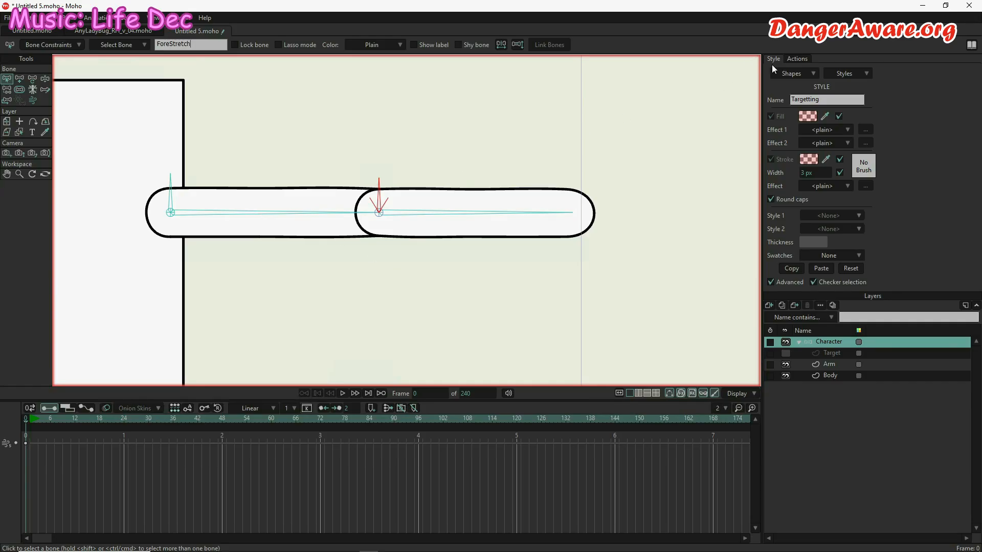
click(788, 60)
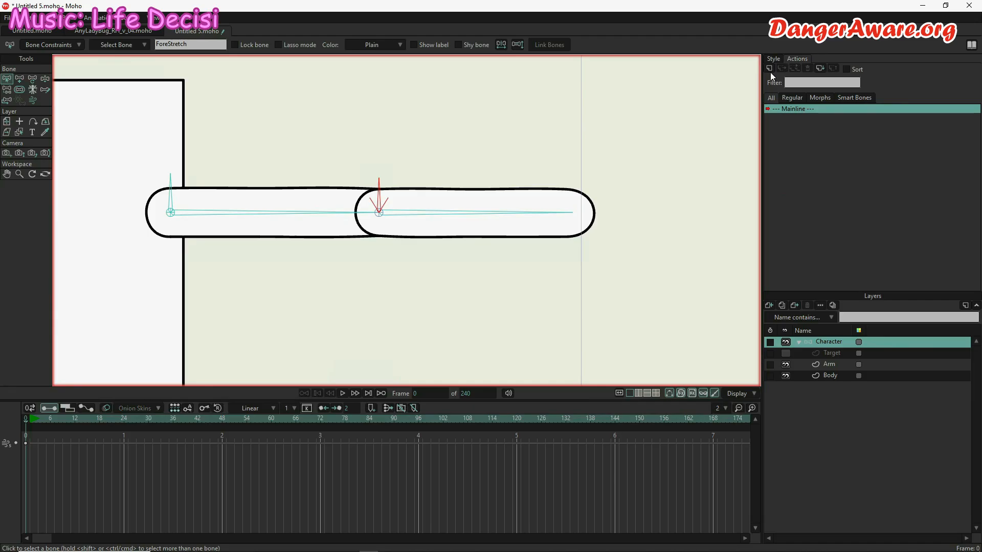
click(770, 68)
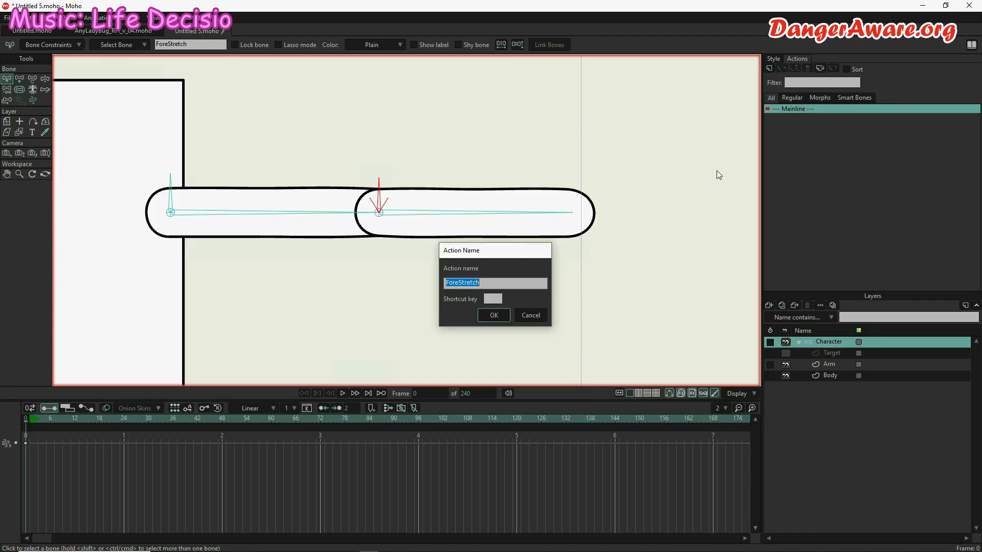
click(494, 315)
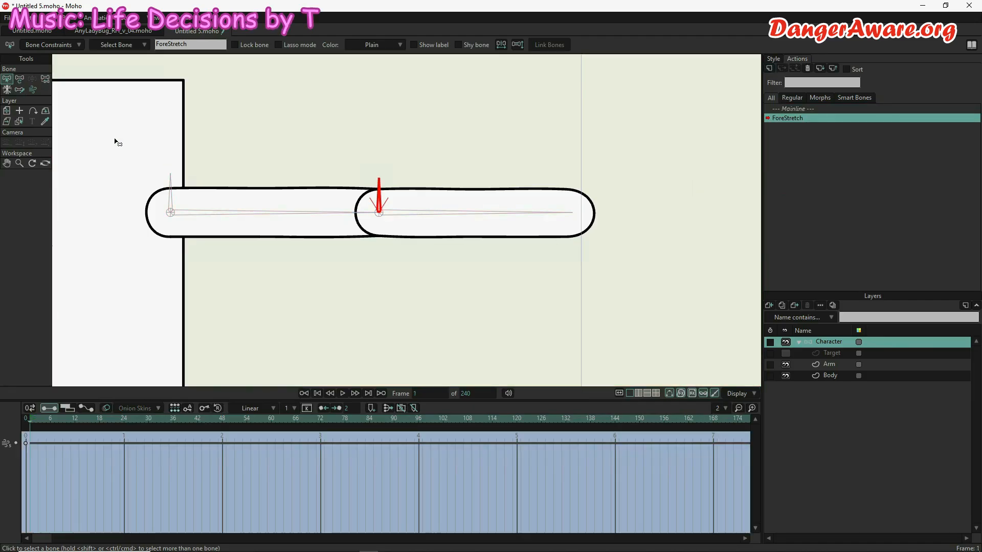
Step: Key the ForeStretch control bone in its action, rotated to its 122° limit on frame 1 and its 58° limit on frame 65
click(20, 79)
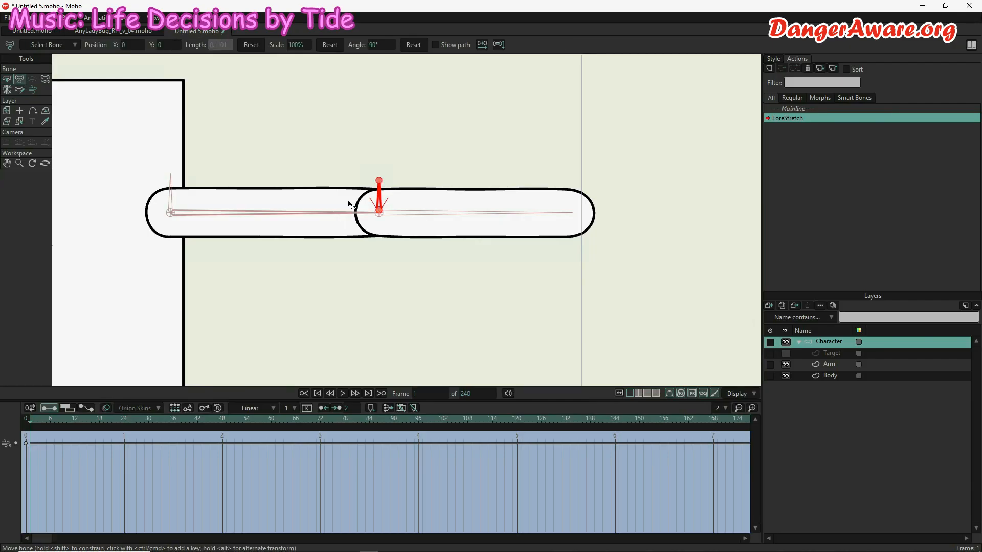
drag(381, 194, 338, 201)
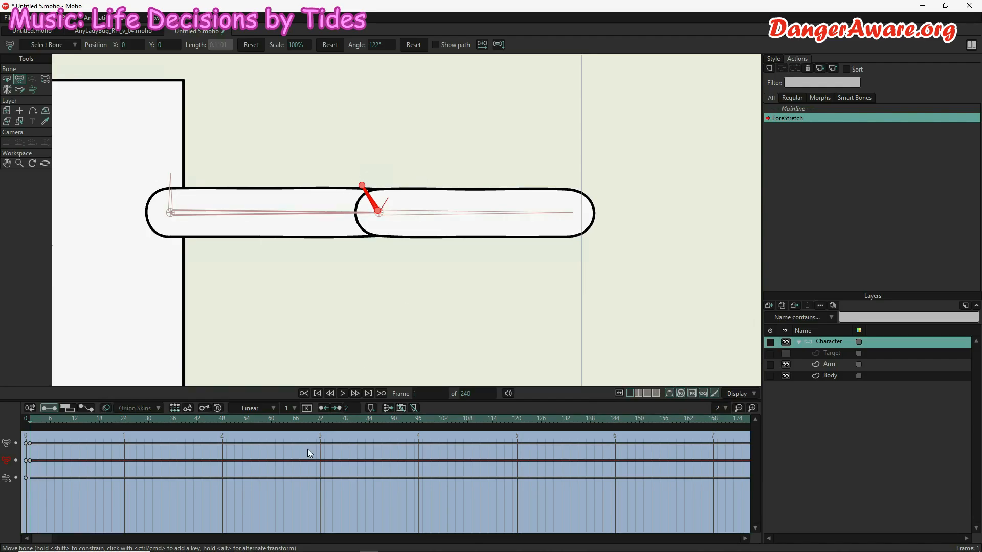
click(294, 420)
drag(365, 198, 439, 207)
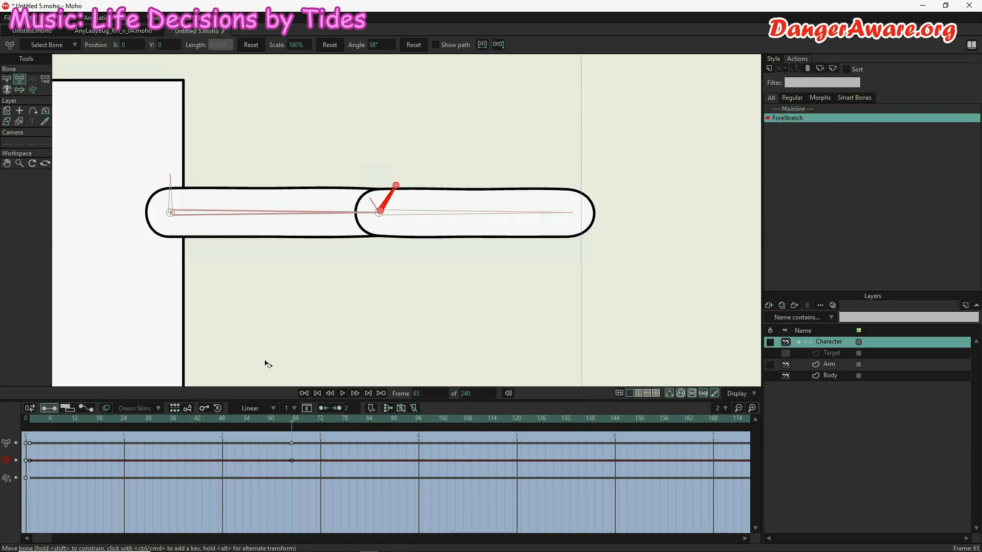
Step: Scale the forearm bone to 125% on frame 65 of the ForeStretch action
click(499, 212)
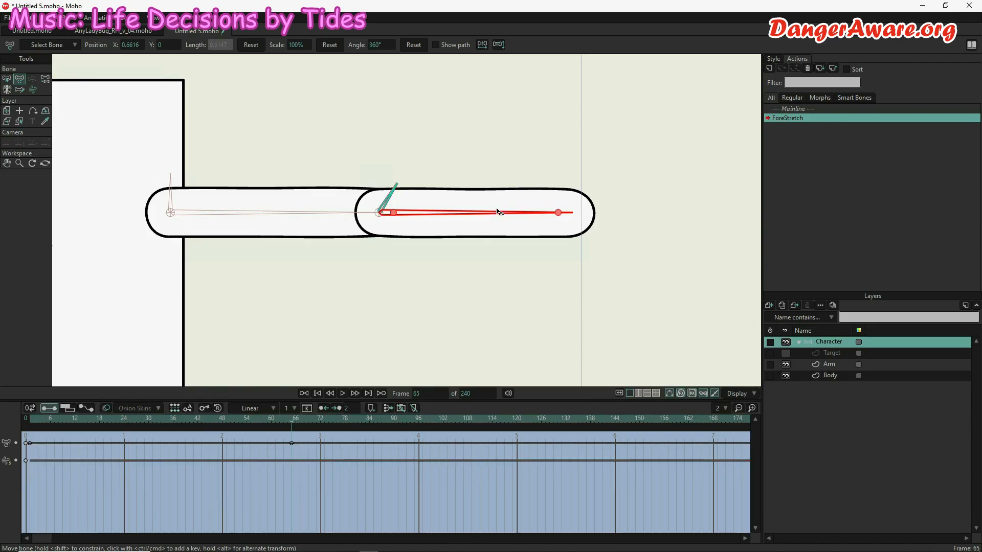
click(293, 44)
text(125)
key(Return)
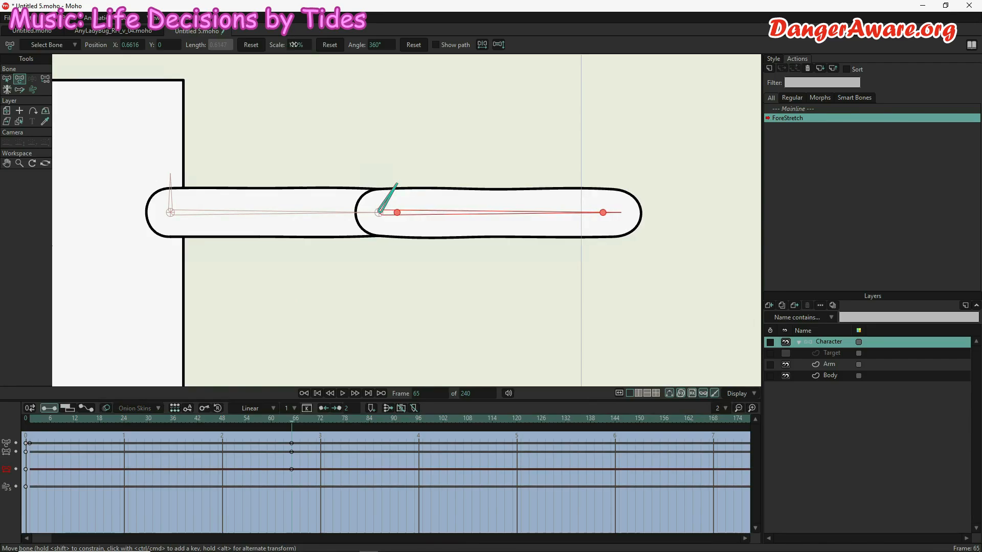
Step: Scale the forearm bone to 25% on frame 1 and reset its scale to 100% on frame 33
click(30, 422)
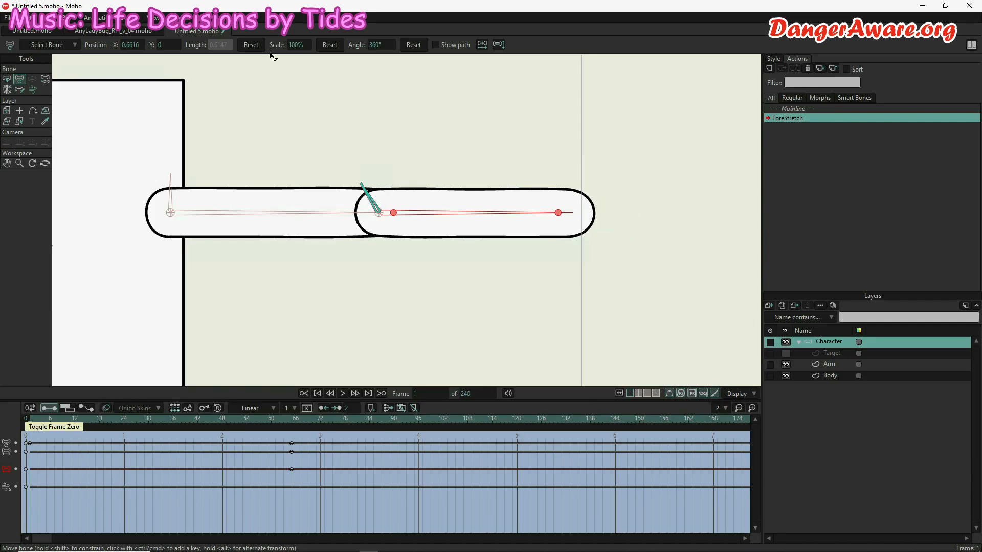
click(301, 45)
text(25)
key(Return)
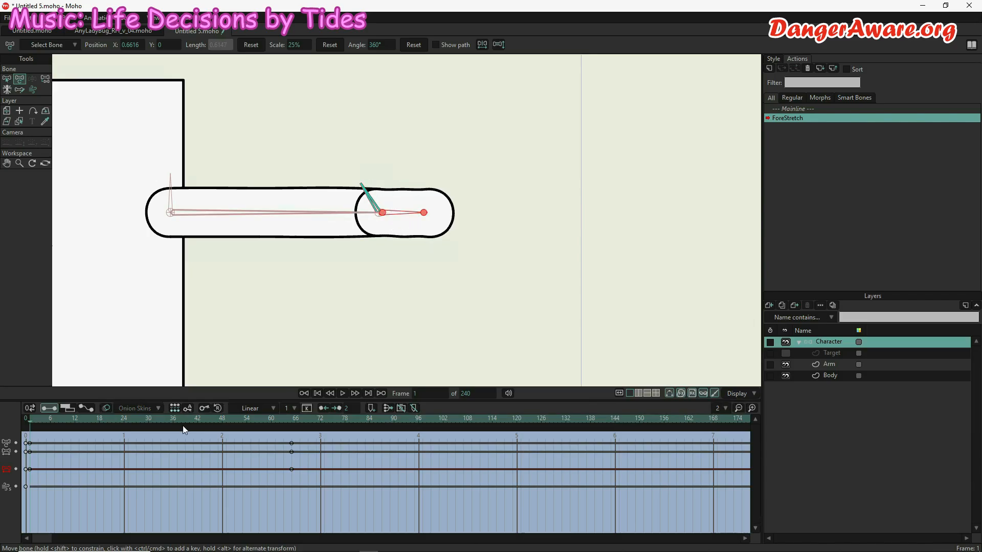
click(162, 421)
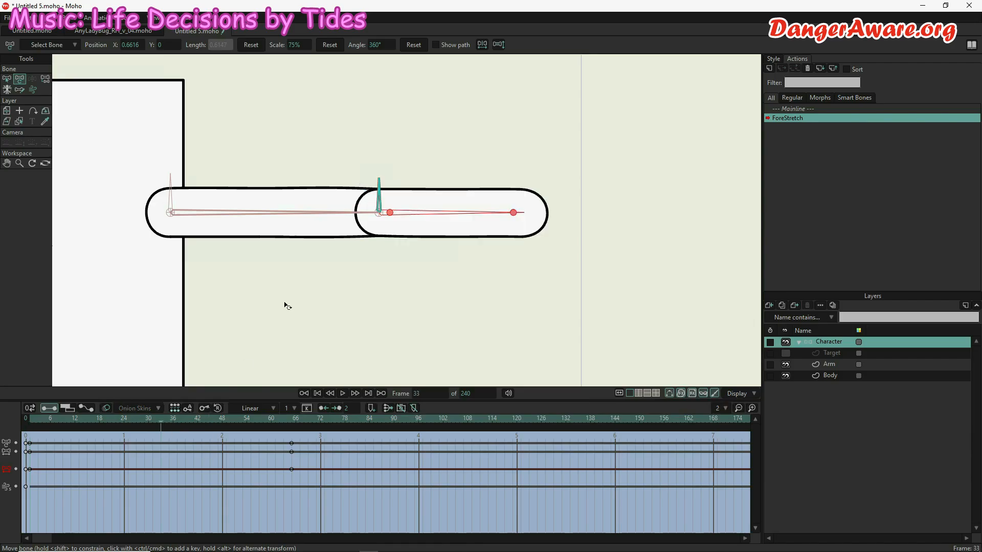
click(330, 45)
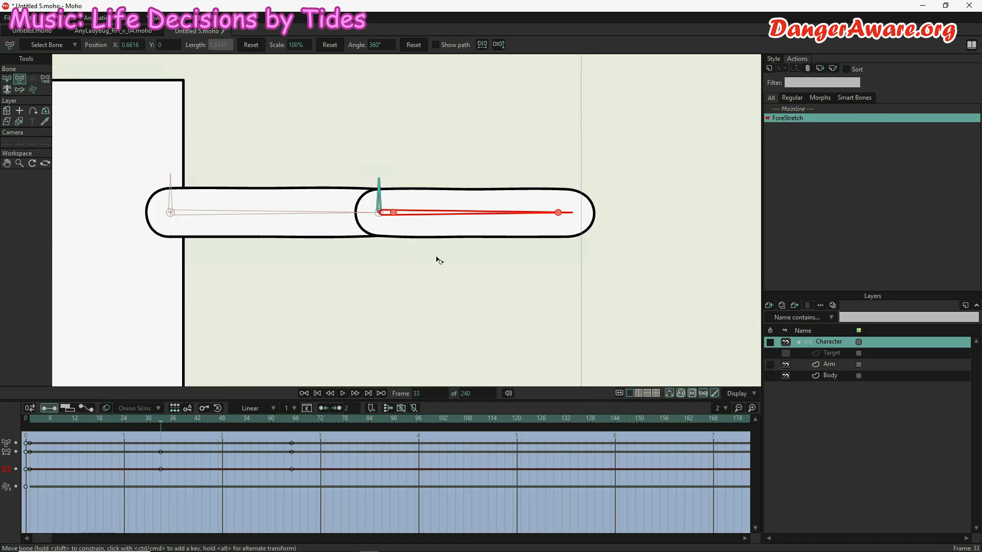
Step: Select the BicepsStretch bone, return to frame 0 of the Mainline, and create a smart bone action named BicepsStretch
key(b)
click(281, 242)
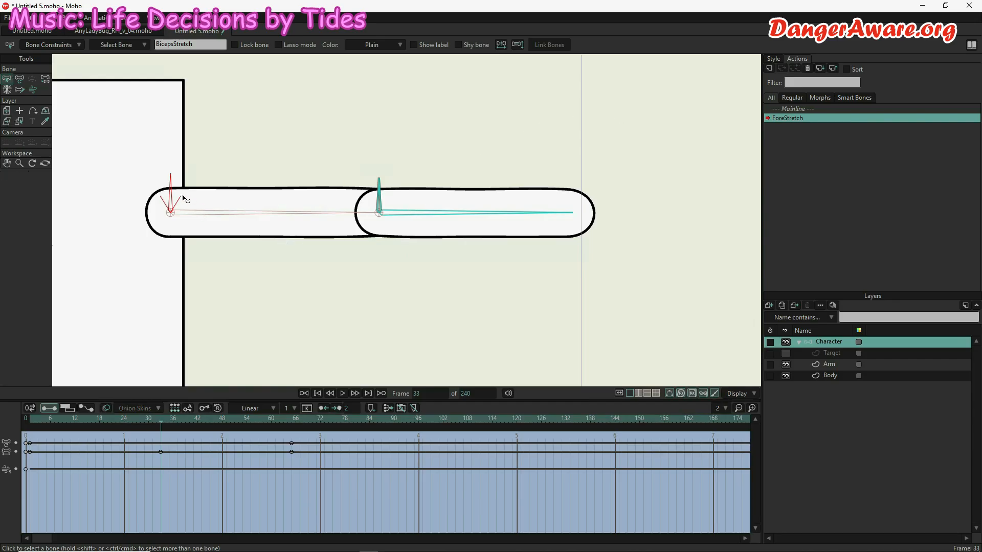
click(789, 109)
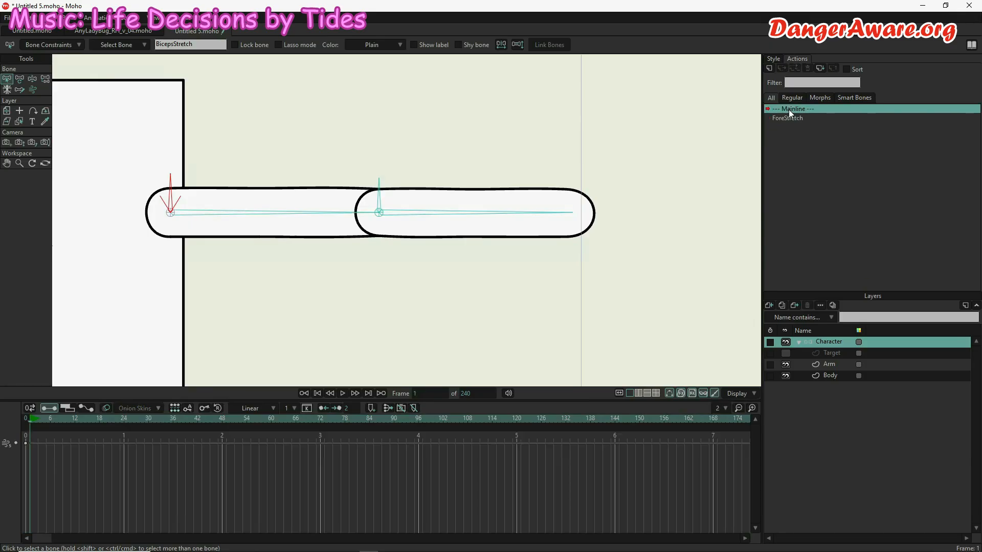
click(27, 420)
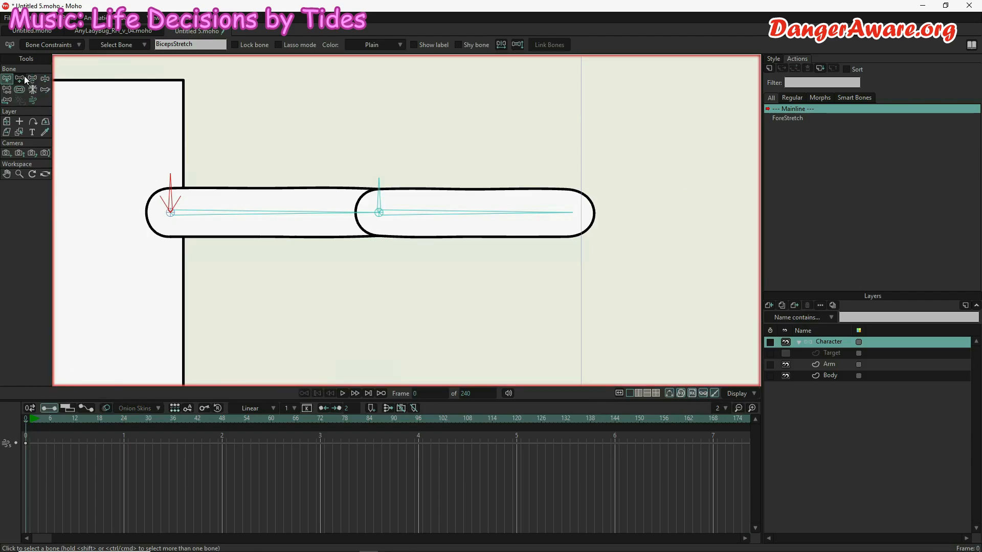
click(770, 69)
click(494, 316)
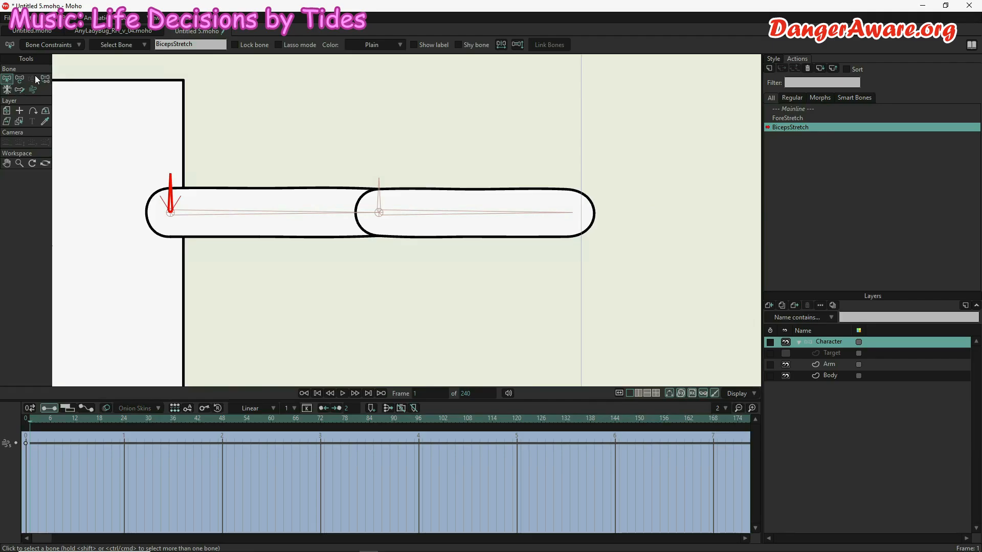
Step: Key the BicepsStretch control bone in its action, rotated to its 32° limit on frame 1 and its -32° limit on frame 65
click(20, 79)
drag(173, 197, 101, 223)
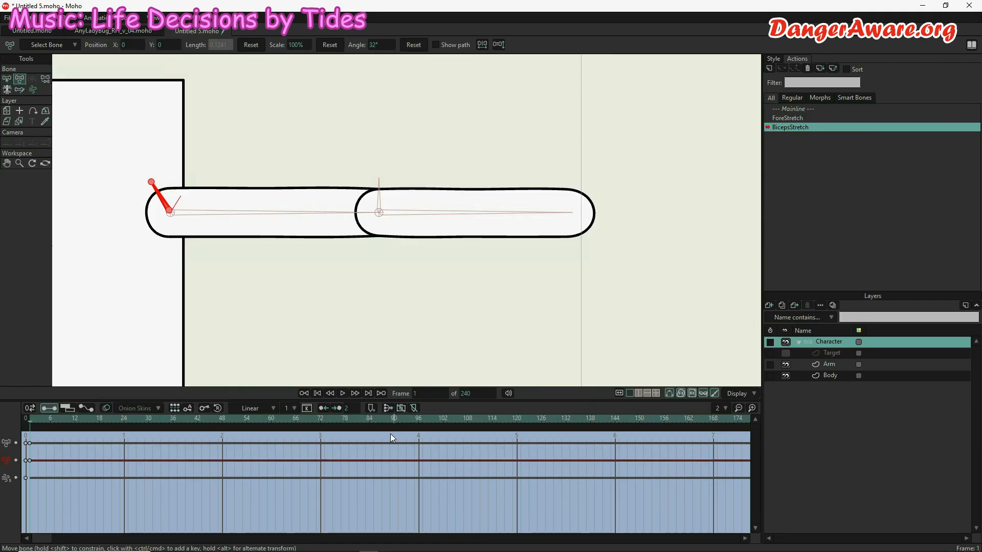
click(291, 420)
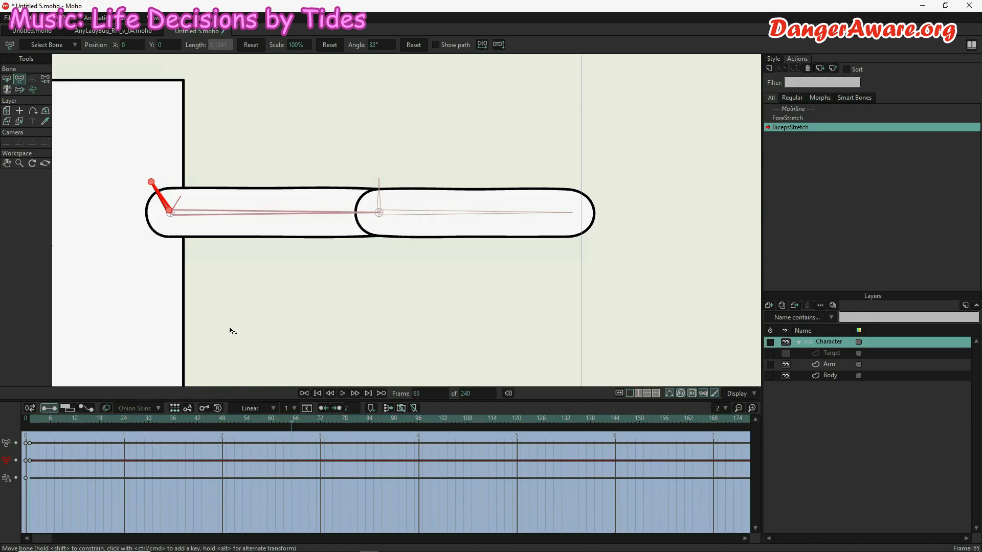
drag(161, 201, 227, 213)
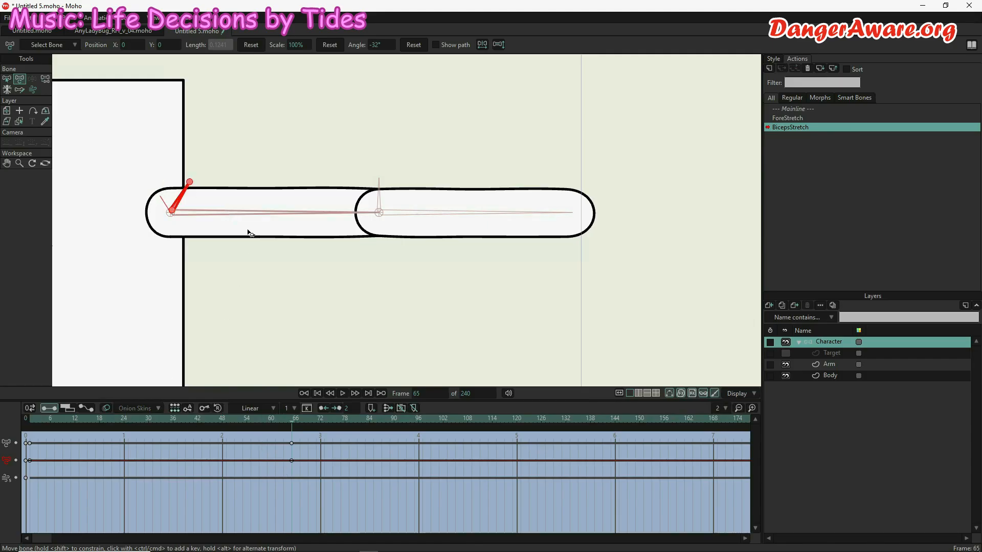
Step: Scale the upper arm bone to 125% on frame 65 of the BicepsStretch action
click(249, 213)
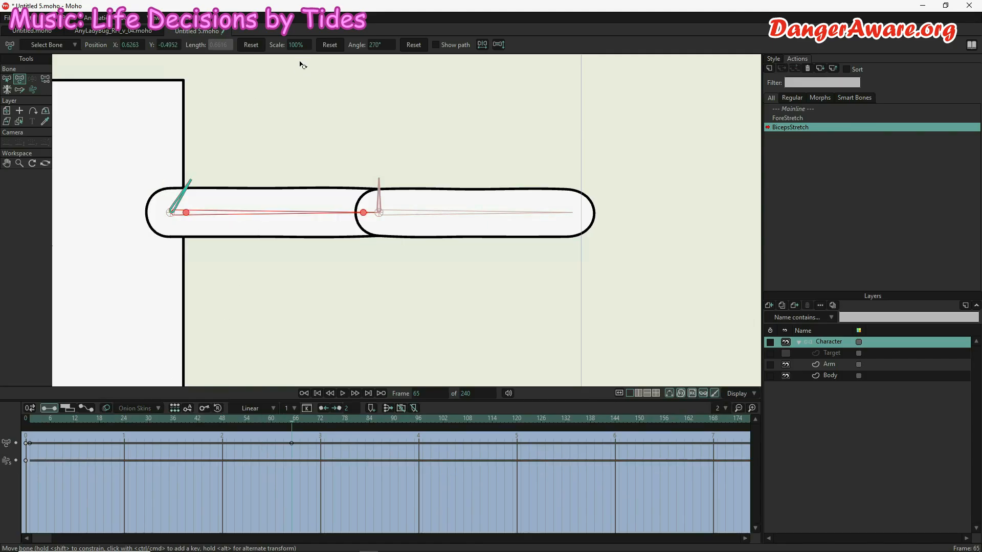
click(298, 45)
text(125)
key(Return)
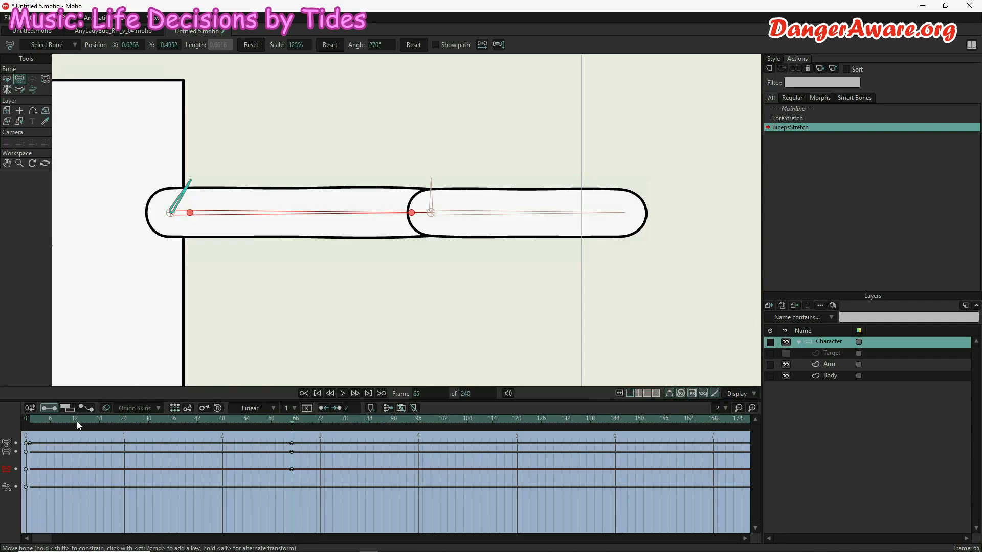
Step: Scale the upper arm bone to 25% on frame 1 and reset its scale to 100% on frame 33
click(31, 418)
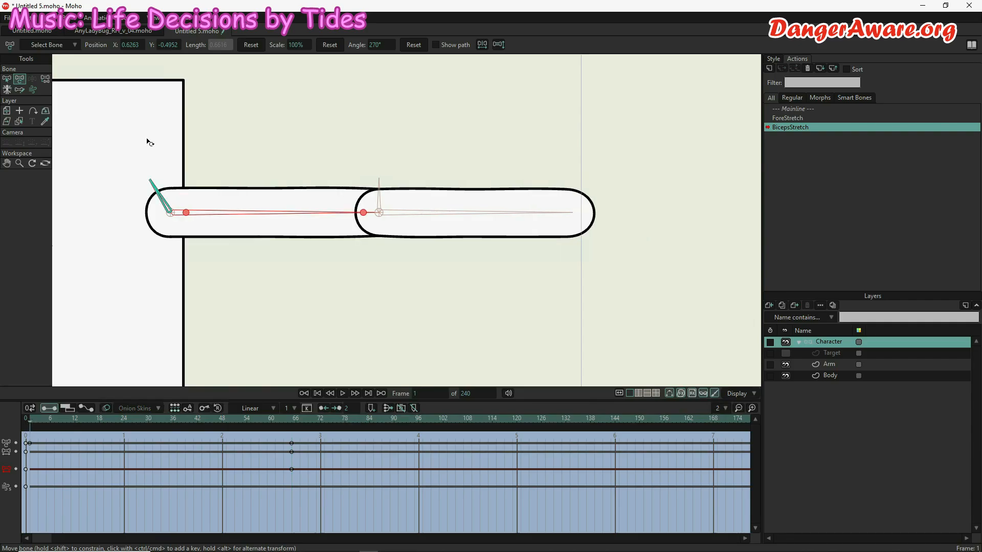
click(298, 45)
text(25)
key(Return)
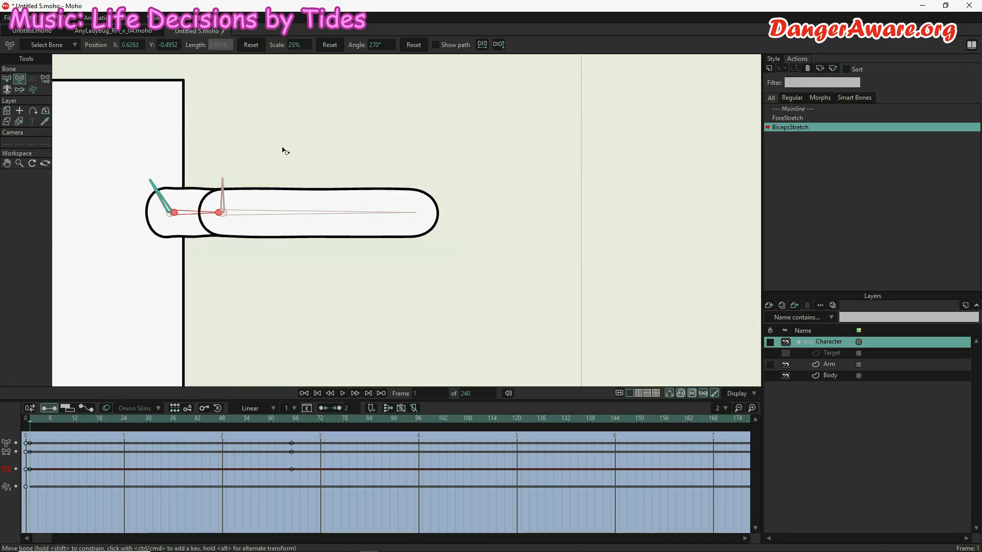
click(160, 419)
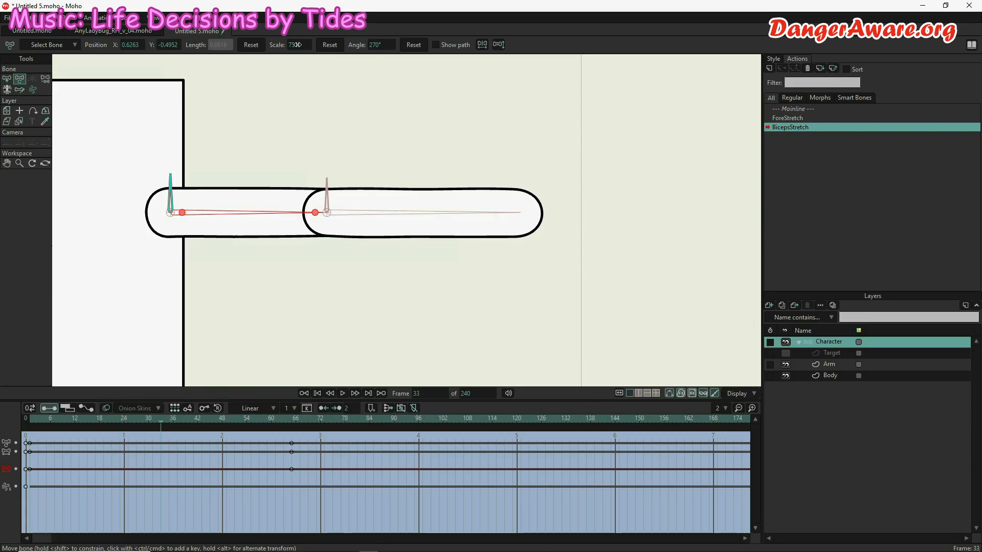
click(330, 45)
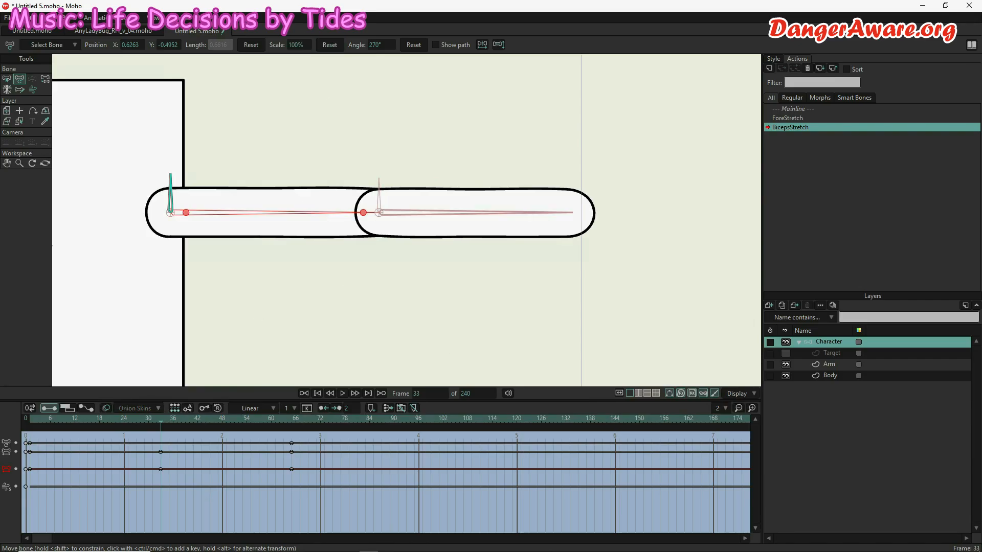
Step: Return to the Mainline and test both stretch controls on frame 1 by posing the arm and rotating the control bones with Manipulate Bones
click(794, 109)
double_click(794, 109)
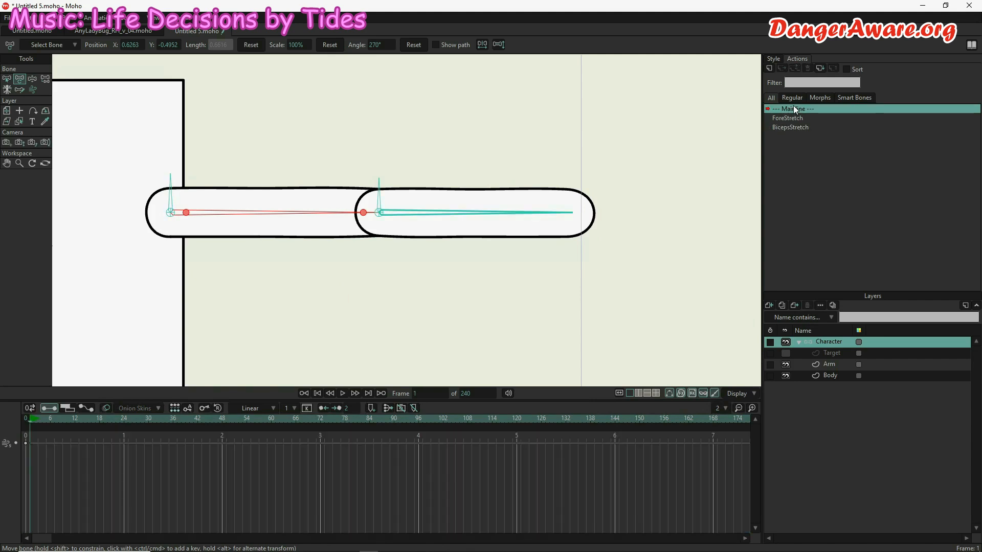
click(34, 80)
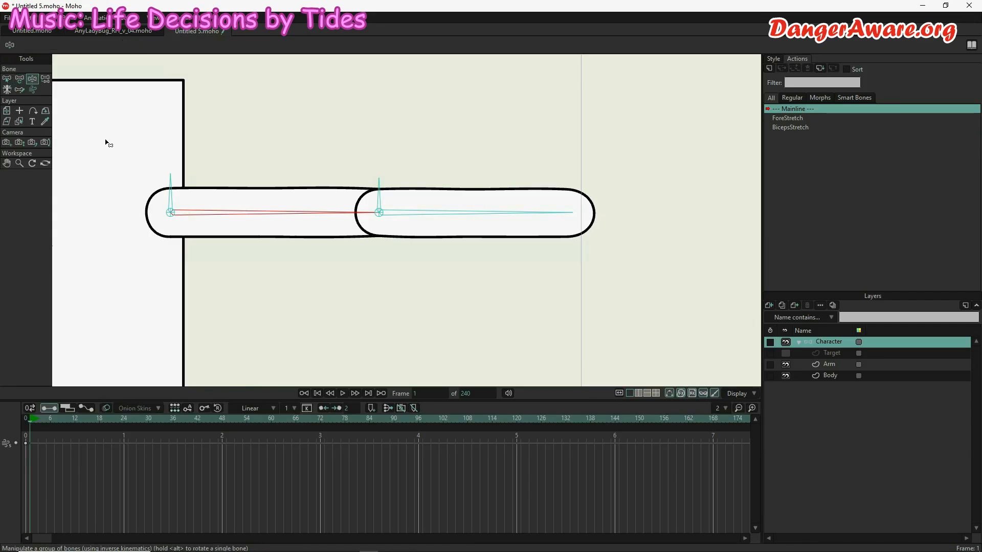
drag(479, 214, 513, 227)
drag(424, 249, 365, 245)
drag(449, 271, 445, 166)
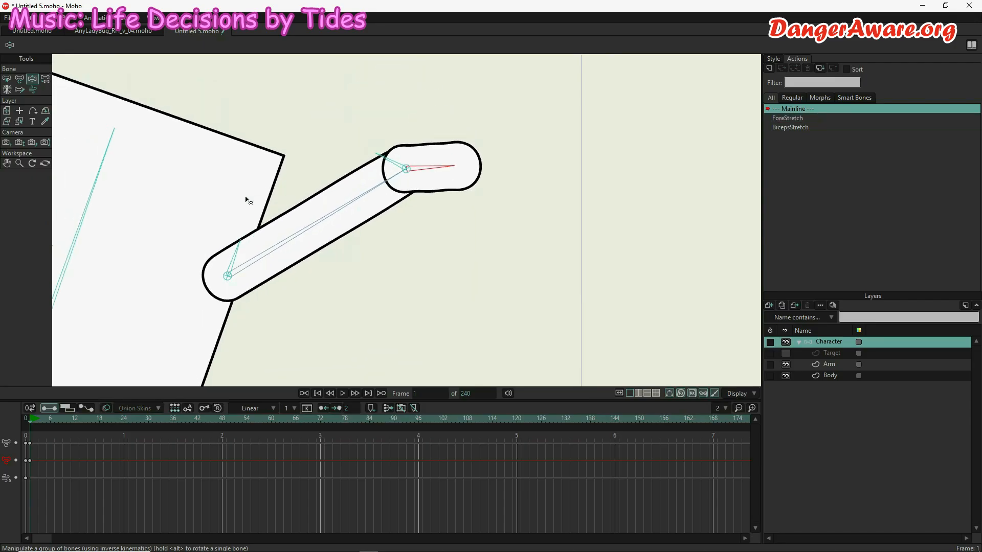
drag(243, 247, 178, 243)
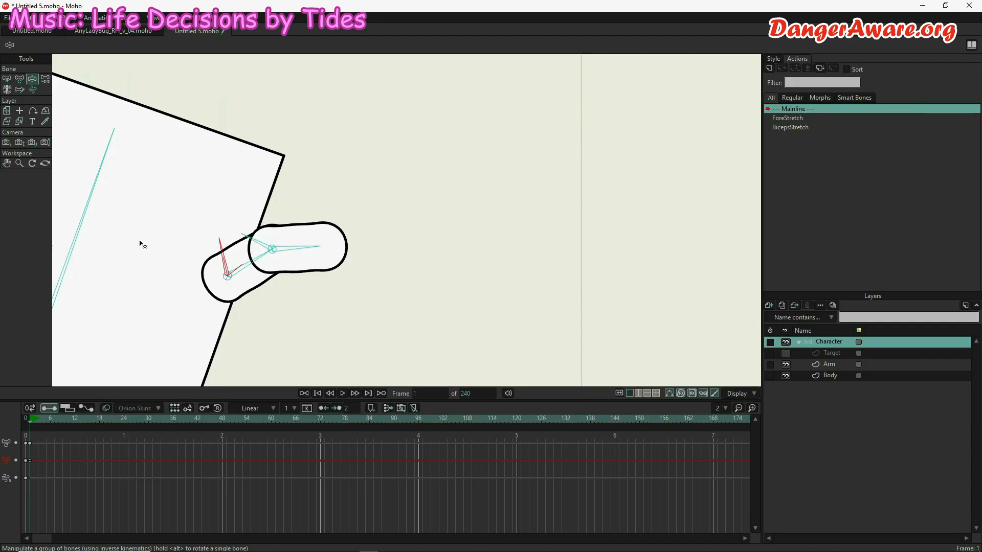
drag(299, 243, 275, 294)
drag(366, 316, 313, 198)
drag(463, 221, 444, 246)
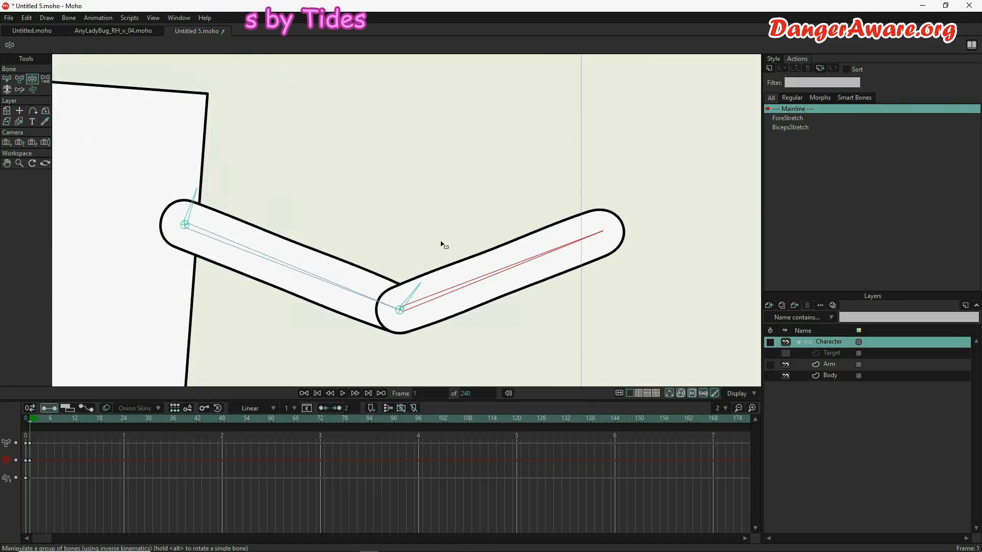
Step: On frame 0 of the Arm layer, widen the middle of the upper arm by scaling its two midpoints outward symmetrically
click(839, 364)
click(20, 79)
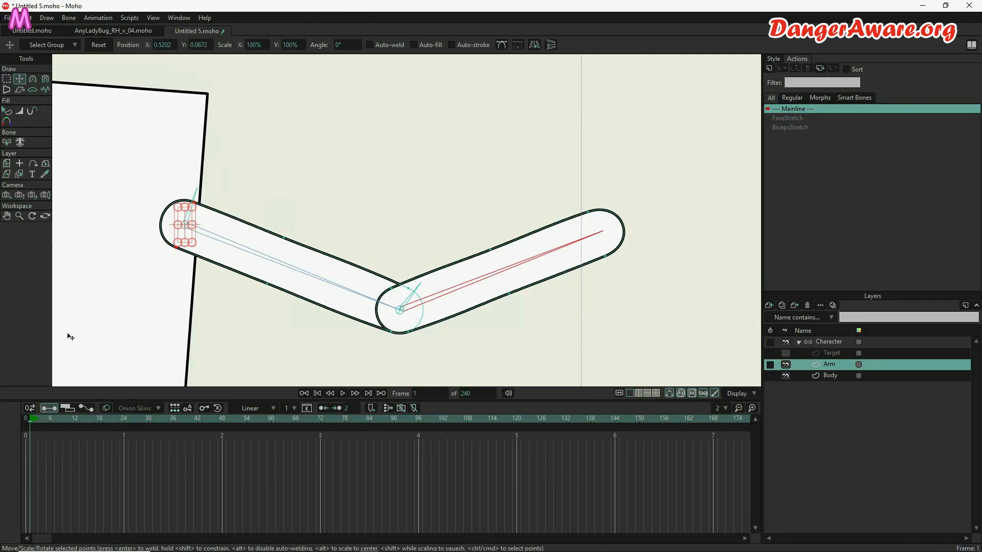
click(29, 408)
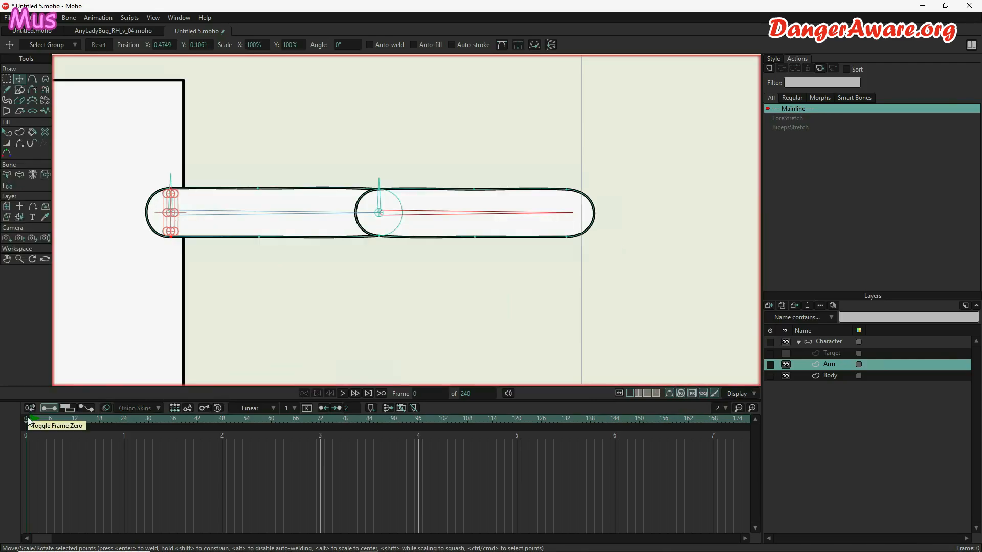
click(269, 174)
key(g)
drag(275, 169, 235, 258)
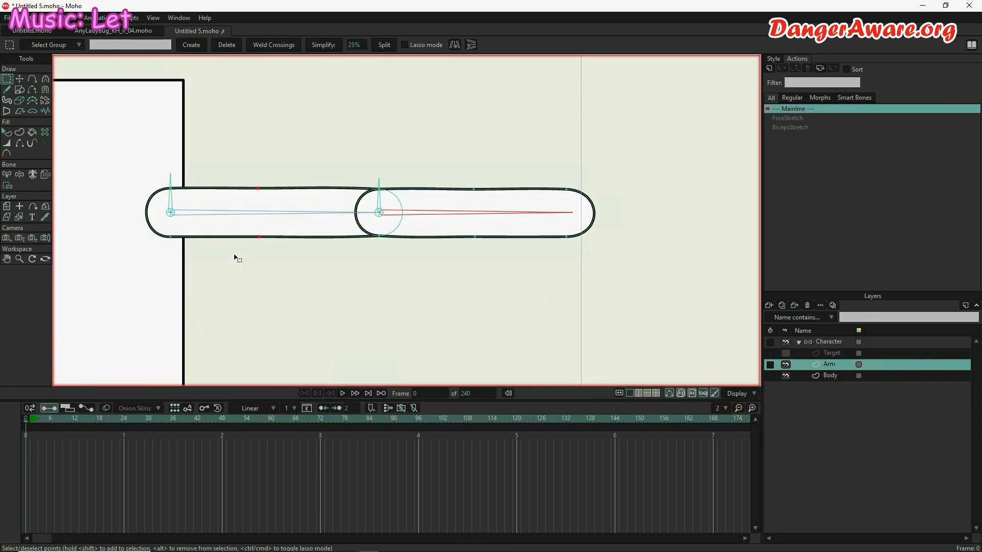
key(t)
scroll(260, 196, up, 3)
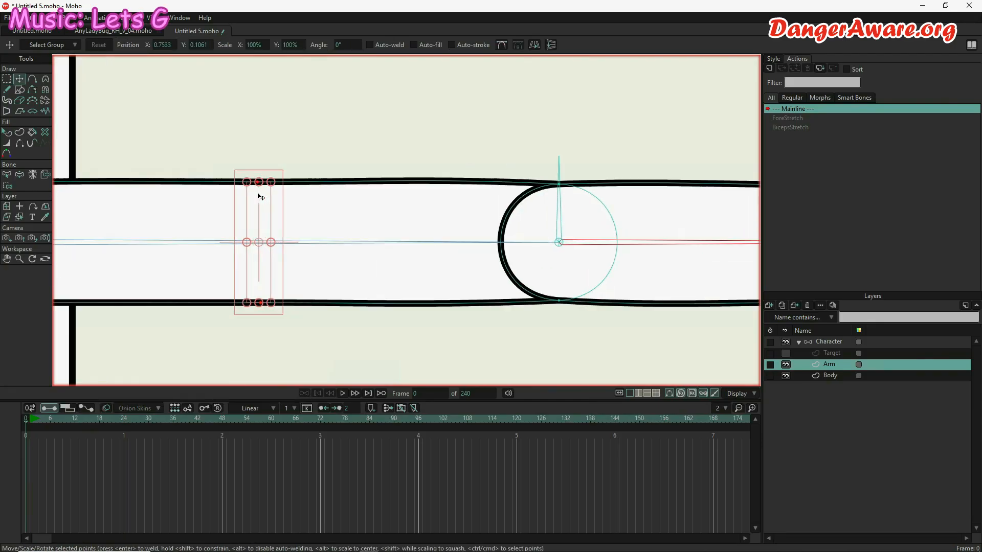
drag(264, 186, 266, 149)
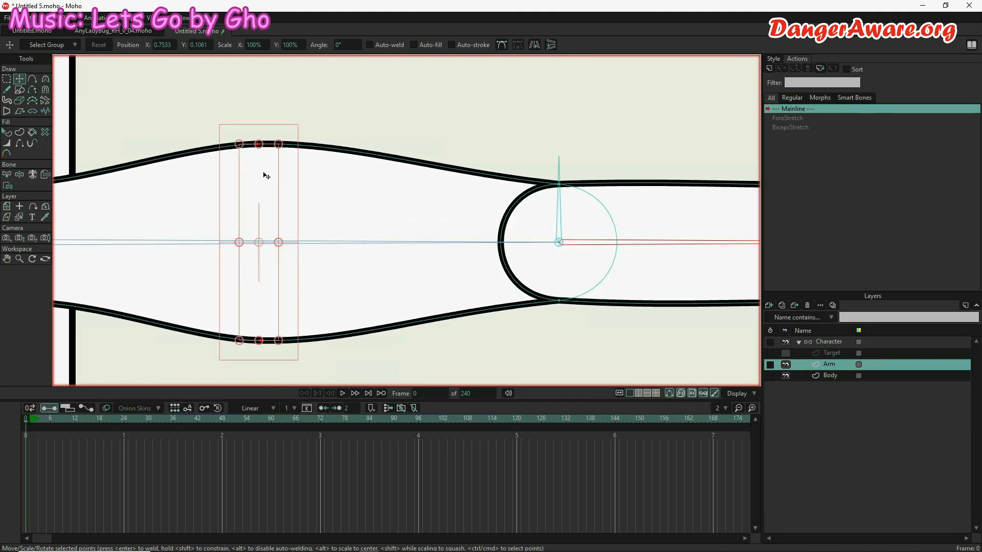
scroll(261, 184, down, 4)
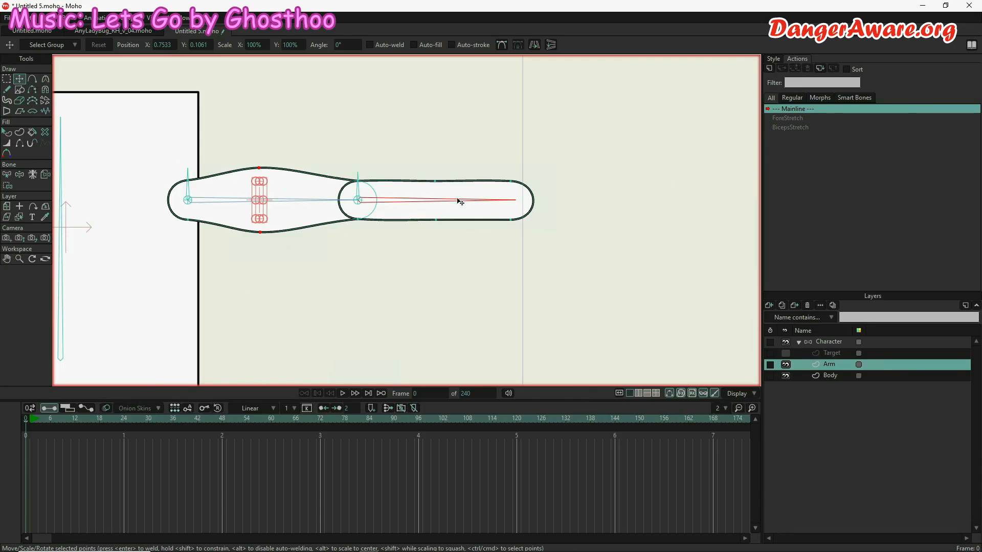
Step: Widen the middle of the forearm slightly by scaling its two midpoints outward symmetrically, and deselect the points
key(g)
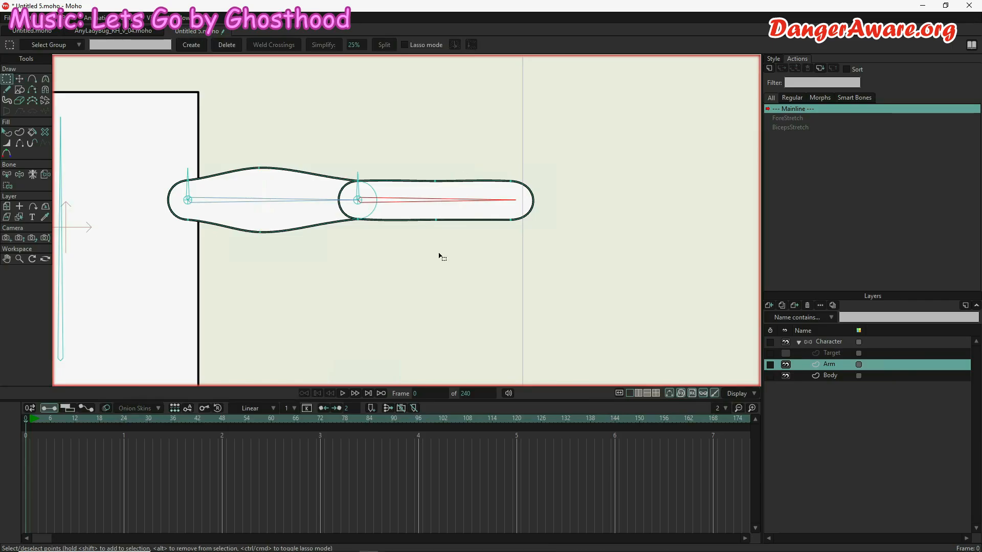
drag(455, 167, 421, 253)
key(t)
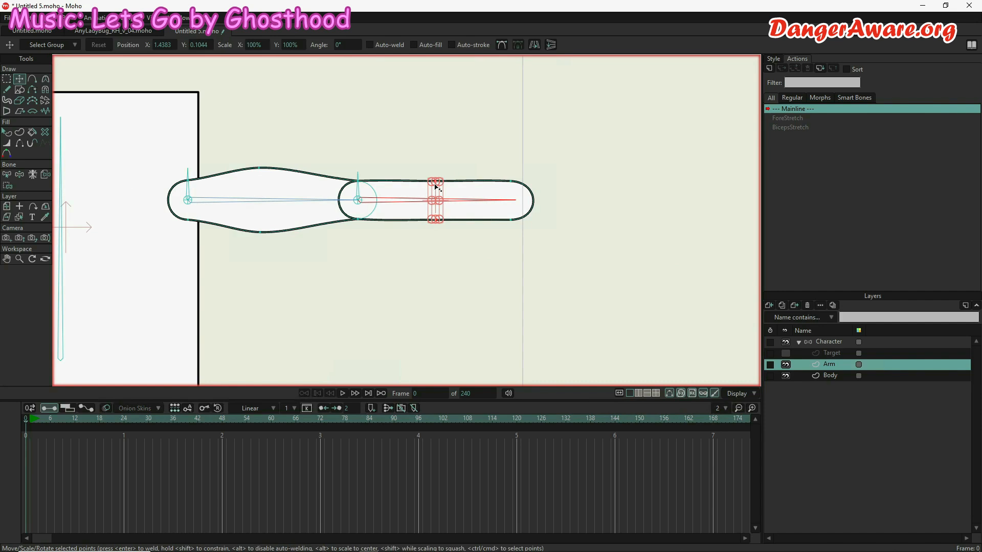
mouse_move(434, 184)
mouse_down()
mouse_move(432, 154)
mouse_move(436, 167)
mouse_up()
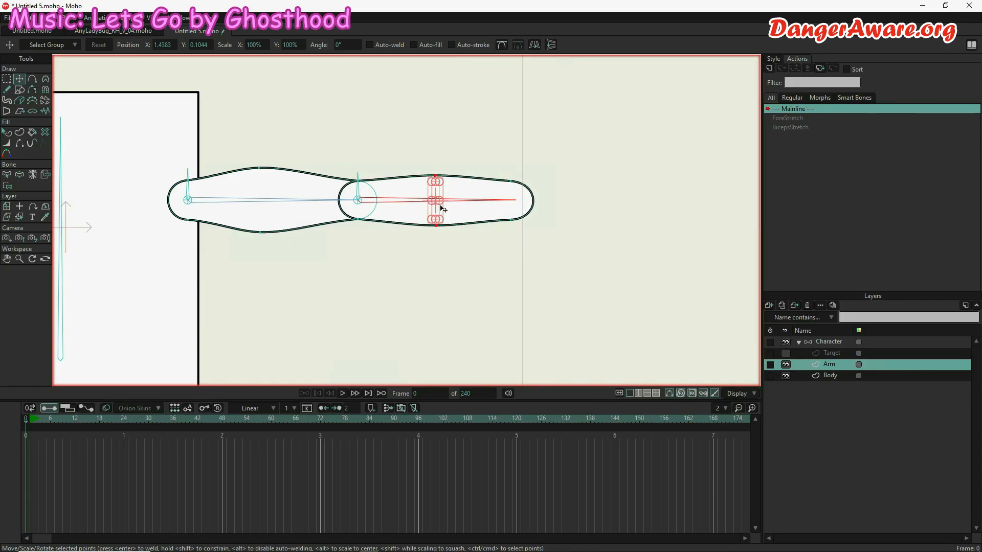
click(439, 338)
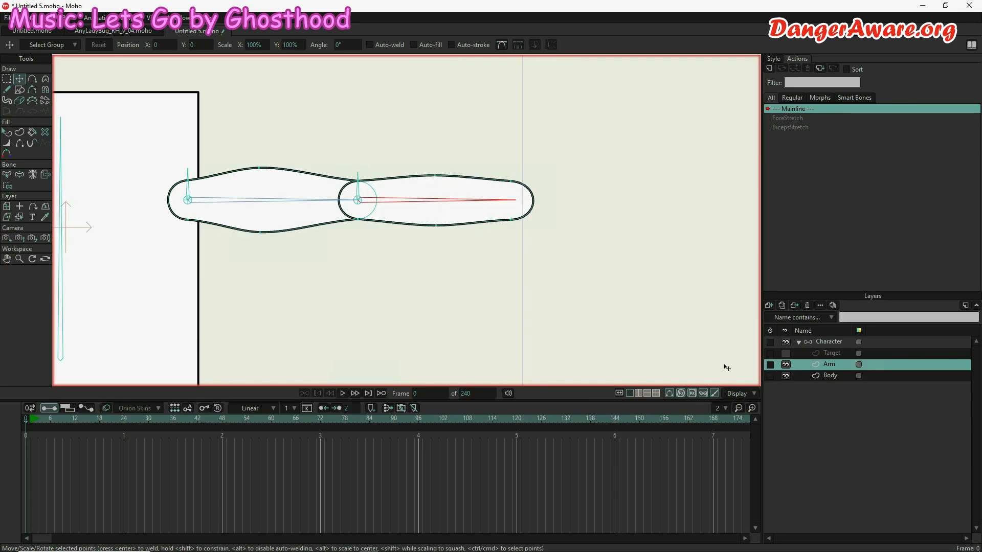
Step: Test the reshaped arm's bending on the Character layer with Manipulate Bones
click(842, 343)
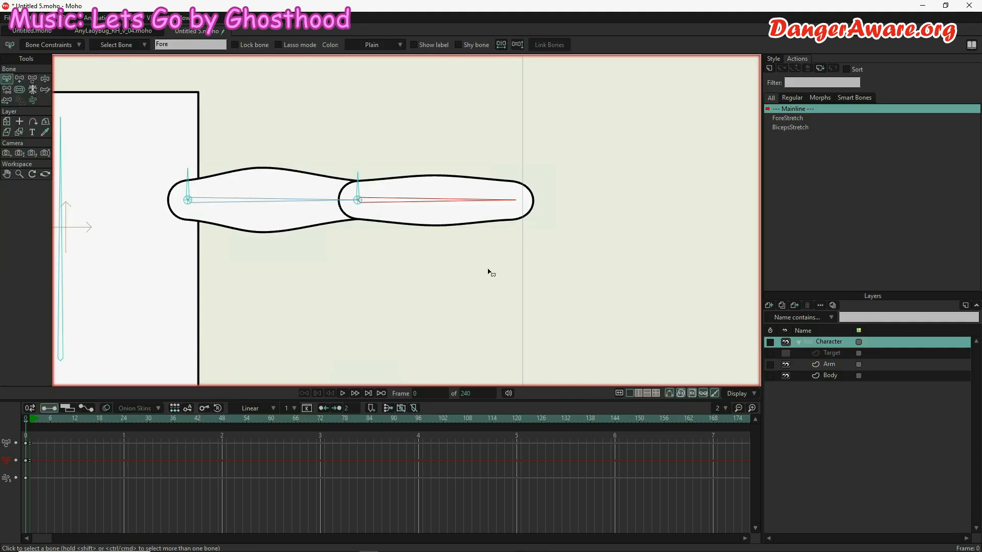
click(44, 80)
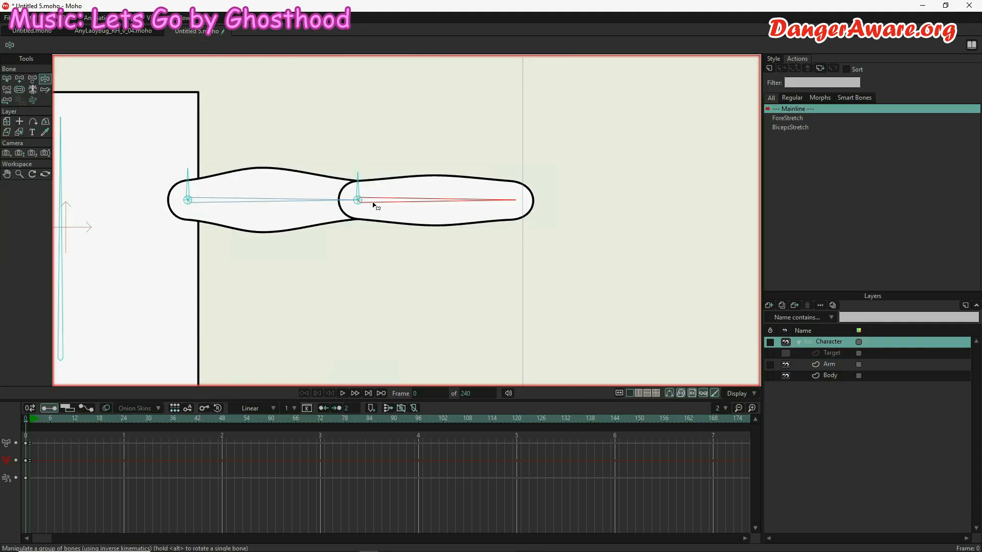
drag(438, 207, 491, 102)
drag(518, 261, 462, 193)
drag(374, 139, 490, 361)
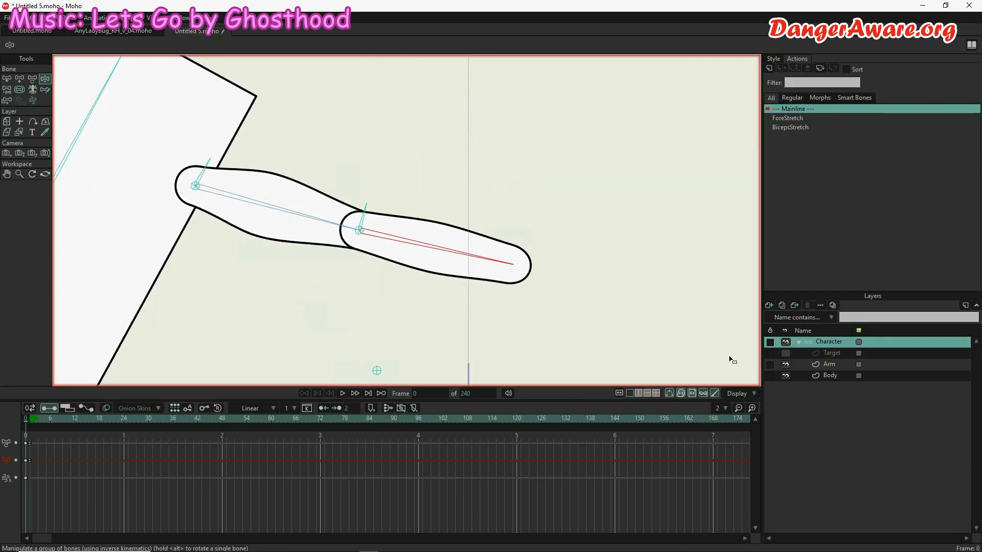
click(9, 82)
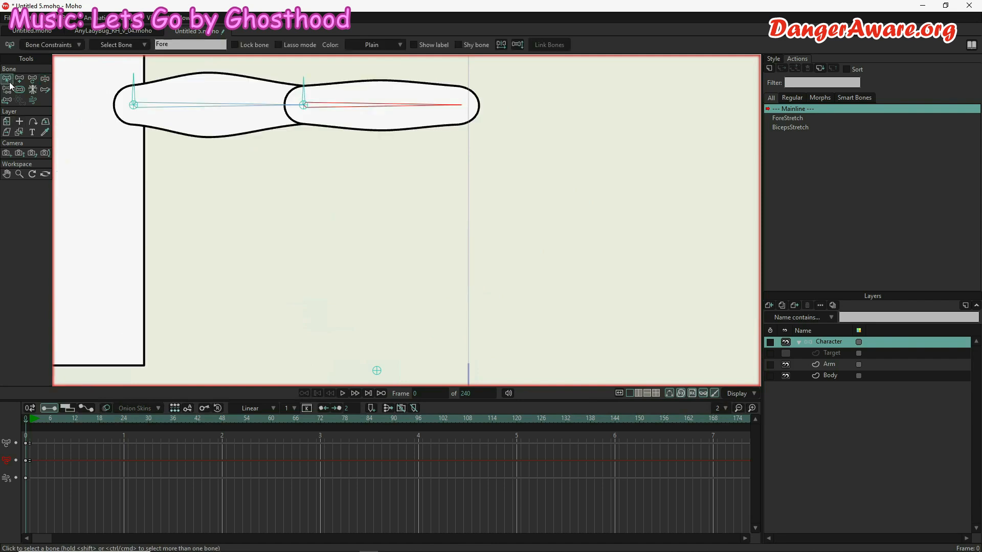
Step: Hide the rounded elbow edge of the forearm shape on the Arm layer with the Hide Edge tool
click(843, 369)
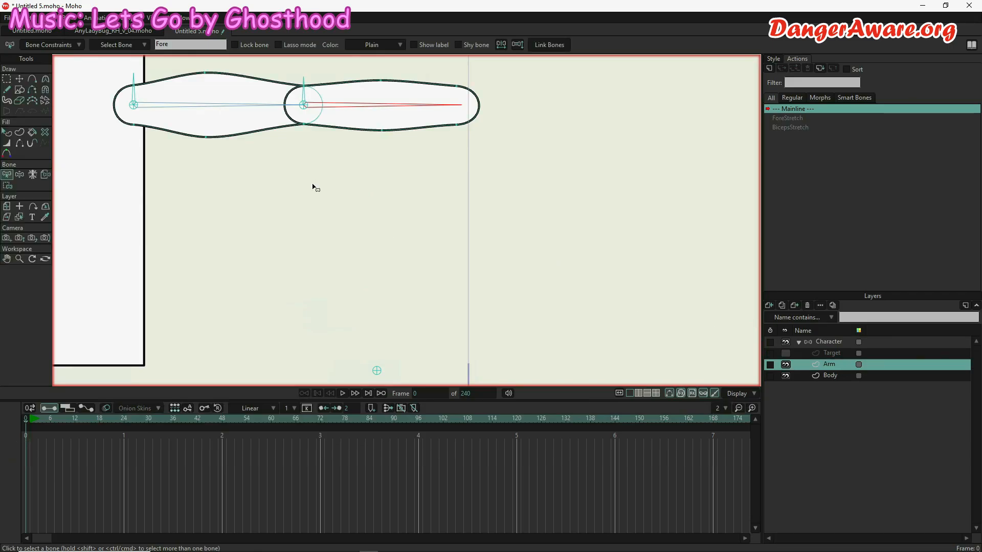
drag(310, 180, 363, 272)
scroll(365, 206, up, 5)
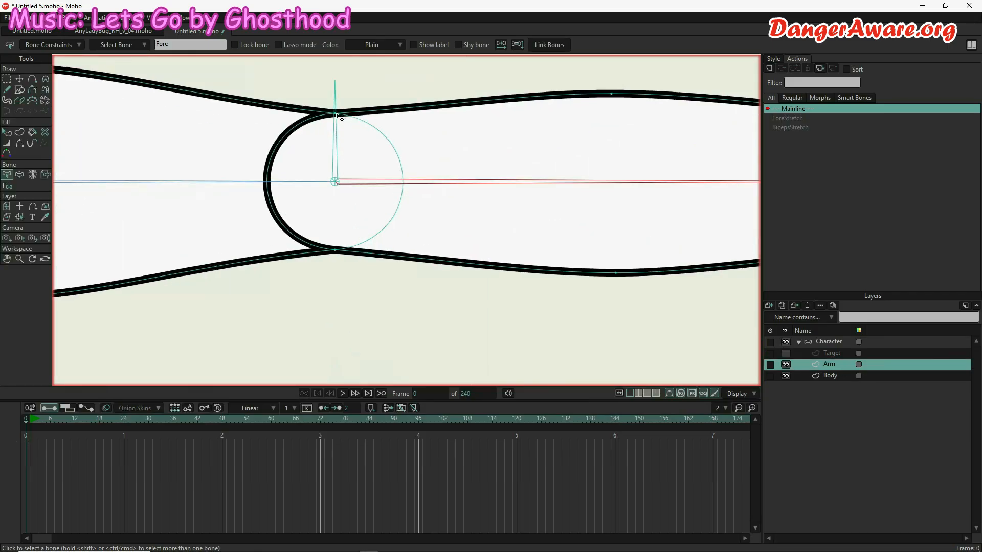
click(530, 271)
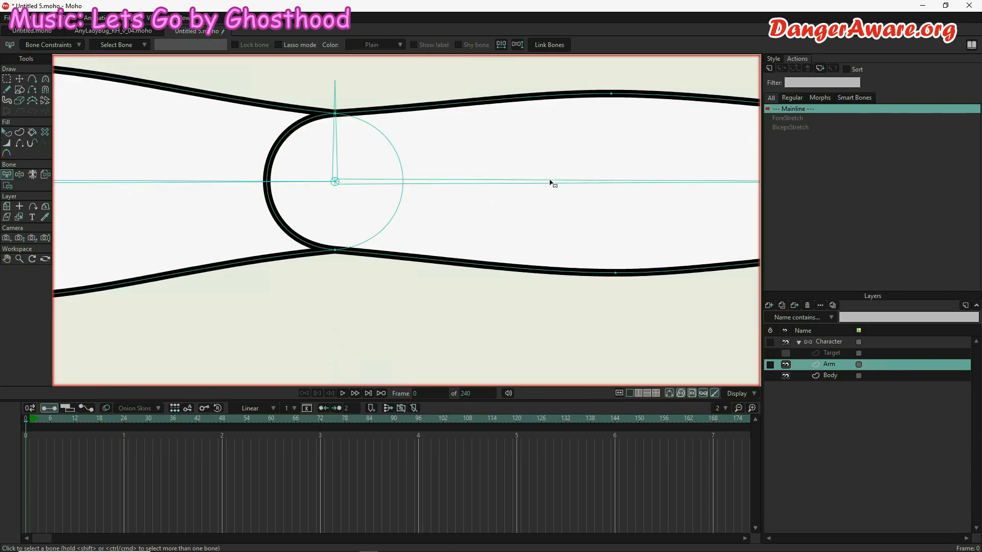
key(t)
key(ctrl+a)
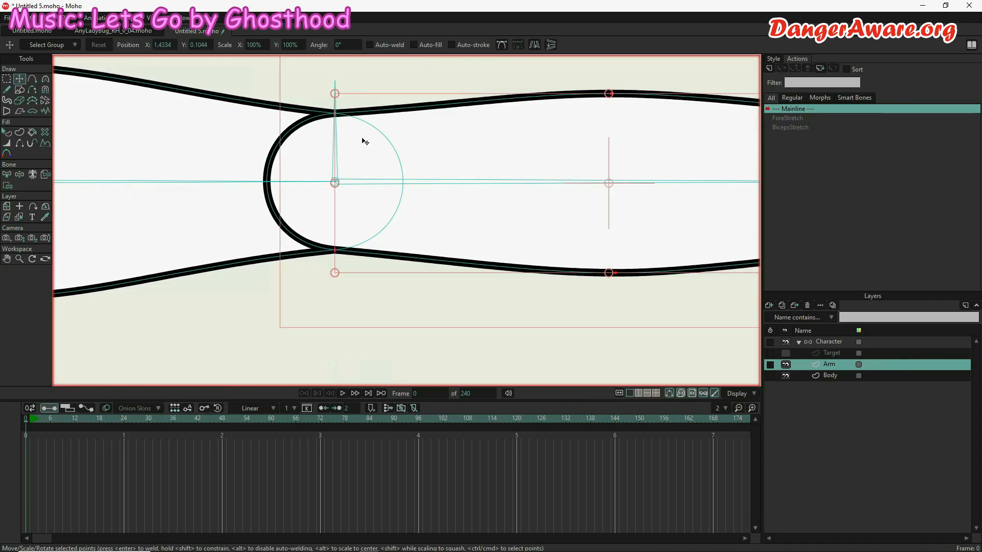
click(20, 144)
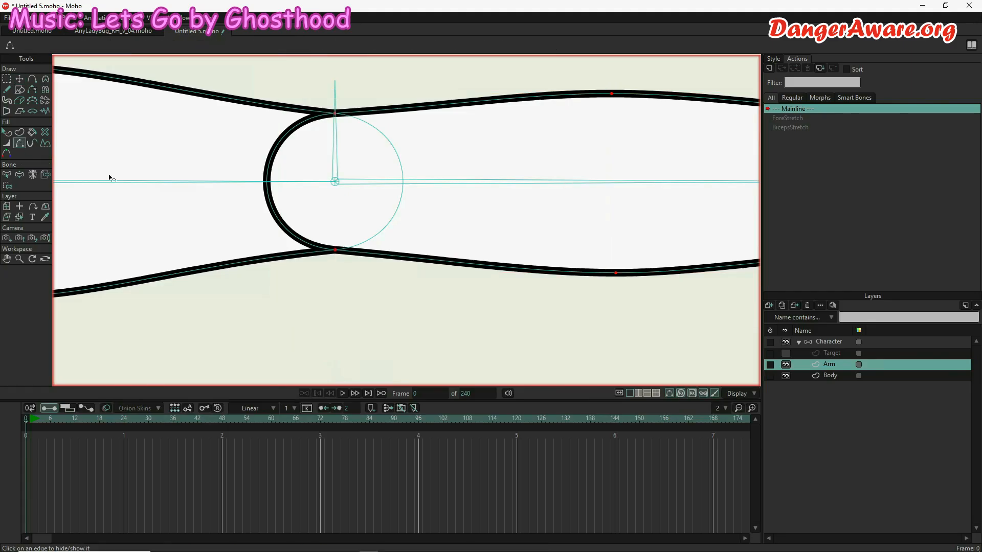
click(272, 157)
scroll(143, 362, down, 4)
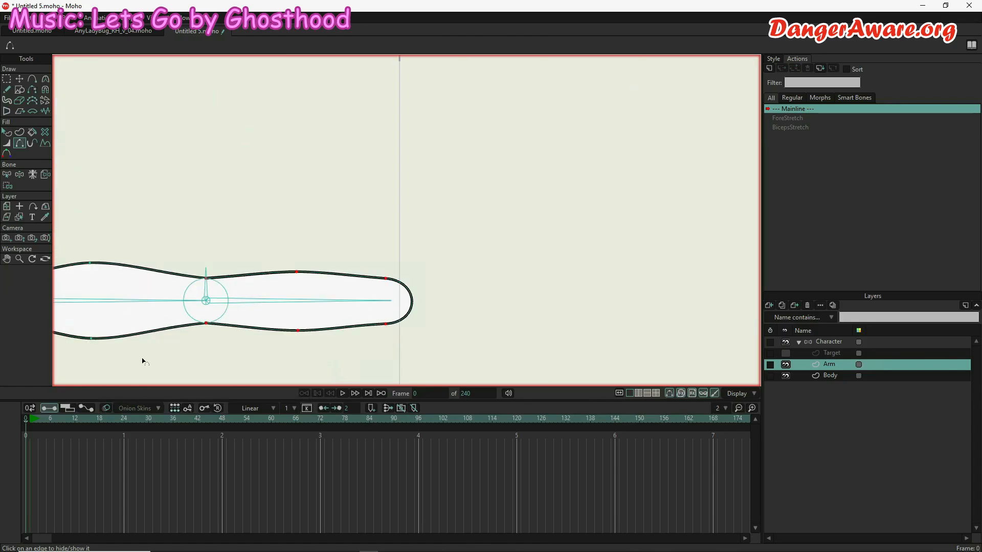
drag(135, 222, 268, 163)
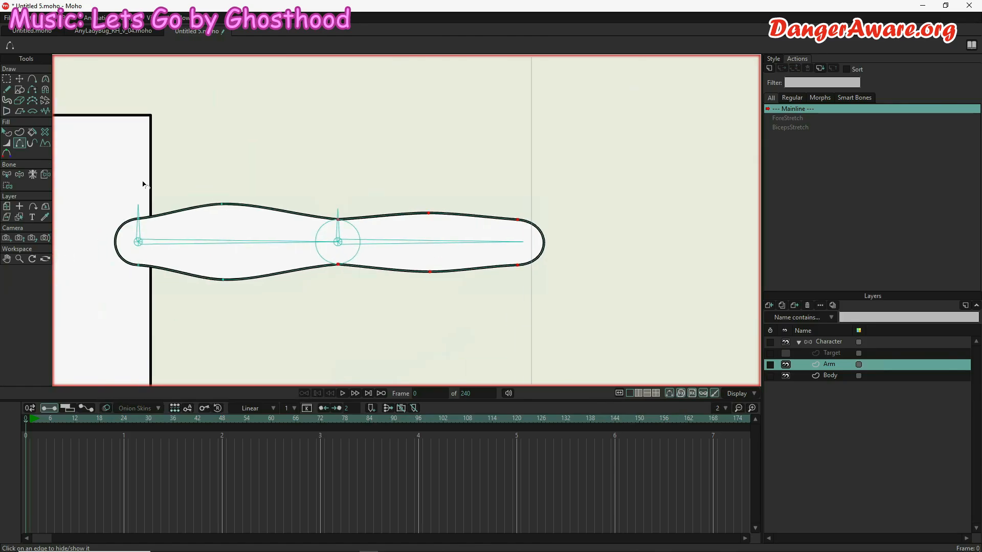
Step: Test the elbow joint with Manipulate Bones by bending the forearm and upper arm in both directions and checking the outline
click(20, 175)
drag(360, 240, 215, 312)
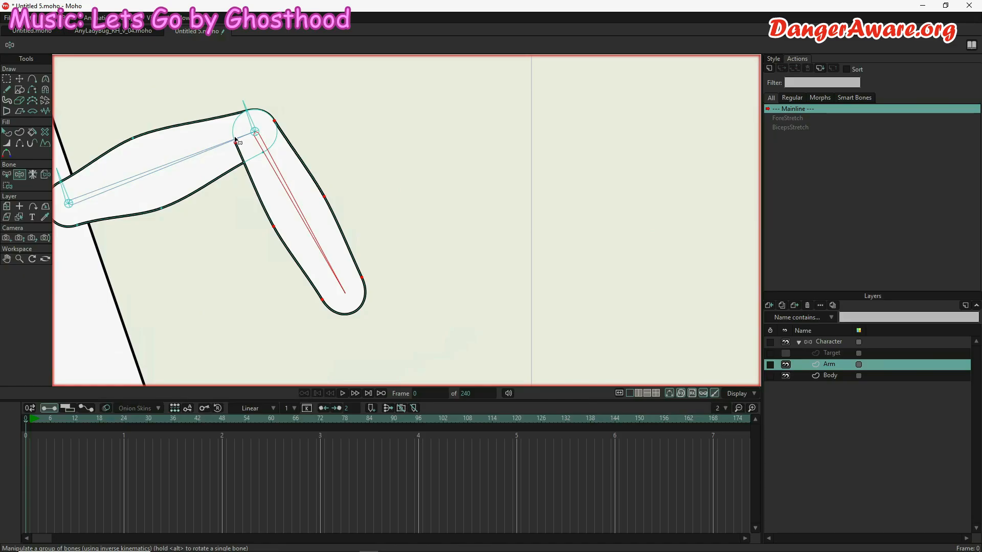
drag(312, 225, 469, 141)
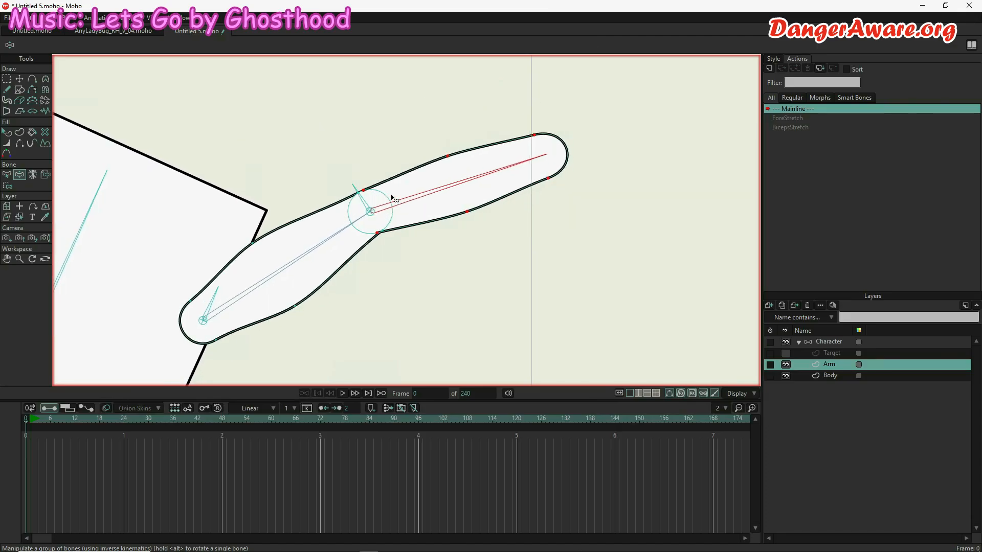
drag(414, 174, 567, 163)
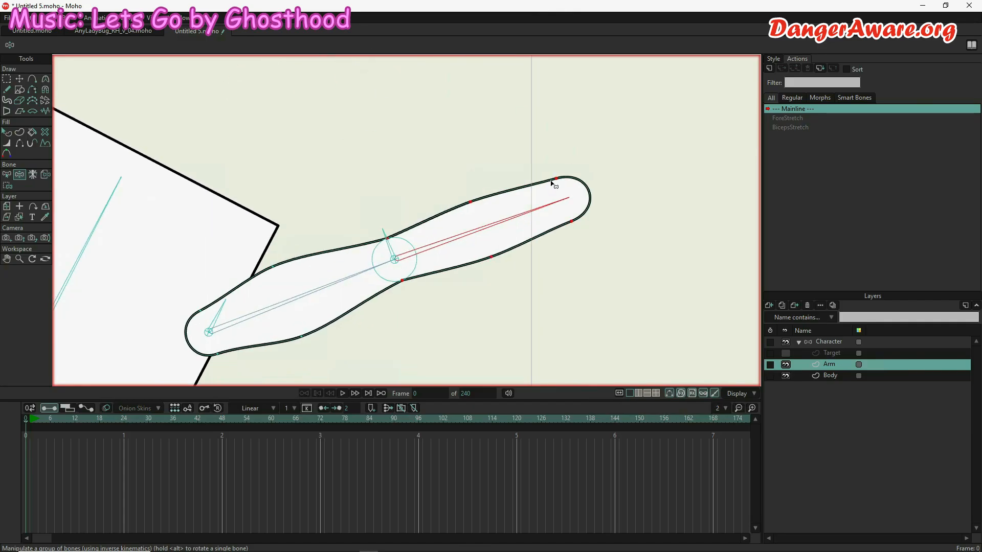
drag(351, 279, 244, 290)
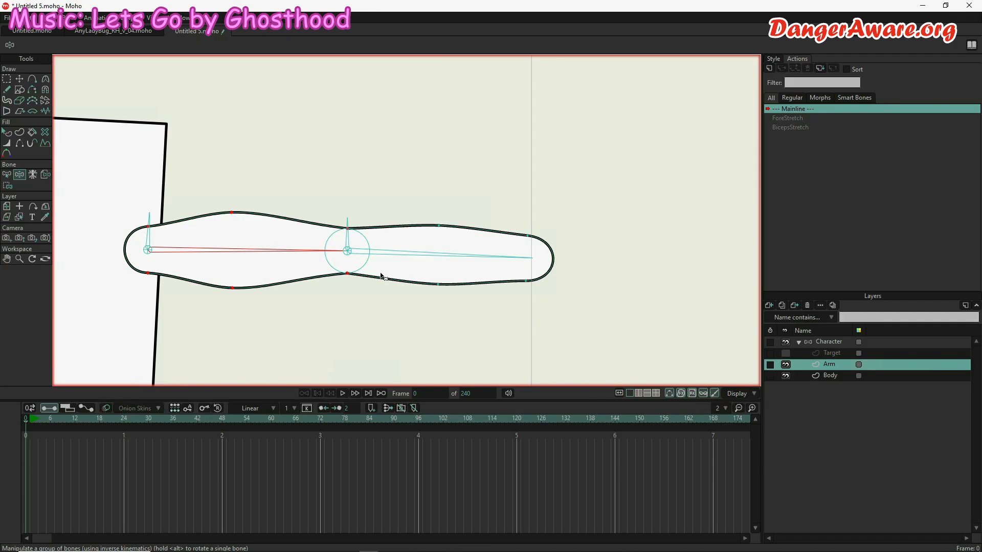
scroll(364, 262, up, 4)
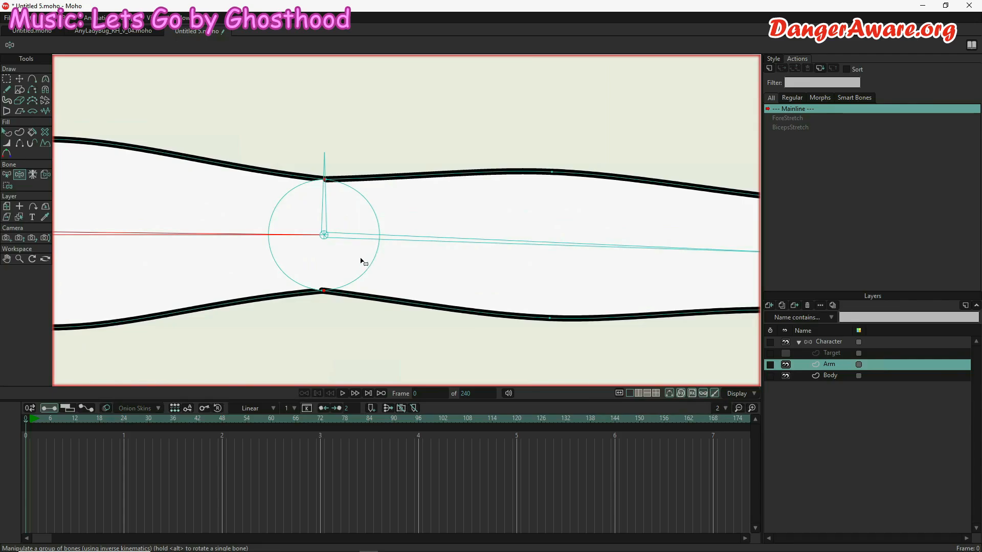
drag(456, 241, 136, 321)
drag(277, 160, 288, 246)
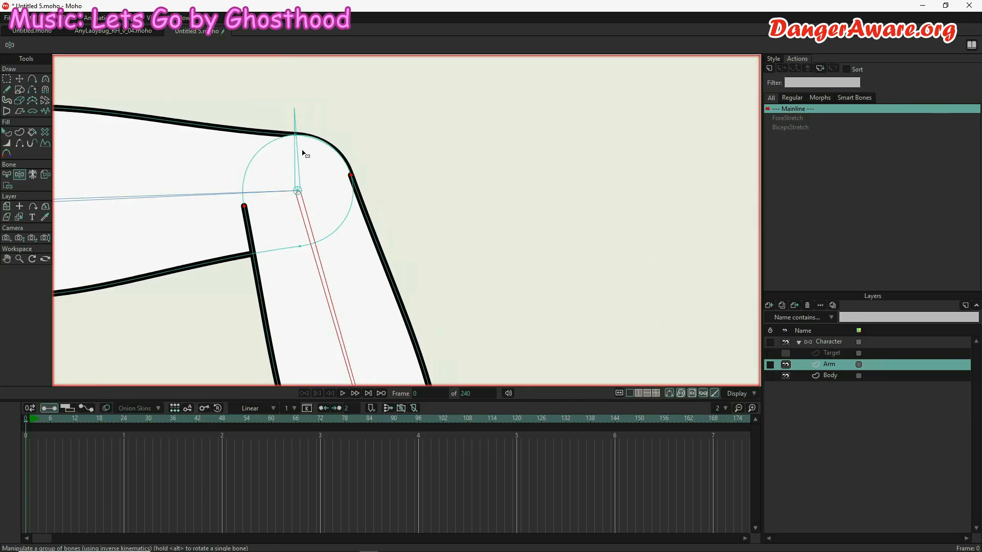
Step: Straighten the hidden elbow edge of the forearm shape by turning its upper and lower curve handles vertically toward the joint
click(837, 343)
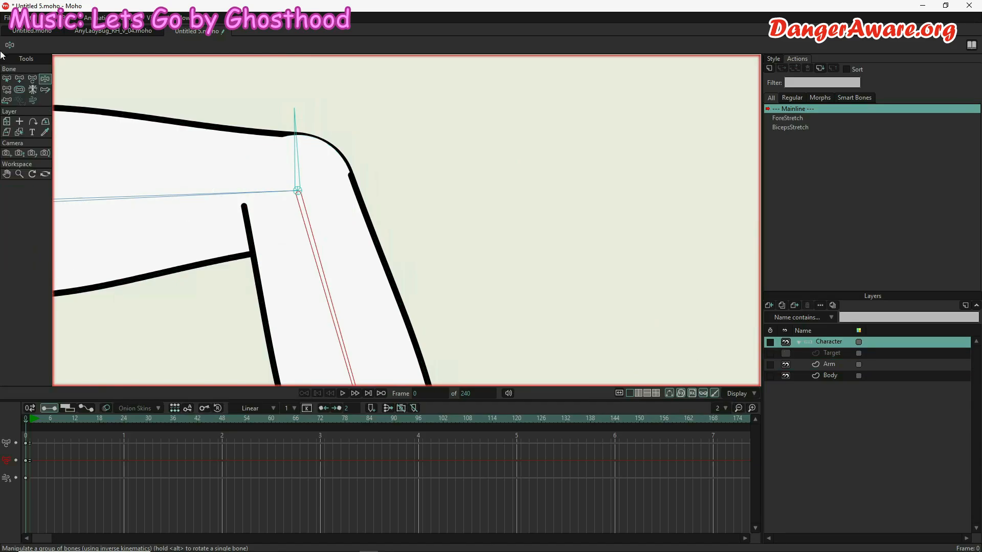
click(19, 79)
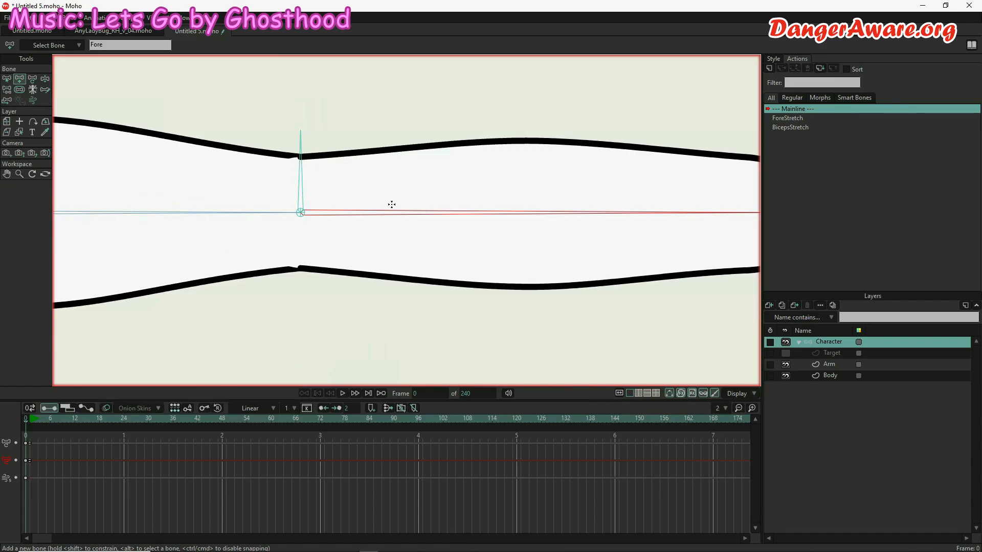
click(841, 367)
key(t)
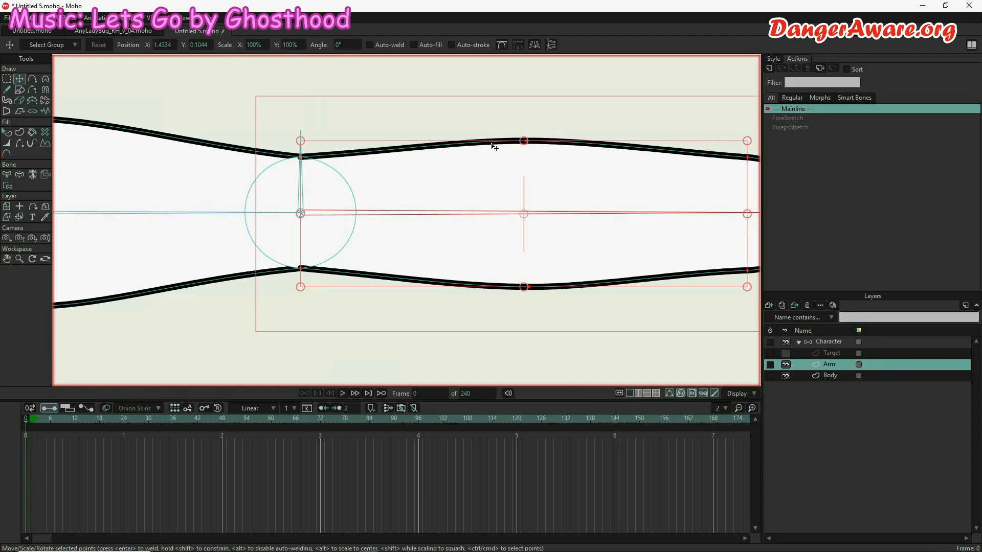
click(527, 146)
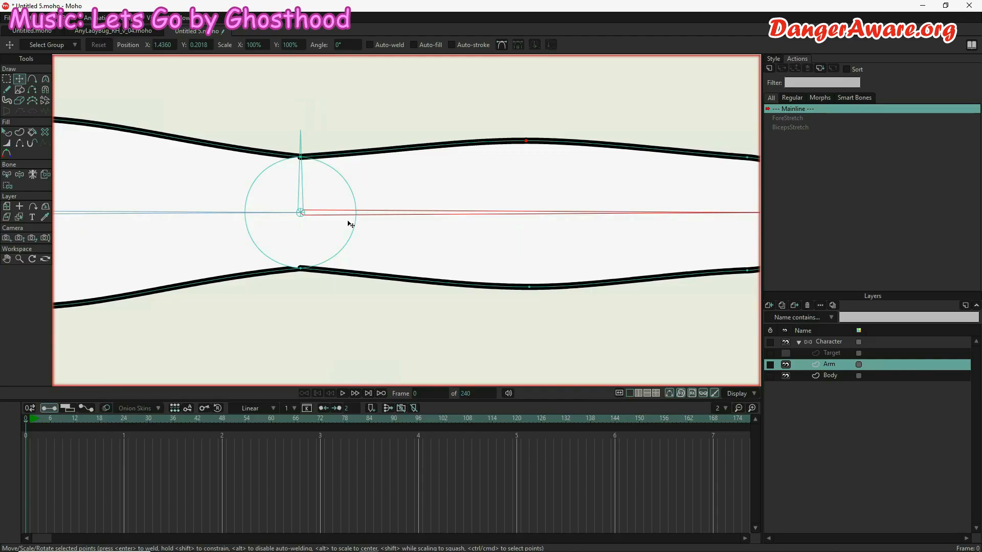
key(c)
scroll(279, 168, up, 1)
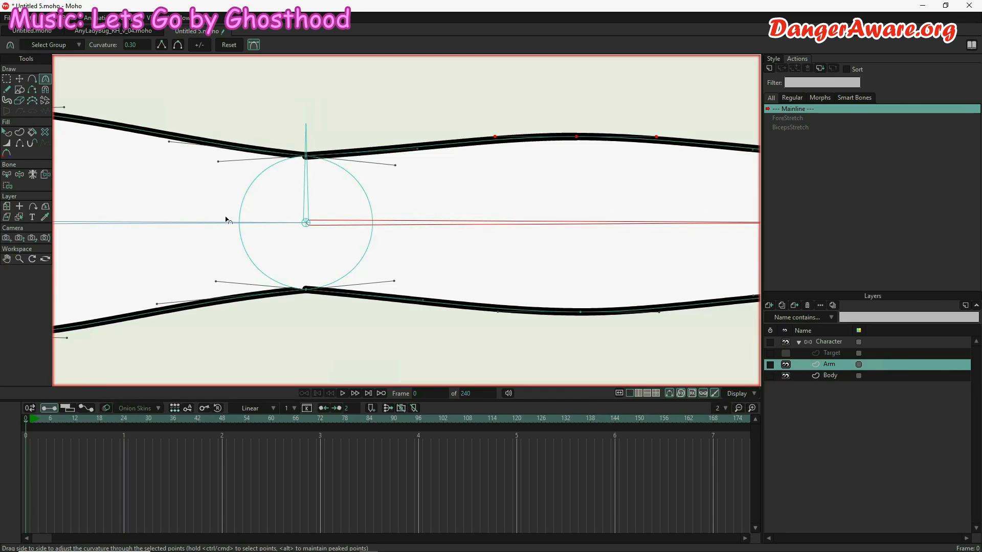
drag(220, 164, 310, 210)
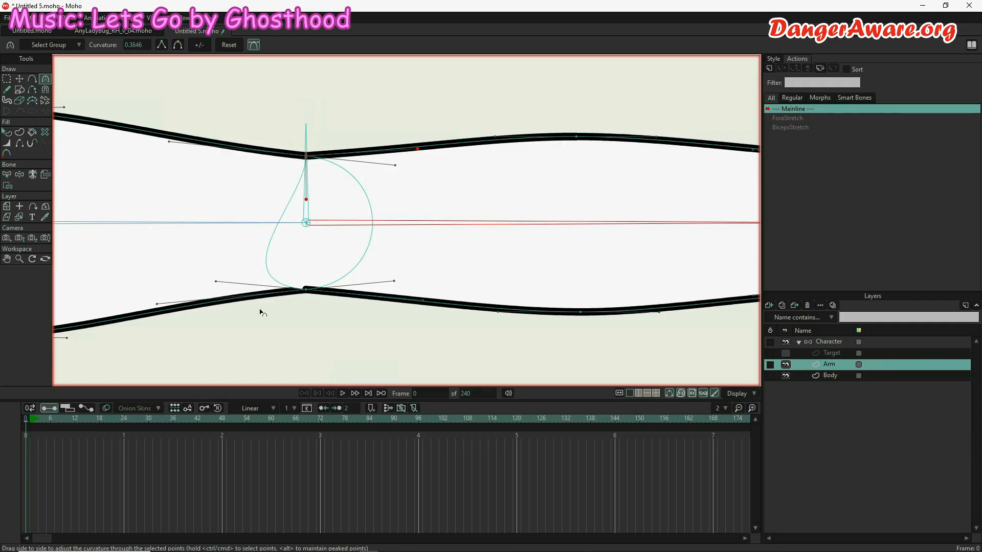
drag(214, 281, 301, 248)
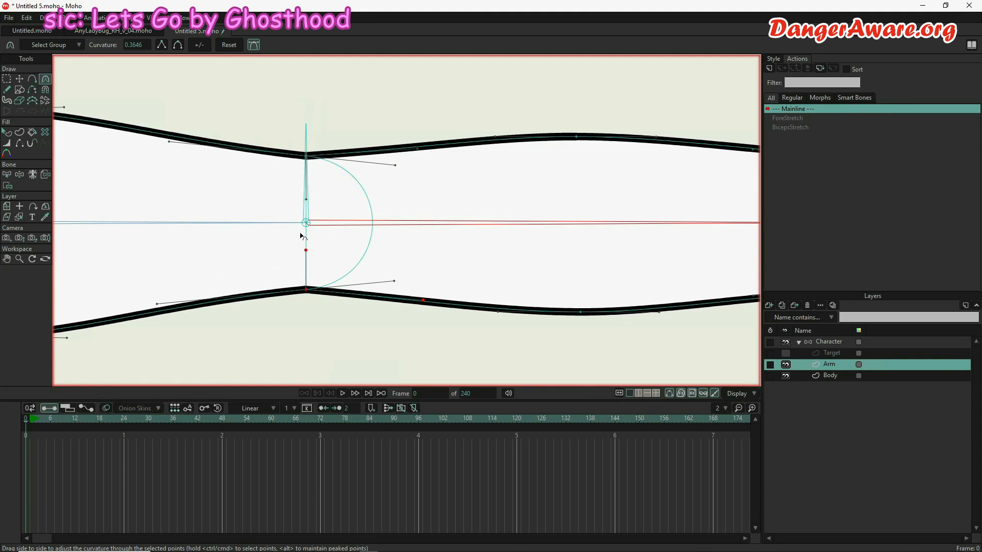
scroll(307, 222, up, 8)
scroll(306, 219, up, 3)
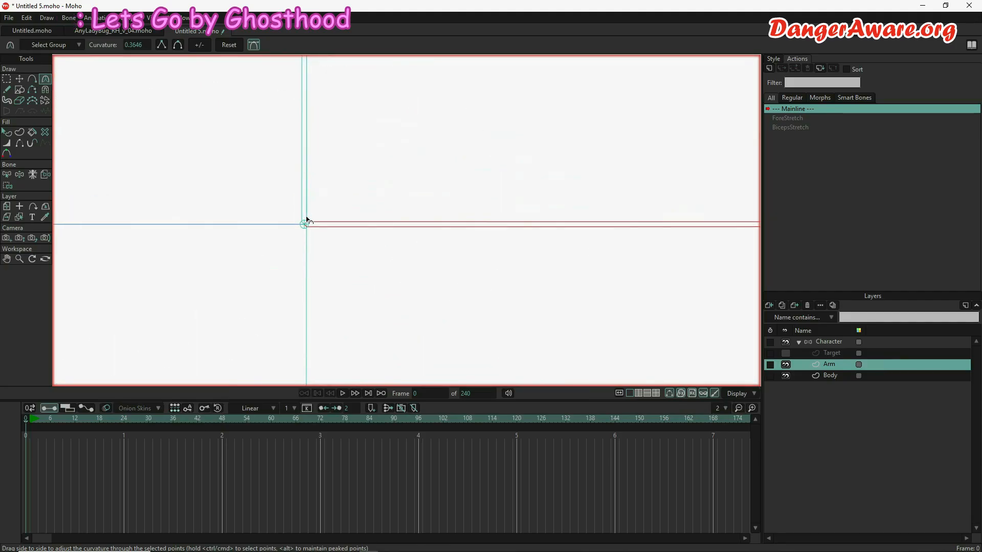
Step: Test the straightened elbow joint on the Character layer by posing the arm with Manipulate Bones, and undo the last two pose changes
scroll(306, 220, down, 6)
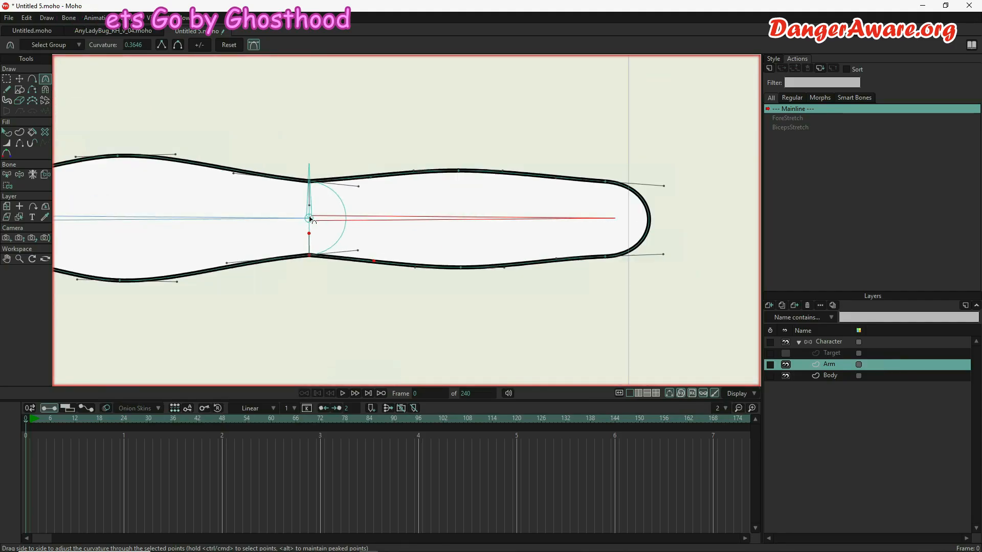
scroll(310, 219, down, 3)
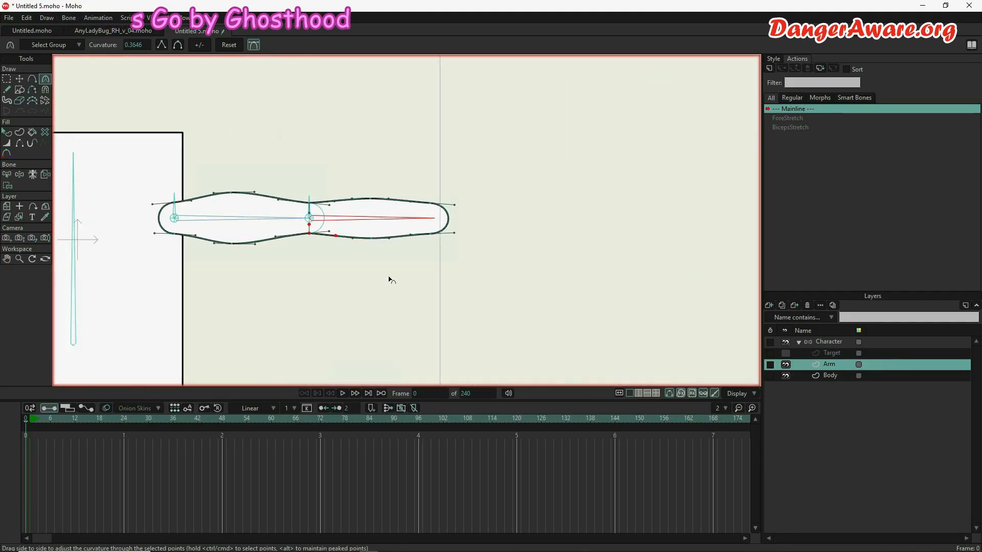
click(818, 344)
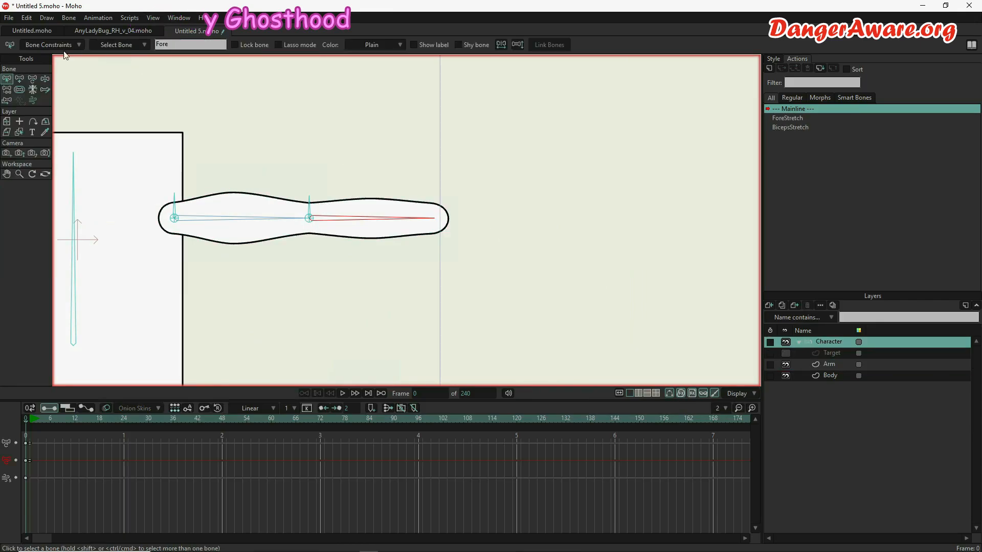
click(45, 79)
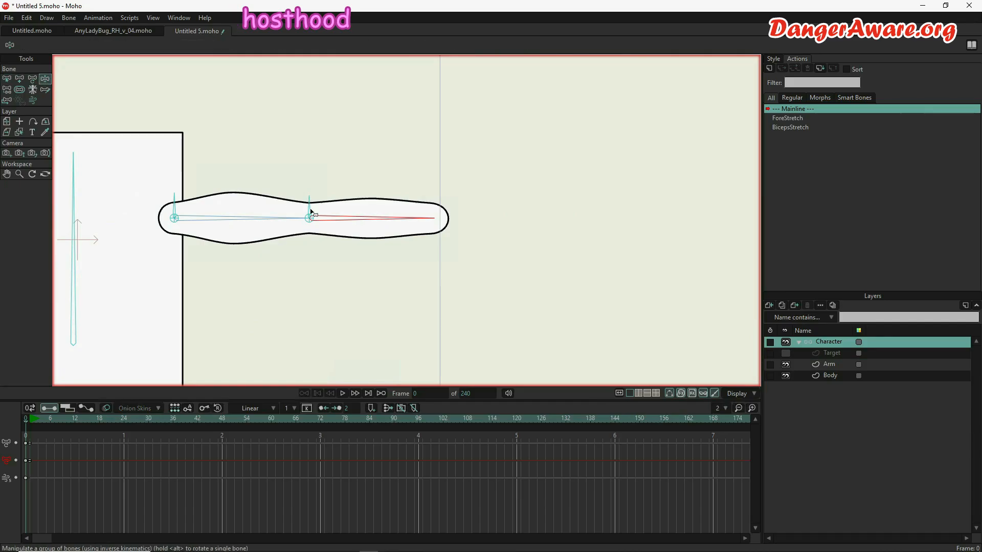
mouse_move(372, 235)
mouse_down()
mouse_move(353, 190)
mouse_move(313, 167)
mouse_move(423, 256)
mouse_move(358, 222)
mouse_up()
drag(310, 173, 500, 256)
drag(287, 292, 318, 276)
drag(351, 245, 205, 174)
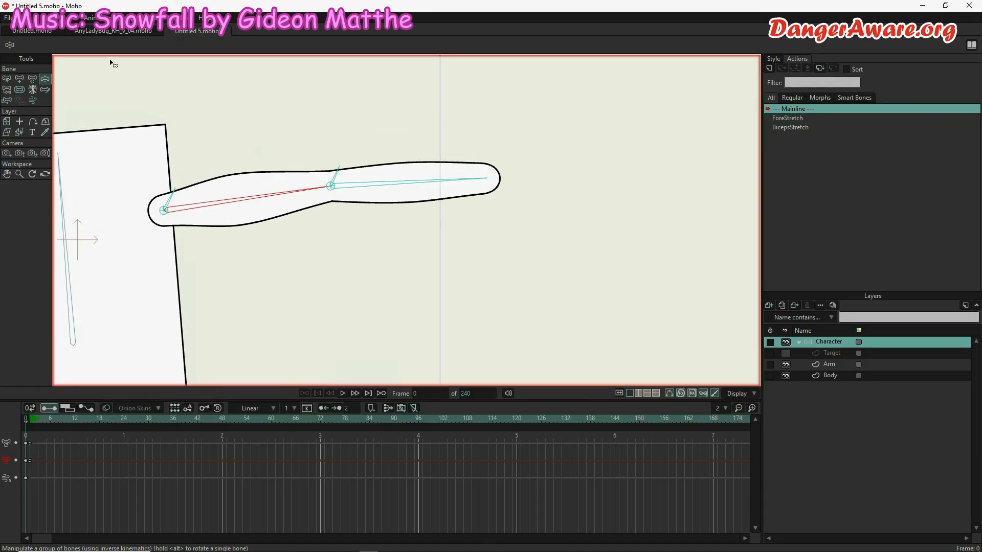
drag(256, 196, 282, 202)
key(ctrl+z)
key(ctrl+z)
Step: Switch to the AnyLadyBug_RH_v_04 document and stretch the ladybug's bent lower arm straight out sideways with Manipulate Bones
click(127, 30)
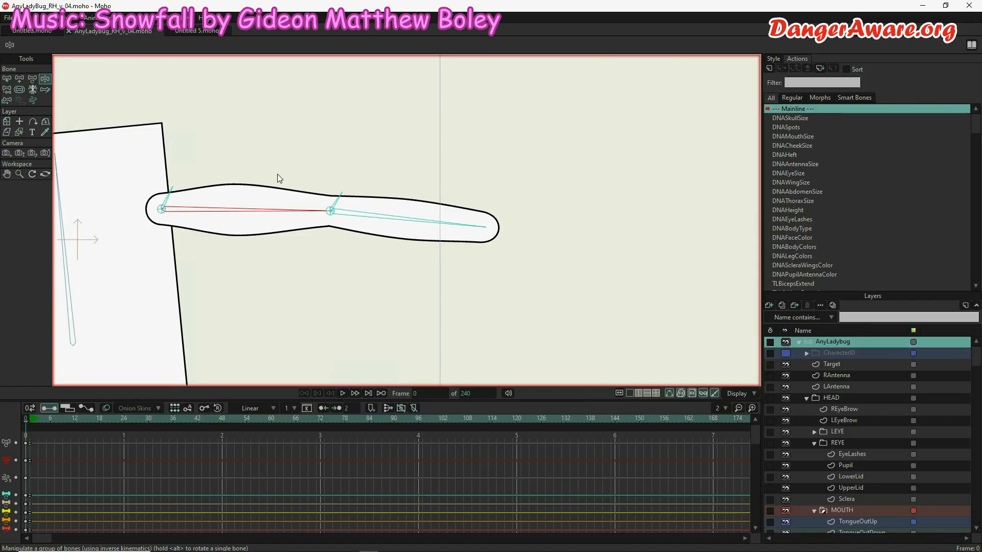
scroll(278, 179, up, 3)
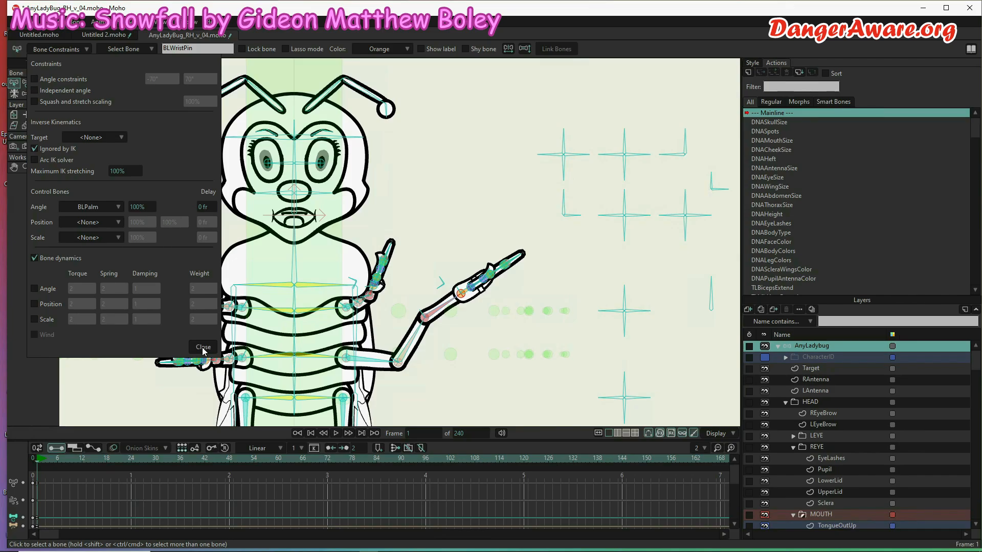
click(203, 348)
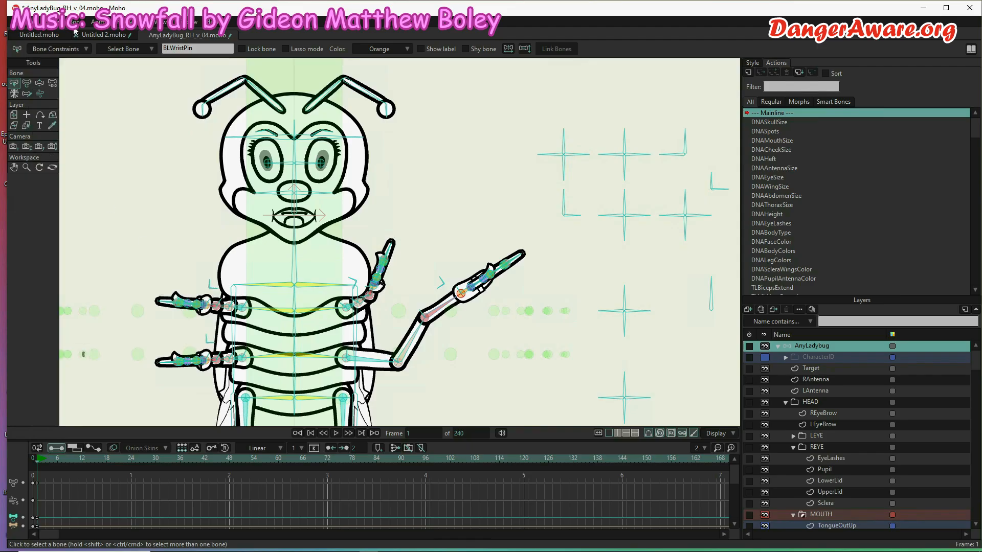
click(39, 83)
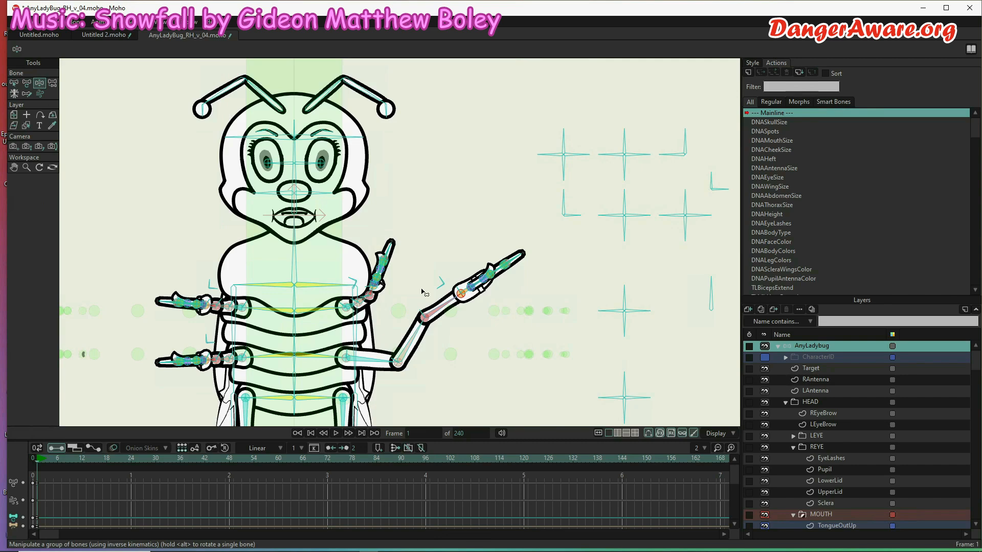
drag(419, 221, 422, 173)
drag(418, 246, 542, 264)
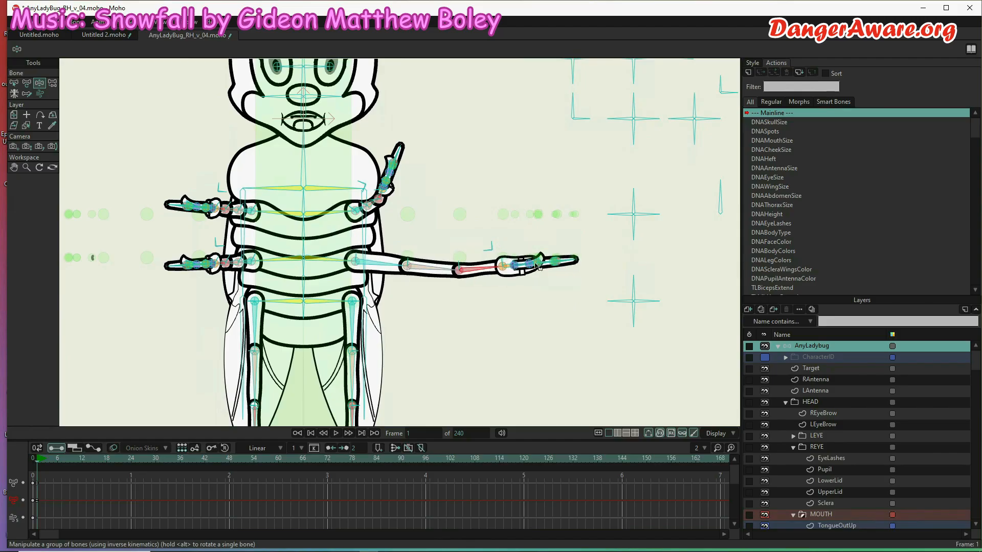
click(338, 256)
drag(477, 269, 493, 248)
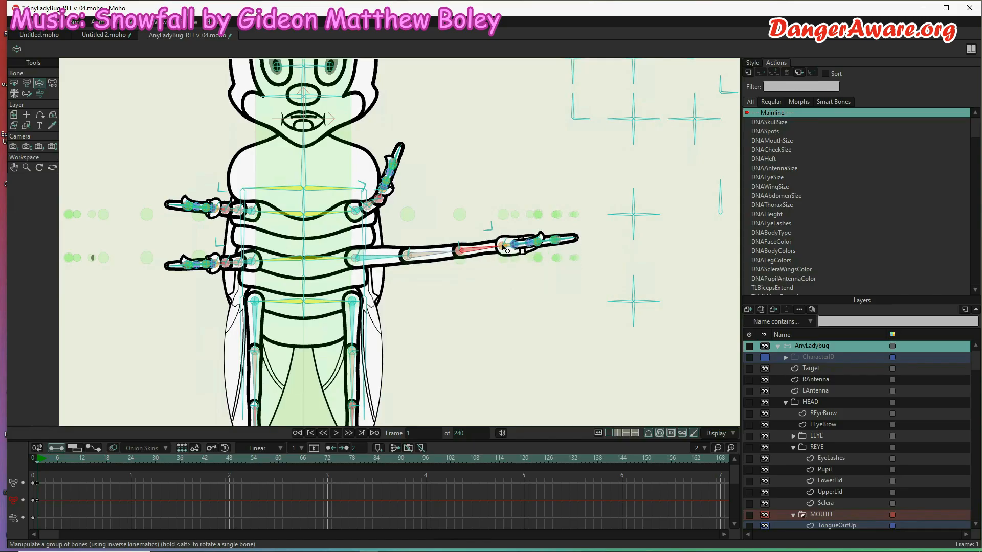
Step: Hide the Target layer and open the BLBicepsExtend smart bone action for editing
click(765, 368)
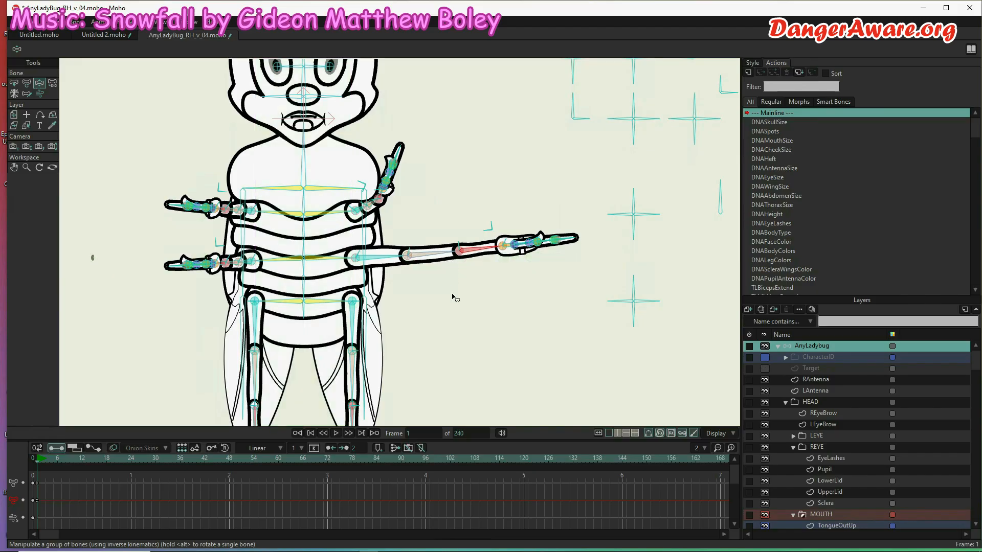
click(360, 257)
scroll(823, 273, down, 3)
scroll(805, 259, down, 3)
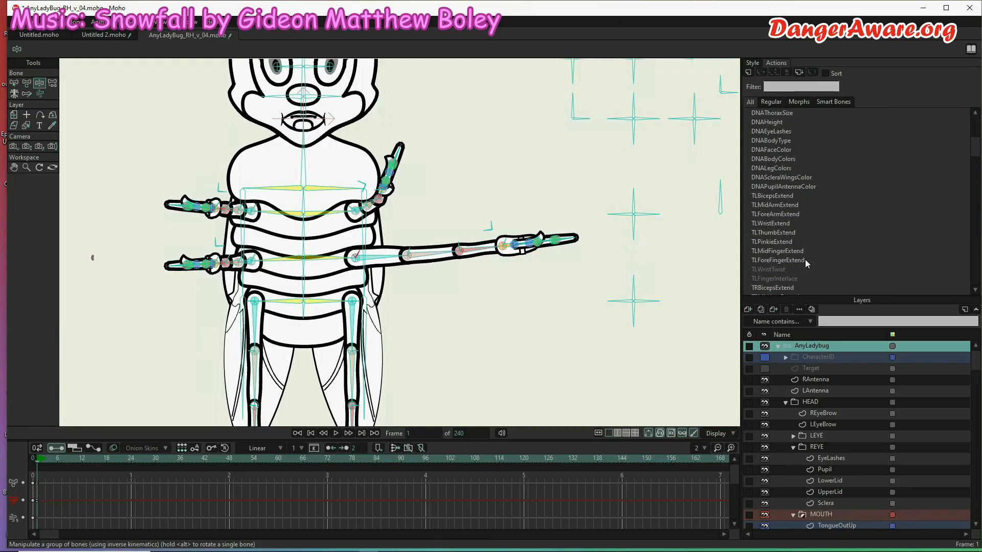
scroll(805, 258, down, 3)
scroll(805, 256, down, 1)
scroll(805, 253, down, 2)
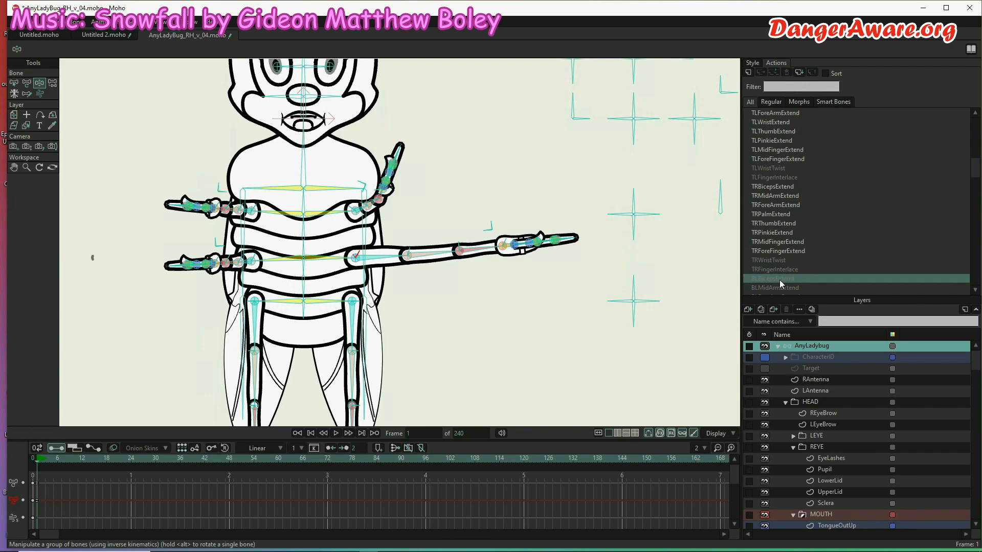
double_click(780, 280)
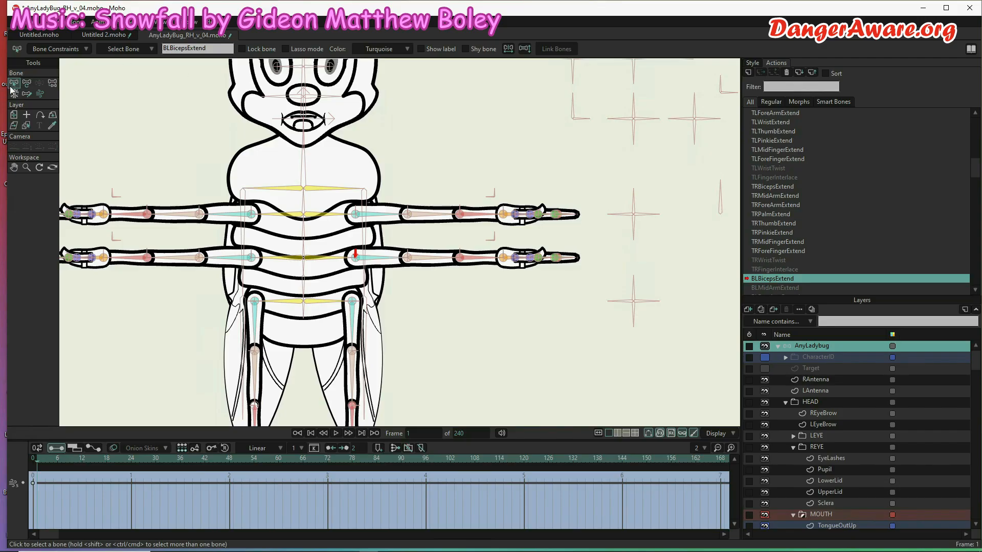
Step: Clear the existing bone keyframes at the start of the BLBicepsExtend action
click(28, 85)
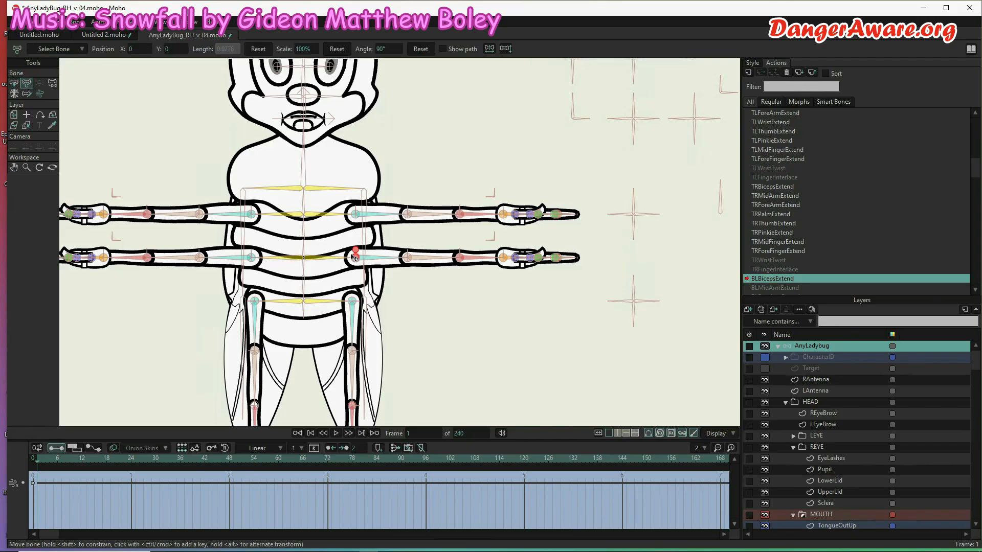
scroll(355, 256, up, 5)
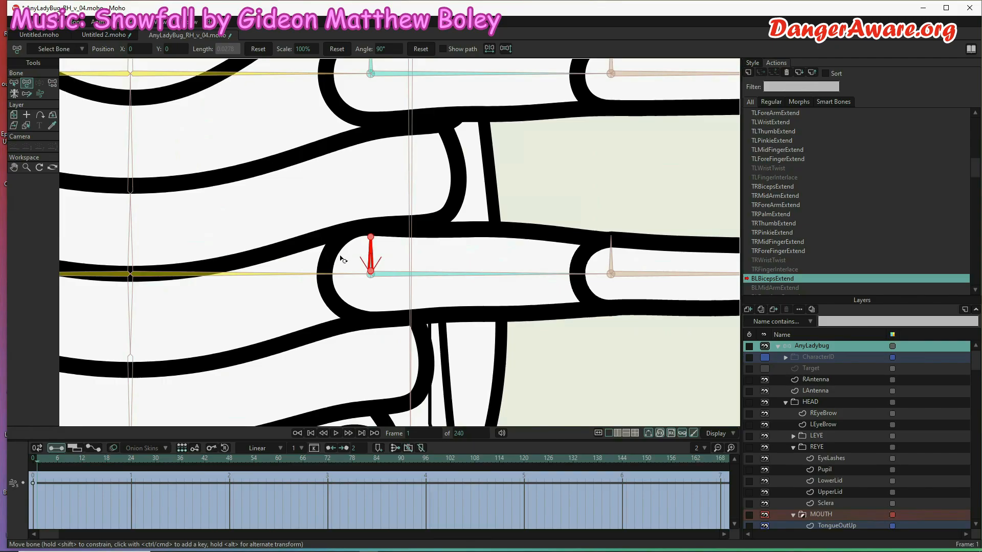
click(377, 257)
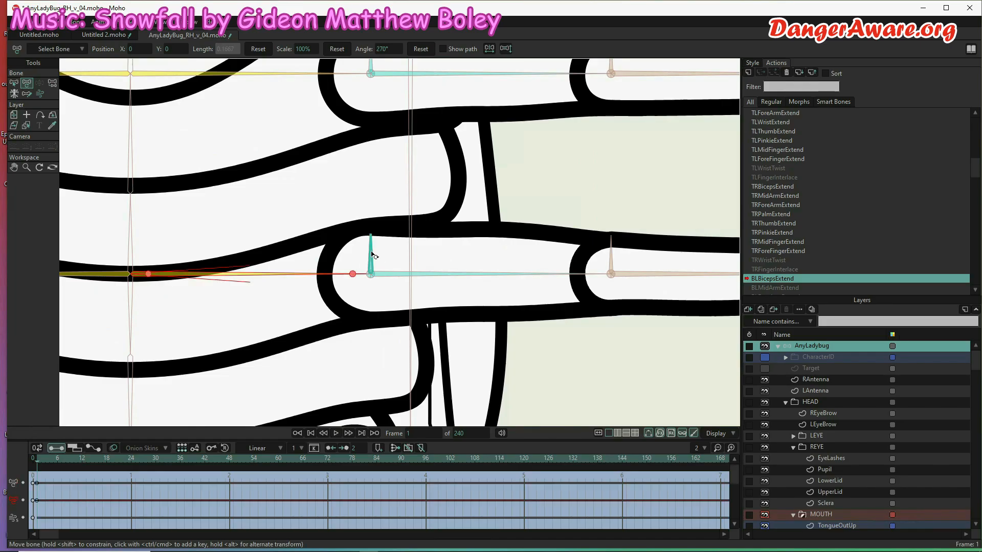
drag(51, 499, 10, 508)
key(Delete)
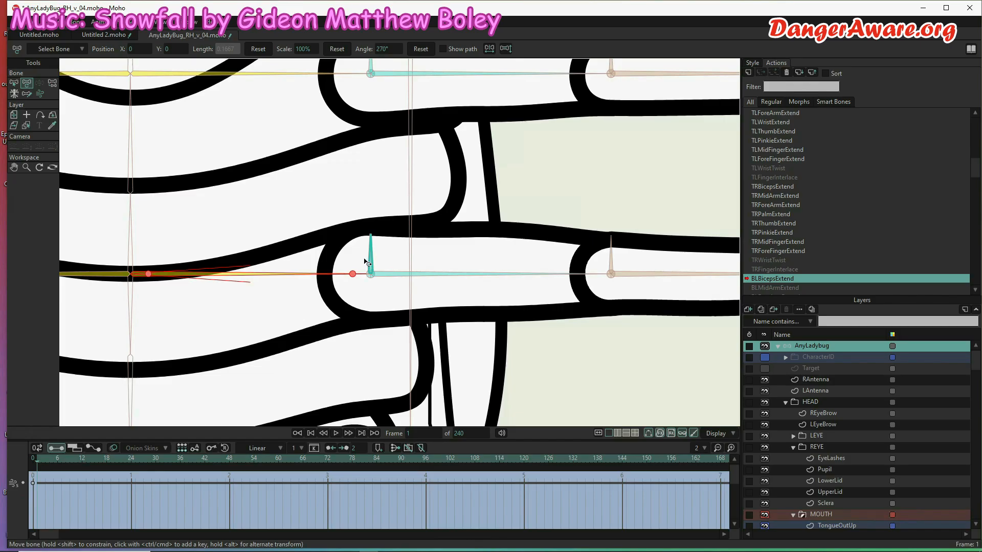
Step: At frame 1, rotate the BLBicepsExtend bone to about 122° and scale the BLBiceps bone to 25%
click(368, 253)
drag(352, 251, 347, 253)
click(497, 273)
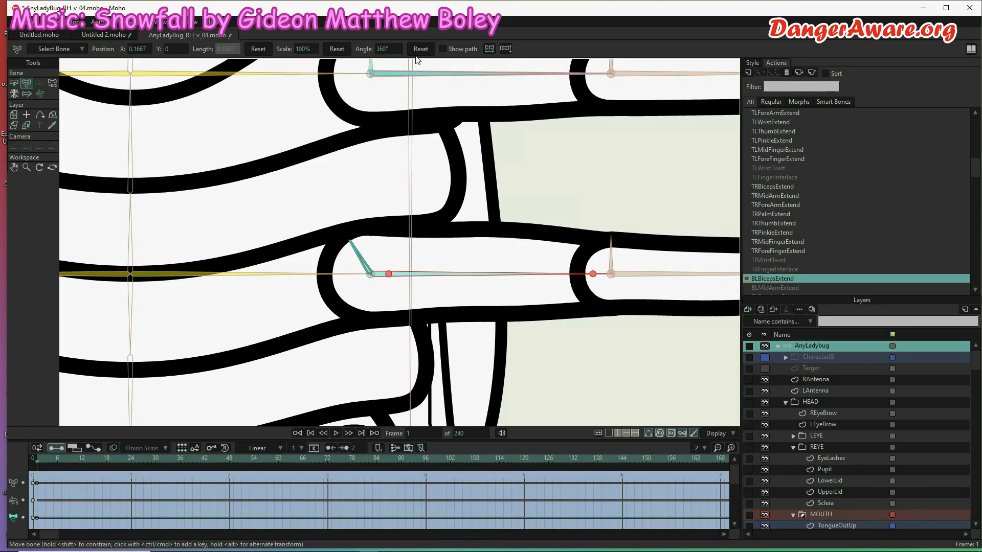
click(300, 49)
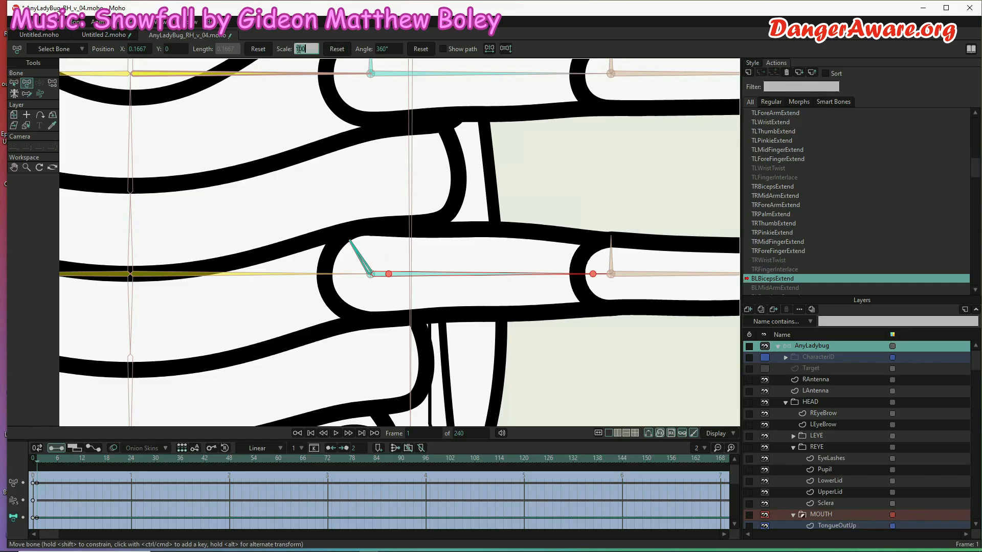
text(25)
key(Return)
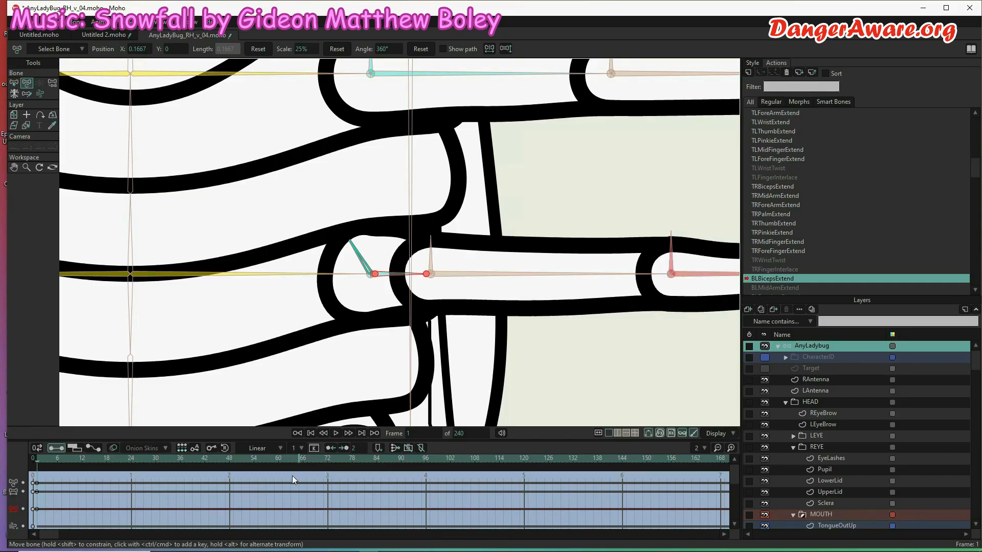
Step: At frame 65, scale the BLBiceps bone to 125% and rotate the BLBicepsExtend bone to about 58°
click(300, 461)
click(295, 48)
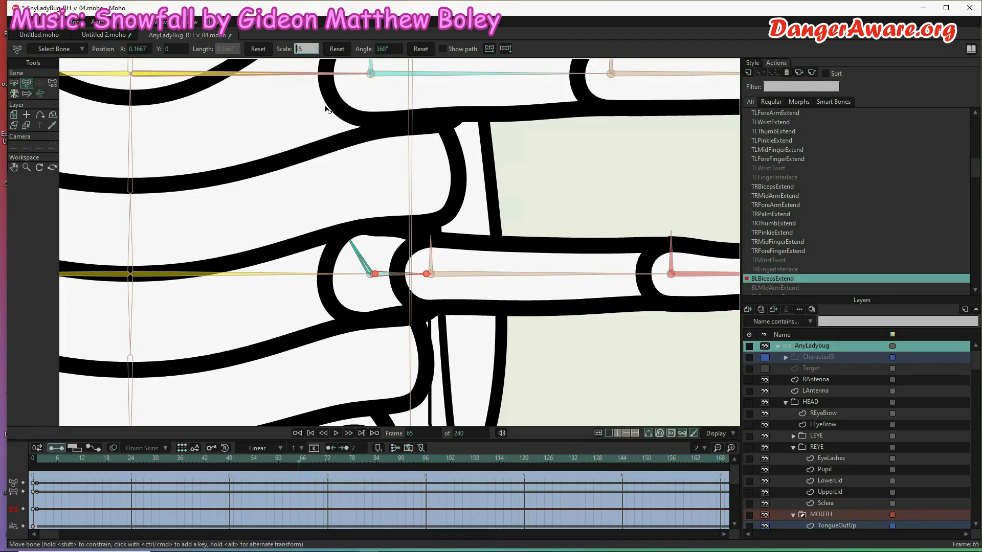
text(125)
key(Return)
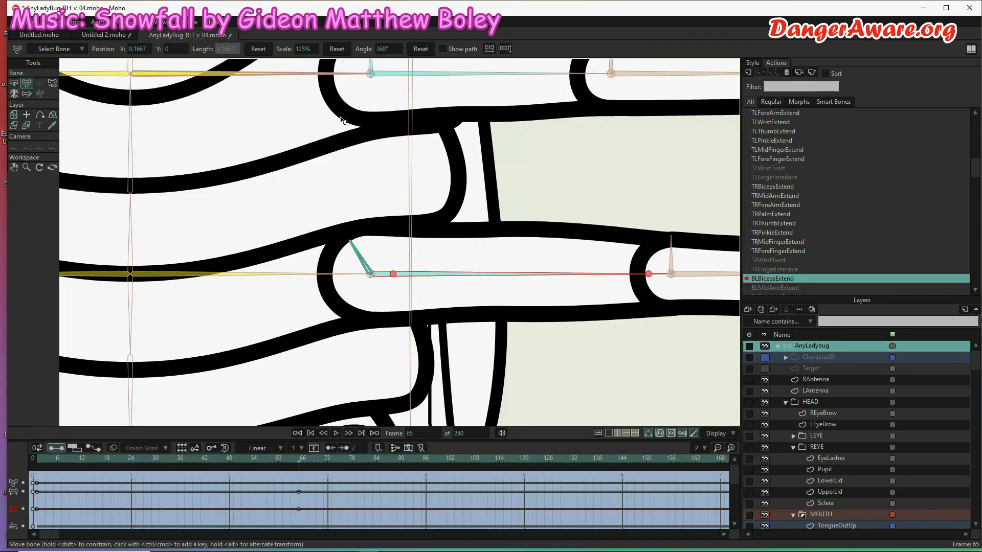
click(359, 254)
click(358, 253)
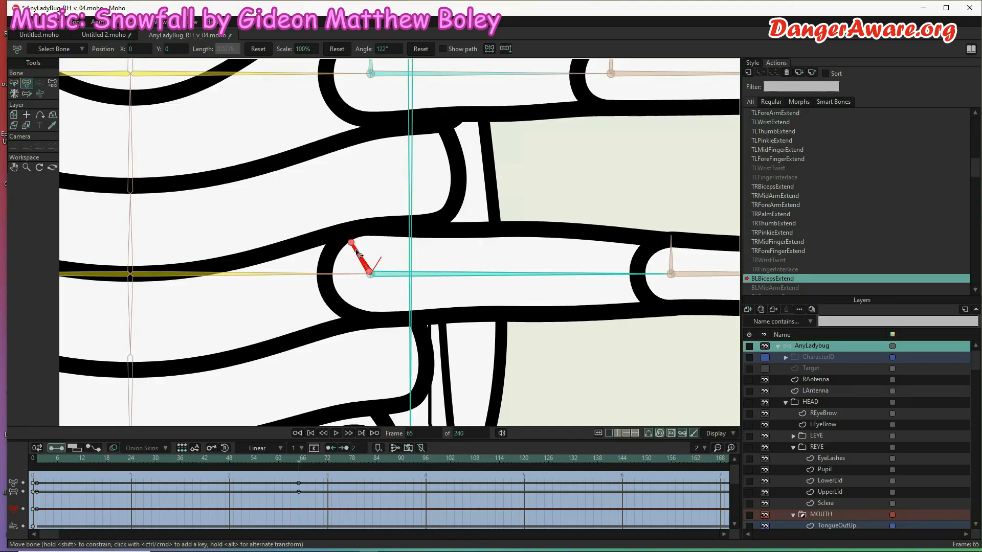
drag(356, 253, 392, 241)
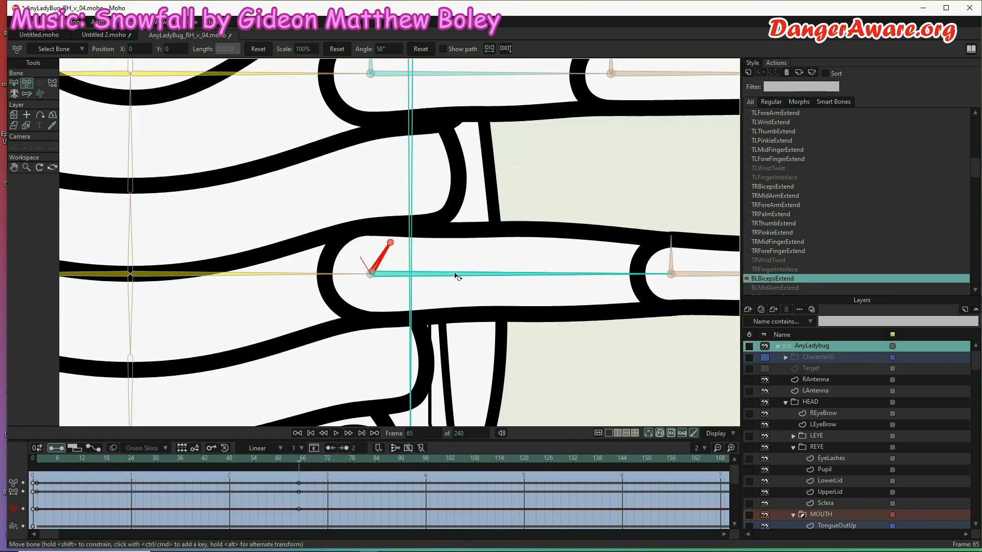
Step: At frame 33 of the action, reset the BLBiceps bone's scale to 100%
click(169, 462)
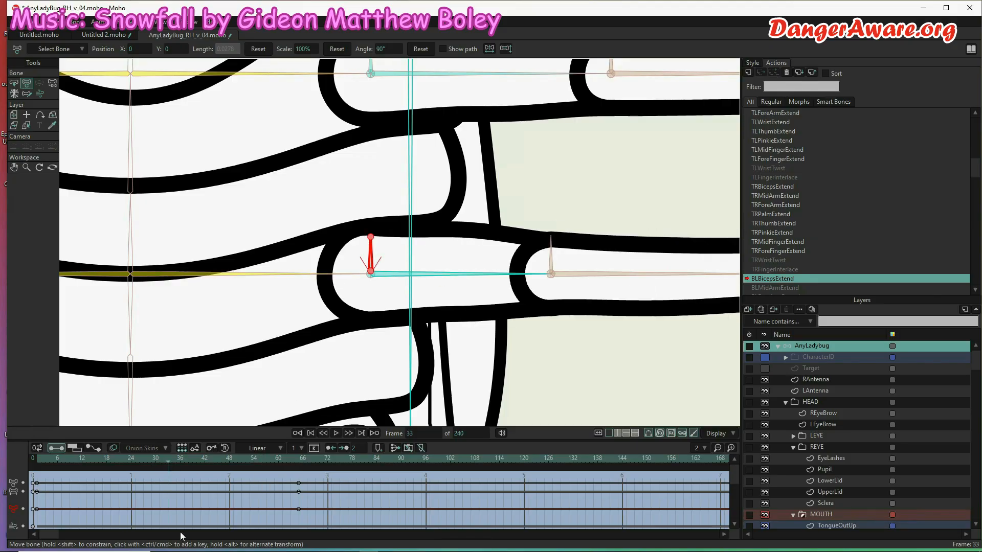
key(b)
click(452, 279)
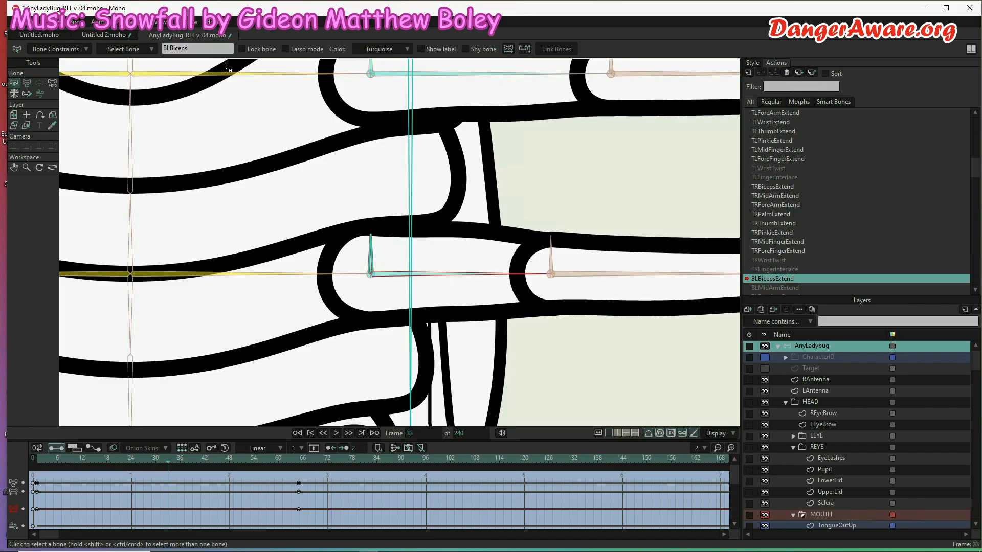
click(26, 83)
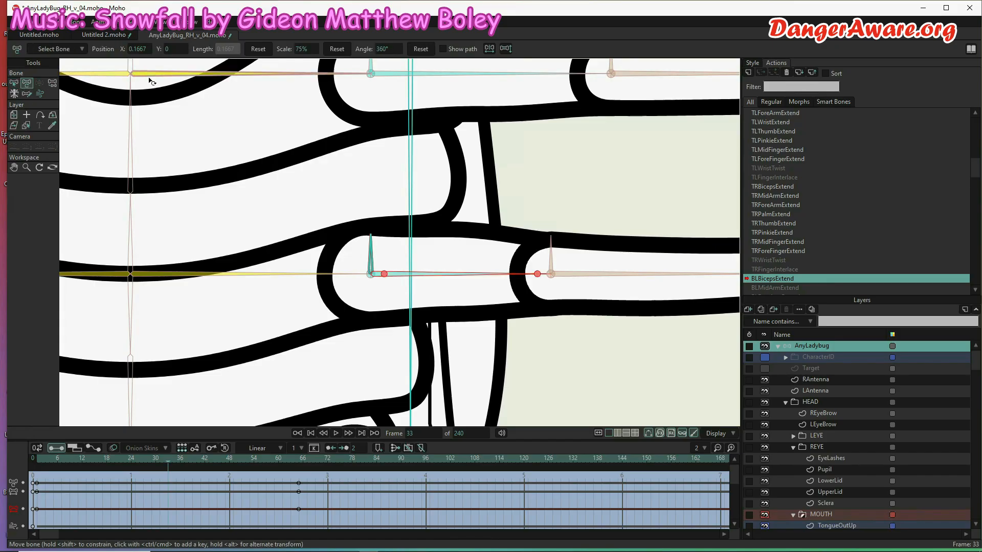
click(338, 49)
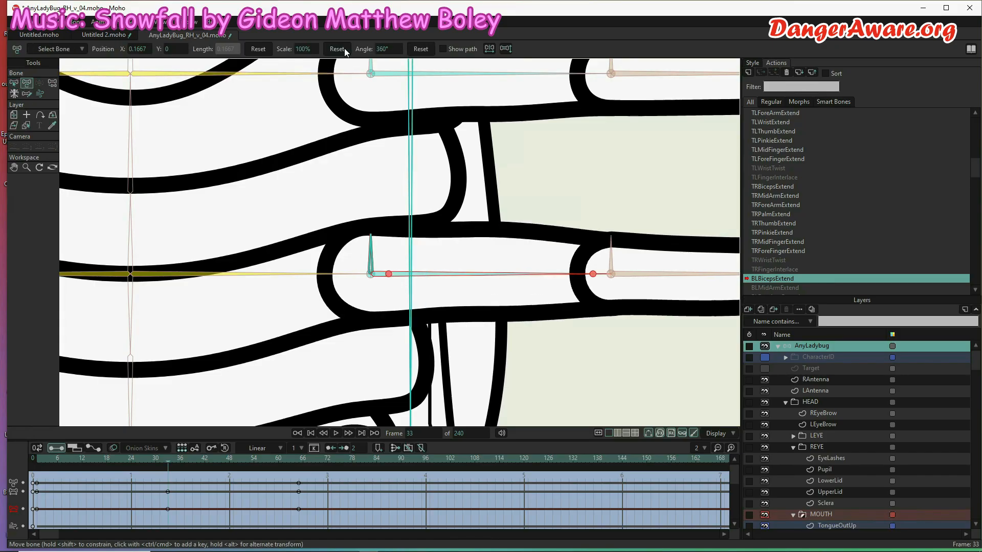
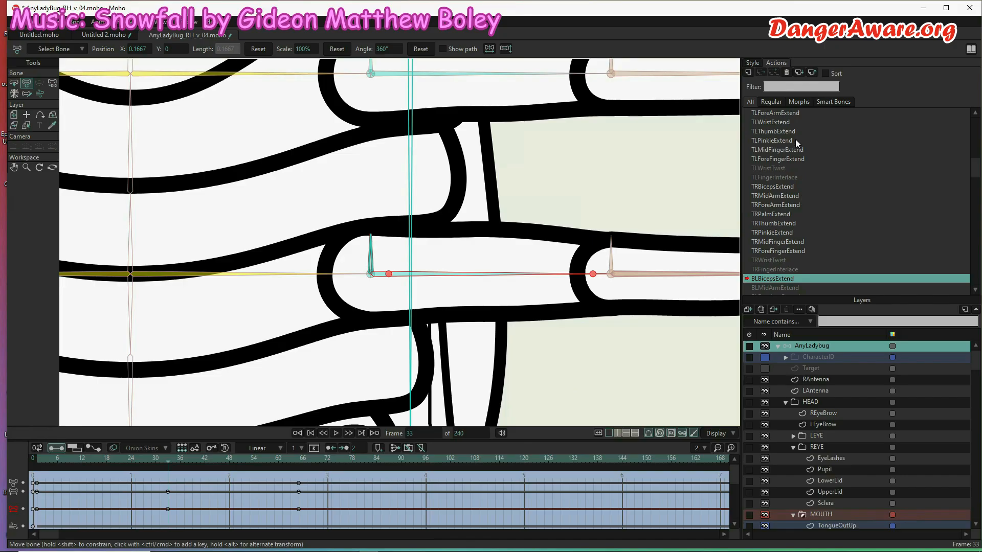
Step: Leave the BLBicepsExtend action by making Mainline the active action again
scroll(787, 113, up, 2)
click(786, 114)
scroll(786, 113, up, 4)
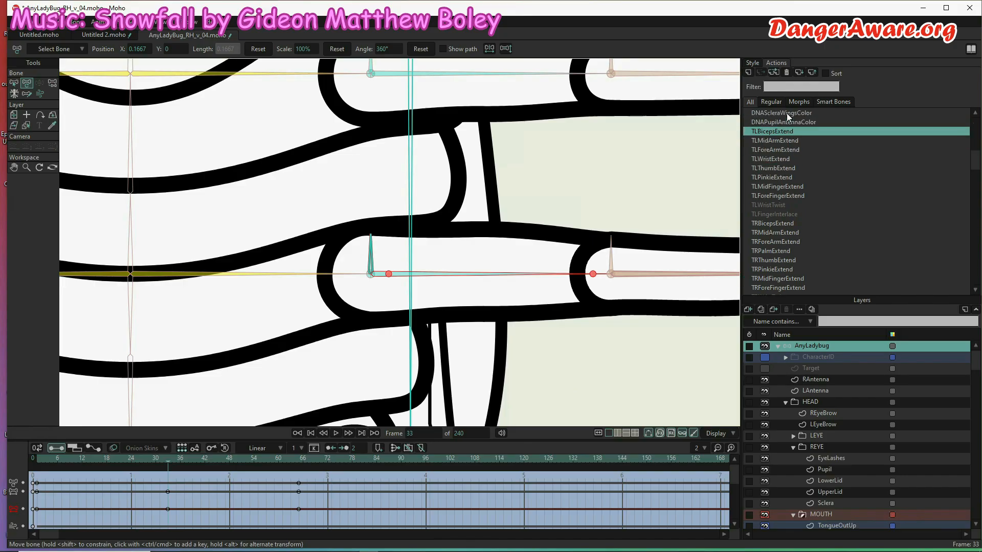
scroll(787, 113, up, 5)
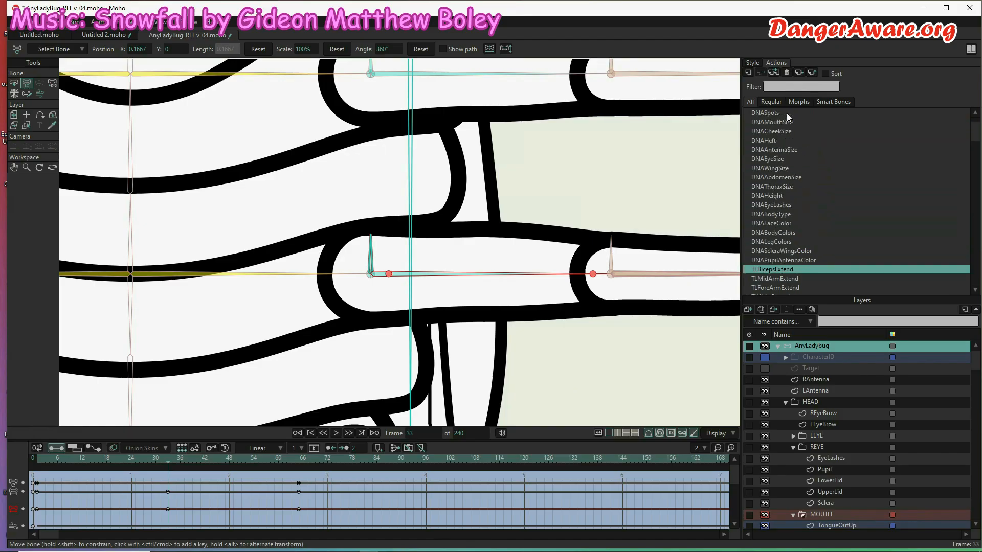
click(786, 112)
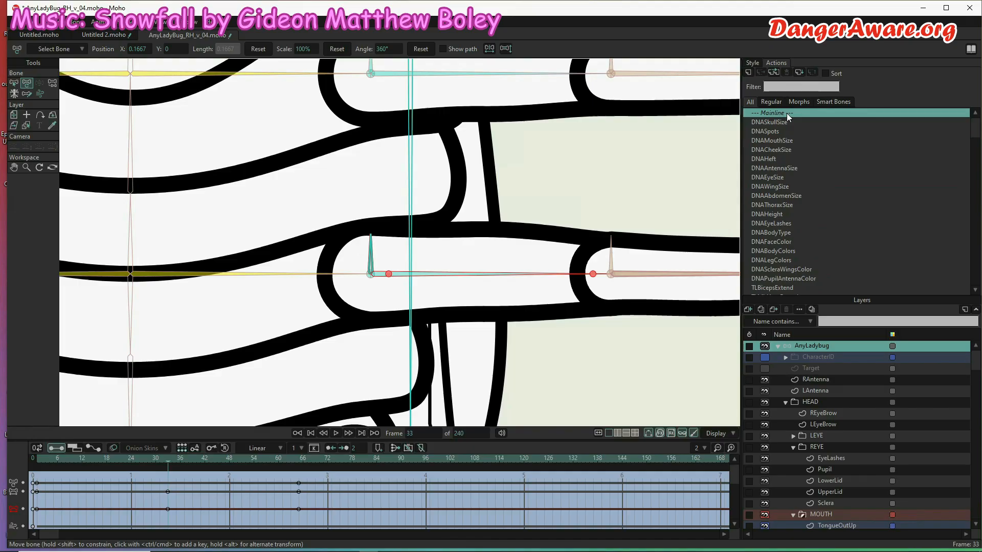
double_click(787, 112)
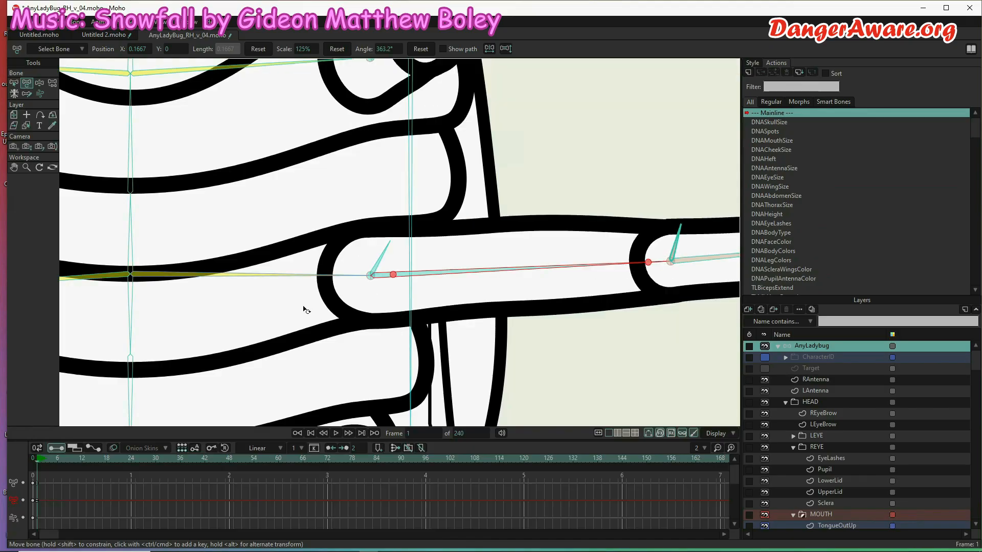
Step: Test the biceps stretch of the ladybug's lower arm by moving the BLBicepsExtend bone with Manipulate Bones
scroll(304, 309, down, 5)
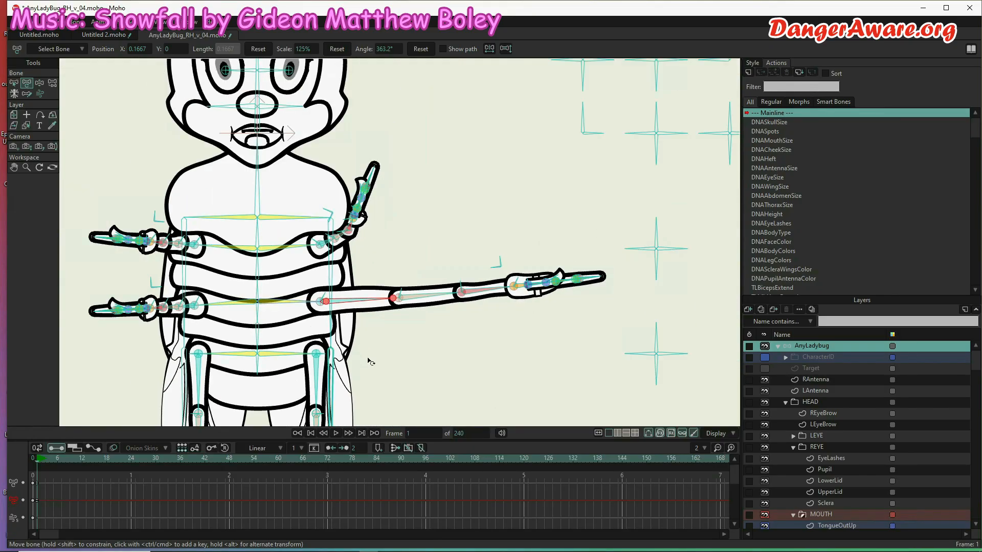
click(40, 84)
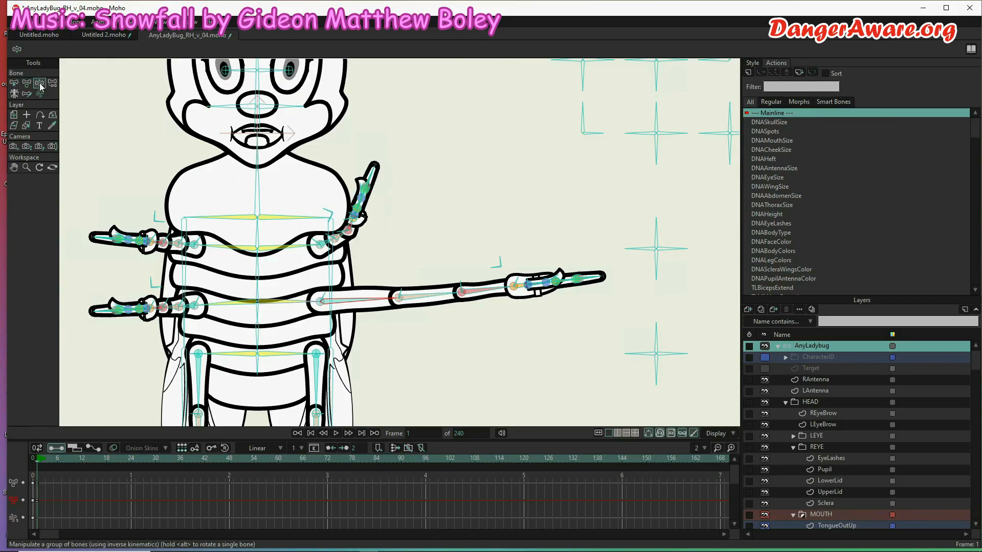
mouse_move(324, 297)
mouse_down()
mouse_move(300, 296)
mouse_move(350, 292)
mouse_move(291, 286)
mouse_move(335, 285)
mouse_up()
Step: Select the BLMidArmExtend bone and make the BLMidArmExtend smart bone action active for editing
click(399, 291)
scroll(773, 255, down, 5)
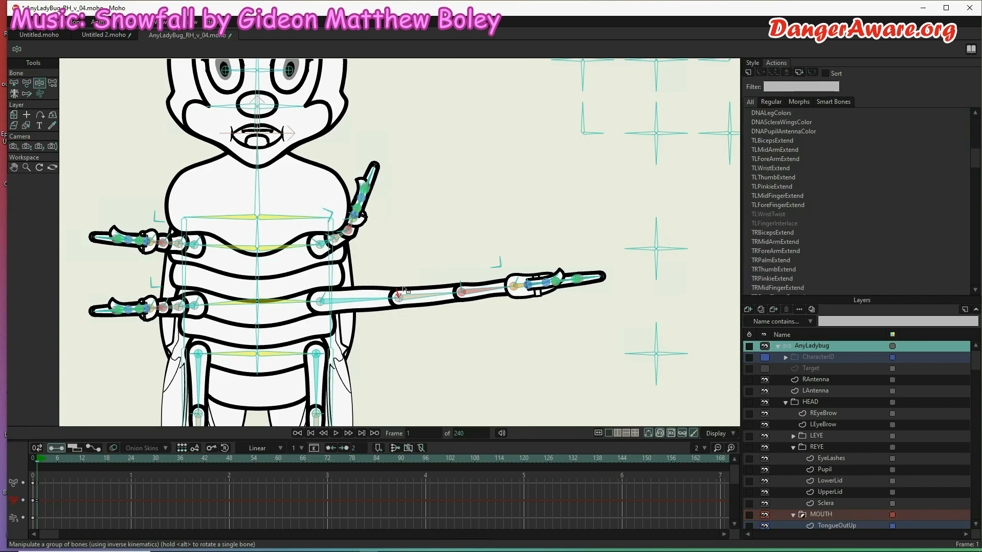
scroll(830, 210, down, 2)
scroll(819, 240, down, 3)
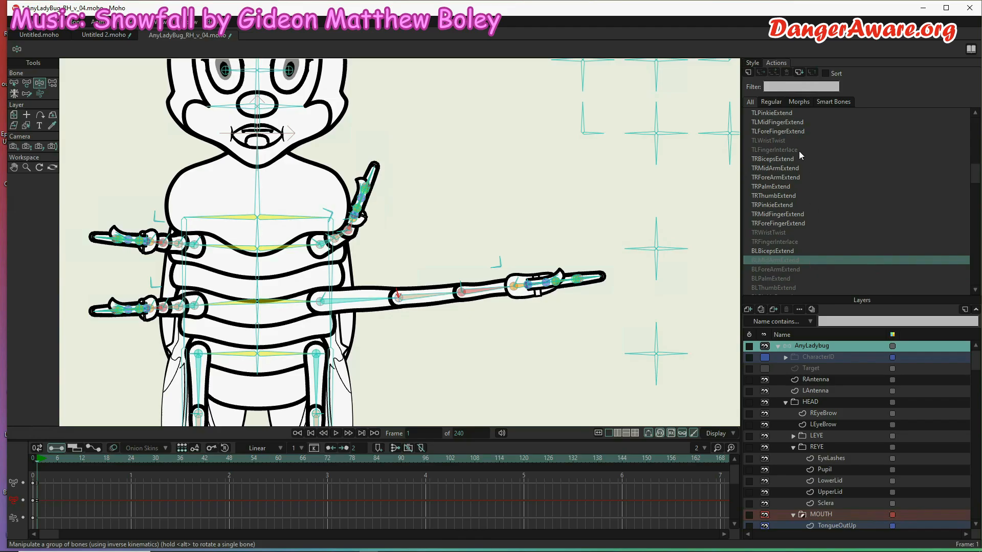
double_click(803, 260)
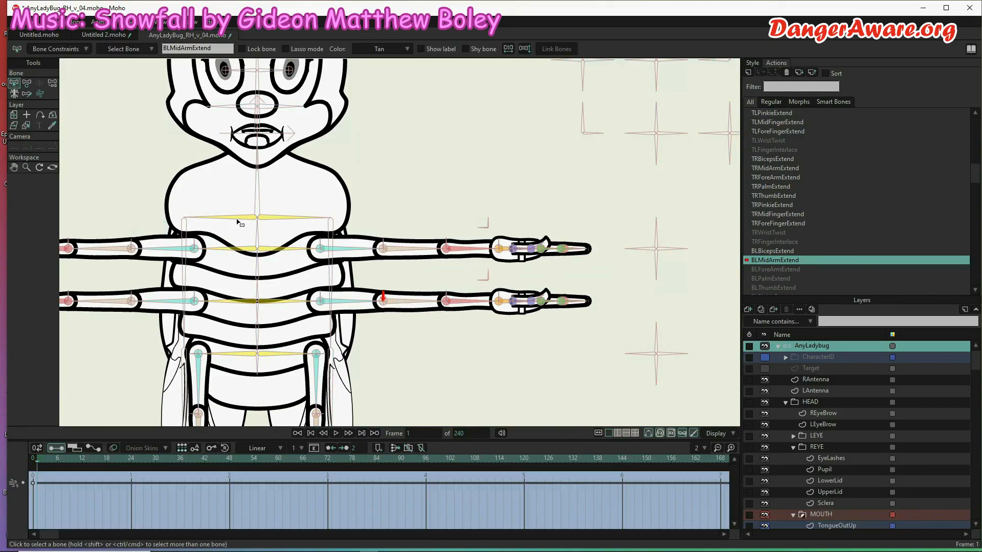
Step: At frame 1 of the action, rotate the BLMidArmExtend bone to about 122°
click(27, 83)
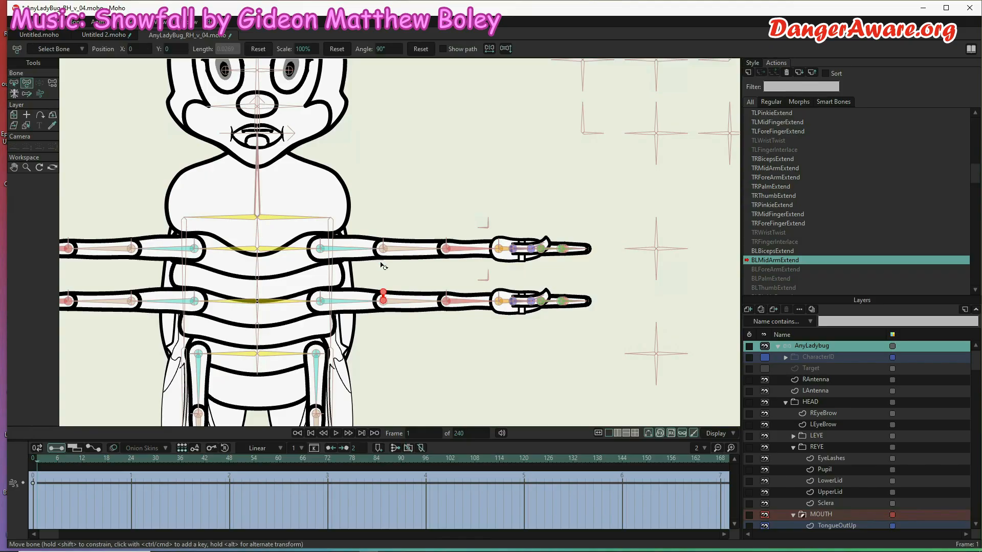
scroll(409, 305, up, 1)
scroll(408, 305, up, 3)
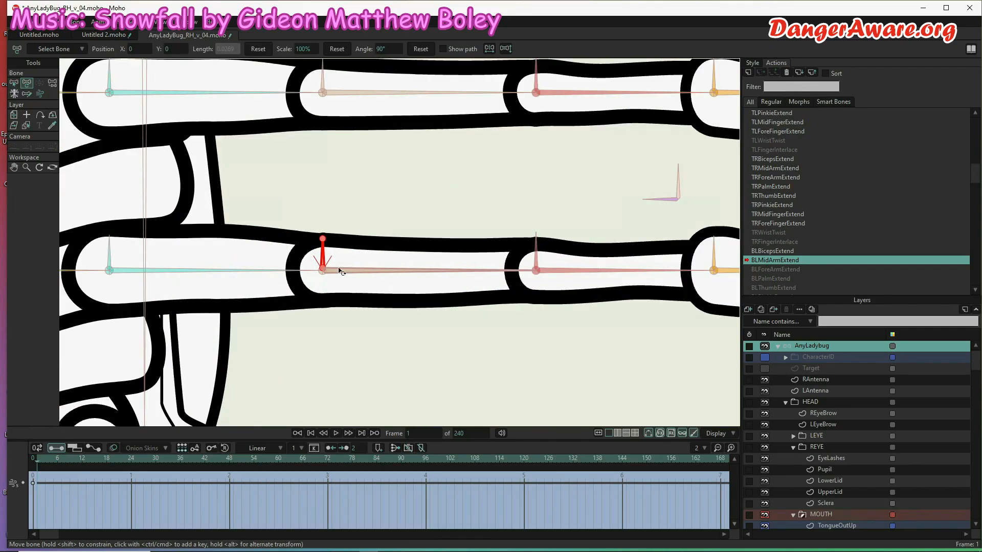
drag(326, 253, 302, 260)
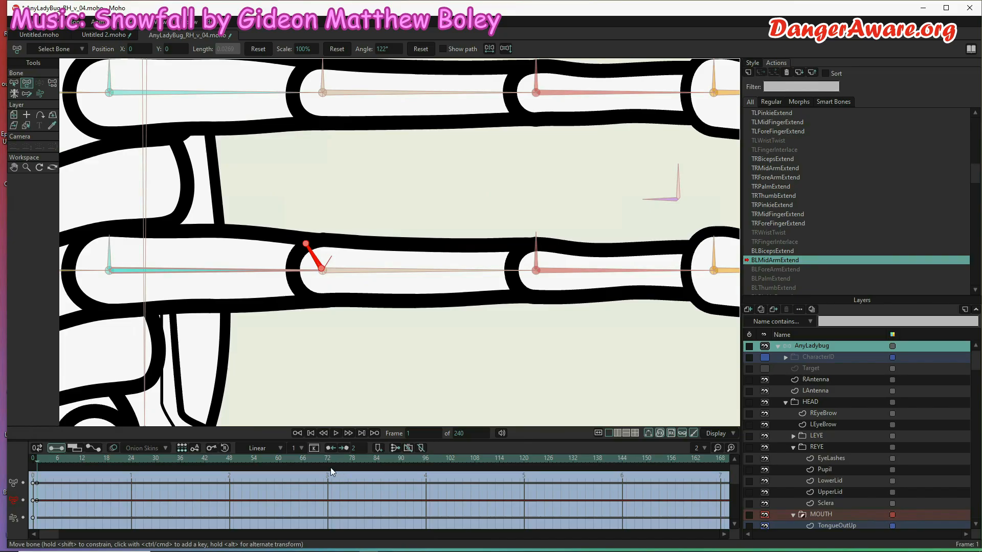
Step: At frame 65, rotate the BLMidArmExtend bone to about 58° and scale the BLMidArm bone to 125%
click(299, 459)
drag(314, 258, 351, 256)
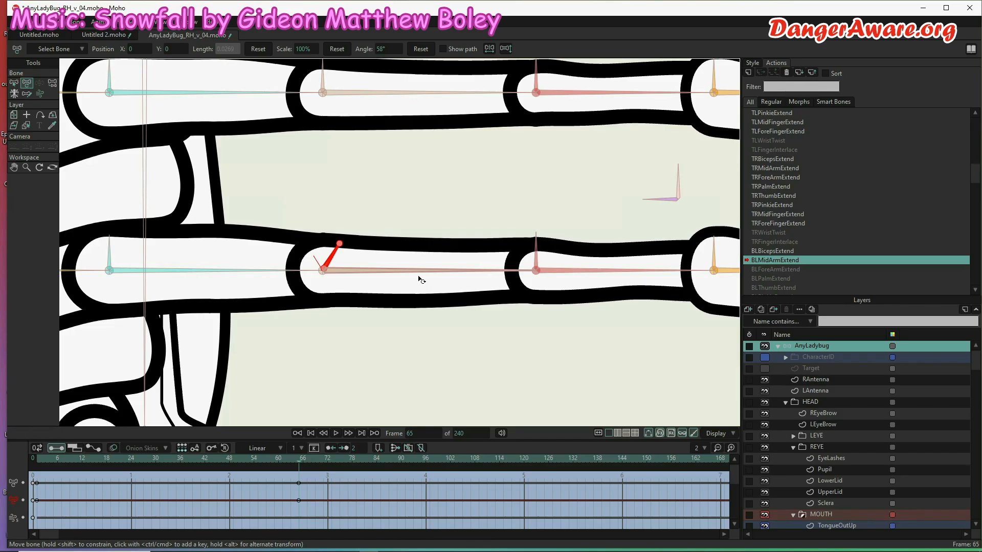
key(b)
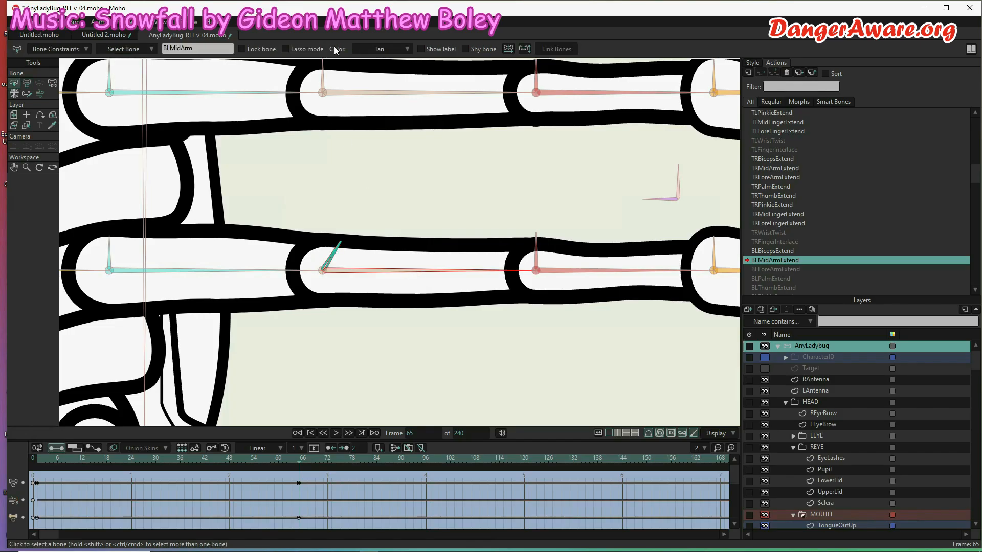
click(27, 83)
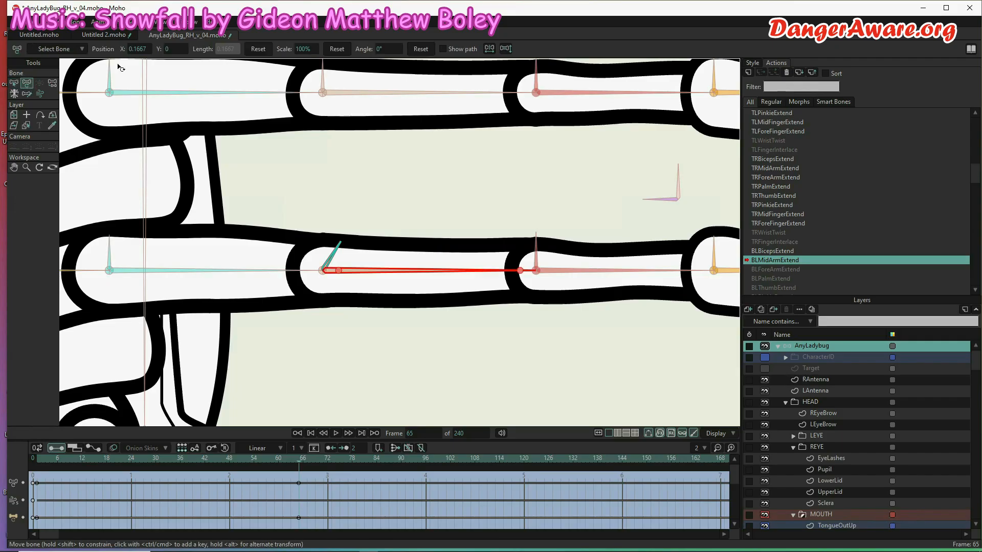
click(311, 46)
text(125)
key(Return)
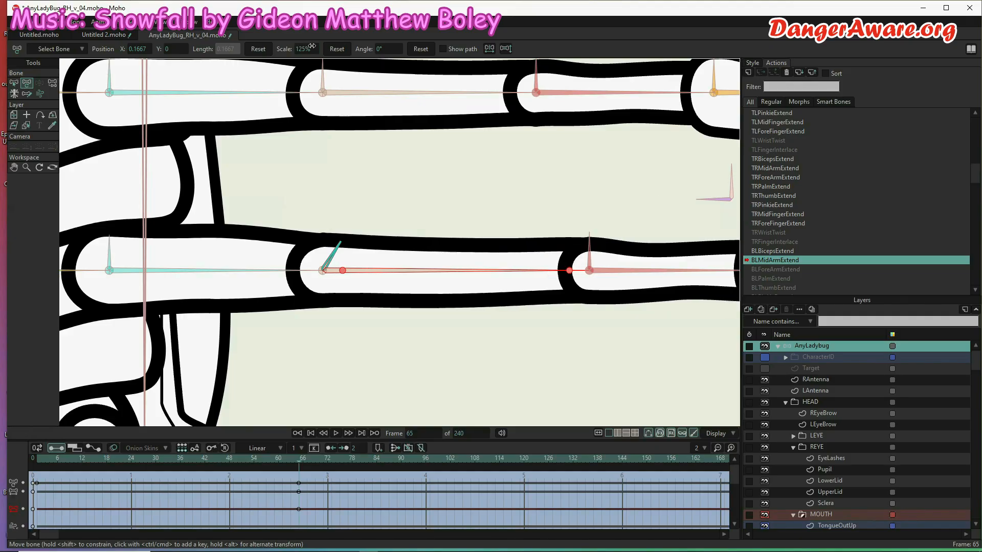
Step: Scale the BLMidArm bone to 25% at frame 1 and reset its scale to 100% at frame 33
click(39, 458)
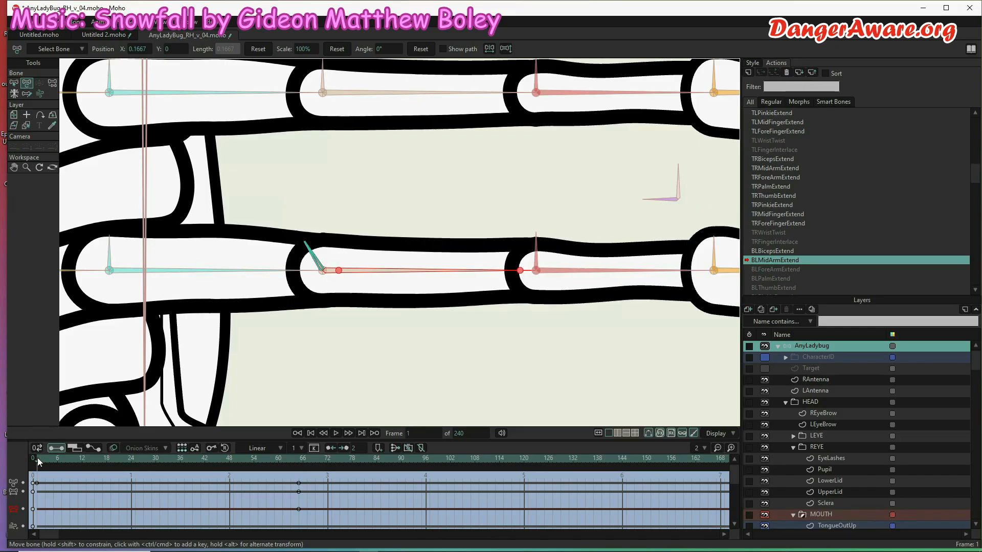
click(304, 49)
text(25)
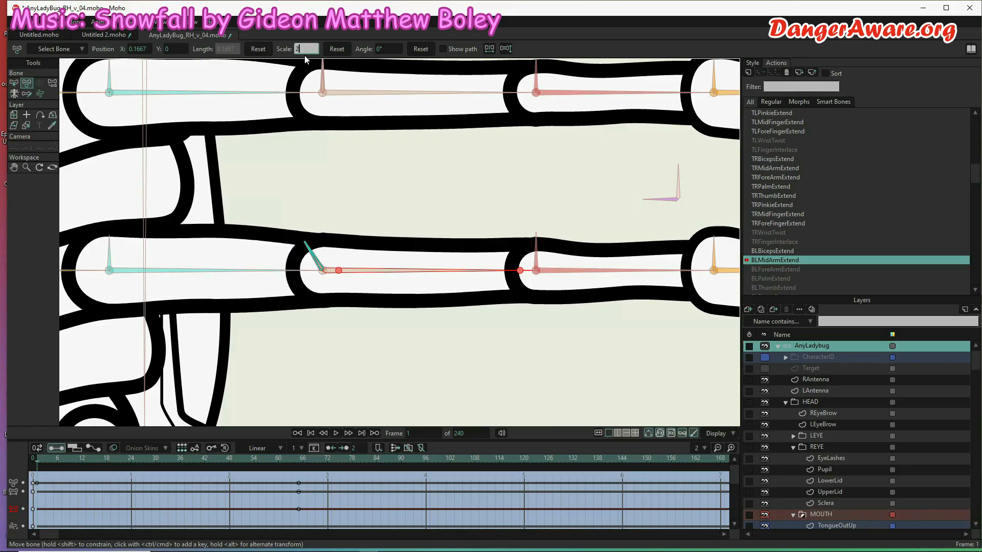
key(Return)
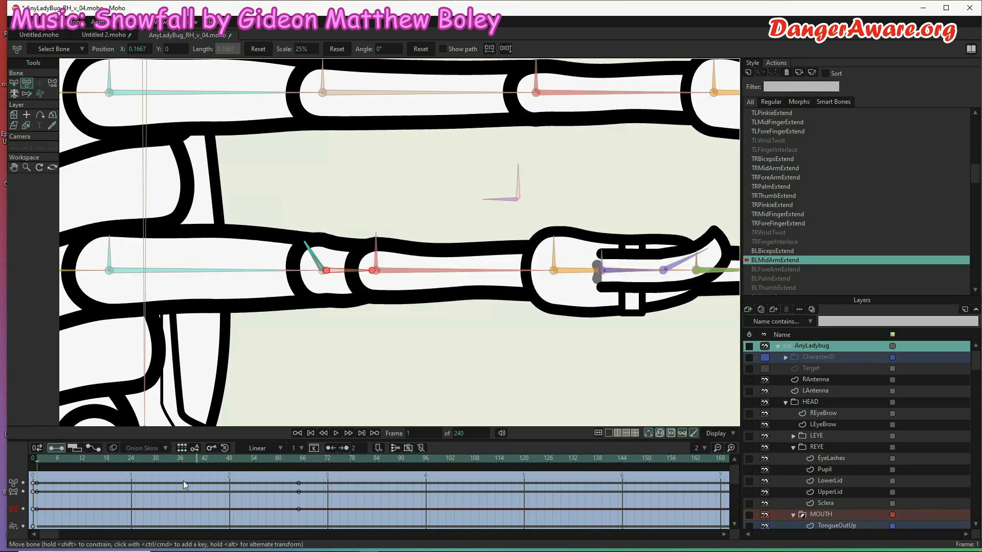
click(167, 460)
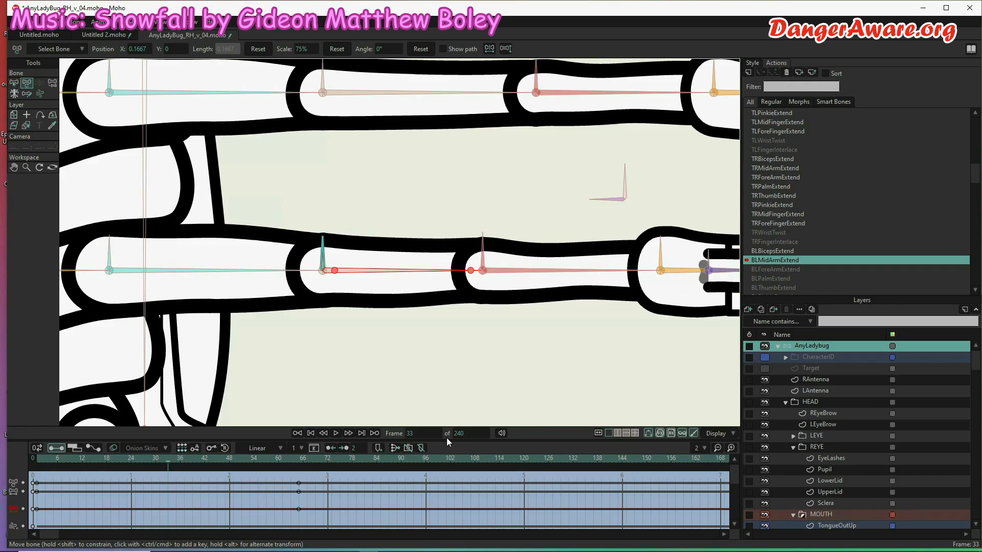
click(337, 48)
scroll(385, 352, down, 5)
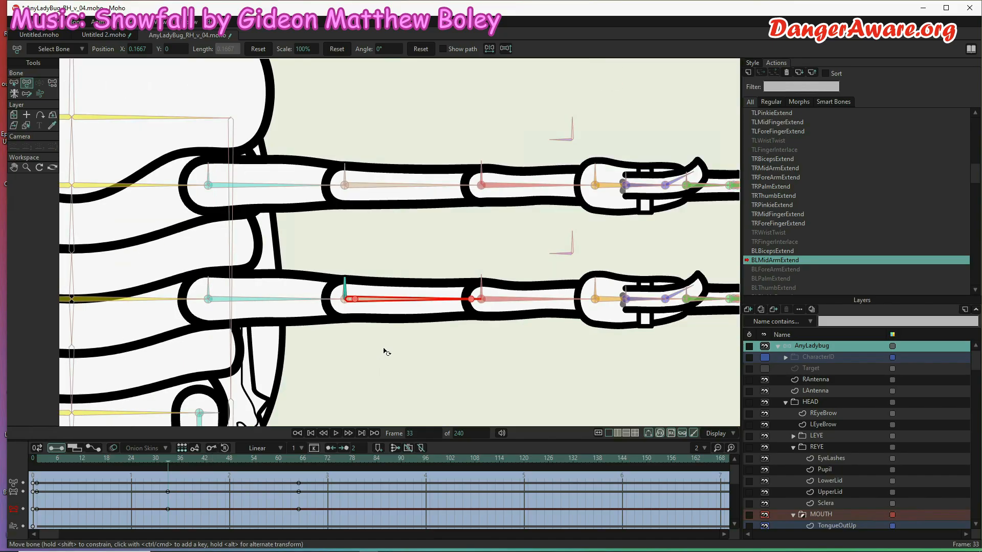
Step: Make the BLForeArmExtend action active and rotate the BLForeArmExtend bone to about 122° at frame 1
click(779, 270)
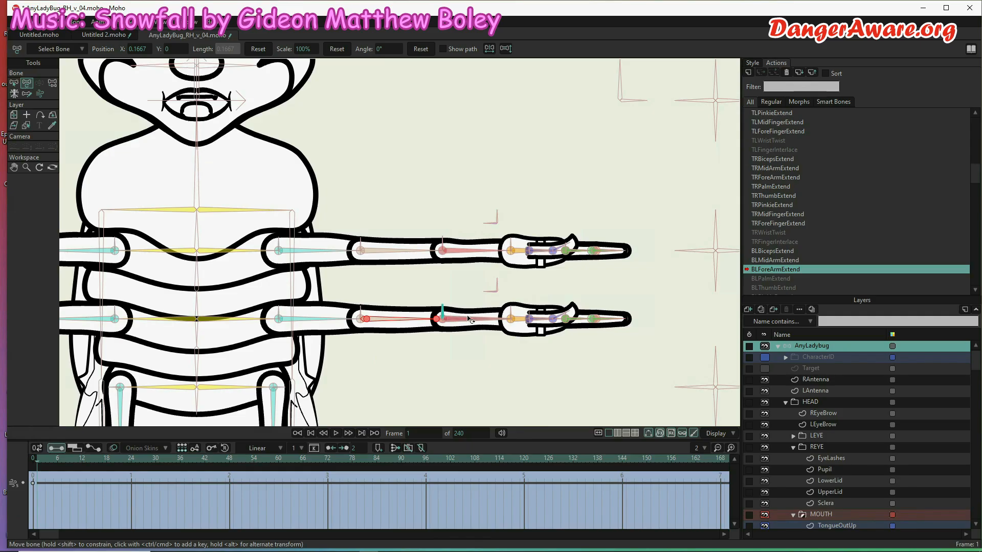
scroll(475, 323, up, 5)
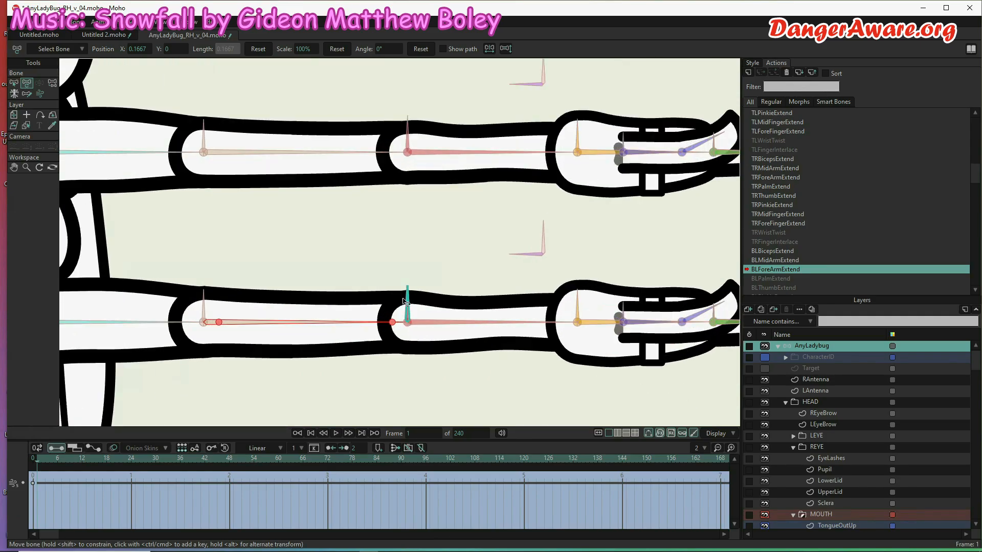
drag(405, 301, 343, 311)
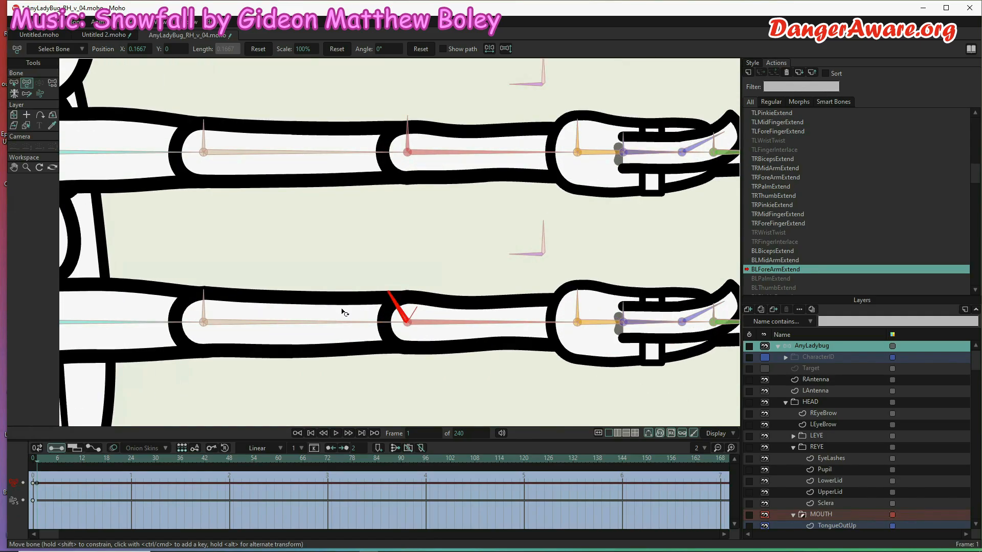
Step: At frame 65, rotate the BLForeArmExtend bone fully toward the hand and scale the lower arm's forearm bone to 125%
click(300, 463)
drag(405, 310, 452, 310)
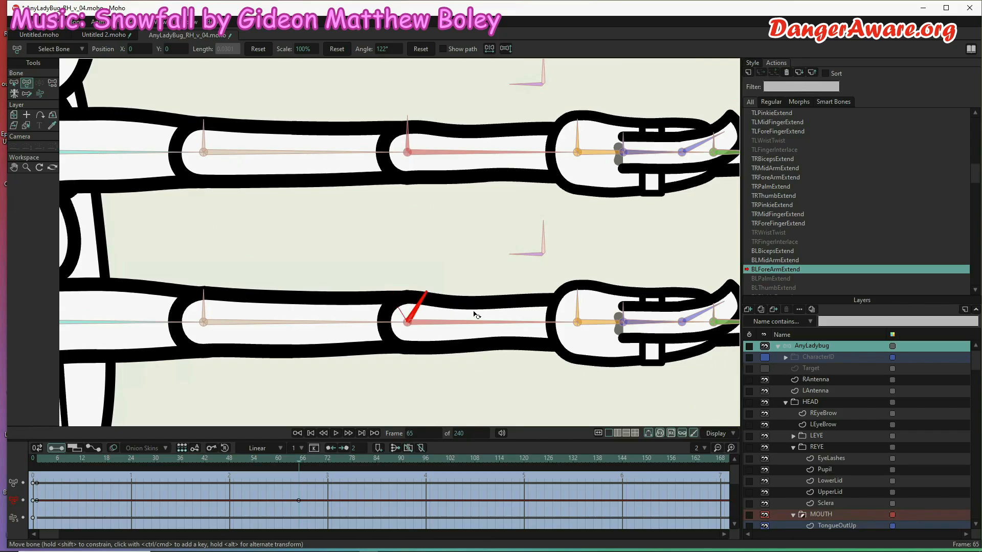
click(499, 323)
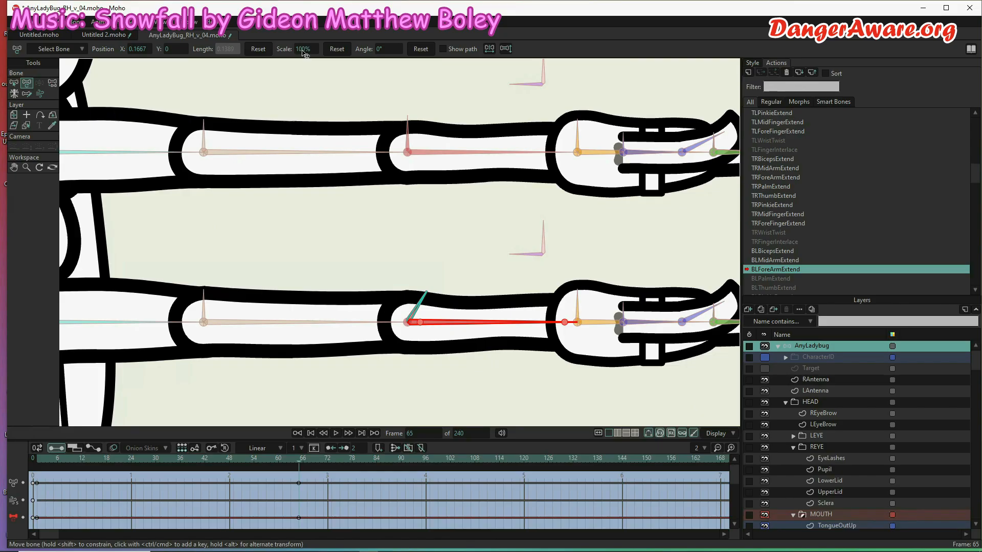
text(125)
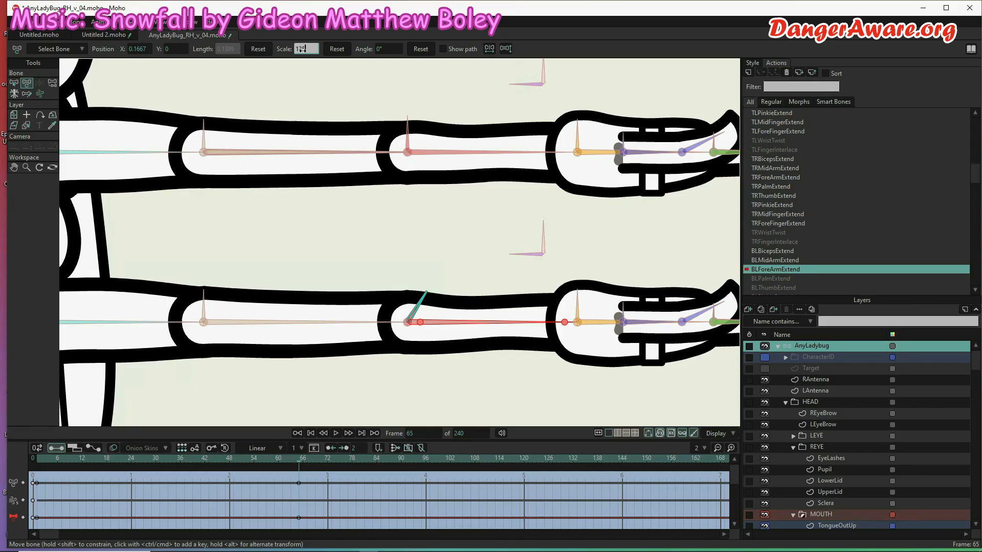
key(Return)
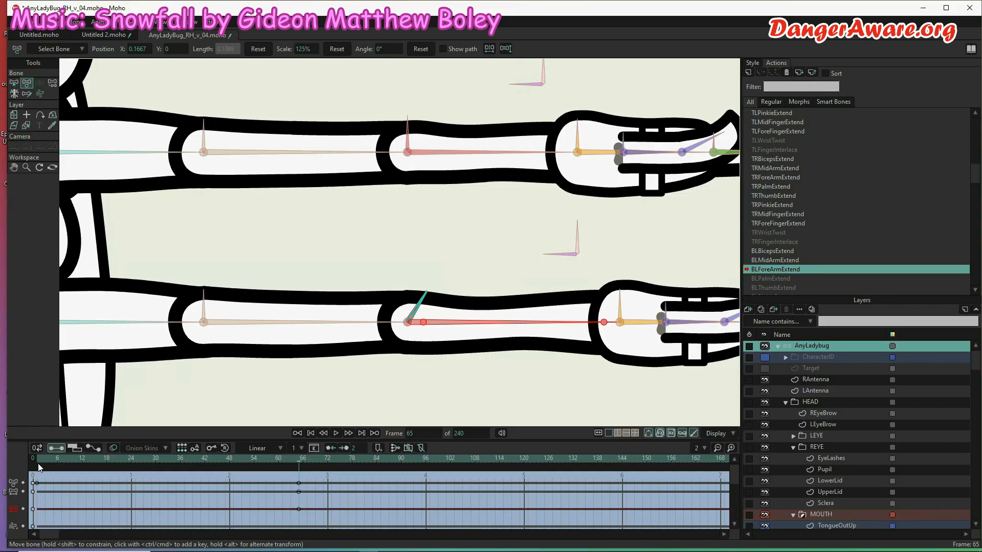
Step: Scale the lower arm's forearm bone to 25% at frame 1 and reset its scale to 100% at frame 33
click(38, 464)
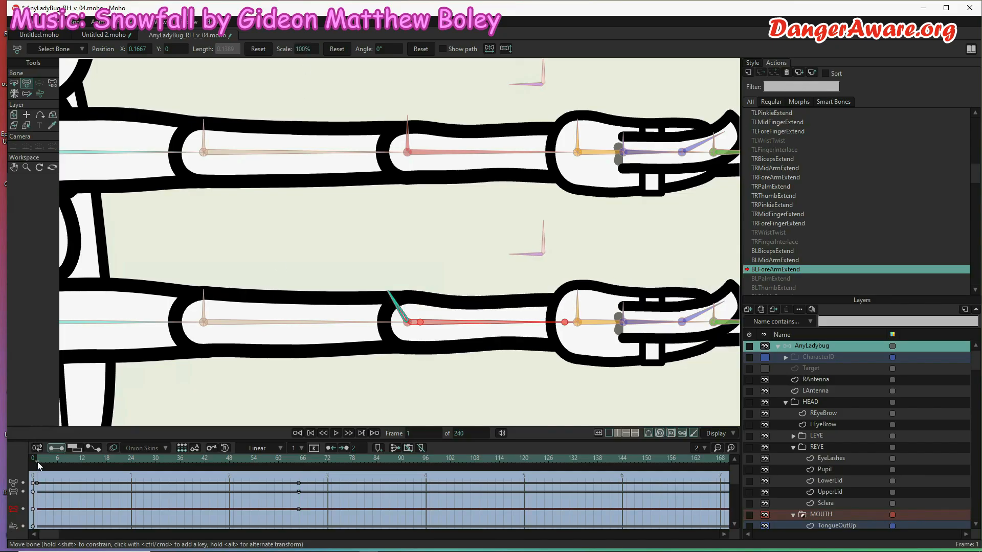
click(301, 48)
text(2)
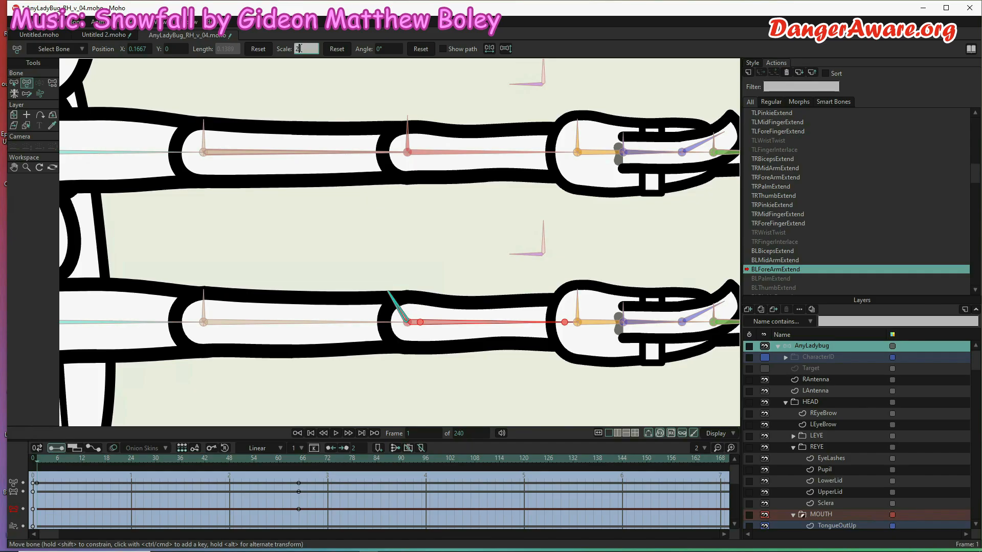
text(5)
key(Return)
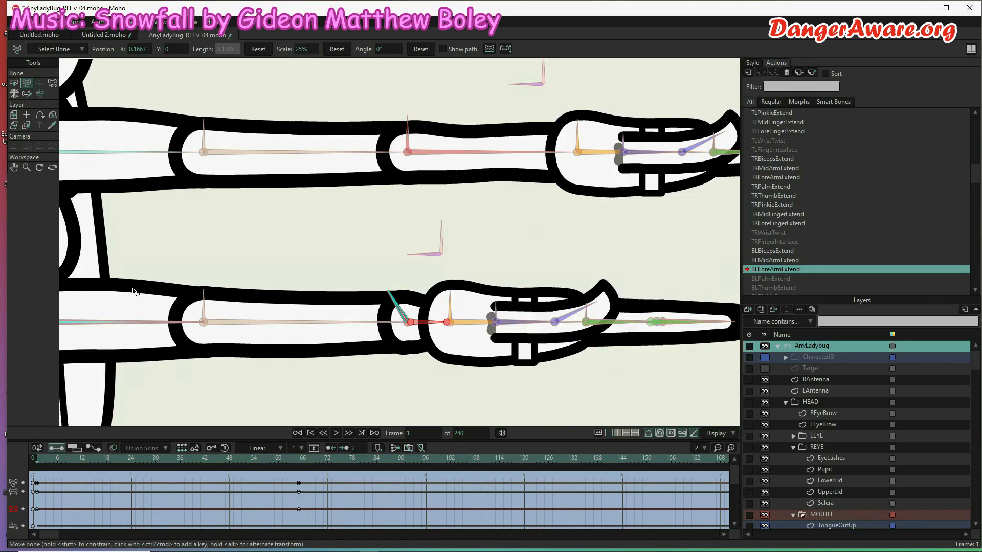
drag(172, 466, 168, 461)
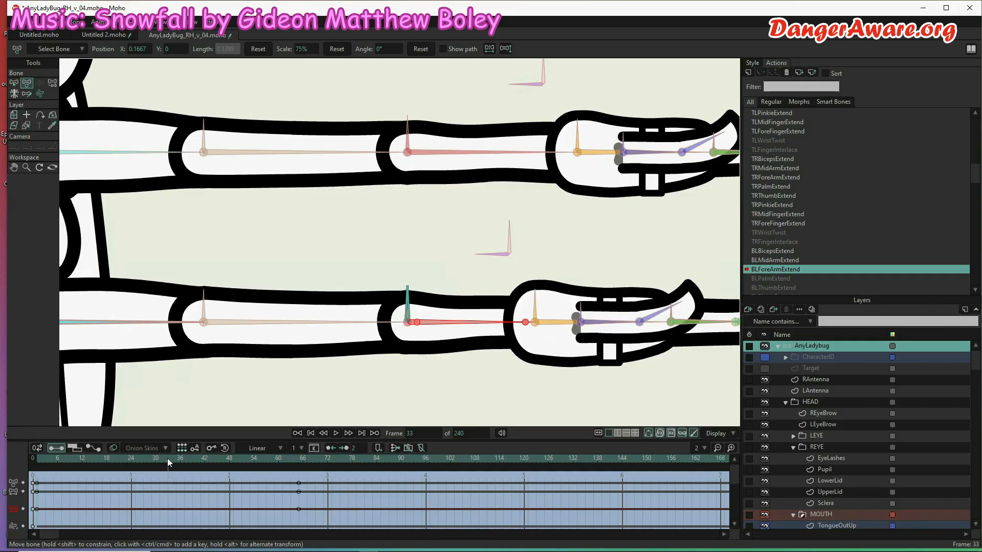
click(335, 50)
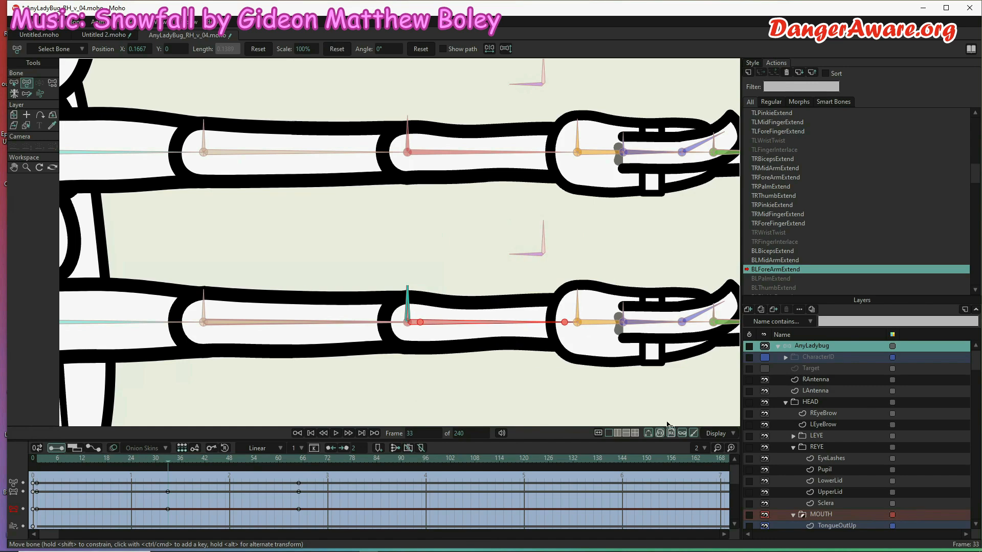
Step: Make the BLPalmExtend action active and rotate the BLPalmExtend bone to about 122° at frame 1
click(779, 279)
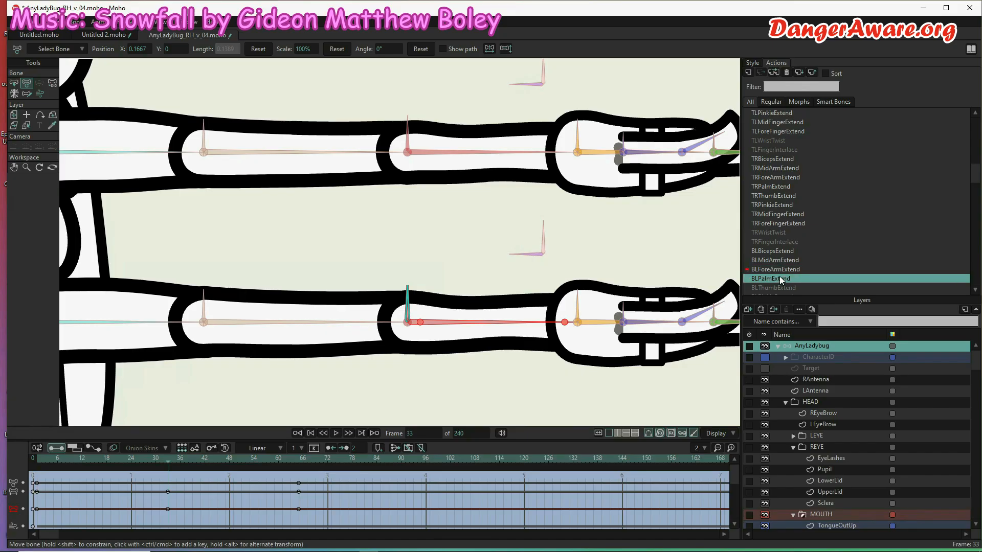
double_click(781, 279)
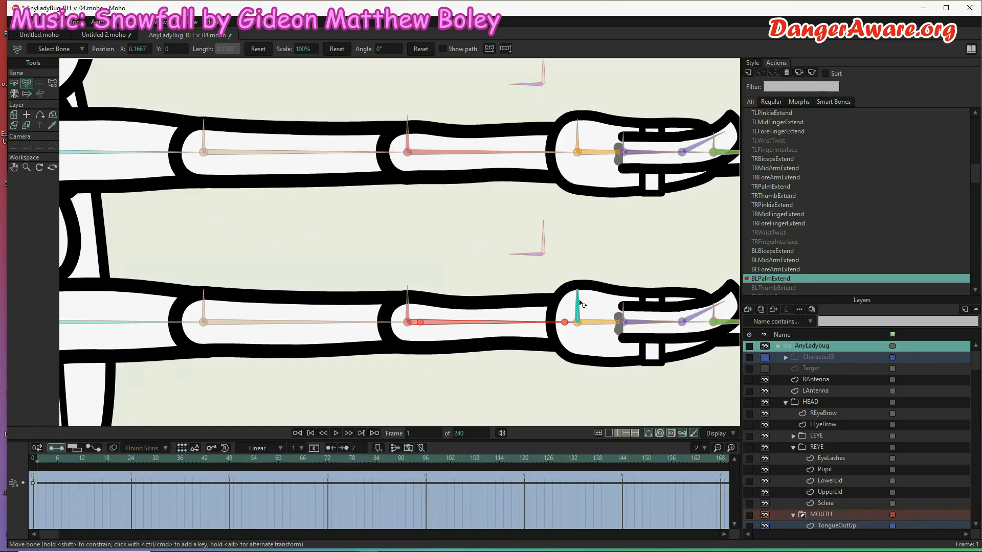
drag(579, 305, 560, 307)
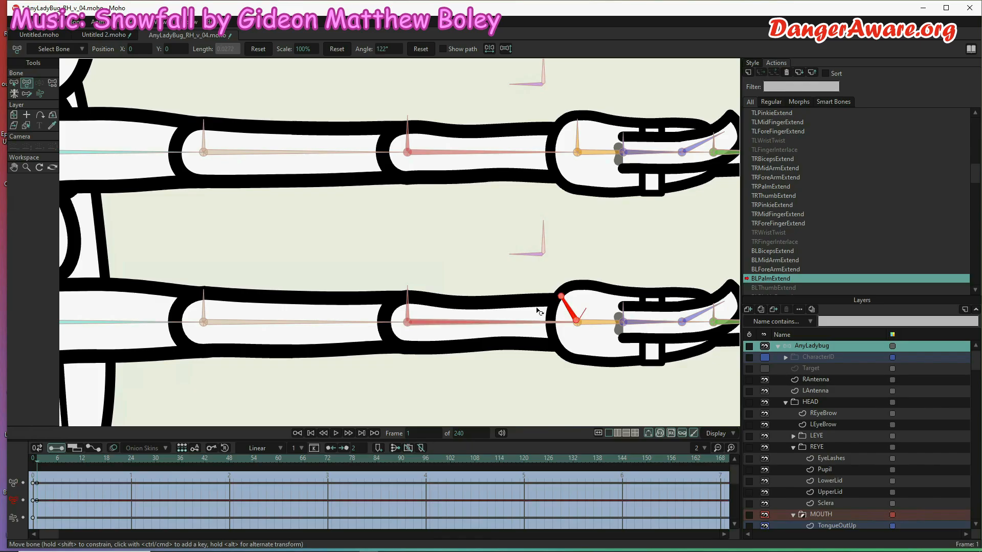
Step: At frame 65 of the action, rotate the BLPalmExtend bone to about 58°
click(301, 458)
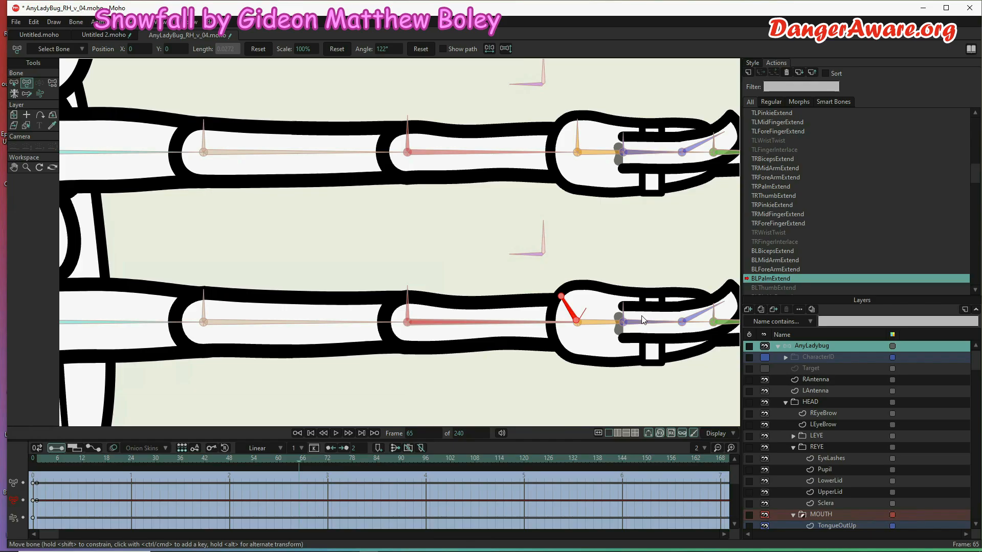
key(ctrl+z)
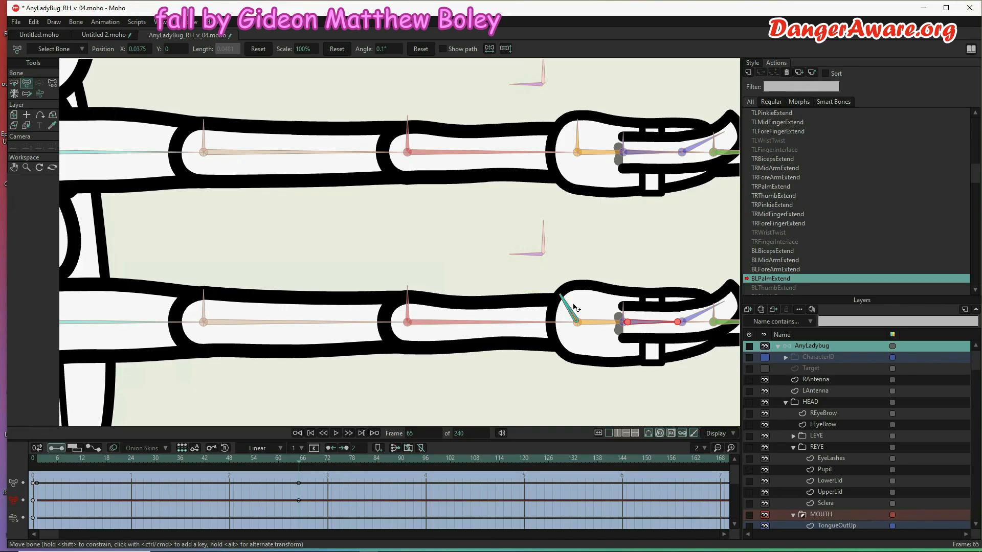
drag(567, 308, 624, 308)
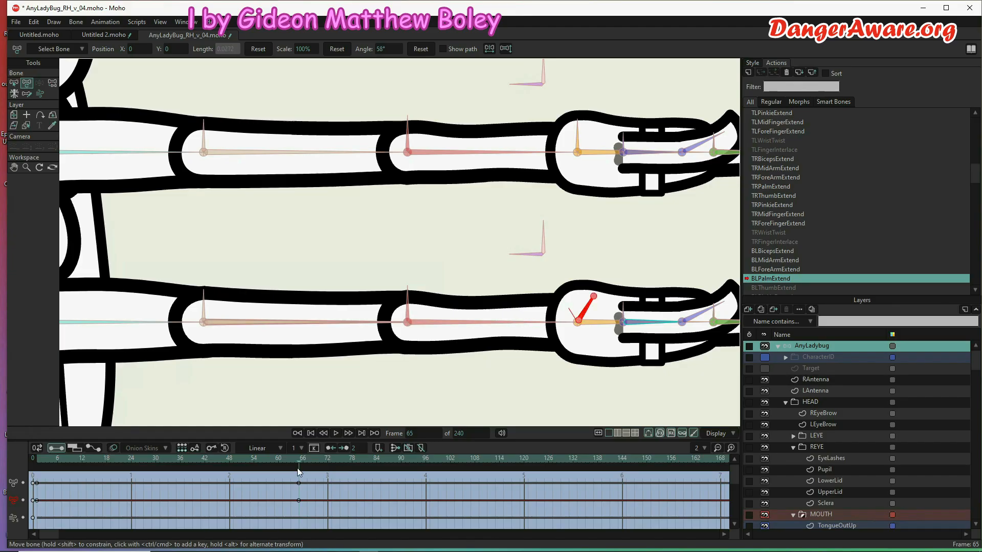
Step: At frame 65 of the BLPalmExtend action, scale the lower arm's palm bone to 125%
click(603, 322)
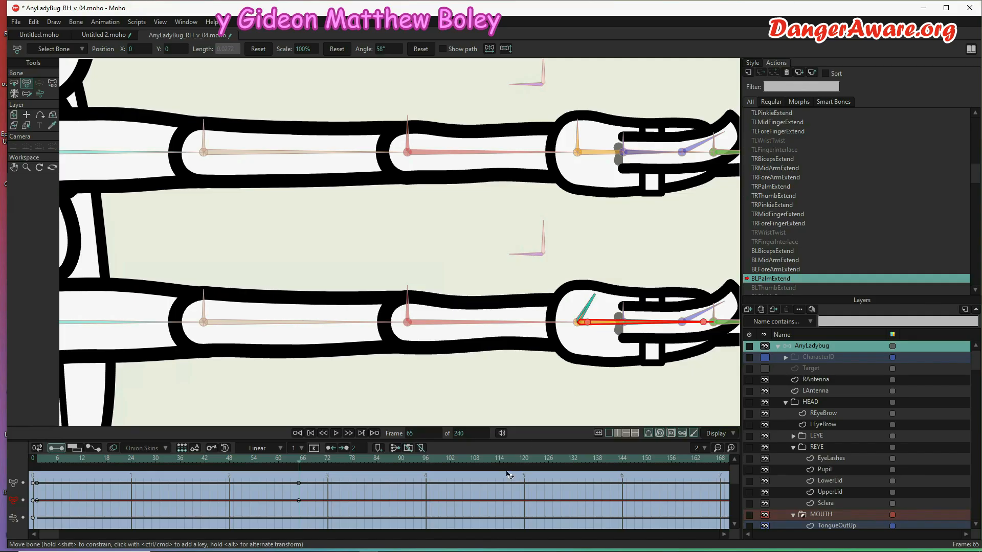
click(303, 49)
text(125)
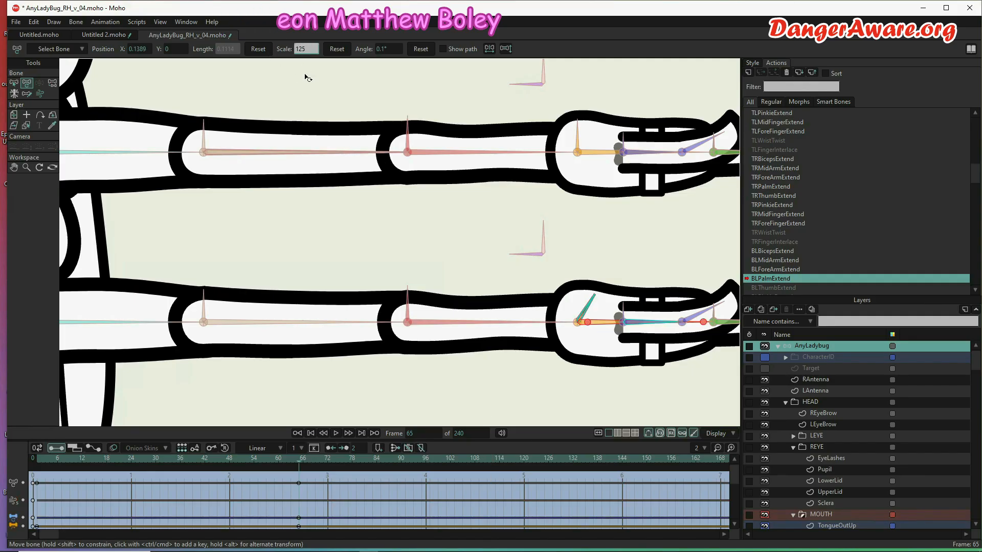
key(Return)
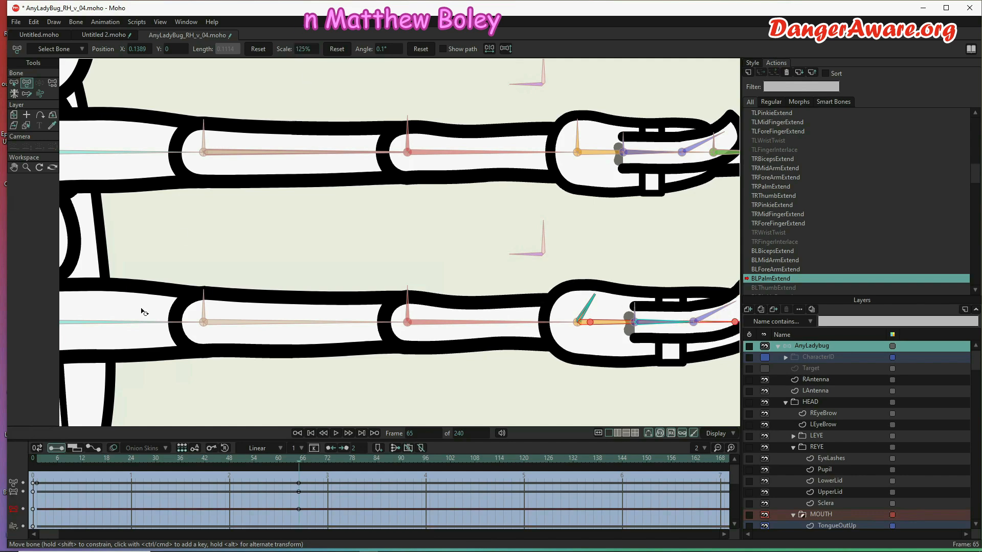
Step: Scale the lower arm's palm bone to 25% at frame 1 and reset its scale to 100% at frame 33
click(37, 458)
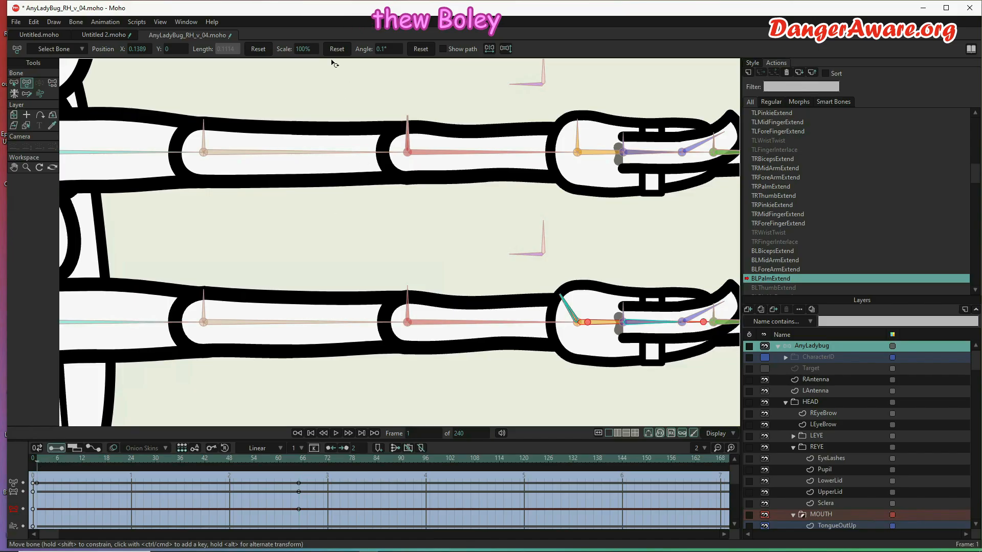
click(302, 50)
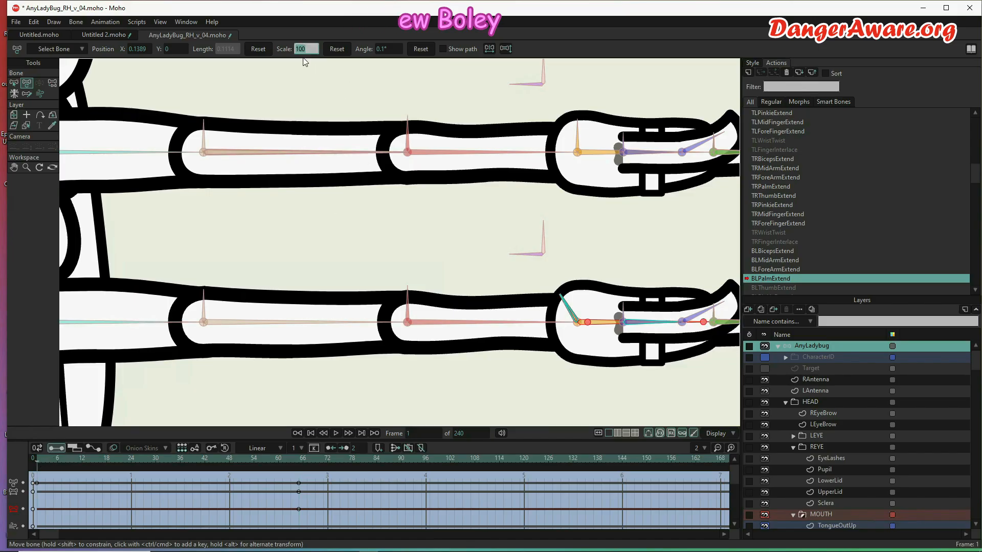
text(25)
key(Return)
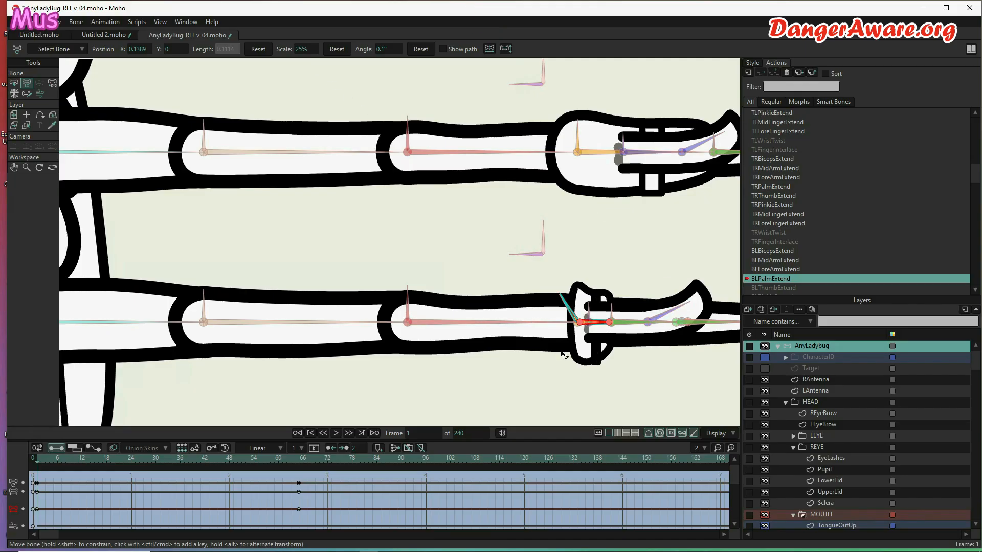
click(168, 463)
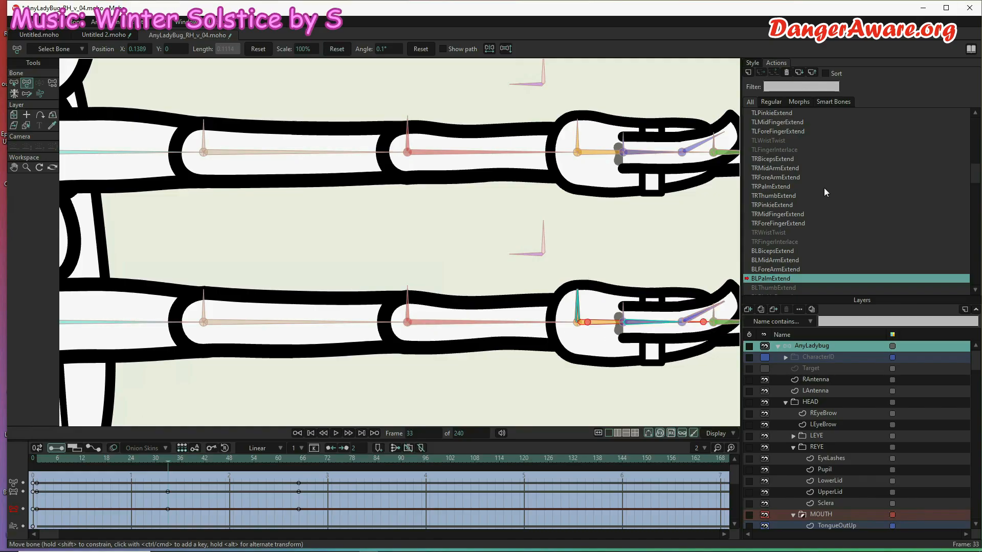
Step: Return from the palm action to the Mainline and go to frame 0
scroll(834, 189, up, 2)
scroll(834, 188, up, 6)
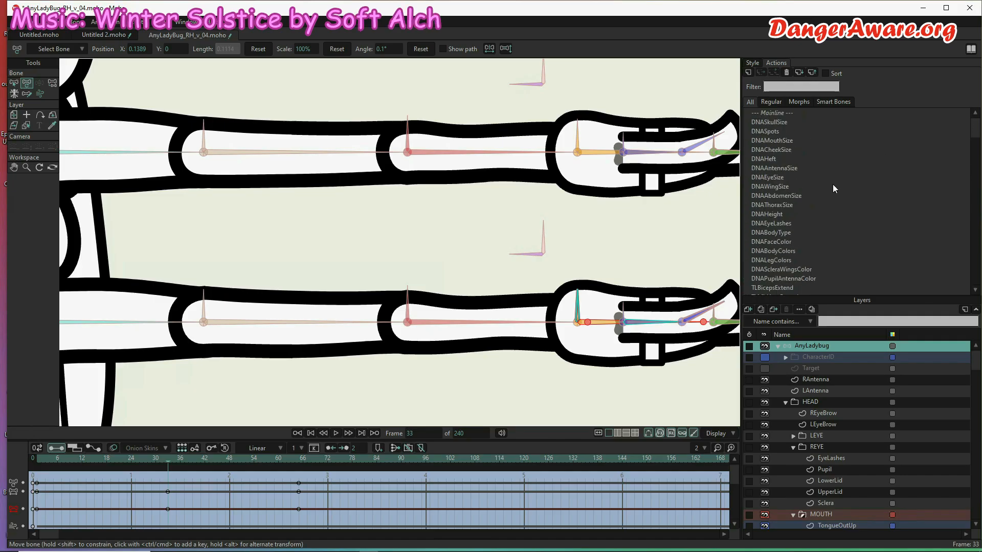
click(775, 112)
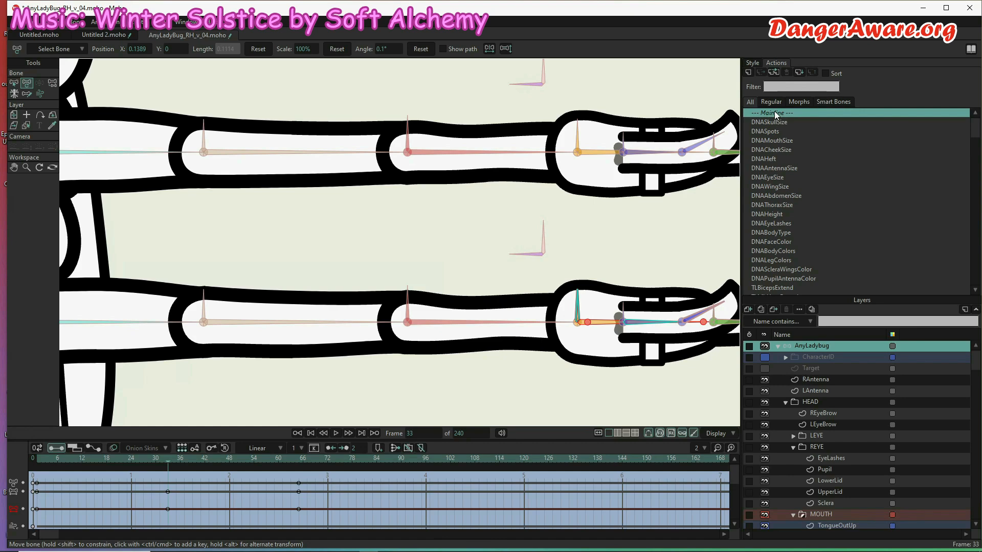
click(774, 111)
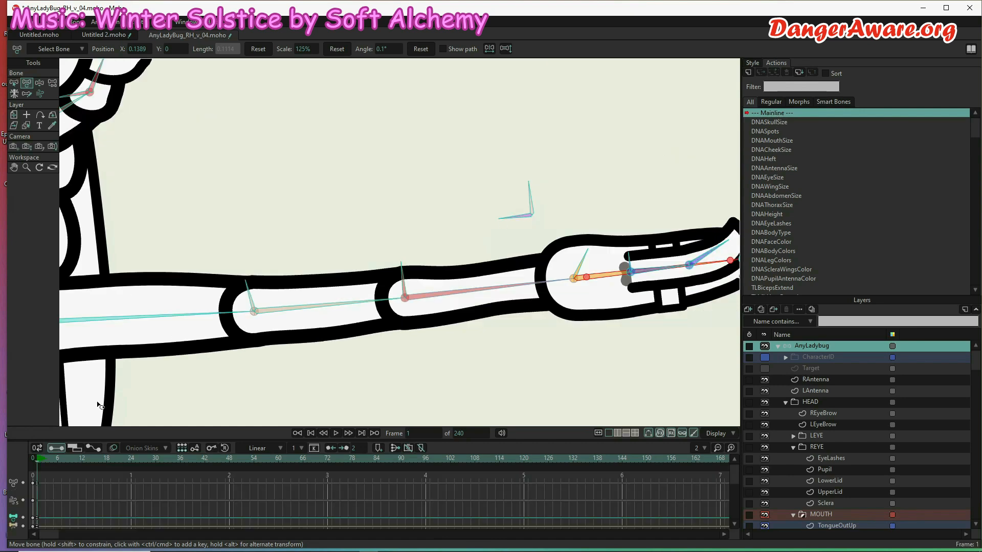
click(34, 463)
Step: Select the Palm layer inside the Hand group of BLARM
scroll(289, 164, down, 2)
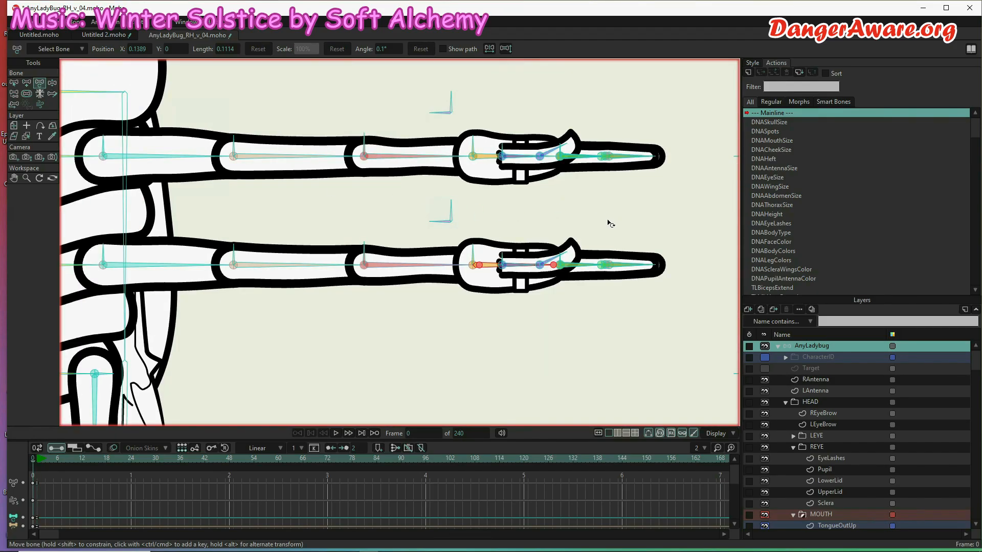
scroll(589, 239, up, 1)
scroll(440, 290, up, 3)
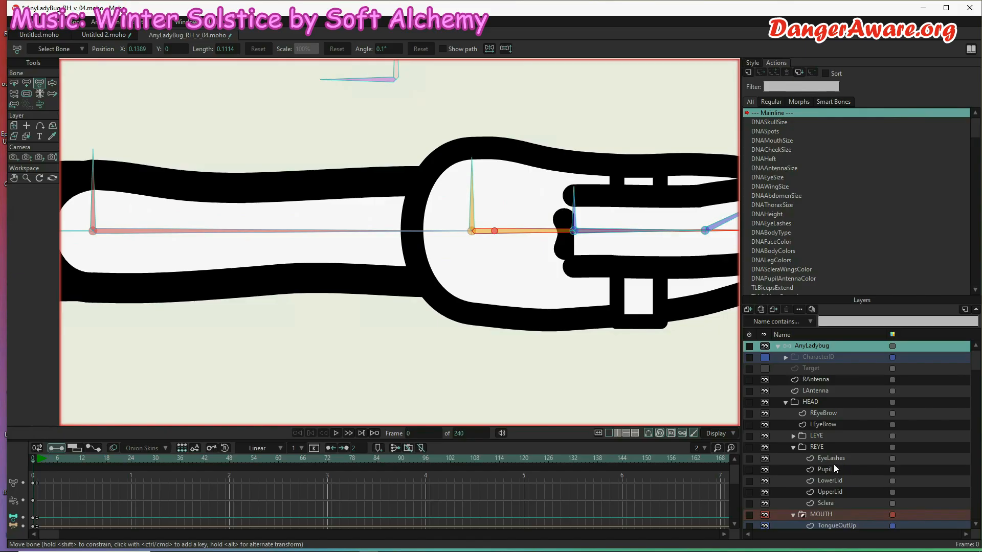
scroll(834, 464, down, 5)
scroll(837, 469, down, 5)
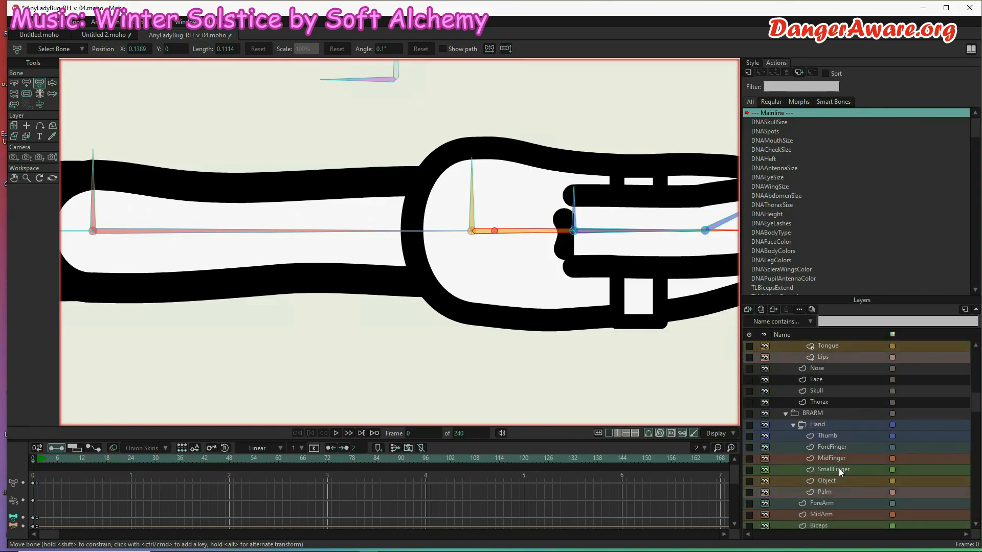
scroll(839, 469, down, 3)
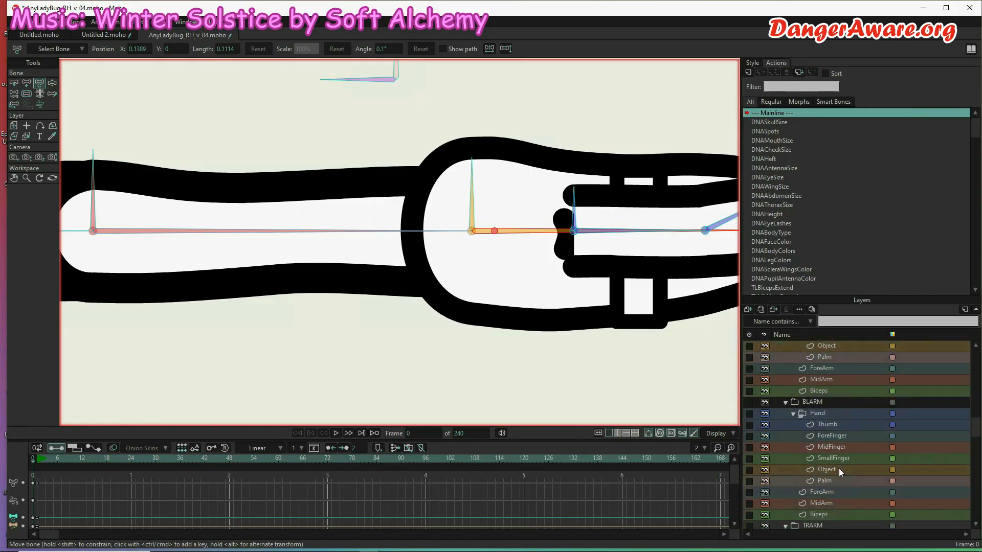
click(836, 469)
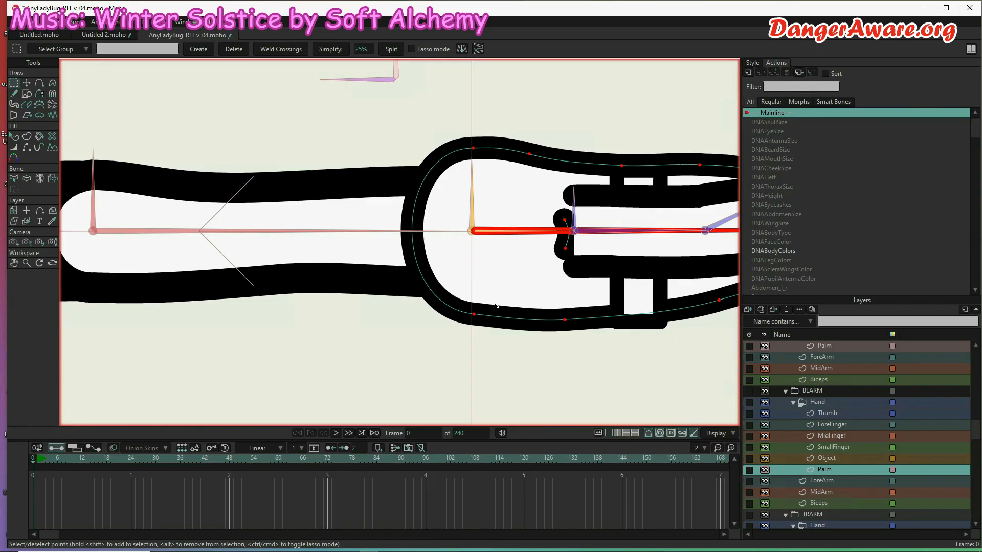
Step: Check the wrist bones, select BLPalm and release the Palm layer from its layer binding
key(b)
click(469, 236)
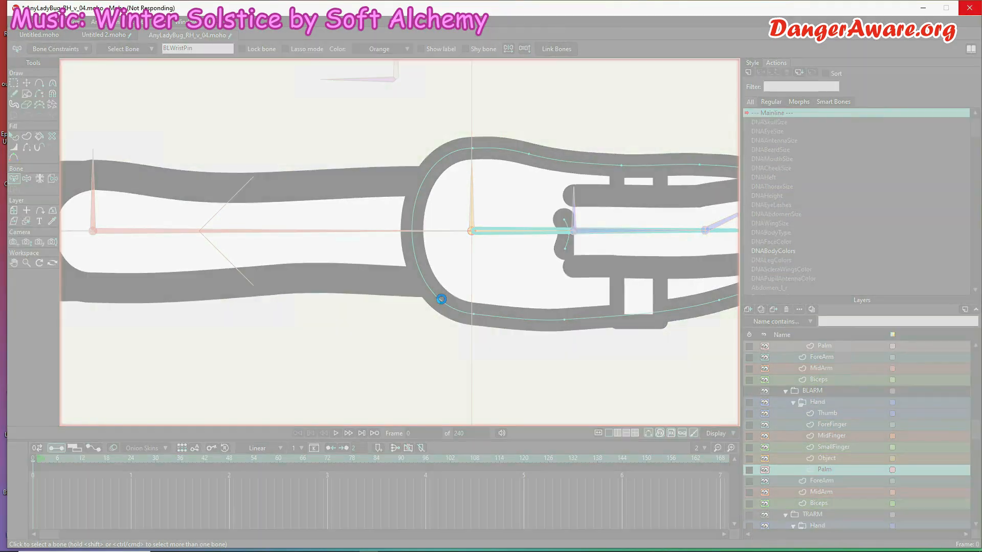
click(441, 302)
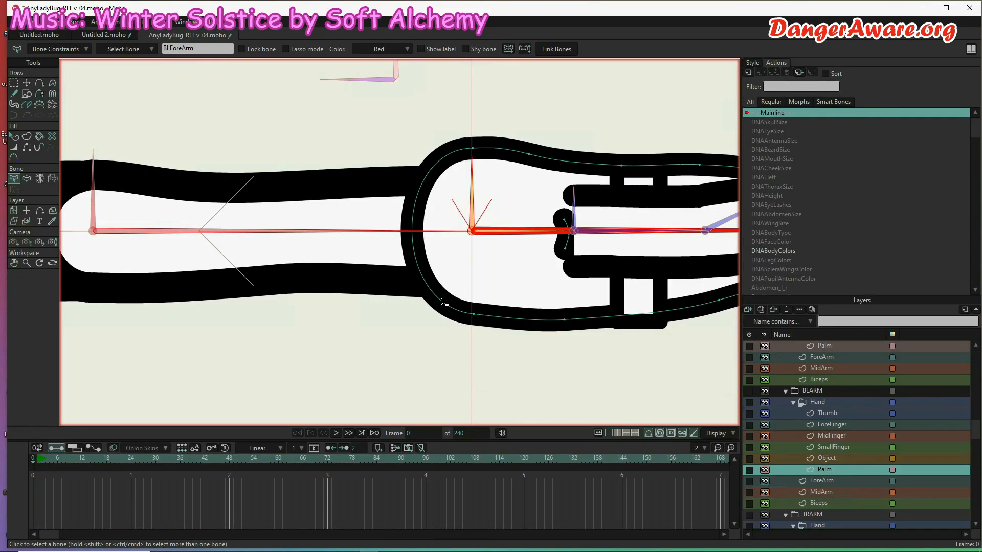
click(541, 233)
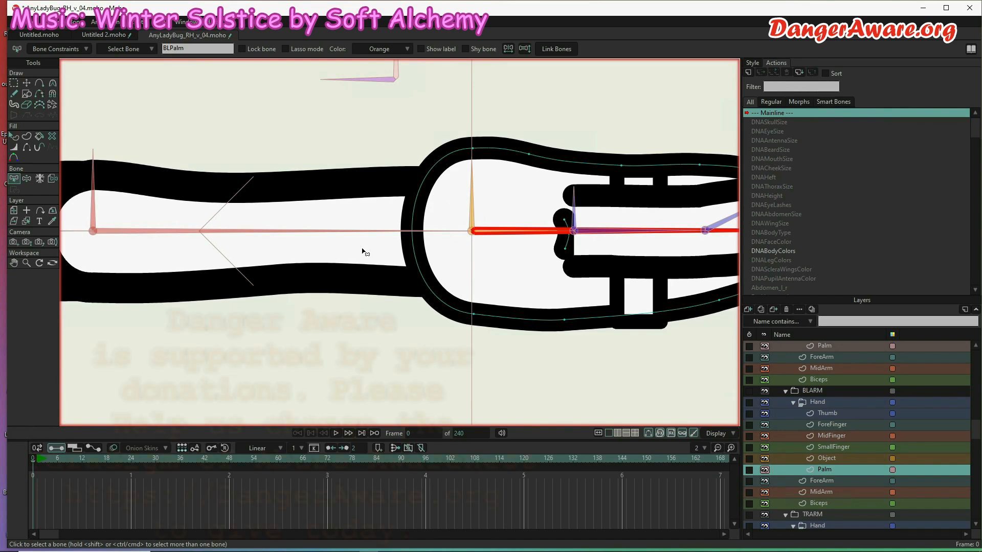
scroll(337, 253, down, 2)
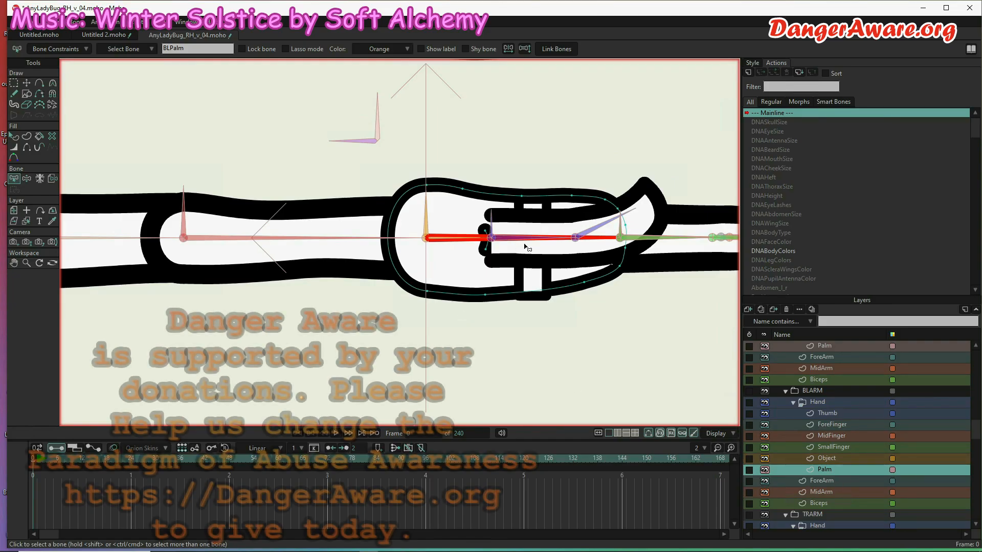
click(77, 23)
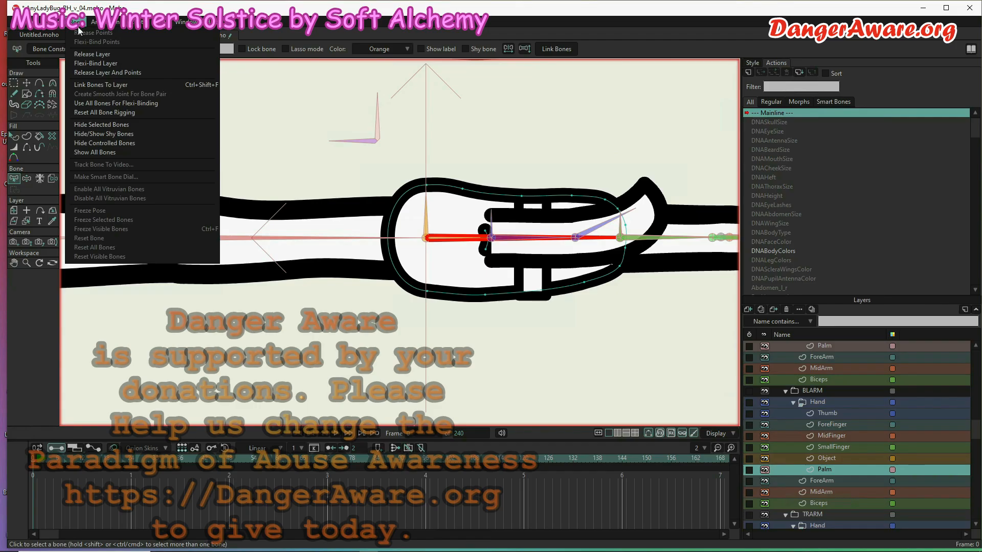
click(84, 55)
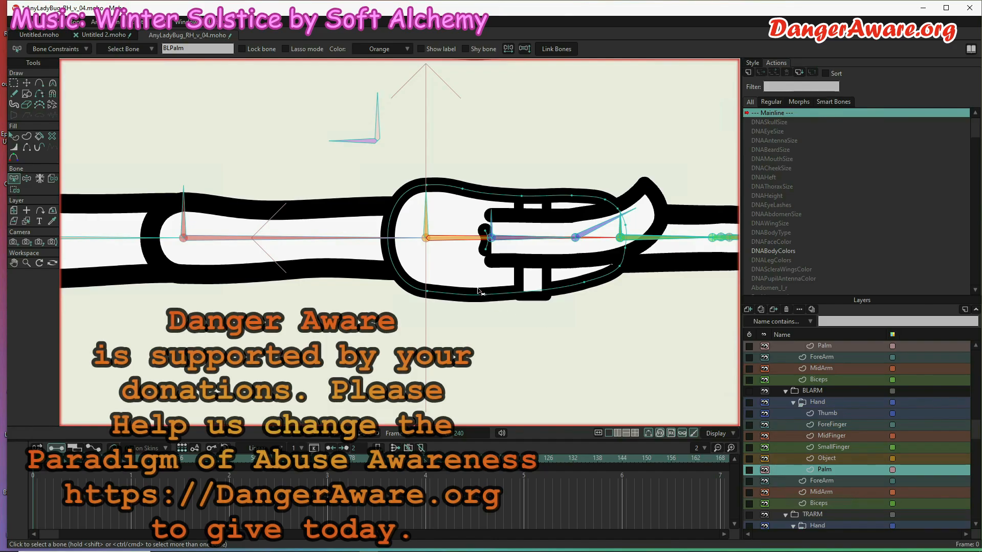
Step: Bind all of the Palm layer's points to the BLPalm bone with the Bind Points tool
click(14, 190)
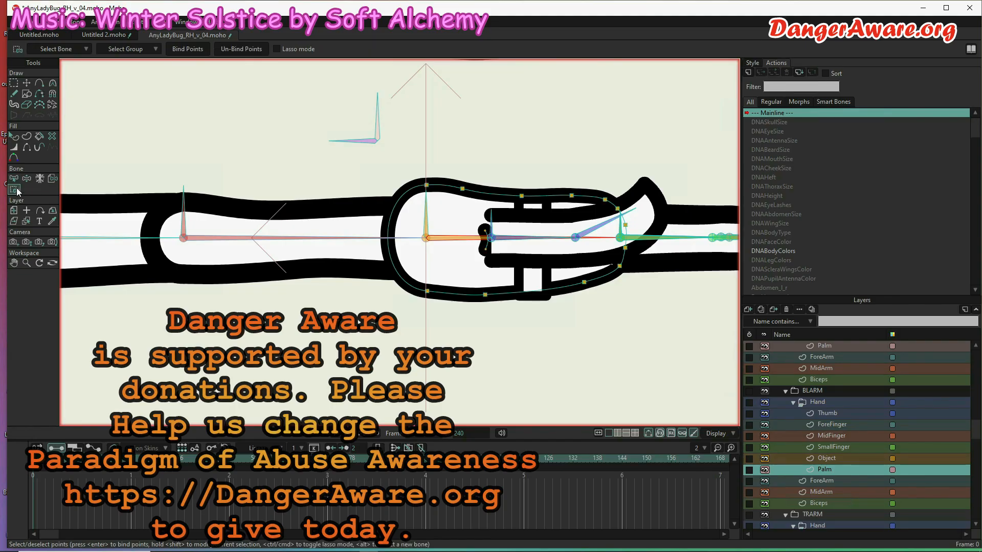
click(455, 239)
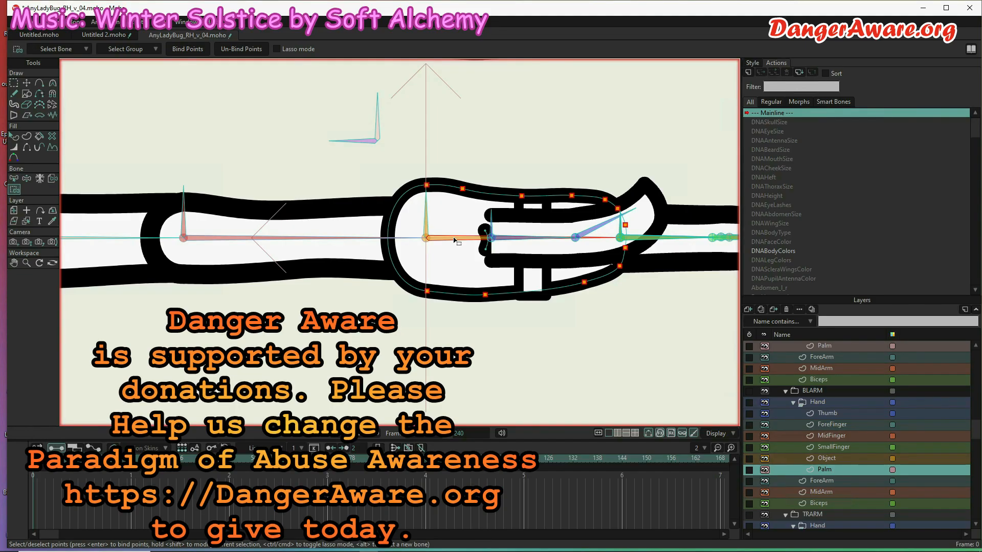
drag(687, 120, 356, 377)
Step: Bind the two wrist-end points of the palm outline to the BLWristPin bone
key(z)
click(425, 241)
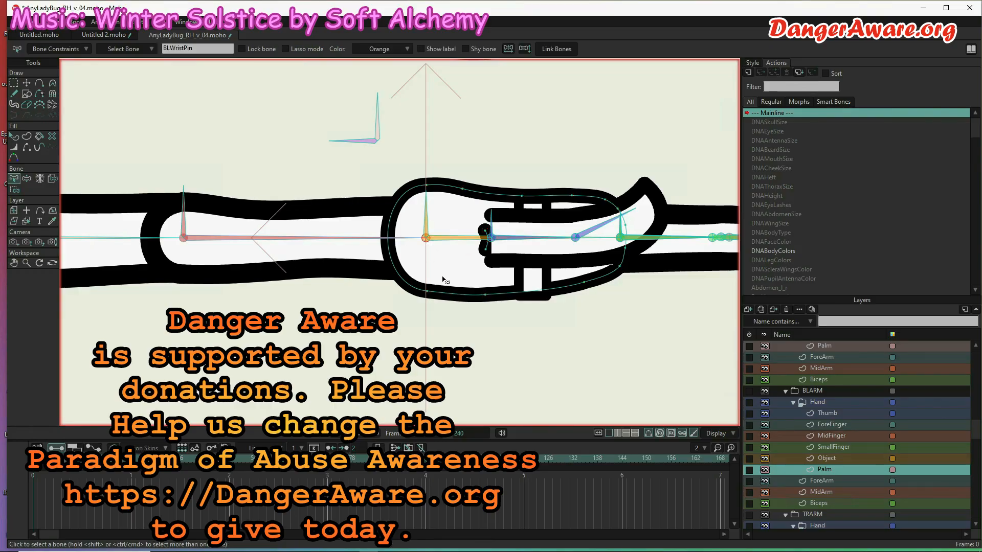
key(i)
drag(443, 160, 379, 346)
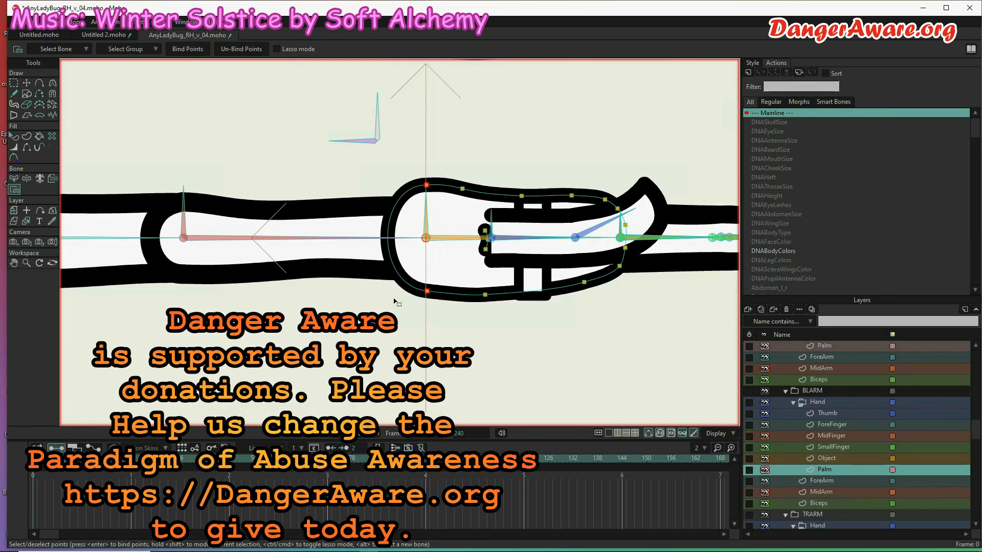
Step: Return to the AnyLadybug bone layer and advance to frame 1
scroll(395, 301, down, 1)
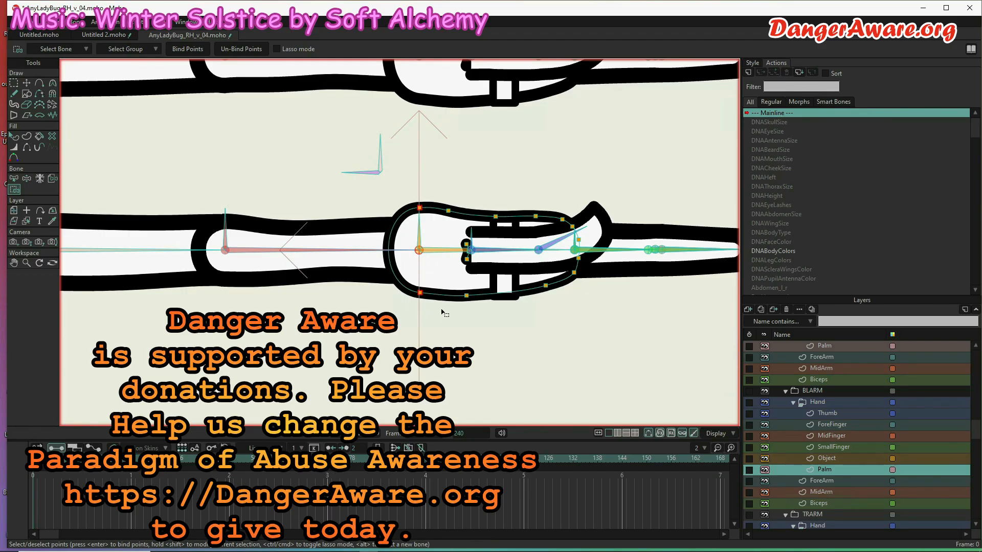
scroll(441, 313, down, 5)
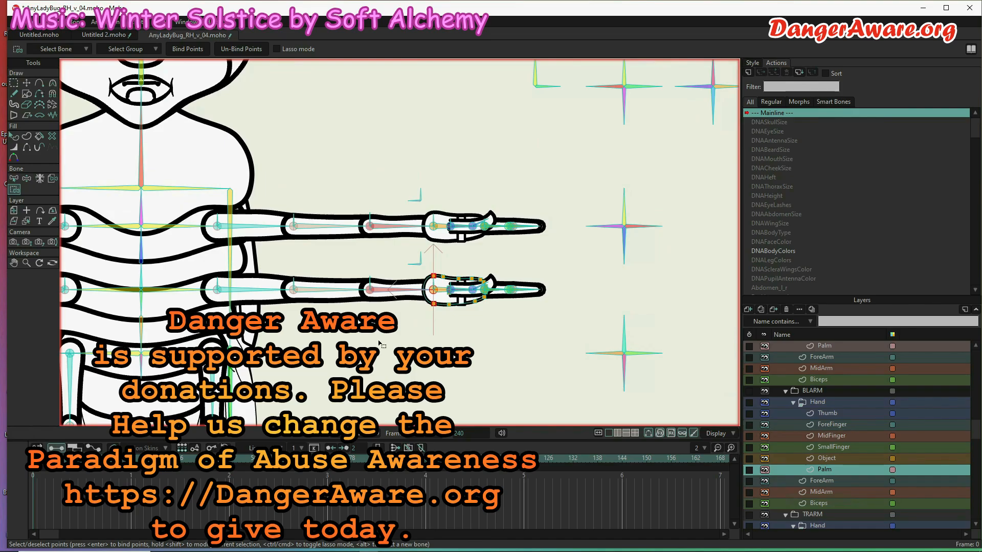
scroll(810, 369, up, 7)
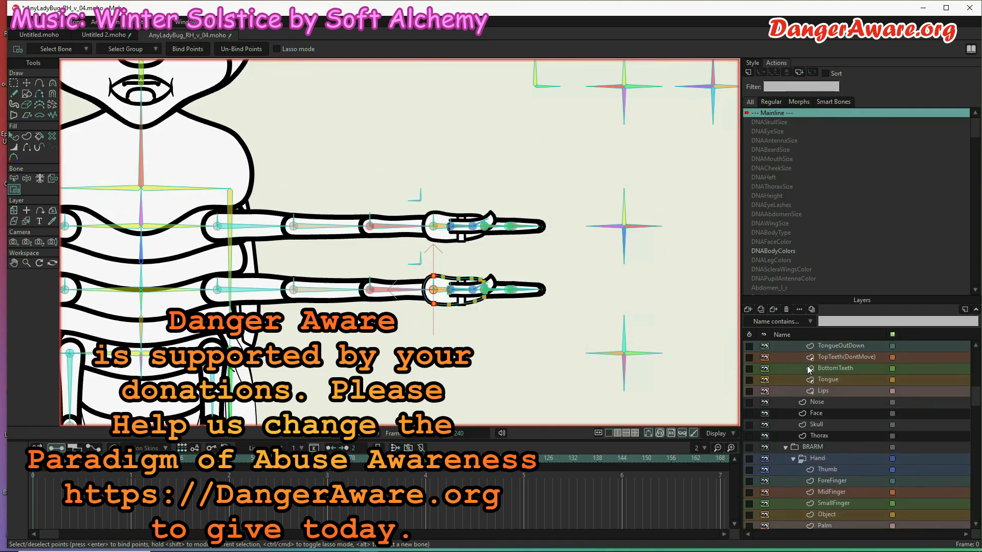
scroll(809, 369, up, 5)
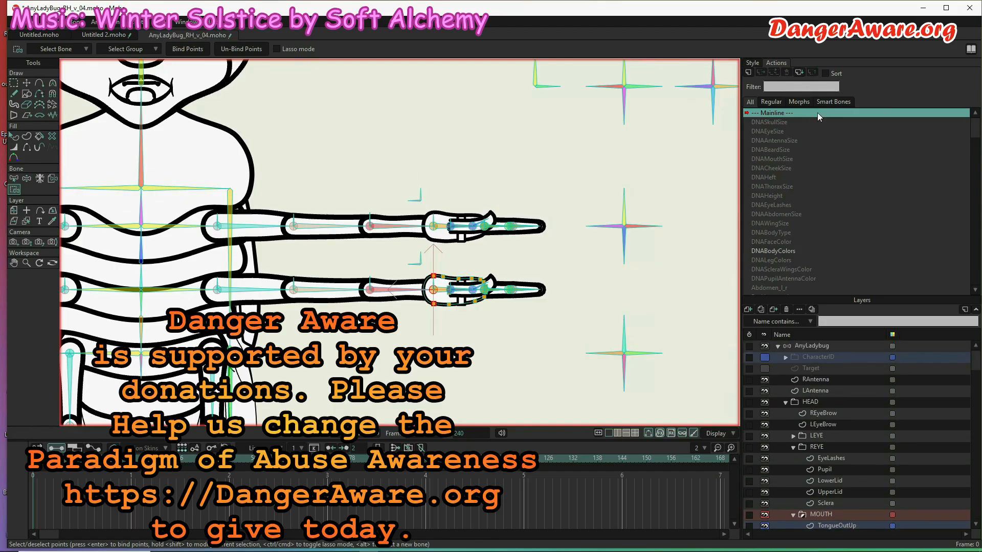
click(794, 347)
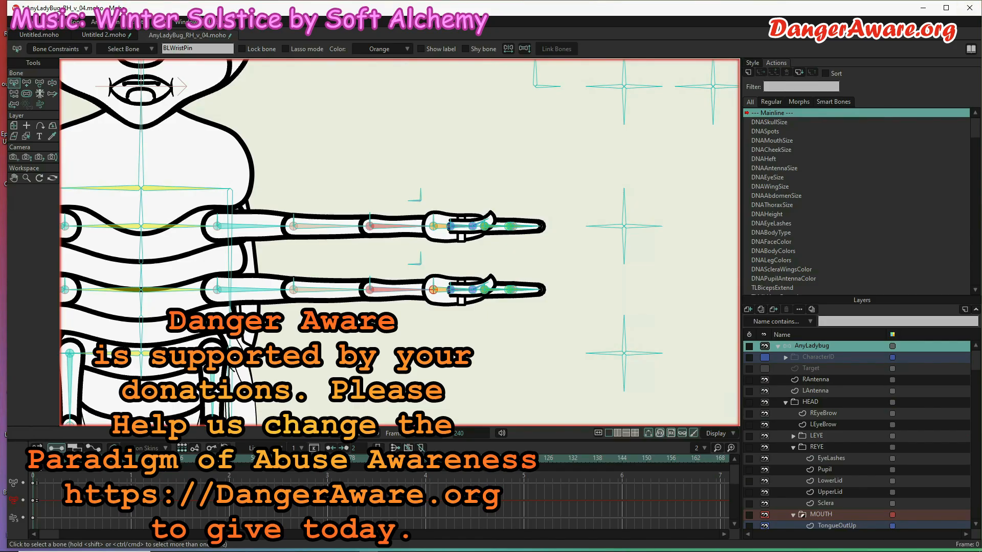
key(Right)
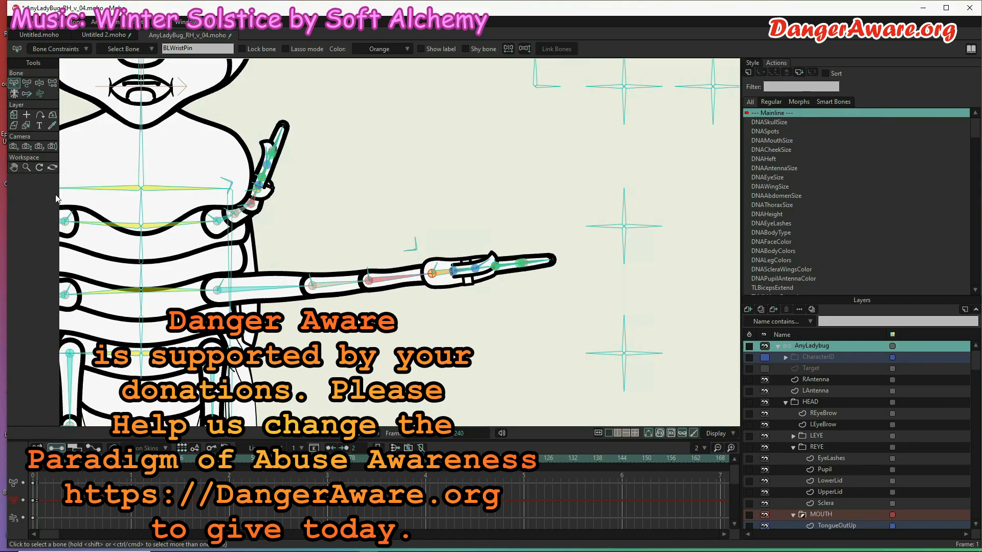
Step: With Manipulate Bones, rotate the lower arm's extend bones at frame 1 until the whole arm is retracted toward the body
click(40, 82)
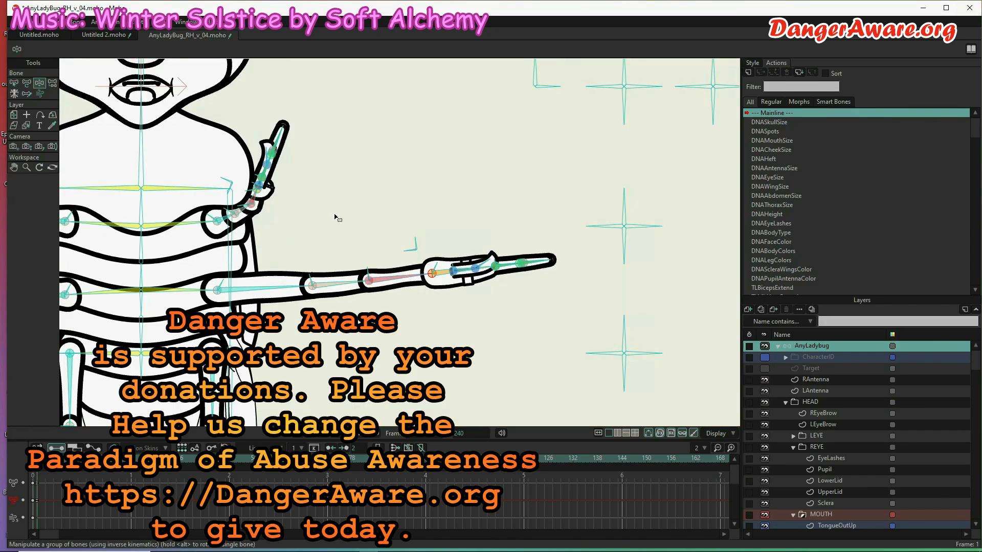
drag(437, 266, 411, 267)
drag(428, 261, 123, 267)
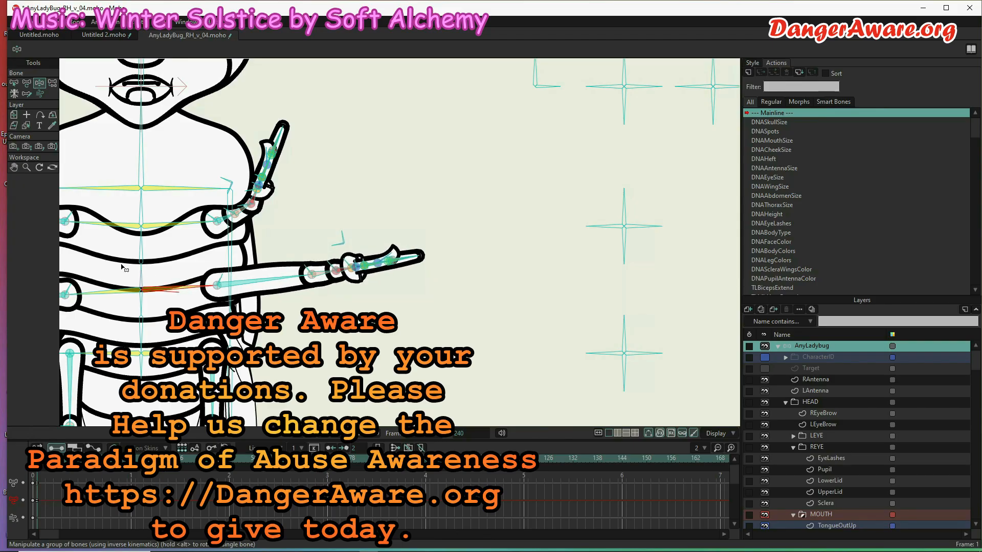
drag(219, 276, 149, 278)
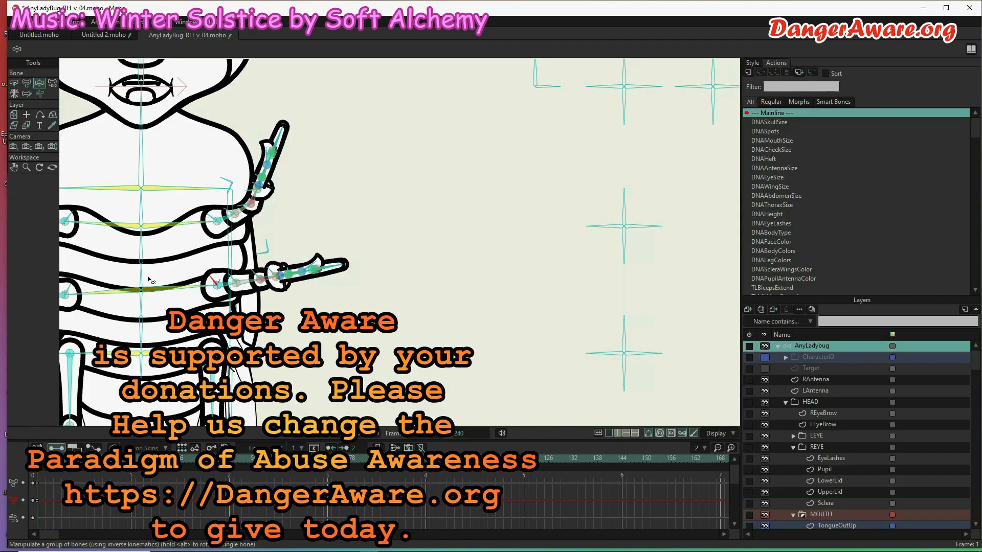
scroll(307, 241, down, 5)
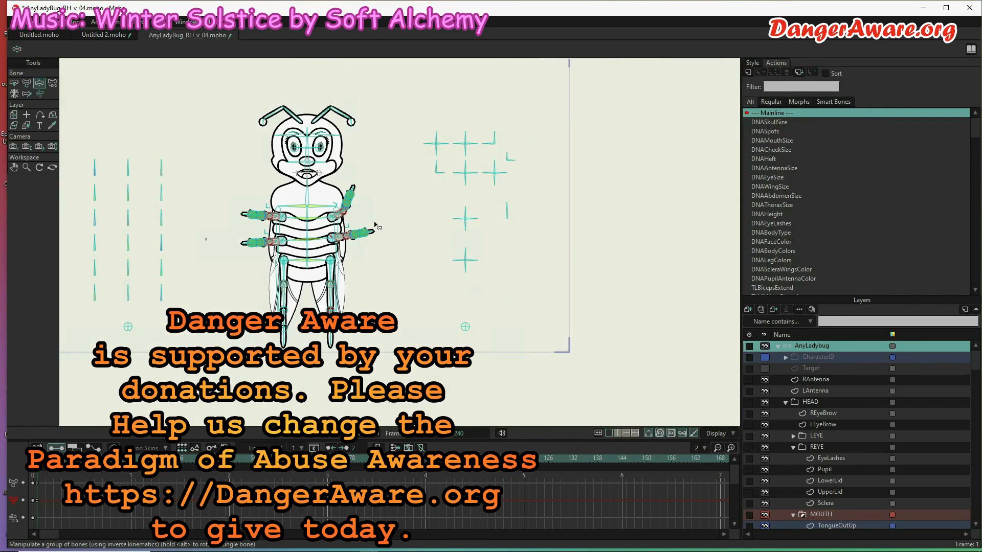
Step: Try moving the ladybug's head and face bones with Manipulate Bones at frame 1, and undo the changes
scroll(348, 220, up, 3)
click(303, 203)
drag(302, 200, 303, 172)
click(307, 136)
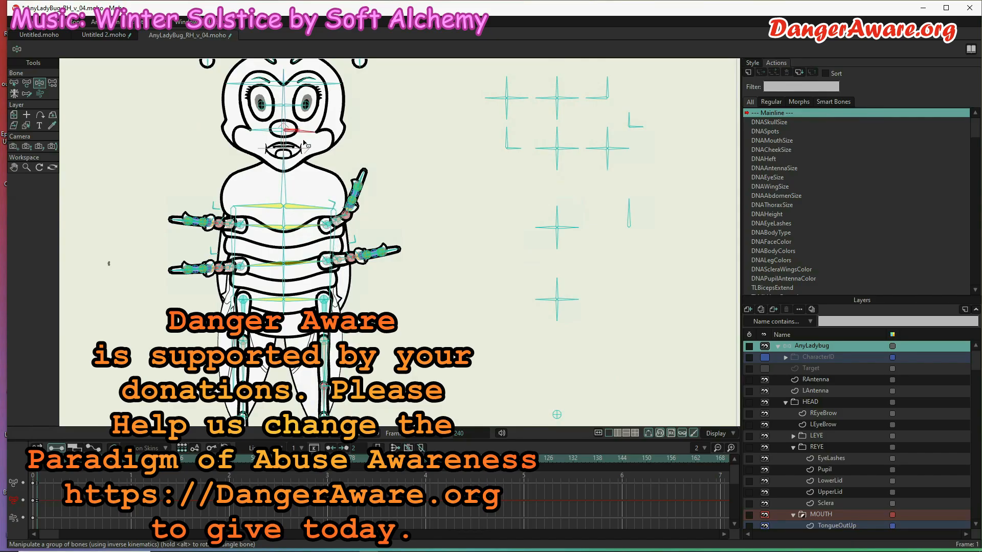
click(298, 82)
mouse_move(296, 80)
mouse_down()
mouse_move(302, 73)
mouse_move(302, 86)
mouse_up()
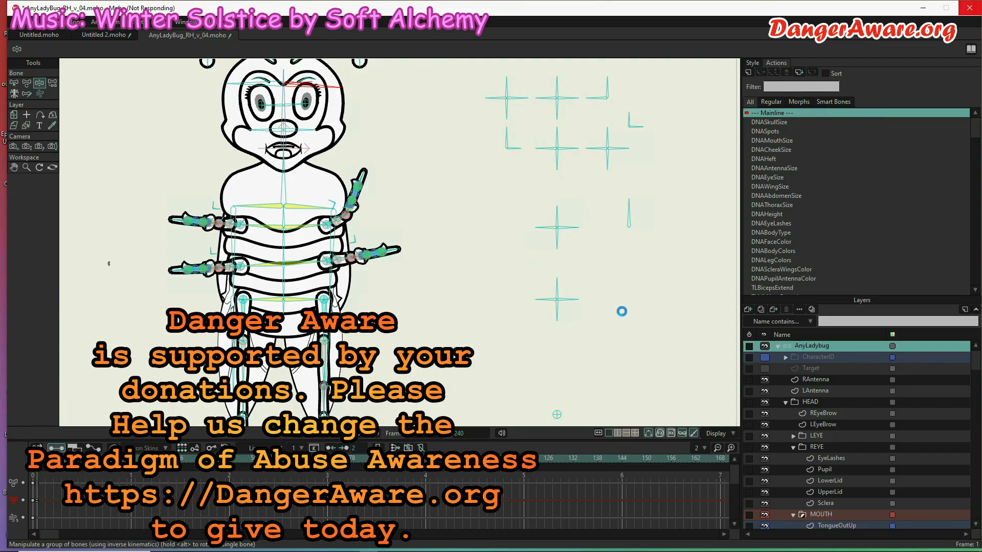
key(ctrl+z)
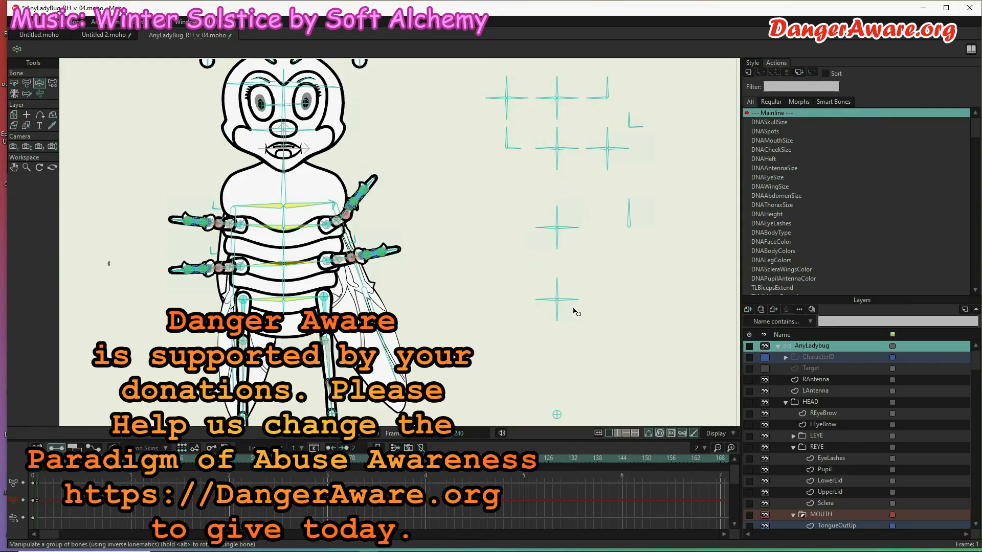
scroll(581, 321, down, 5)
scroll(610, 314, up, 4)
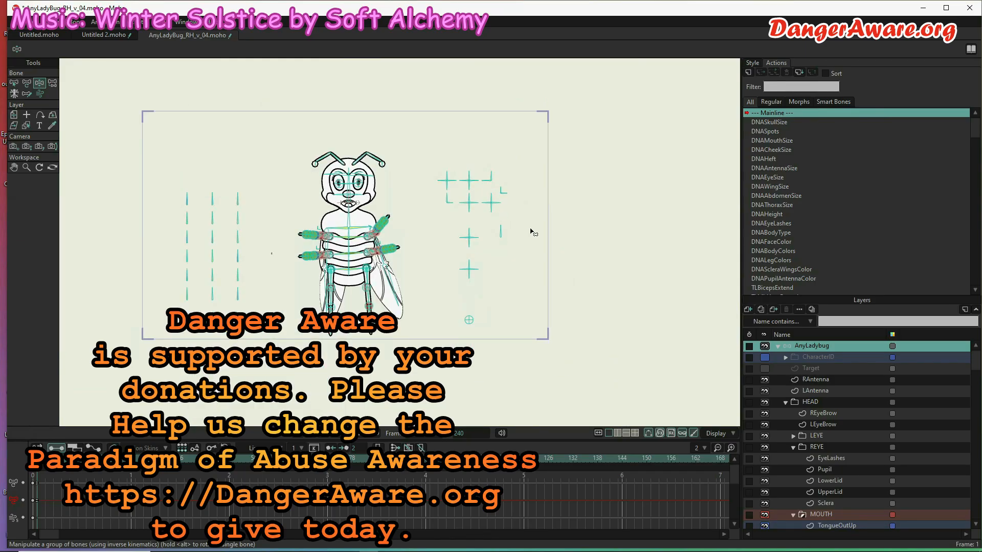
scroll(531, 231, up, 1)
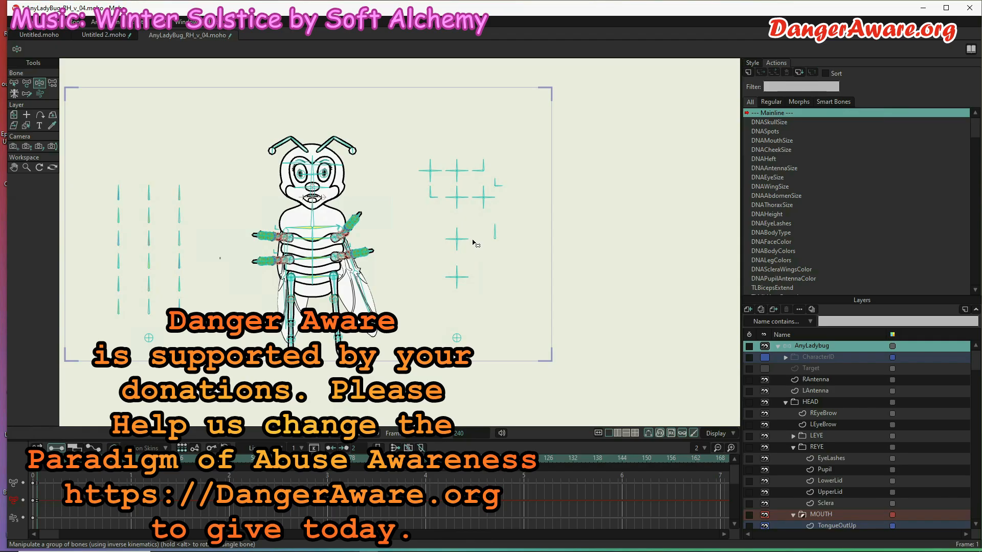
Step: Add a vector layer above the Target layer at frame 0 and draw two thin horizontal rectangles across the tall vertical bar
click(806, 370)
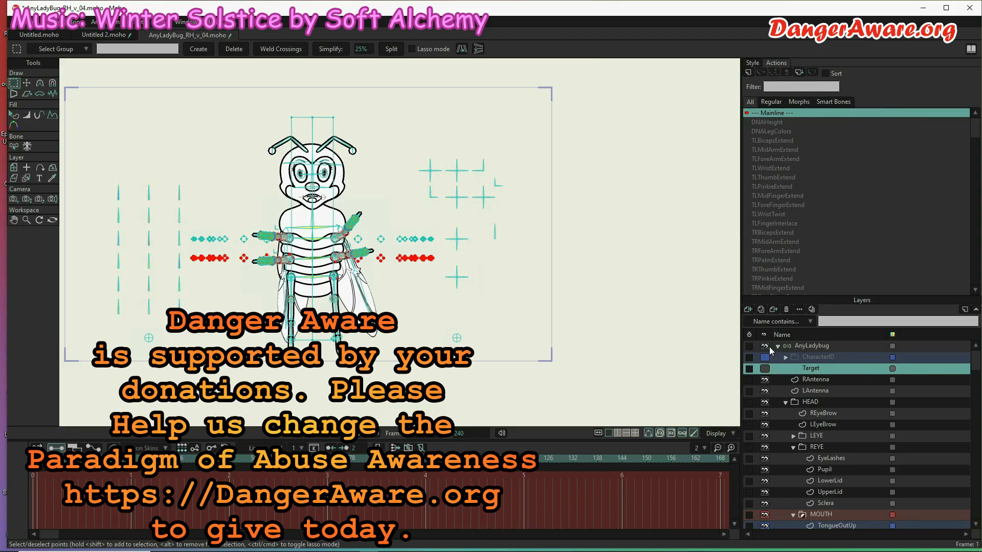
click(748, 310)
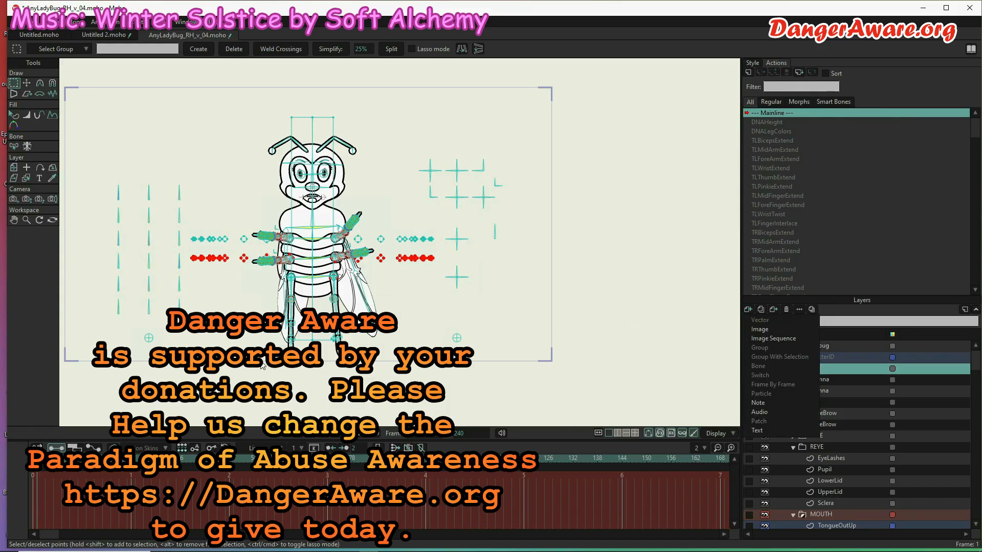
click(33, 475)
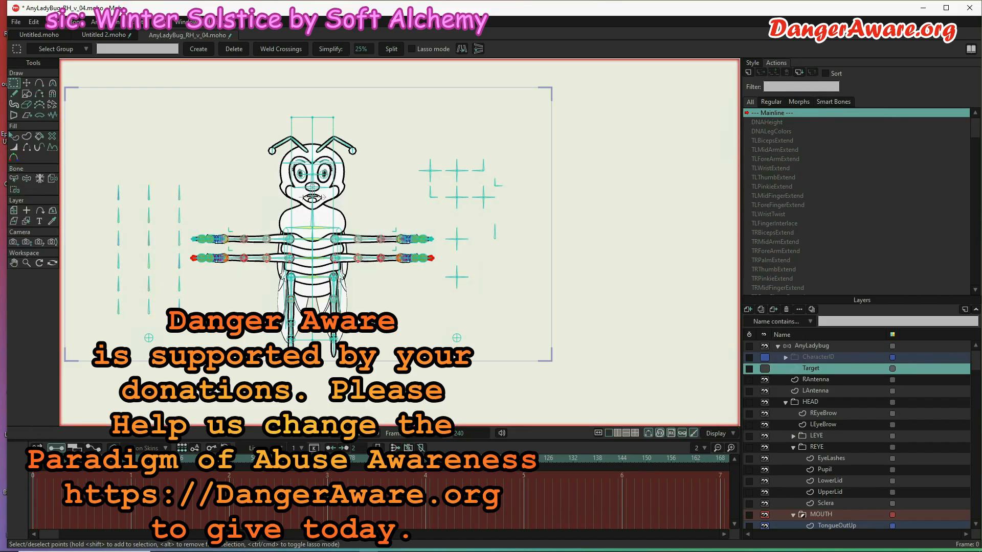
click(748, 310)
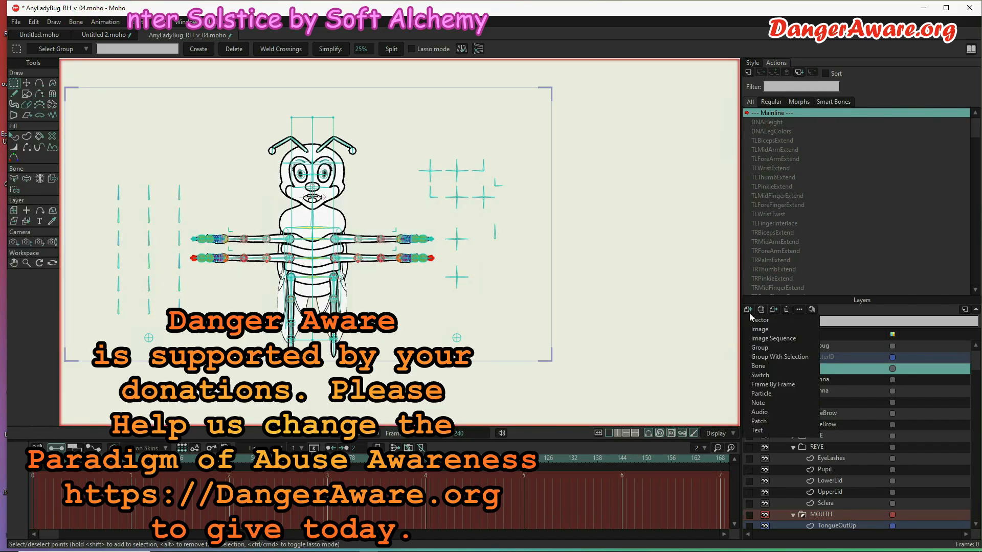
click(764, 320)
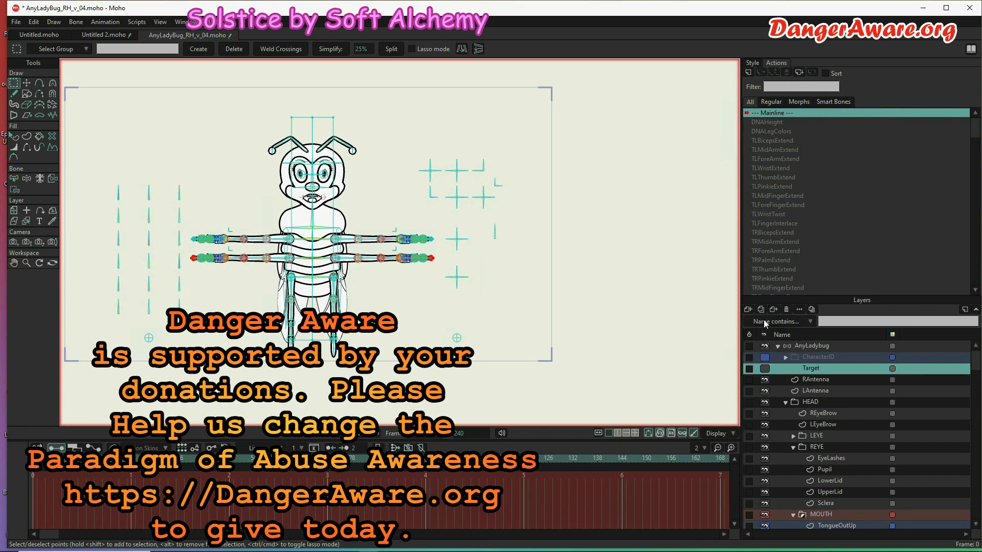
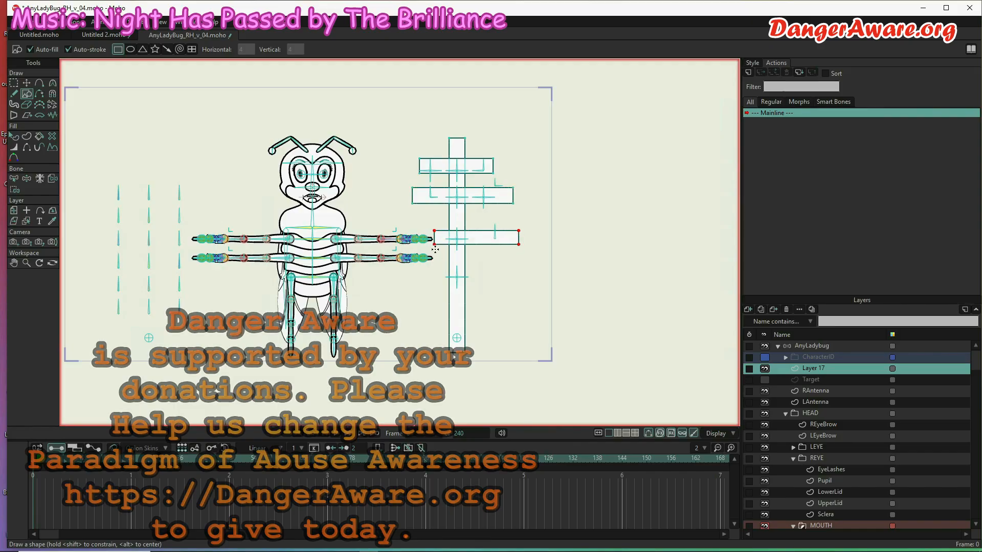
drag(434, 250, 509, 259)
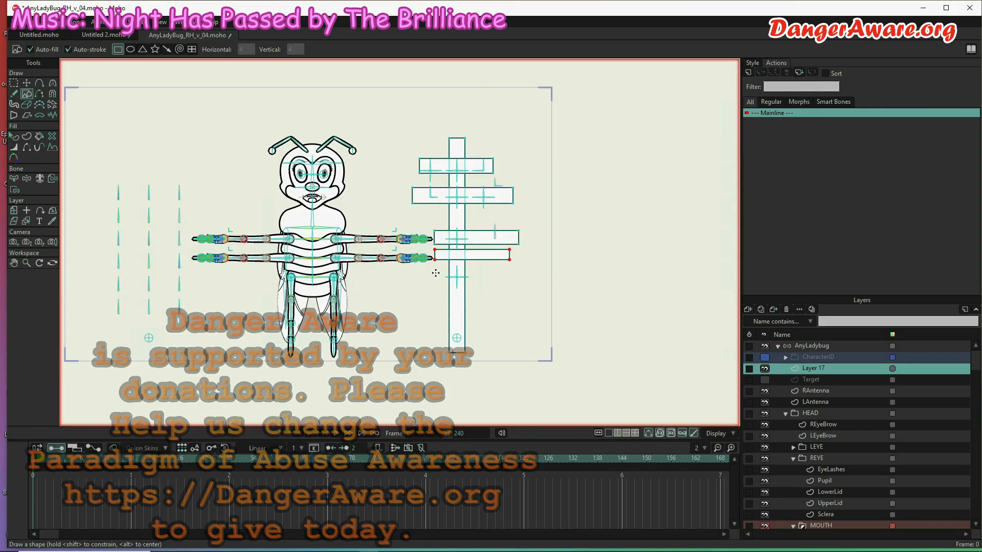
mouse_move(435, 273)
mouse_down()
mouse_move(494, 292)
mouse_move(478, 285)
mouse_up()
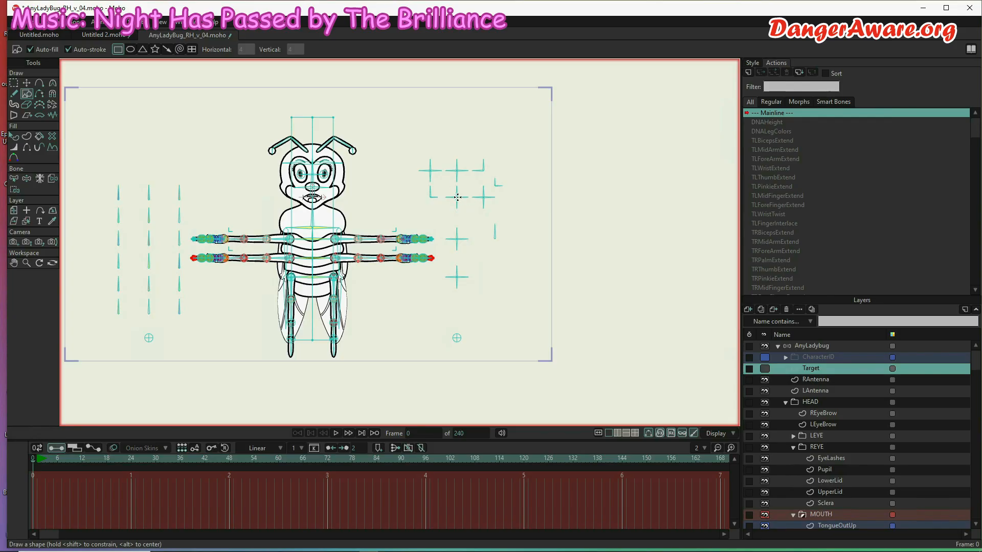
Step: Try shifting the Target layer's selected lower-arm points with the Transform Points tool, and undo the move
scroll(457, 198, up, 5)
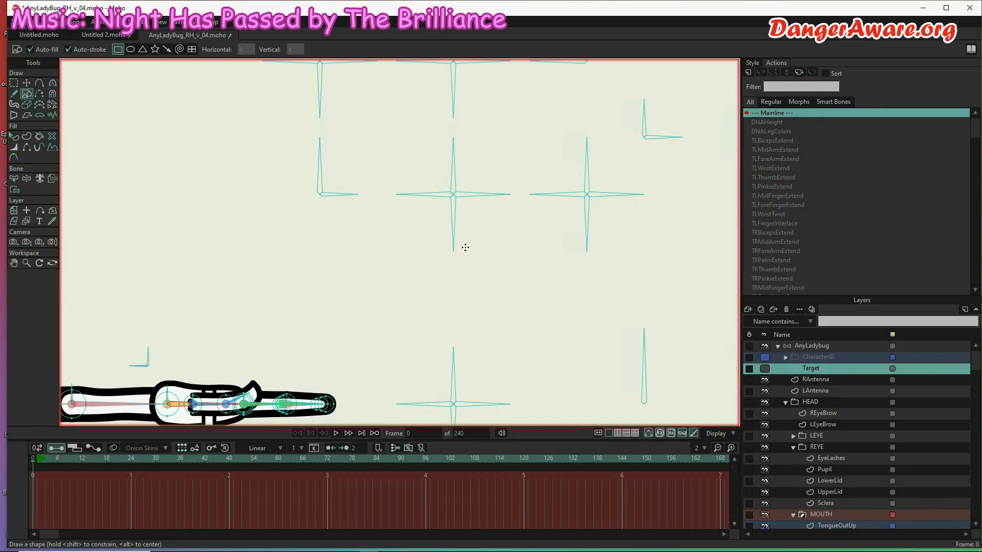
scroll(428, 256, down, 2)
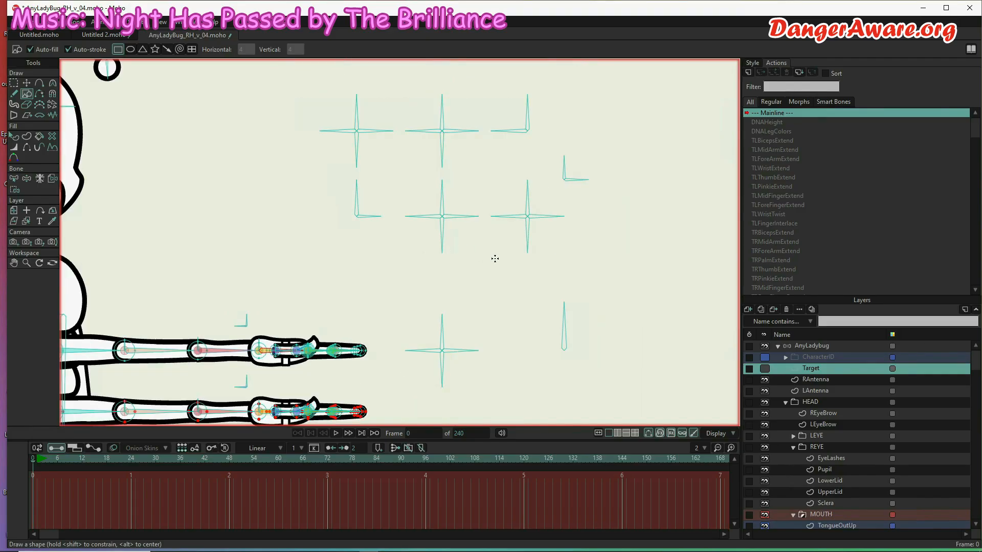
scroll(459, 263, down, 3)
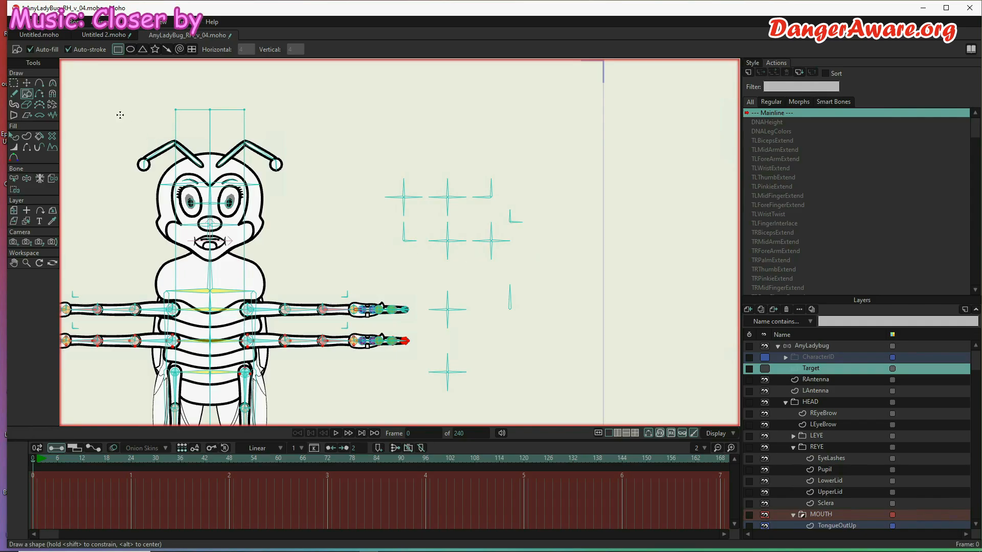
click(27, 83)
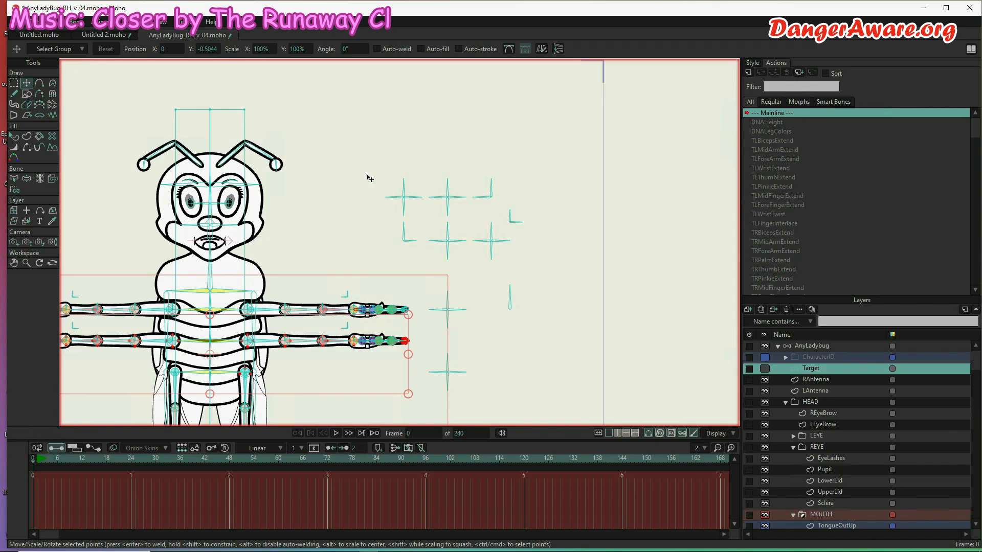
drag(368, 176, 397, 181)
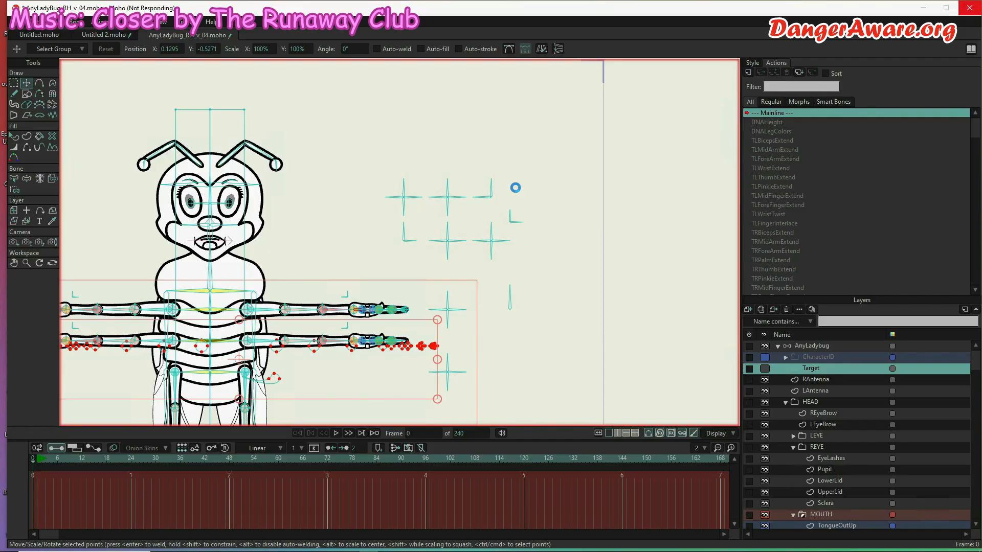
key(ctrl+z)
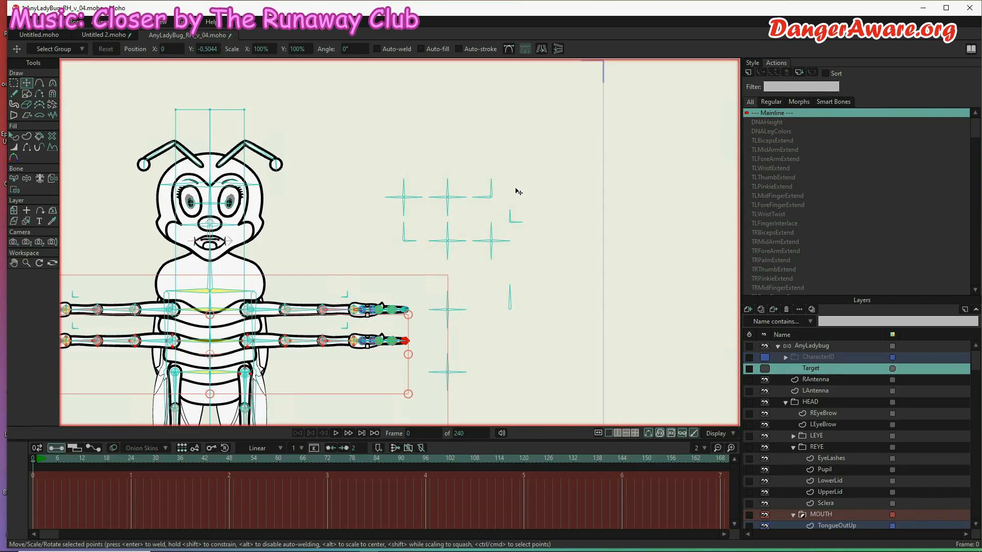
Step: Return to the AnyLadybug bone layer and flex the left leg's thigh bones with Manipulate Bones at frame 0
scroll(521, 184, down, 3)
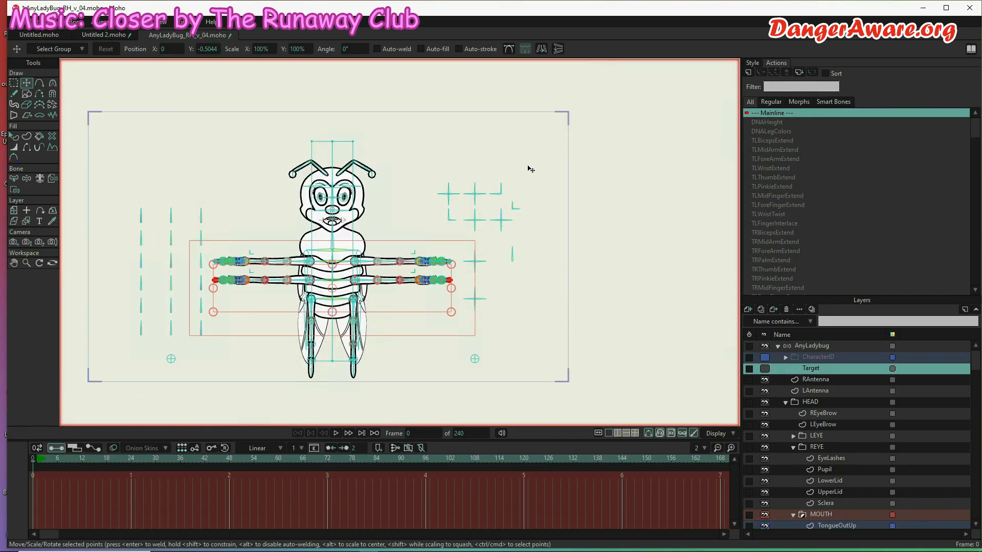
scroll(394, 243, up, 2)
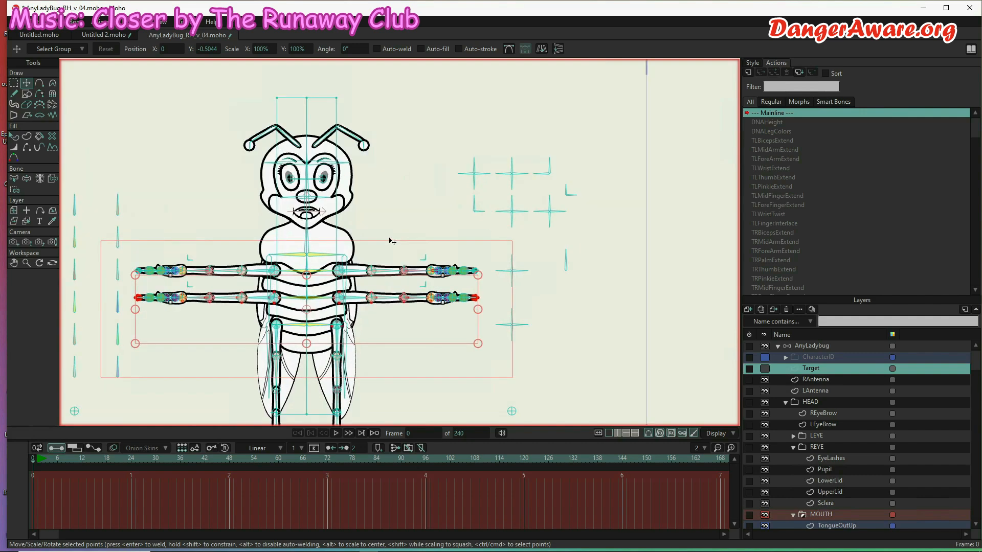
scroll(394, 243, down, 1)
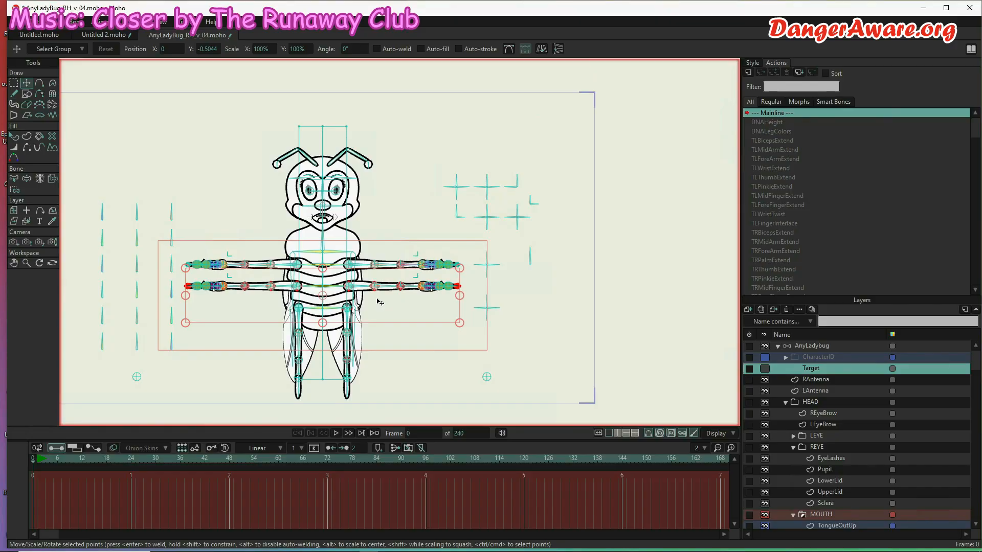
scroll(381, 303, up, 1)
scroll(380, 302, up, 3)
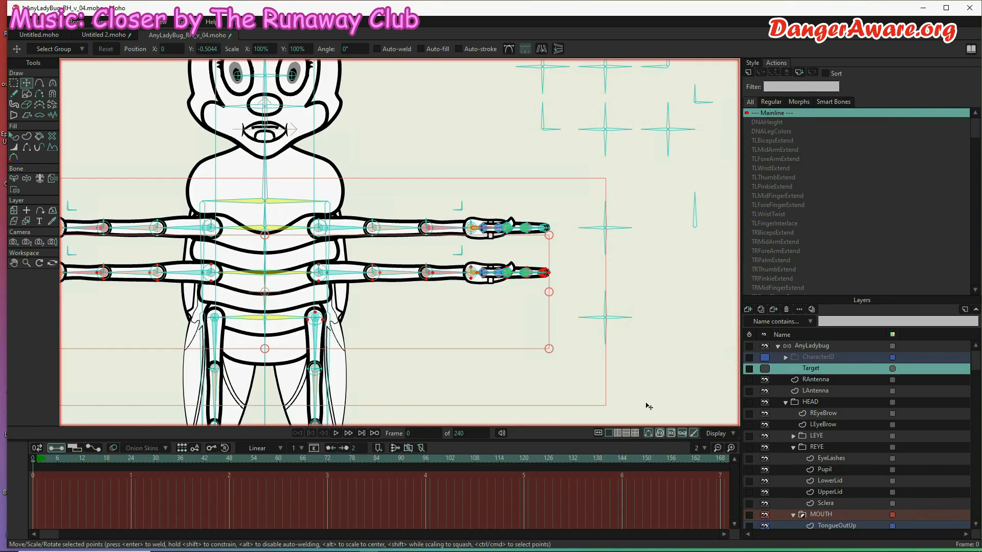
click(825, 358)
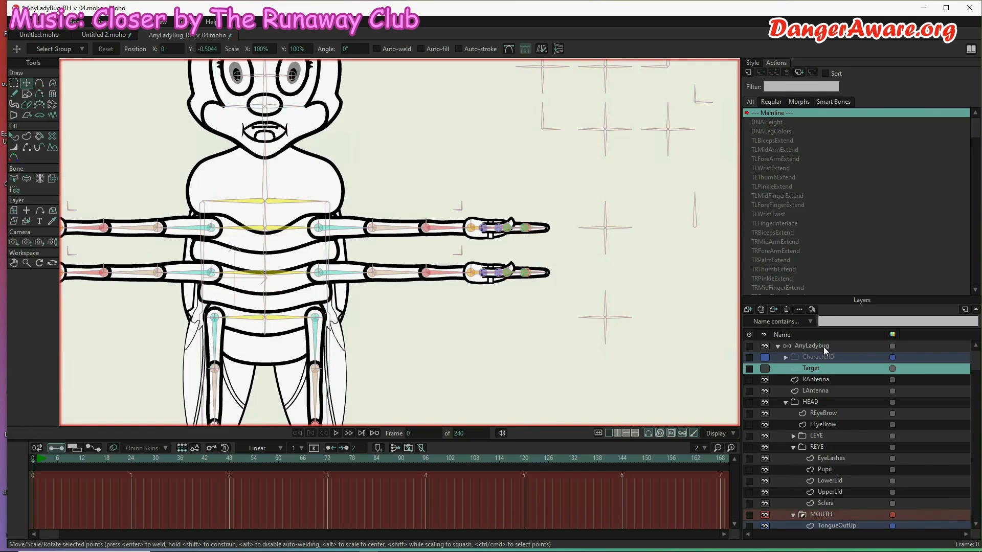
click(823, 347)
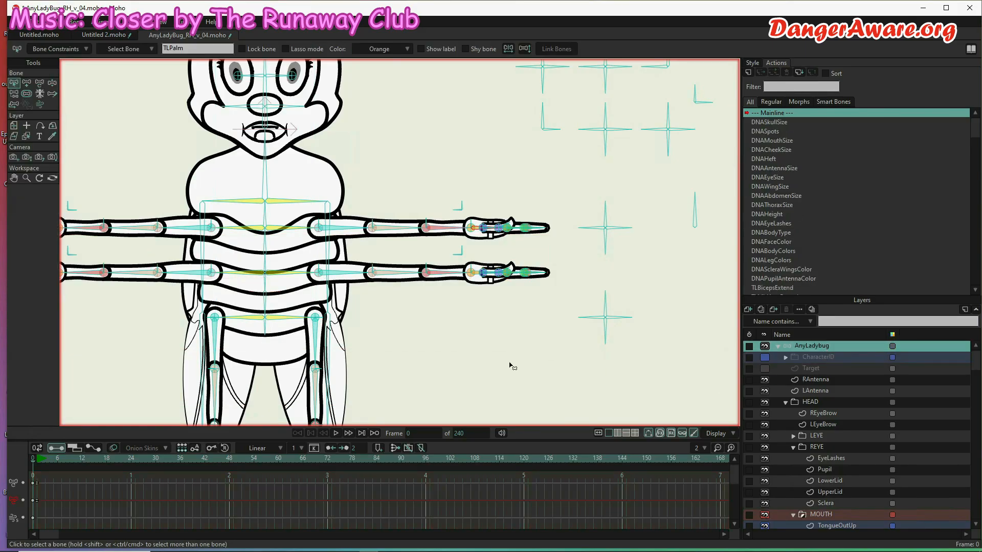
drag(434, 346, 435, 331)
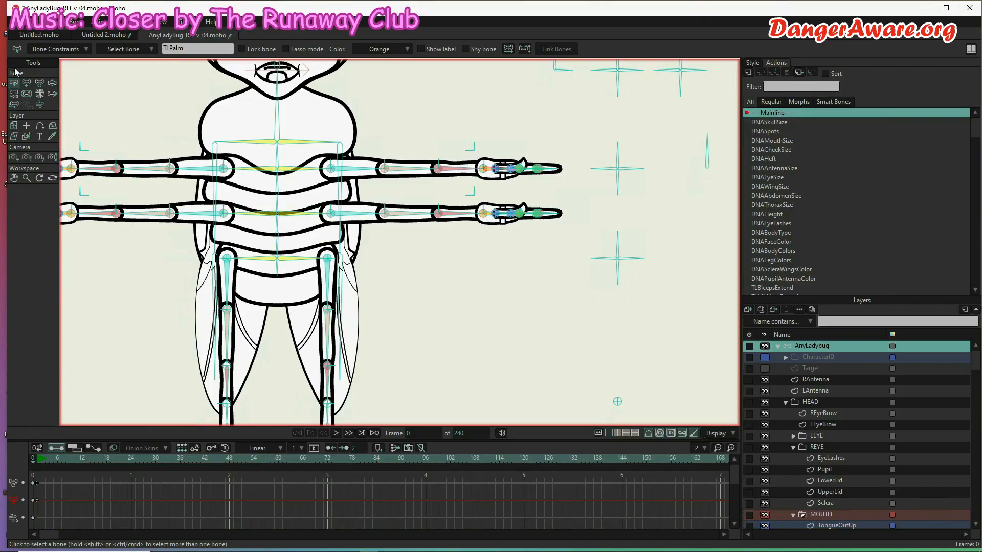
click(52, 85)
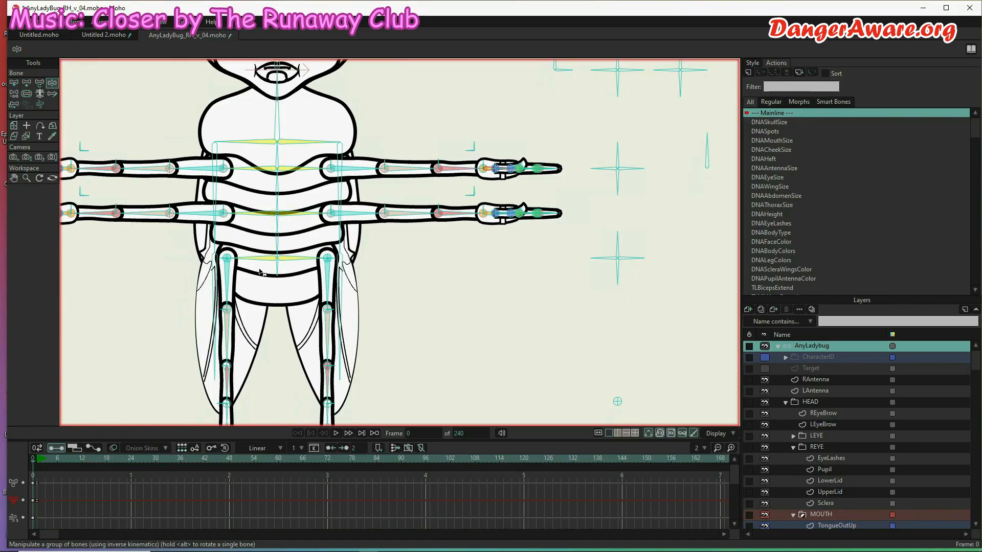
click(335, 262)
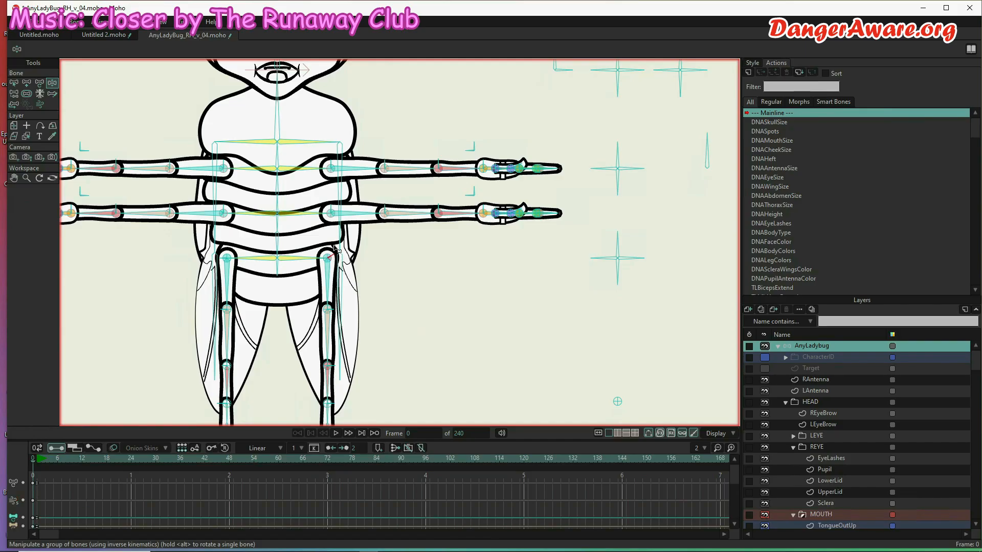
click(331, 315)
mouse_move(328, 284)
mouse_down()
mouse_move(302, 285)
mouse_move(324, 259)
mouse_move(328, 294)
mouse_up()
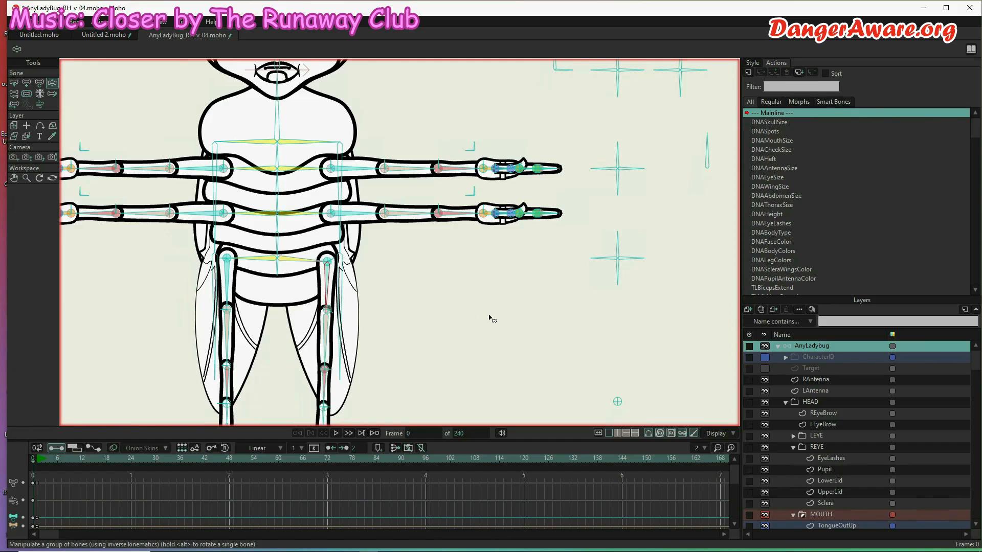
Step: Expand the RLeg and LLeg groups and select the Thigh layer in LLeg
scroll(830, 437, down, 3)
scroll(829, 437, down, 10)
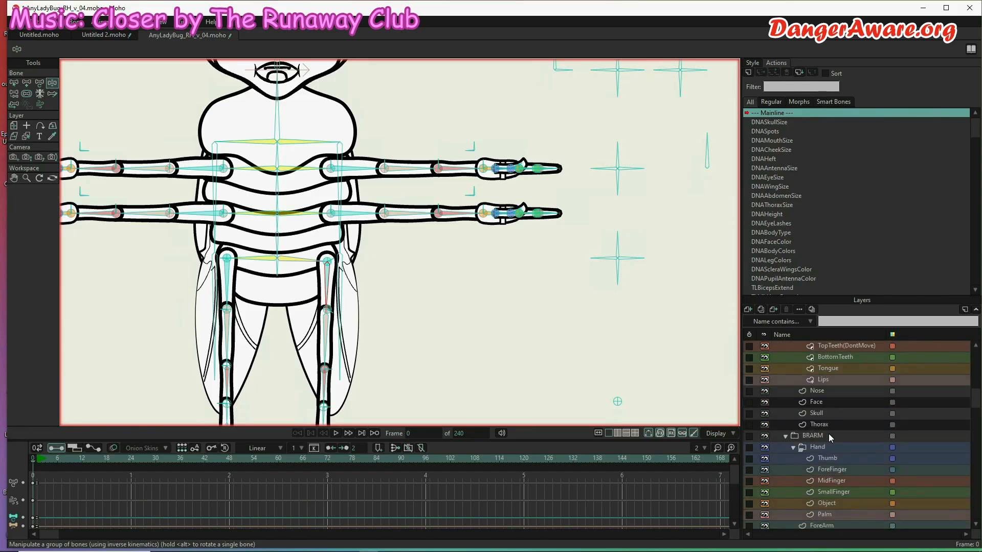
scroll(829, 435, down, 5)
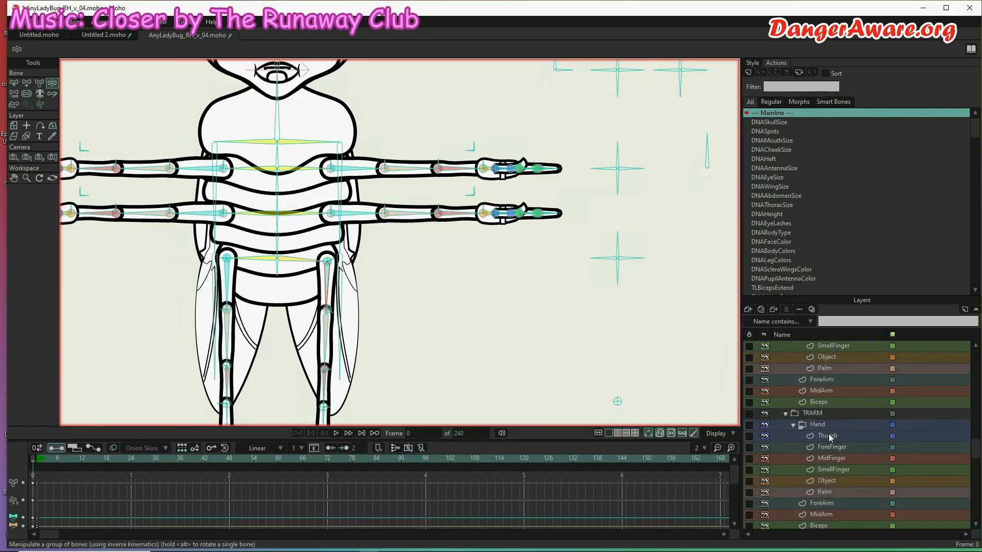
scroll(830, 437, down, 5)
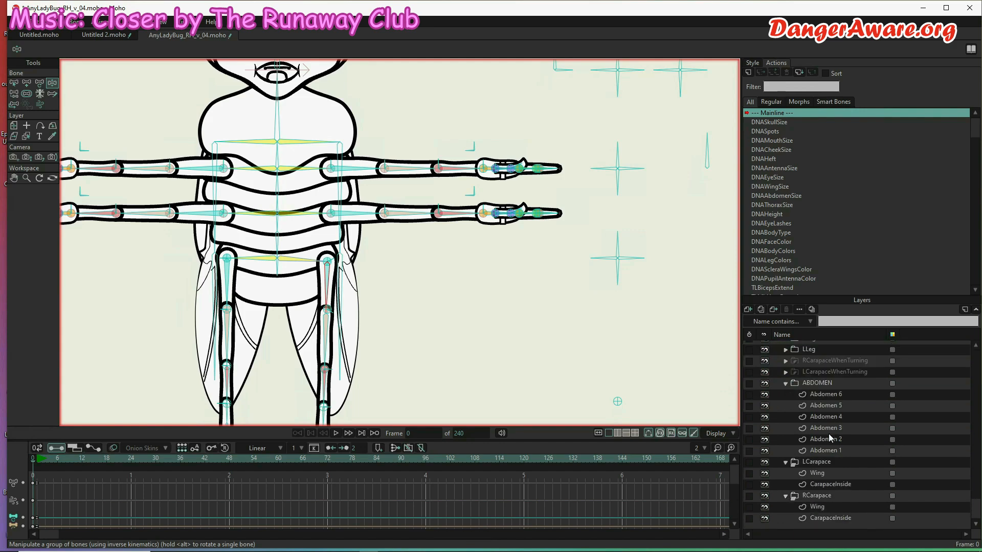
scroll(830, 438, up, 1)
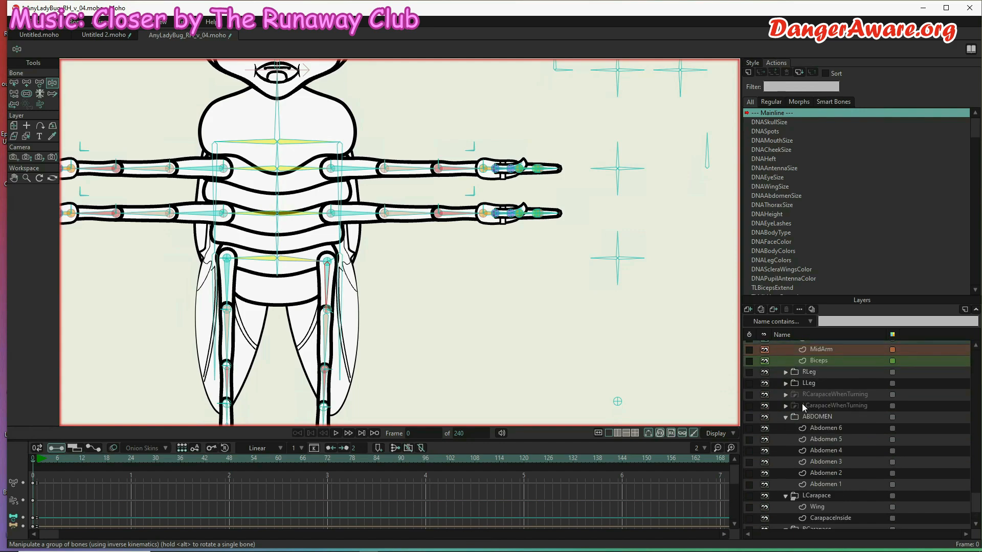
click(786, 384)
click(786, 373)
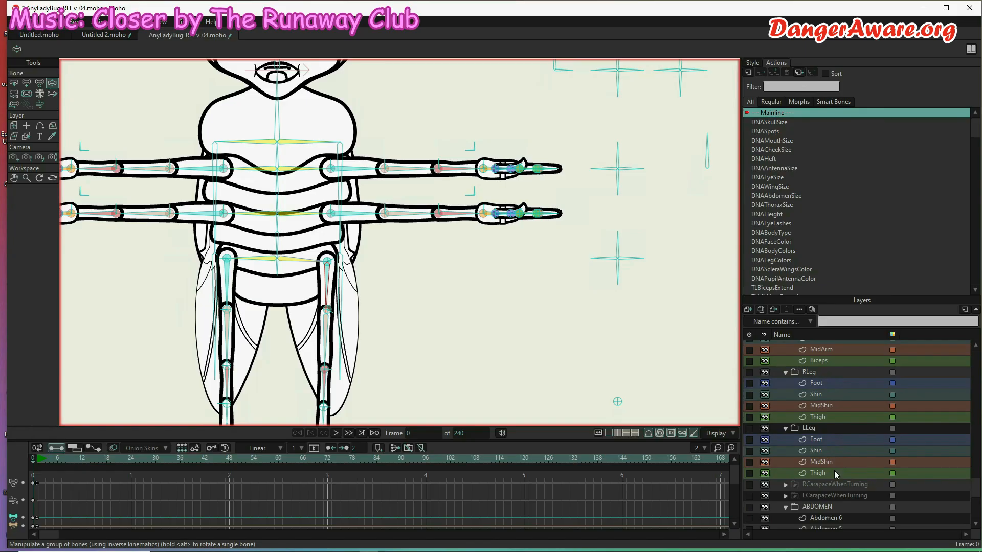
click(834, 472)
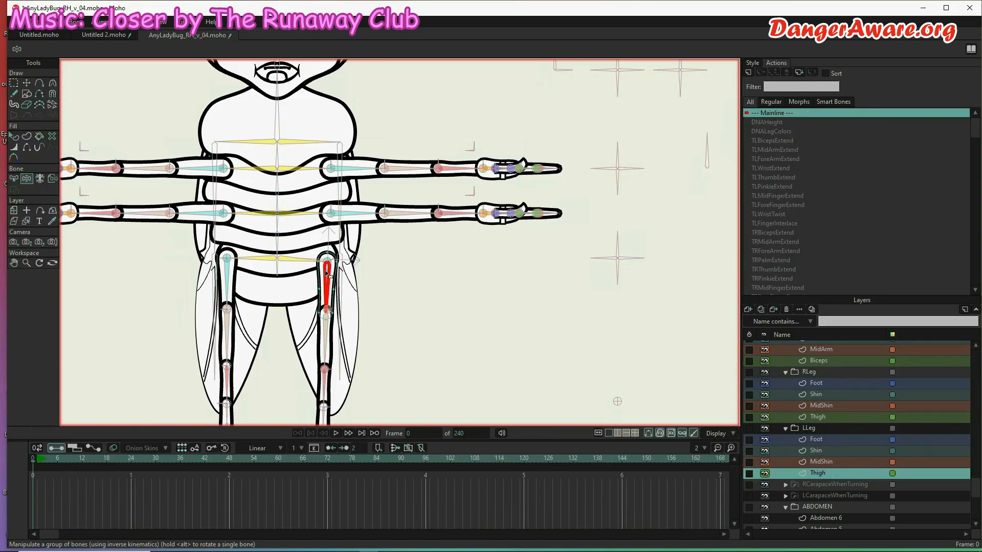
Step: Release the Thigh, MidShin and Shin layers in the LLeg group from their bones, and select its Foot layer
scroll(328, 275, up, 5)
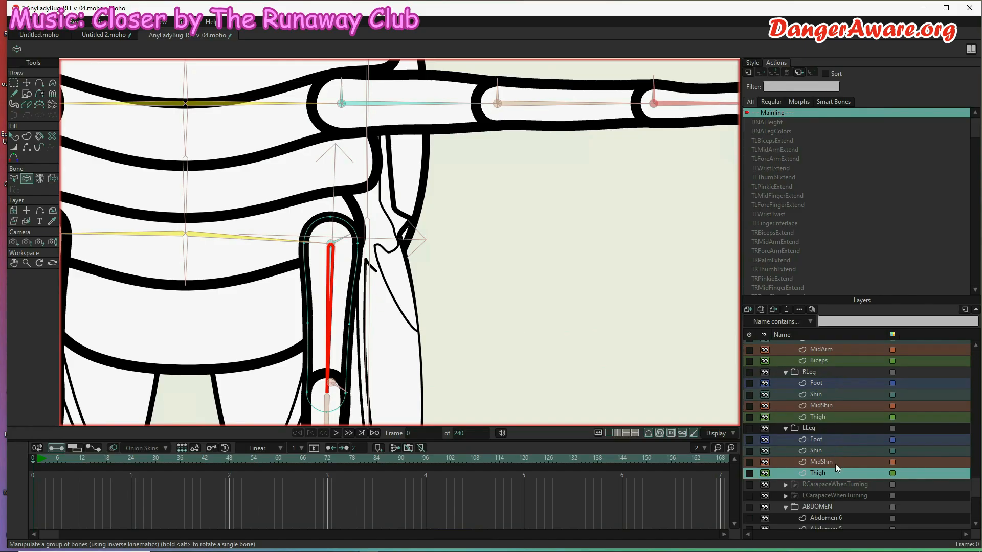
click(81, 22)
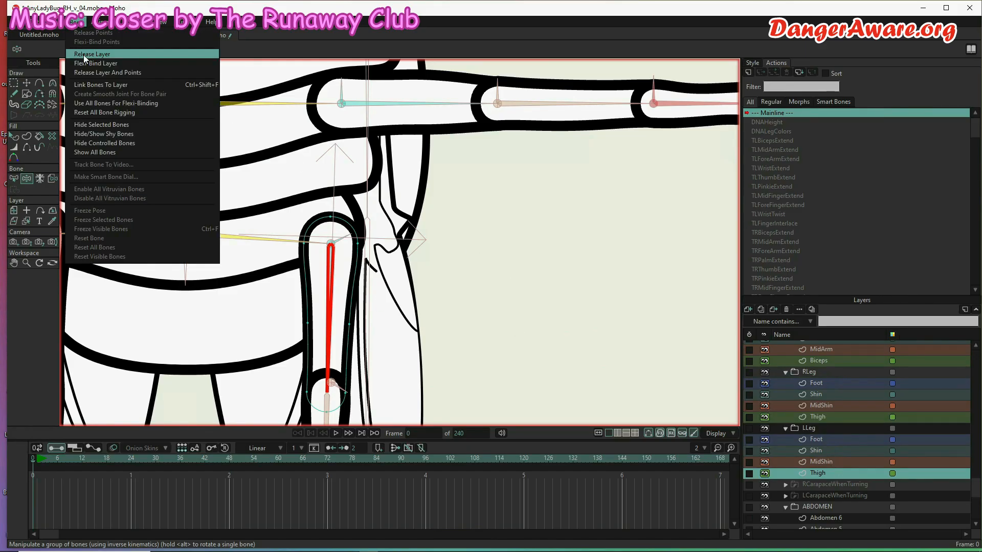
click(84, 54)
scroll(387, 308, down, 5)
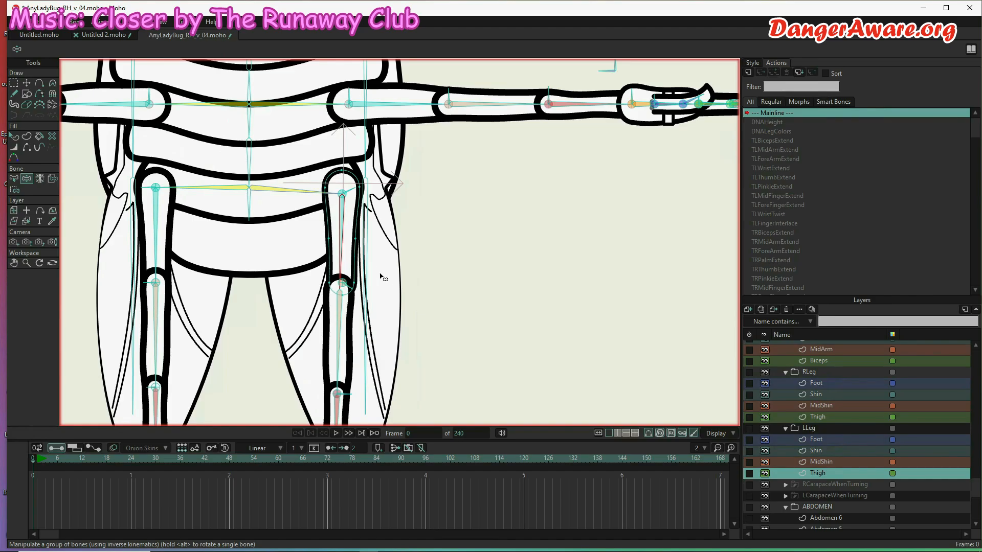
click(826, 462)
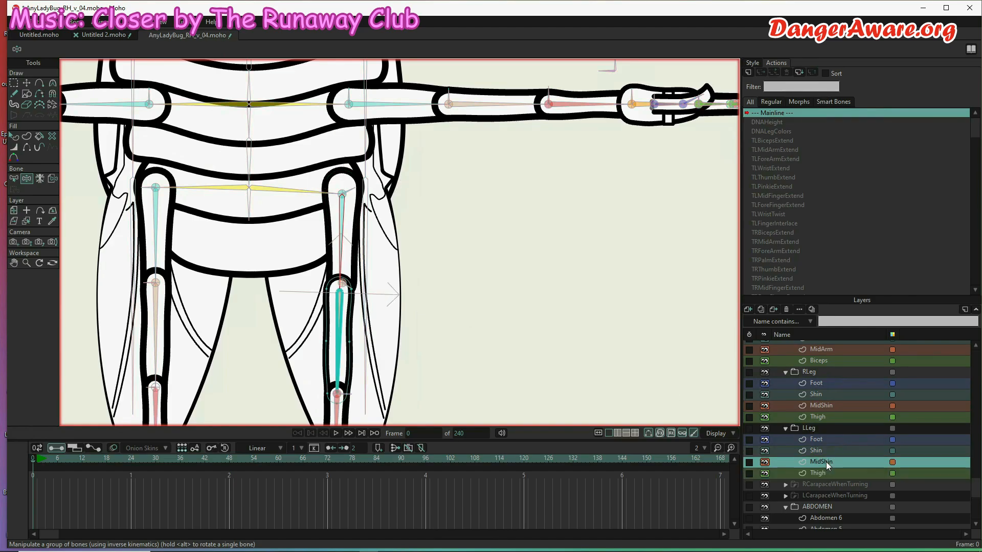
click(75, 22)
click(80, 55)
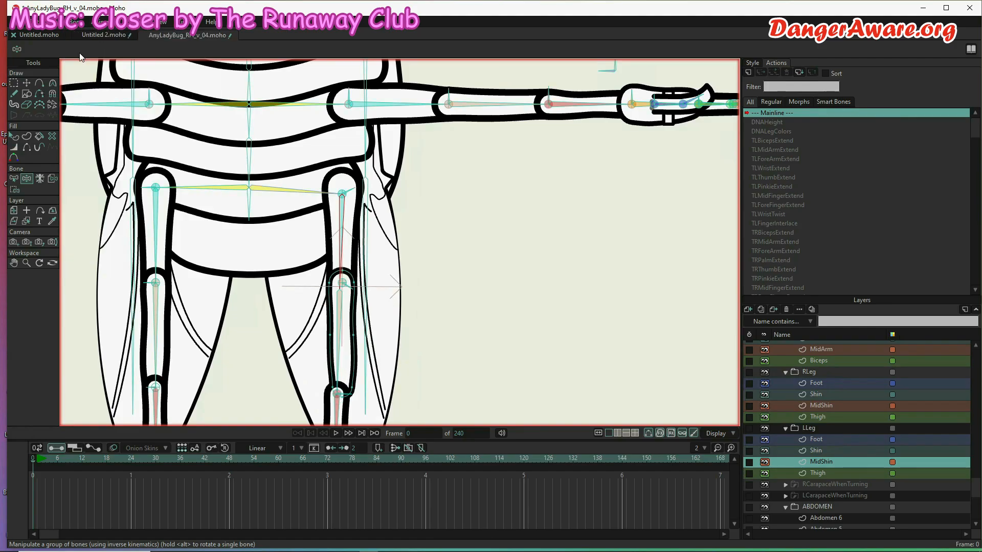
click(837, 451)
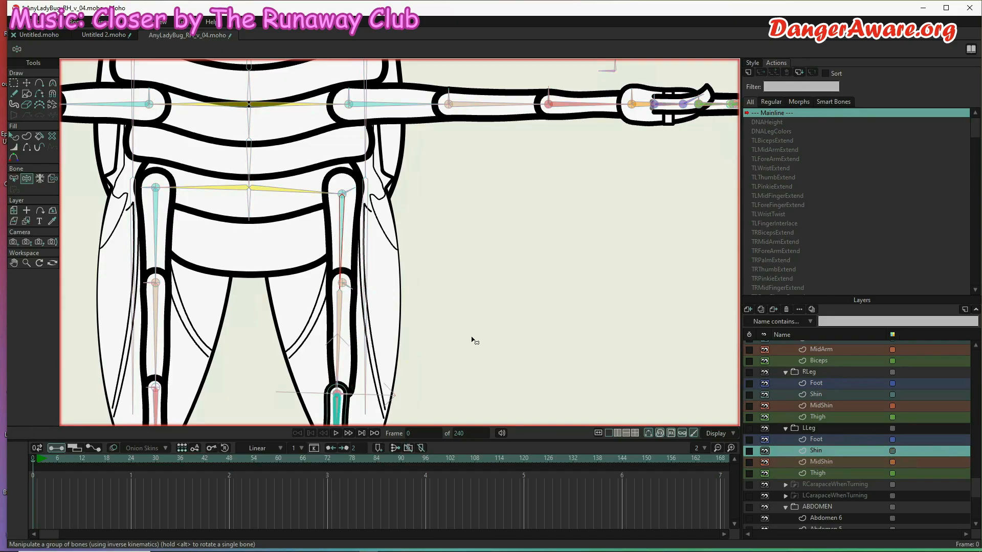
click(76, 23)
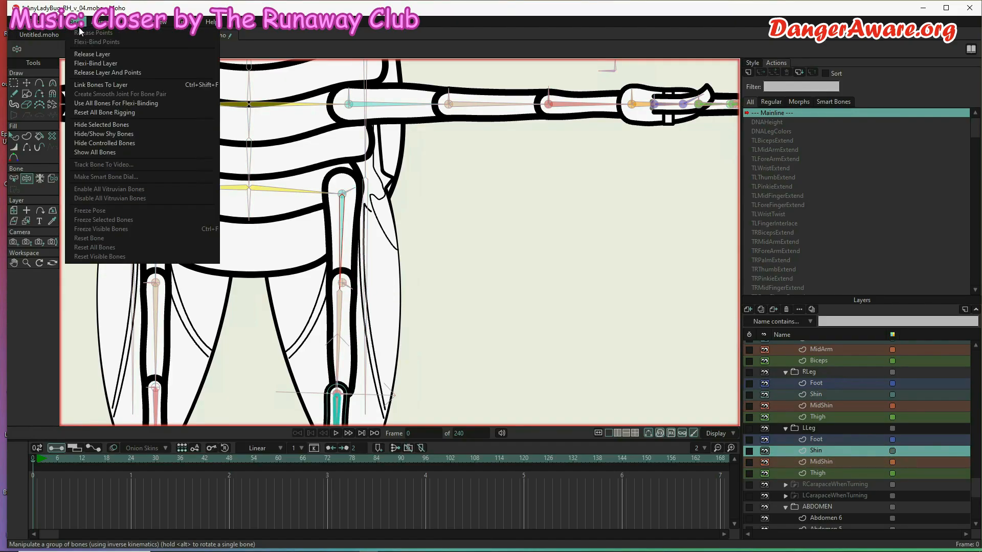
click(84, 57)
scroll(407, 221, down, 2)
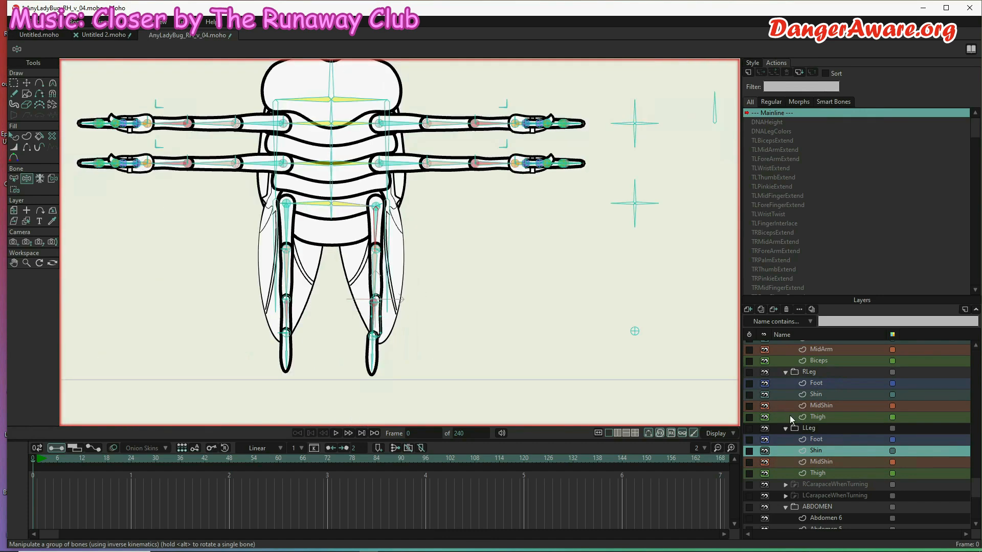
click(824, 440)
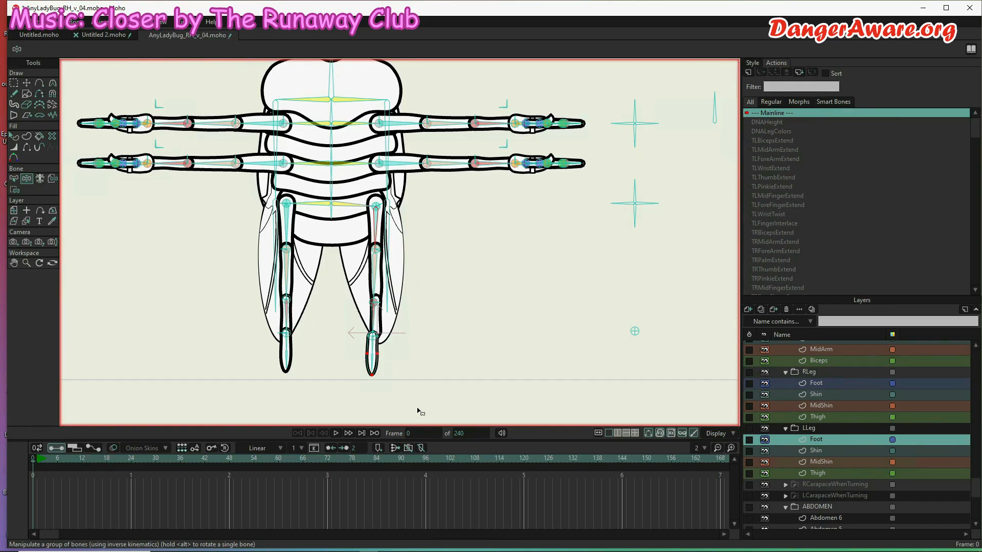
Step: Release the Thigh, MidShin and Shin layers in the RLeg group from their bones
click(832, 416)
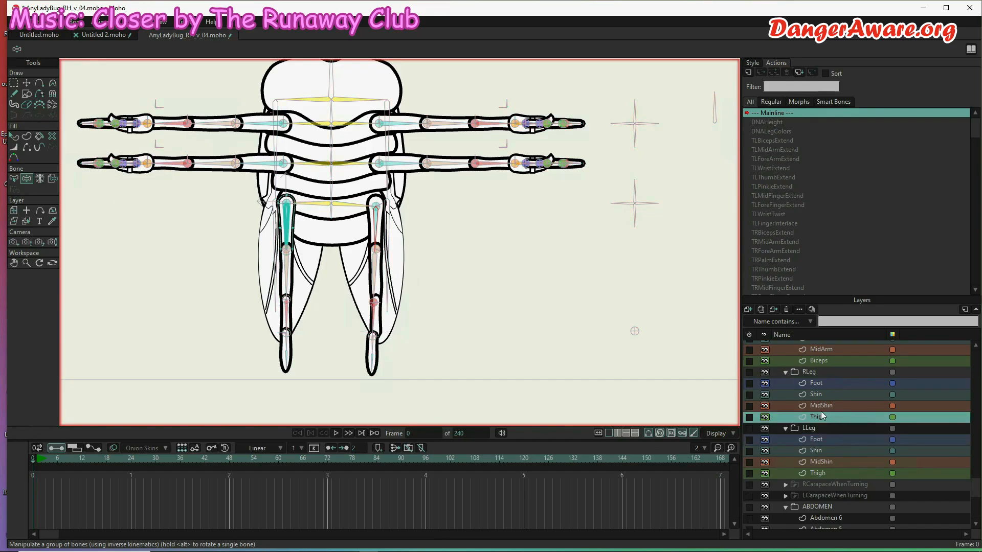
click(87, 24)
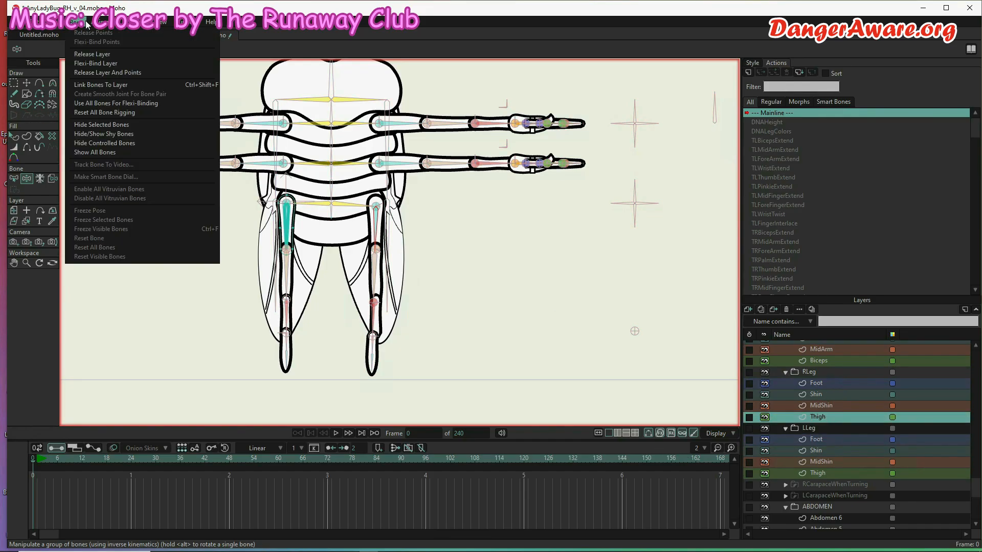
click(98, 54)
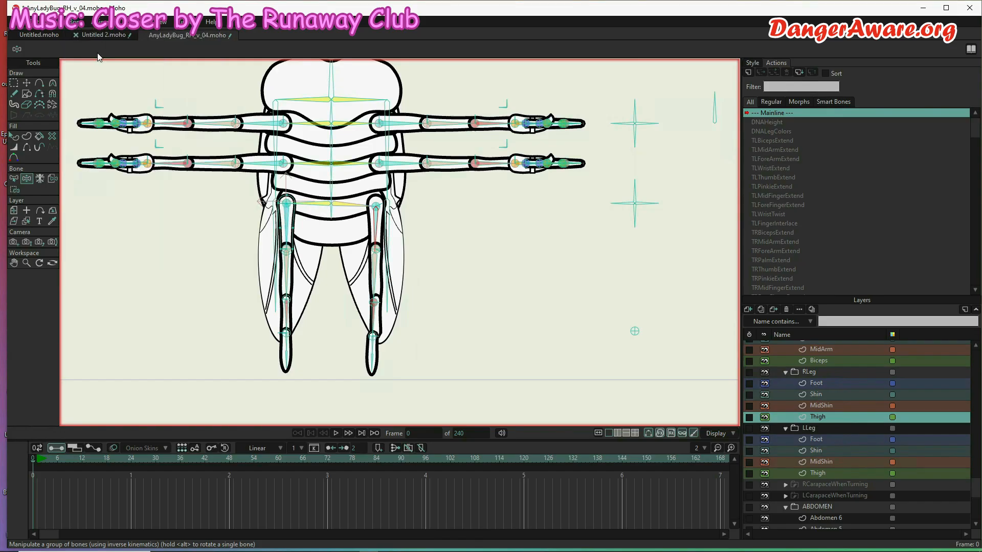
click(826, 407)
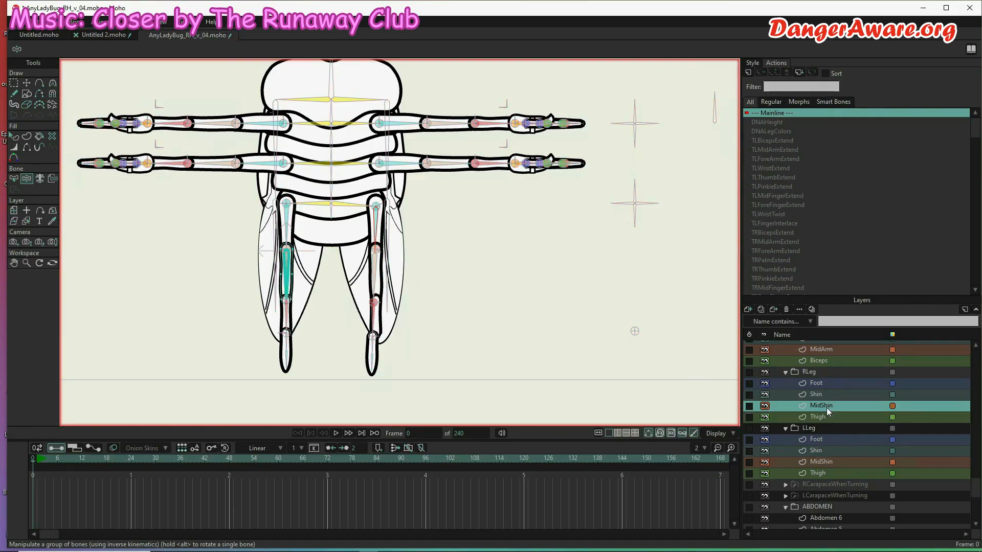
click(83, 24)
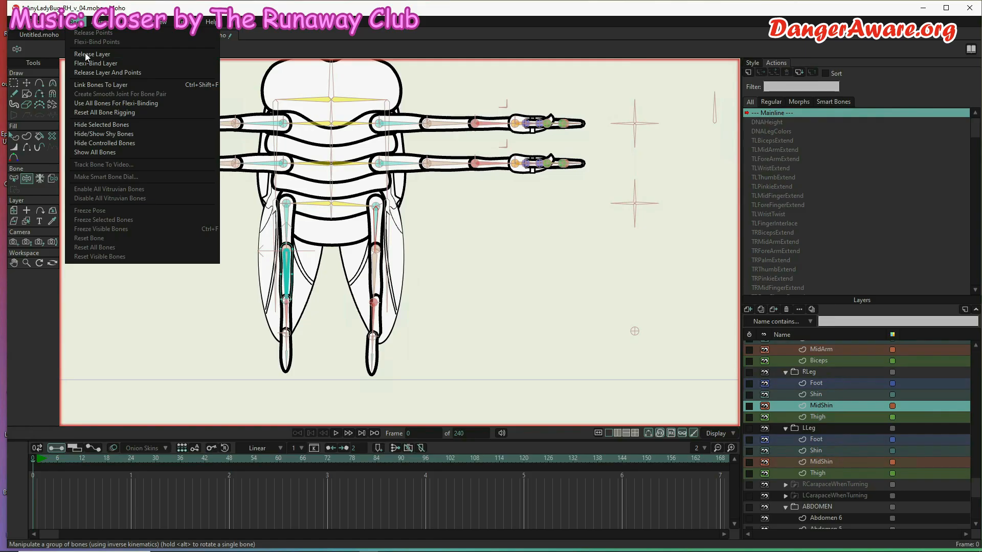
click(85, 53)
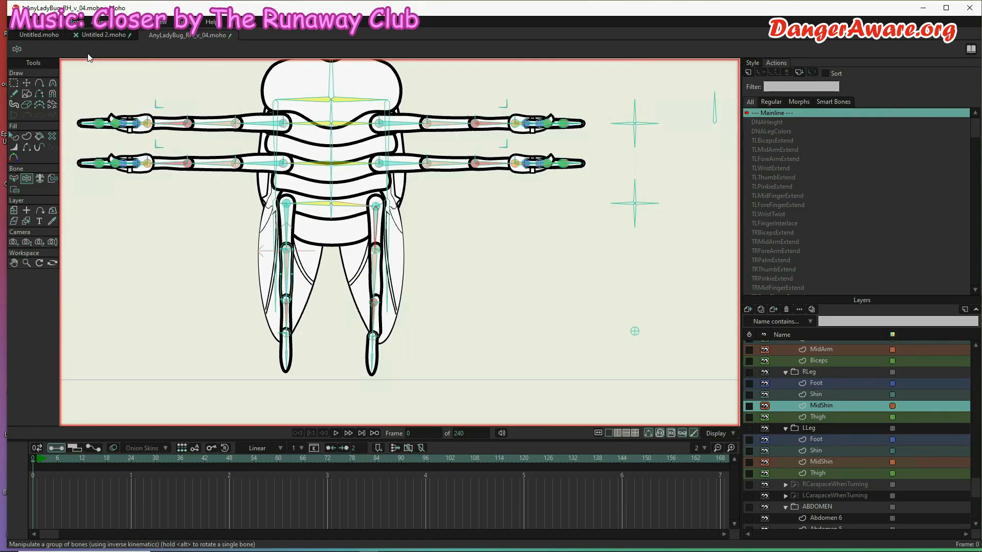
click(821, 396)
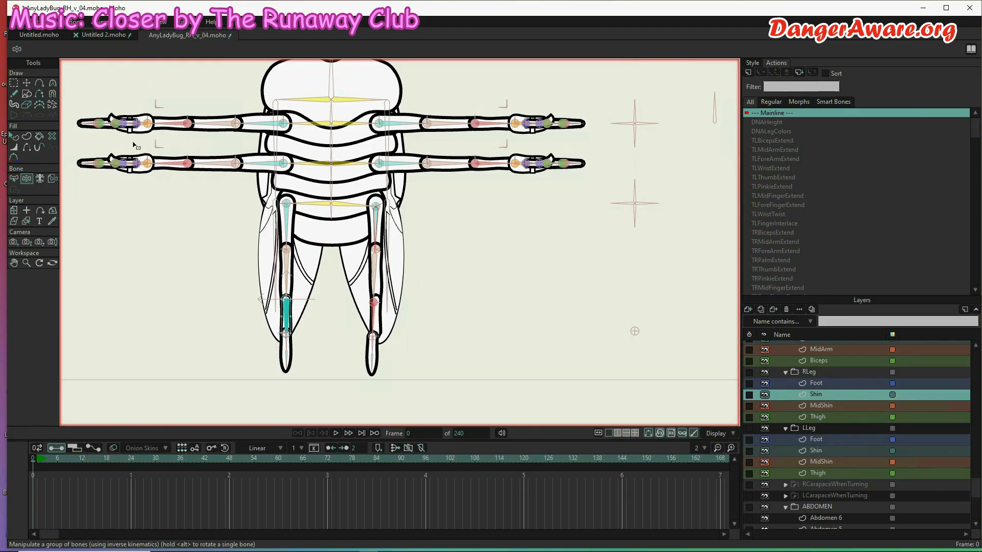
click(75, 21)
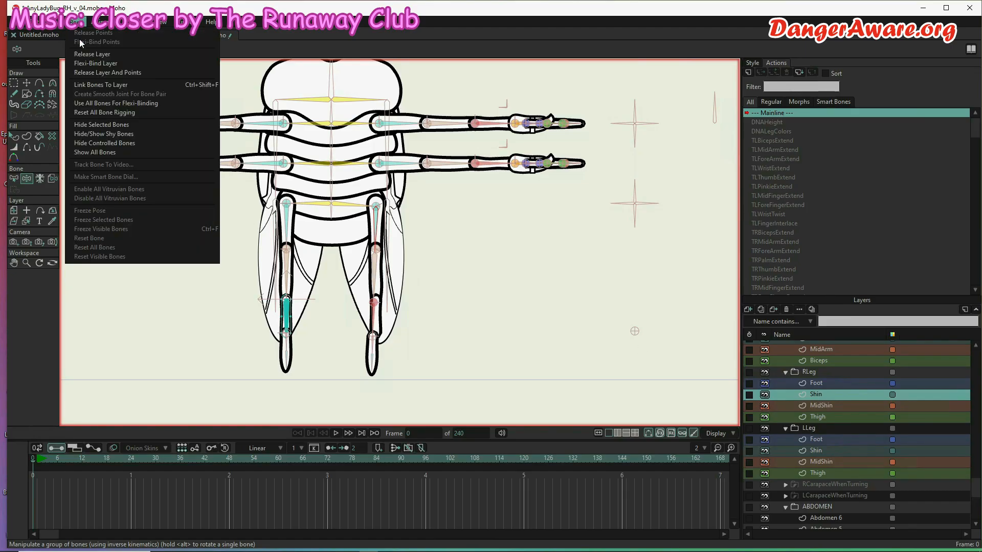
click(85, 53)
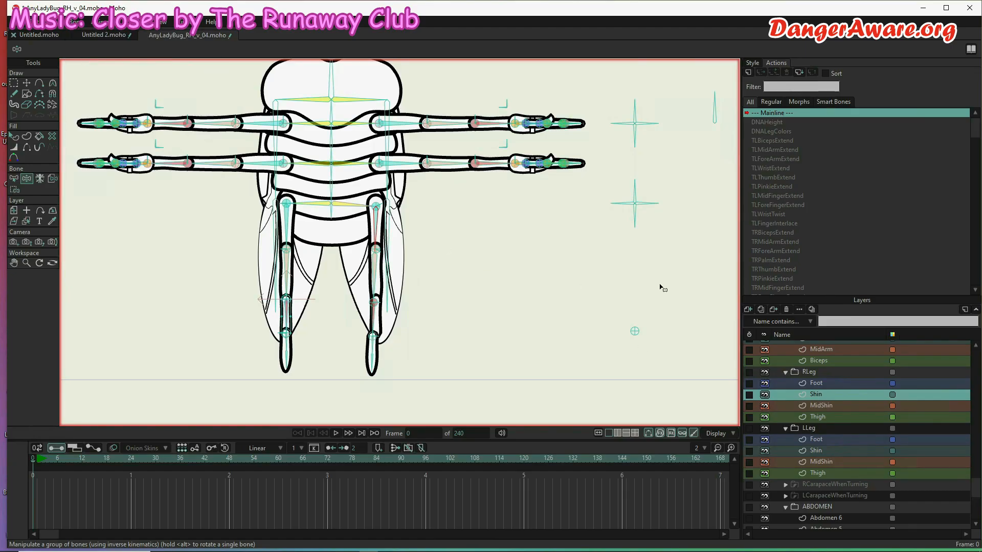
Step: Show the Target layer and compare the leg joints with its green guide circles
scroll(824, 433, up, 3)
scroll(824, 430, up, 6)
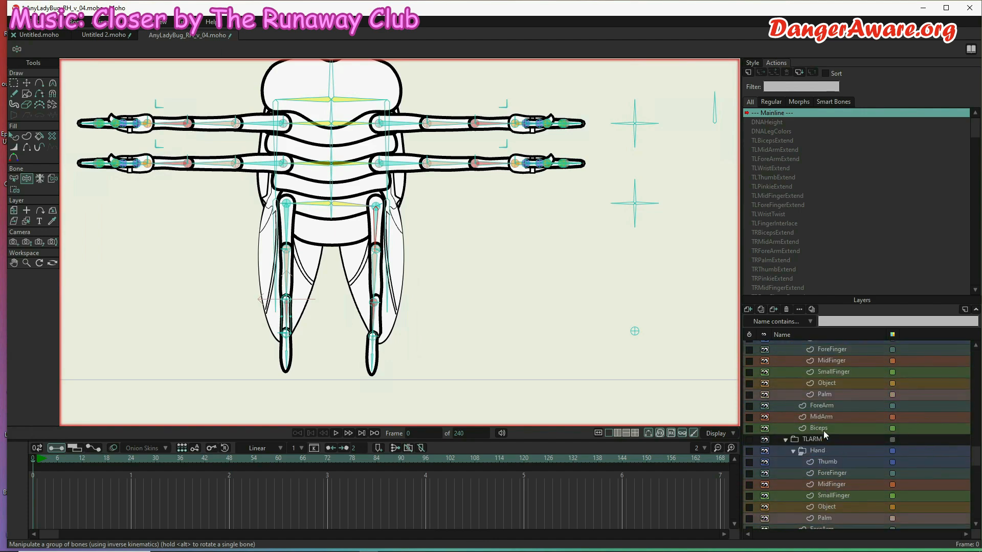
scroll(823, 431, up, 10)
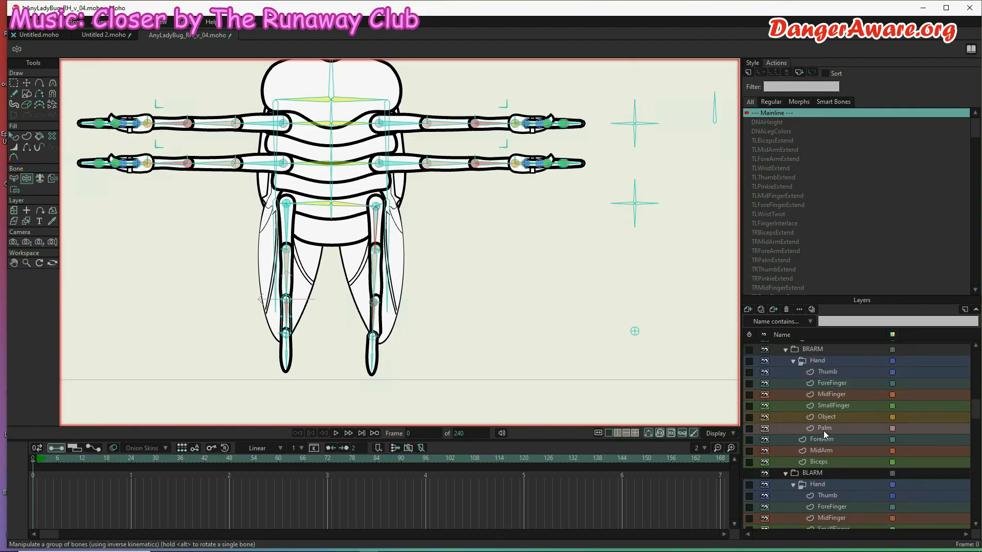
scroll(824, 431, up, 3)
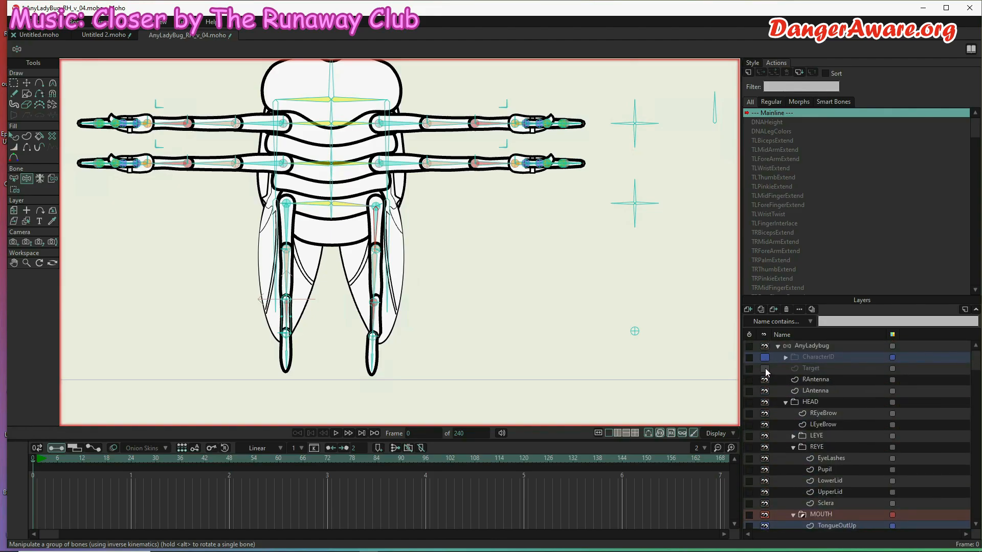
click(765, 369)
scroll(381, 256, up, 6)
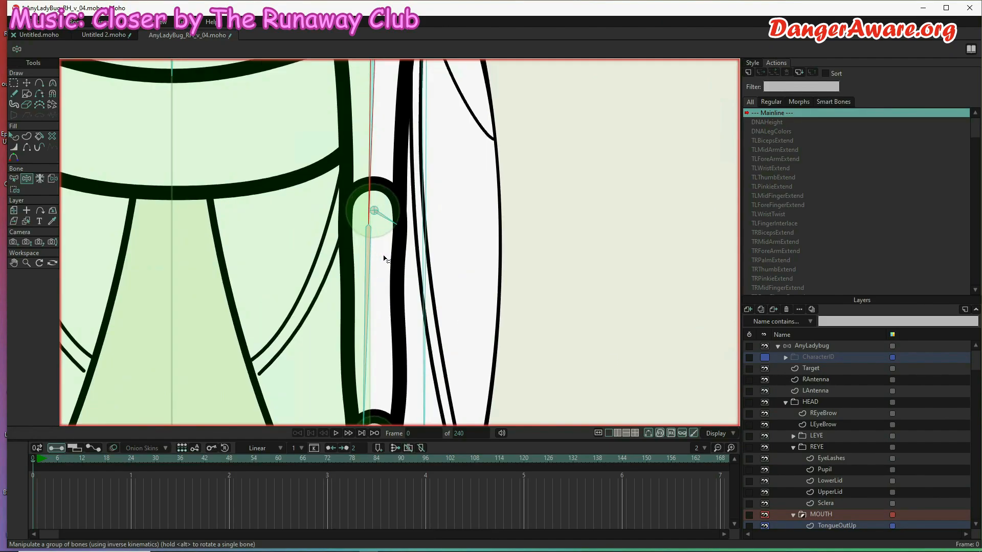
scroll(378, 215, down, 3)
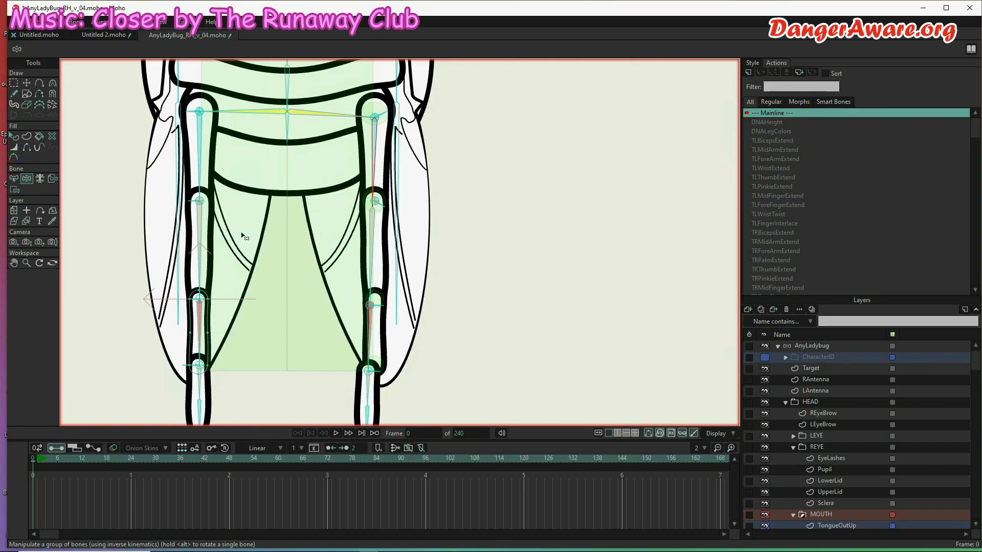
scroll(197, 215, up, 4)
scroll(197, 217, down, 5)
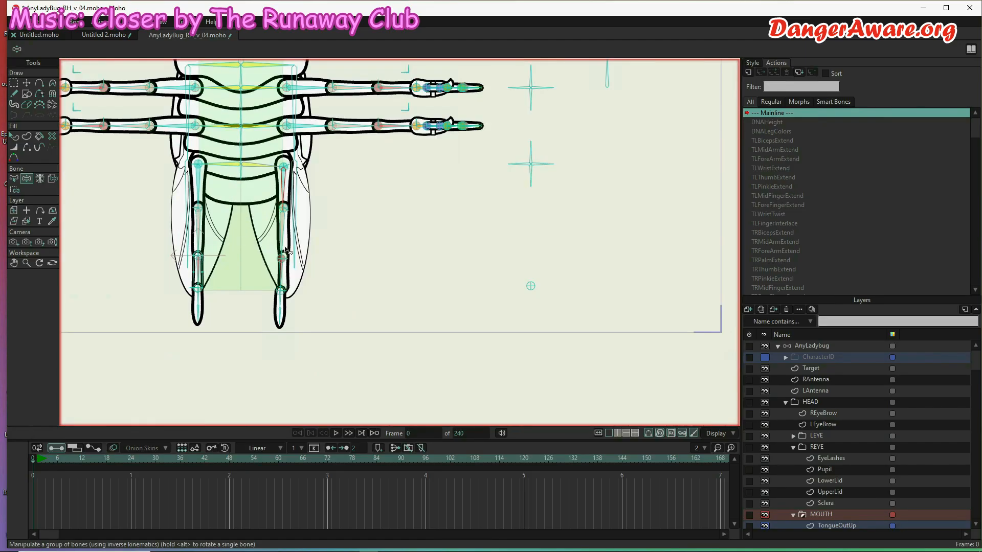
scroll(287, 171, up, 3)
scroll(302, 149, up, 3)
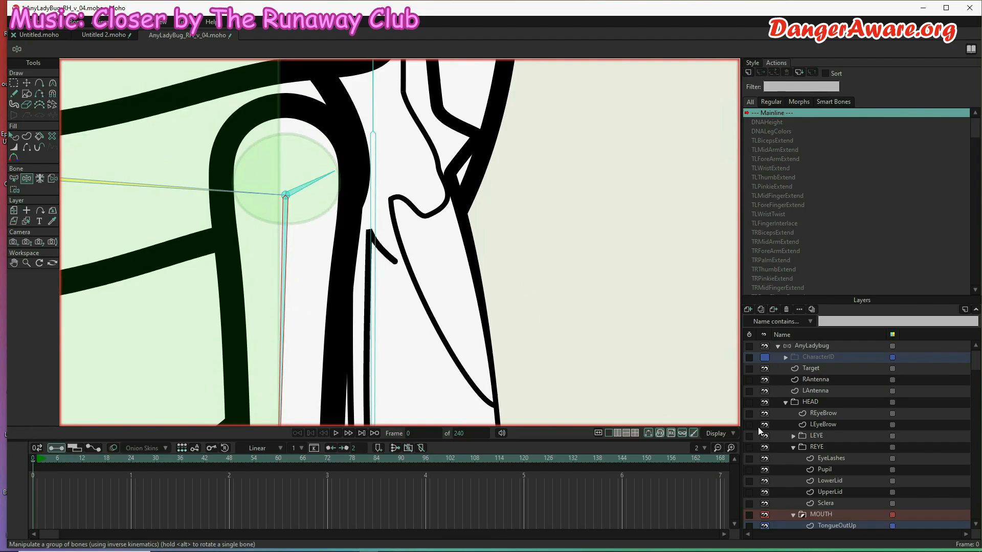
Step: Select the Thigh layer in LLeg and examine its hip and knee ends against the Target circles
scroll(832, 465, down, 3)
scroll(834, 463, down, 8)
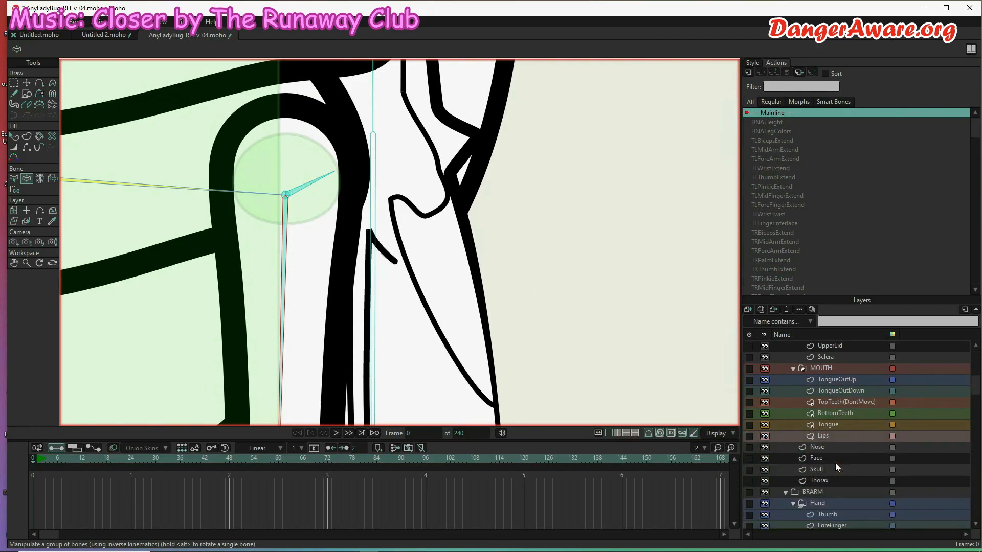
scroll(835, 462, down, 8)
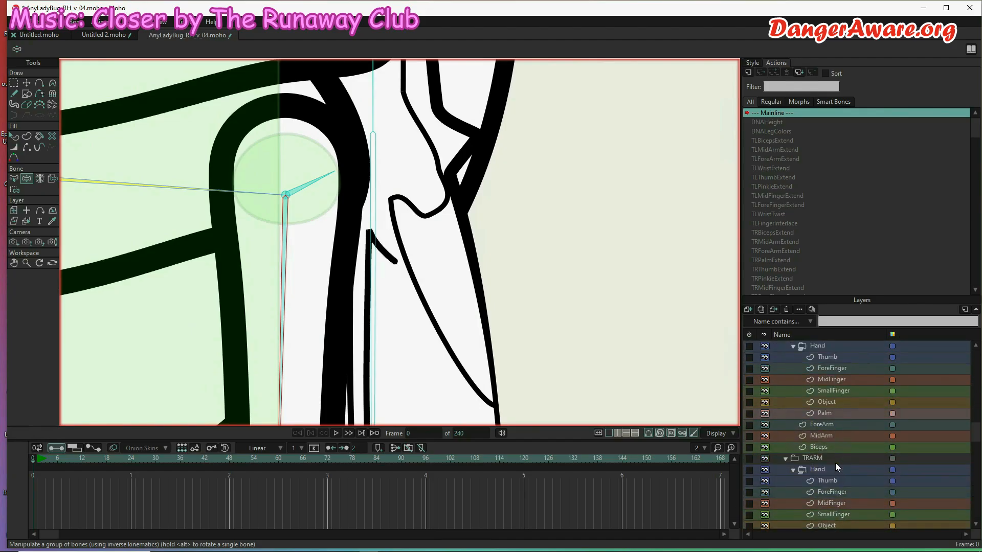
scroll(835, 462, down, 3)
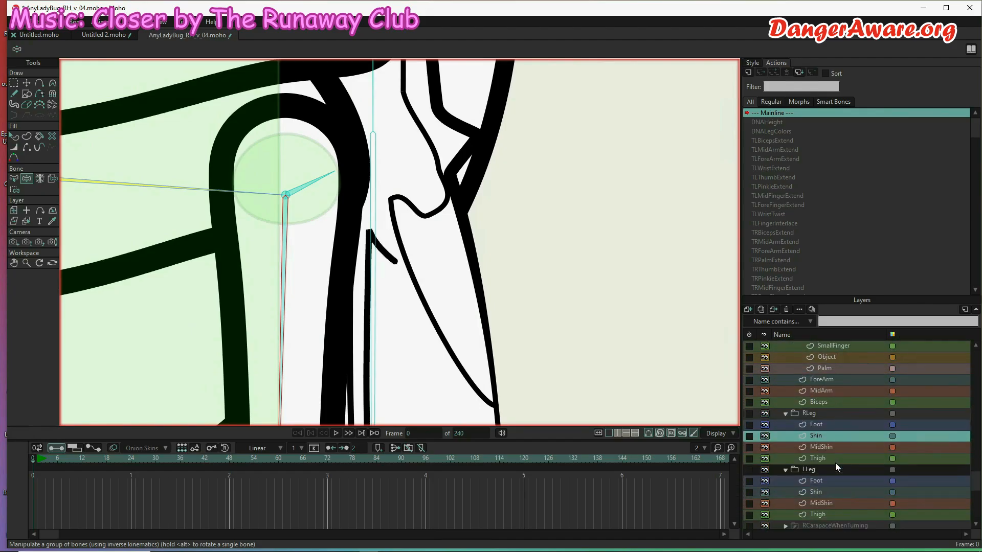
click(829, 459)
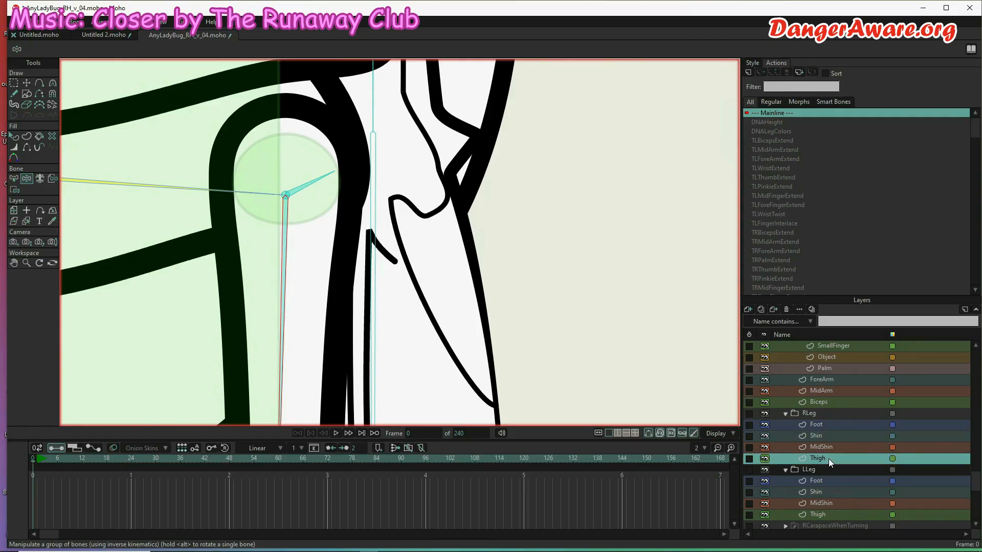
click(833, 516)
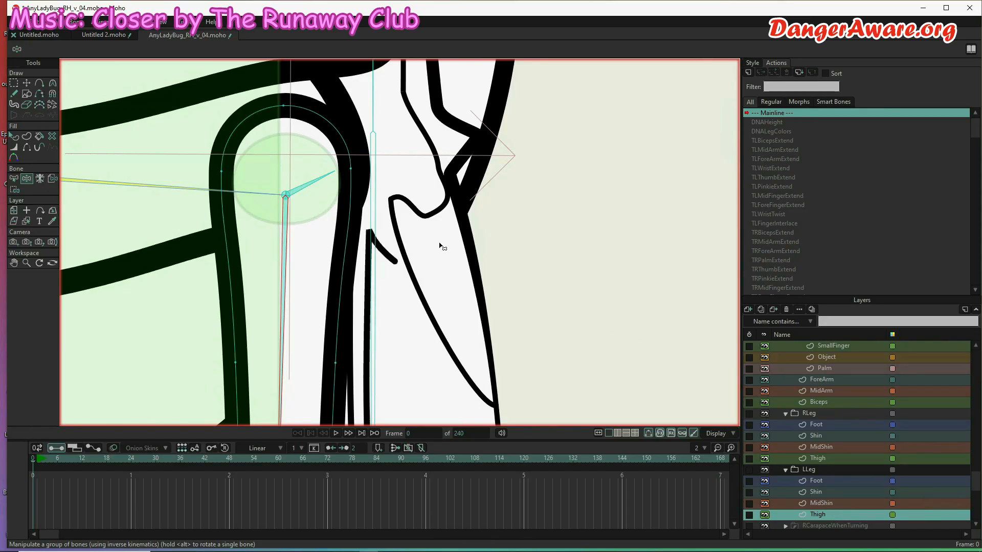
scroll(437, 246, down, 3)
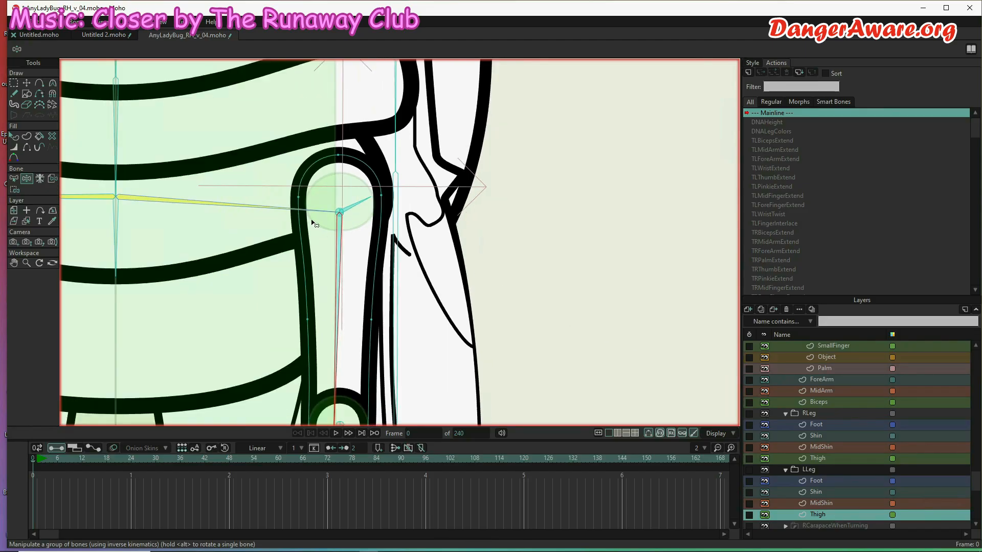
scroll(313, 222, down, 3)
scroll(326, 314, up, 3)
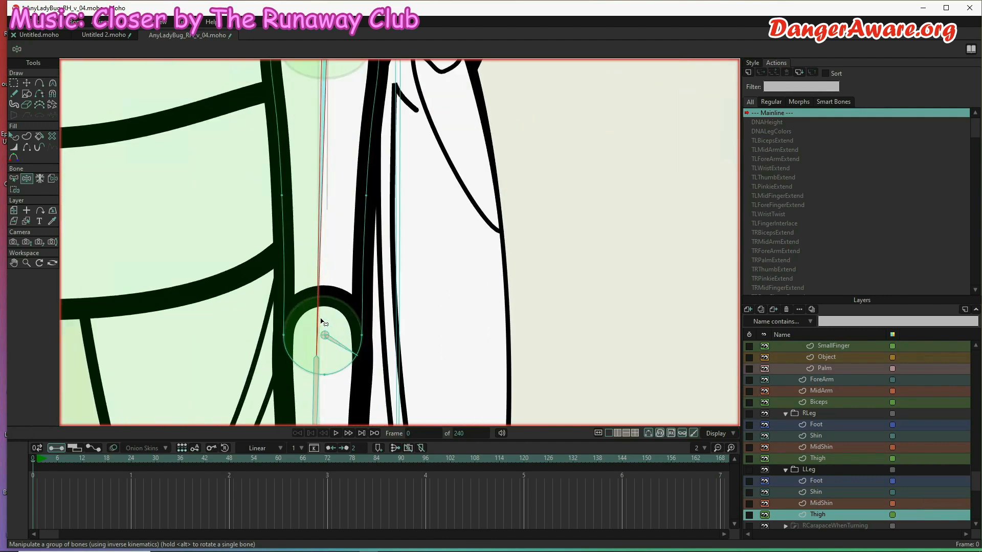
scroll(304, 311, up, 3)
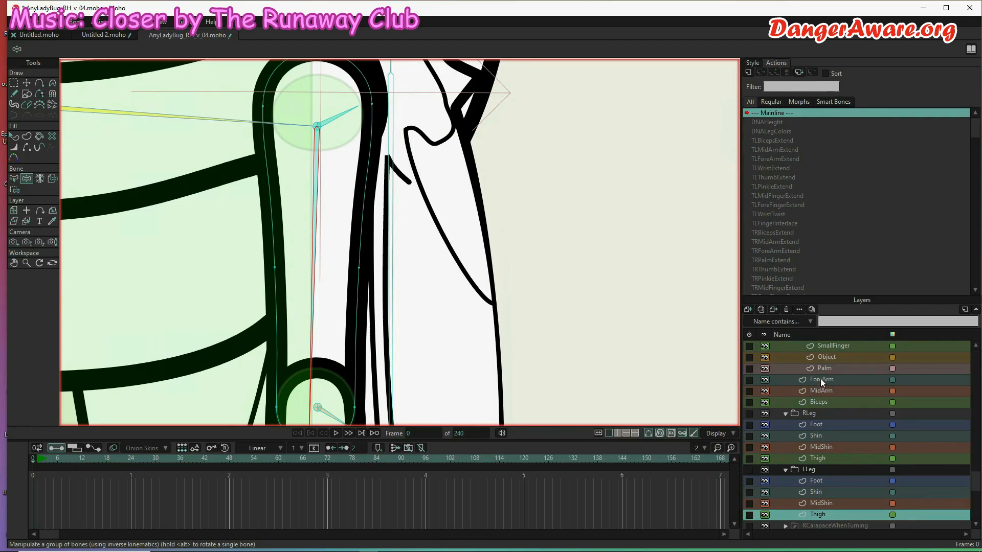
Step: Activate the Target layer and select the points of its guide circle at the LLeg hip joint
scroll(821, 378, up, 2)
scroll(820, 379, up, 6)
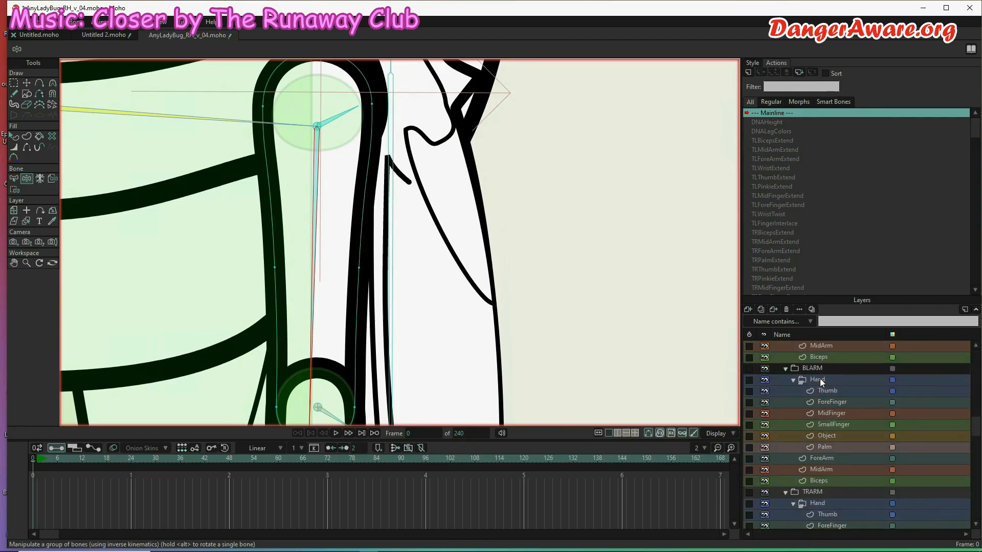
scroll(821, 379, up, 10)
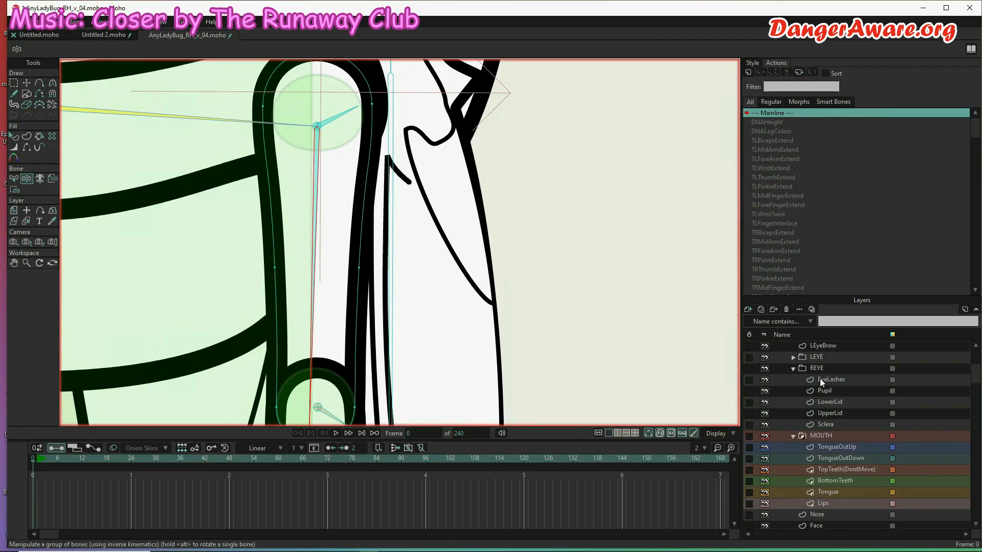
click(815, 369)
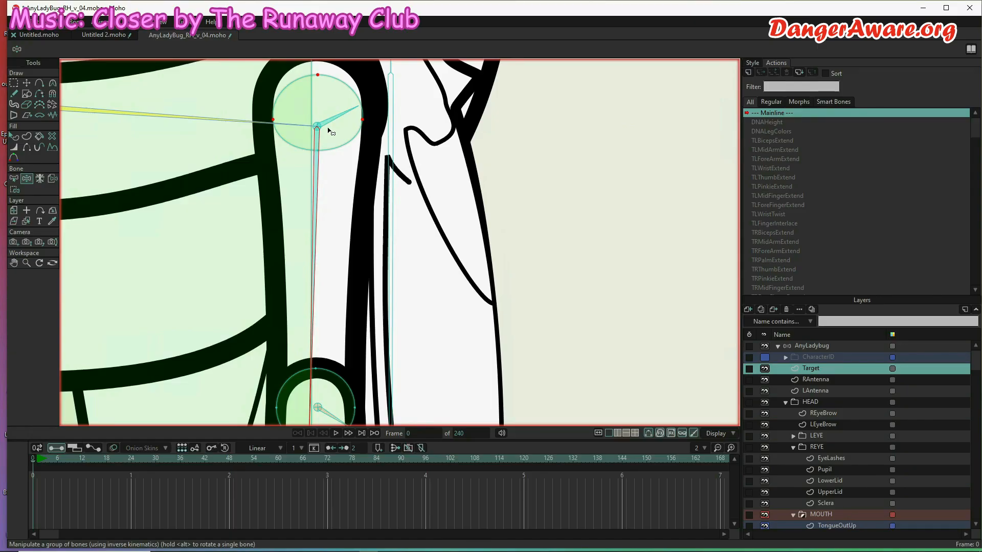
key(t)
key(ctrl+a)
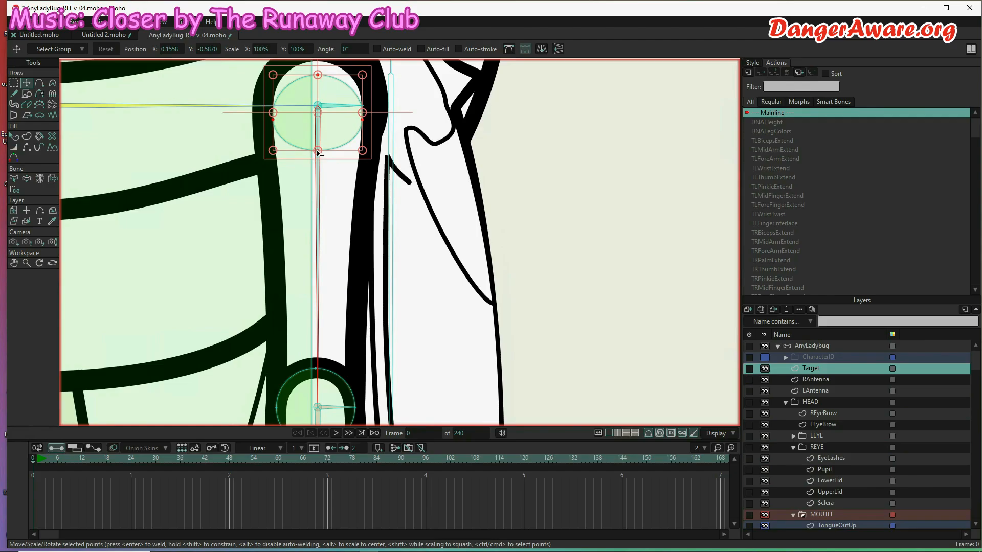
Step: Try to reshape the hip guide circle by moving its bottom and top points
click(318, 152)
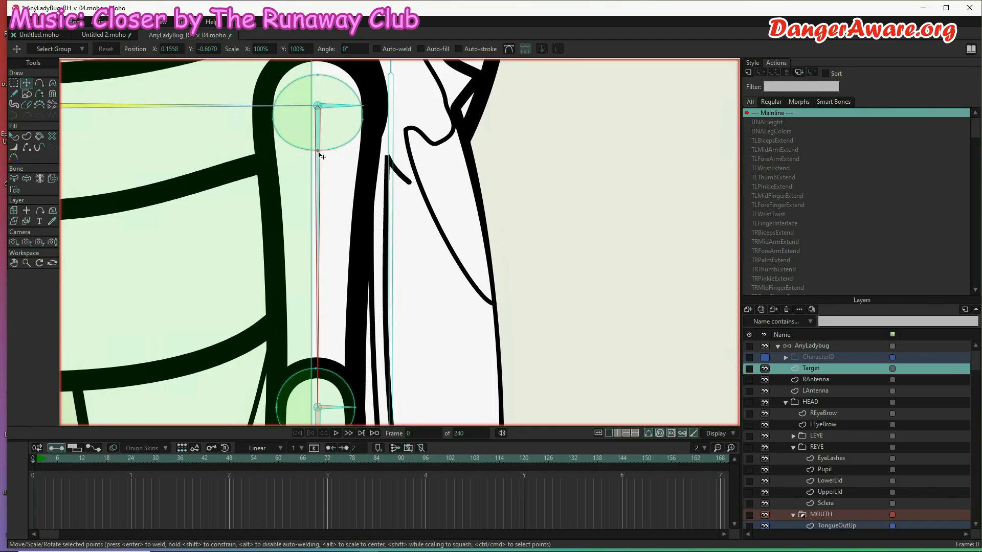
drag(318, 157, 319, 159)
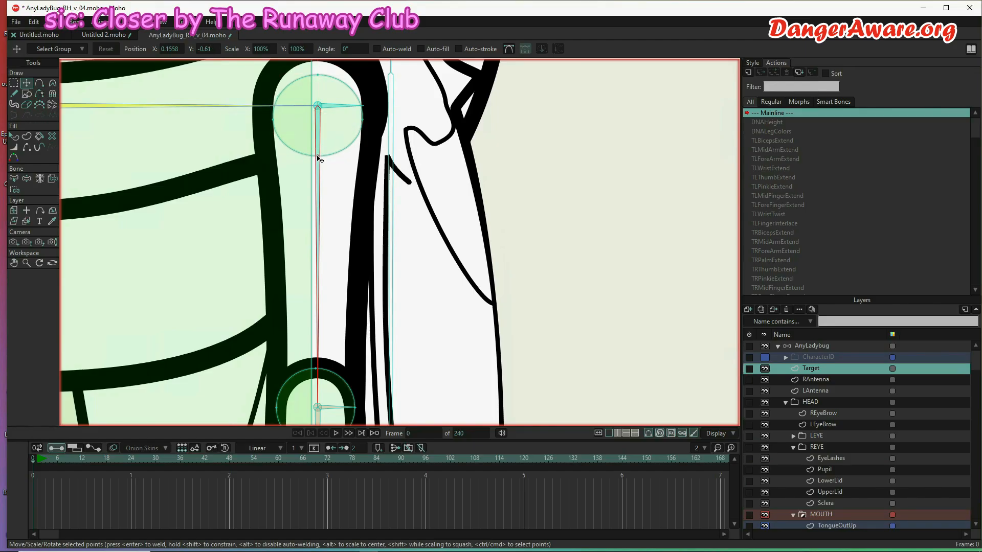
key(ctrl+z)
drag(318, 75, 317, 59)
drag(324, 156, 318, 255)
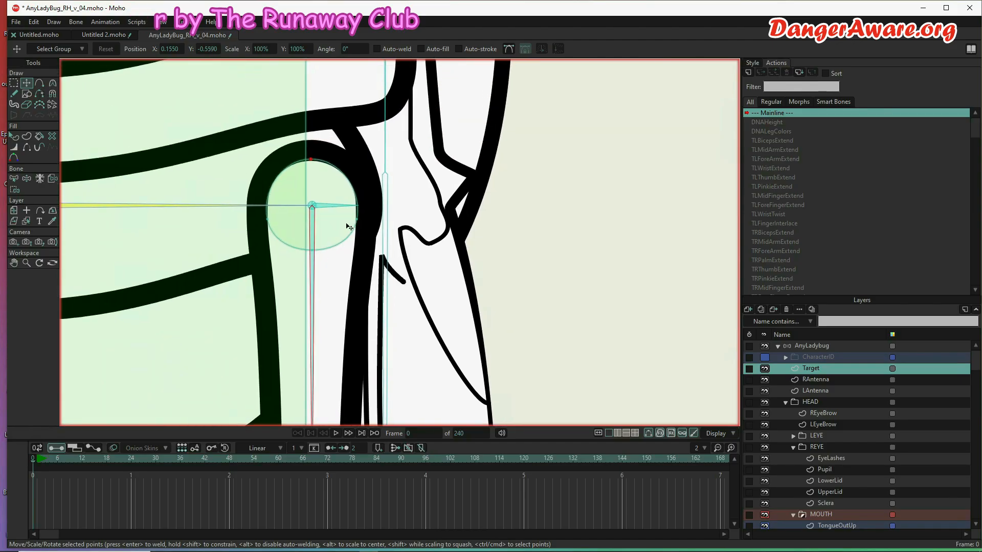
Step: Remove the hip guide circle and replace it with a copy of the knee guide circle placed at the hip joint
key(ctrl+a)
key(ctrl+x)
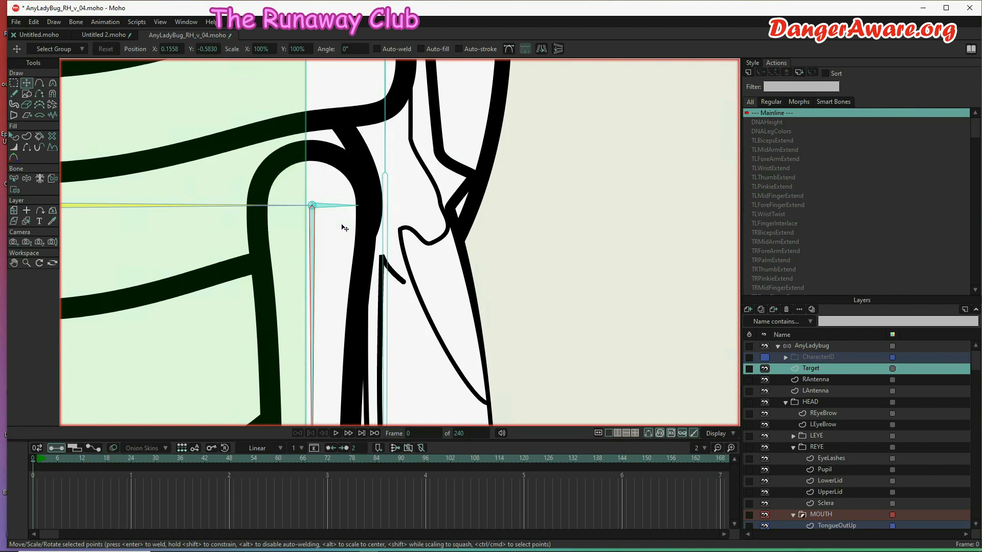
scroll(341, 222, down, 2)
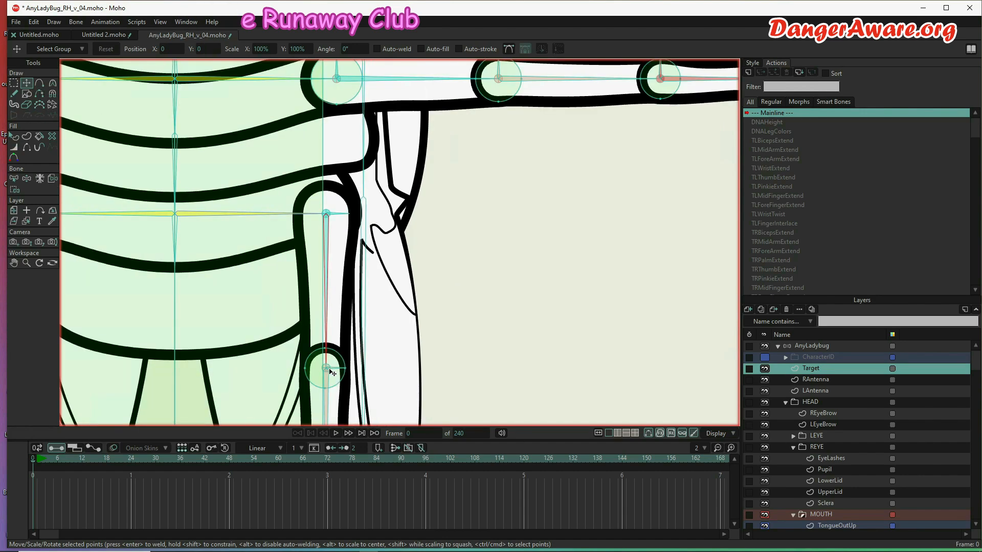
key(ctrl+v)
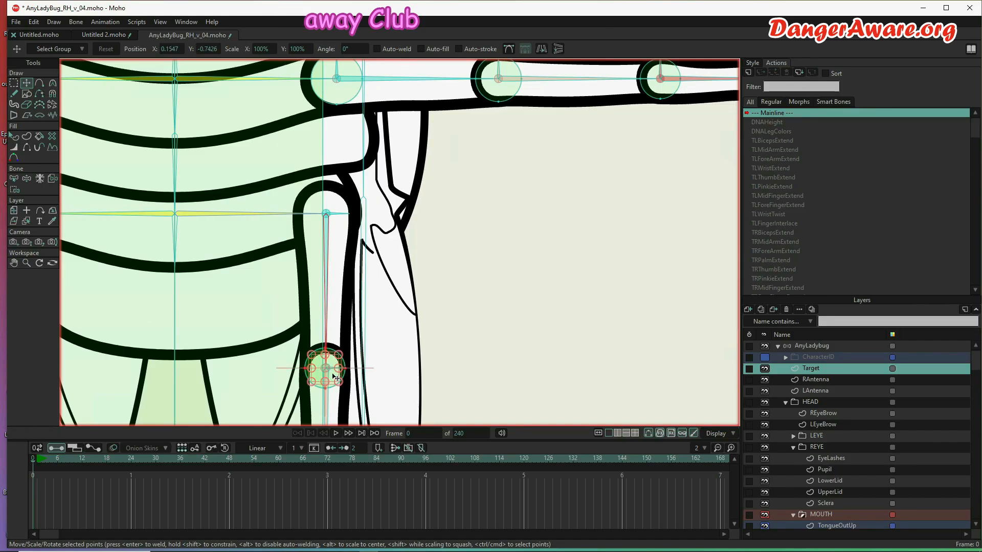
drag(334, 377, 332, 219)
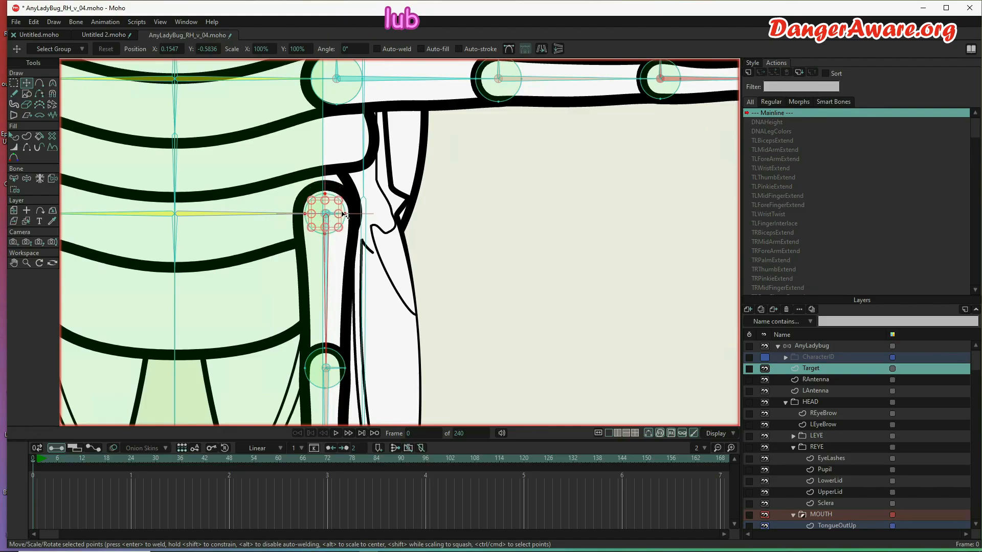
Step: Enlarge the new hip guide circle to fit inside the thigh outline and center it on the hip bone joint
scroll(343, 215, up, 5)
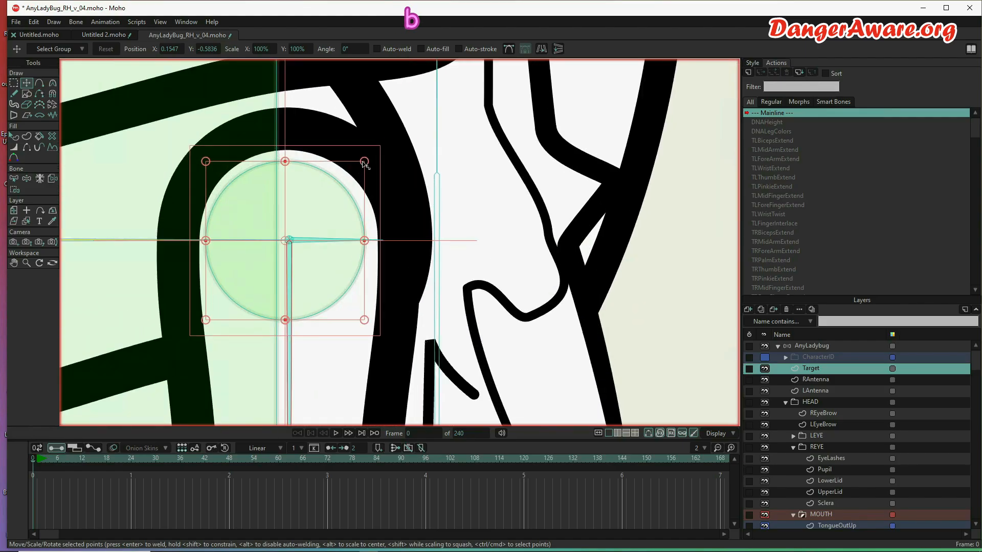
drag(365, 163, 378, 145)
drag(334, 211, 336, 218)
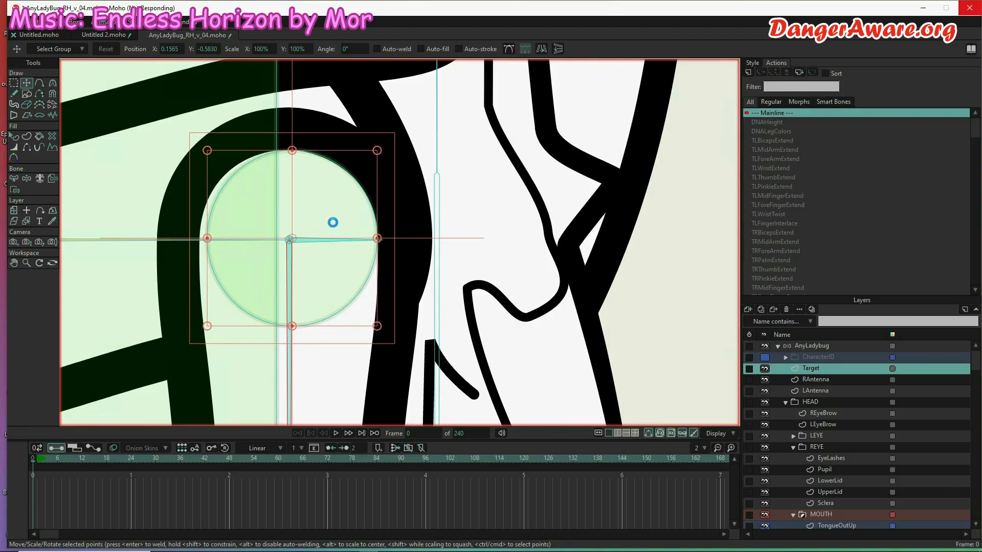
scroll(333, 222, up, 4)
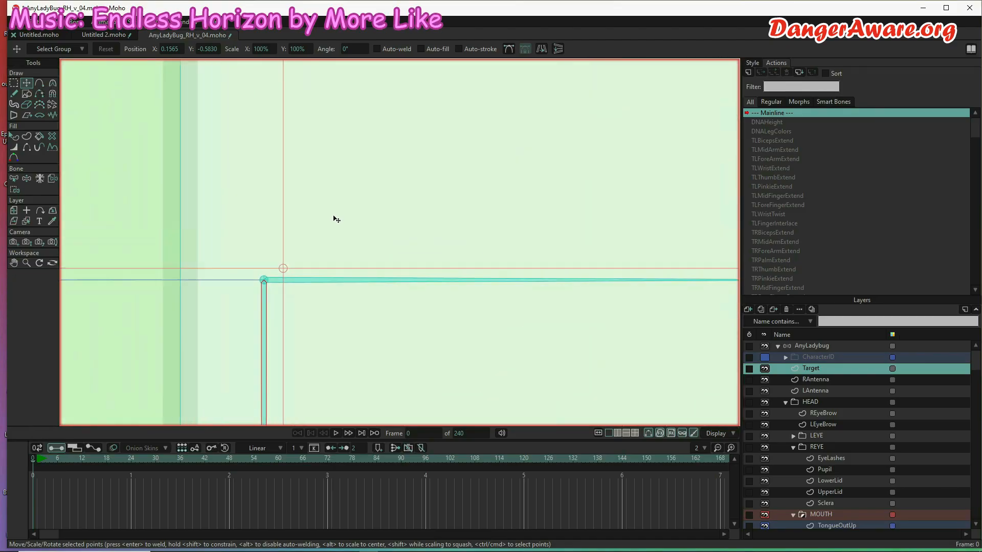
scroll(337, 219, up, 1)
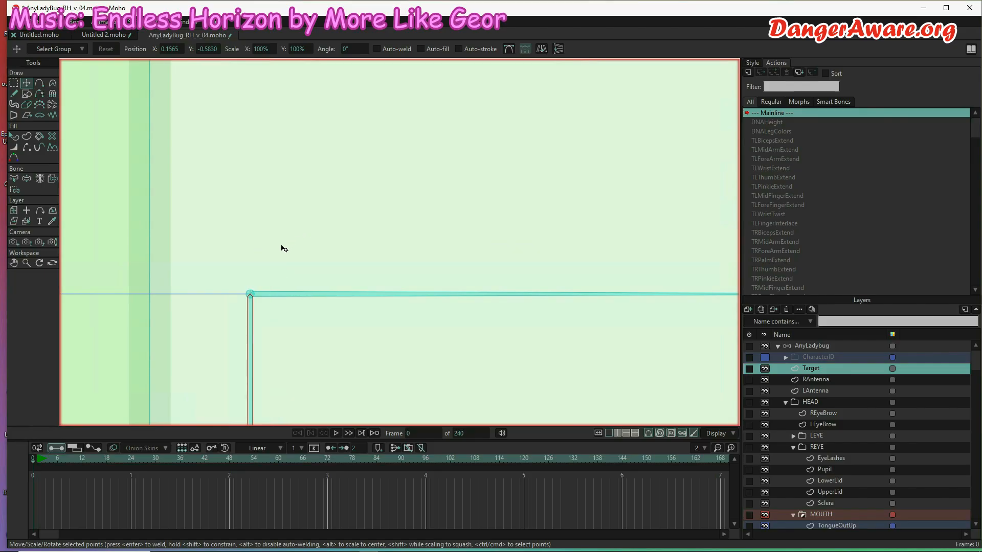
drag(281, 245, 296, 240)
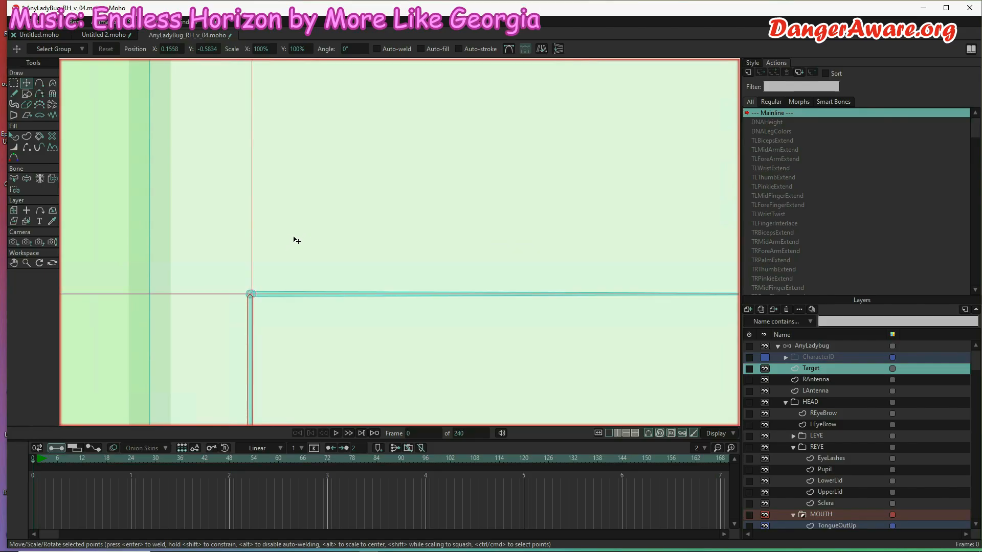
scroll(294, 240, down, 8)
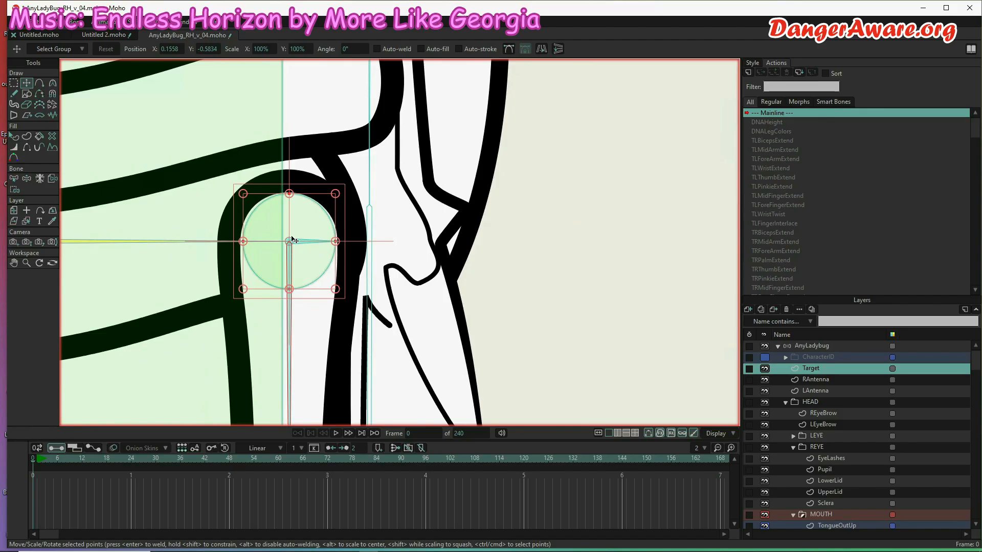
Step: Select the Thigh layer in LLeg and compare its outline points with the new hip guide circle
scroll(836, 483, down, 5)
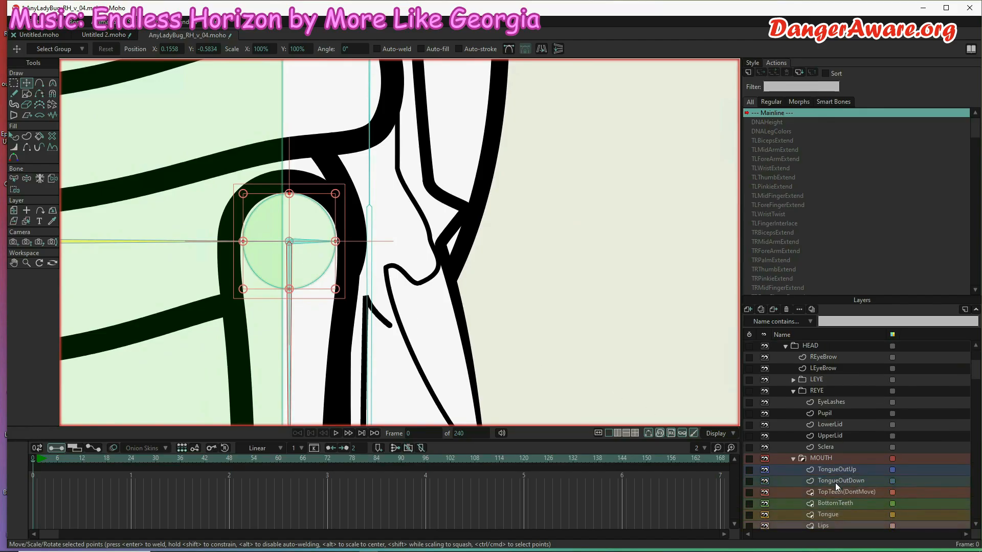
scroll(836, 483, down, 6)
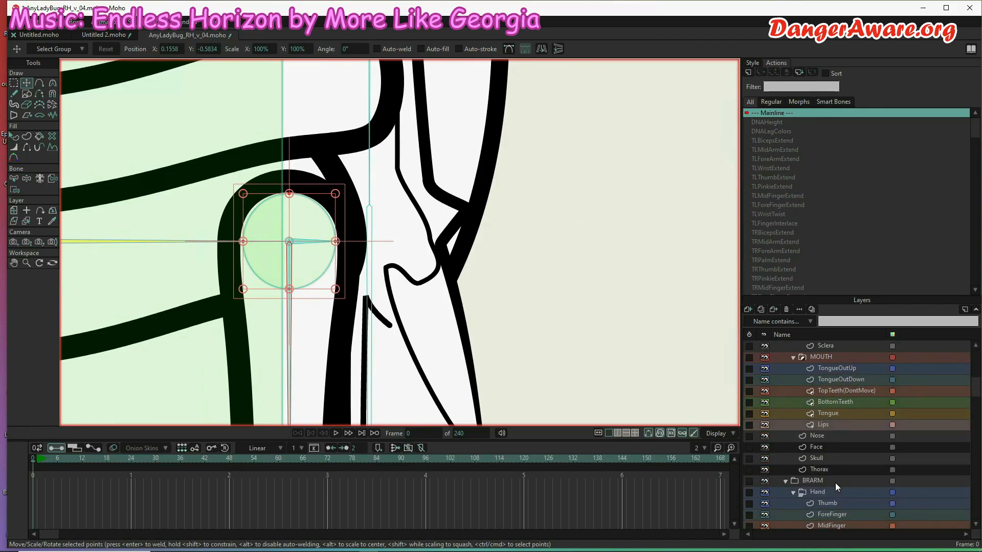
scroll(836, 483, down, 4)
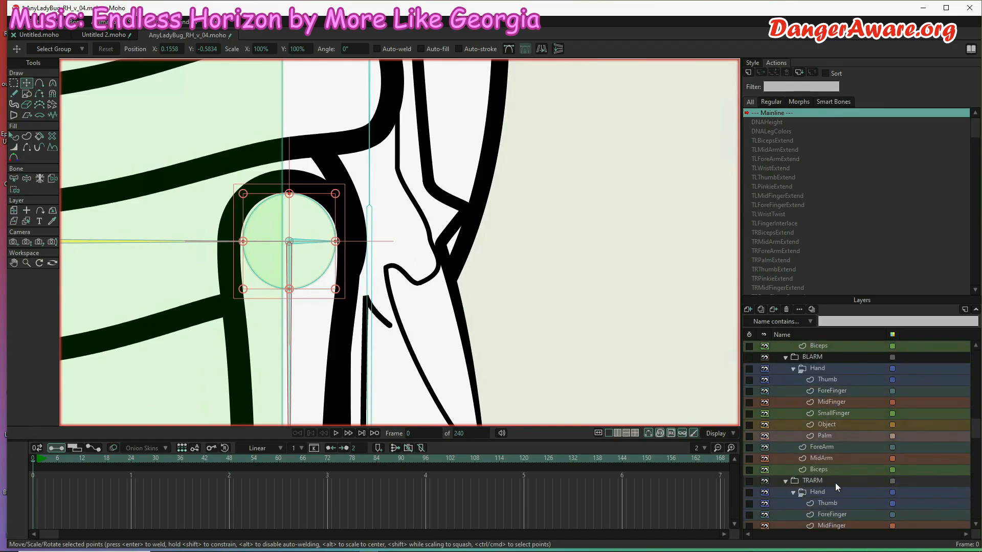
scroll(835, 483, down, 8)
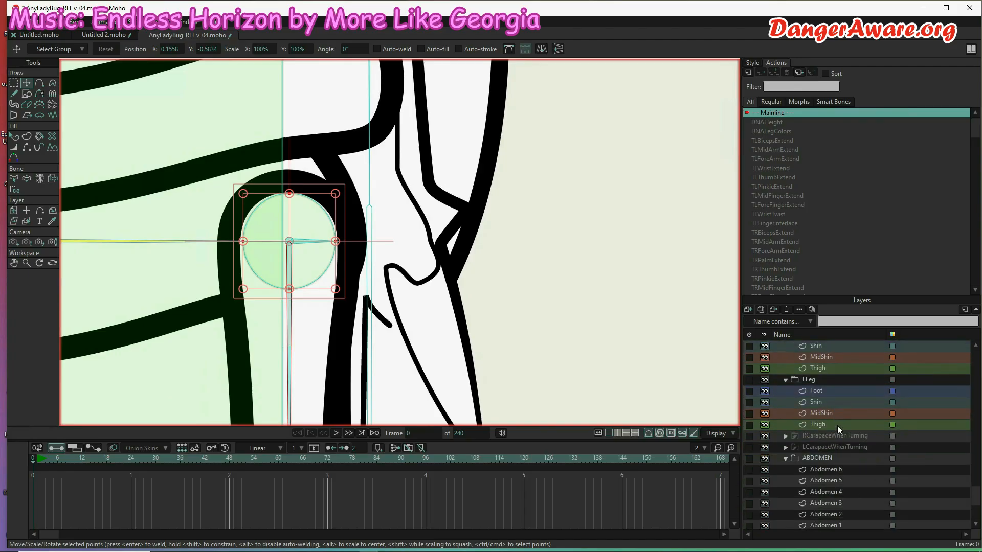
click(836, 424)
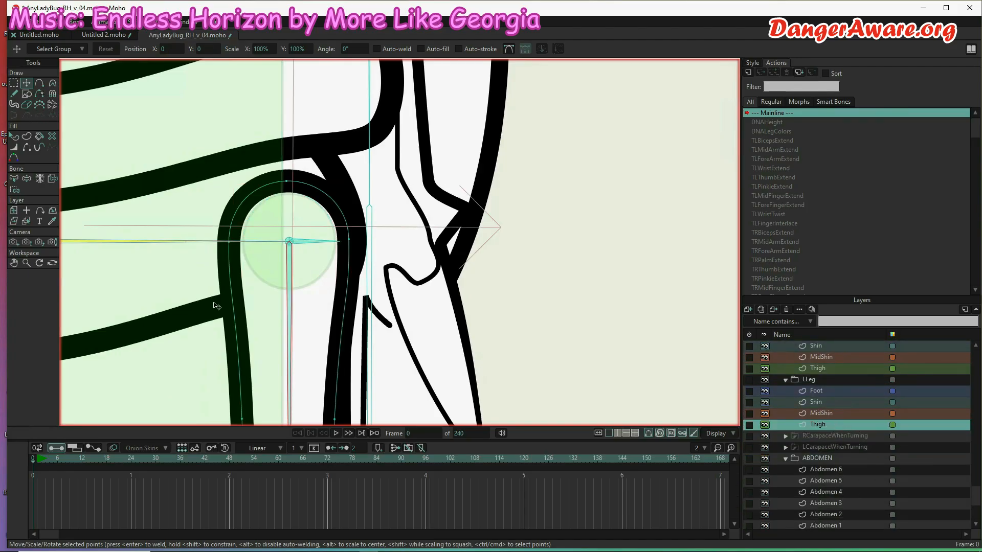
double_click(271, 316)
drag(260, 305, 261, 310)
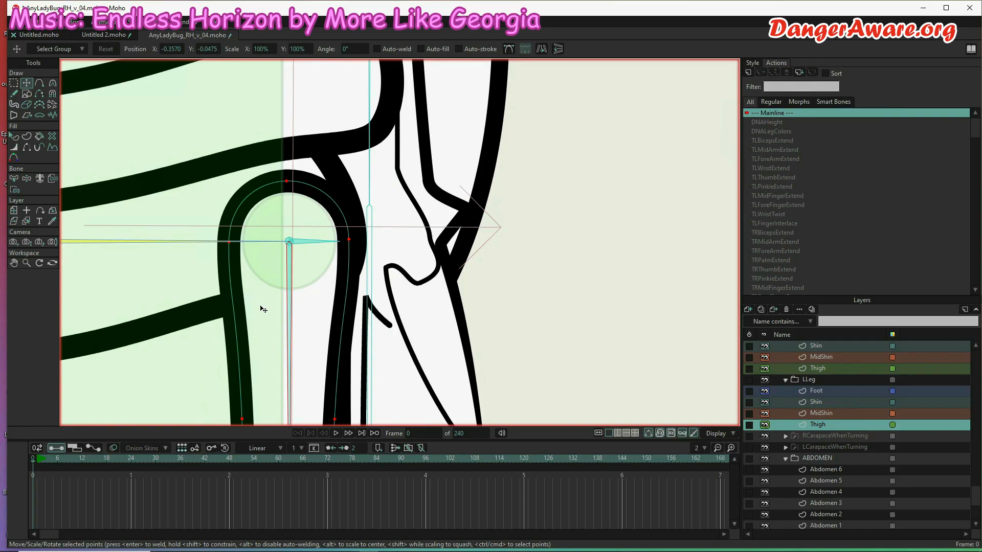
drag(261, 309, 262, 309)
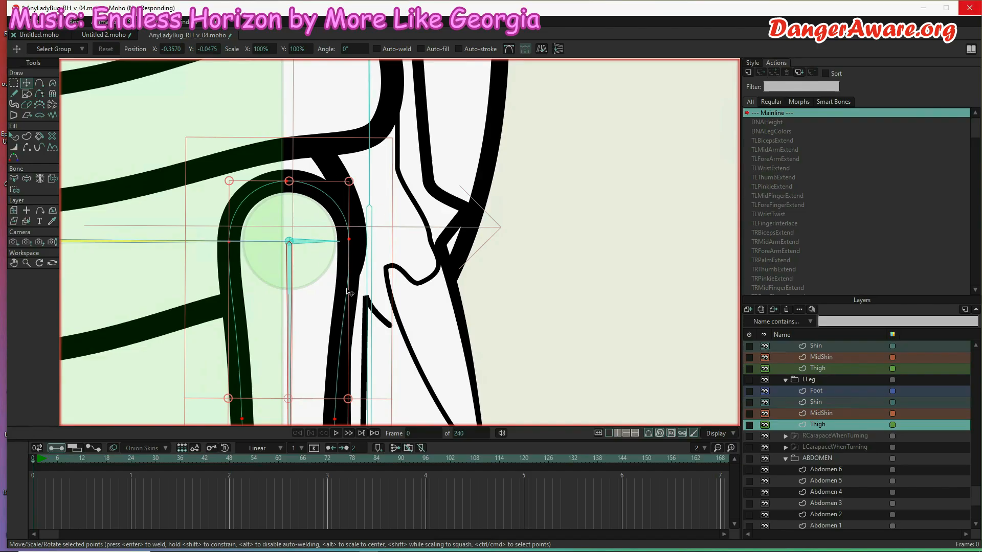
scroll(716, 408, down, 10)
click(495, 359)
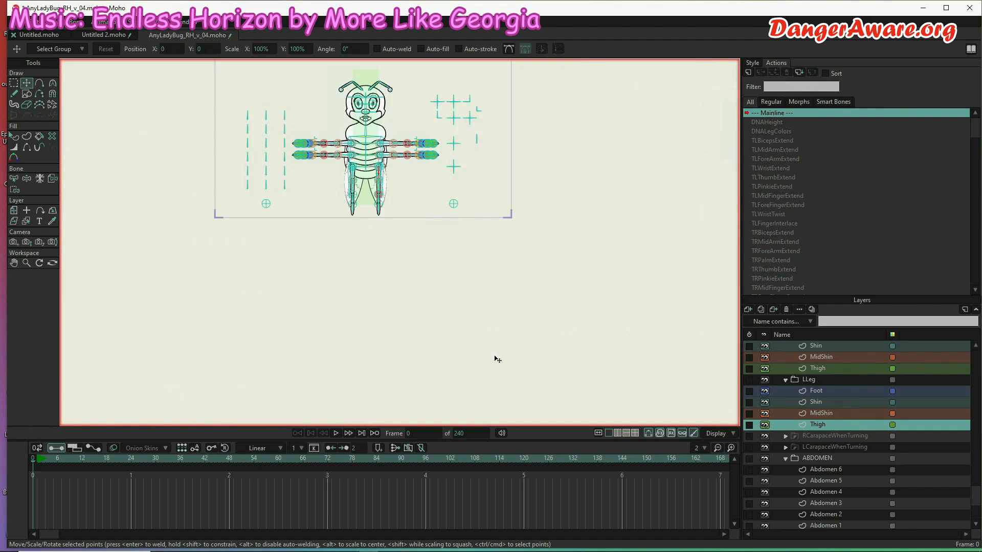
Step: Bind all points of the LLeg Thigh layer to the LThigh bone
scroll(389, 151, up, 10)
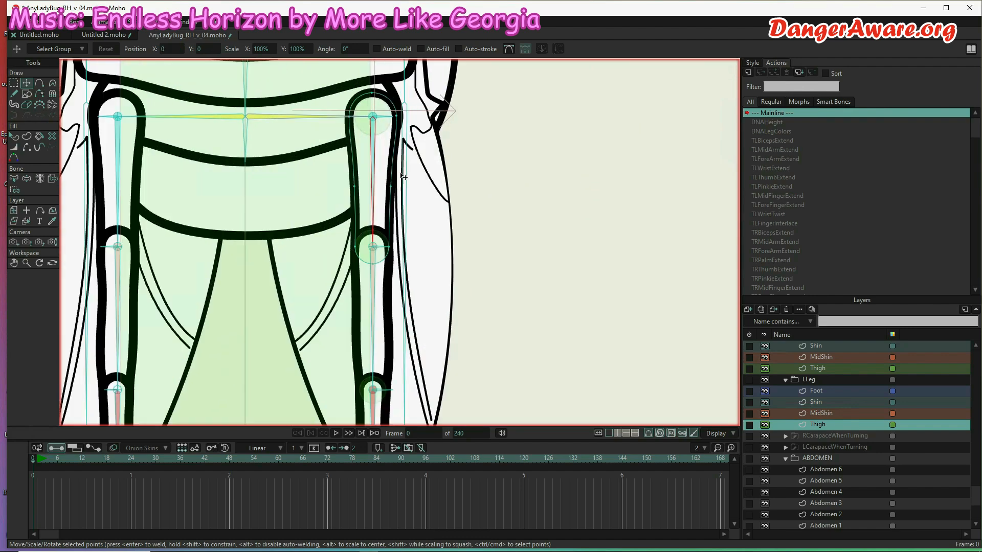
key(b)
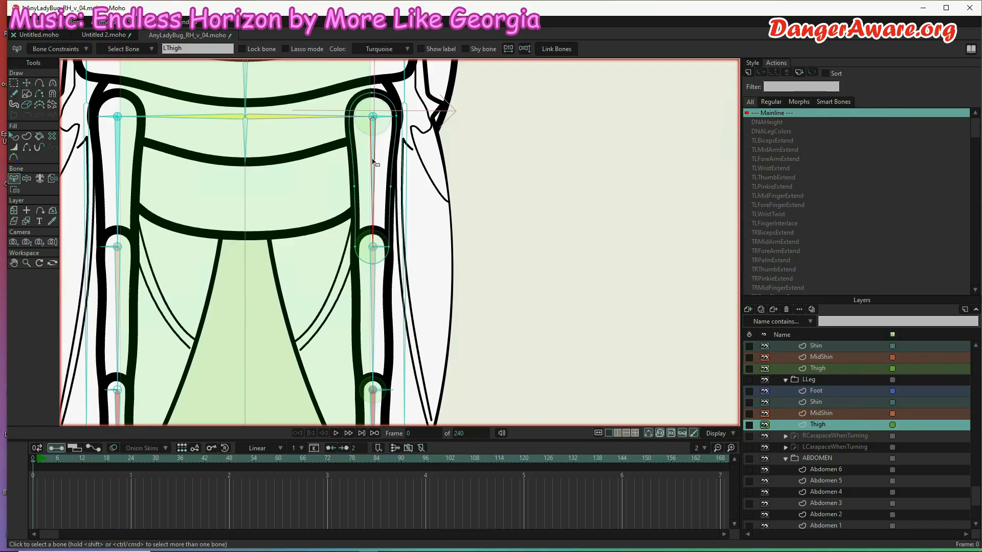
key(i)
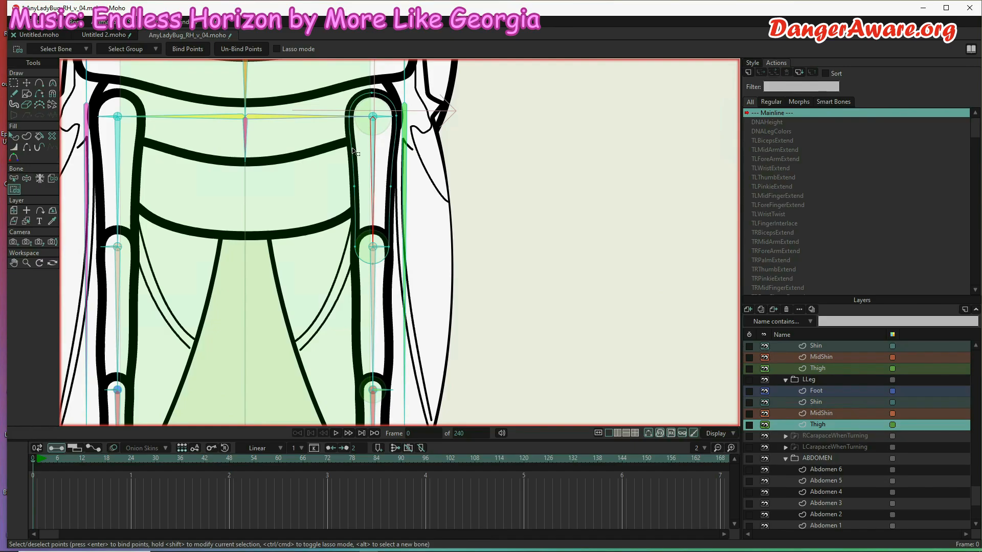
double_click(354, 152)
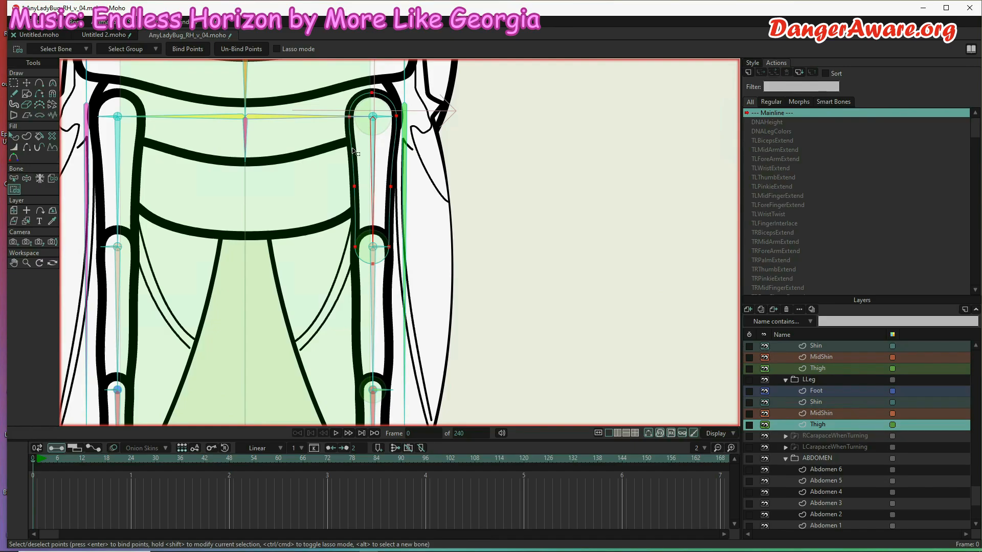
click(179, 53)
drag(433, 150, 437, 211)
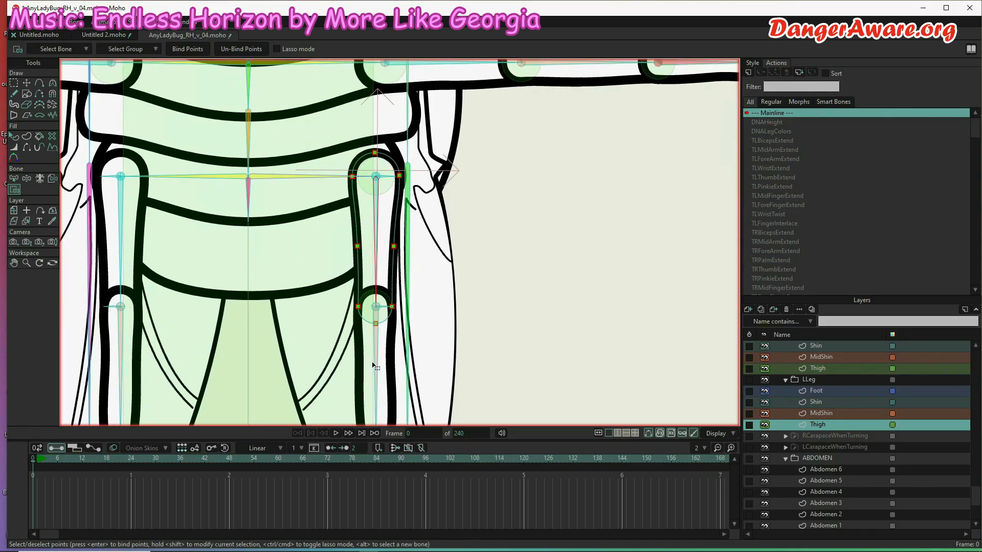
Step: Delete the middle points at the upper and lower ends of the LLeg Thigh outline
key(z)
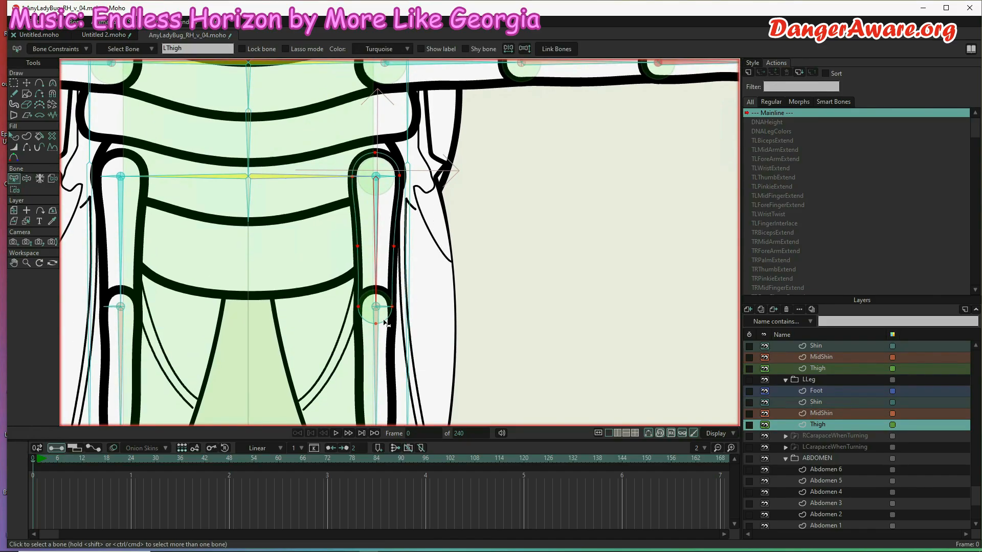
click(370, 341)
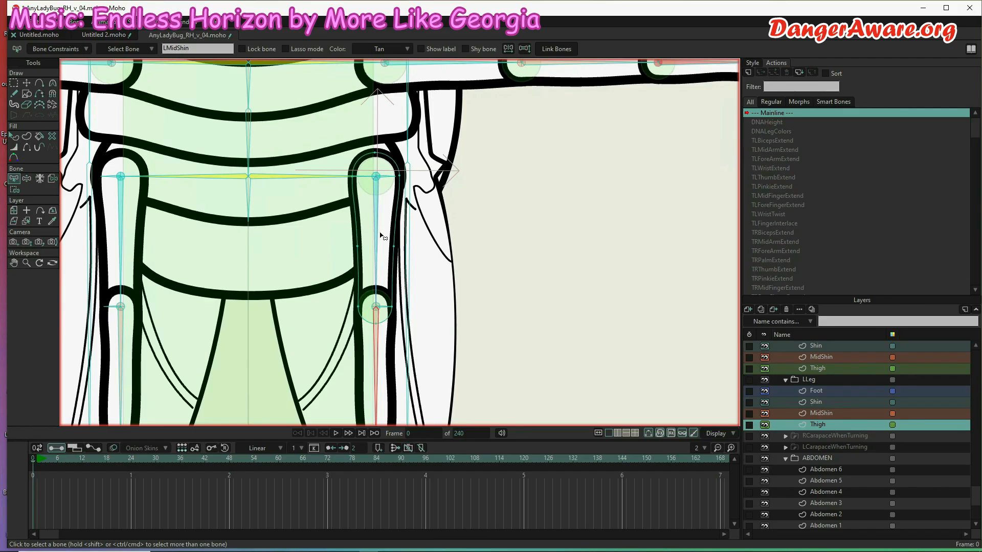
click(380, 152)
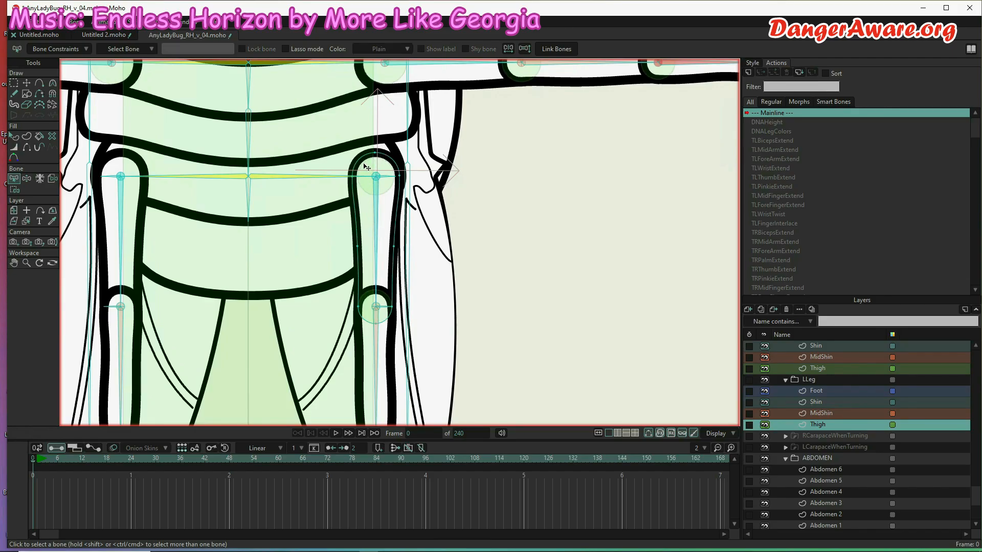
key(t)
drag(383, 147, 367, 165)
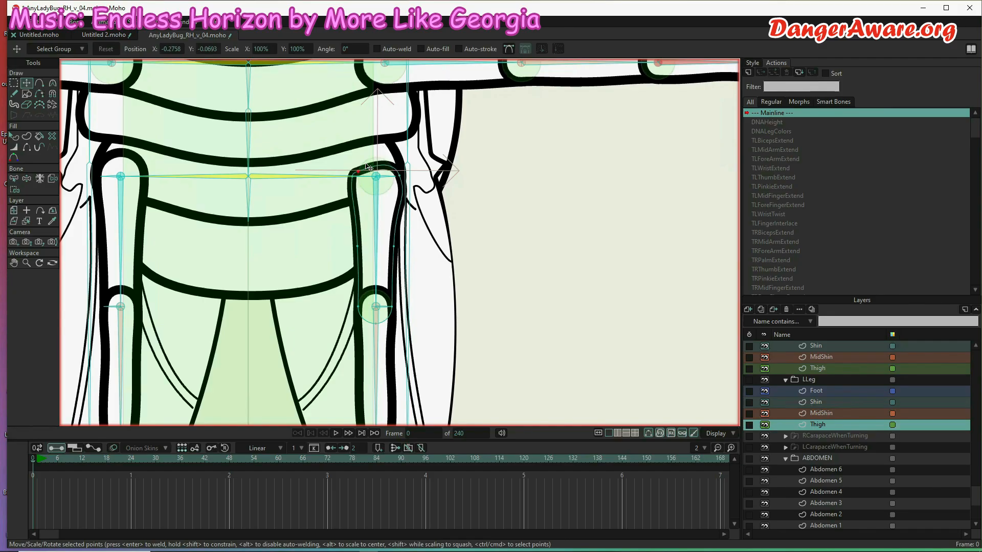
key(ctrl+z)
key(ctrl+a)
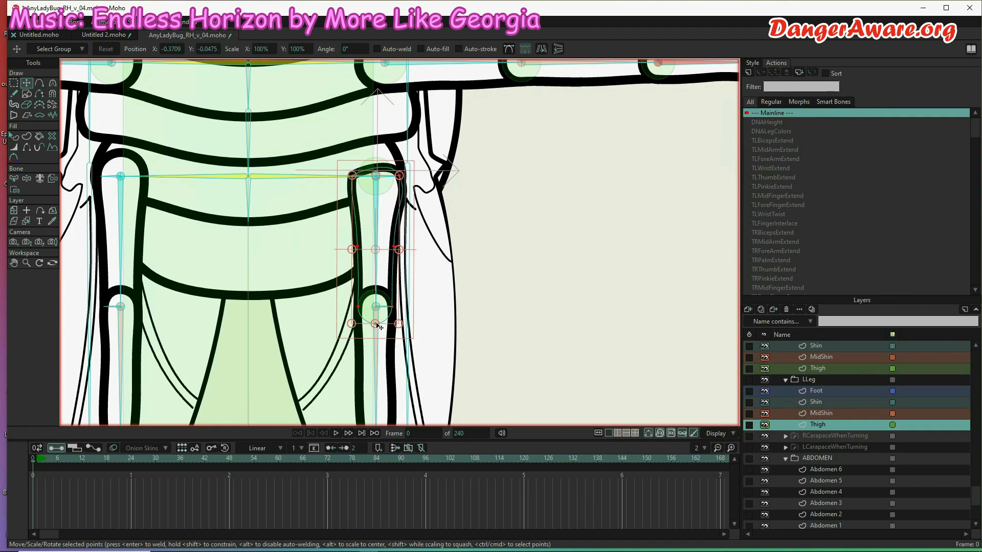
click(376, 324)
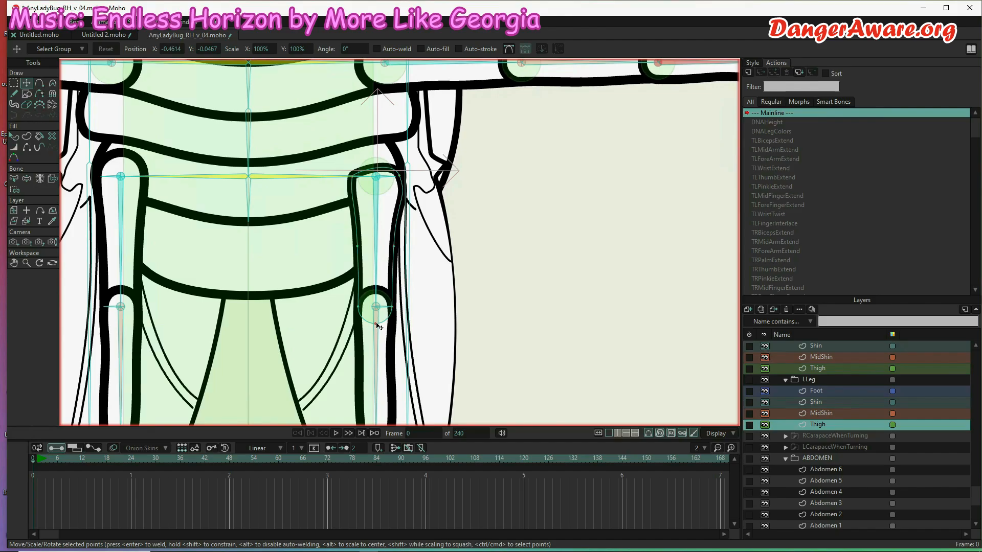
key(Delete)
Step: Adjust the curve handles at the Thigh outline's knee end so it follows the knee guide circle
key(c)
scroll(376, 325, up, 6)
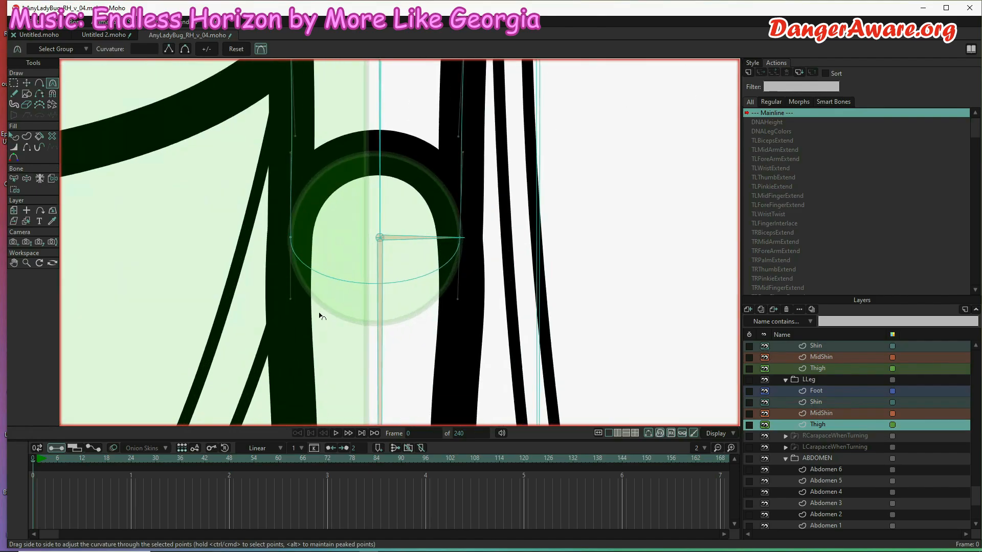
drag(294, 317, 354, 351)
drag(458, 299, 459, 349)
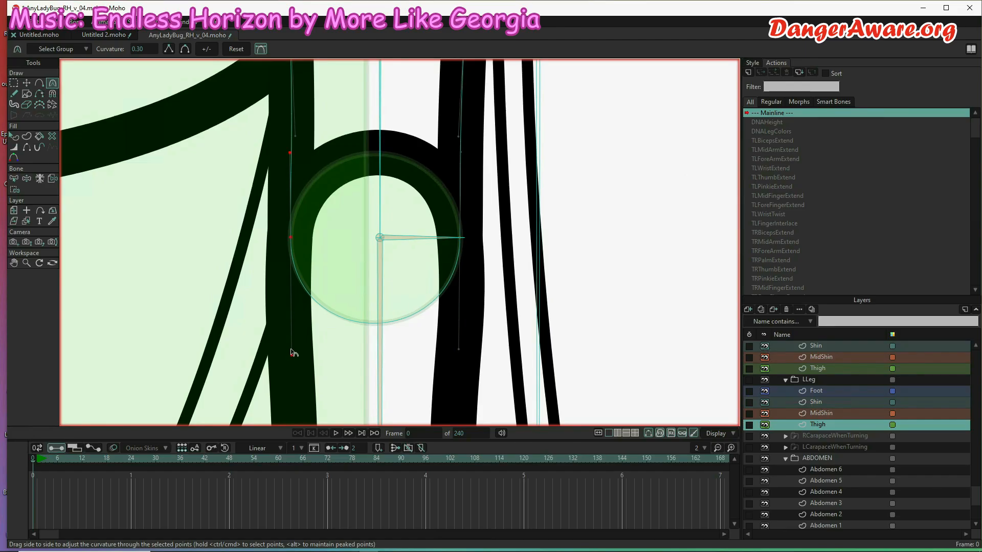
drag(292, 352, 295, 353)
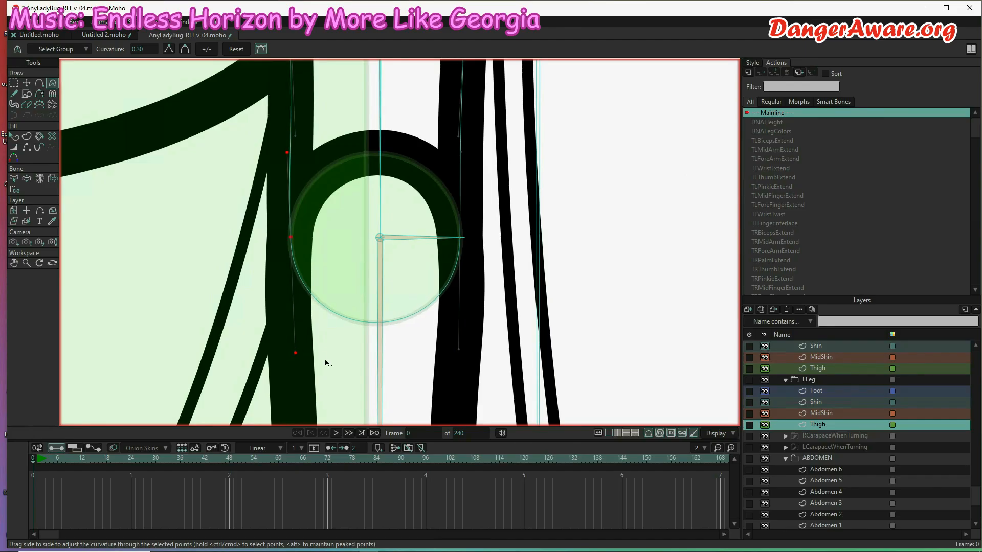
scroll(326, 365, down, 6)
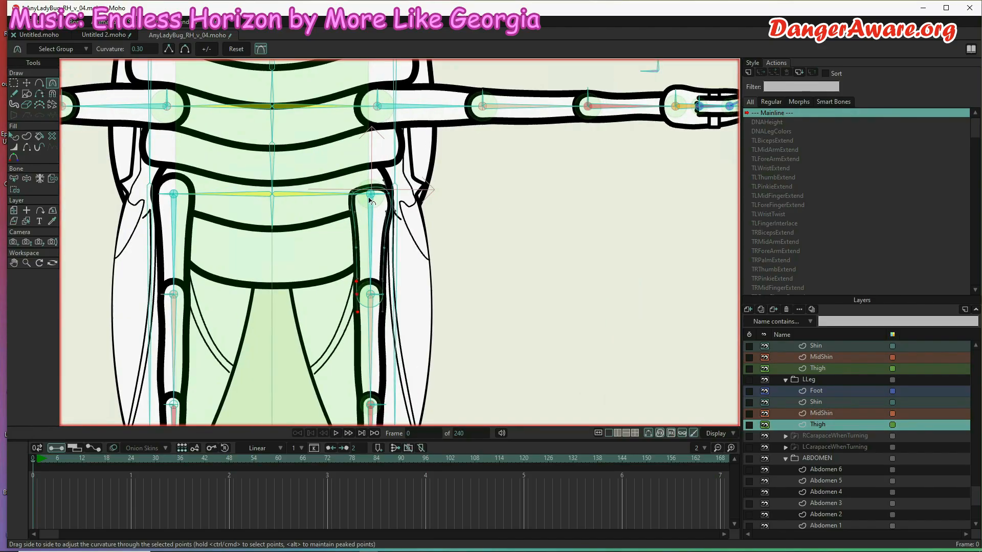
Step: Adjust the curve handles at the Thigh outline's hip end to form an even arch around the hip guide circle
scroll(370, 199, up, 6)
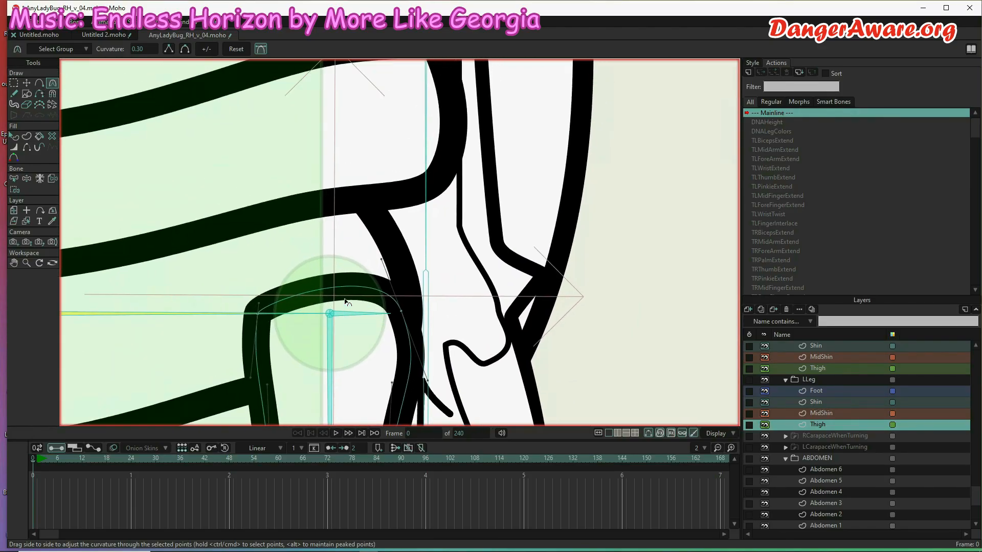
drag(259, 303, 269, 199)
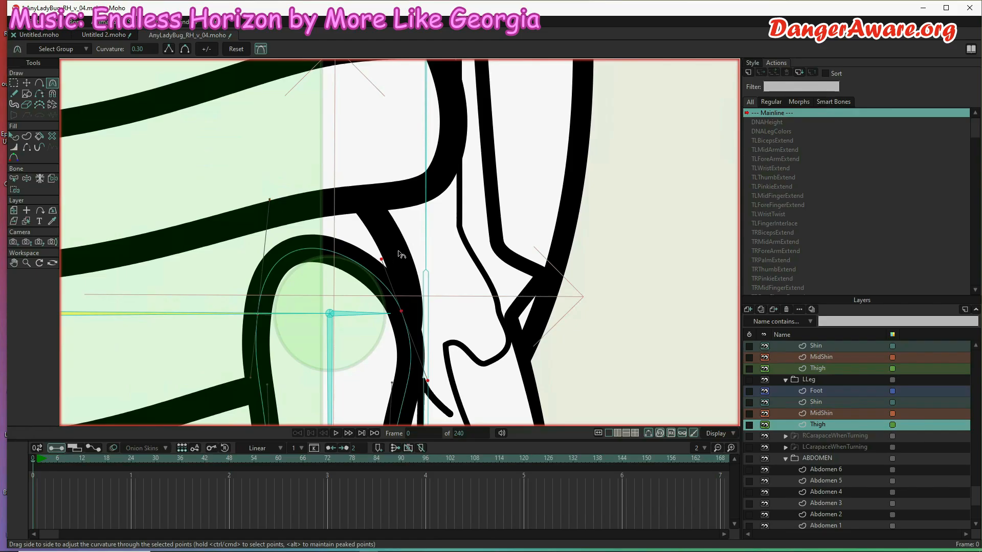
drag(382, 260, 394, 219)
drag(261, 211, 263, 213)
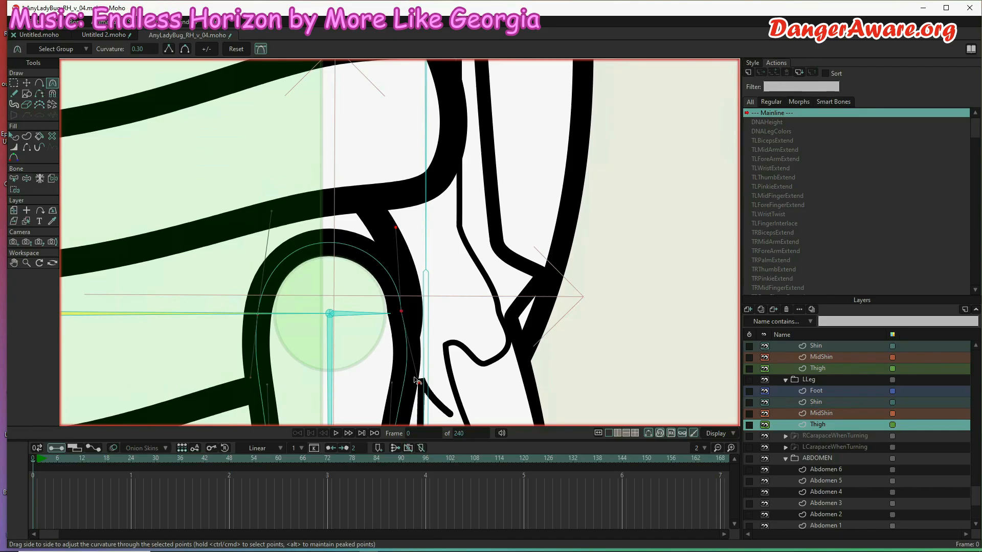
drag(408, 380, 403, 382)
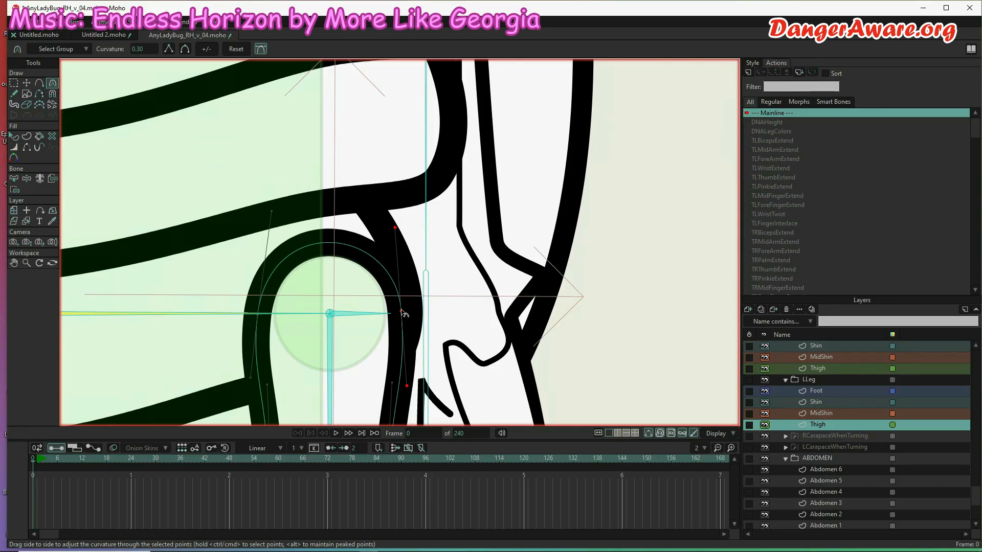
scroll(340, 270, down, 6)
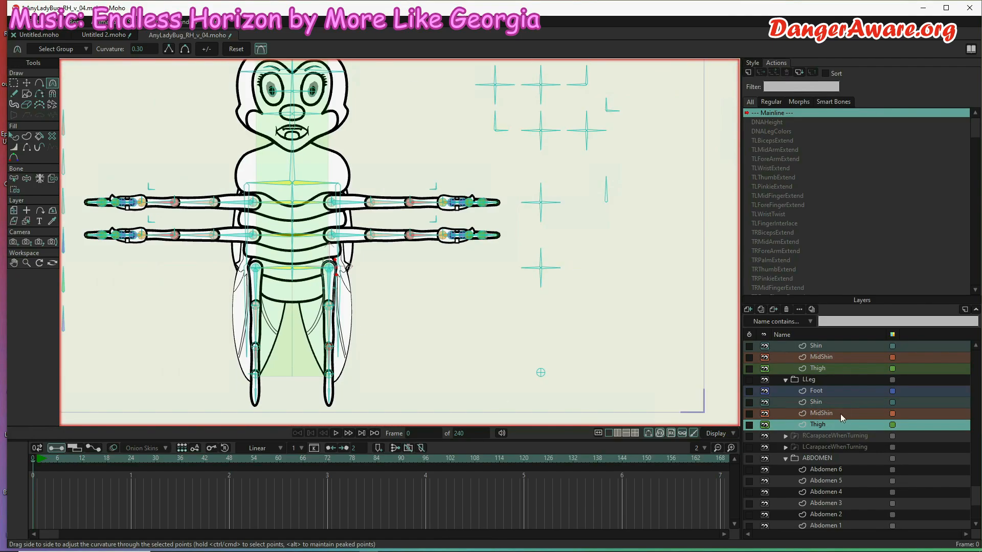
Step: Bind the two hip-end points of the LLeg Thigh layer to the LThighPin bone
click(840, 414)
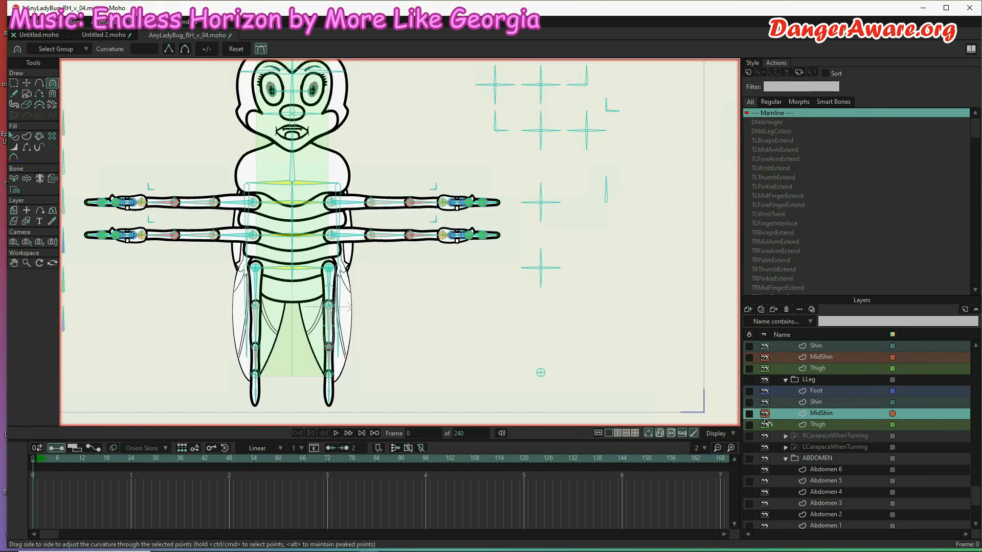
click(821, 424)
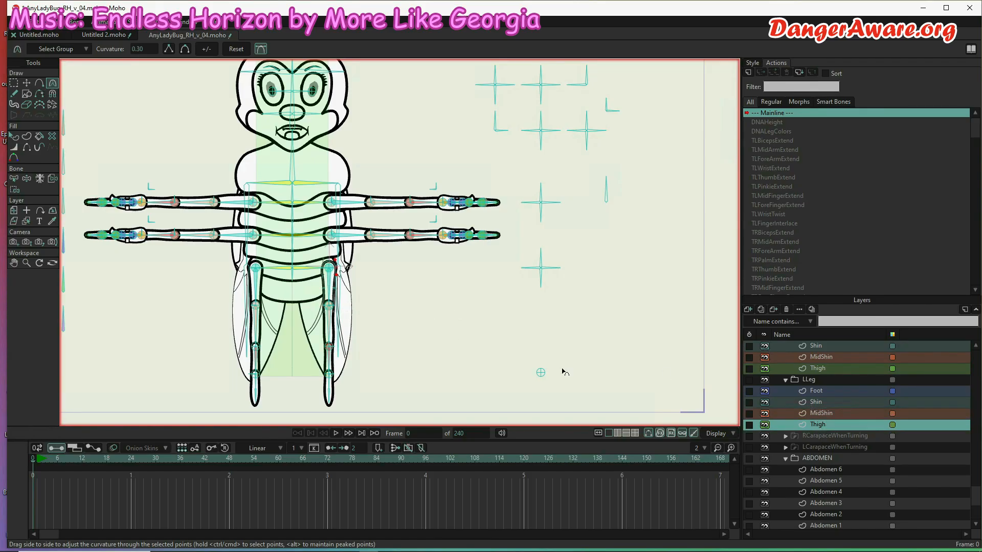
scroll(307, 277, up, 4)
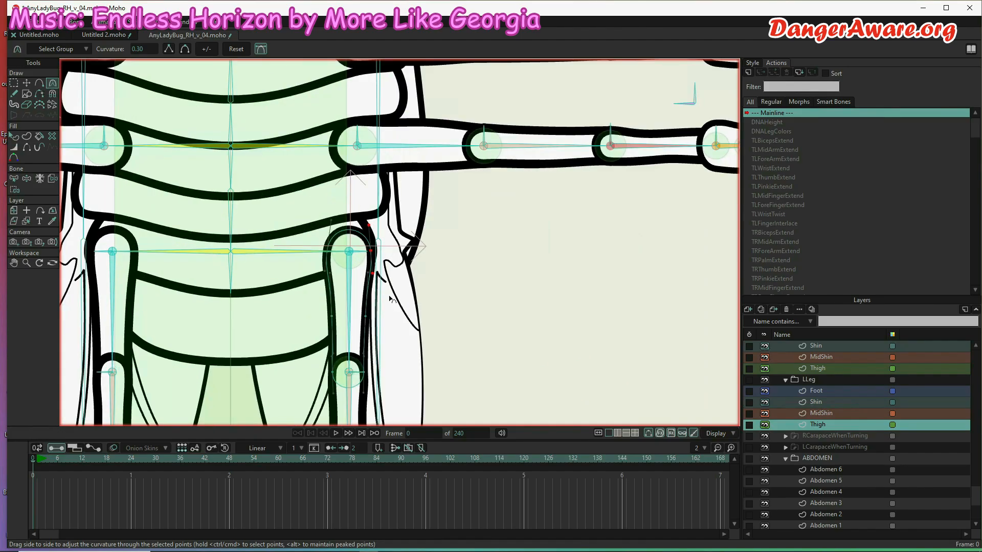
key(b)
click(352, 297)
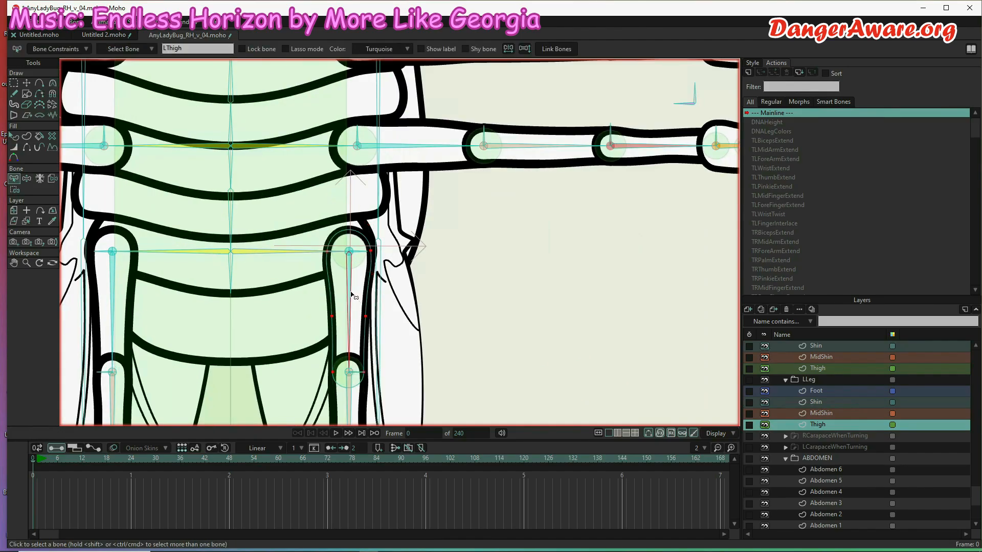
key(i)
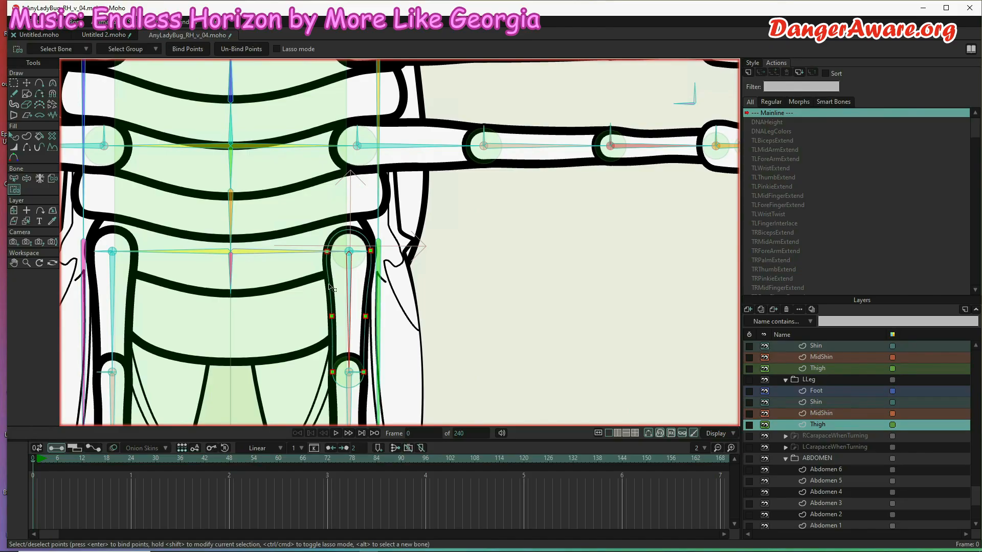
key(b)
click(352, 252)
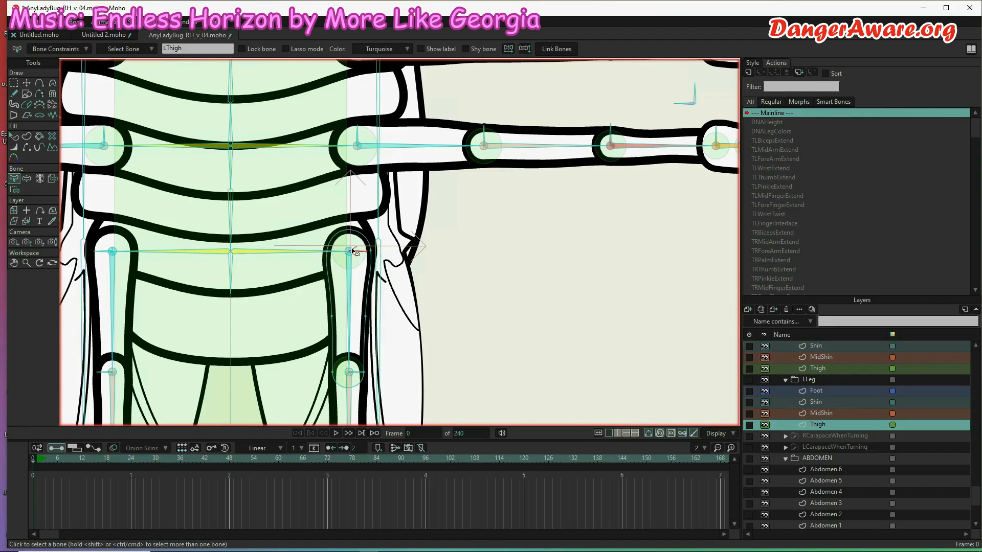
click(349, 251)
key(i)
drag(384, 235, 315, 262)
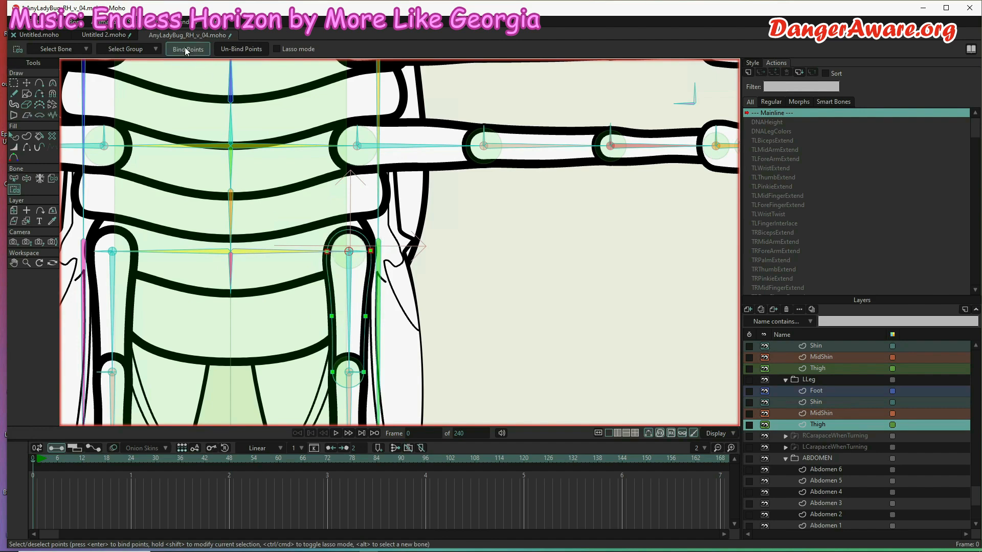
scroll(434, 172, down, 3)
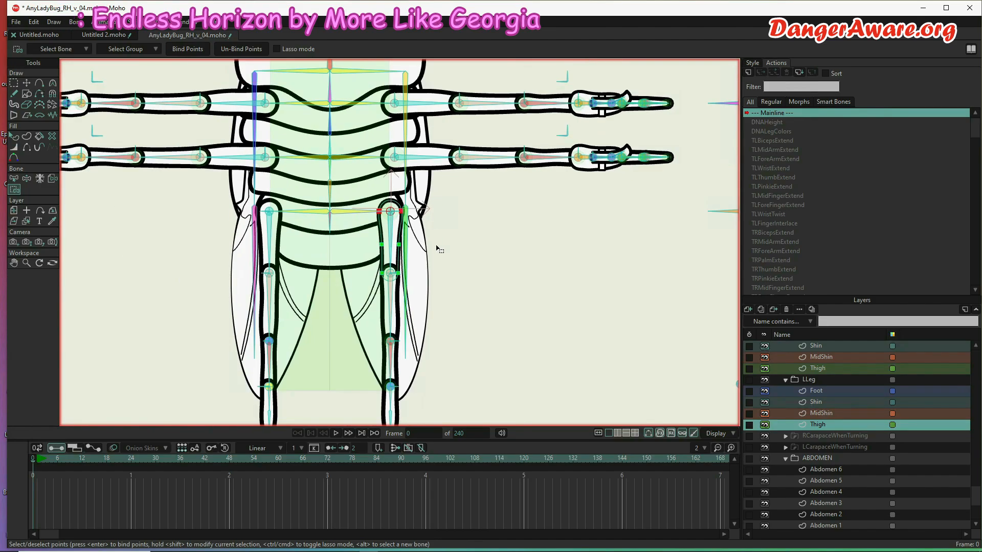
Step: Delete the middle points at the upper and lower ends of the LLeg MidShin outline
scroll(434, 286, up, 5)
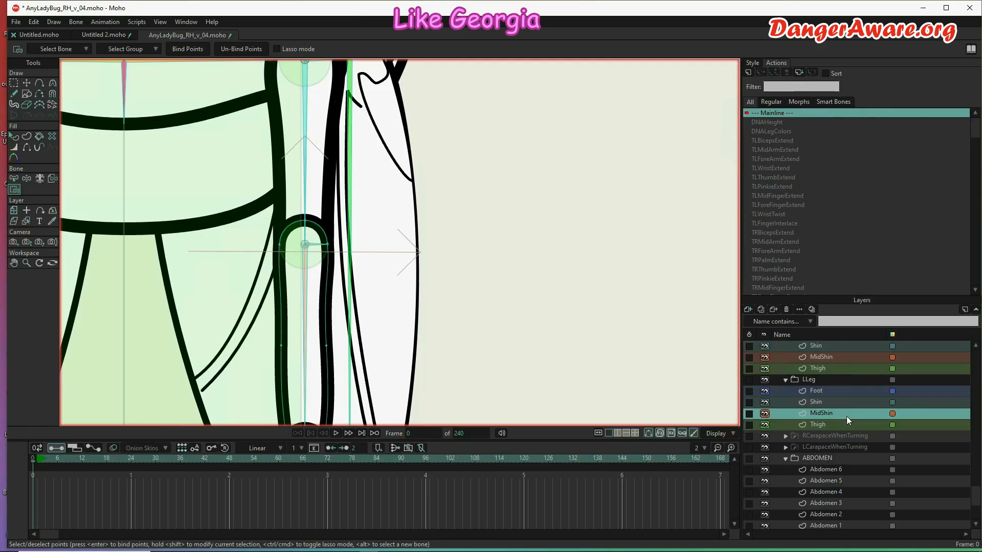
double_click(846, 417)
drag(261, 267, 286, 187)
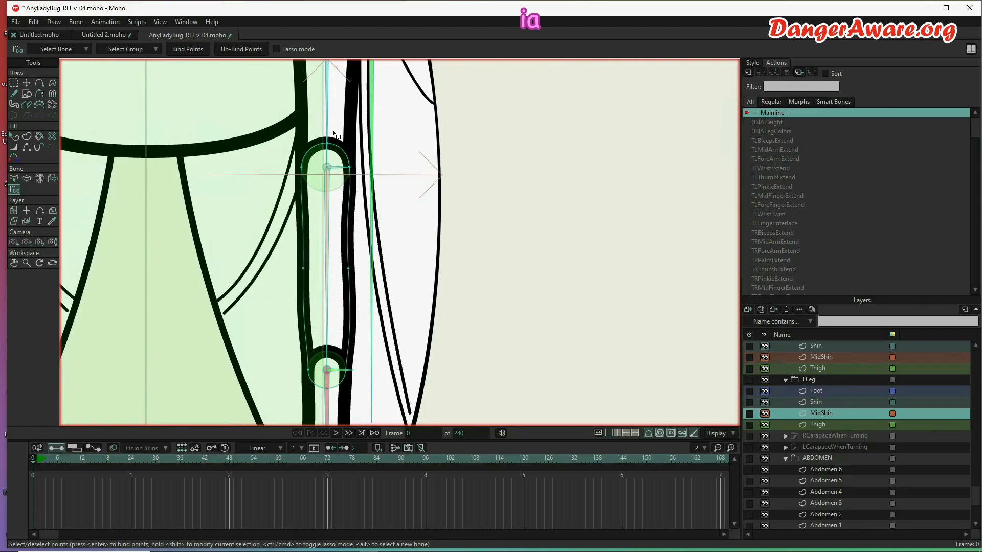
key(g)
drag(314, 365, 317, 421)
key(Delete)
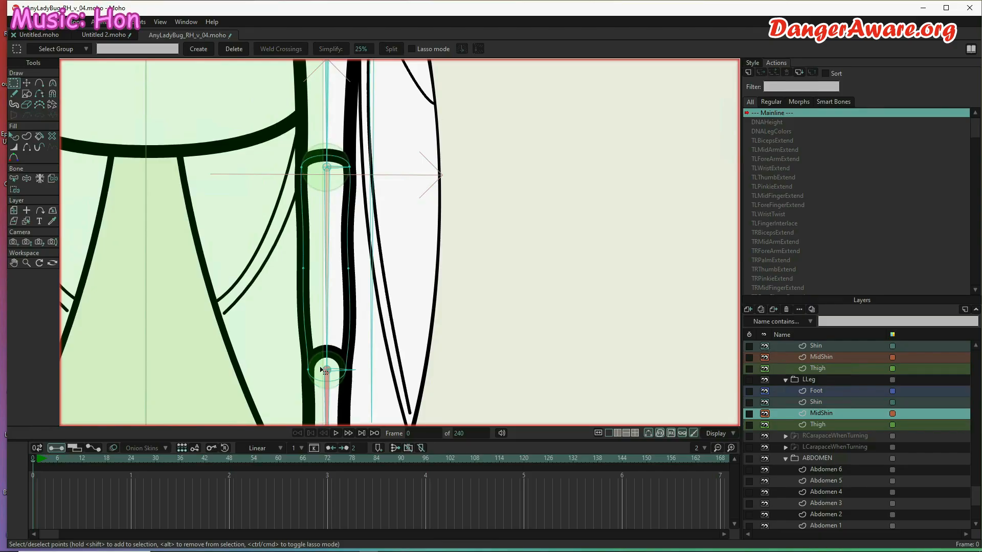
Step: Adjust the curve handles at the MidShin outline's knee end so its arch follows the knee guide circle
key(c)
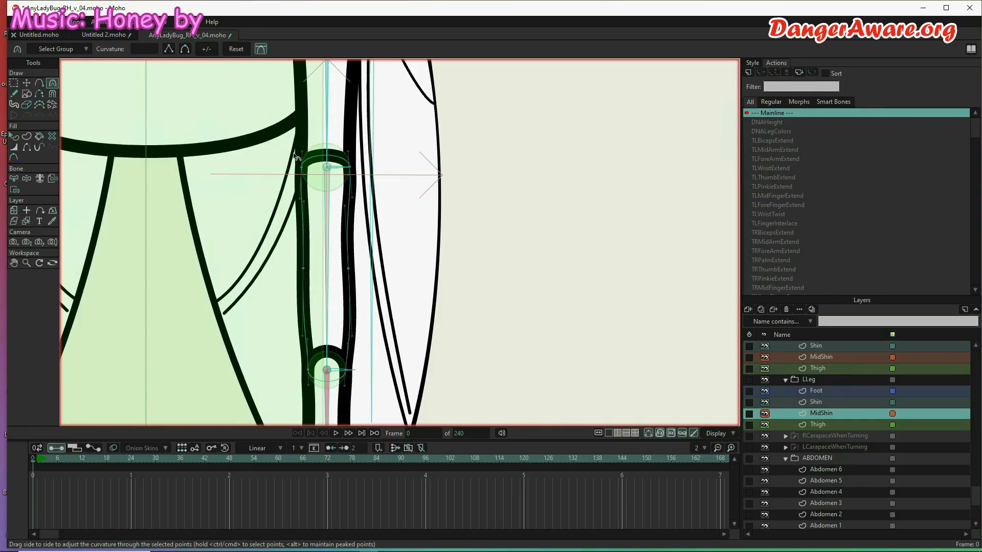
scroll(310, 153, up, 3)
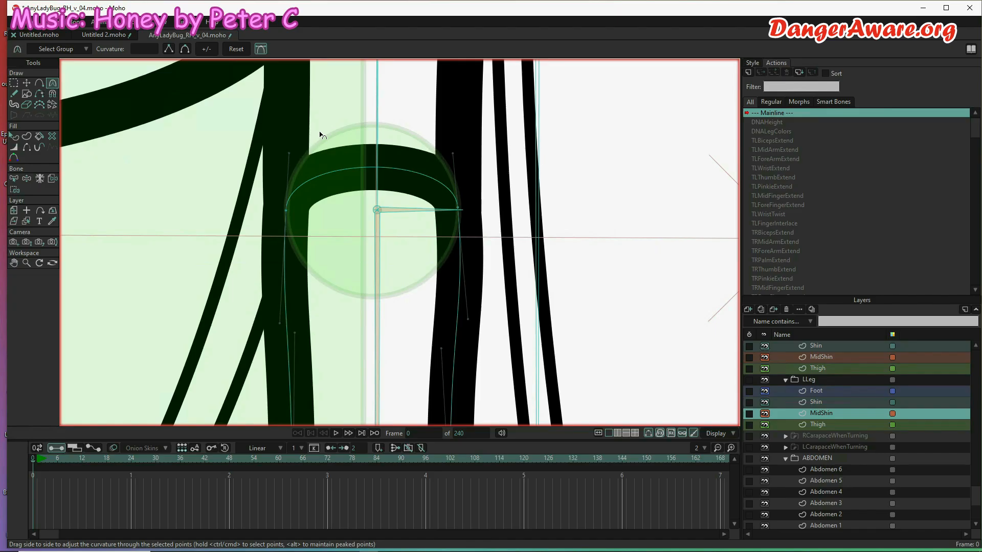
drag(290, 153, 291, 76)
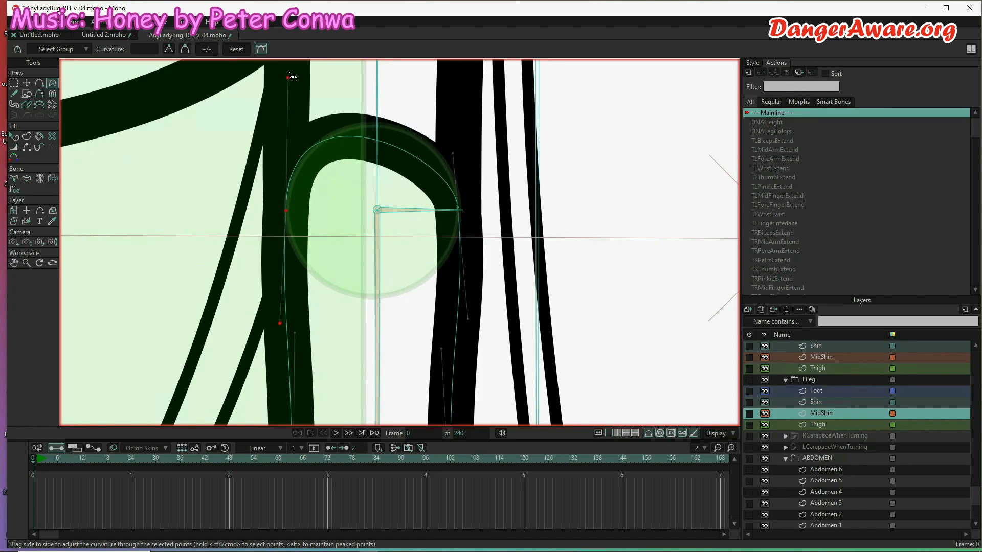
drag(453, 154, 461, 96)
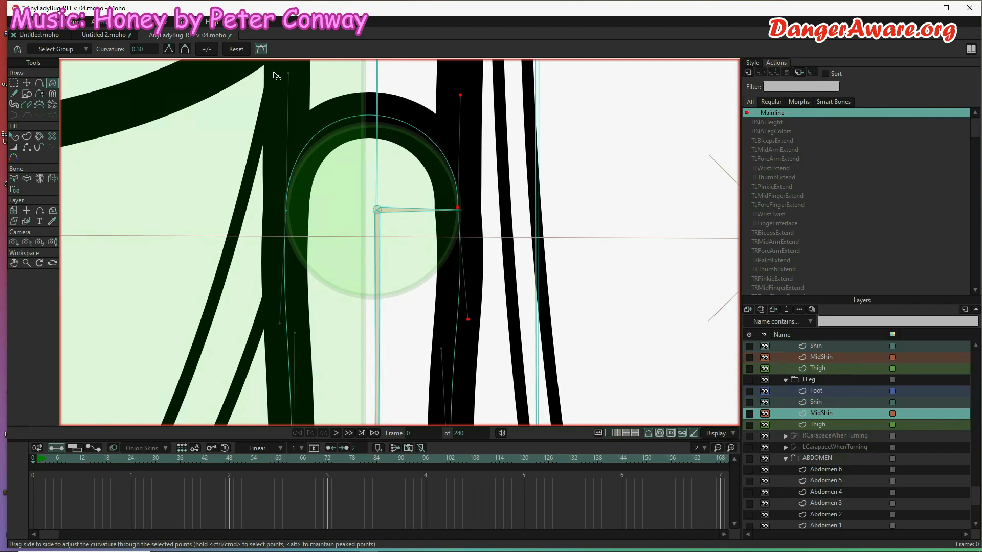
drag(277, 75, 272, 101)
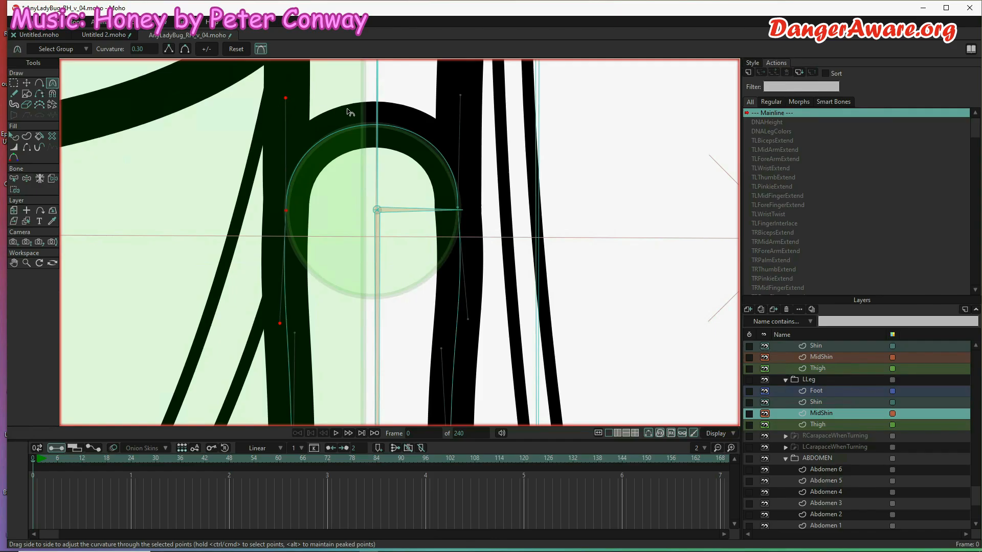
drag(453, 99, 439, 100)
drag(296, 94, 301, 95)
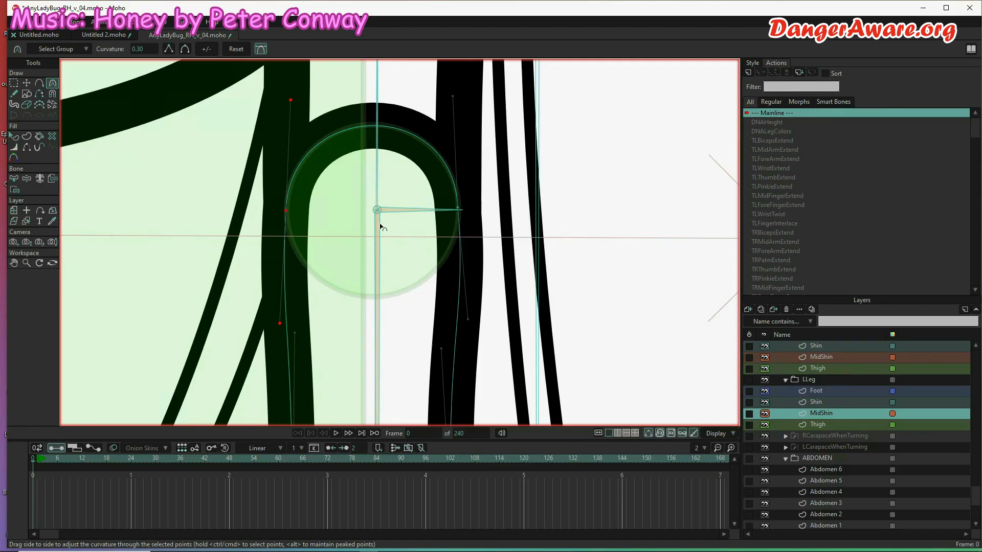
Step: Bind all points of the LLeg MidShin layer to the LMidShin bone
key(b)
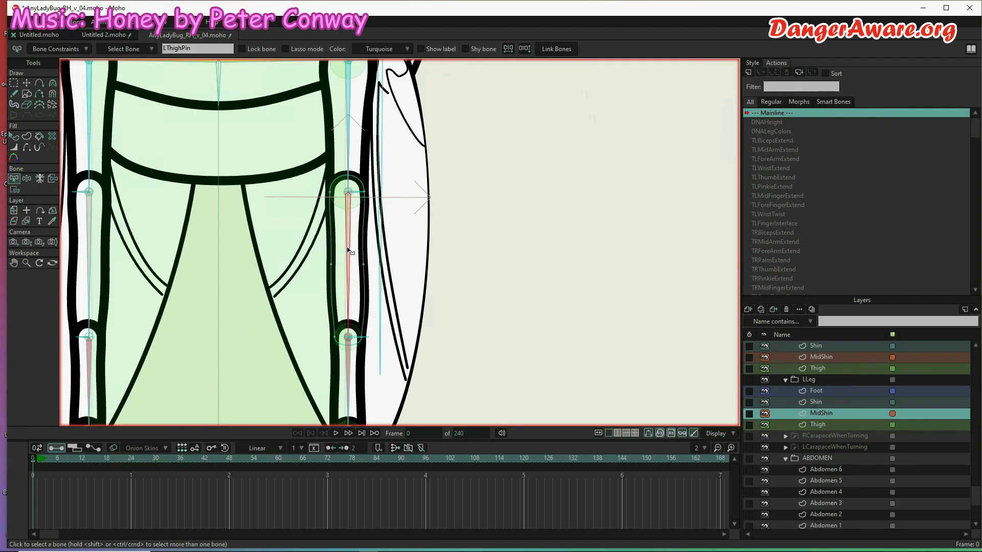
key(i)
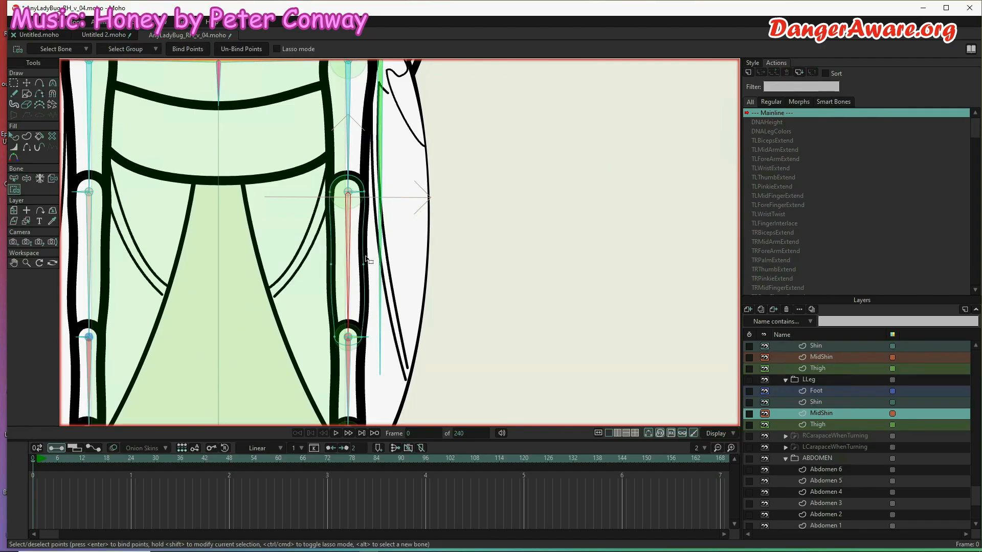
key(ctrl+a)
click(188, 50)
Step: Bind the two knee-end points of the MidShin layer to the pin bone at the knee joint
key(b)
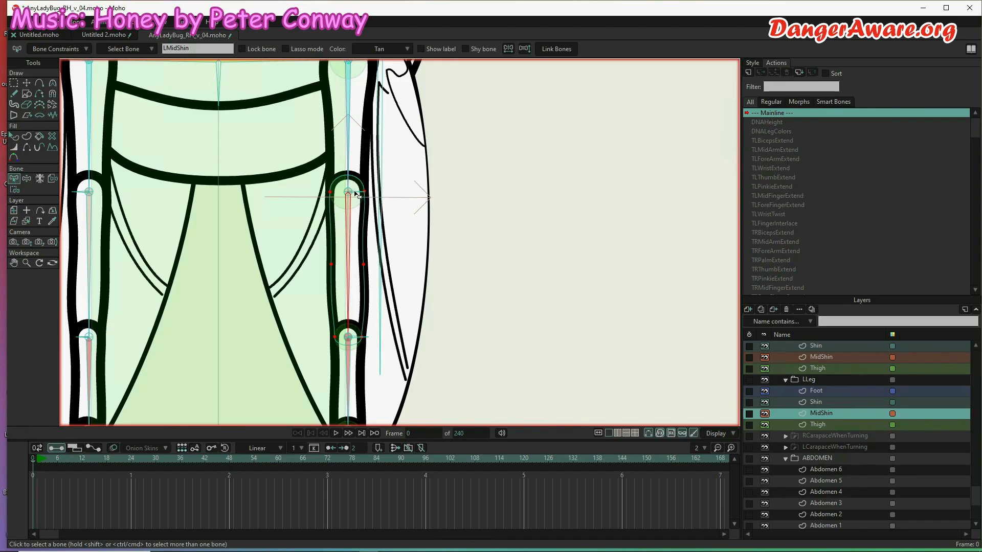
click(352, 192)
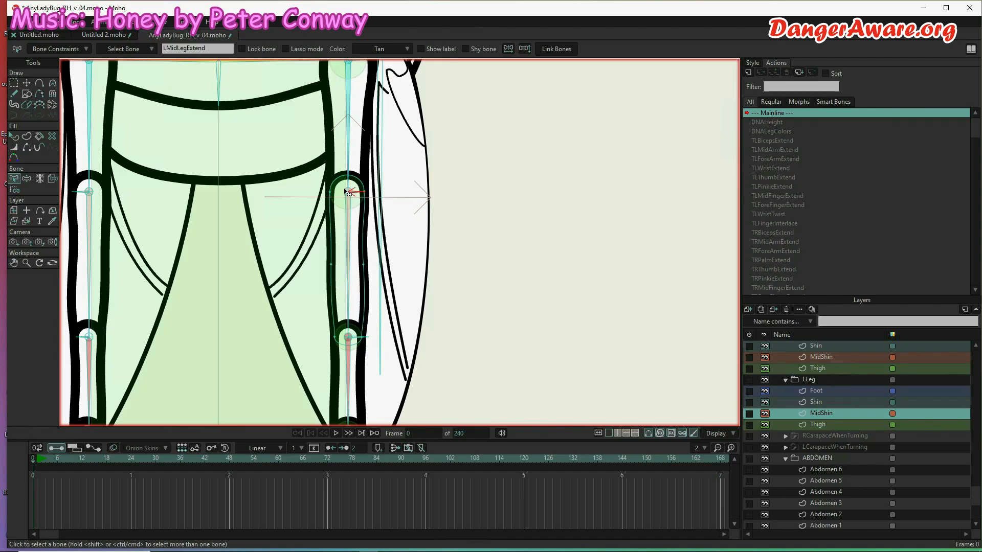
click(347, 193)
key(i)
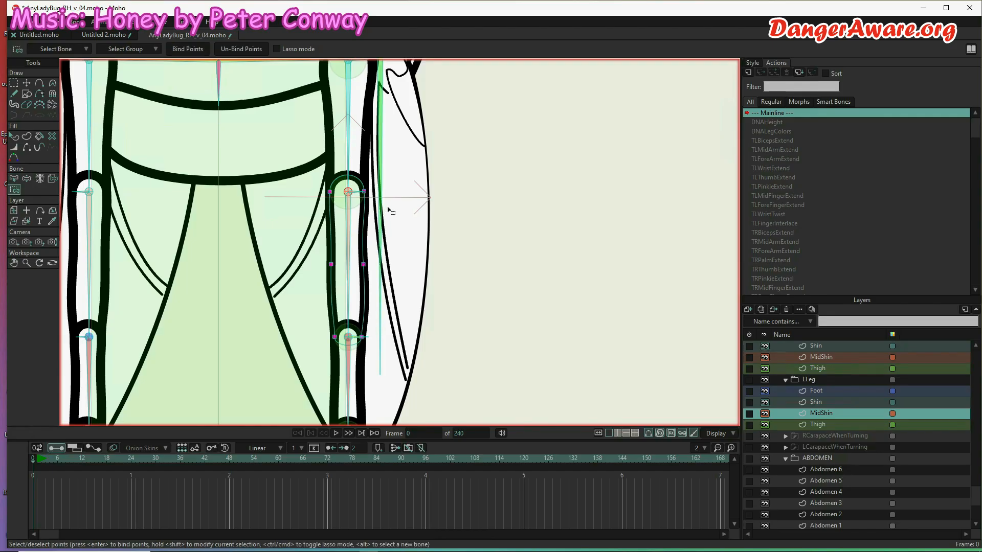
drag(389, 165, 304, 206)
click(188, 49)
scroll(400, 197, down, 2)
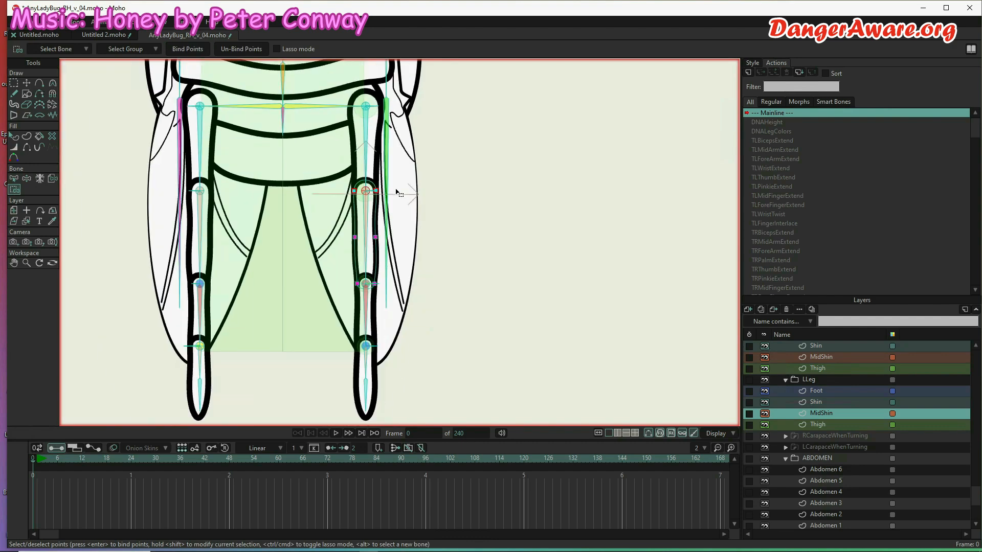
Step: Select the Shin layer in LLeg for editing its outline points
click(823, 402)
scroll(383, 342, up, 2)
scroll(381, 340, up, 2)
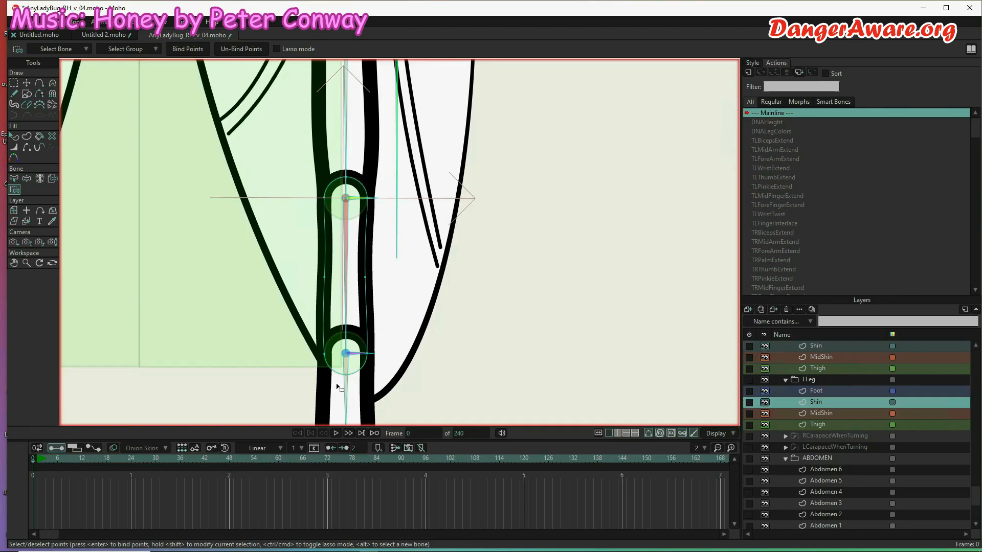
Step: Delete the selected end points of the left shin shape and adjust the curve handles to round its upper end around the joint circle
key(g)
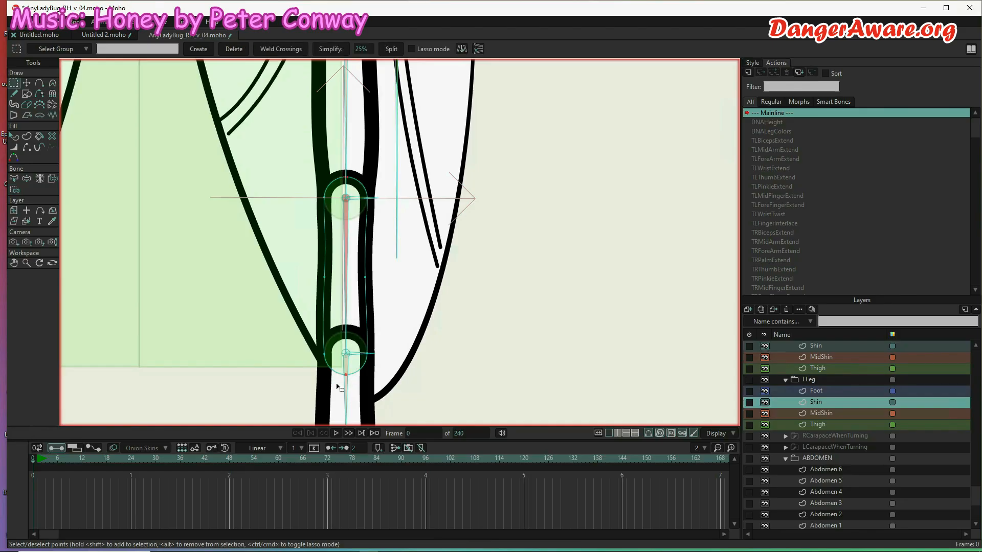
key(Delete)
key(c)
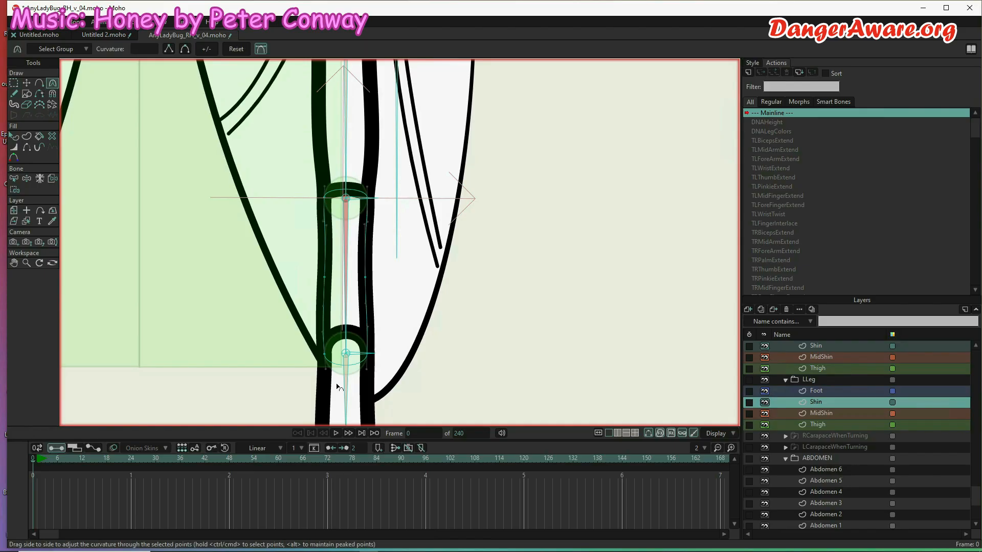
scroll(365, 189, up, 5)
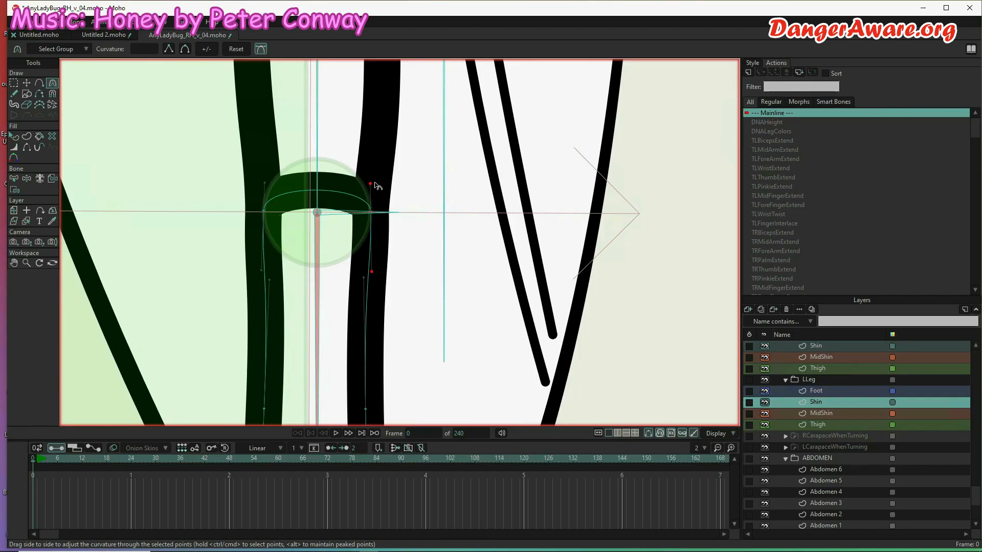
drag(377, 189, 358, 136)
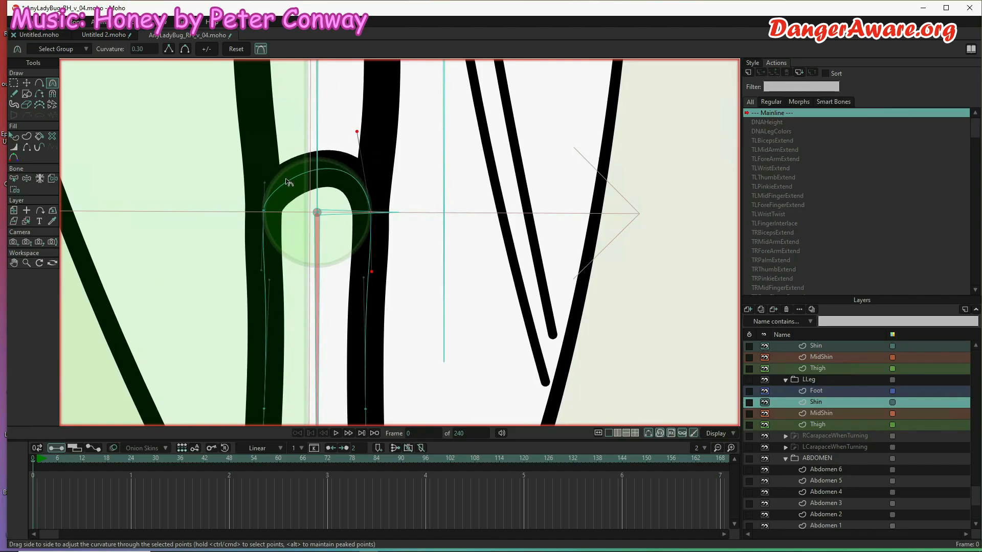
drag(276, 184, 274, 150)
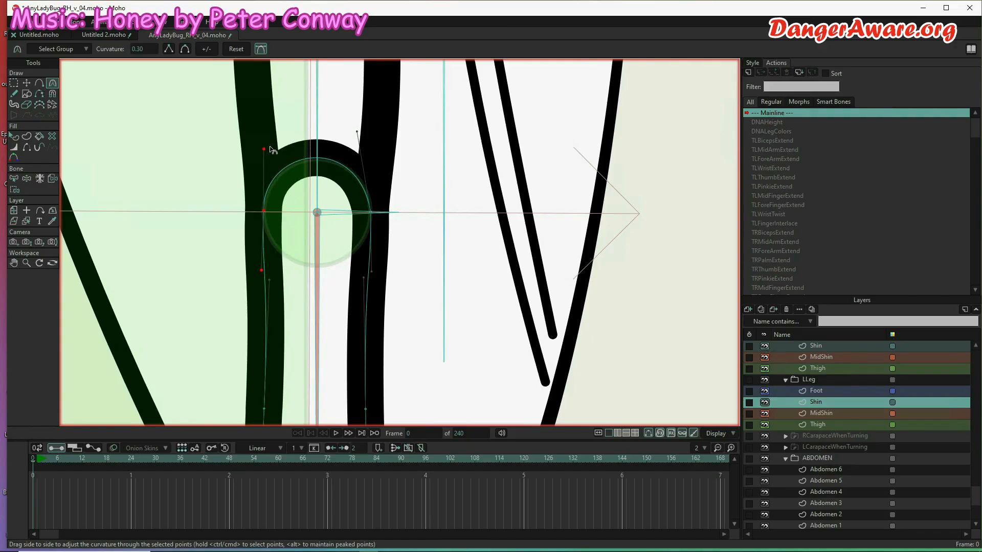
drag(356, 132, 360, 137)
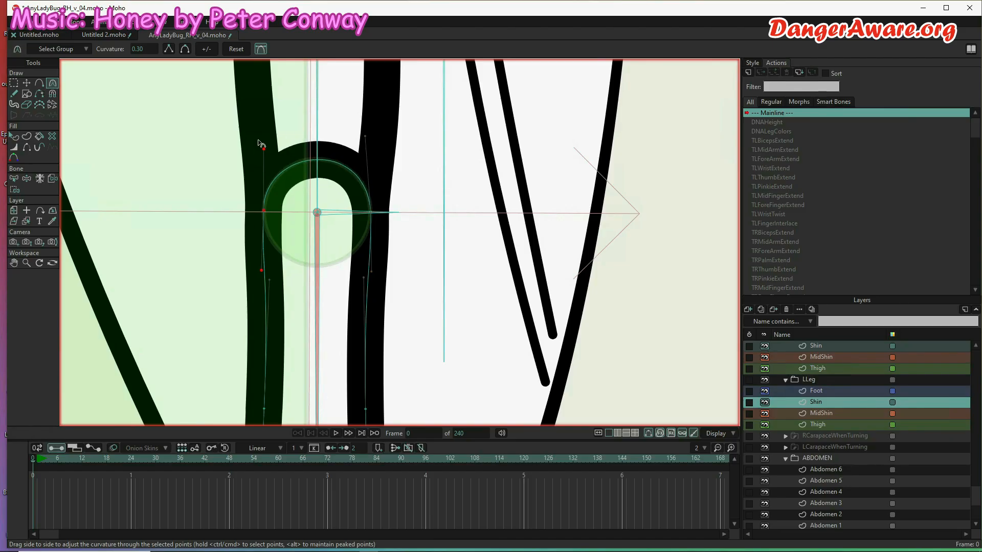
Step: Lengthen the curve handles at the left shin's lower end so the outline follows the joint circle
scroll(319, 125, down, 4)
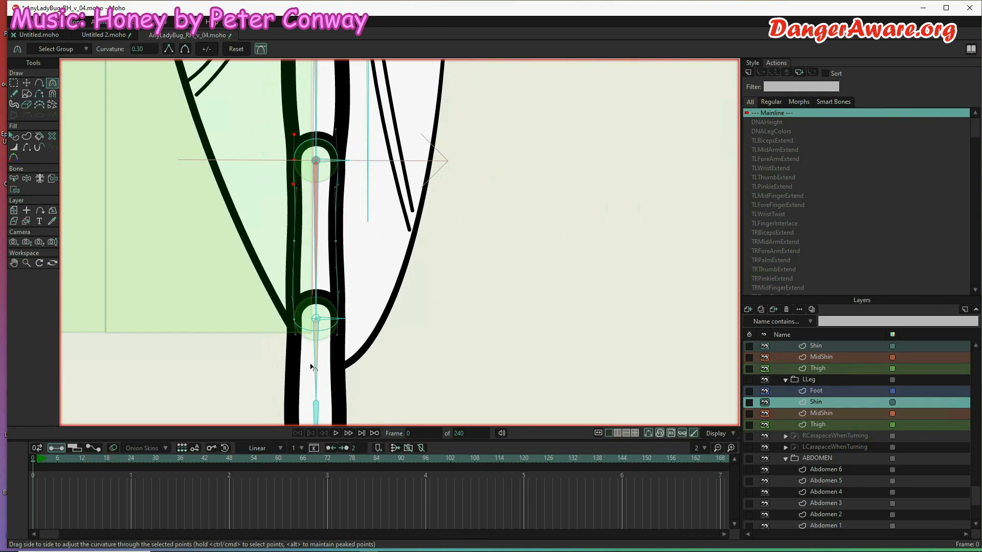
scroll(311, 367, up, 5)
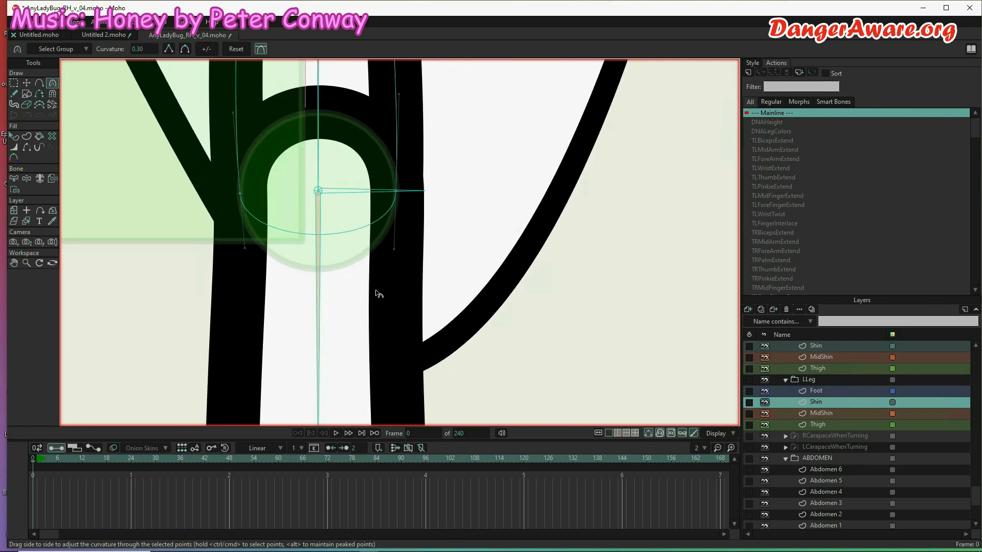
drag(397, 247, 391, 300)
drag(244, 249, 241, 291)
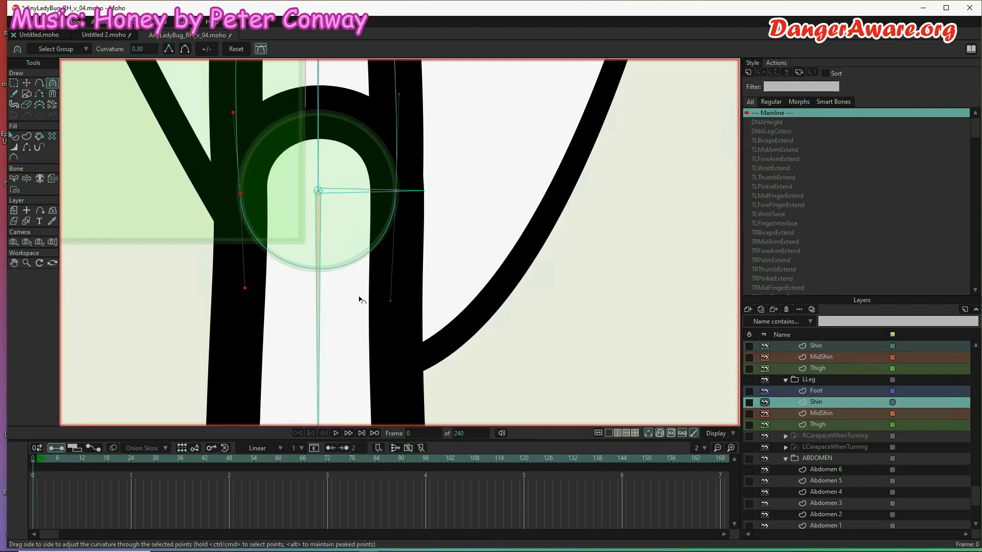
drag(391, 302, 391, 299)
scroll(368, 280, down, 1)
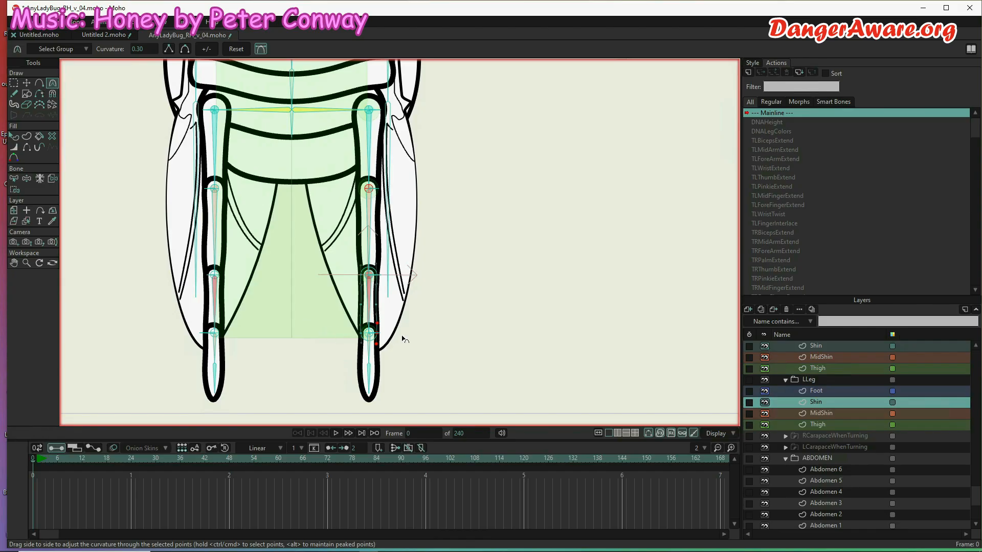
Step: Bind the left shin's selected outline points to the LShin bone
key(b)
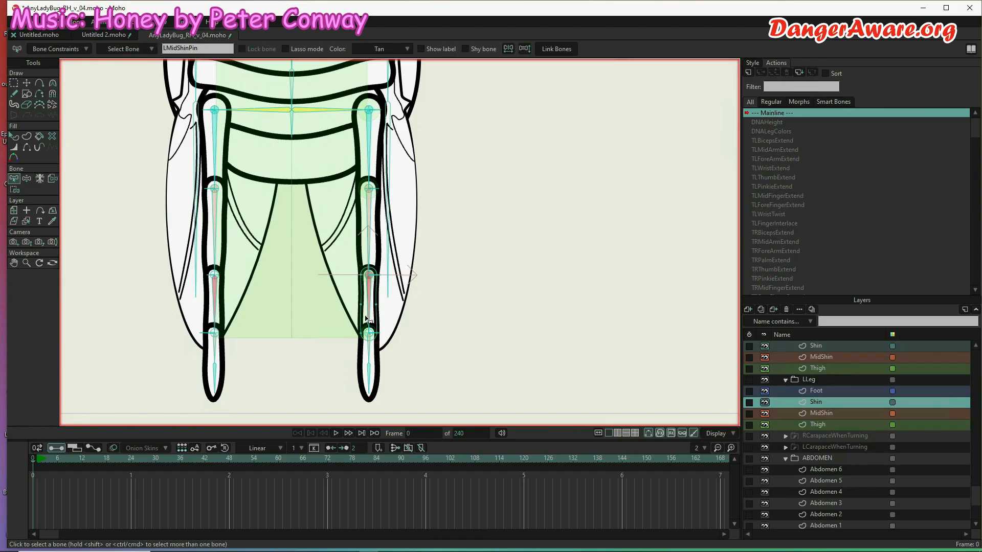
click(369, 317)
key(i)
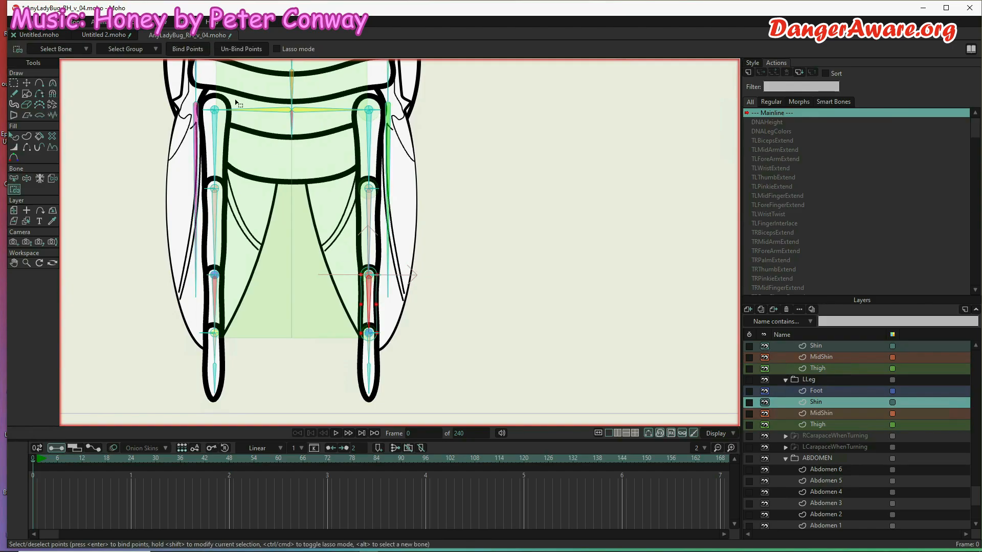
click(191, 50)
Step: Bind the two points at the left shin's upper joint to the LShinPin bone
scroll(384, 281, up, 5)
key(b)
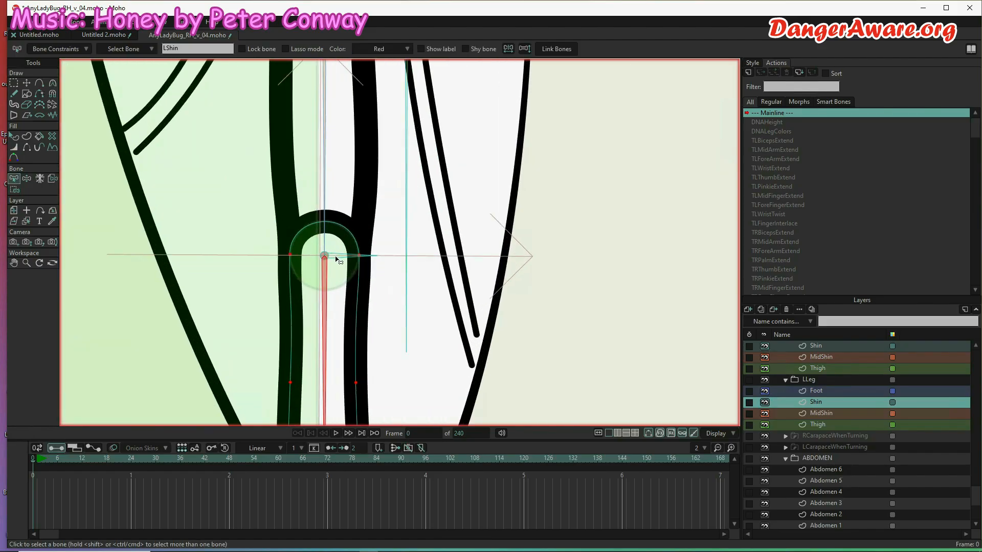
click(324, 257)
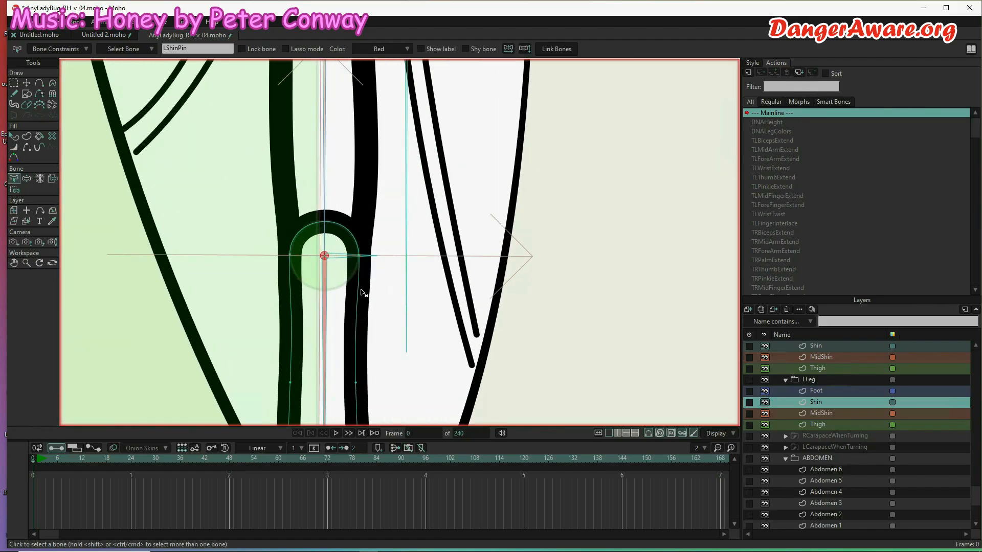
key(i)
drag(377, 239, 263, 278)
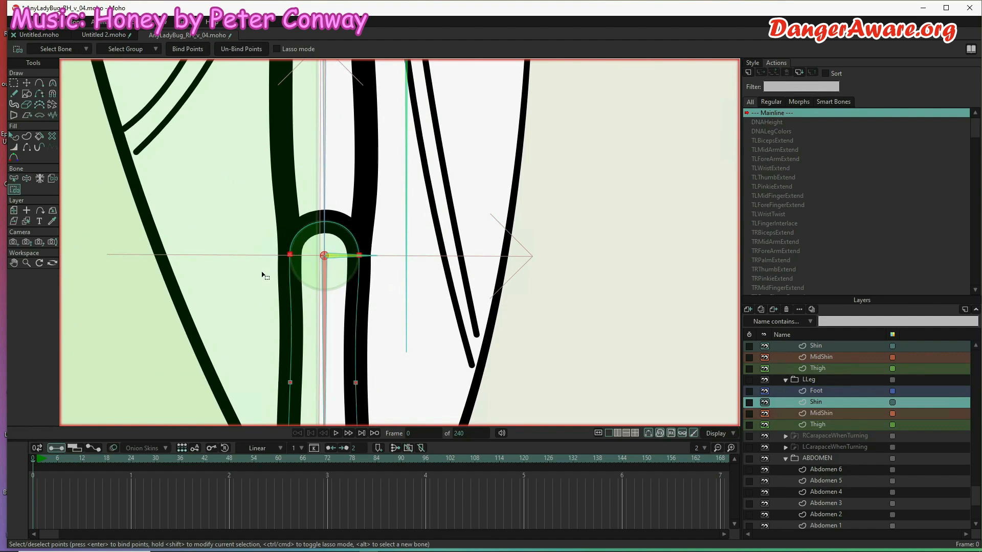
scroll(413, 139, down, 4)
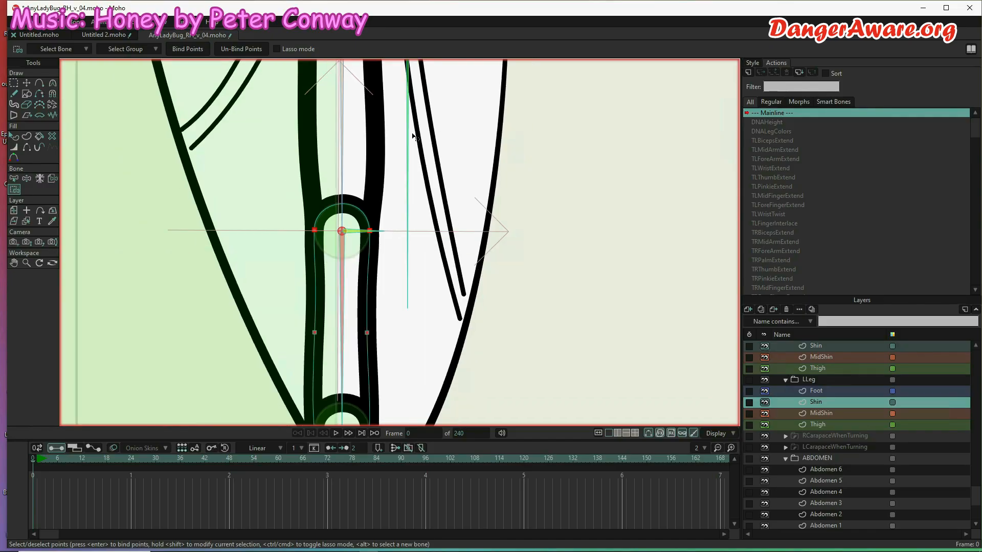
scroll(406, 269, down, 3)
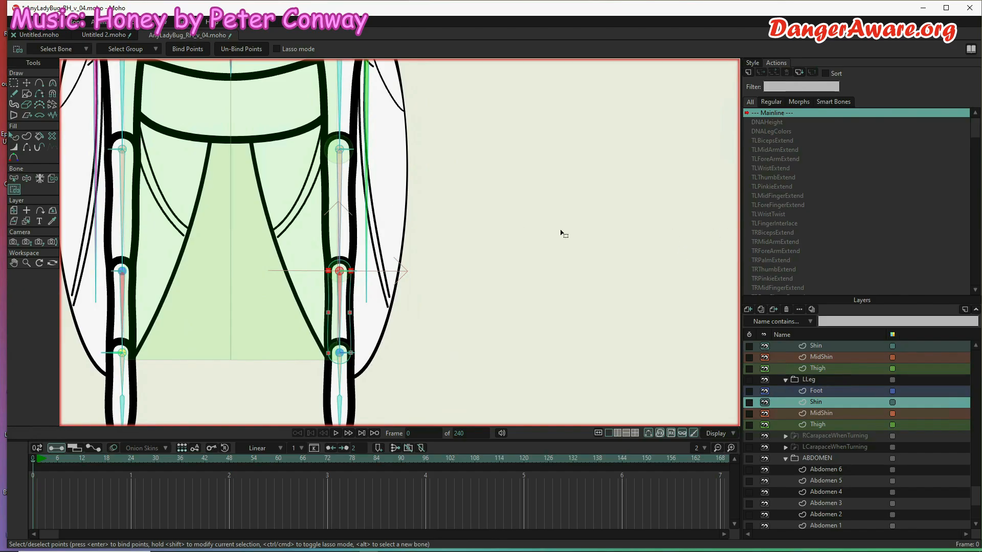
Step: Select the LMidLegExtend bone and make the AnyLadybug bone layer active
key(b)
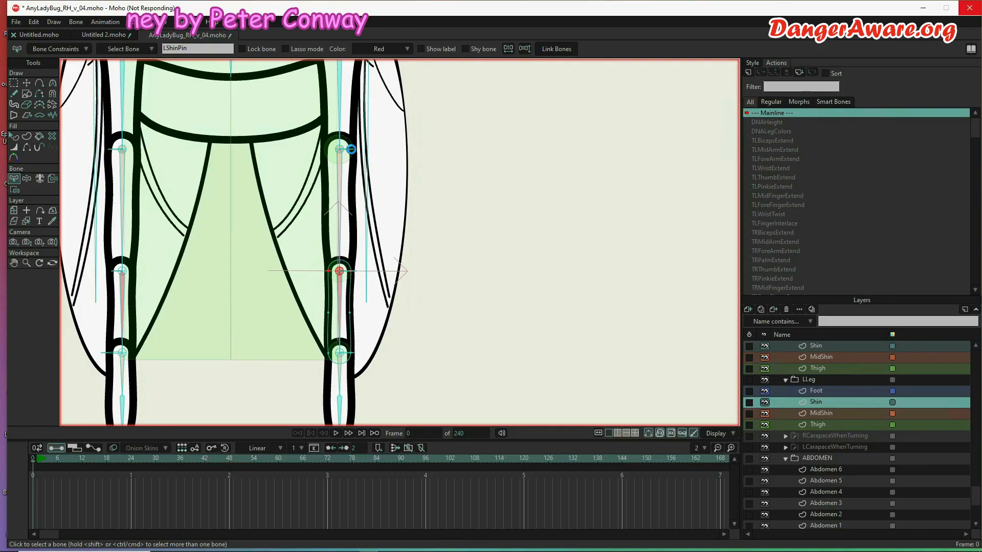
click(350, 150)
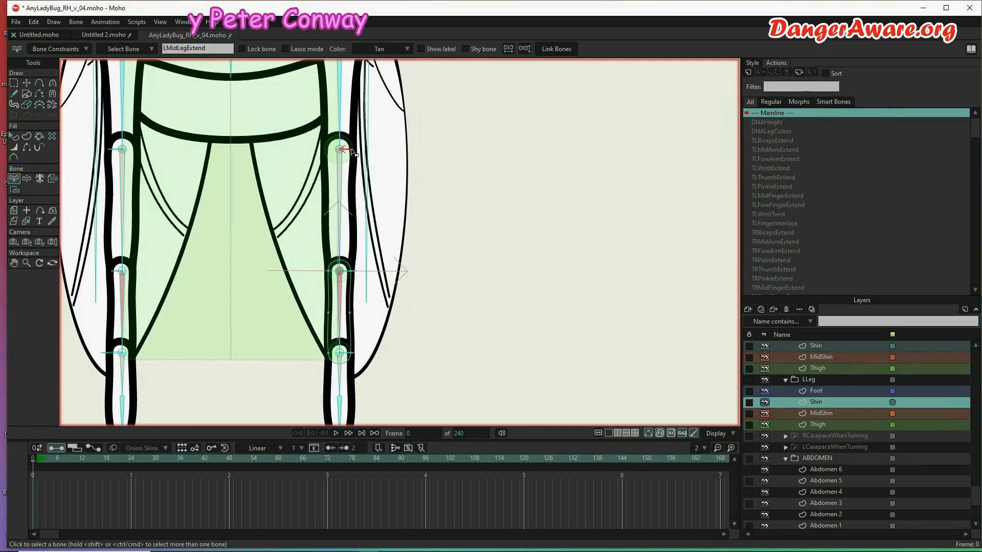
scroll(845, 240, down, 8)
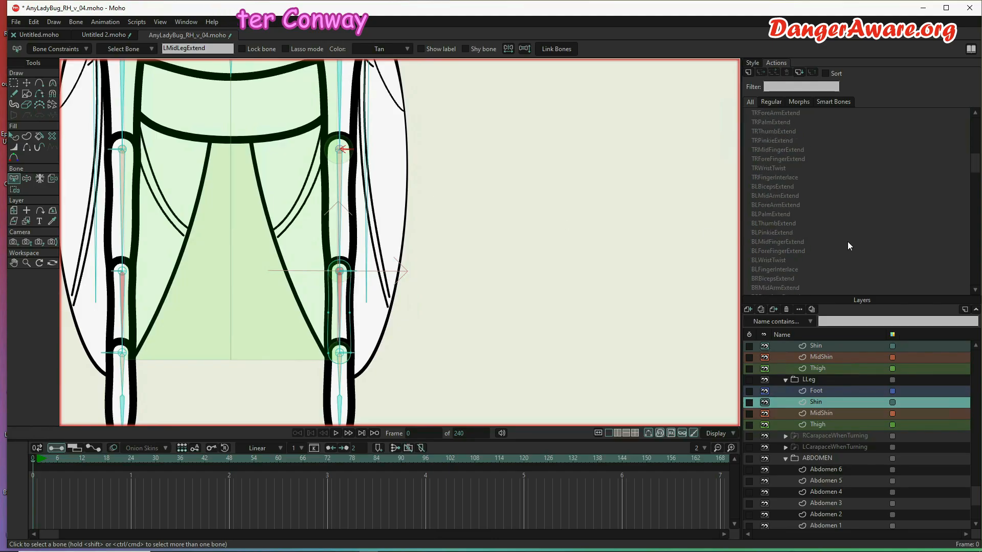
scroll(848, 242, down, 10)
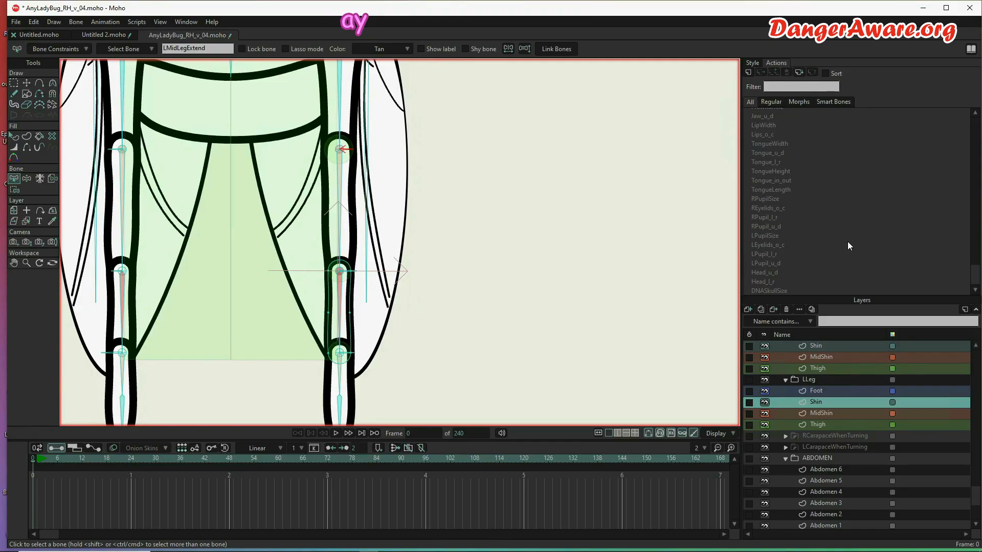
scroll(848, 246, up, 3)
scroll(847, 248, down, 2)
scroll(803, 373, up, 4)
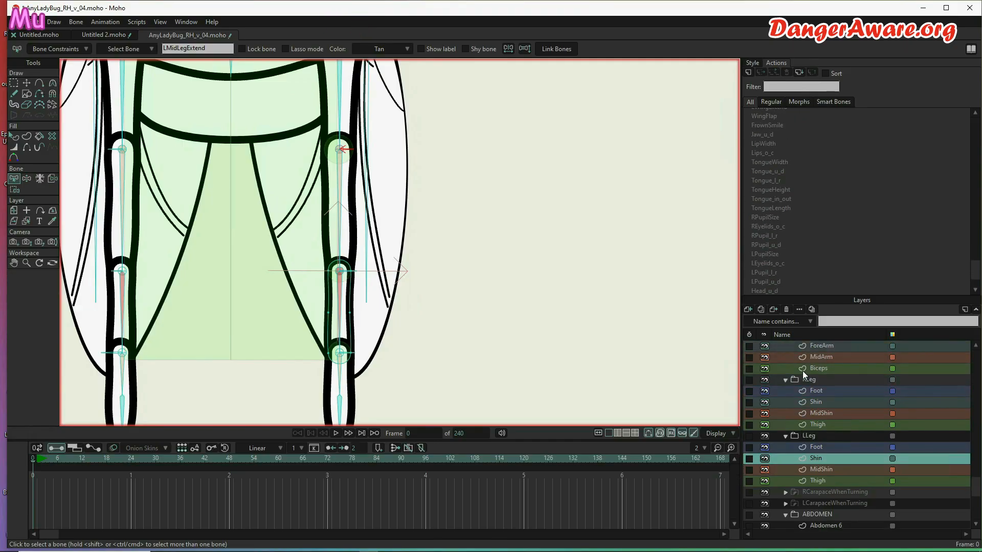
scroll(802, 374, up, 5)
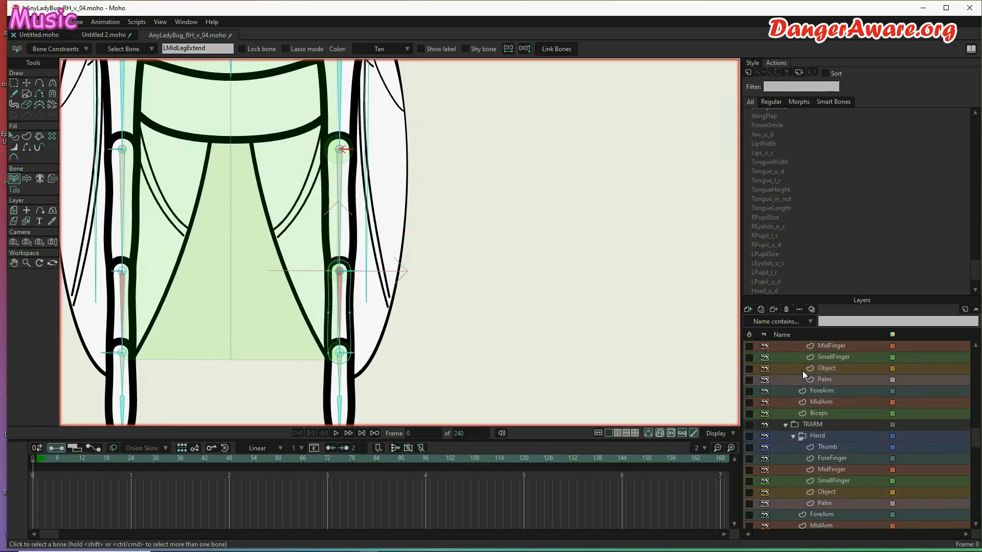
scroll(803, 374, up, 8)
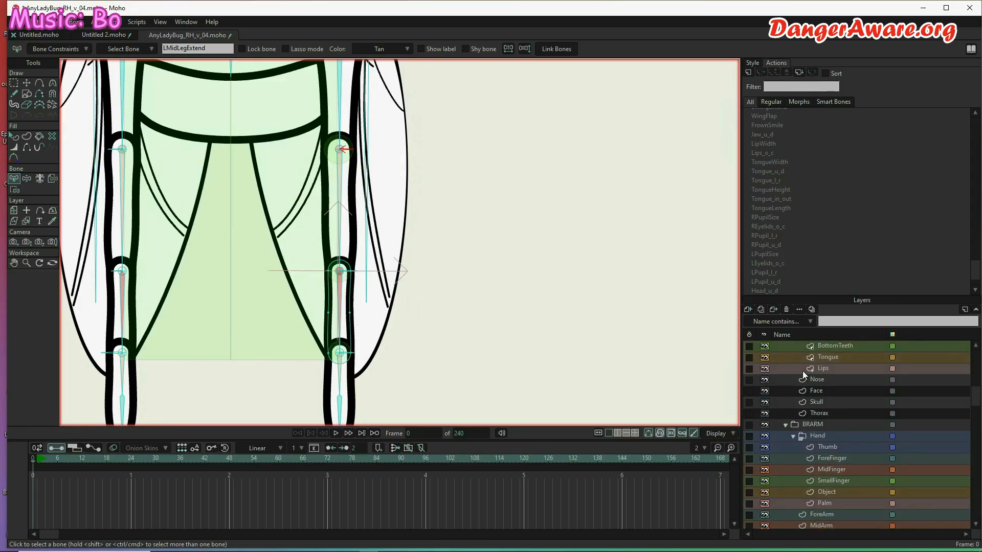
scroll(802, 370, up, 5)
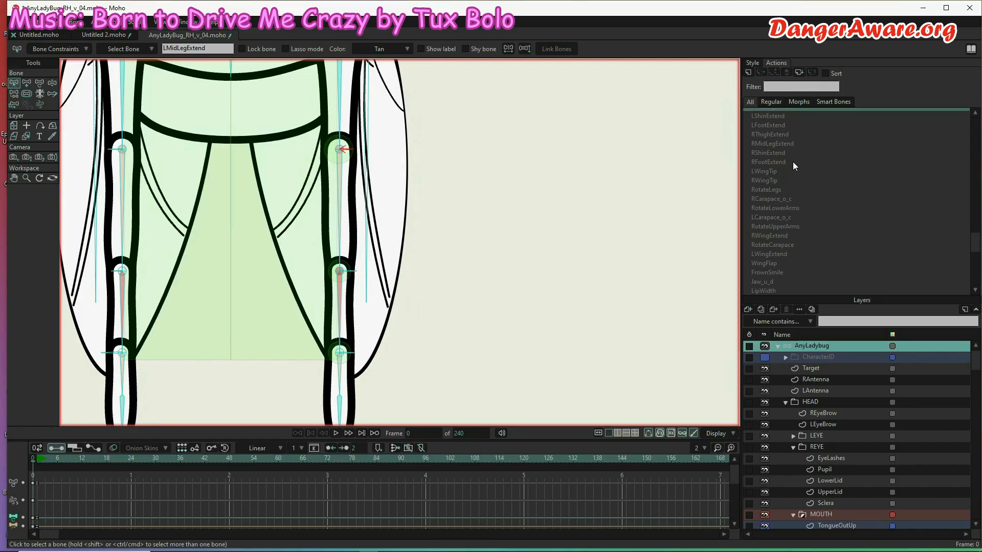
Step: Open the LMidLegExtend action and key its control bone rotated downward at frame 1 and upward to -32° at frame 65
scroll(814, 179, down, 1)
scroll(909, 227, down, 1)
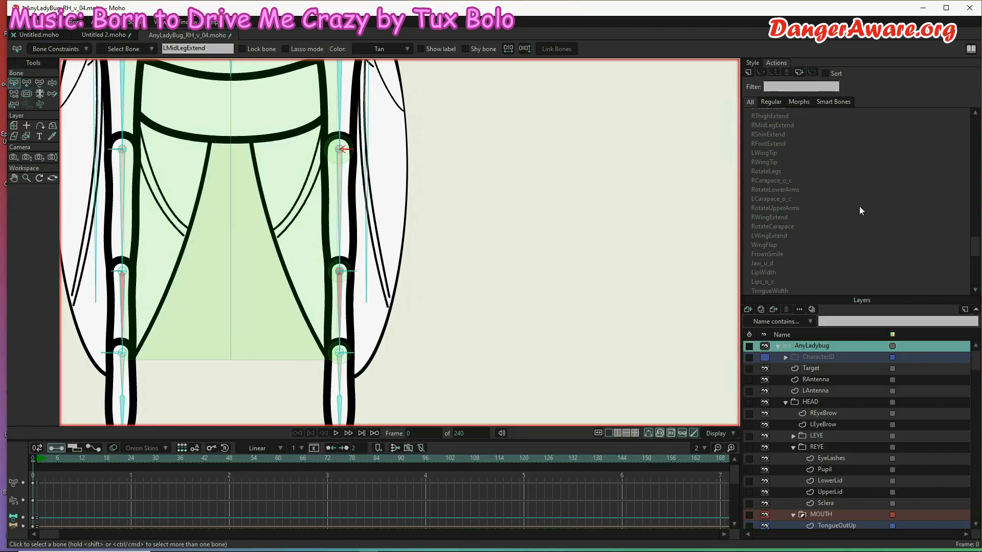
scroll(860, 206, up, 3)
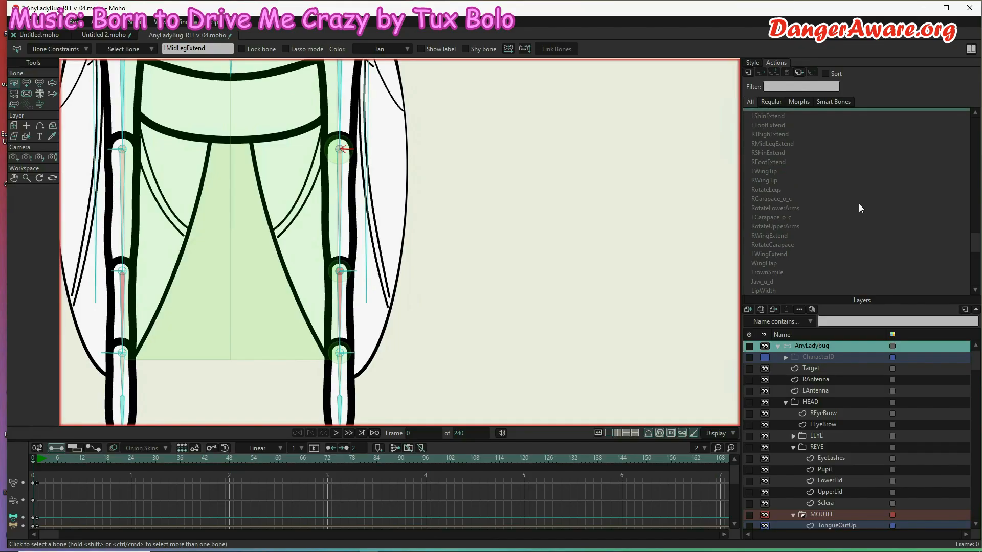
scroll(859, 203, up, 1)
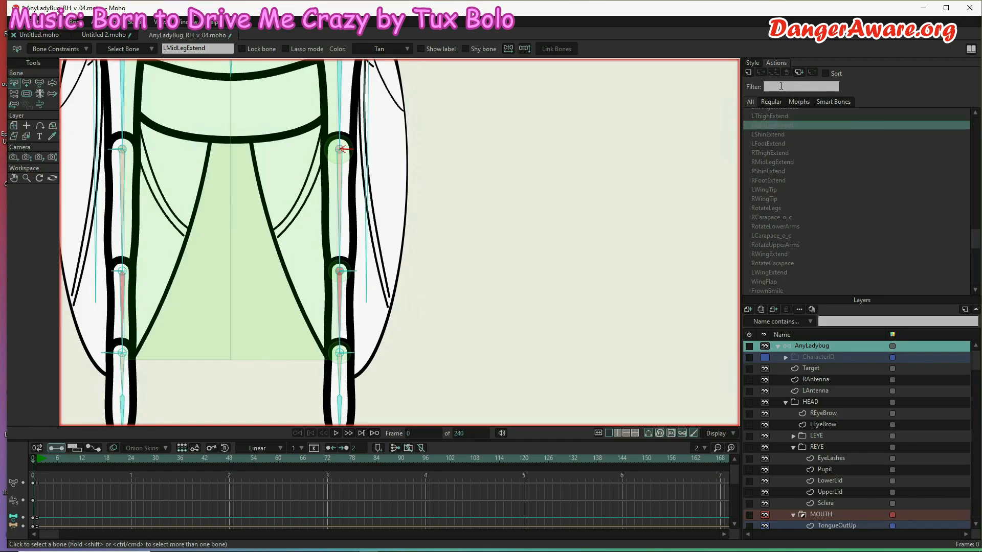
double_click(784, 126)
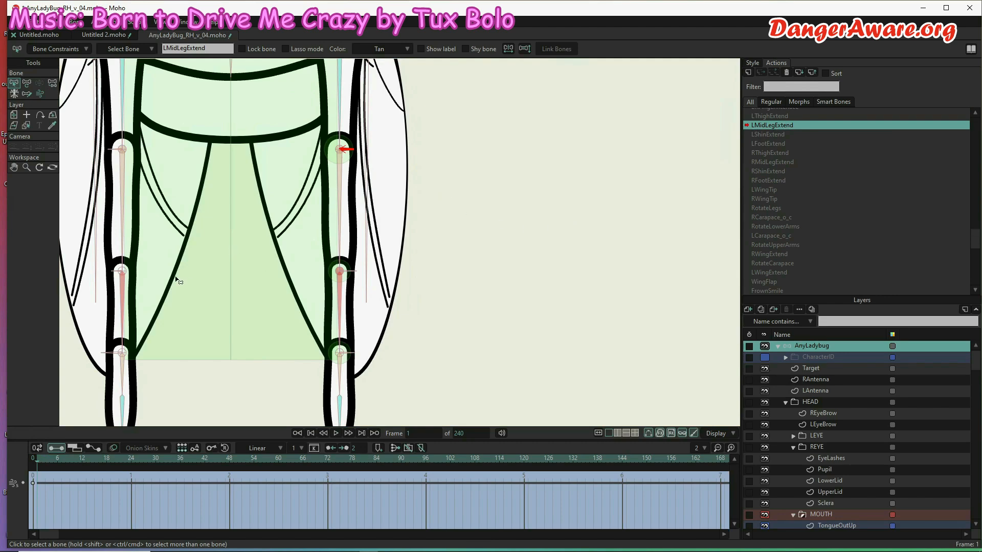
click(27, 82)
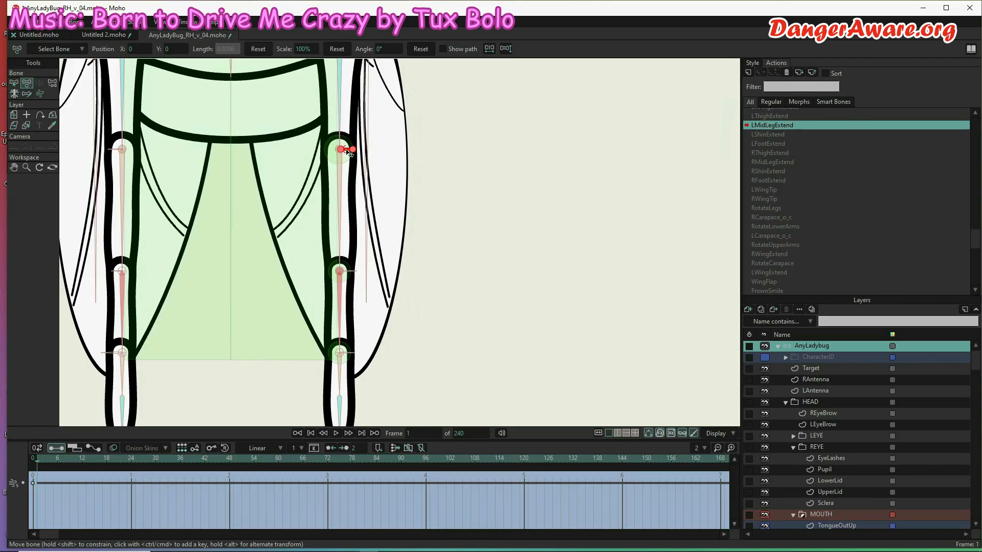
drag(347, 152, 348, 170)
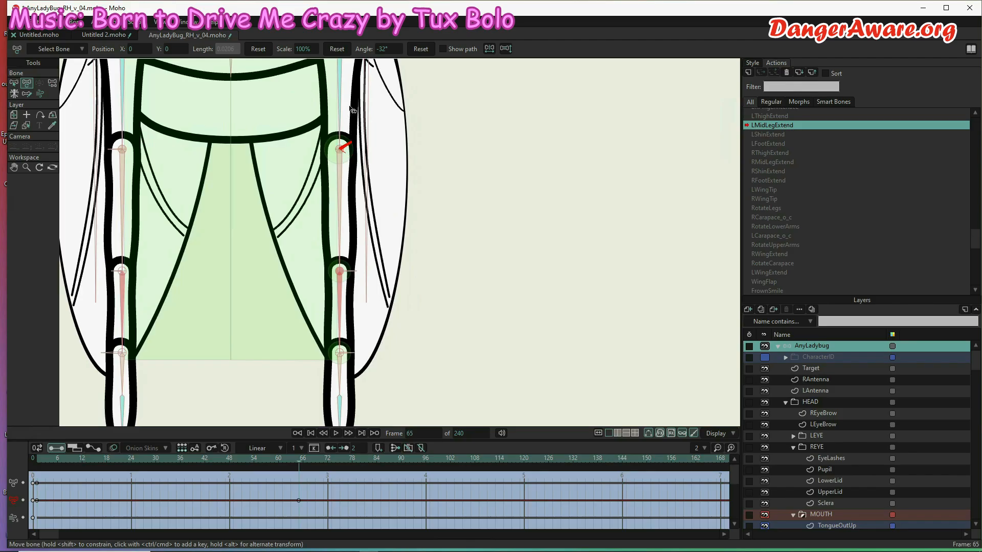
Step: Key the left mid-leg bone's scale at 25% on frame 65 of the LMidLegExtend action
click(340, 208)
click(342, 210)
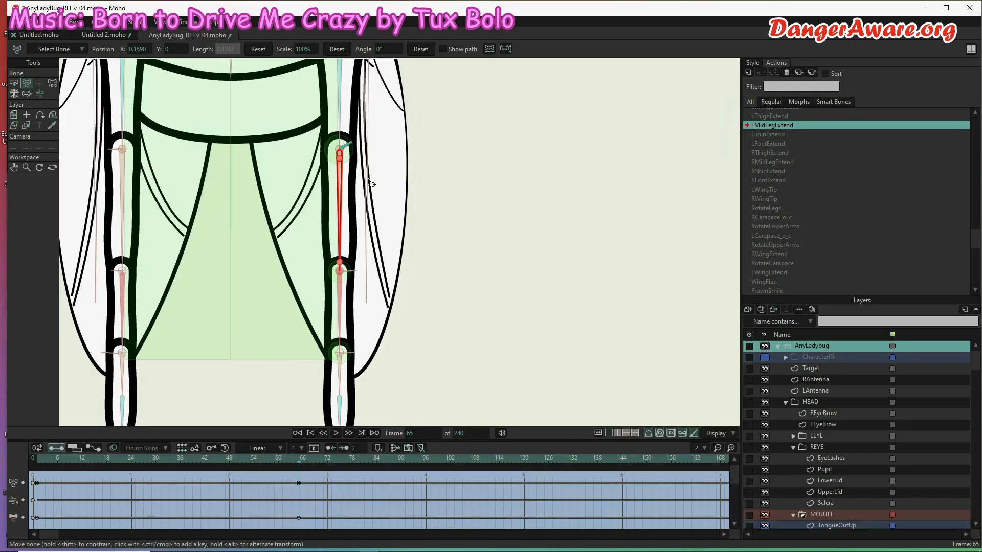
click(310, 50)
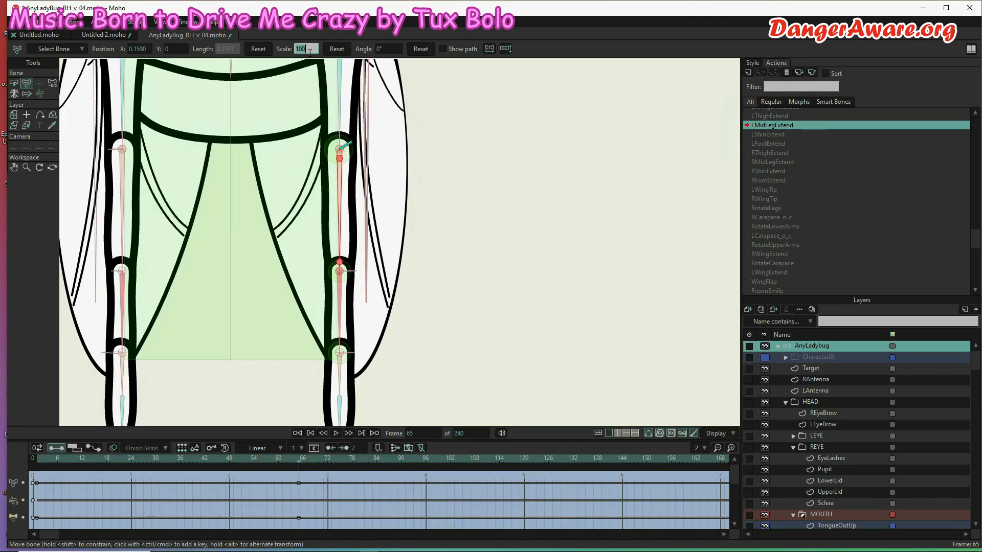
text(25)
key(Return)
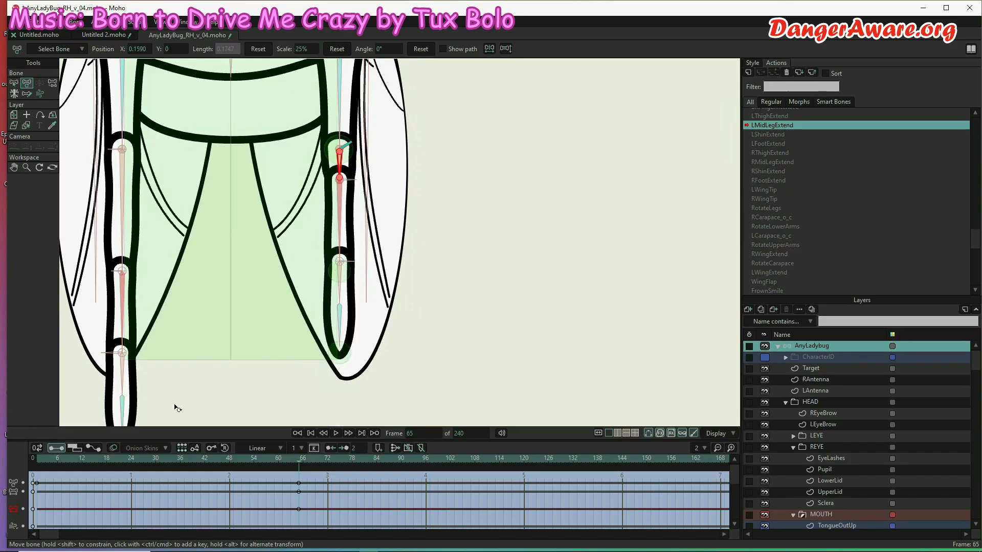
Step: Key the left mid-leg bone's scale at 125% on frame 1
click(37, 467)
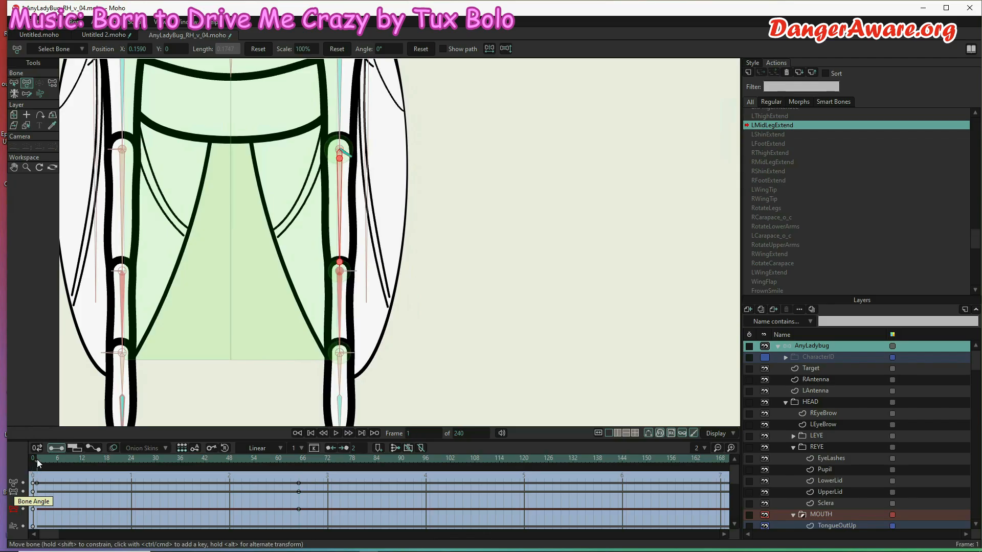
click(302, 48)
text(1)
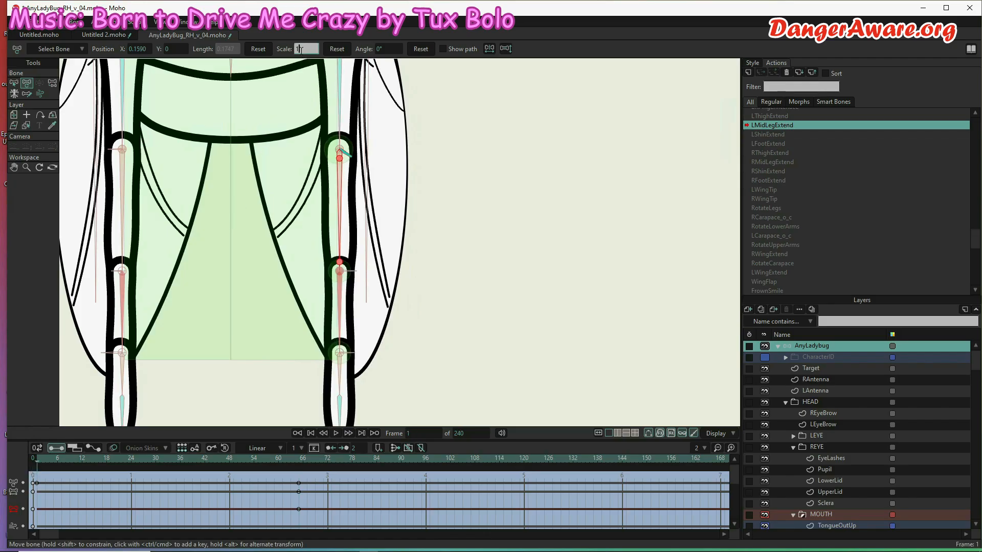
text(25)
key(Return)
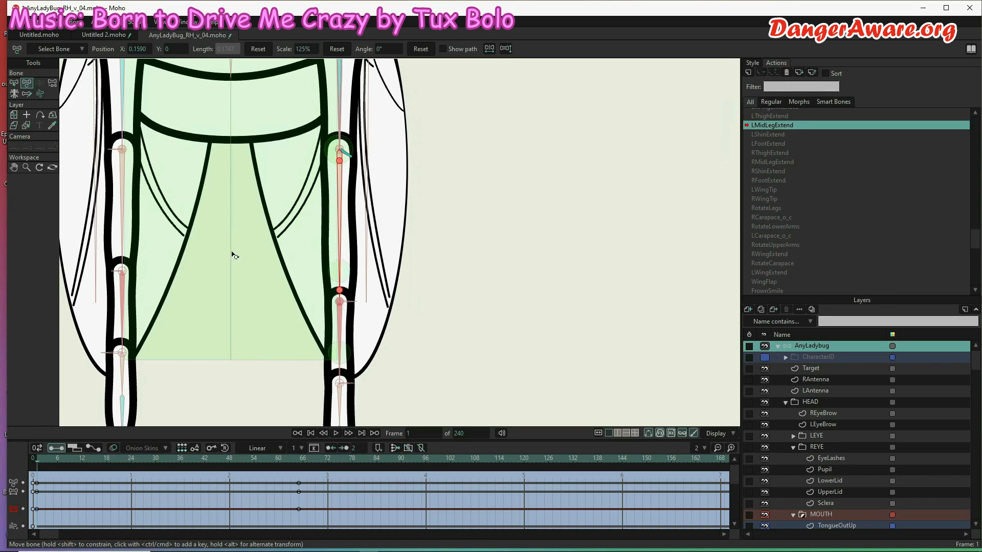
Step: Reset the left mid-leg bone's scale to 100% on frame 33
click(164, 462)
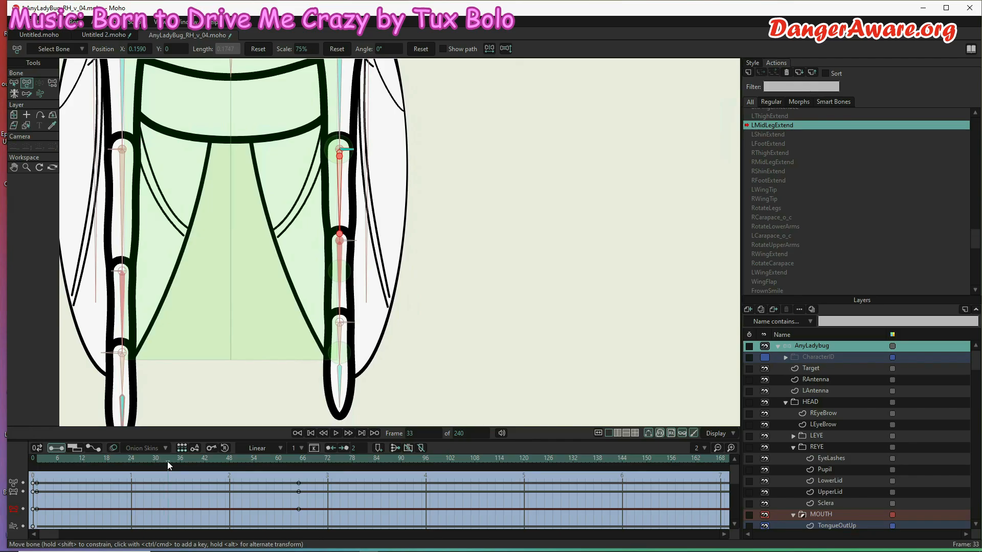
click(167, 461)
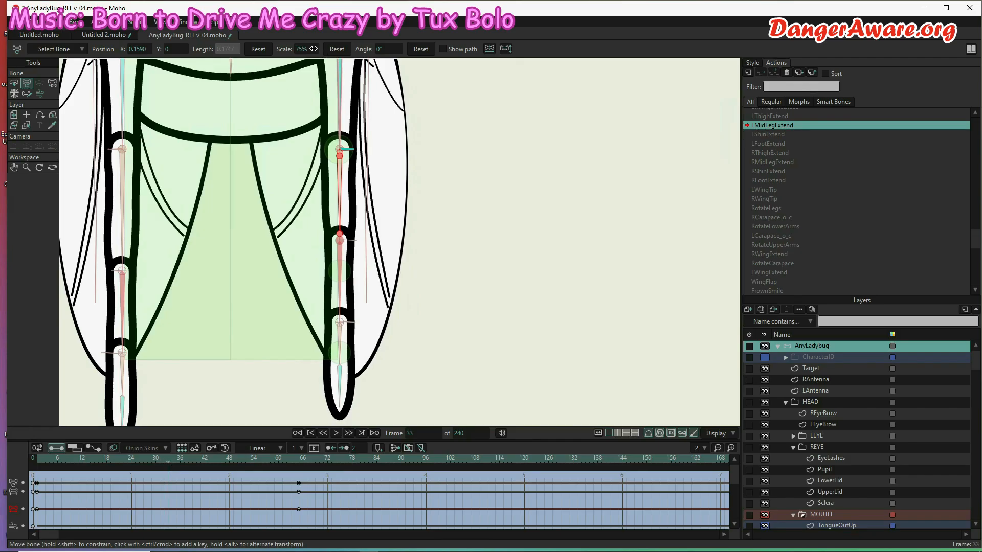
click(339, 48)
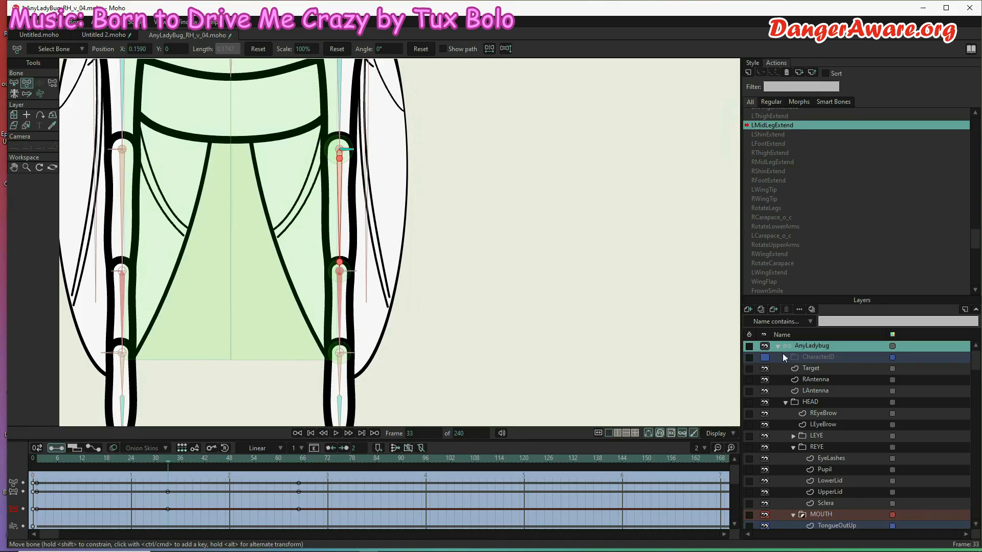
Step: Open the LShinExtend action and key the left shin bone's scale at 125% on frame 1
click(768, 136)
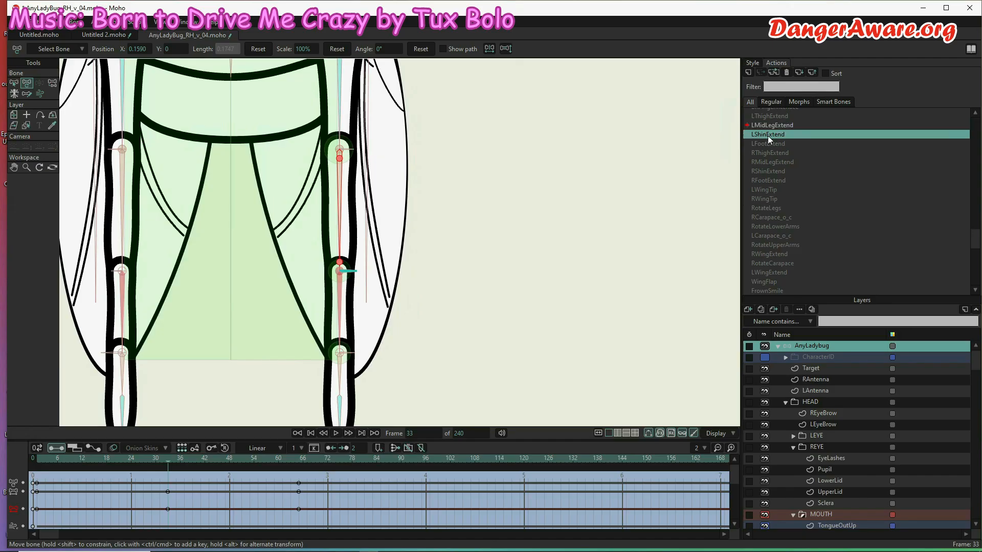
double_click(768, 136)
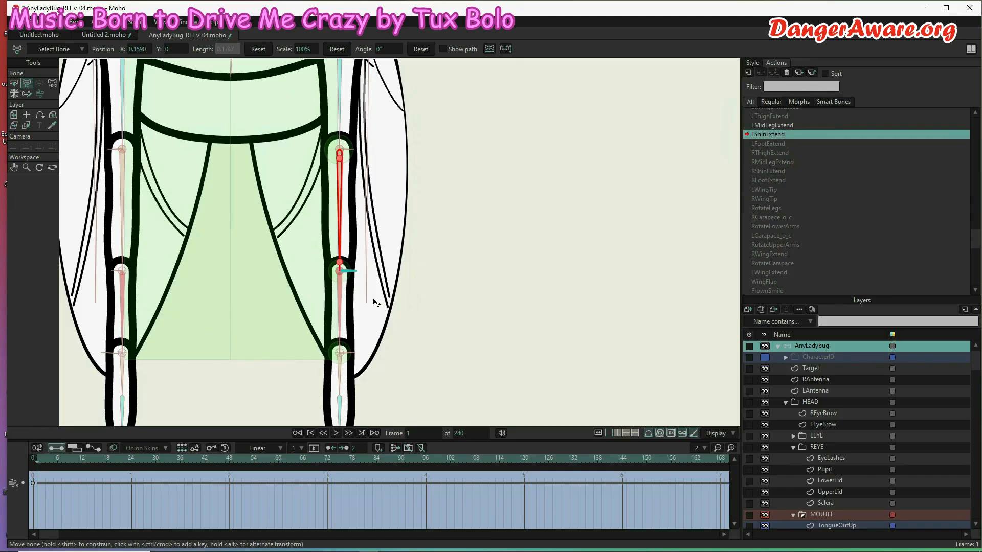
click(342, 313)
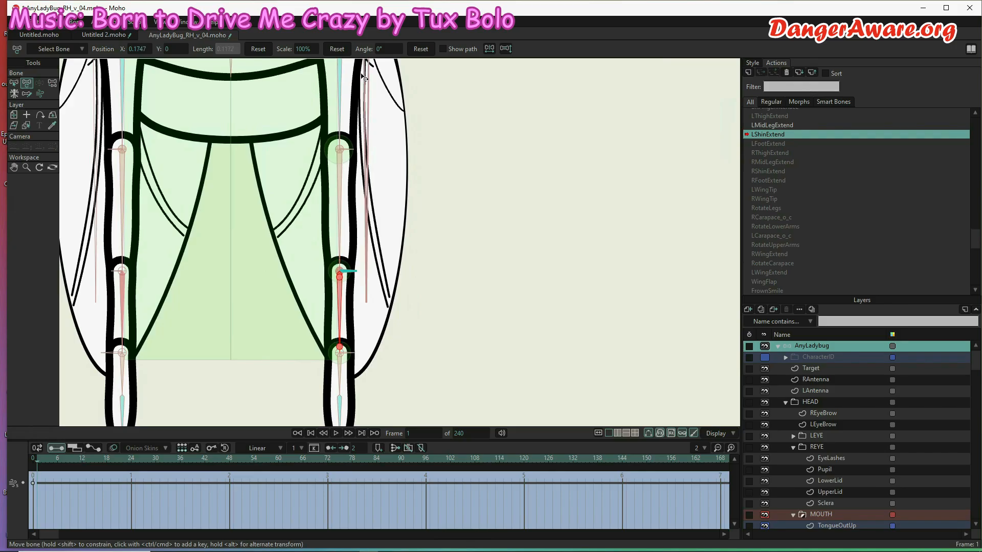
click(301, 49)
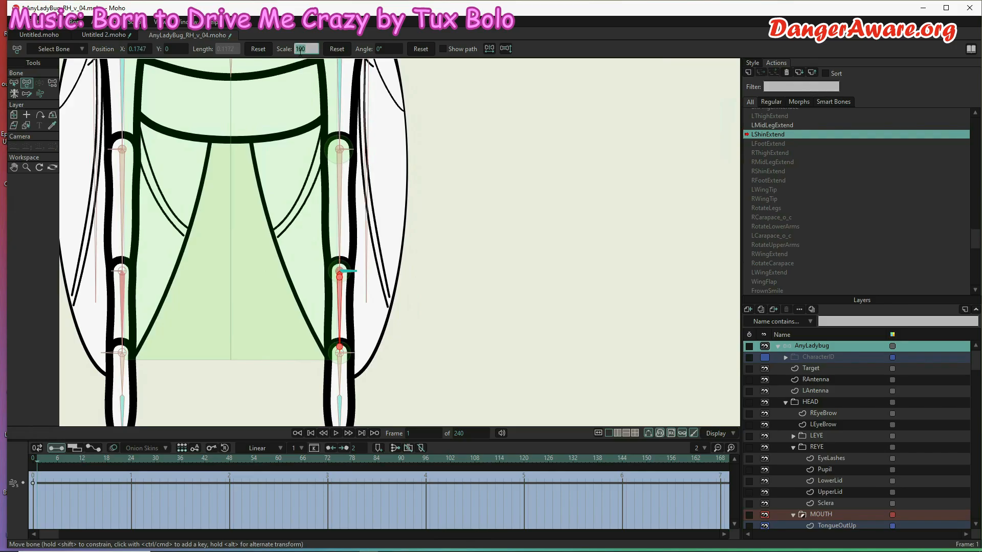
text(125)
key(Return)
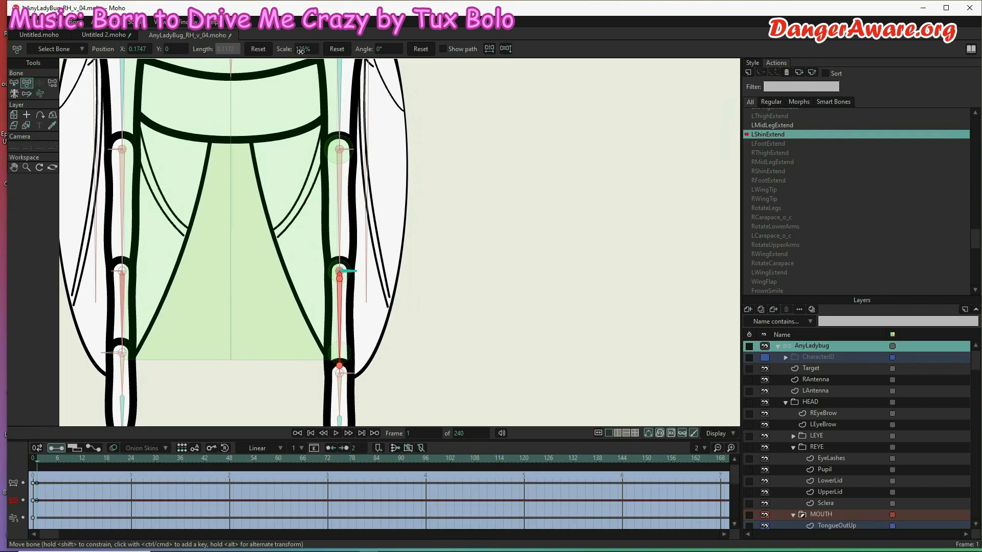
Step: Key the left shin bone's scale at 25% on frame 65 and reset it to 100% on frame 33
click(302, 460)
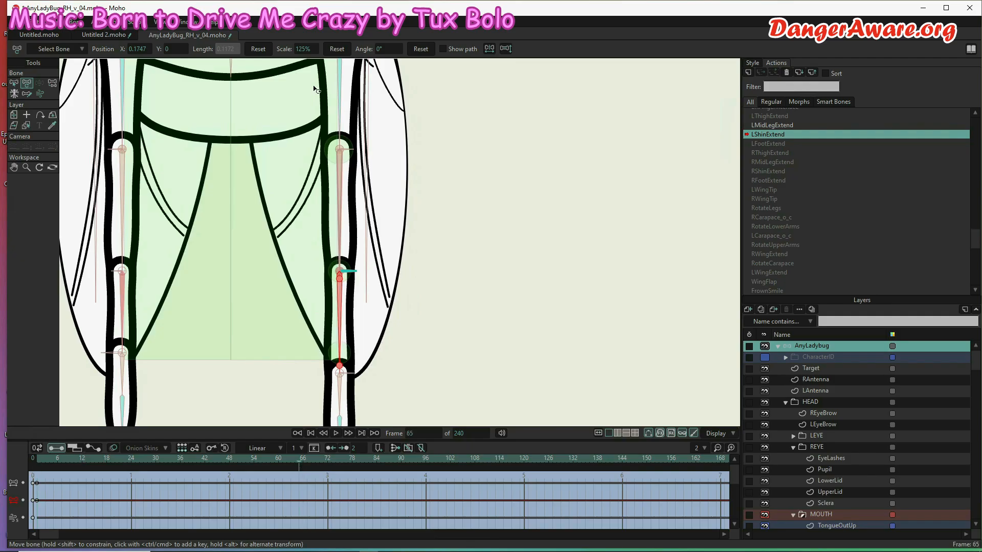
click(305, 49)
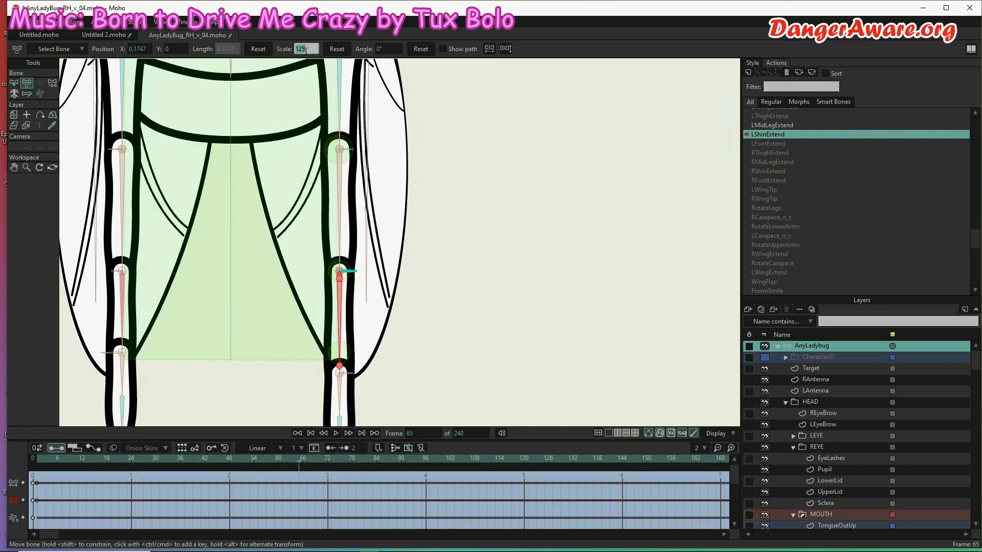
text(25)
key(Return)
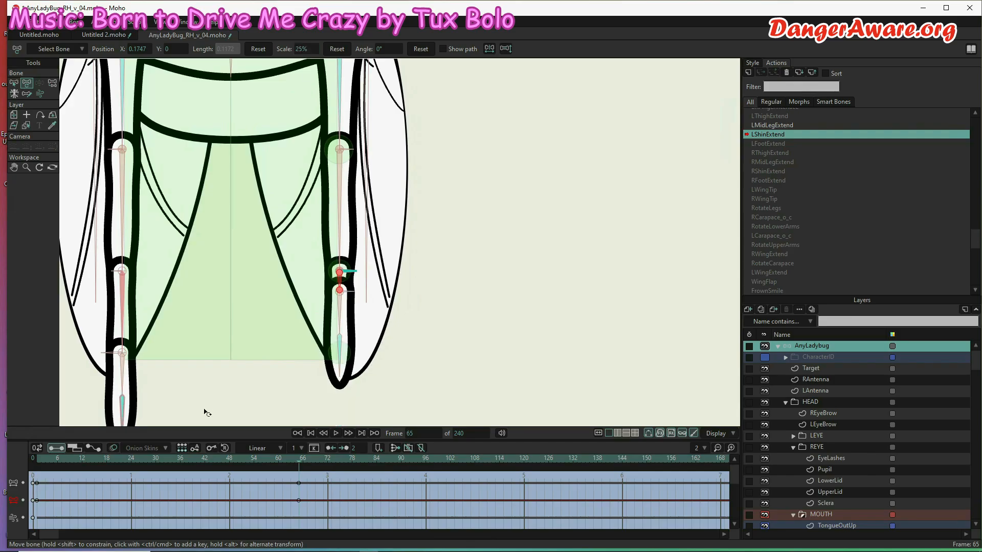
click(170, 459)
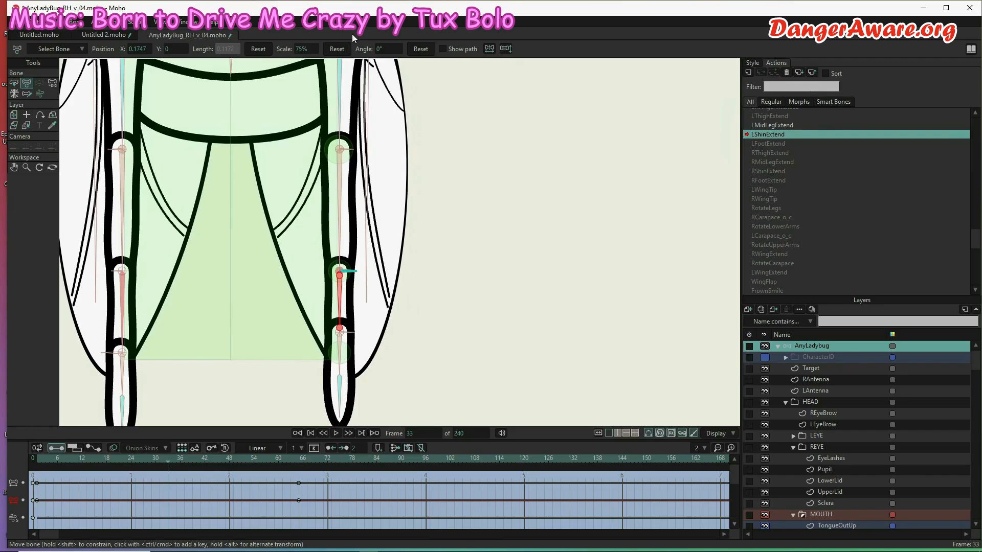
click(339, 47)
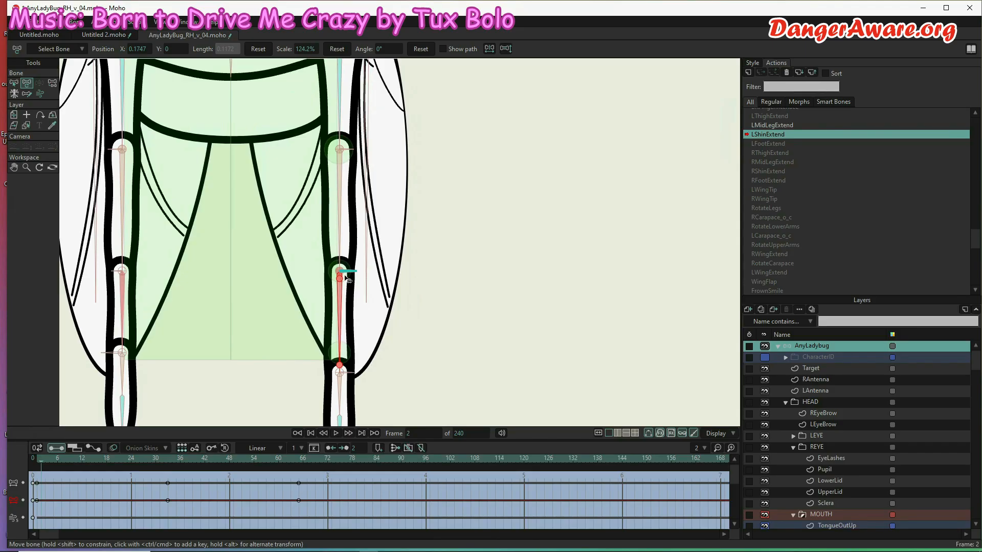
Step: Key the LShinExtend control bone rotated downward at frame 1 and upward at frame 65
click(38, 463)
click(352, 275)
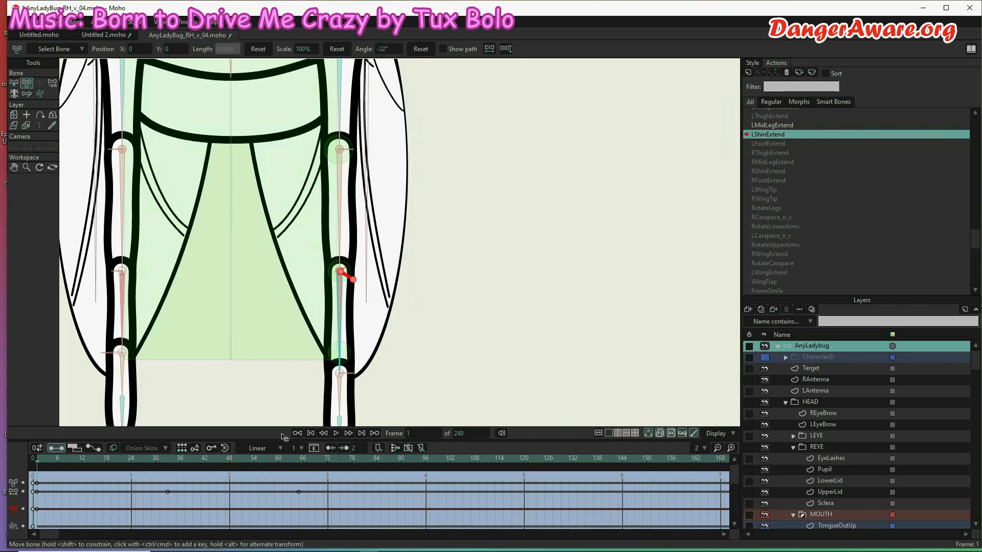
click(299, 457)
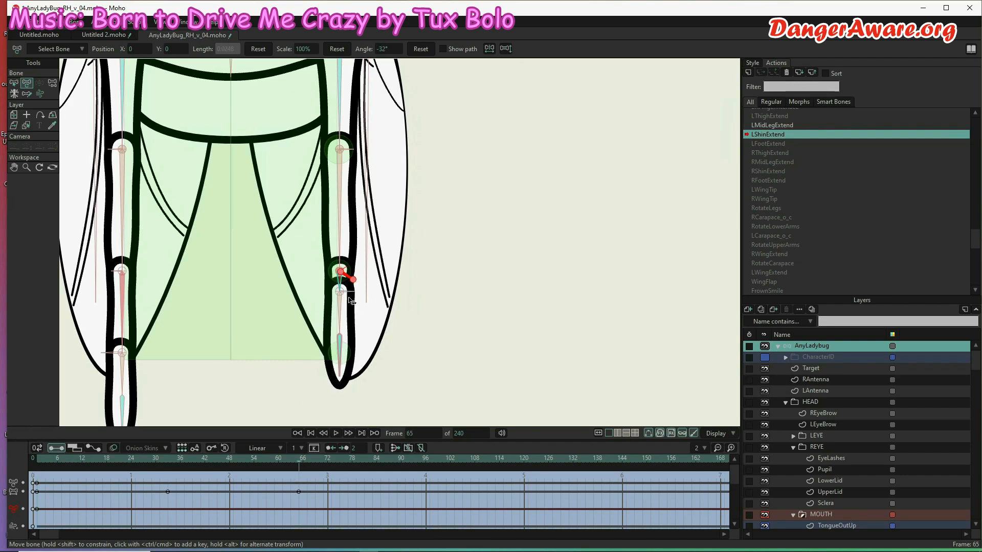
drag(351, 278, 355, 264)
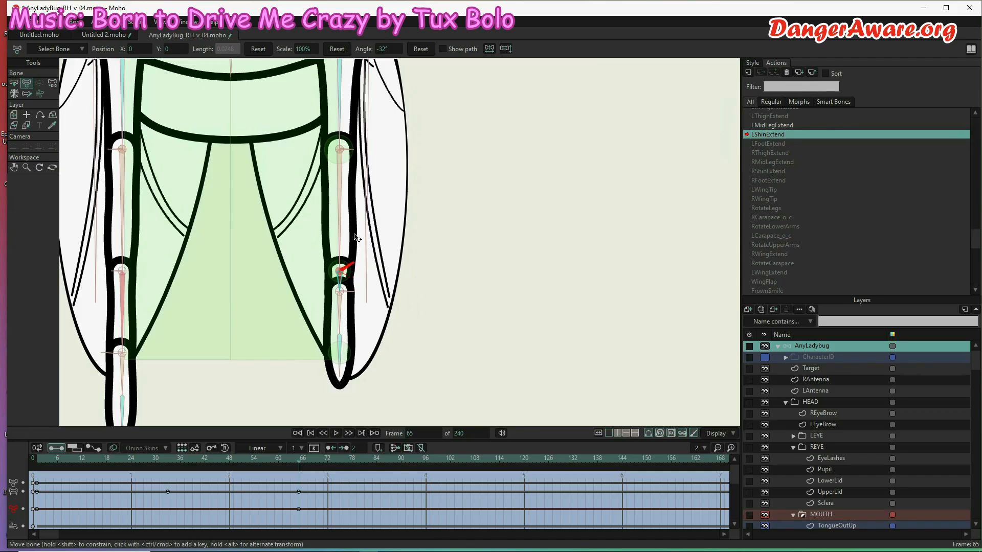
drag(339, 223, 339, 224)
Step: Open the LThighExtend action and scrub through its frames to check how the left thigh extends and shortens
double_click(775, 117)
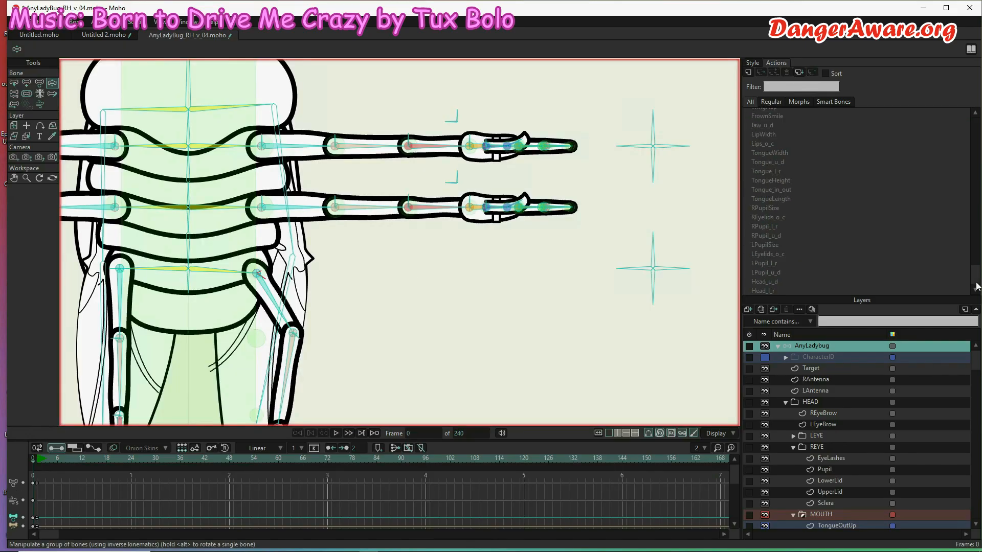
drag(976, 286, 970, 221)
double_click(803, 241)
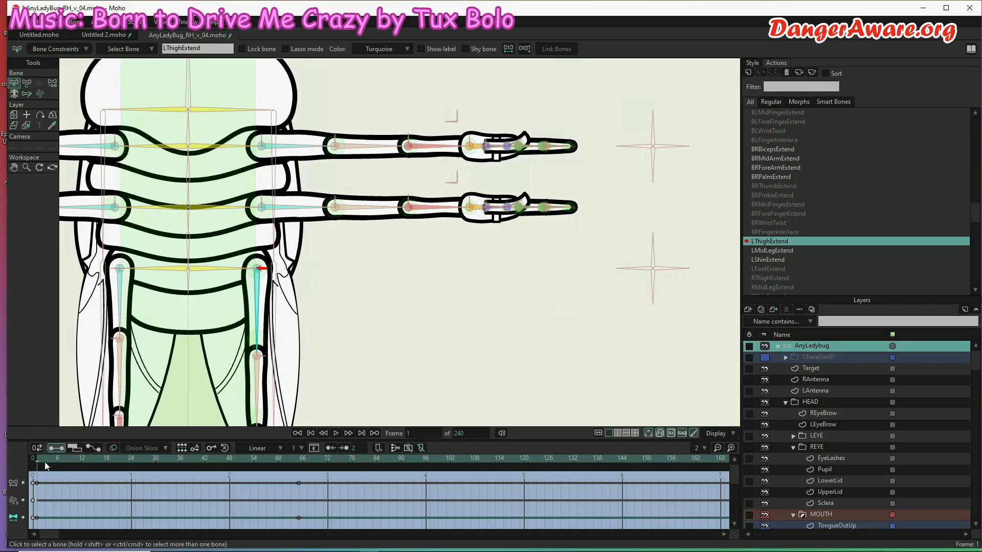
drag(44, 461, 315, 476)
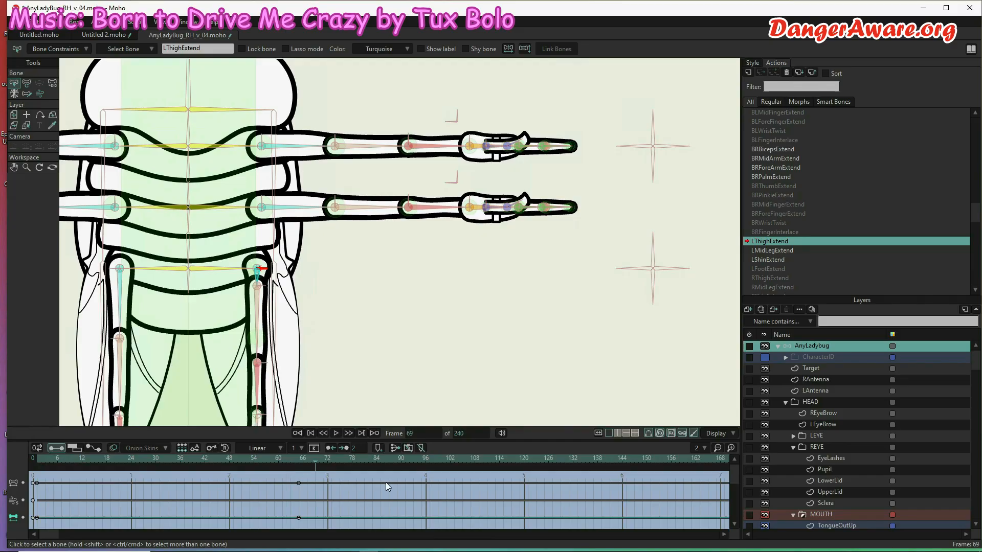
drag(385, 483, 188, 505)
scroll(605, 252, down, 3)
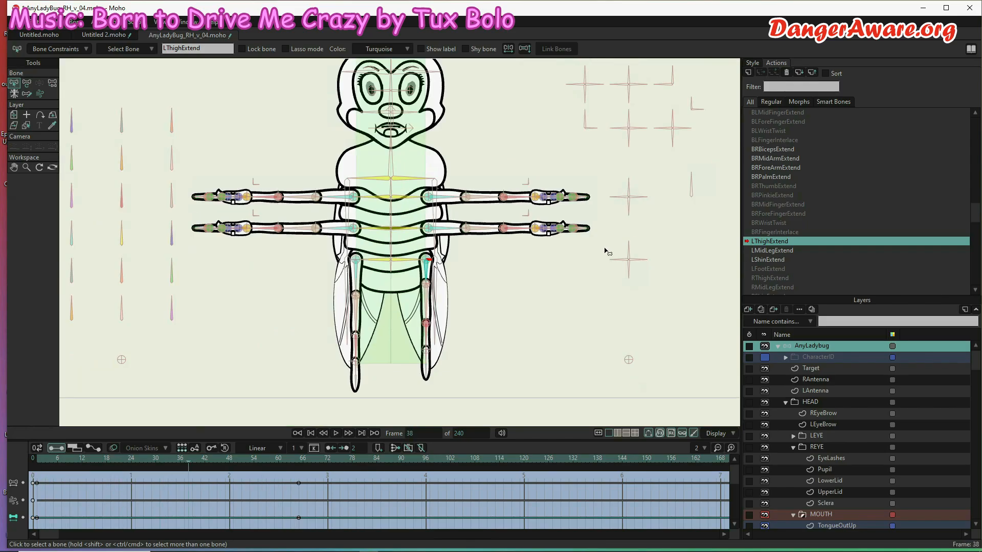
scroll(605, 251, up, 3)
Step: Select the LThigh bone and reset its scale to 100% on frame 33 of the LThighExtend action
key(t)
click(37, 481)
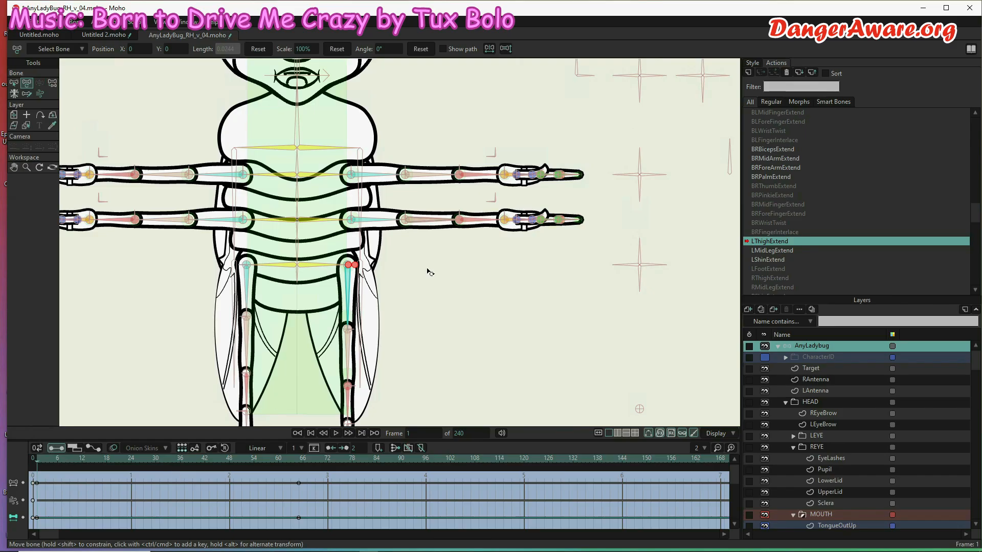
key(b)
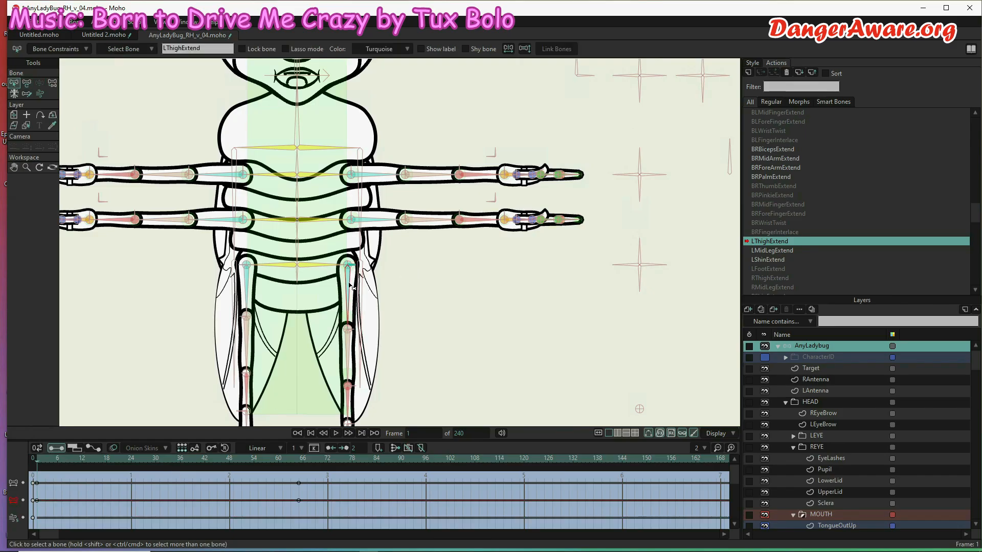
click(166, 457)
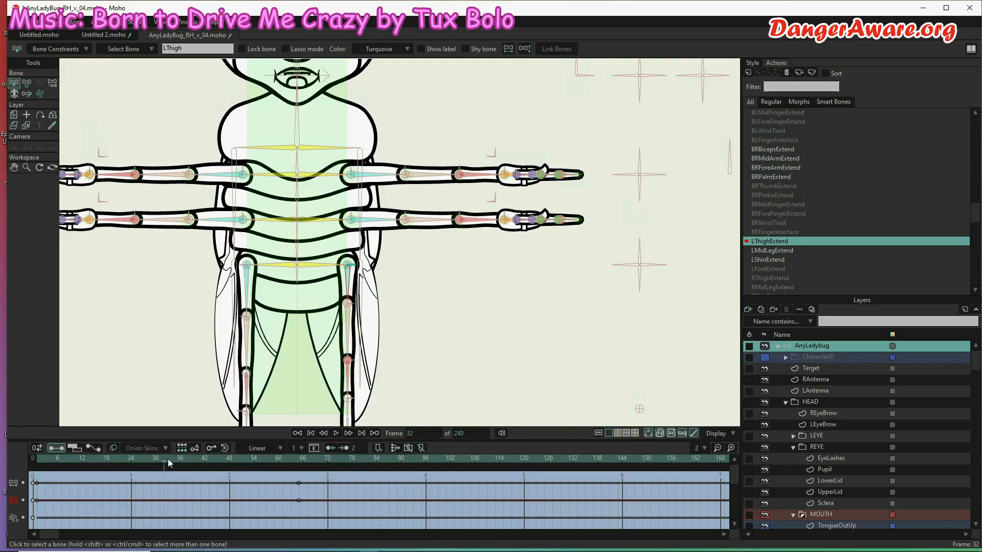
click(167, 459)
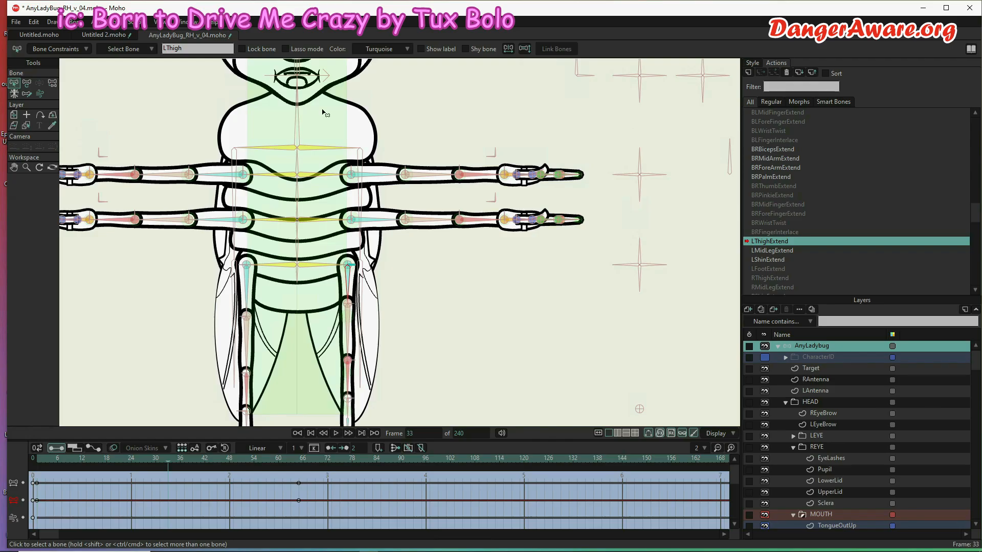
click(25, 84)
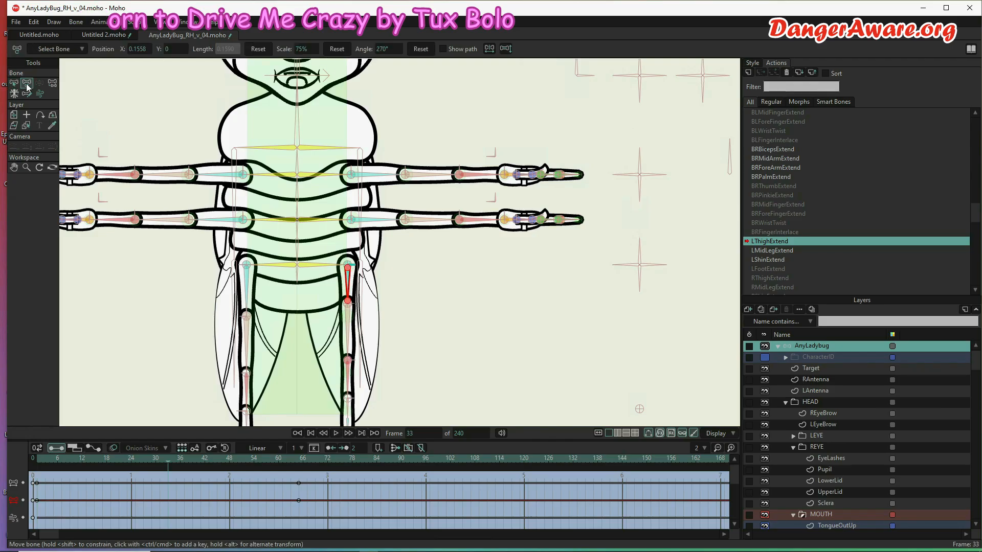
click(337, 49)
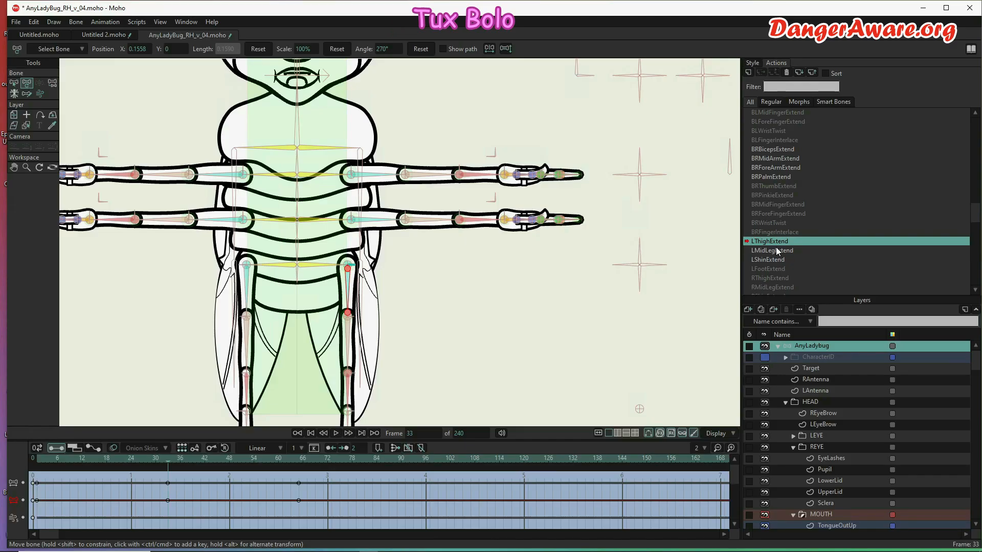
Step: Open the LMidLegExtend action and scrub through its frames to check the left mid-leg's scaling
click(776, 250)
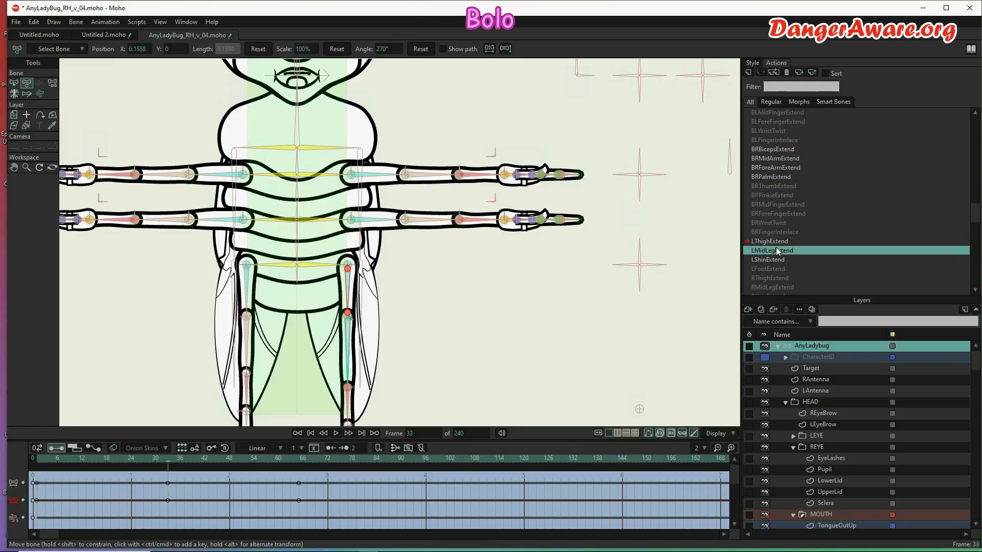
double_click(776, 250)
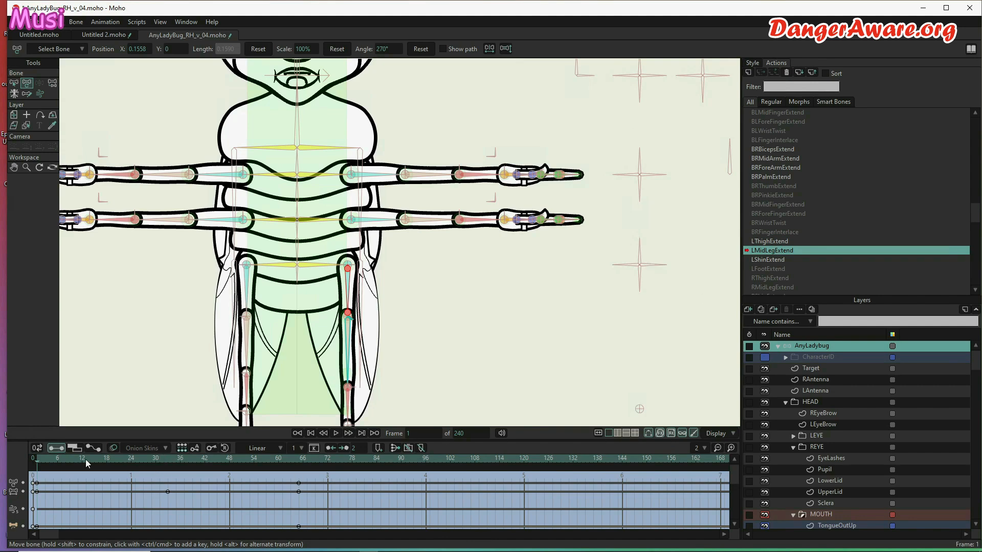
drag(62, 457, 235, 469)
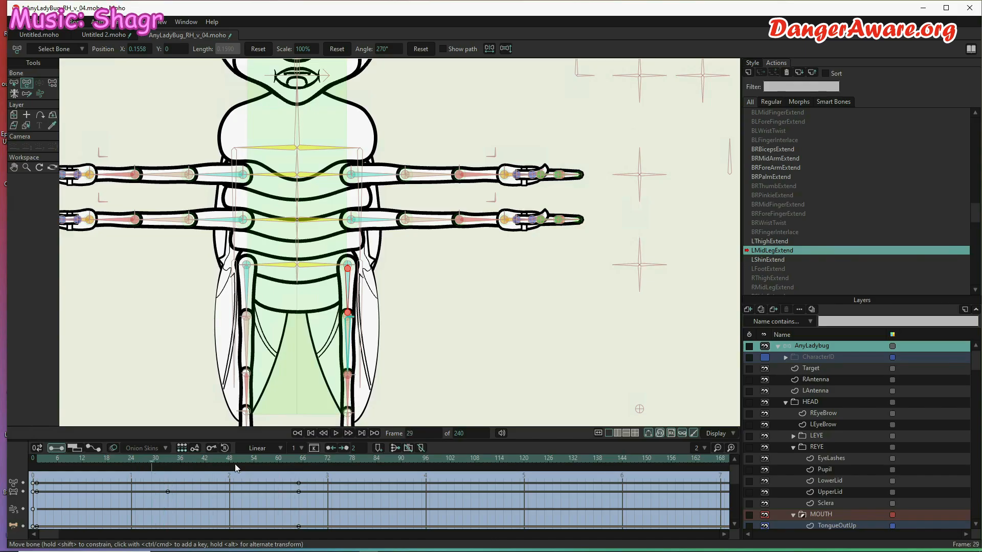
Step: Open the LShinExtend action and scrub through its frames to check the left shin's scaling
click(769, 261)
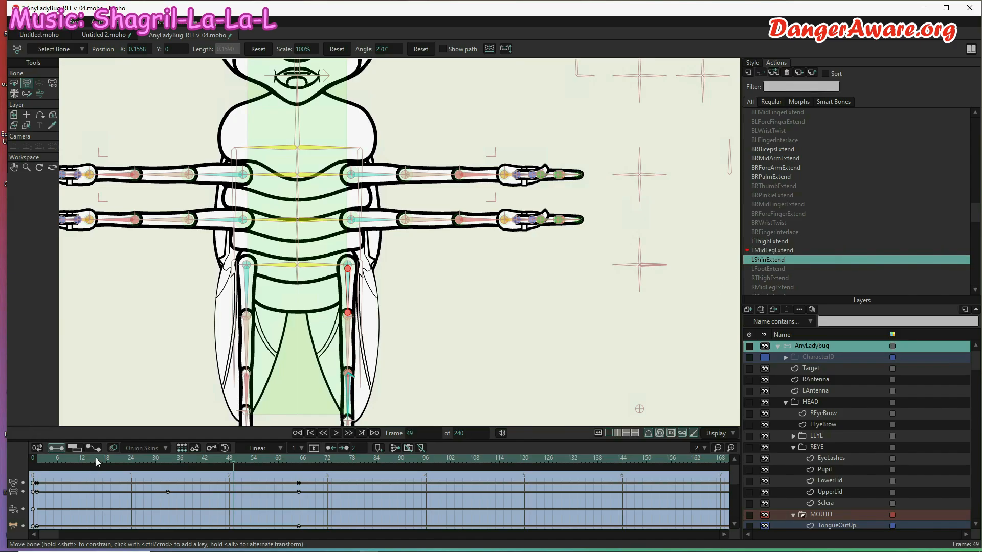
click(58, 474)
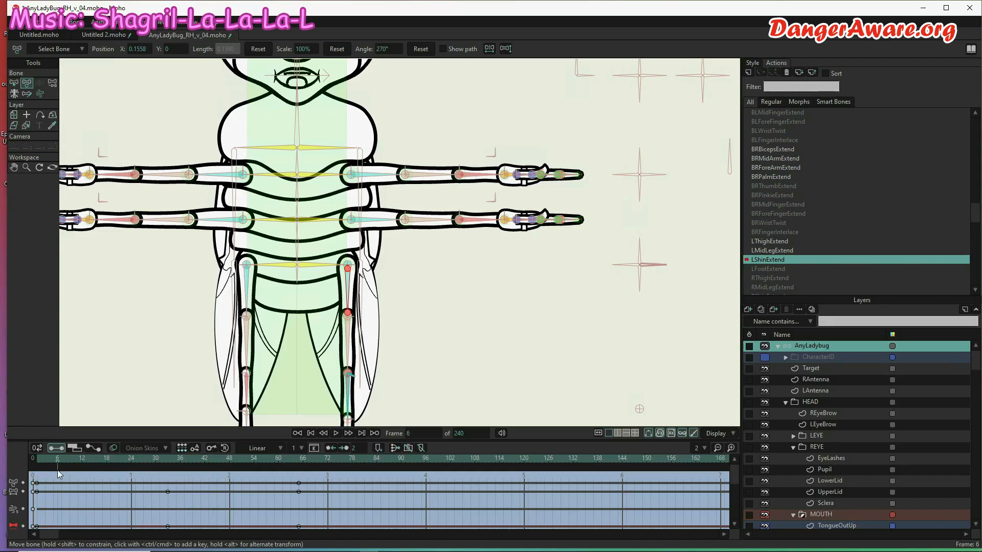
drag(58, 474, 247, 483)
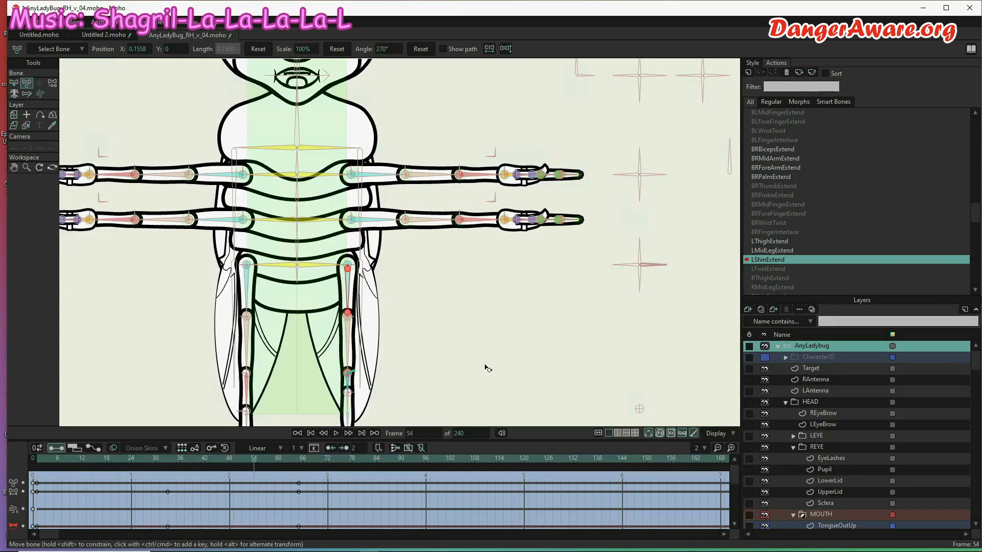
Step: In the LFootExtend action, key the ankle's control bone rotated downward to -32° at frame 1 and upward at frame 65
click(766, 268)
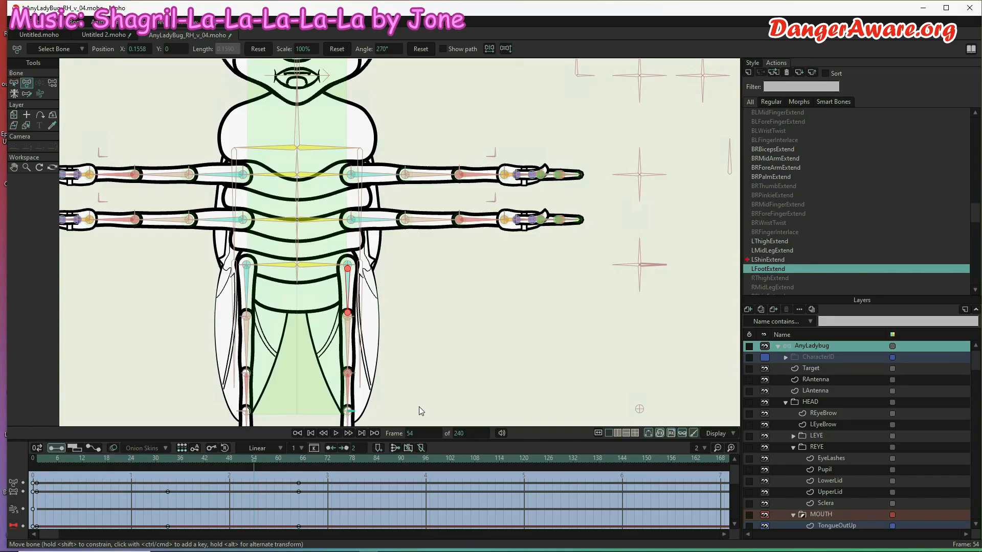
scroll(382, 418, down, 4)
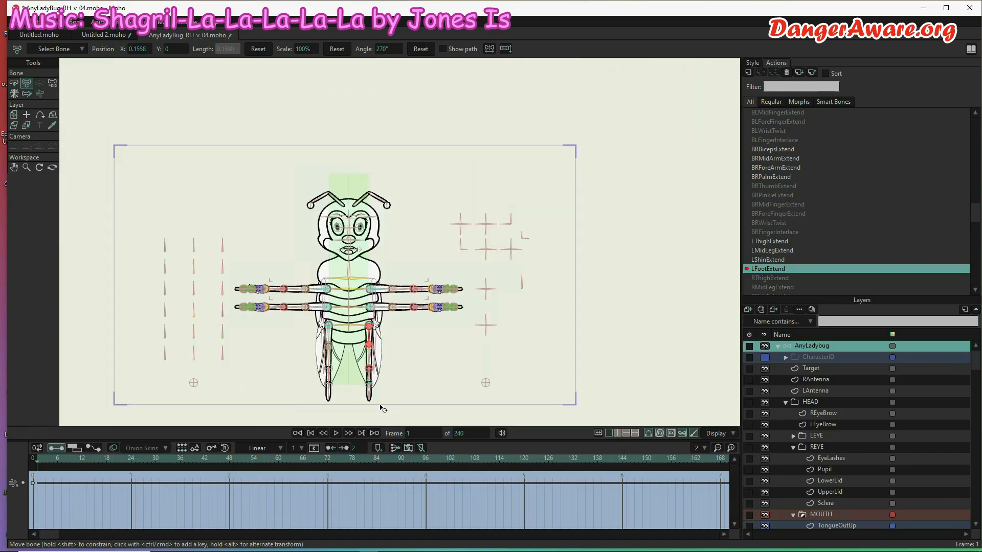
scroll(375, 402, up, 5)
scroll(373, 406, up, 4)
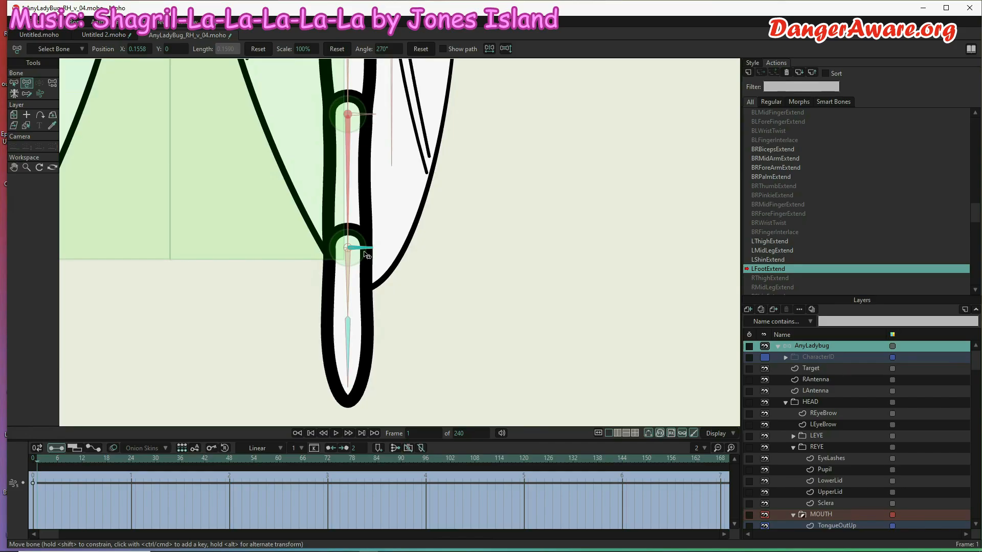
click(14, 83)
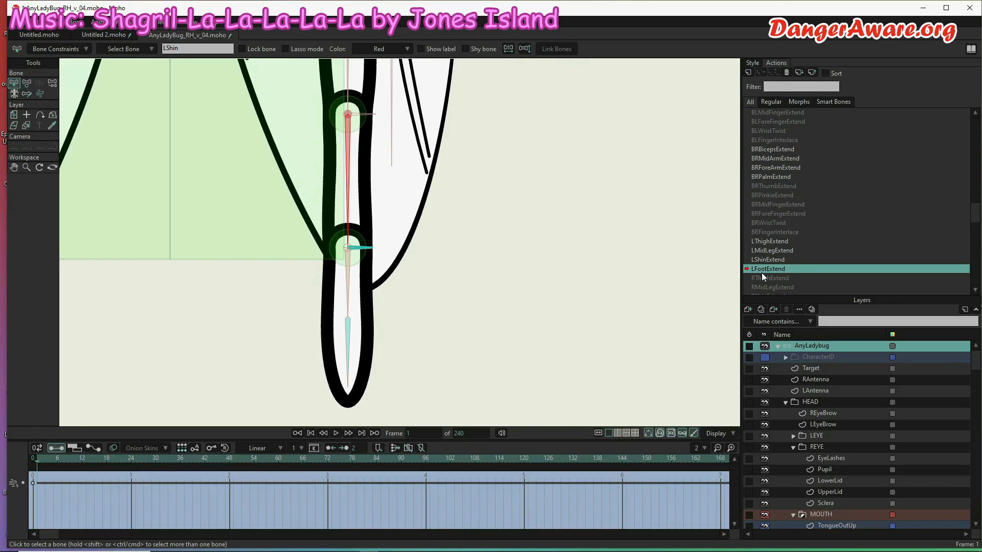
key(t)
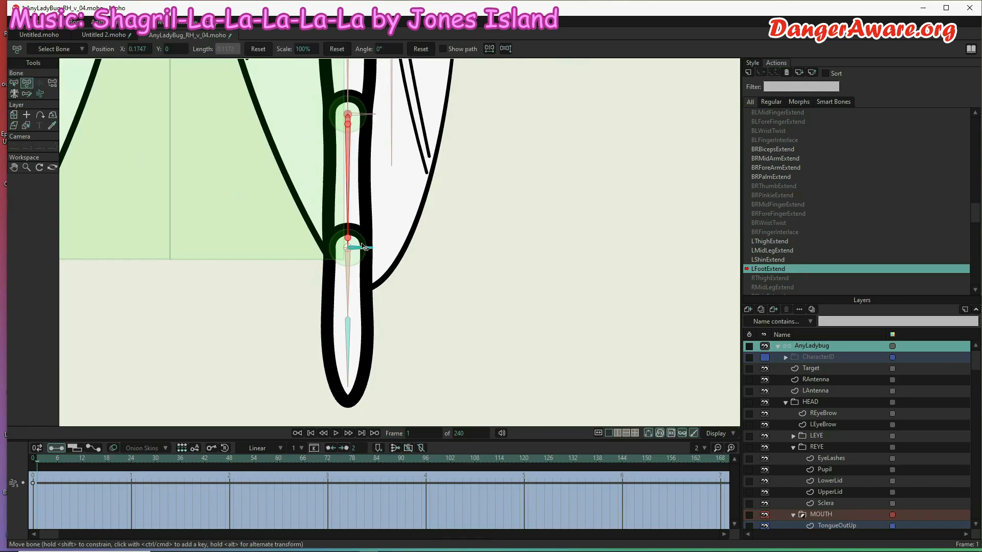
drag(364, 258, 298, 466)
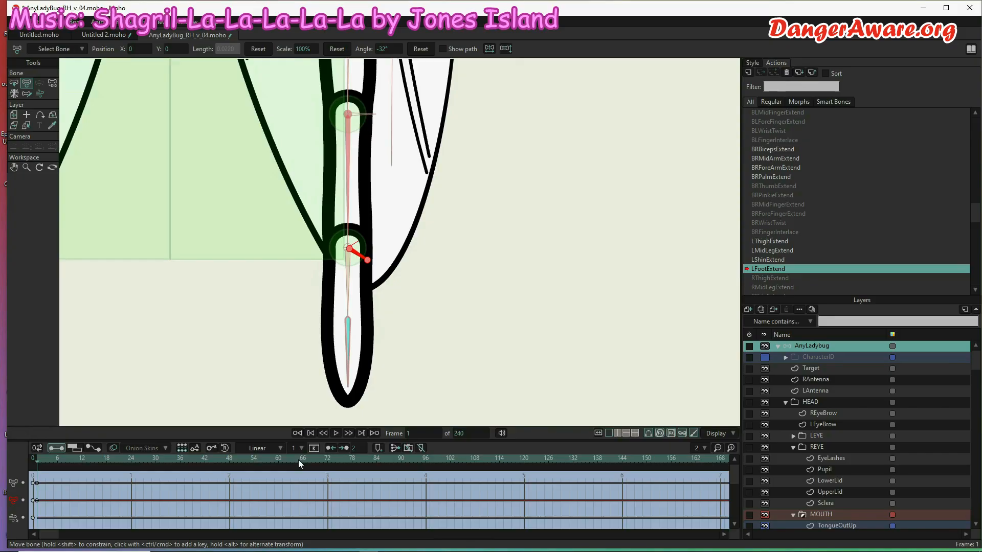
click(298, 459)
drag(365, 259, 364, 184)
Step: Select the LAnkle bone and the foot bone below it, and set their scale to 25% at frame 65
key(s)
click(278, 415)
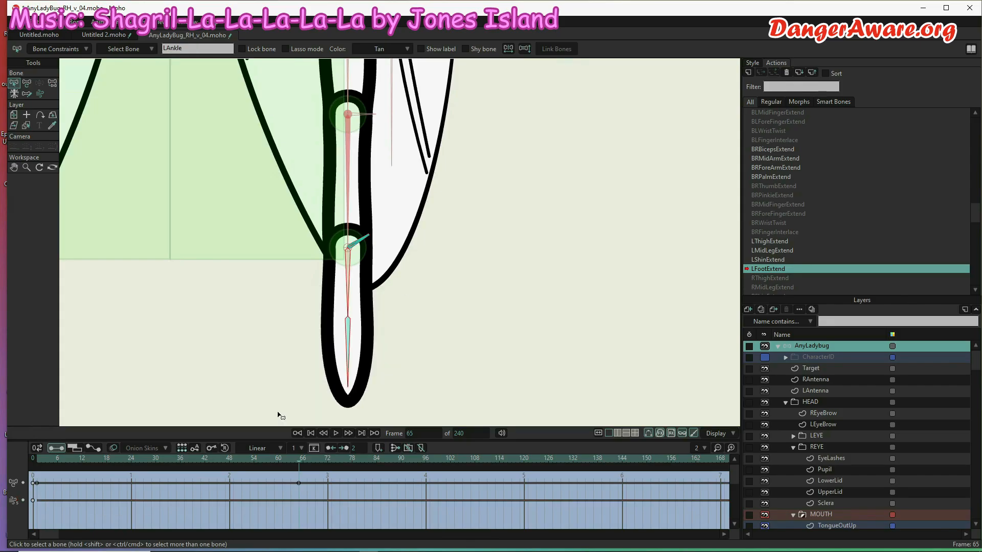
click(26, 83)
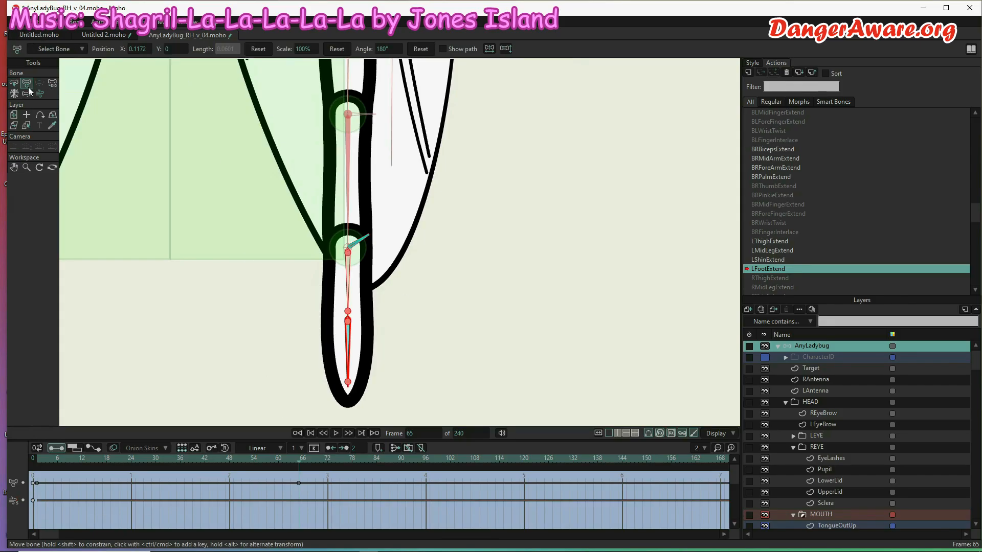
click(306, 49)
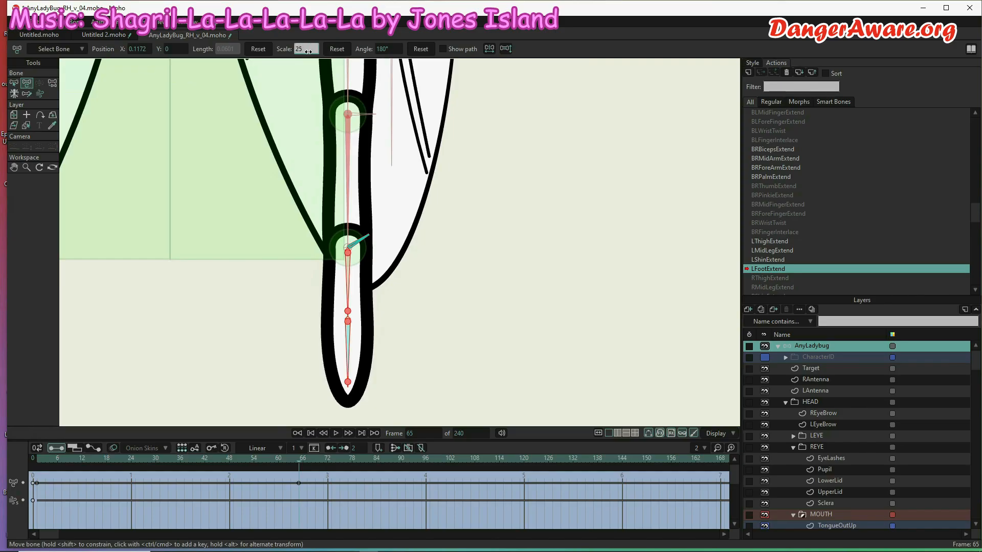
key(Return)
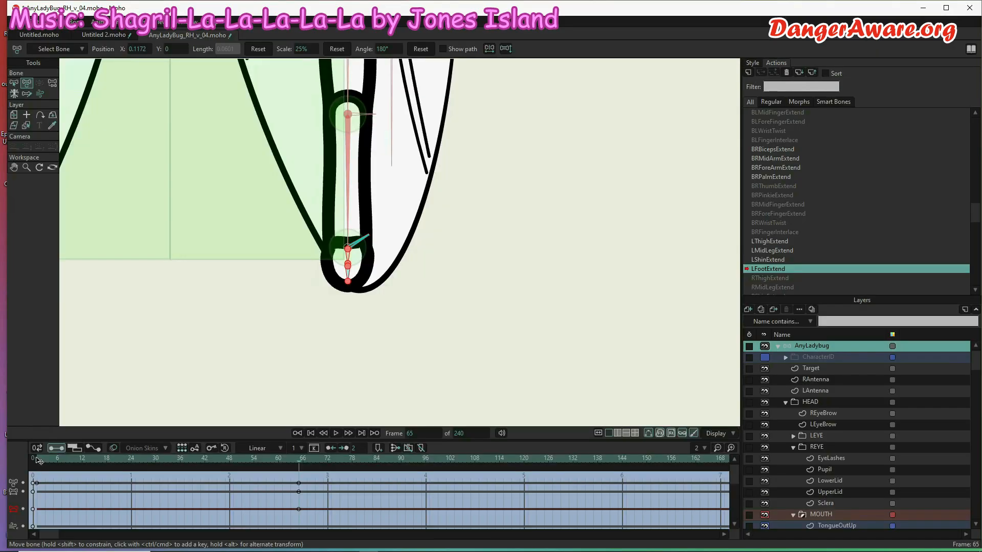
Step: Set the selected ankle and foot bones' scale to 125% at frame 1 and reset it to 100% at frame 33
click(36, 459)
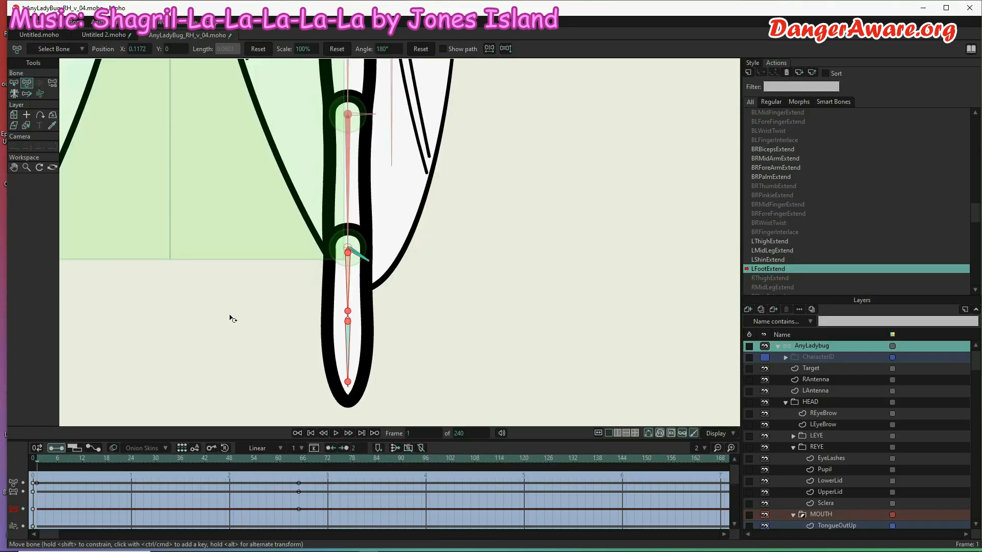
click(301, 49)
key(Return)
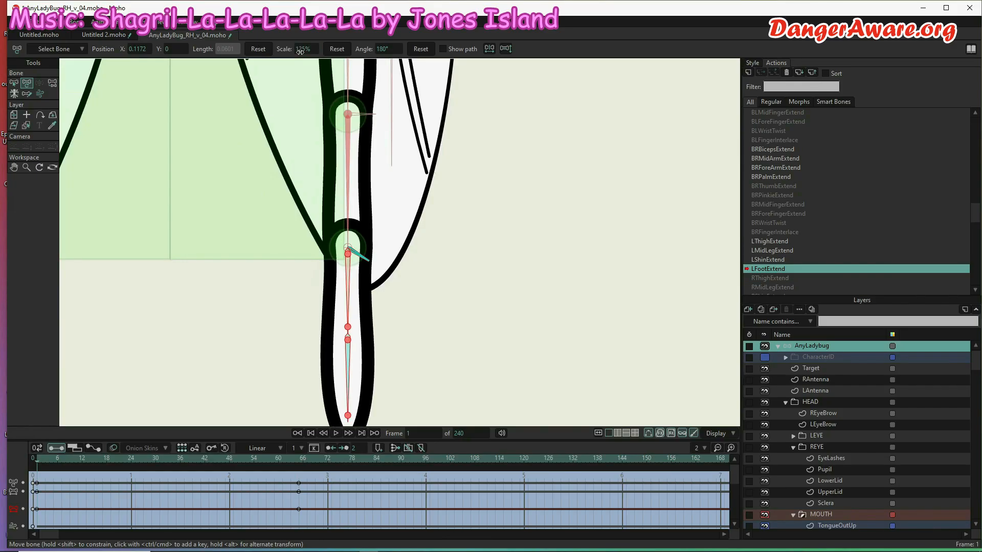
click(171, 462)
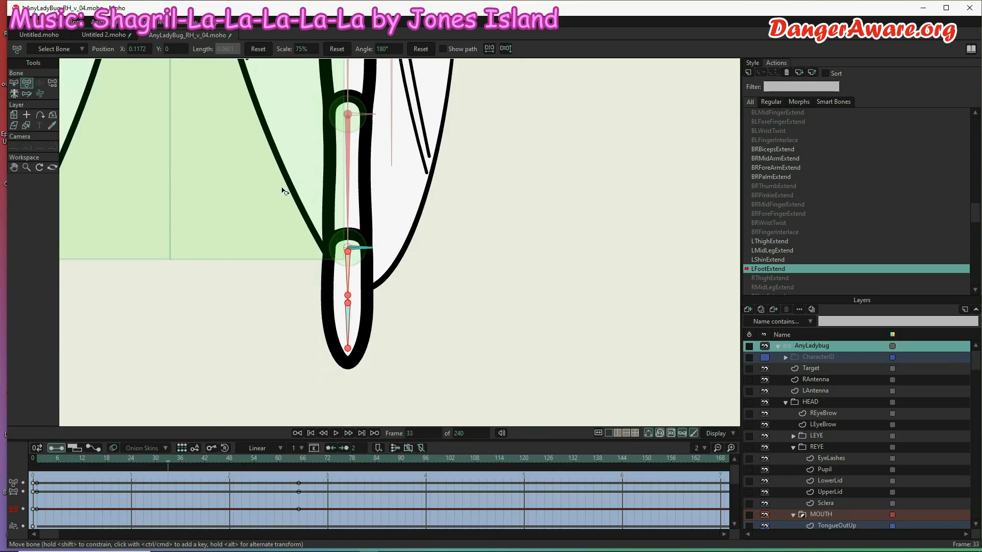
click(343, 49)
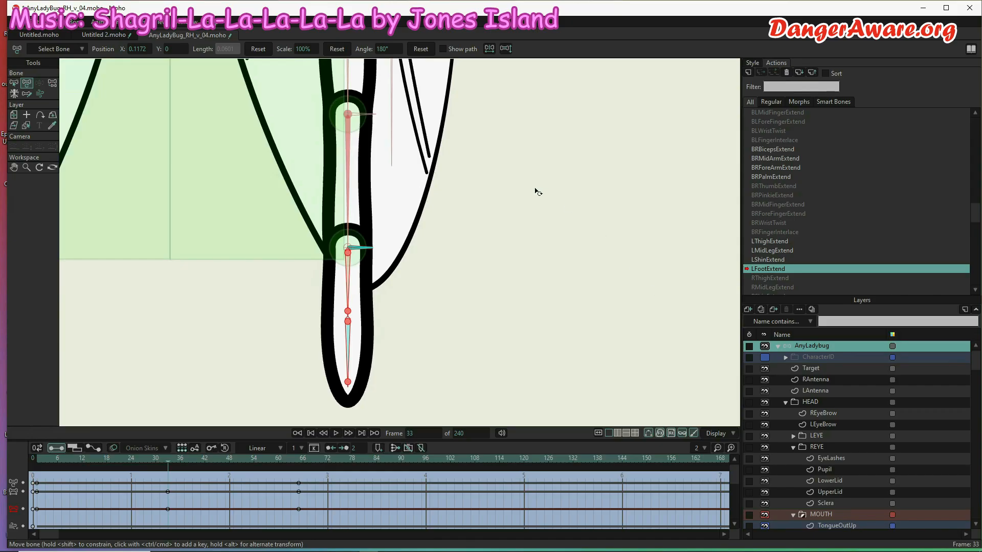
Step: Return from the LFootExtend action to the Mainline
scroll(538, 192, down, 6)
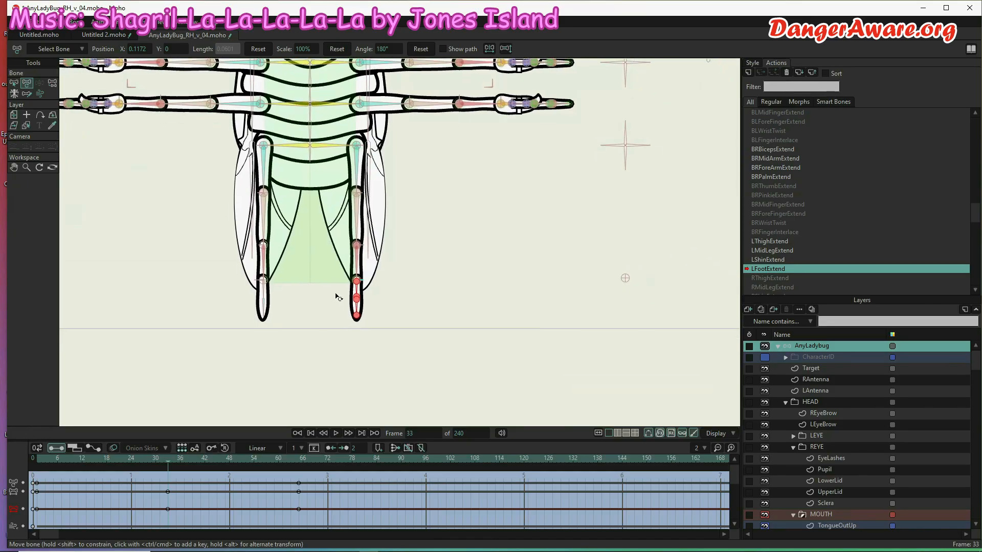
drag(336, 294, 328, 293)
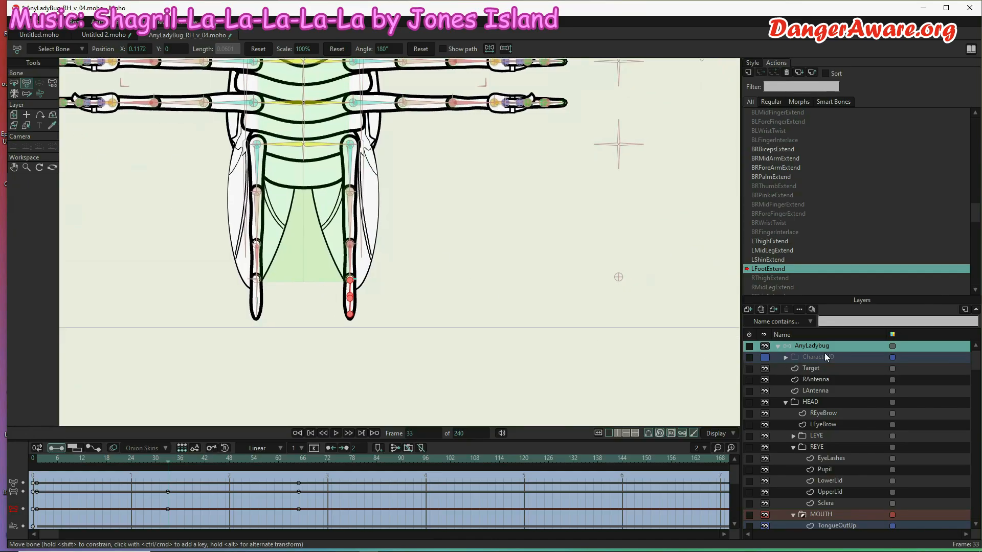
click(788, 214)
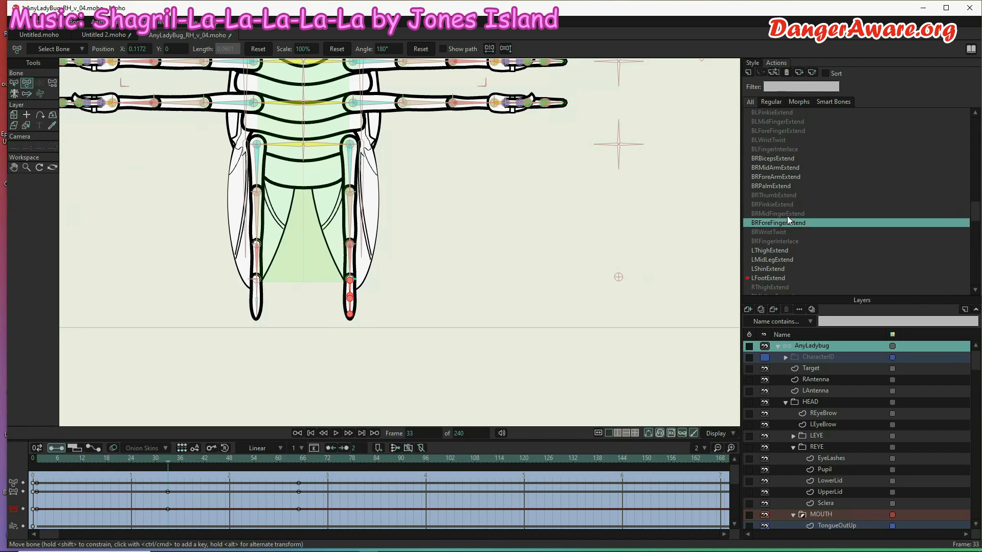
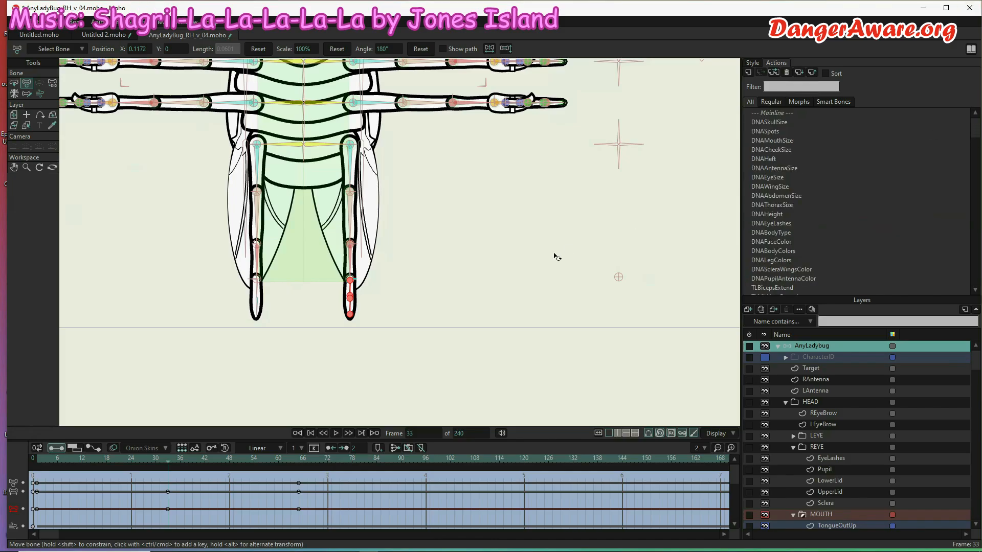
scroll(539, 264, down, 4)
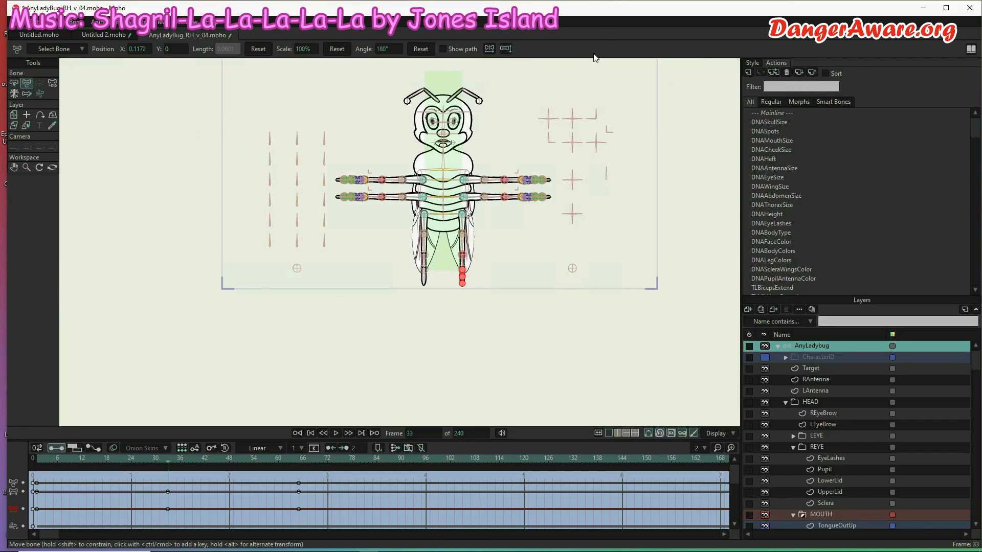
scroll(582, 87, up, 4)
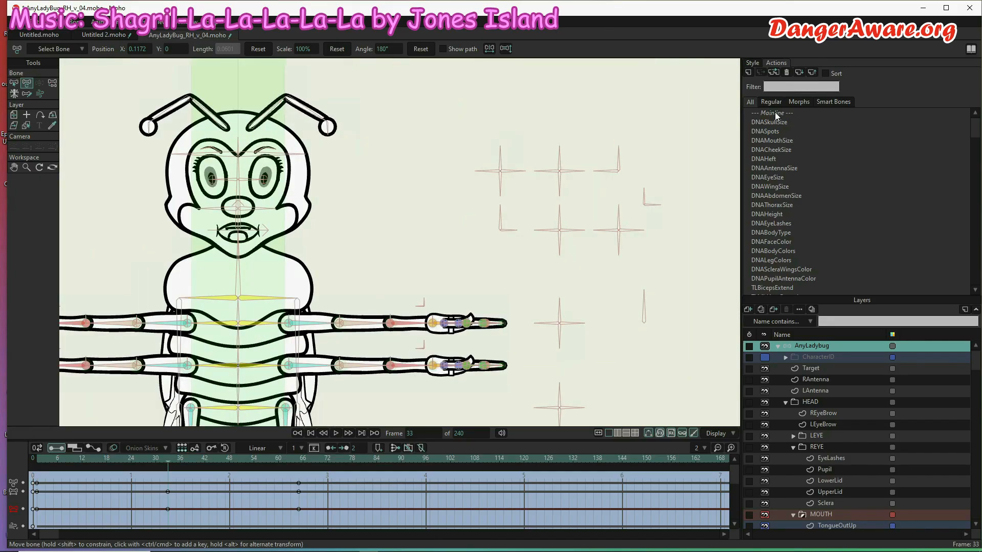
double_click(774, 112)
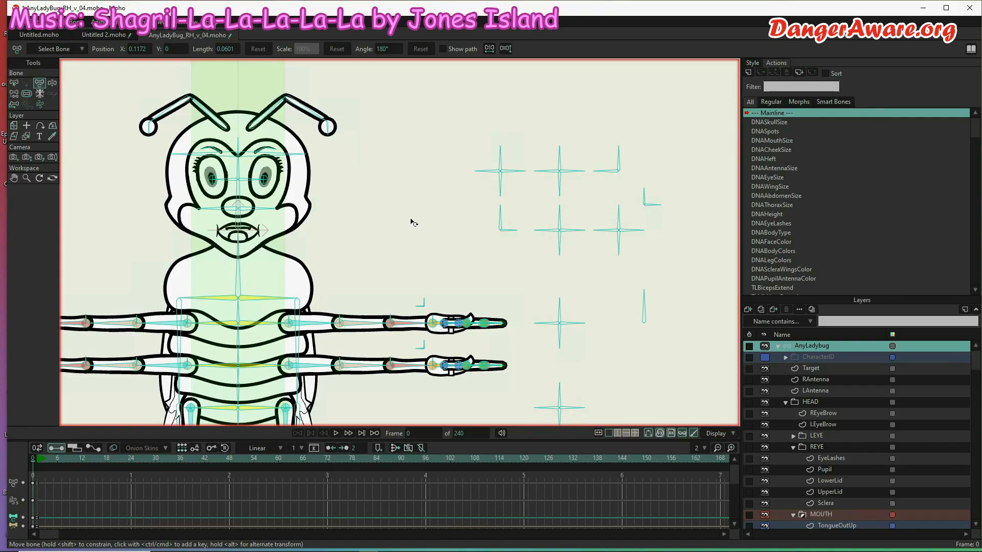
scroll(420, 156, down, 4)
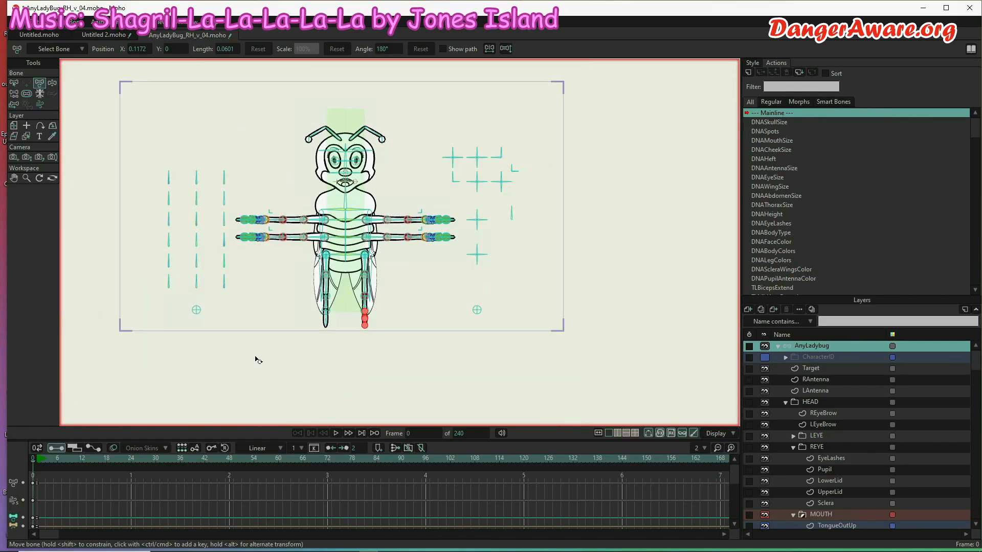
Step: Test the left leg's foot, shin, mid-leg and thigh extend control bones by rotating them with the Manipulate Bones tool
click(51, 85)
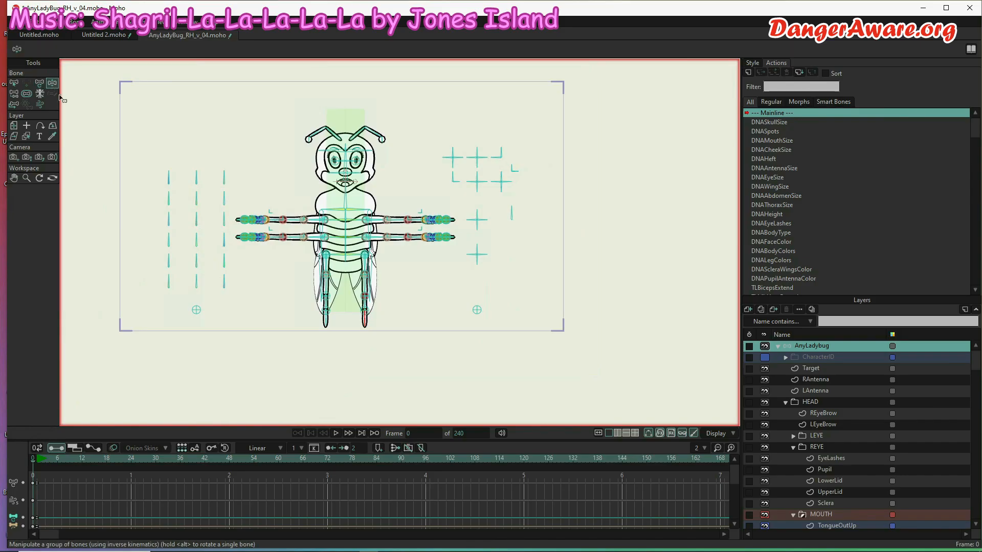
scroll(407, 329, up, 5)
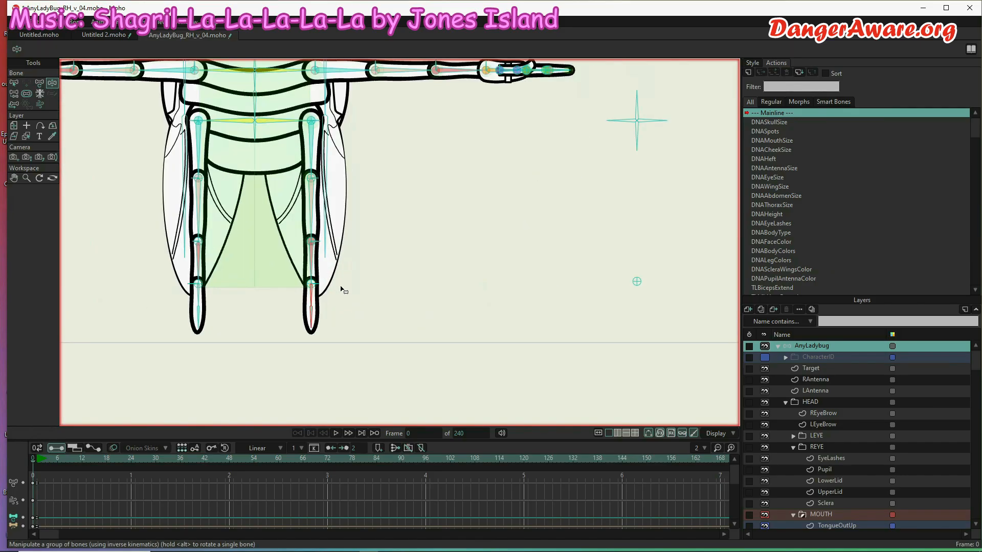
drag(319, 285, 318, 338)
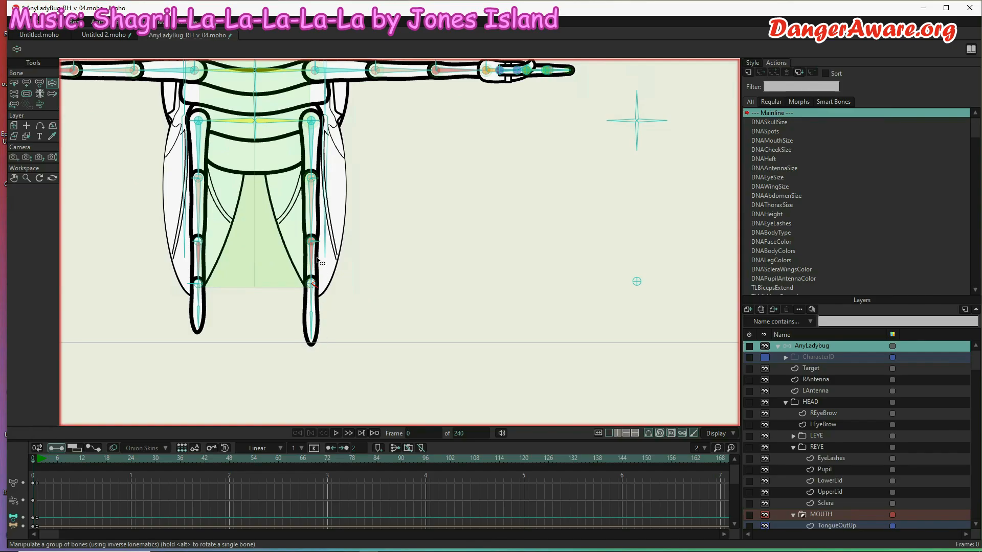
mouse_move(320, 243)
mouse_down()
mouse_move(320, 269)
mouse_move(324, 227)
mouse_up()
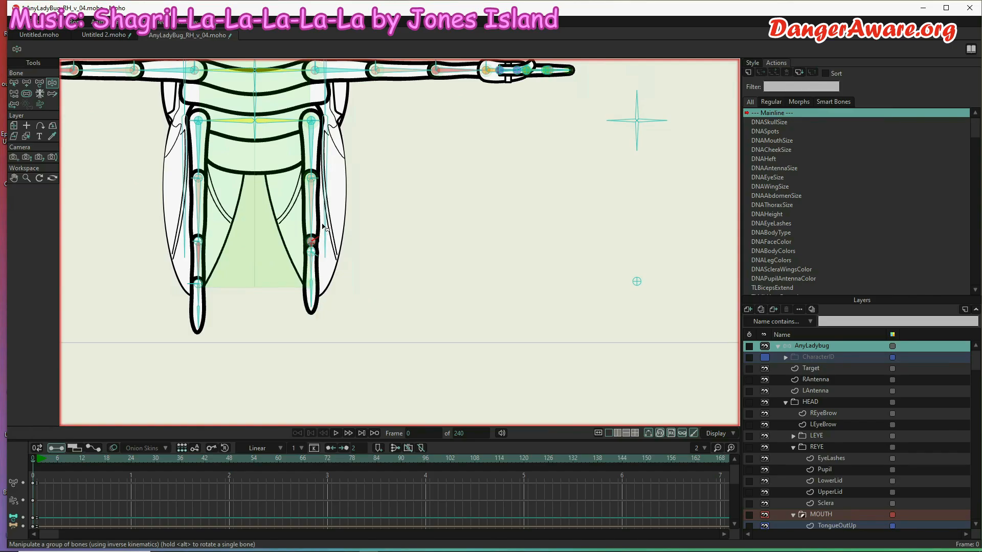
click(323, 174)
drag(319, 176, 315, 168)
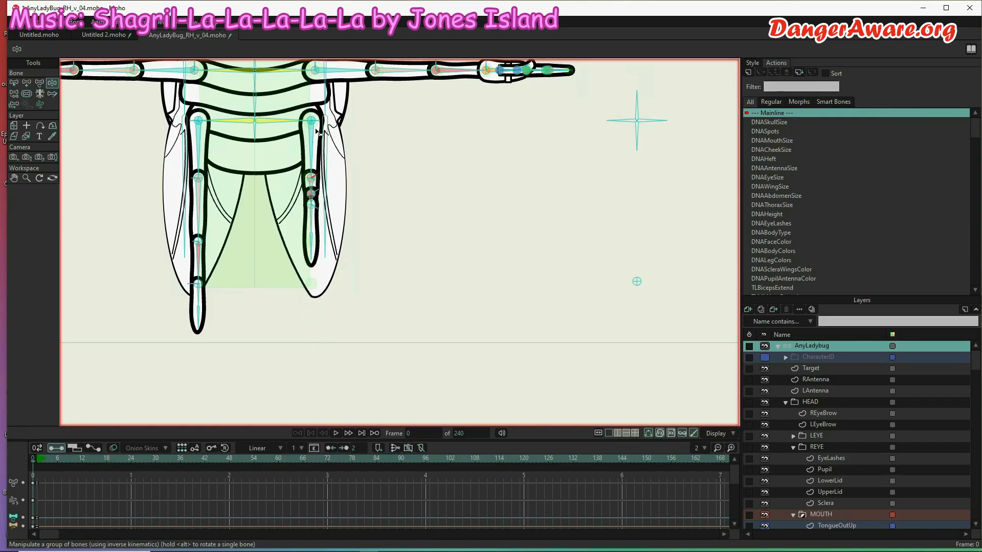
click(320, 150)
Step: Find the LThighExtend action in the actions list and open it
scroll(839, 230, down, 5)
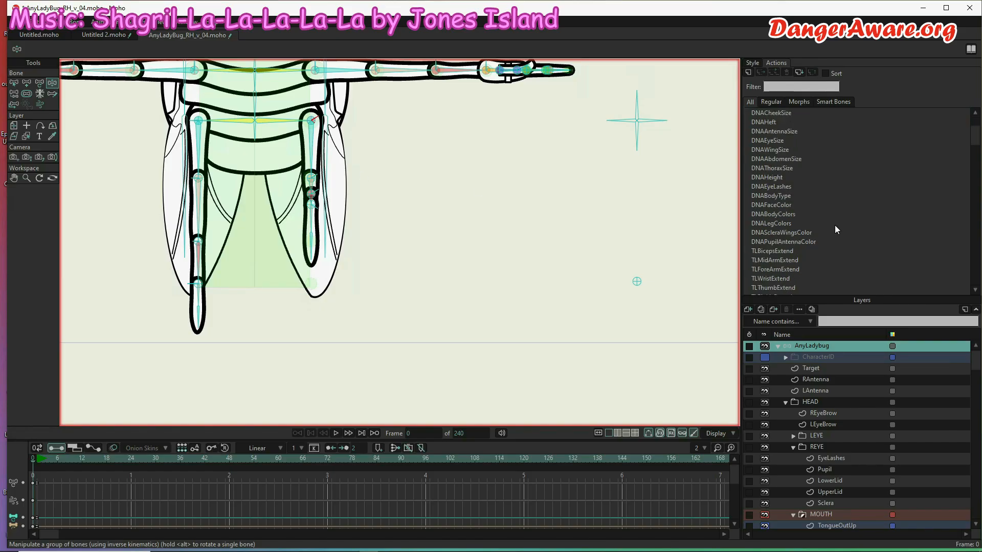
scroll(839, 227, down, 6)
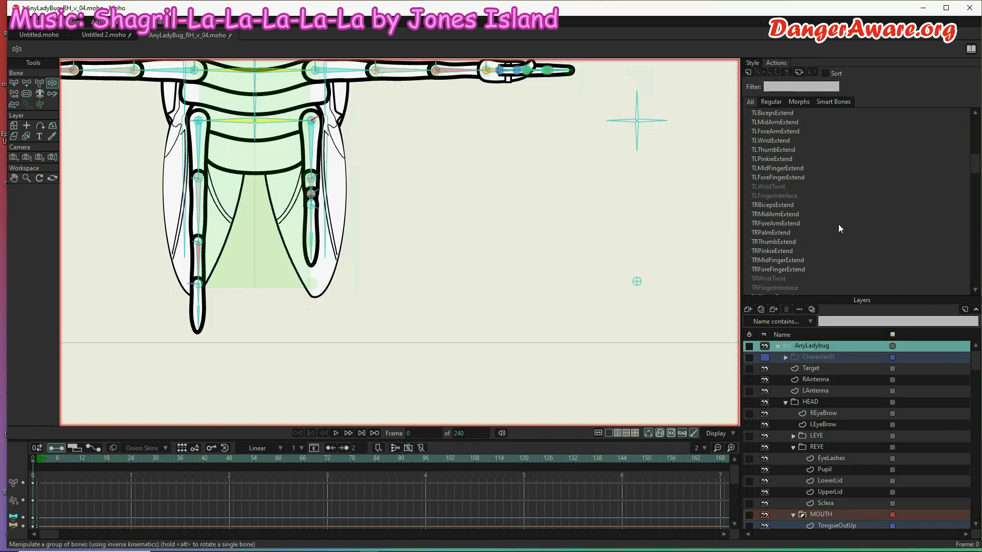
scroll(839, 227, down, 2)
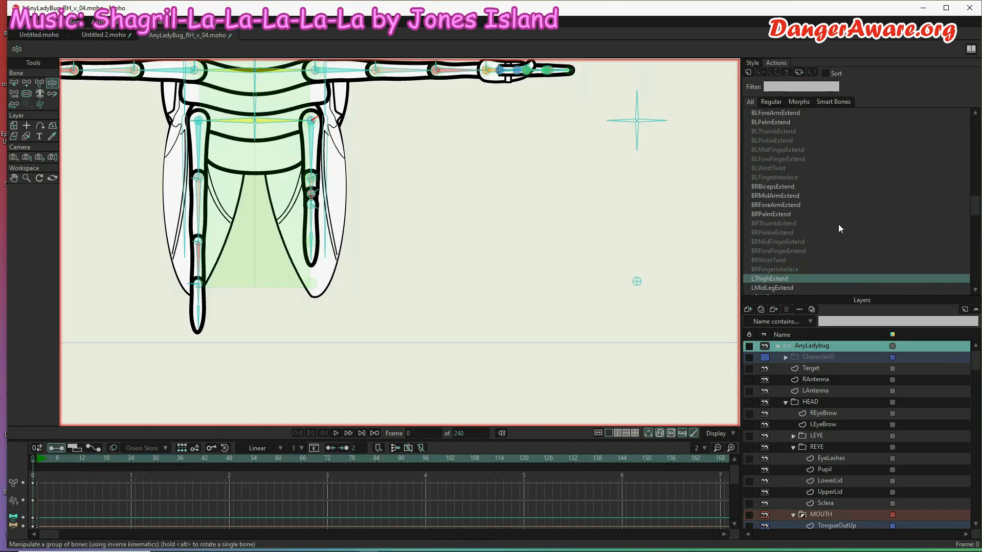
scroll(839, 228, down, 1)
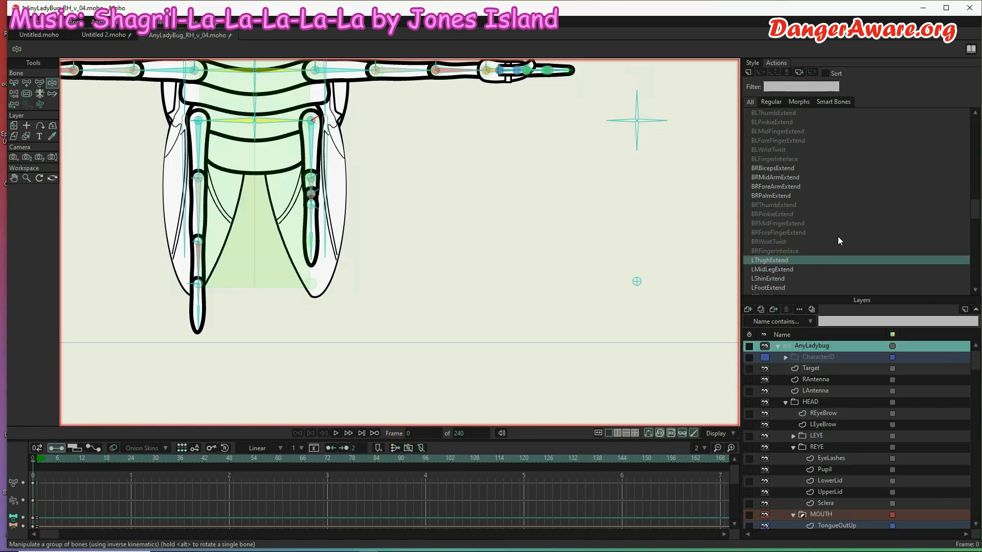
double_click(799, 260)
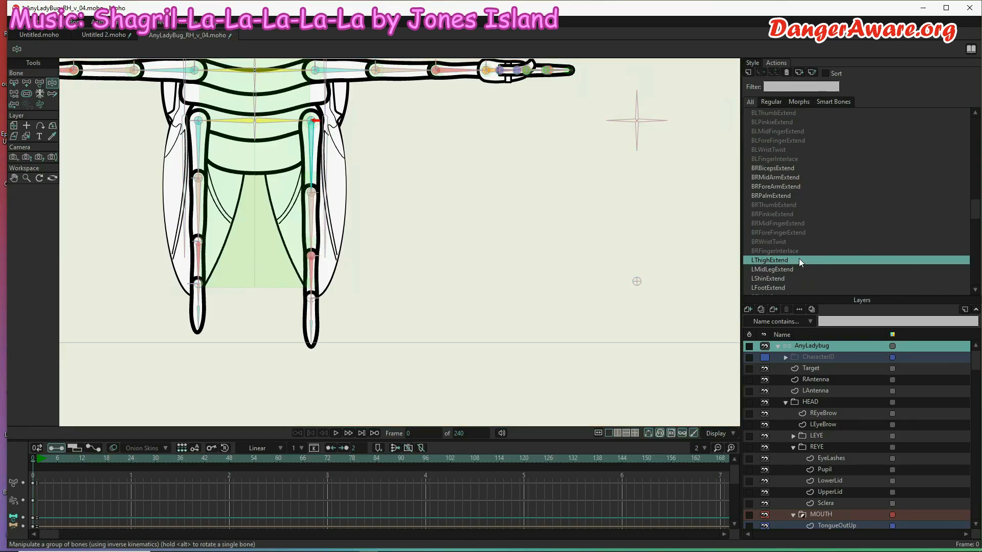
Step: Open the LThighExtend action and rotate the left thigh's control bone to -32° at frame 1
double_click(799, 259)
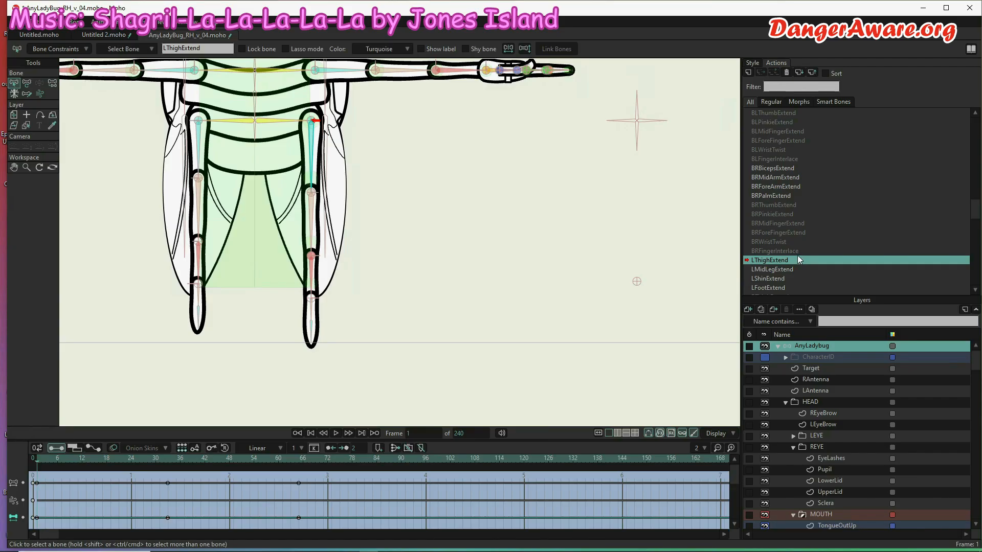
click(29, 84)
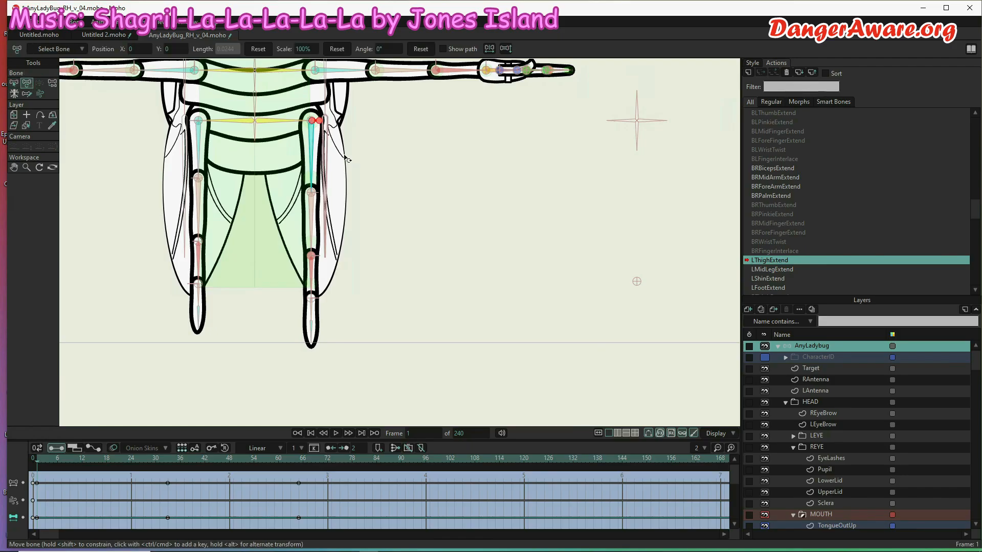
scroll(317, 124, up, 5)
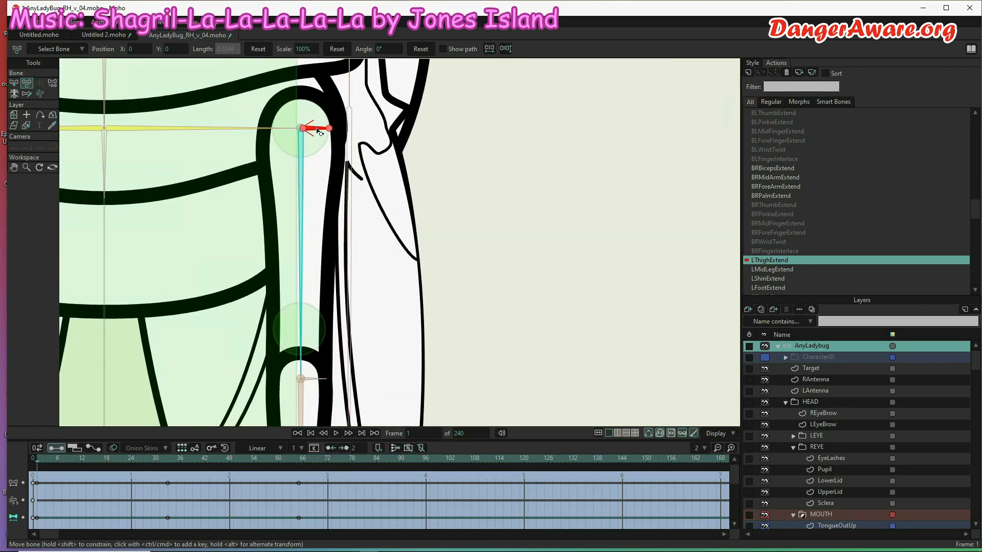
drag(317, 133, 314, 161)
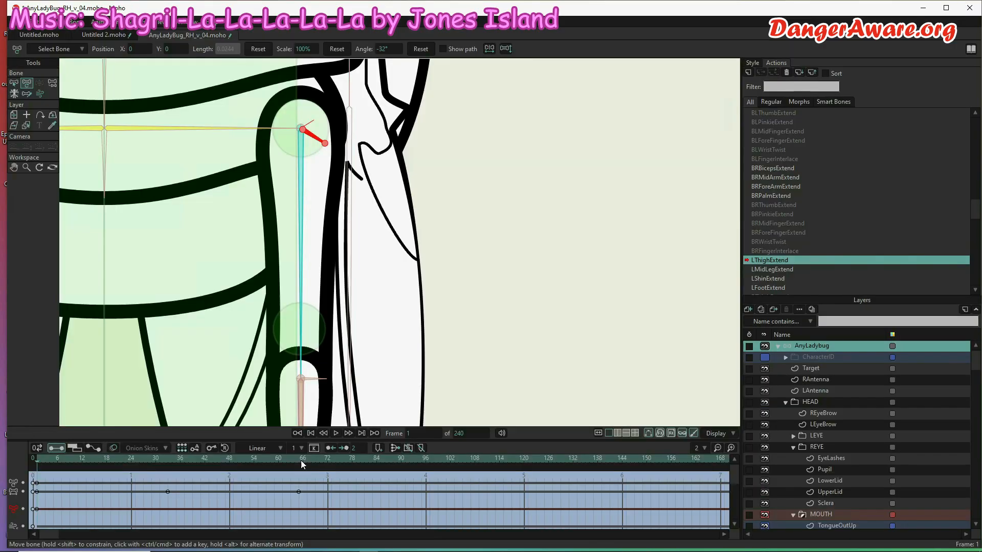
Step: Rotate the left thigh's control bone upward at frame 65 of the LThighExtend action and scrub through the motion
click(301, 461)
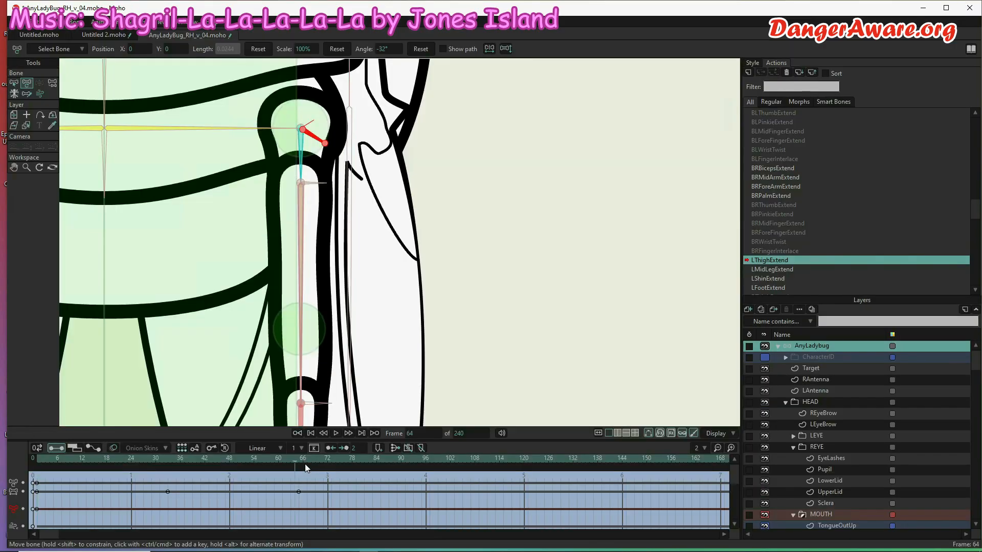
click(299, 462)
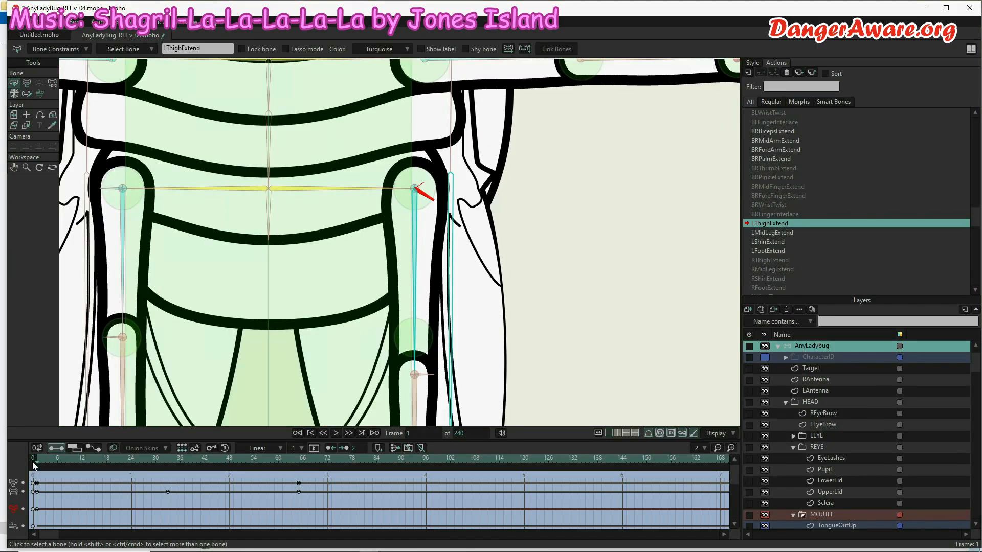
drag(135, 459, 299, 464)
click(27, 83)
drag(429, 196, 424, 149)
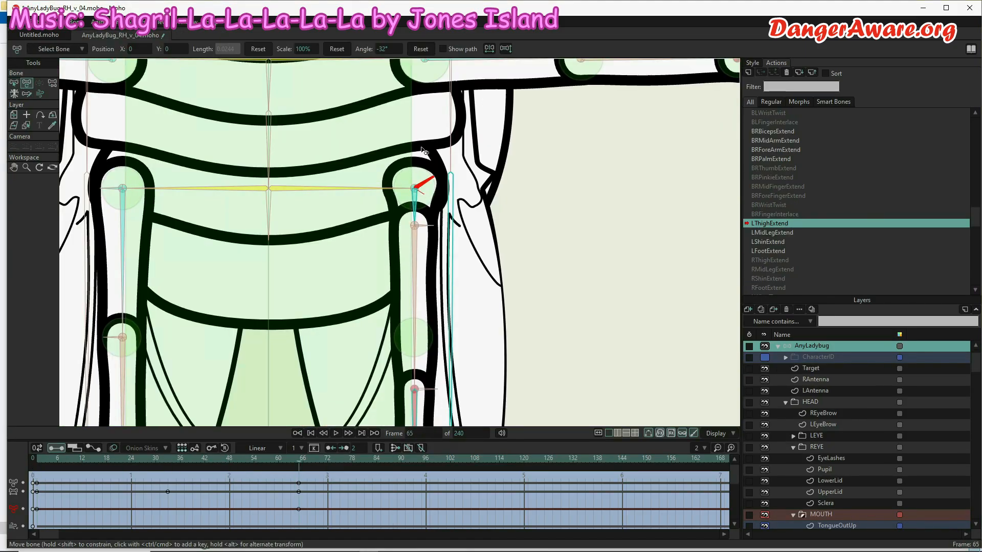
drag(299, 460, 99, 455)
Step: Key the control bones' rotation in the LMidLegExtend, LShinExtend and LFootExtend actions
double_click(763, 233)
drag(429, 307, 423, 183)
drag(193, 462, 94, 459)
click(778, 242)
double_click(778, 242)
scroll(548, 208, down, 2)
double_click(778, 251)
drag(439, 404, 373, 333)
Step: Inspect the left ankle joint and the left leg's Foot layer points in the LFootExtend action
scroll(373, 333, up, 7)
key(b)
click(440, 272)
scroll(834, 463, down, 20)
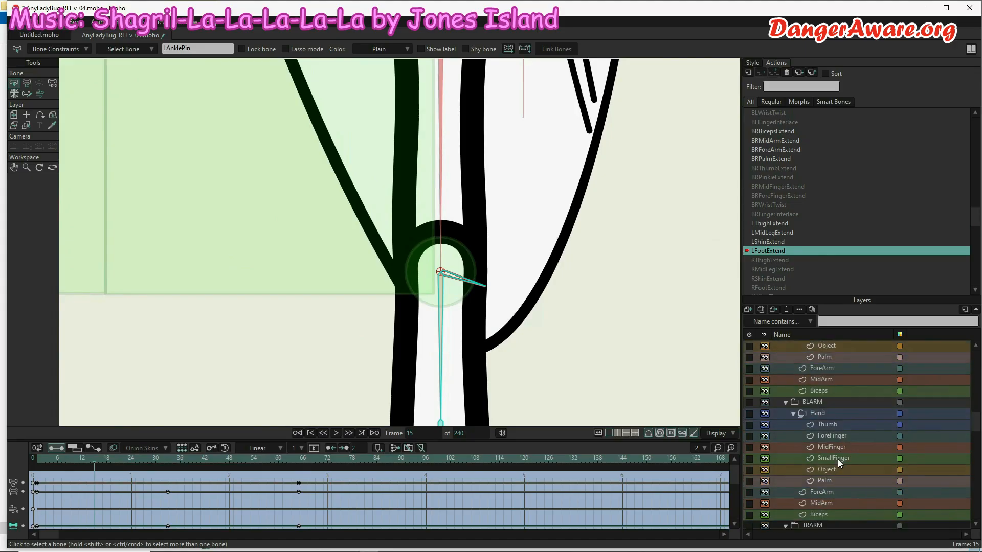
scroll(838, 446, up, 1)
scroll(839, 441, down, 3)
click(816, 425)
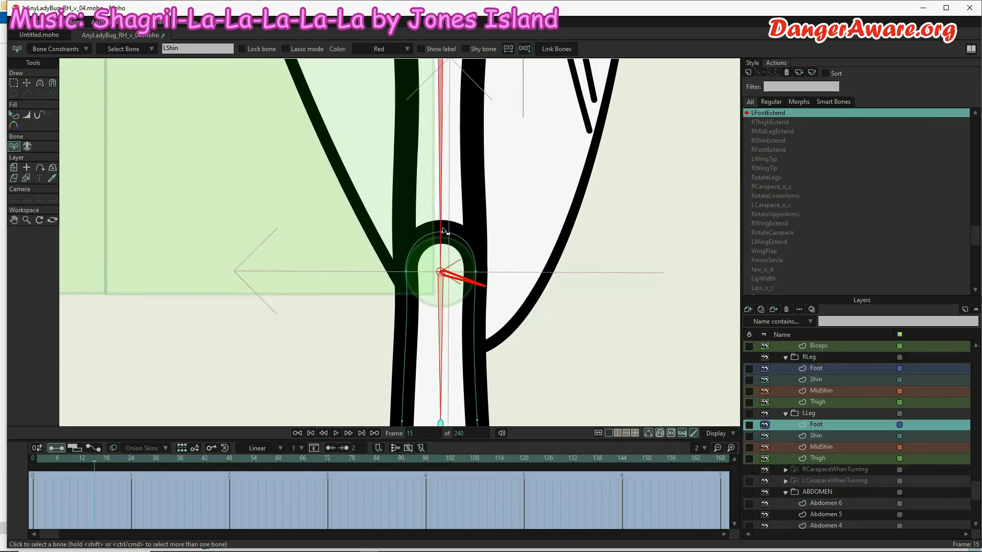
drag(101, 474, 83, 538)
key(Delete)
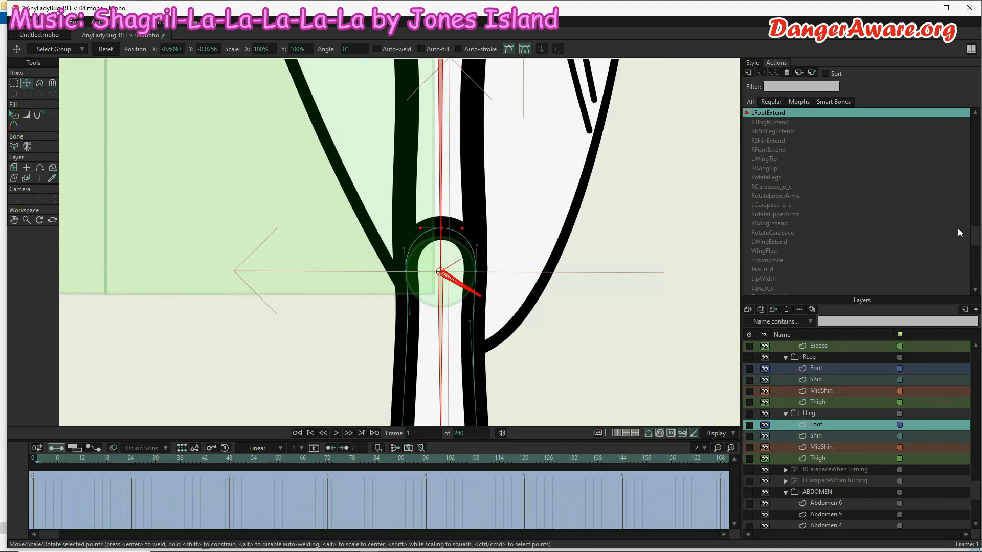
Step: Reshape the rounded upper end of the left foot at frame 0 of the Mainline by adjusting its ankle points and curve handles
scroll(958, 228, up, 10)
click(809, 113)
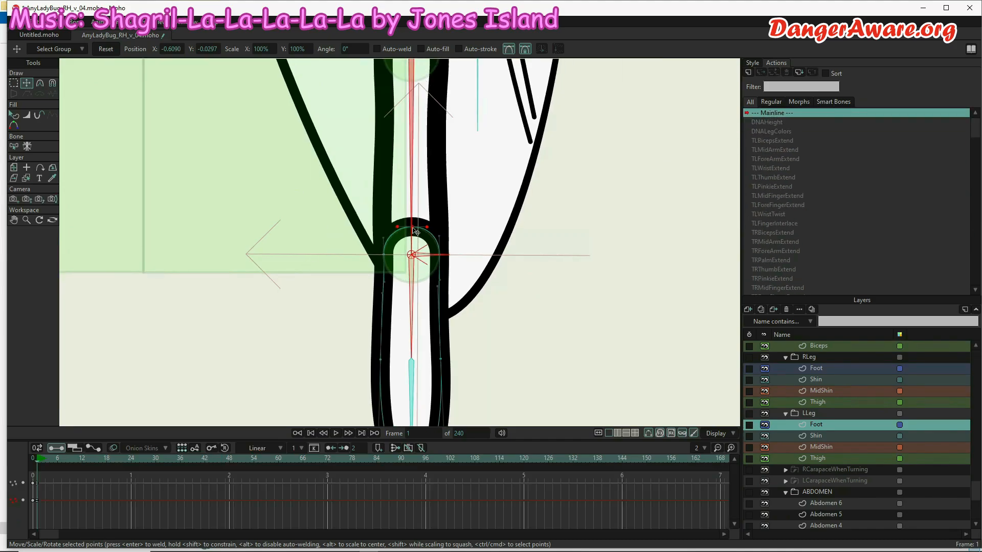
key(ctrl+Left)
scroll(409, 235, up, 2)
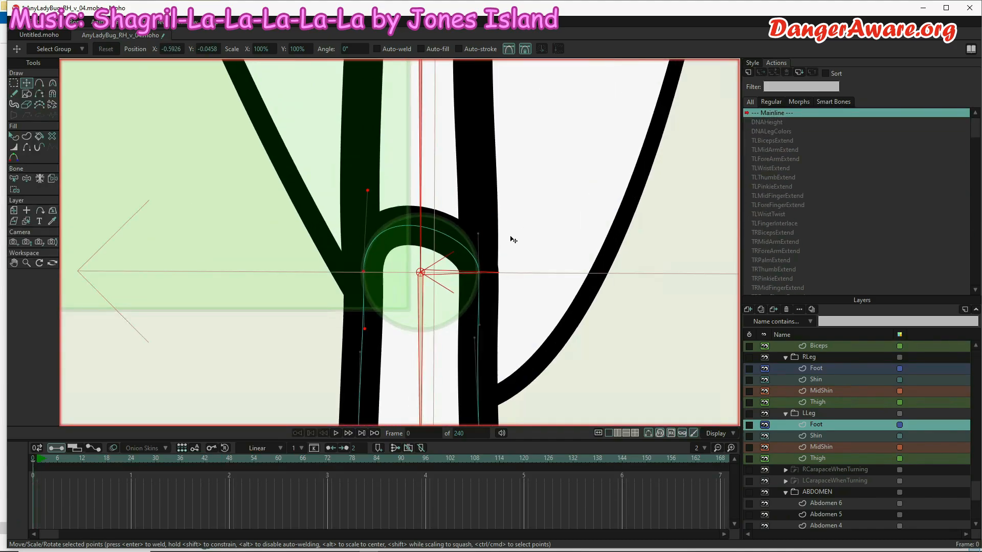
click(479, 272)
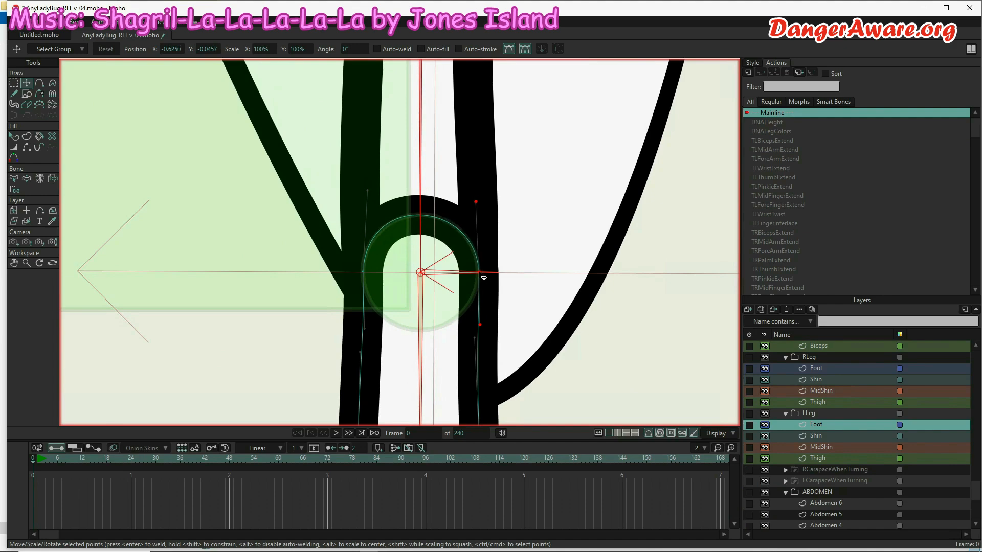
drag(480, 273, 478, 273)
drag(476, 202, 480, 201)
drag(367, 189, 375, 188)
Step: Bind the left foot's ankle points to the bone at the ankle joint with the Bind Points tool
key(b)
click(439, 276)
key(i)
click(191, 49)
scroll(405, 213, down, 3)
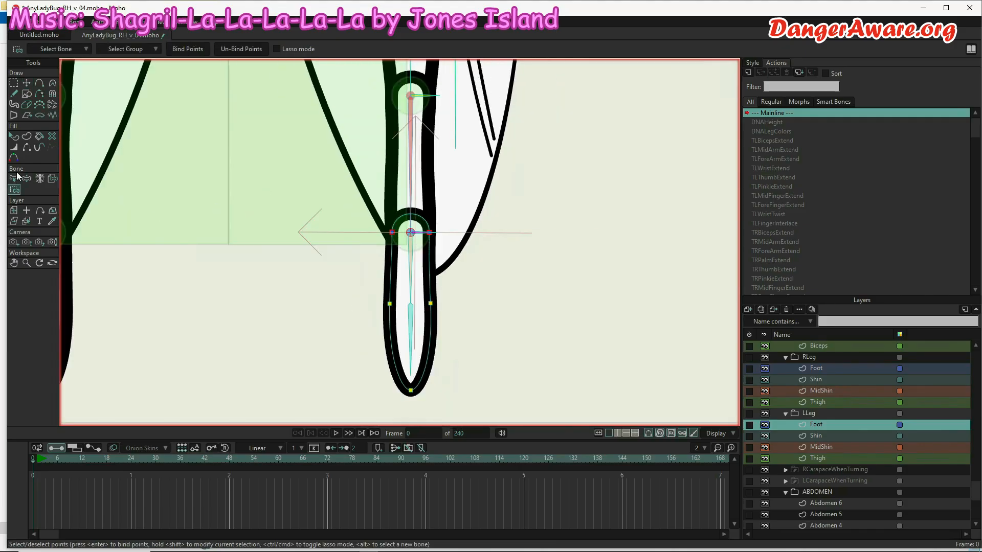
Step: Test the left leg's extend bones on the AnyLadybug layer by rotating them with the Manipulate Bones tool
click(38, 461)
scroll(820, 402, up, 10)
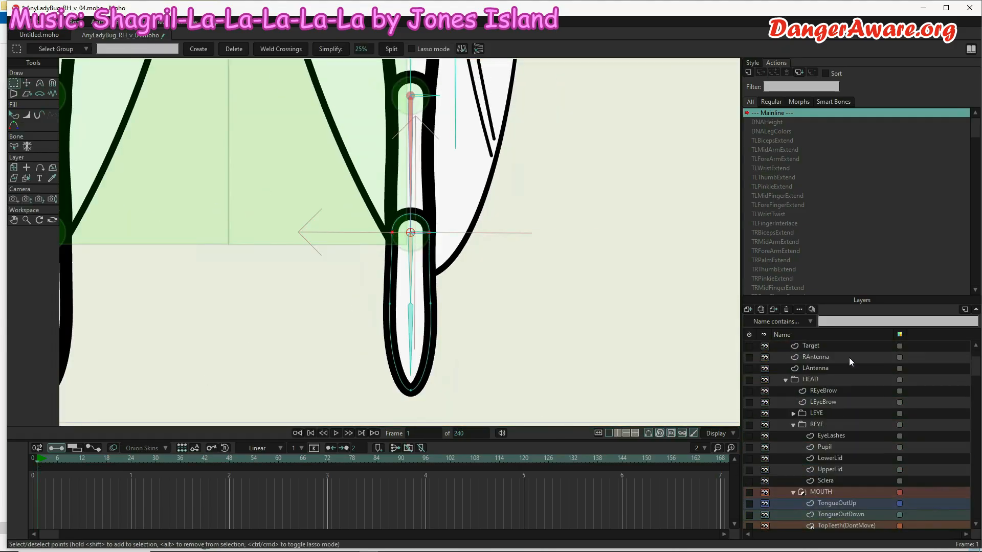
scroll(849, 363, up, 1)
click(850, 357)
click(39, 83)
drag(435, 232, 429, 357)
drag(434, 199, 439, 186)
drag(430, 186, 395, 272)
drag(403, 101, 399, 86)
Step: Test-rotate the right leg's control bones in the Mainline with the Manipulate Bones tool
scroll(479, 209, down, 4)
scroll(305, 165, up, 3)
drag(331, 182, 340, 192)
drag(339, 333, 346, 324)
scroll(430, 324, down, 2)
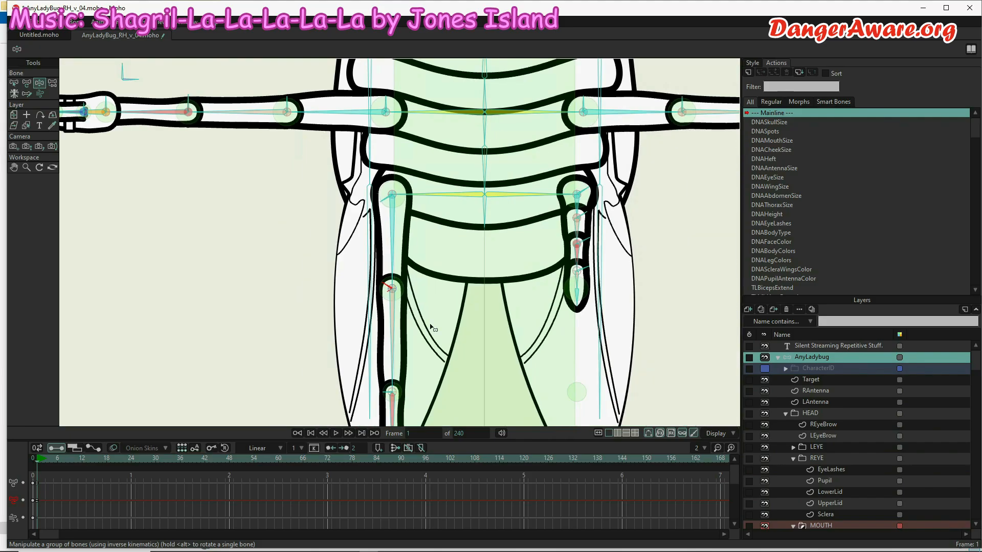
Step: Open the Lips_o_c action and rotate the right thigh's control bone at frame 1 and upward at frame 65
click(392, 197)
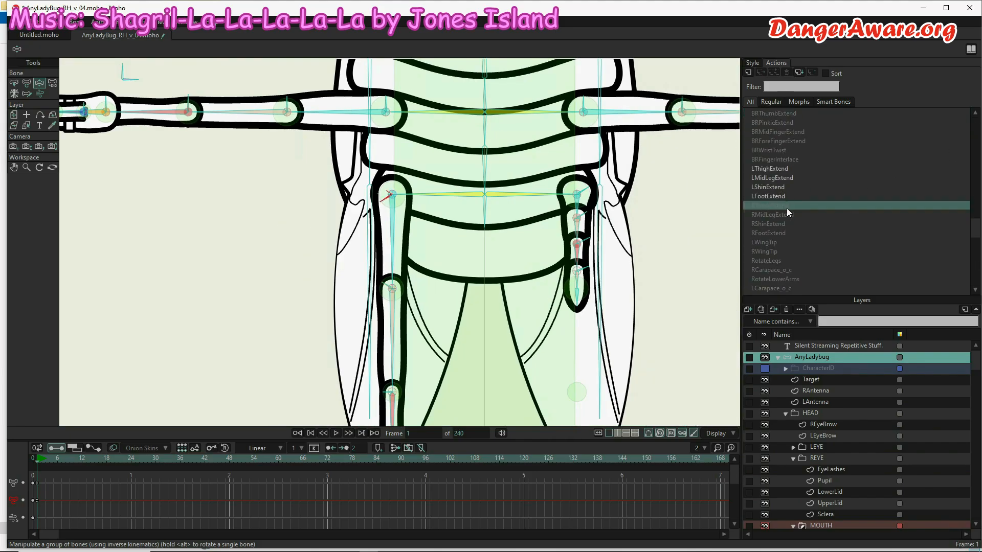
double_click(787, 208)
click(26, 83)
scroll(395, 197, up, 5)
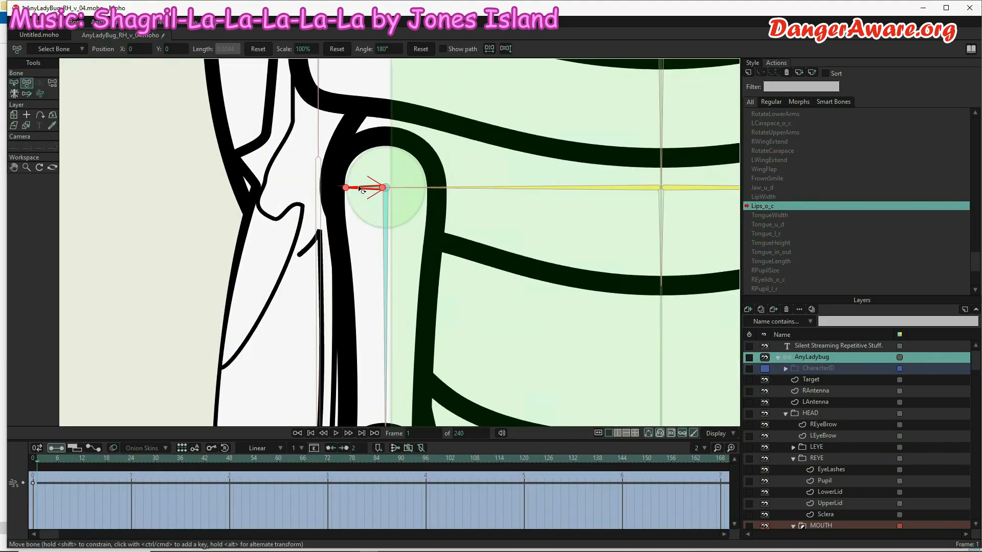
click(300, 463)
drag(352, 209, 351, 169)
Step: Try to scale the RThigh bone to 10% at frame 65 of the Lips_o_c action
key(b)
click(377, 366)
scroll(360, 295, down, 2)
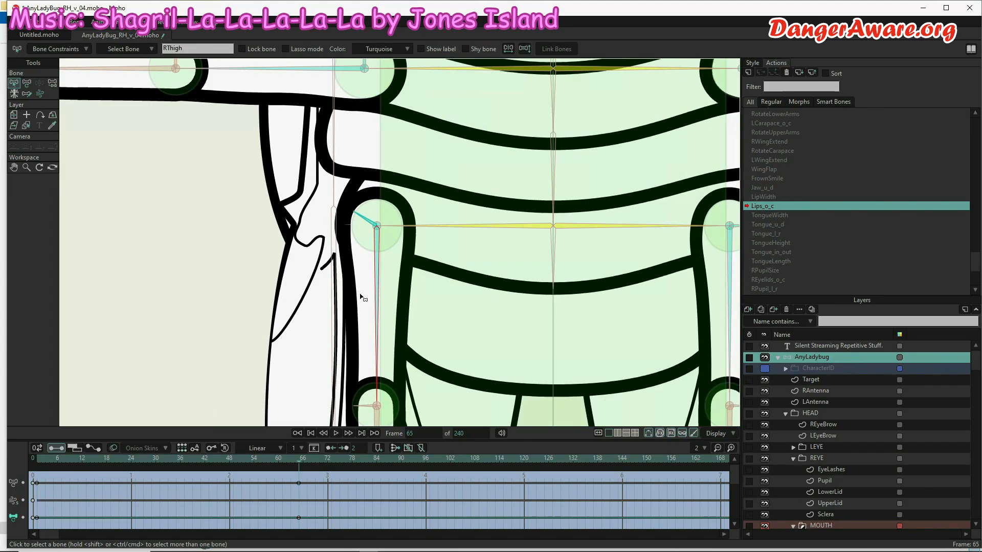
key(t)
click(311, 48)
text(100)
key(Return)
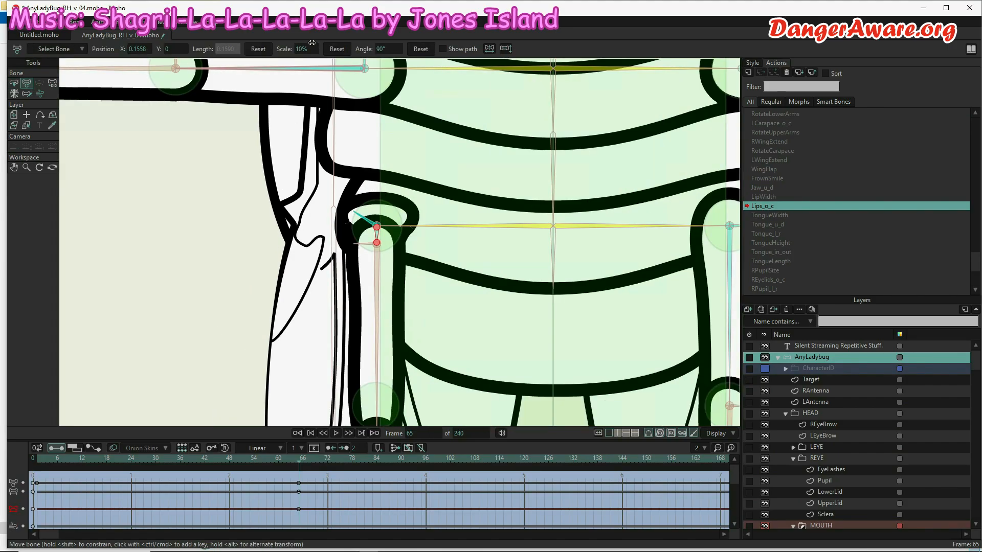
key(ctrl+z)
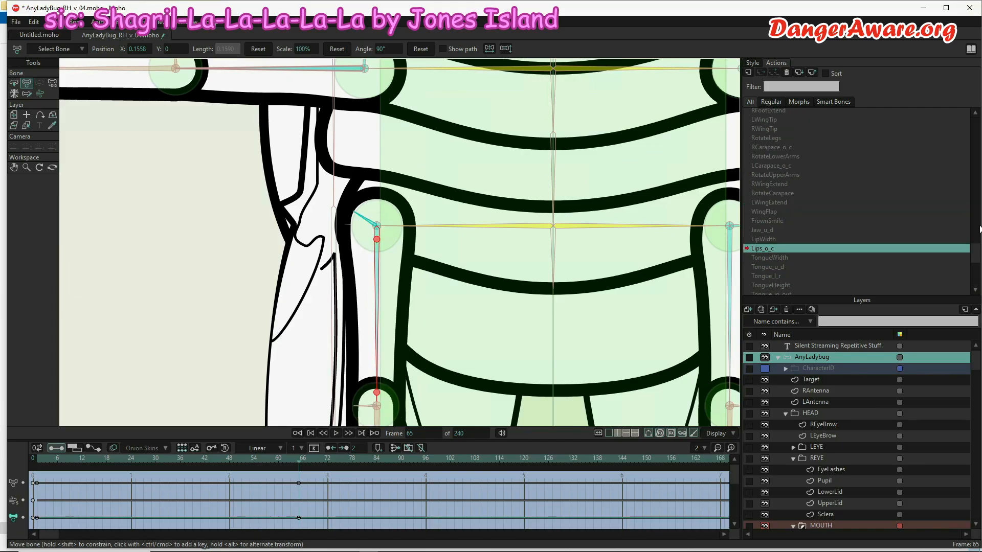
Step: Return to the Mainline and bind the right leg's Thigh layer points at the hip with the Bind Points tool
drag(977, 229, 976, 117)
double_click(776, 112)
click(26, 125)
click(386, 327)
click(347, 330)
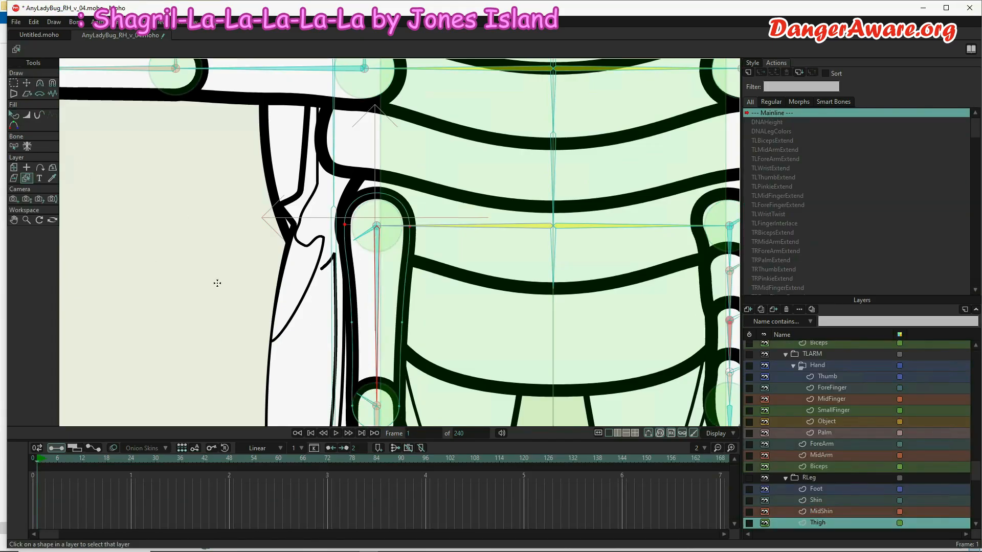
key(i)
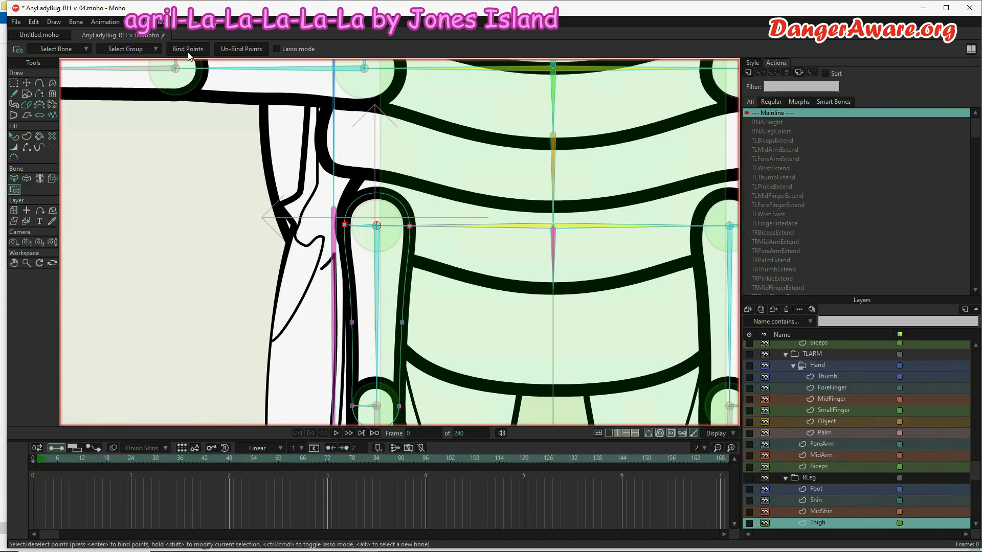
Step: Check the curvature of the right thigh's inner hip point at frame 0
key(t)
click(411, 226)
key(c)
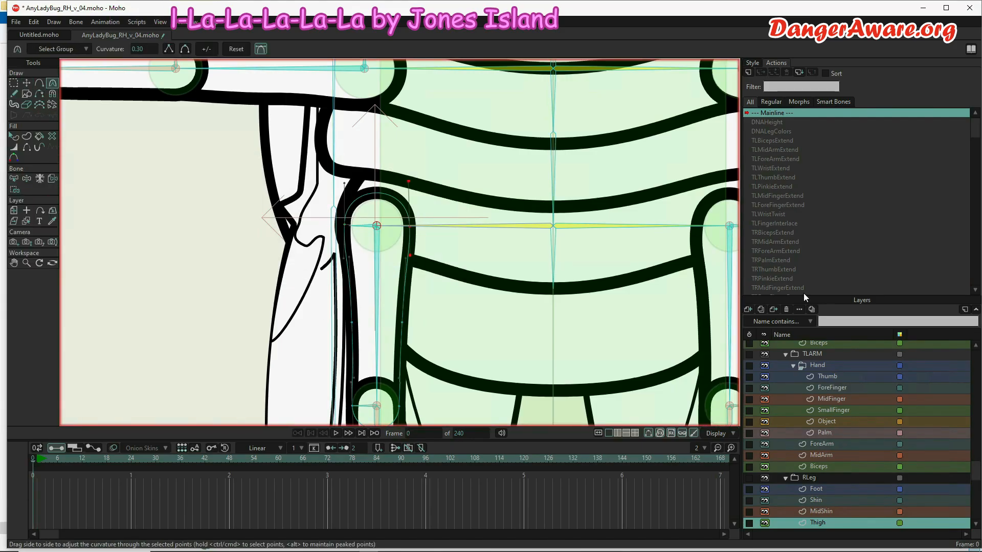
Step: Select the right and left thigh control bones in turn to compare them
click(14, 178)
click(363, 226)
drag(601, 309, 453, 316)
click(594, 233)
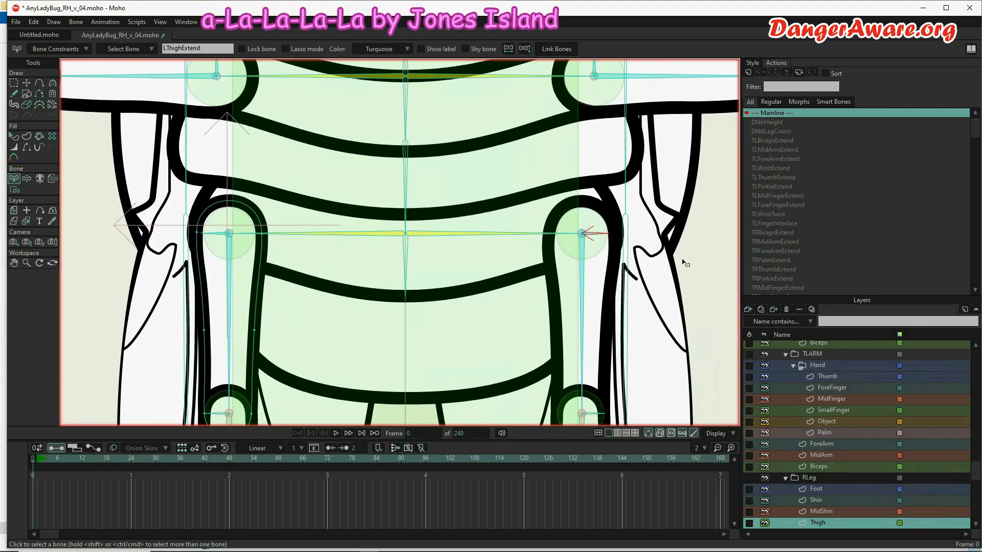
click(748, 73)
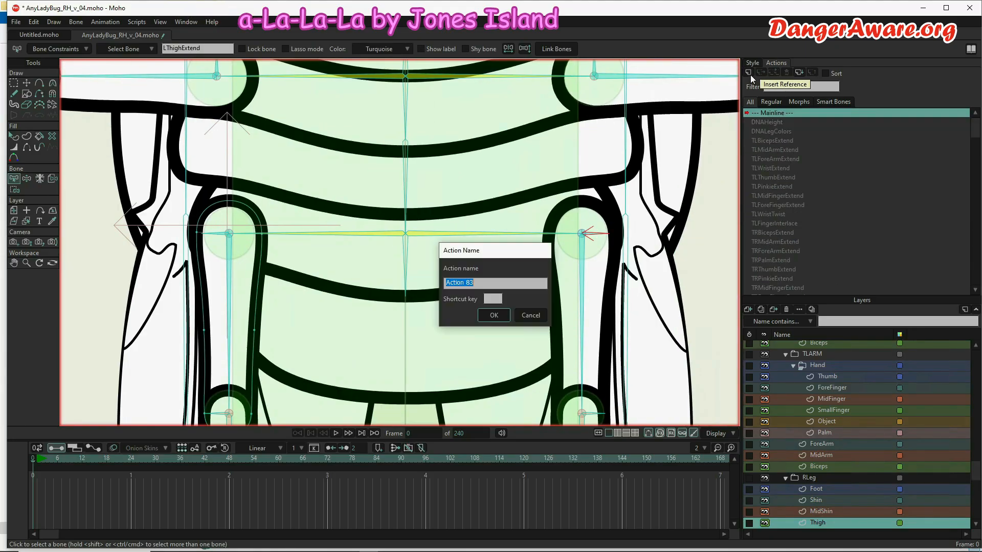
click(530, 315)
Step: Open the LThighExtend action on the AnyLadybug layer and check the left thigh bone's scale at frames 65 and 1
scroll(921, 383, up, 15)
click(881, 346)
drag(976, 127, 976, 244)
double_click(777, 164)
drag(36, 459, 365, 453)
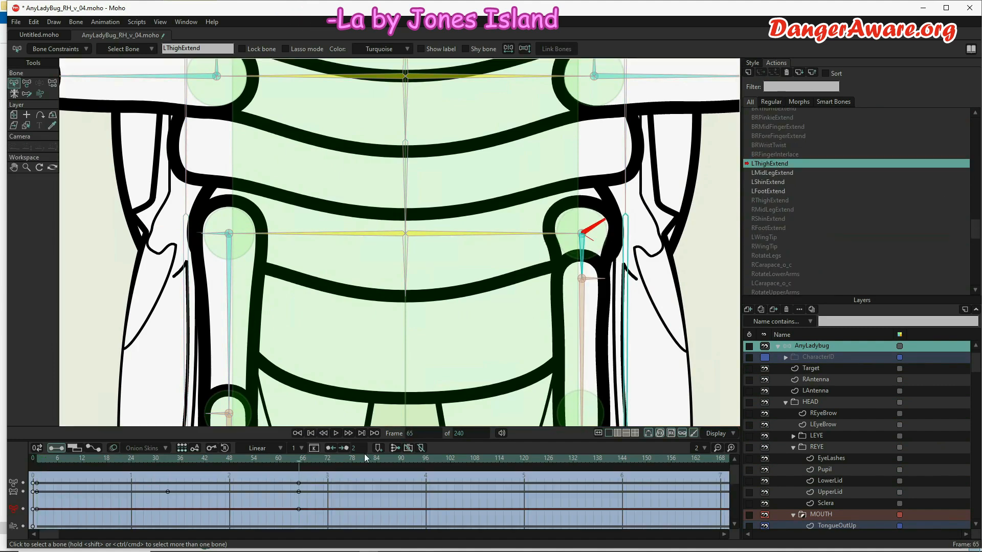
click(583, 269)
click(27, 83)
click(37, 459)
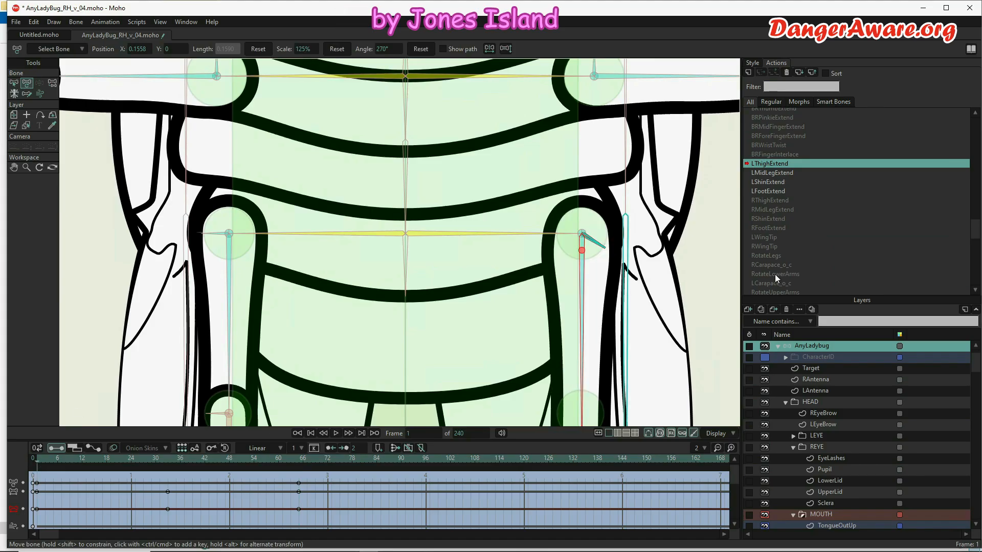
Step: In the RThighExtend action, rotate the right thigh's control bone to 212° at frame 1 and 148° at frame 65
double_click(770, 200)
click(217, 240)
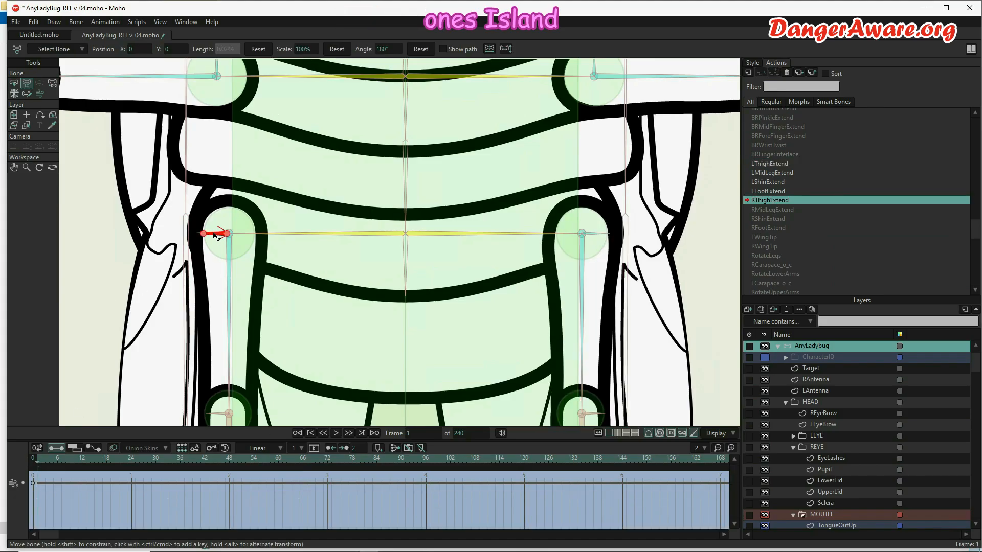
click(300, 459)
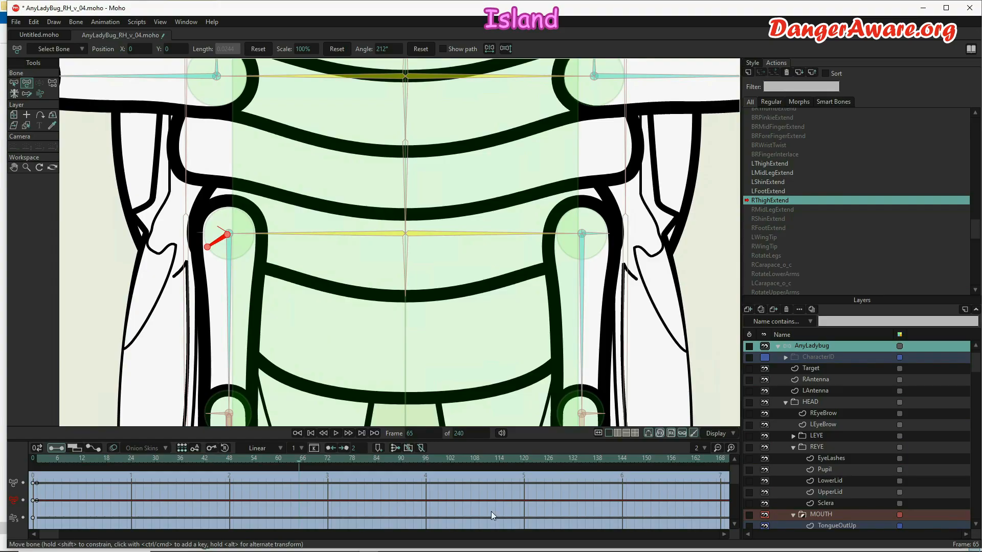
drag(209, 245, 205, 219)
drag(167, 459, 299, 463)
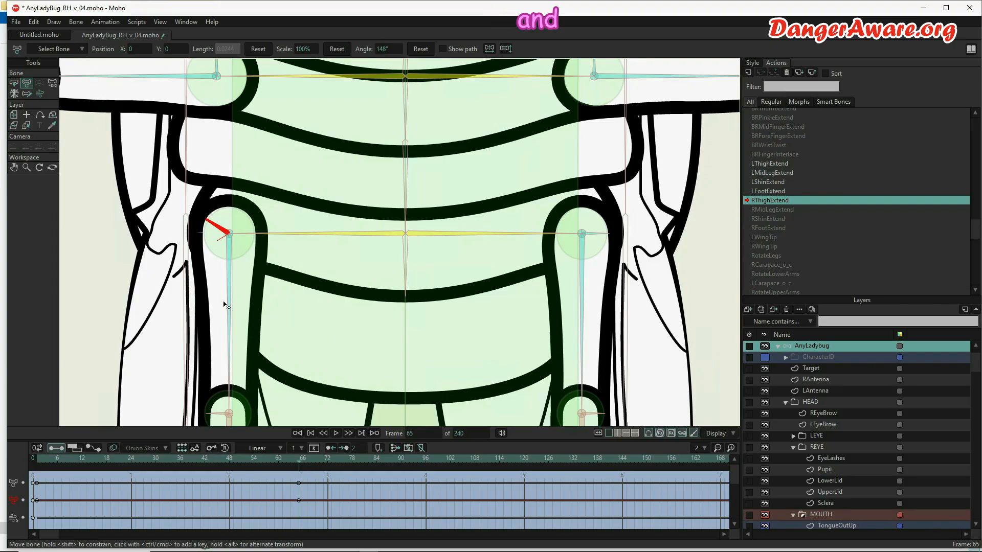
Step: Set the right thigh bone's scale to 25% at frame 65
key(b)
click(225, 305)
click(26, 83)
double_click(306, 49)
text(25)
key(Return)
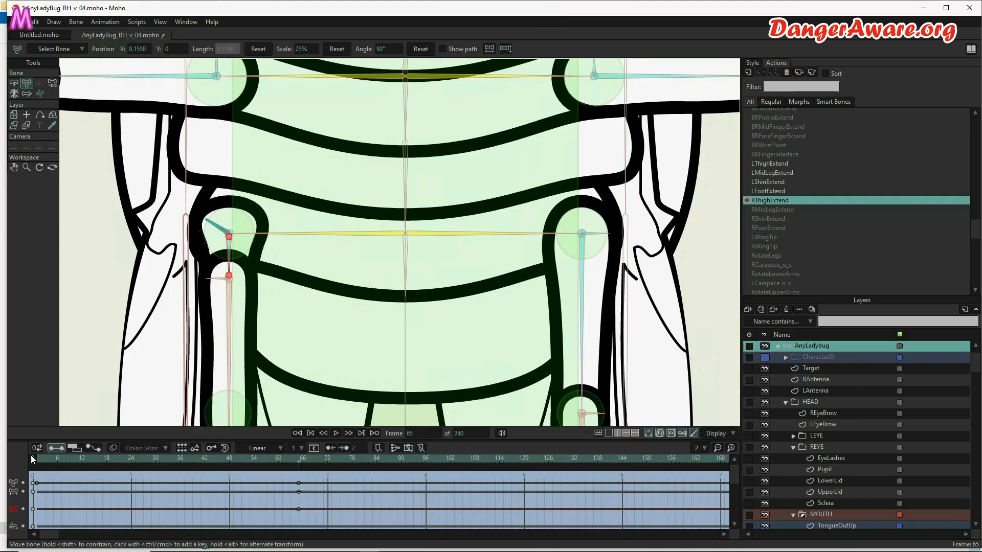
Step: Set the right thigh bone's scale to 125% at frame 1 and scrub through the action
click(37, 459)
double_click(306, 48)
text(125)
key(Return)
drag(276, 459, 328, 486)
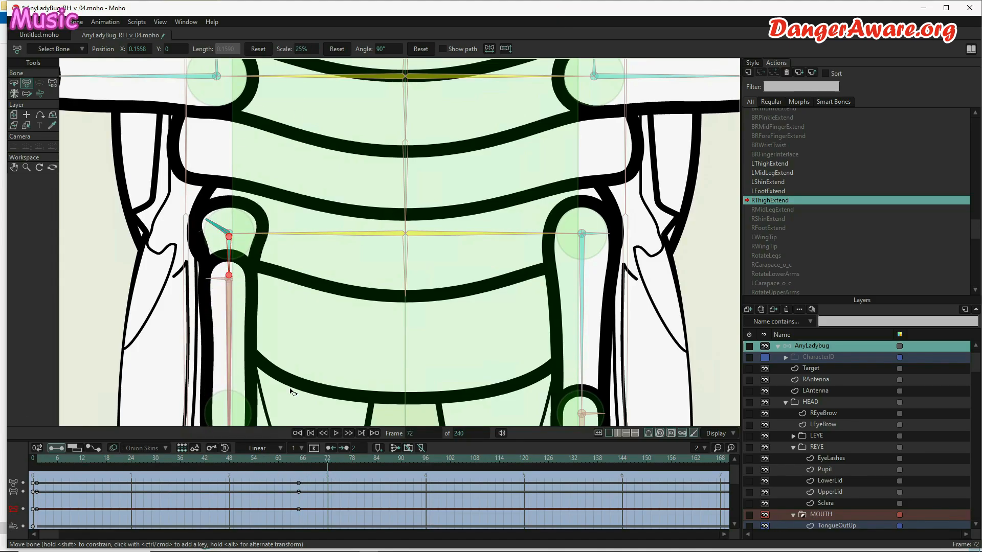
Step: Open the RMidLegExtend action and key the rotation of the right mid-leg's control bone
key(b)
click(219, 278)
double_click(782, 209)
click(36, 459)
scroll(163, 302, down, 2)
click(27, 83)
scroll(157, 395, up, 4)
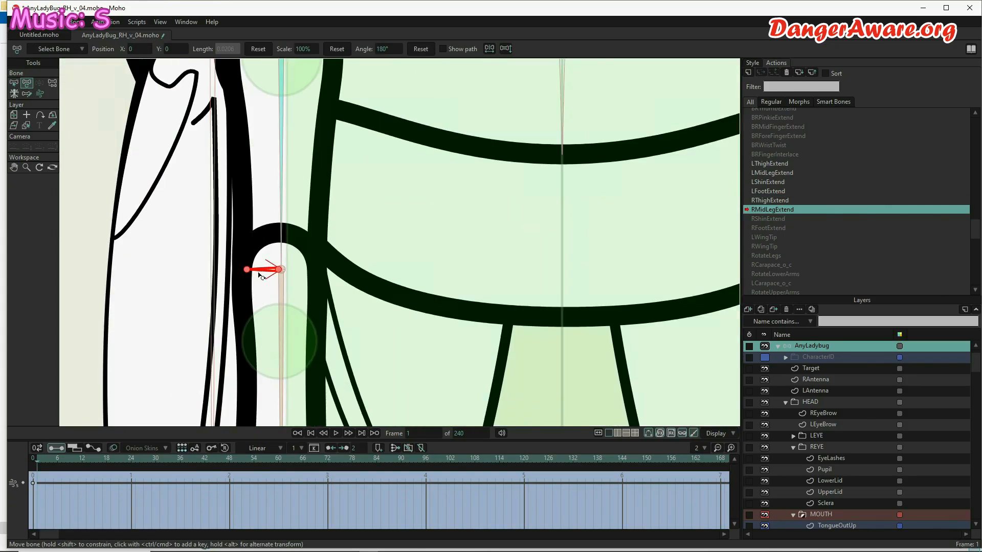
drag(259, 275, 272, 237)
Step: In RMidLegExtend, key the right mid-leg bone's scale at frames 65 and 1, and reset it to default at frame 33
click(299, 459)
click(280, 306)
click(301, 49)
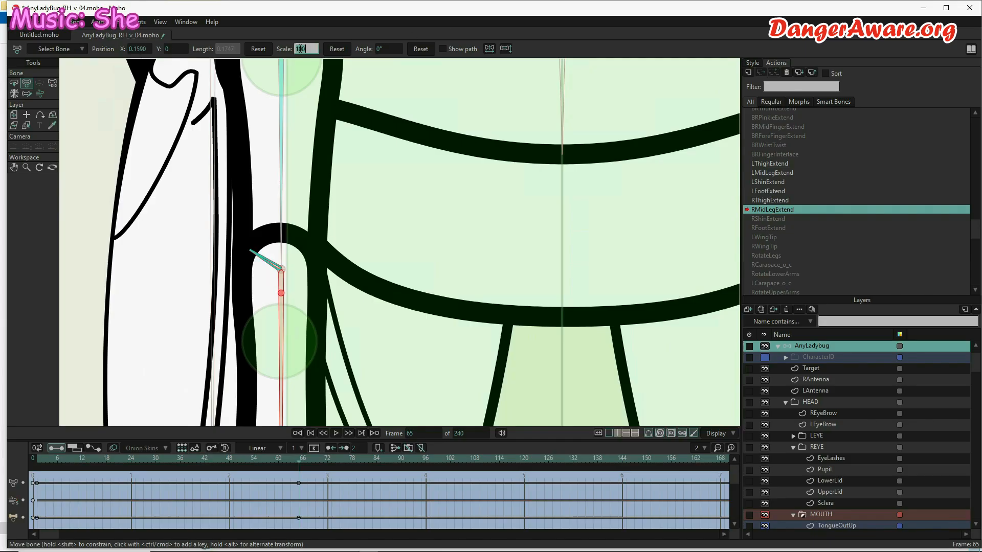
click(37, 461)
click(309, 45)
click(167, 460)
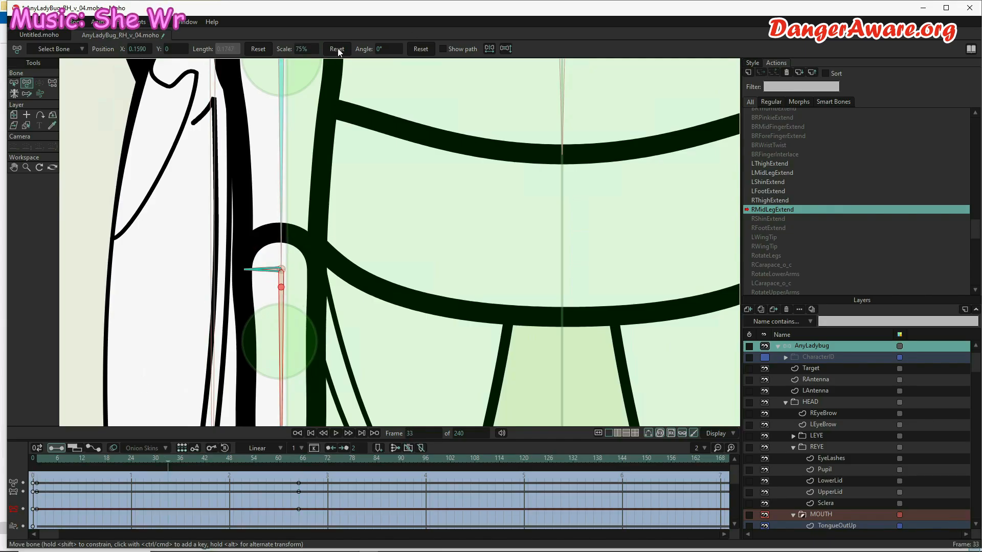
click(337, 49)
Step: Open the RThighExtend action and reset the right thigh bone's scale to 100% at frame 33
scroll(321, 266, down, 3)
double_click(779, 200)
click(297, 172)
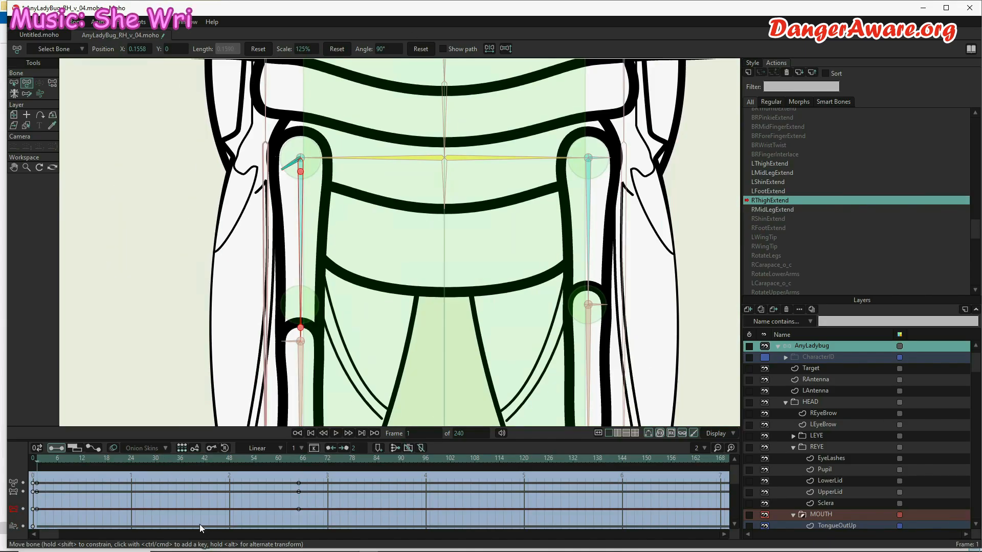
click(168, 460)
click(337, 49)
Step: Open the RShinExtend action, key its control bone's rotation, and select the right shin bone at frame 65
scroll(374, 125, down, 3)
click(779, 218)
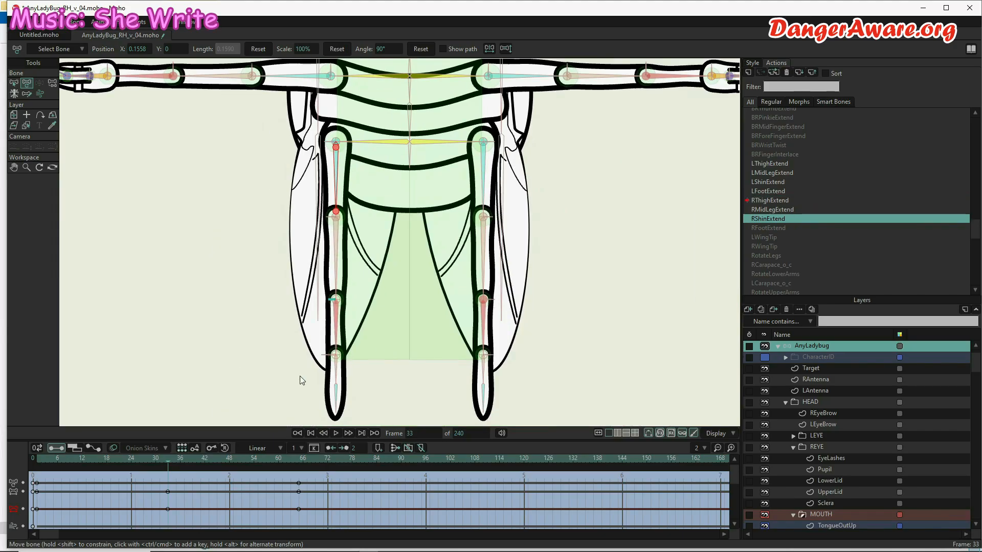
double_click(779, 219)
scroll(326, 316, up, 6)
drag(341, 256, 357, 182)
click(370, 286)
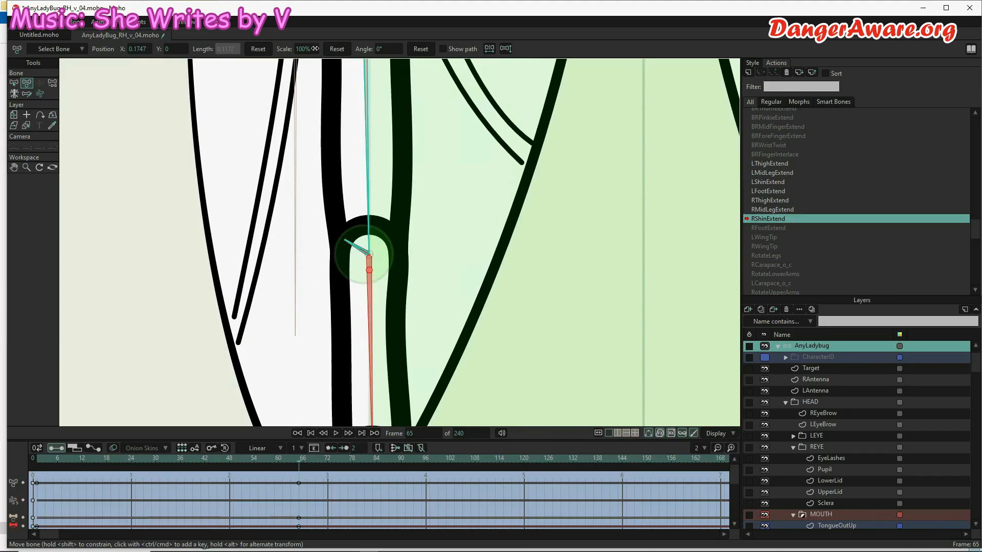
Step: Key the right shin bone's scale at frame 1 and reset it to 100% at frame 33
click(36, 463)
click(306, 49)
text(100)
click(168, 463)
click(337, 49)
scroll(402, 305, down, 4)
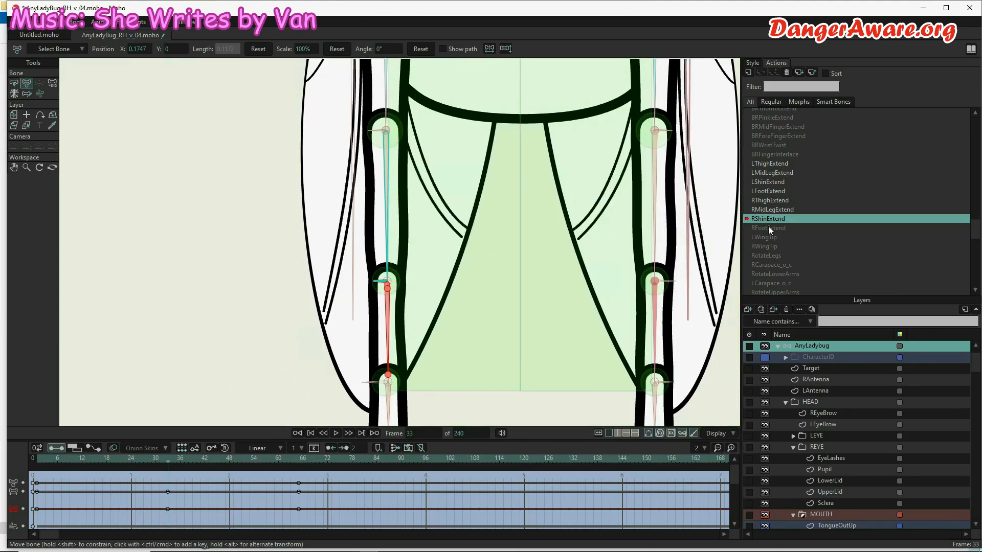
Step: Open the RFootExtend action and save the project as a new version named AnyLadyBug_RH_v_05.moho
click(769, 228)
click(17, 22)
click(38, 105)
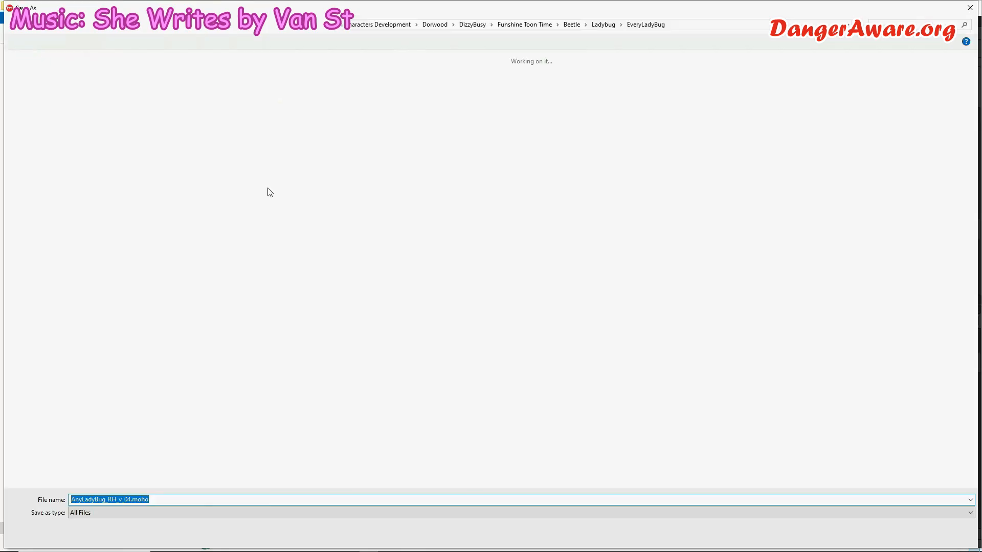
drag(134, 499, 128, 499)
text(5)
key(Return)
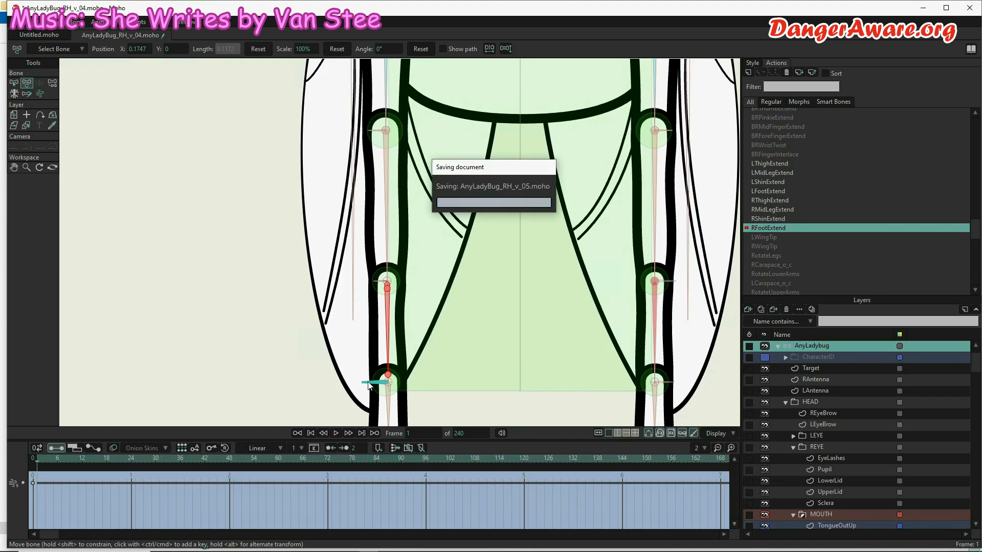
Step: In the RFootExtend action, rotate the right foot's control bone to 212° at frame 1
click(373, 384)
click(28, 84)
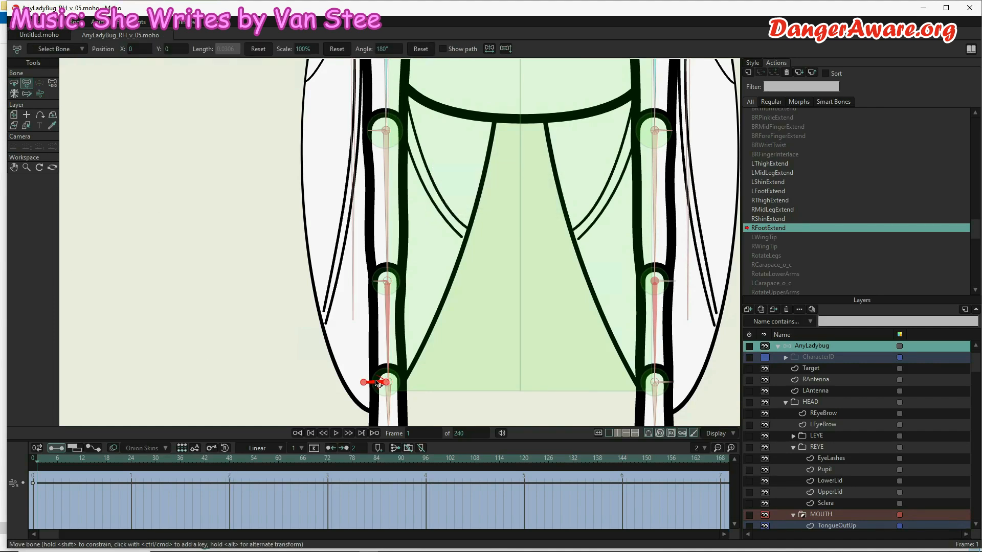
drag(375, 383, 377, 391)
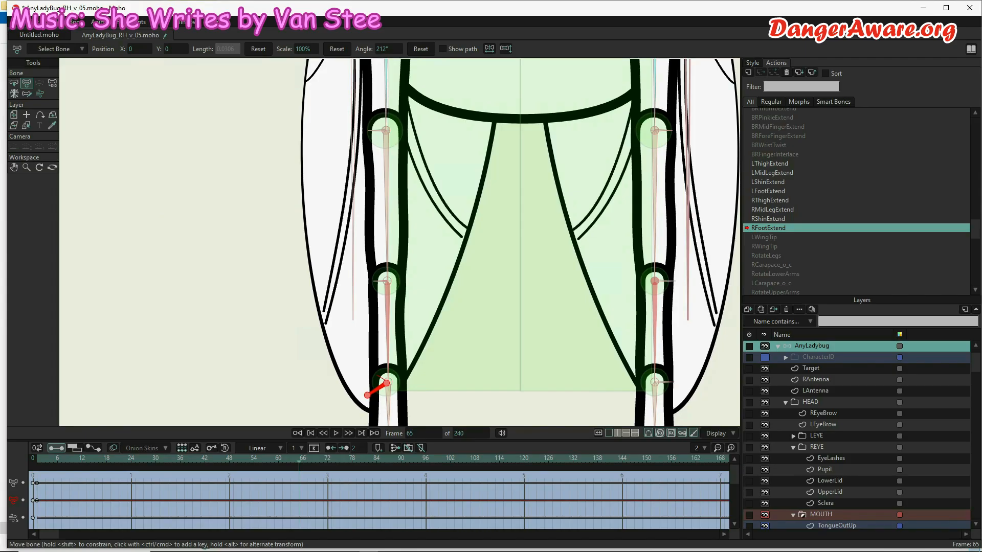
Step: Set the right foot bone's scale to 125% at frame 65, reset it at frame 33, and scrub through the action
drag(427, 331, 434, 226)
click(395, 302)
click(302, 49)
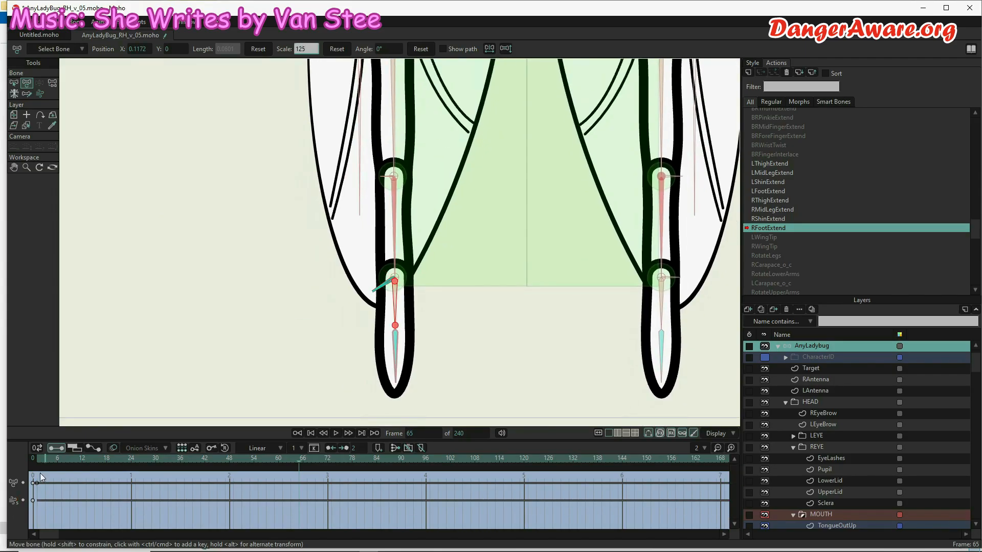
key(Return)
click(169, 463)
click(337, 48)
click(304, 463)
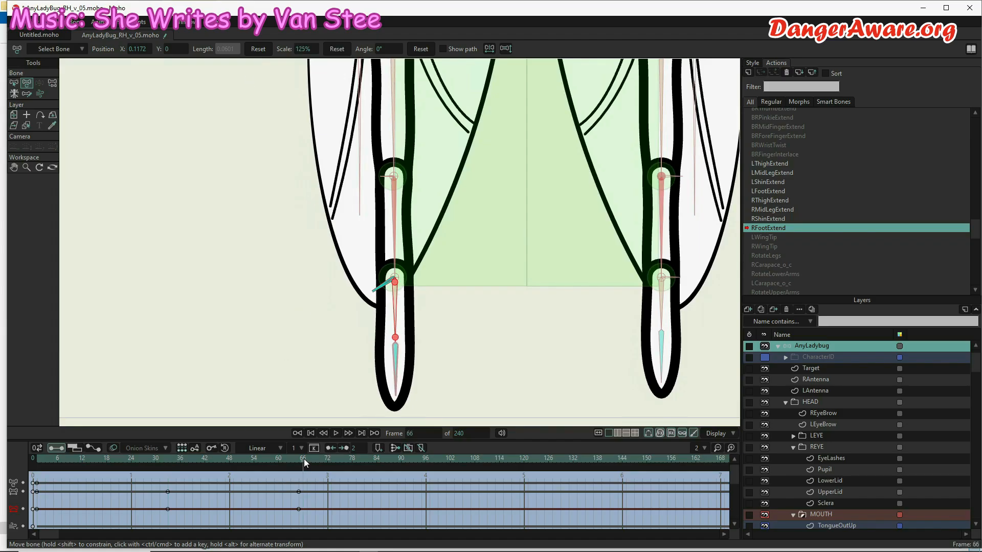
drag(38, 462, 358, 487)
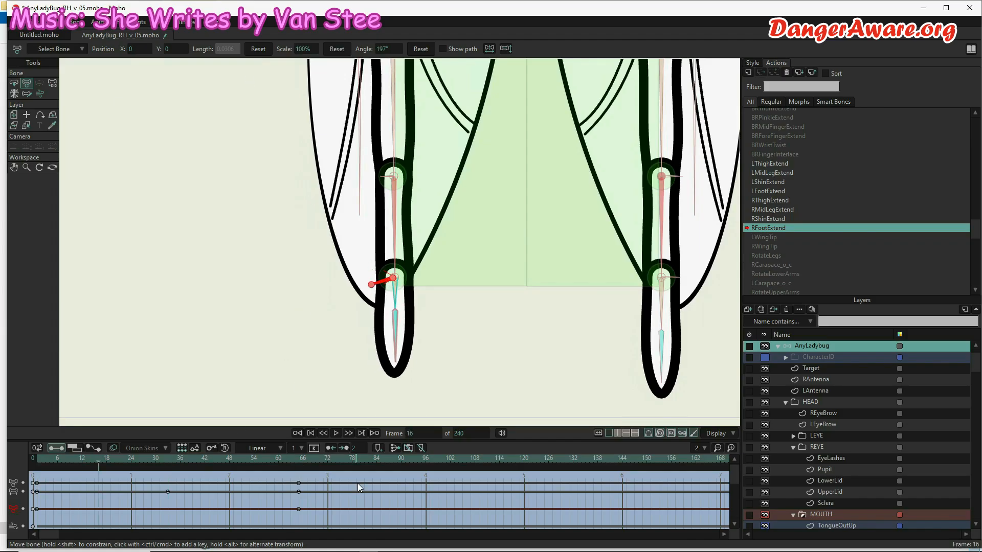
scroll(84, 149, down, 4)
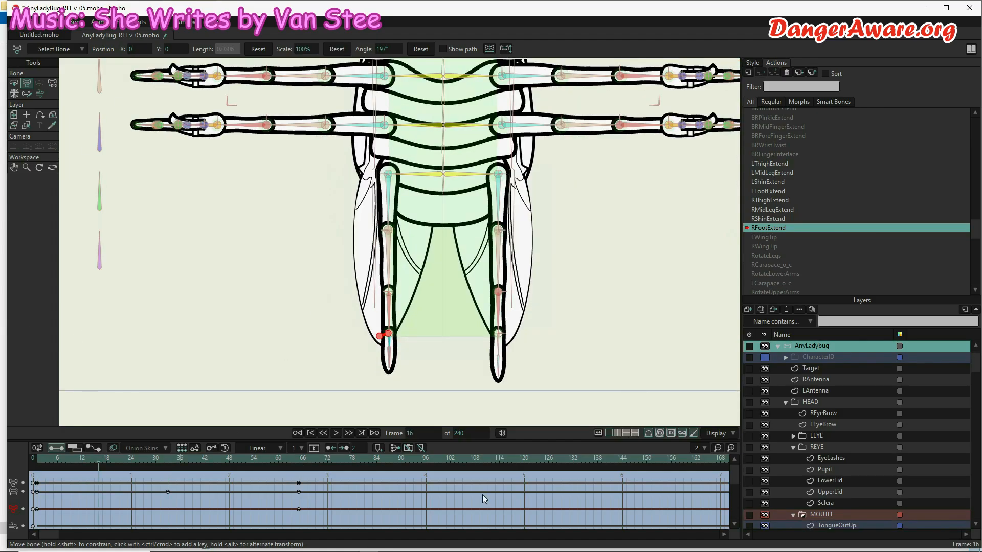
Step: Open the LWingTip action and set the RFootExtend bone's minimum angle constraint to -180°
double_click(770, 237)
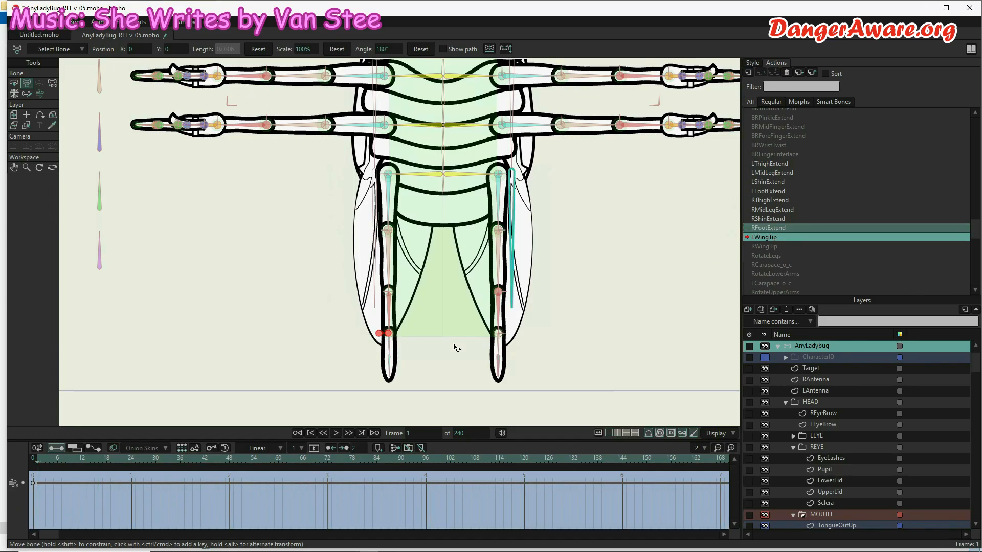
key(z)
click(55, 49)
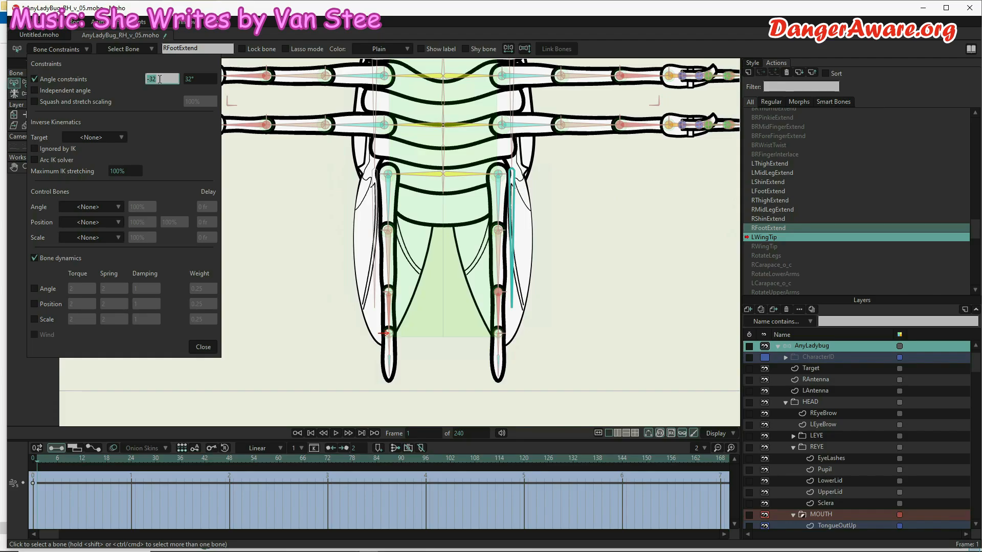
click(160, 79)
text(-180)
key(Tab)
click(203, 346)
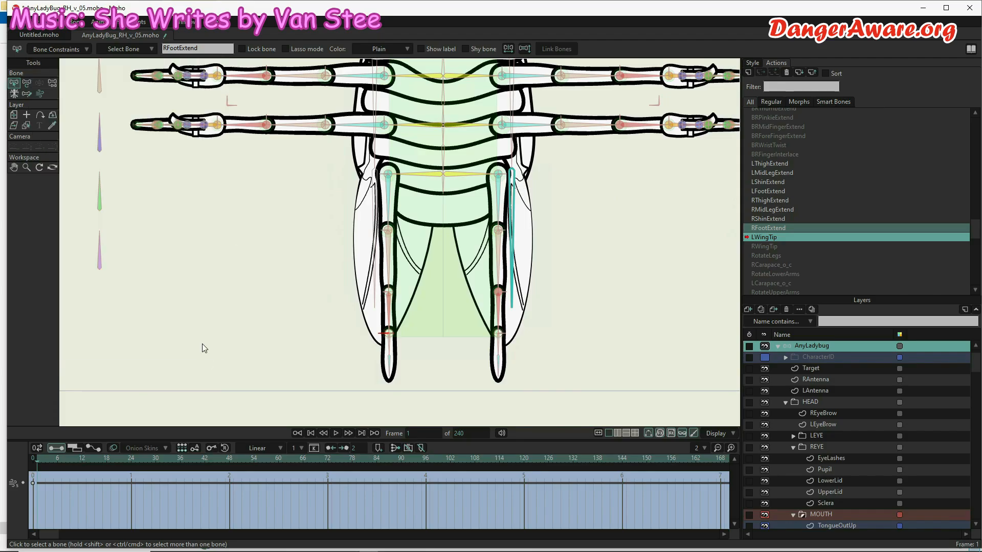
Step: Return to the Mainline action at frame 0 and test the left wing's bone movement
click(32, 458)
scroll(791, 131, up, 15)
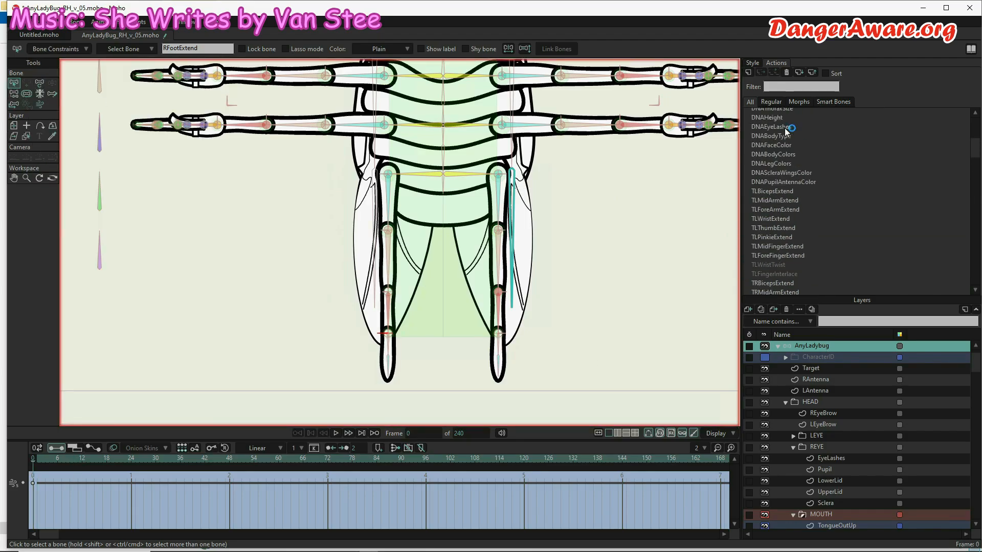
click(770, 112)
double_click(770, 112)
key(z)
drag(515, 299, 563, 333)
Step: Check the LWingTip bone's angle constraints and swing the left wing outward to test its motion
click(26, 83)
click(14, 83)
click(57, 48)
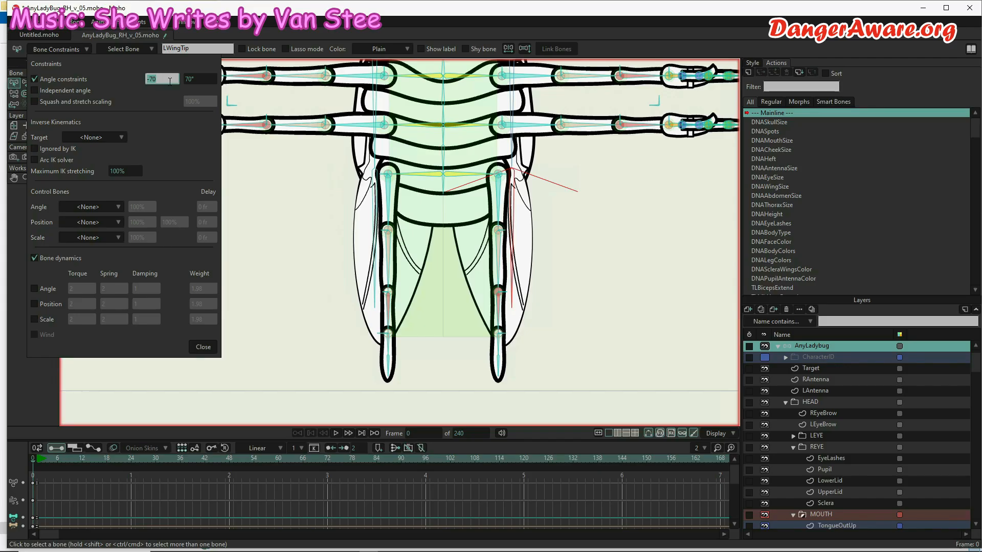
click(205, 350)
key(z)
drag(522, 210, 466, 499)
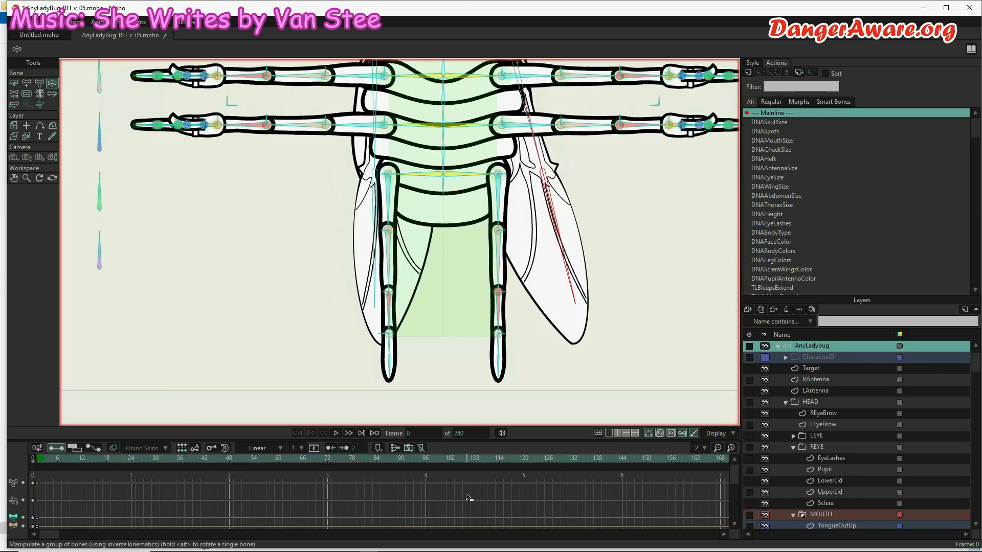
Step: Check the RWingTip bone's angle constraints and swing the right wing outward to test its motion
click(377, 192)
key(b)
click(48, 50)
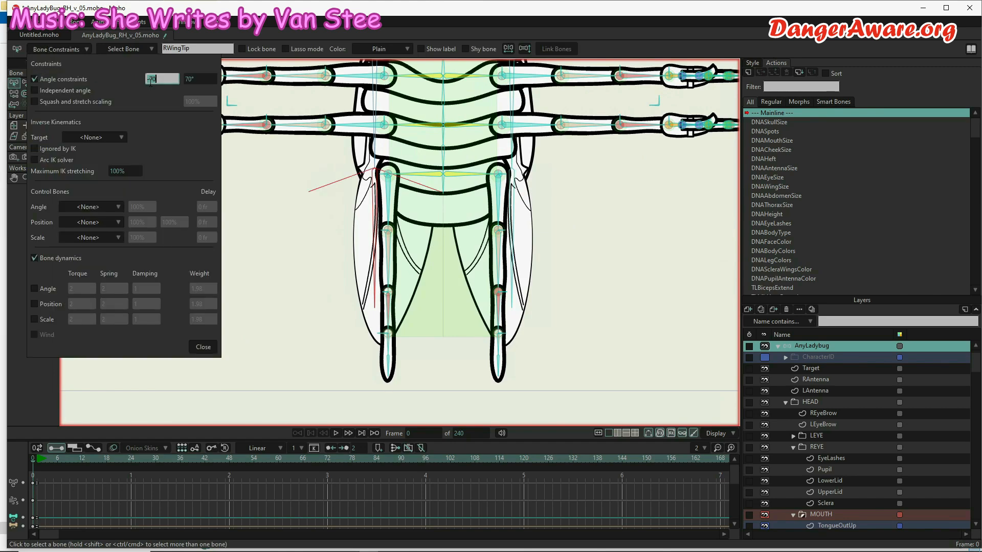
key(z)
drag(376, 272, 272, 390)
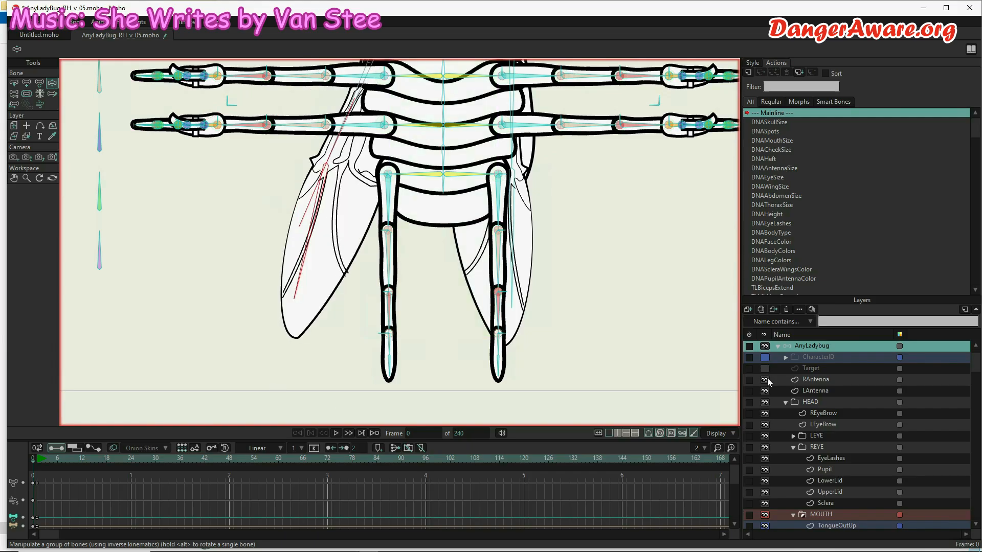
Step: Hide the antenna layers and HEAD group, and hide and collapse the BRARM, BLARM, TRARM and TLARM groups
scroll(775, 418, down, 5)
scroll(775, 419, down, 3)
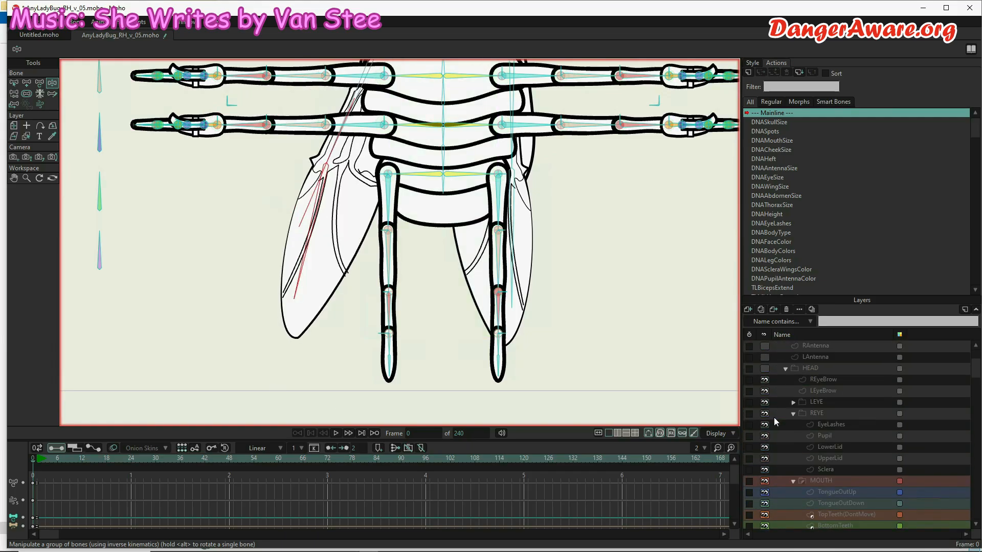
scroll(775, 430, up, 5)
click(765, 424)
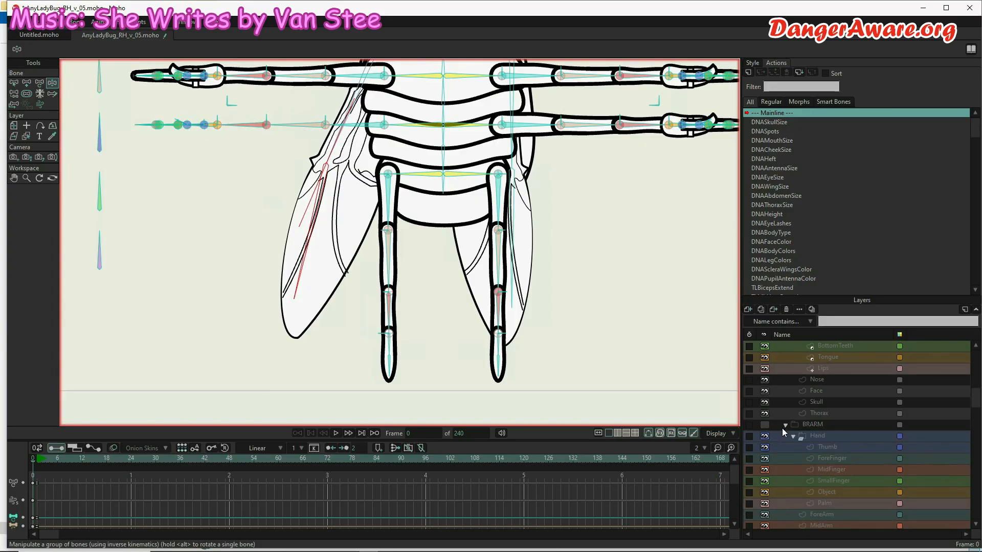
click(786, 425)
click(765, 436)
click(785, 436)
click(765, 447)
click(786, 447)
click(765, 459)
click(785, 458)
Step: Hide the RLeg, LLeg, RCarapaceWhenTurning, LCarapaceWhenTurning and ABDOMEN groups so only the wings and carapace remain
scroll(772, 445, down, 2)
click(786, 424)
click(786, 435)
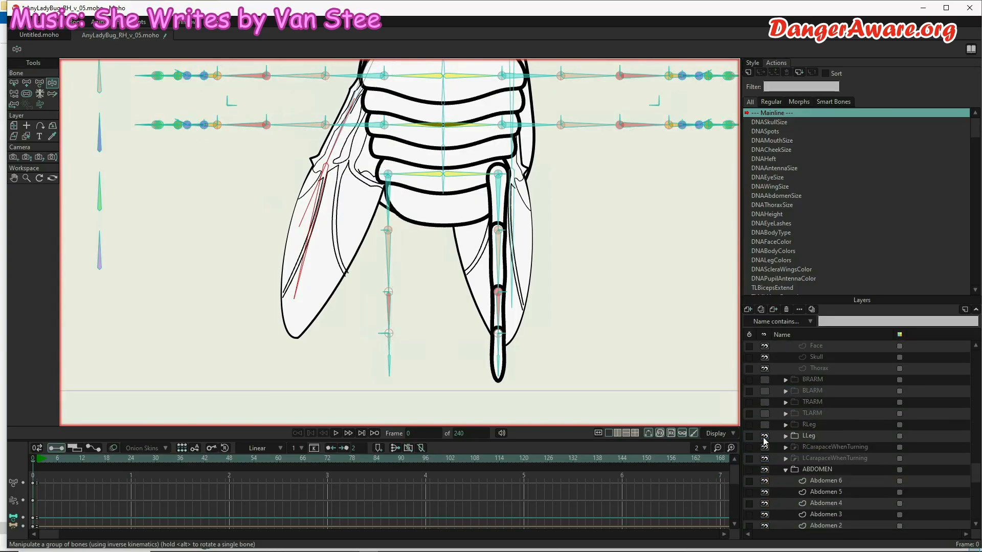
click(764, 435)
scroll(765, 435, down, 1)
click(764, 436)
scroll(532, 343, down, 2)
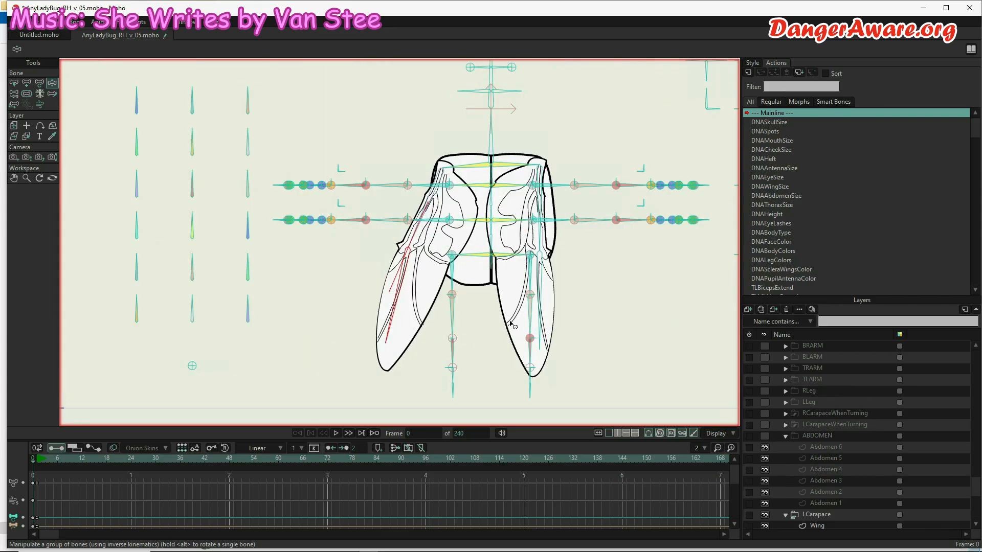
Step: Open the RWingTip action and inspect the points of RCarapace's Wing layer around the wing fold
scroll(823, 463, up, 1)
click(15, 82)
drag(976, 130, 974, 236)
double_click(785, 219)
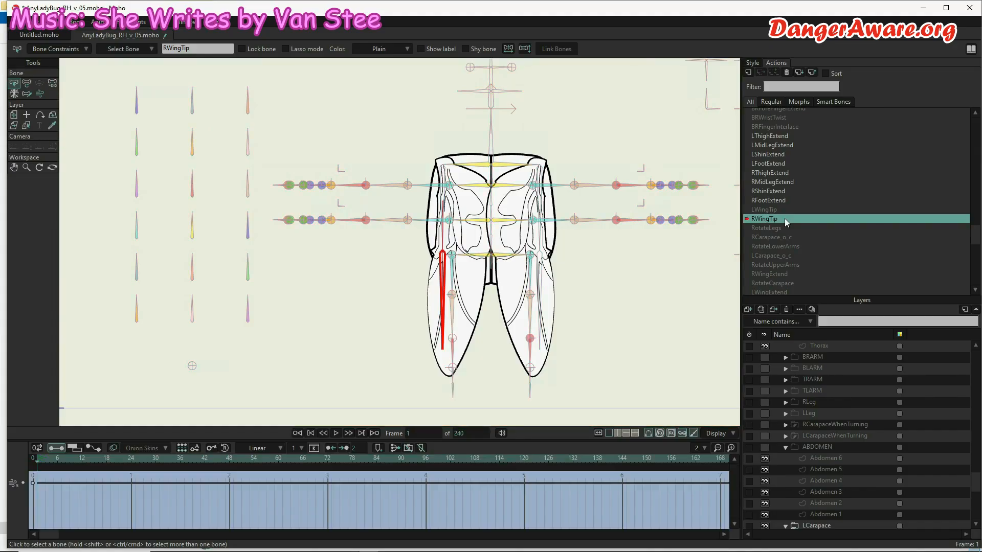
scroll(834, 463, down, 2)
click(828, 473)
click(819, 507)
scroll(419, 311, up, 5)
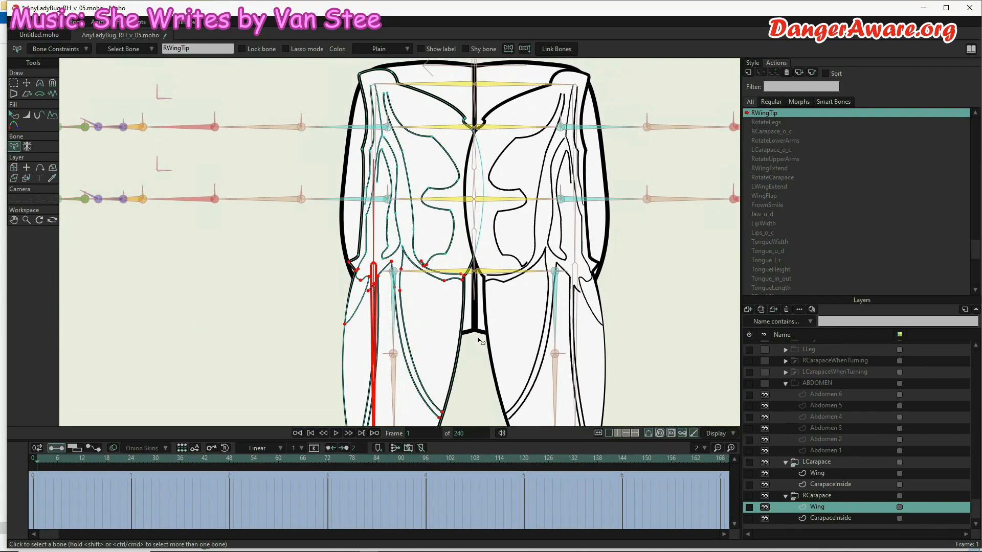
scroll(849, 367, up, 10)
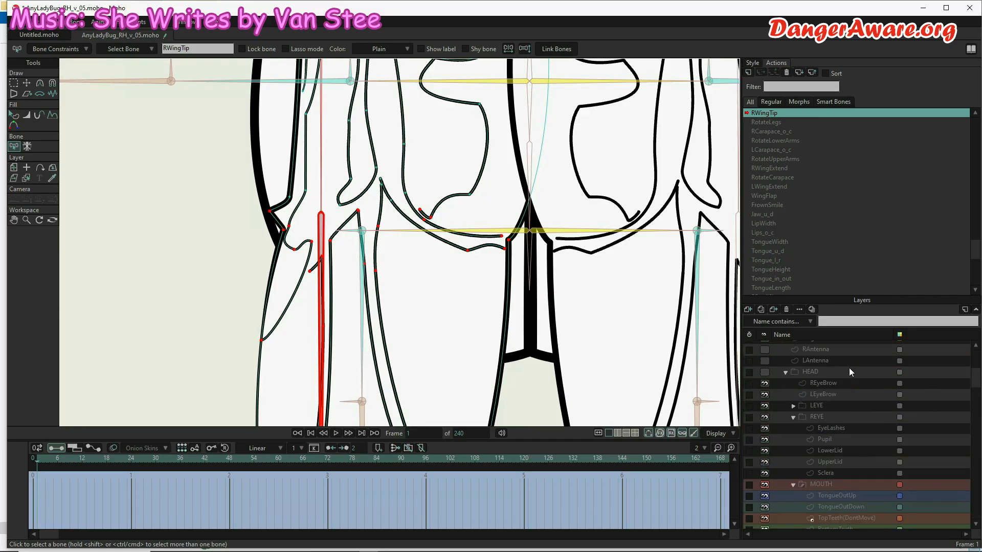
Step: On the AnyLadybug bone layer, move the RWingTip bone at frame 65 to about X 0.3567, Y -0.0012
click(839, 357)
click(27, 83)
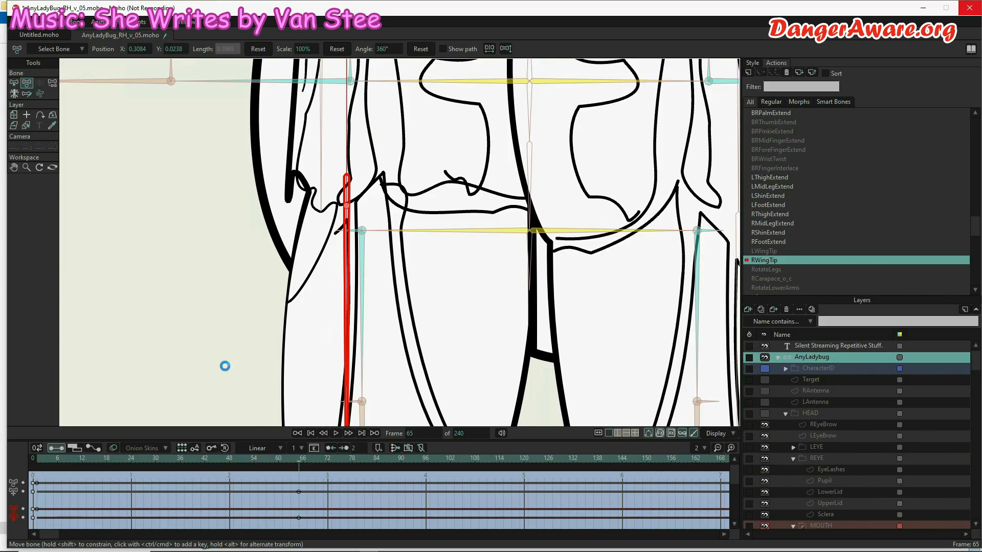
click(13, 79)
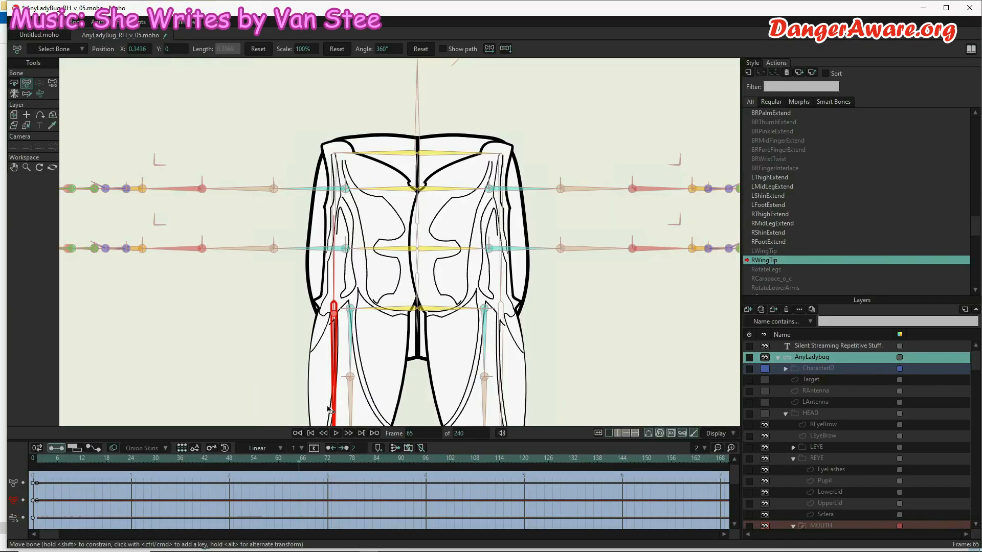
drag(336, 400, 291, 333)
key(p)
scroll(330, 296, up, 4)
scroll(211, 222, down, 4)
scroll(230, 358, up, 2)
click(27, 82)
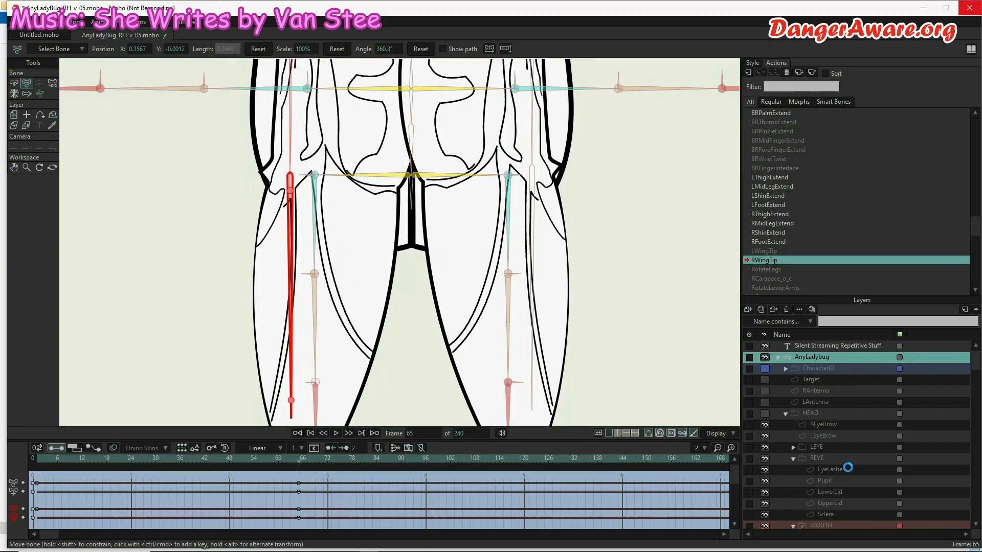
Step: On RCarapace's Wing layer, select the points around the wing fold and prepare to transform them at frame 65
scroll(849, 480, down, 5)
click(833, 507)
drag(231, 157, 406, 205)
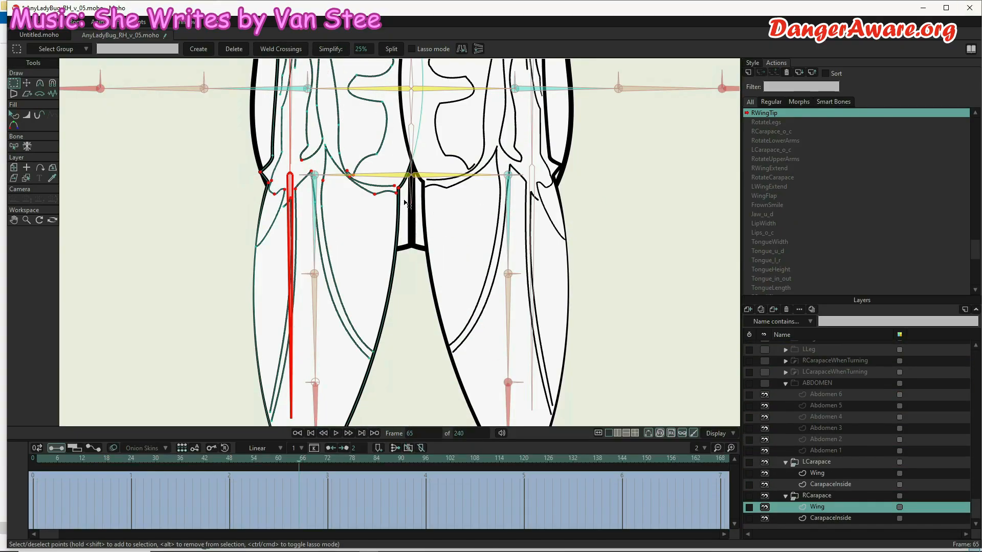
key(t)
Step: Select the wider group of wing-fold points and key their positions at frames 65 and 1
key(g)
drag(202, 137, 407, 217)
key(t)
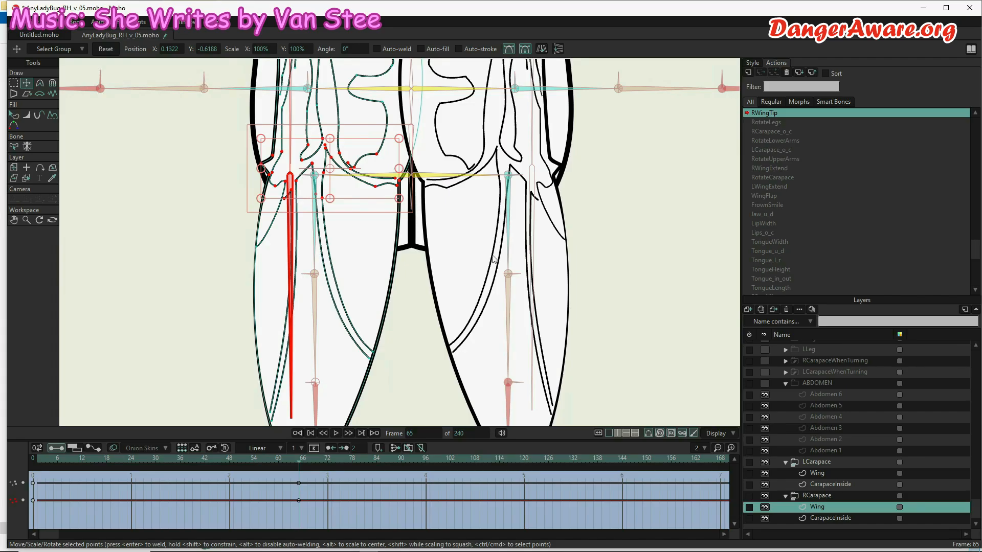
click(40, 456)
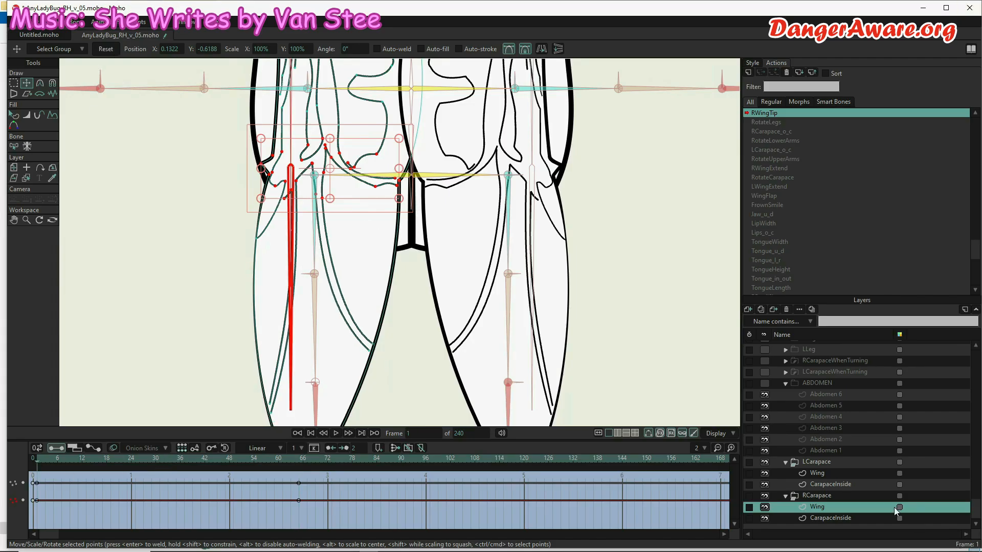
Step: On the AnyLadybug bone layer, rotate the RWingTip bone straight upward at frame 65, then reselect RCarapace's Wing layer
scroll(839, 393, up, 10)
click(813, 346)
click(299, 458)
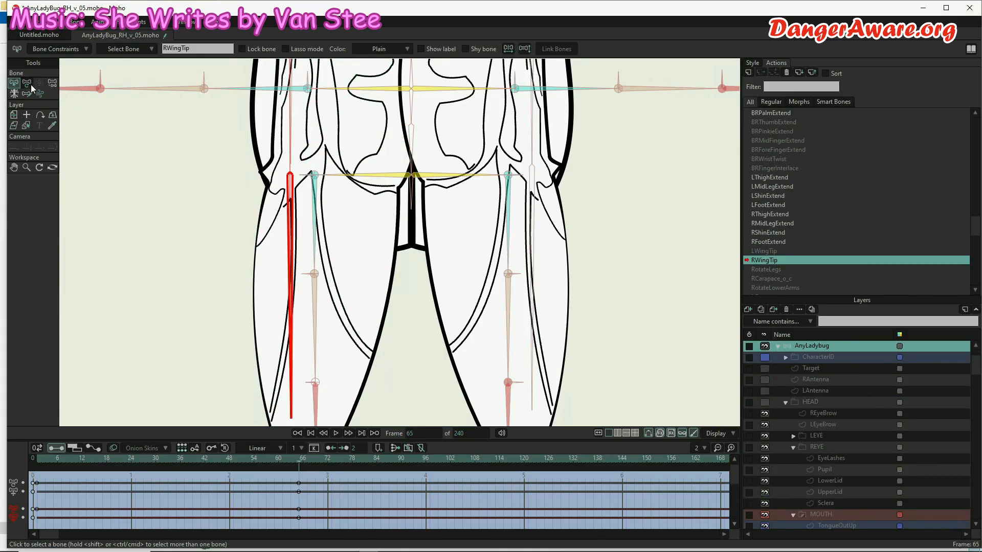
click(28, 84)
click(323, 372)
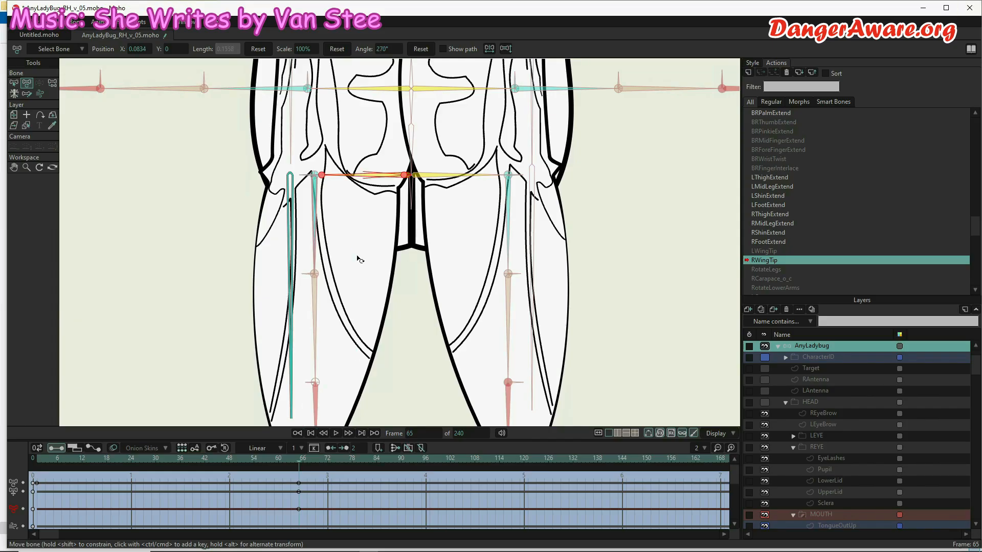
click(291, 246)
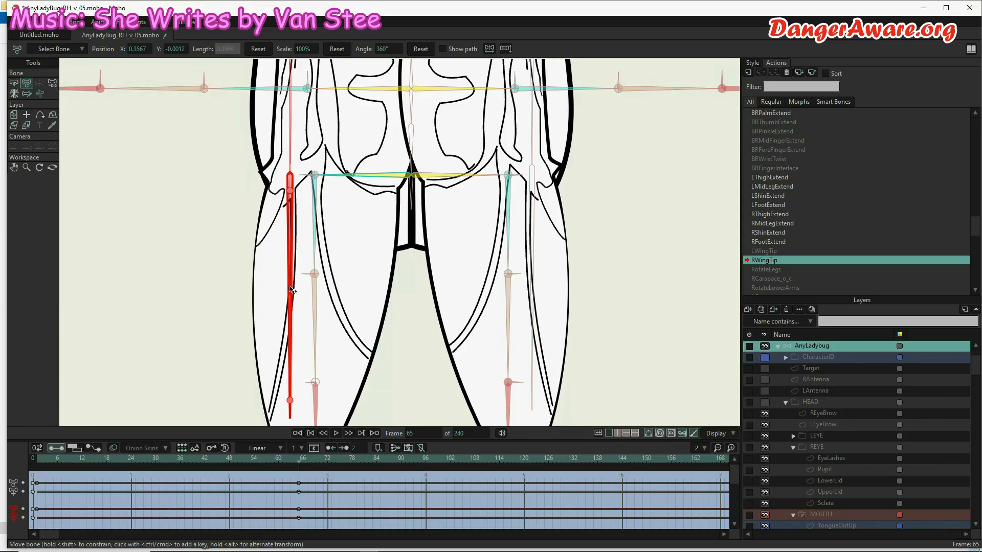
drag(299, 336, 292, 67)
scroll(816, 407, down, 10)
click(817, 507)
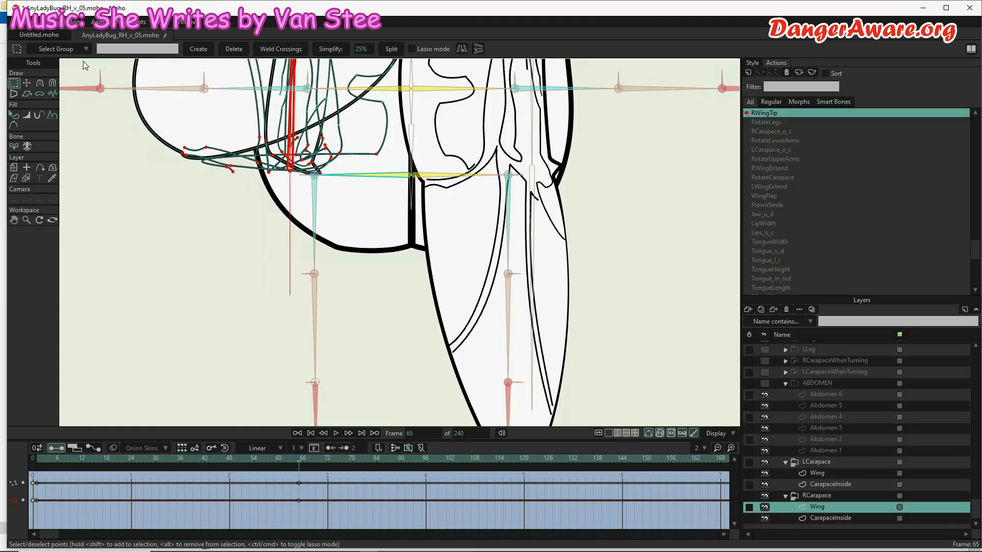
Step: Try resetting the wing-fold points at in-between frames of the RWingTip action, including frame 7
key(t)
click(106, 49)
drag(298, 462, 60, 413)
click(106, 52)
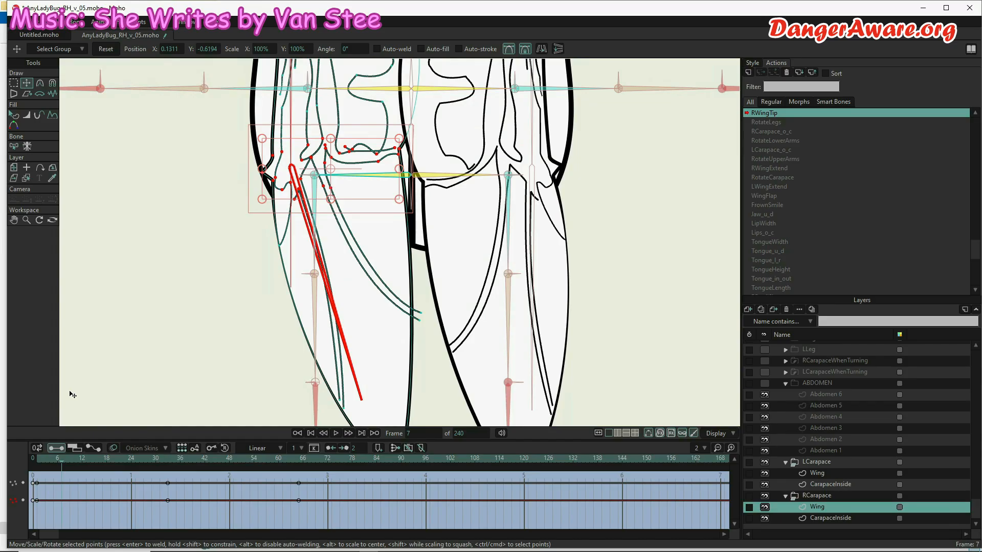
scroll(340, 346, down, 2)
drag(358, 335, 306, 333)
click(105, 49)
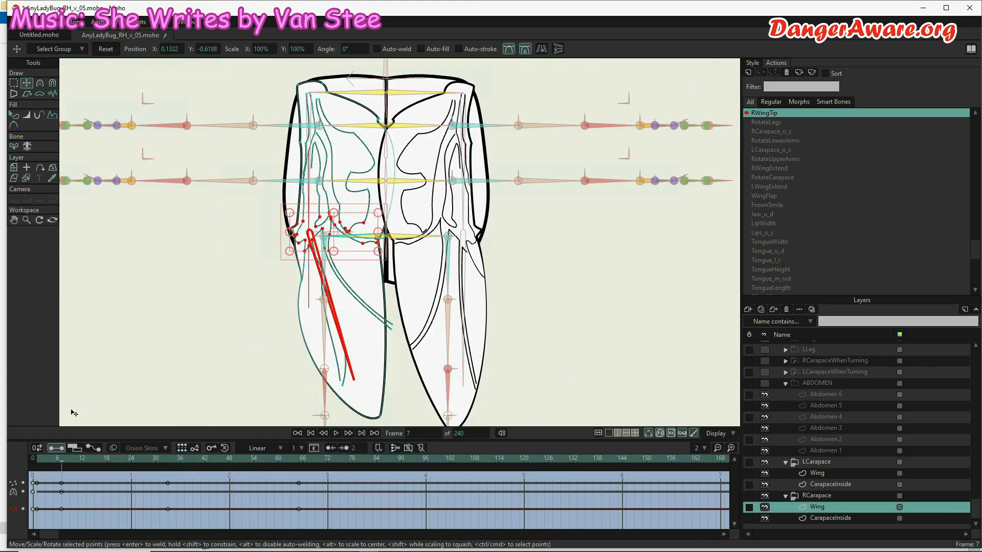
key(Delete)
Step: Try repositioning the wing-fold points at frames 30, 50 and 65 of the RWingTip action
drag(55, 487, 156, 460)
drag(361, 161, 330, 197)
drag(161, 459, 237, 459)
drag(266, 176, 339, 223)
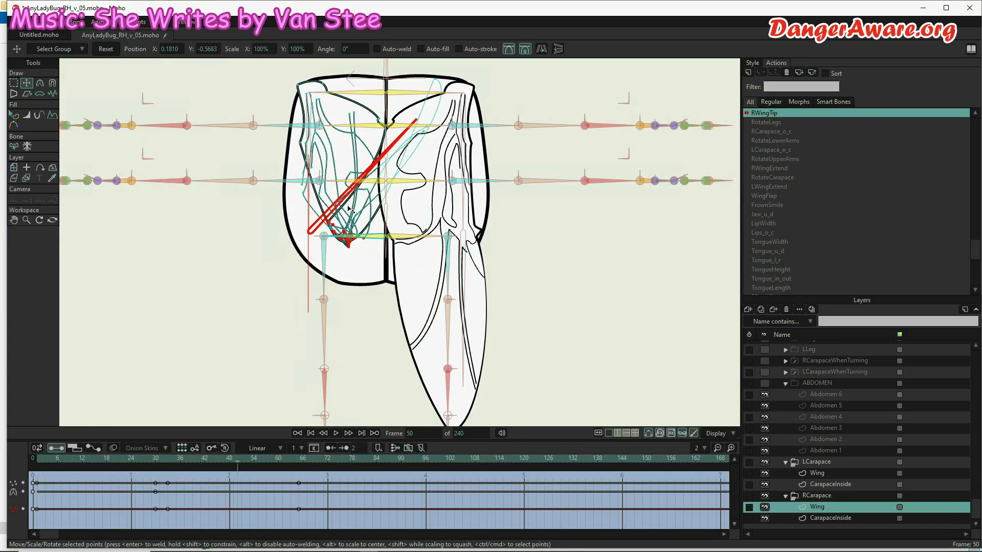
click(299, 460)
drag(240, 224, 356, 224)
drag(333, 320, 325, 419)
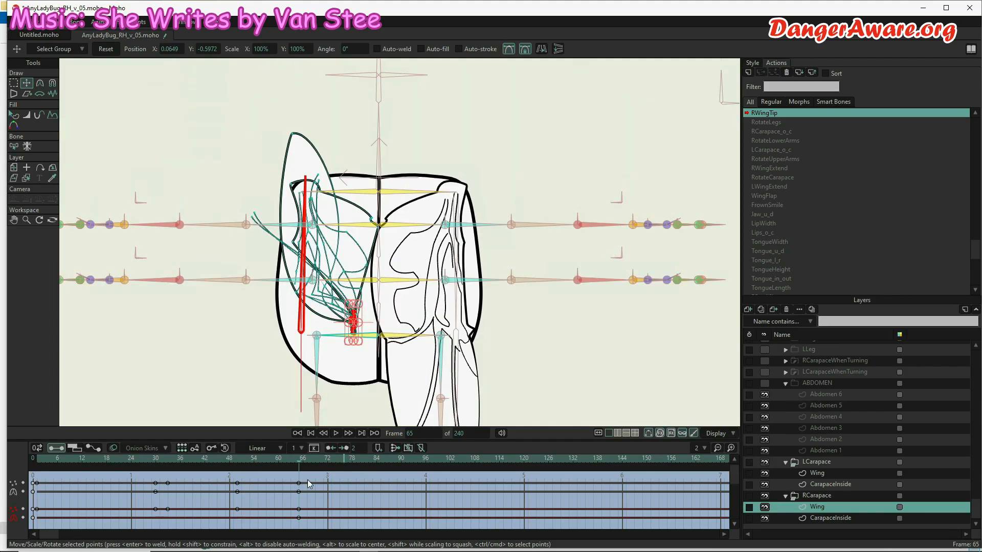
Step: Delete the Wing layer's keys from the RWingTip action and switch back to the mainline at frame 0
drag(309, 483, 3, 546)
key(Delete)
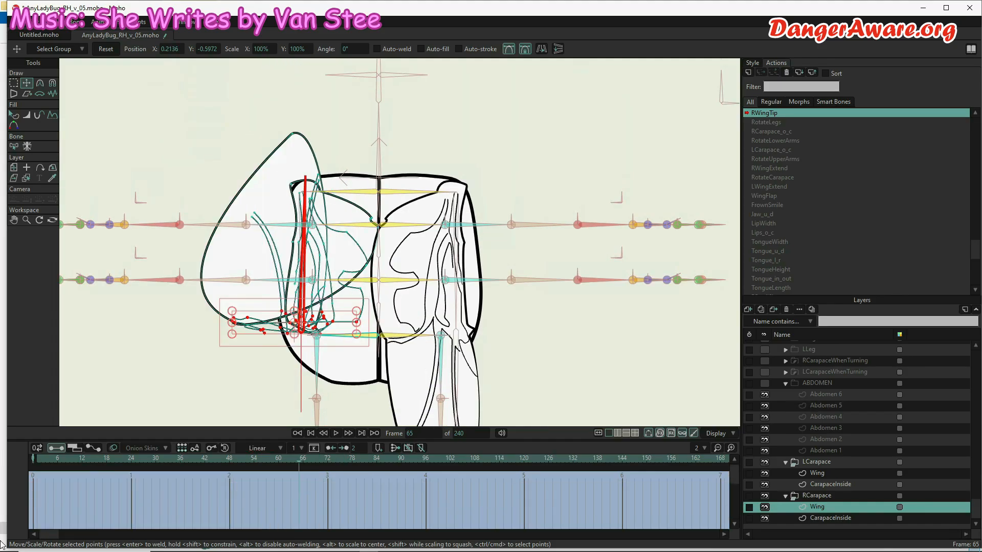
click(38, 459)
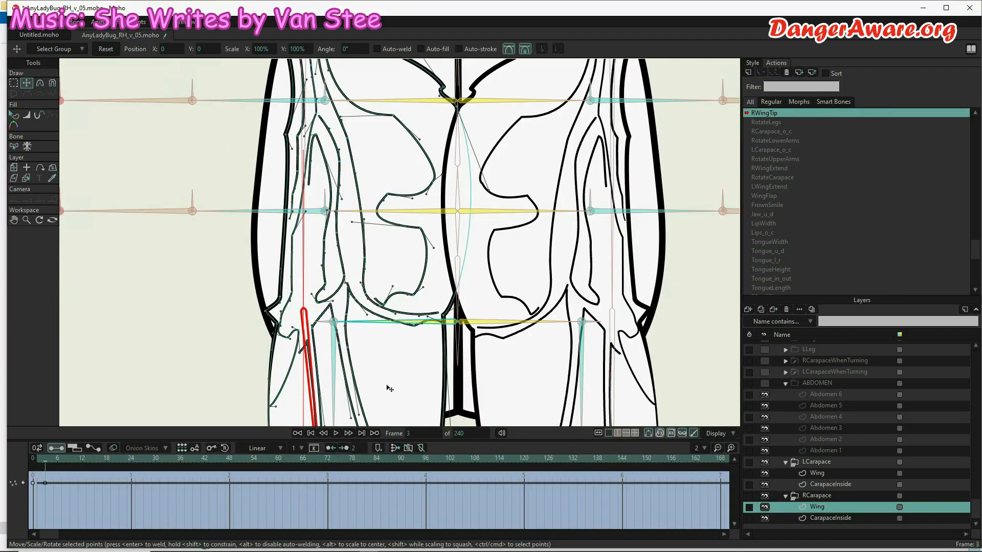
key(Delete)
click(298, 433)
drag(975, 246, 975, 119)
double_click(805, 114)
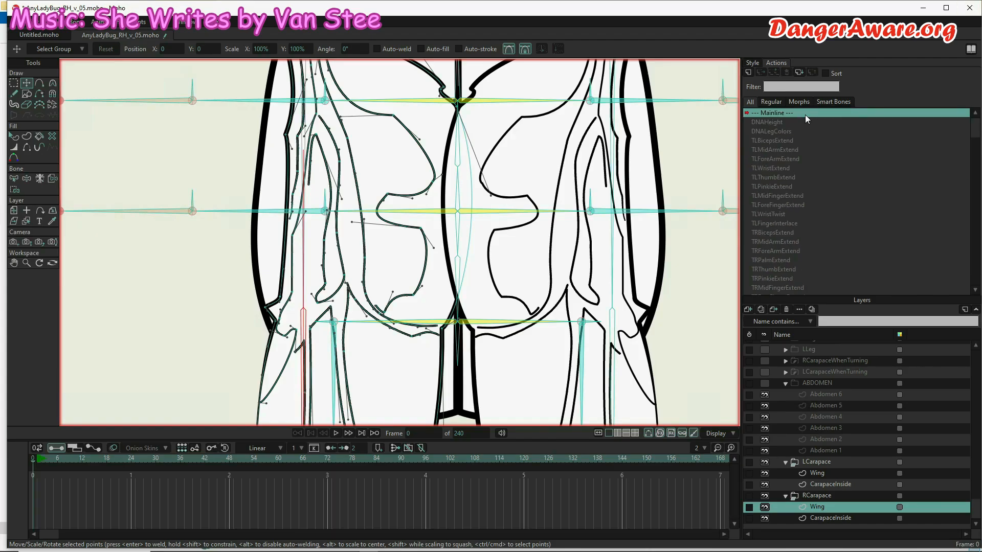
Step: Bind the right wing's fold points to the RWingBase bone and test the bend by manipulating the wing tip
scroll(342, 326, down, 2)
key(b)
click(317, 291)
scroll(317, 292, down, 2)
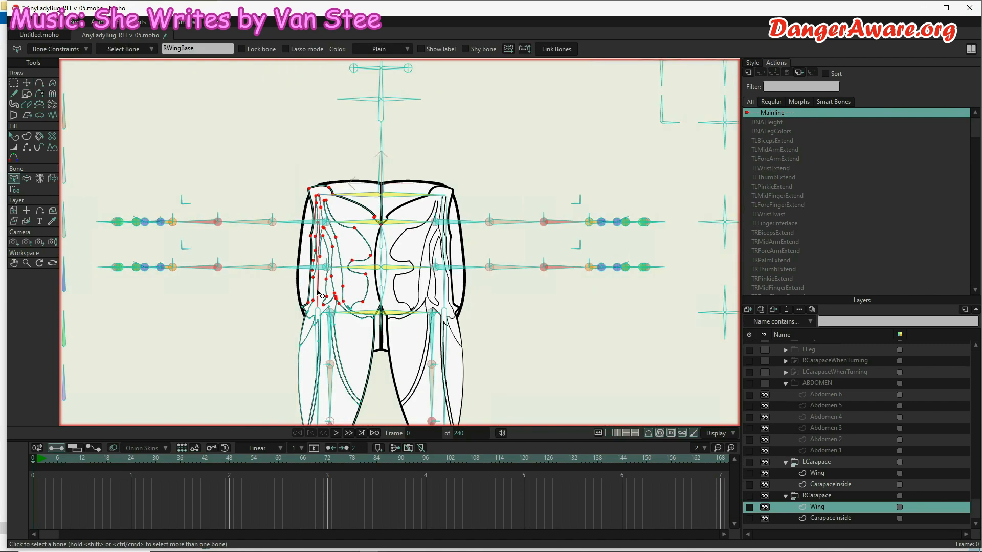
key(i)
drag(382, 292, 290, 342)
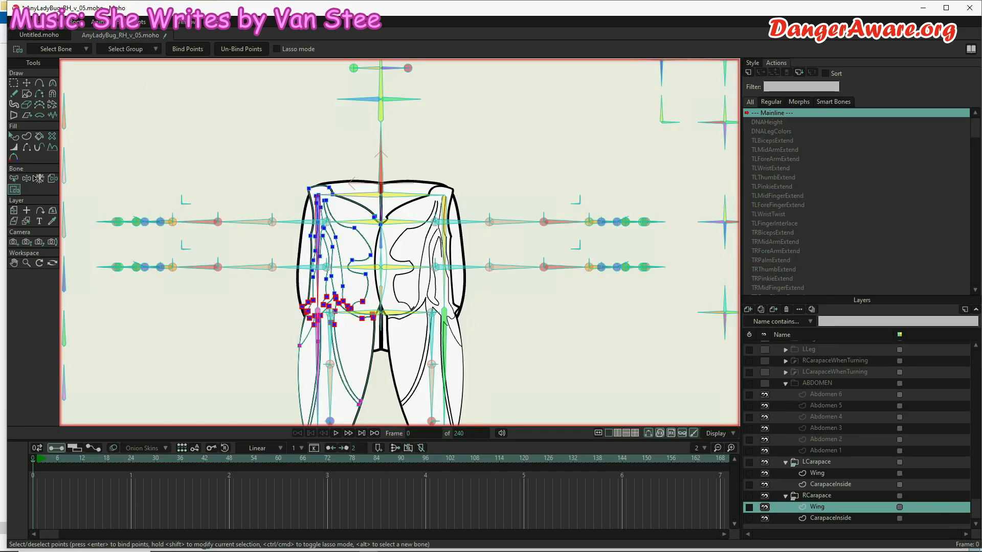
key(z)
drag(321, 397, 344, 329)
Step: Check the points bound to RWingBase and swing the right wing with Manipulate Bones to examine how the fold deforms
key(b)
key(i)
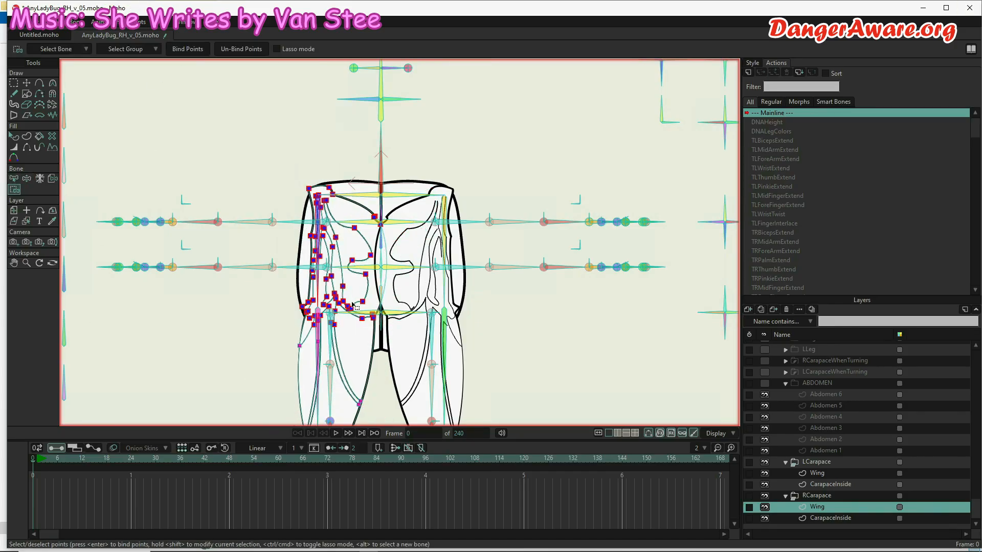
click(26, 179)
drag(321, 402, 406, 316)
key(g)
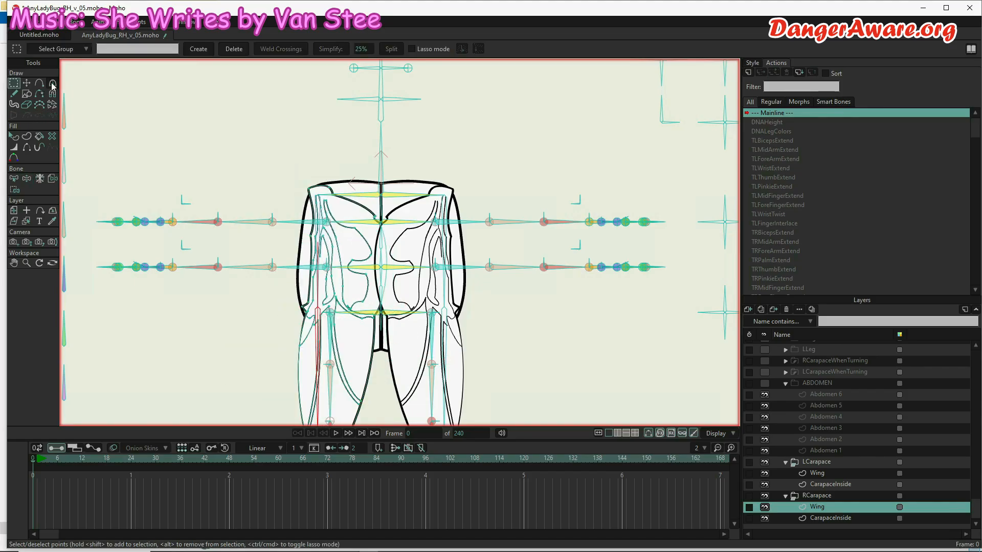
key(z)
drag(315, 403, 92, 374)
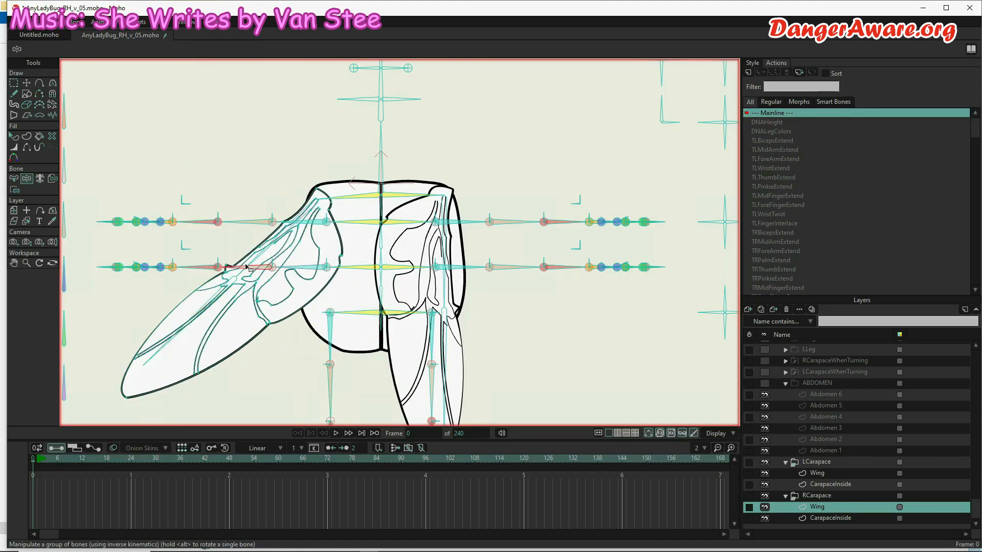
drag(230, 267, 230, 271)
drag(261, 253, 307, 279)
drag(307, 327, 323, 433)
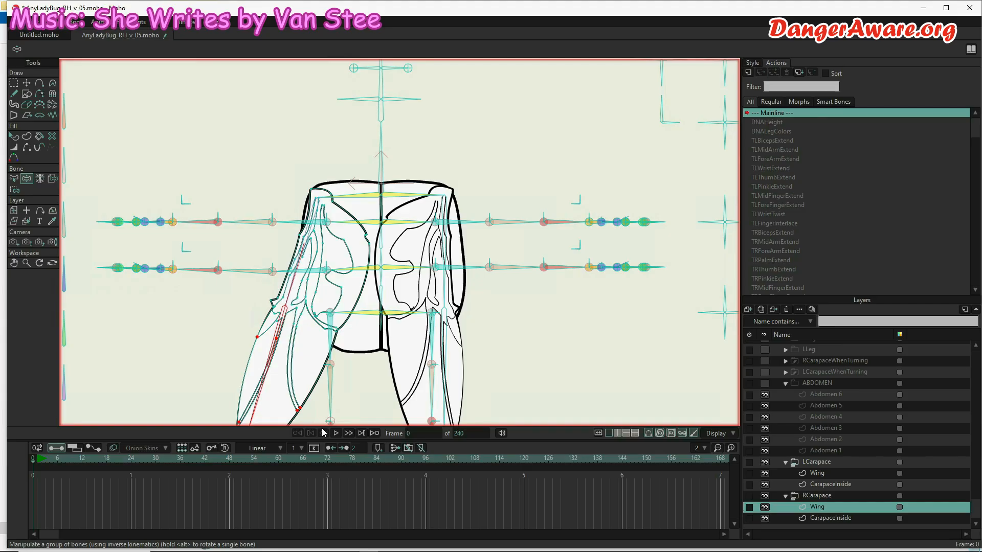
drag(323, 433, 324, 433)
scroll(820, 372, up, 10)
click(816, 360)
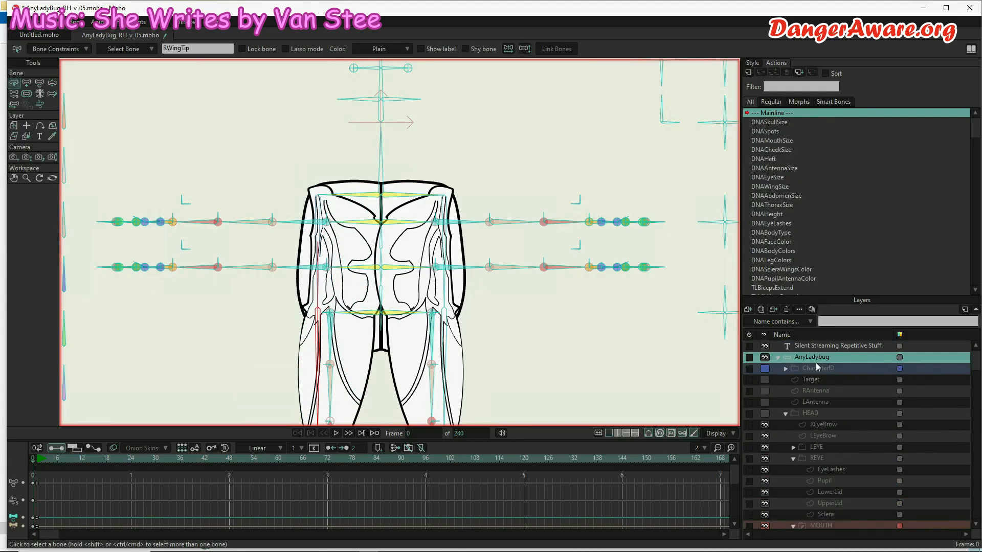
scroll(293, 320, up, 1)
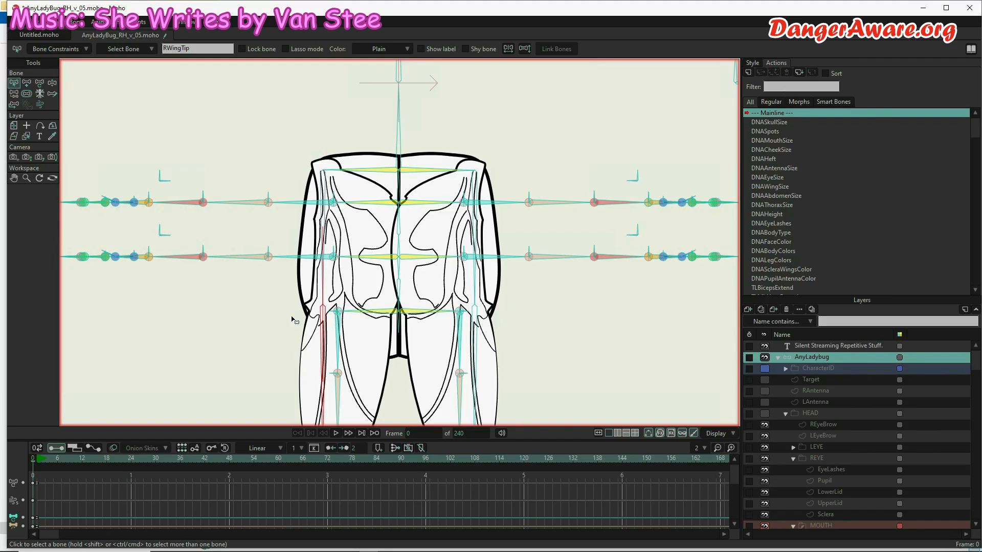
scroll(293, 320, up, 3)
scroll(317, 324, down, 3)
scroll(794, 463, down, 10)
Step: Duplicate RCarapace's Wing layer and rename the two copies UpperWing and LowerWing
click(842, 508)
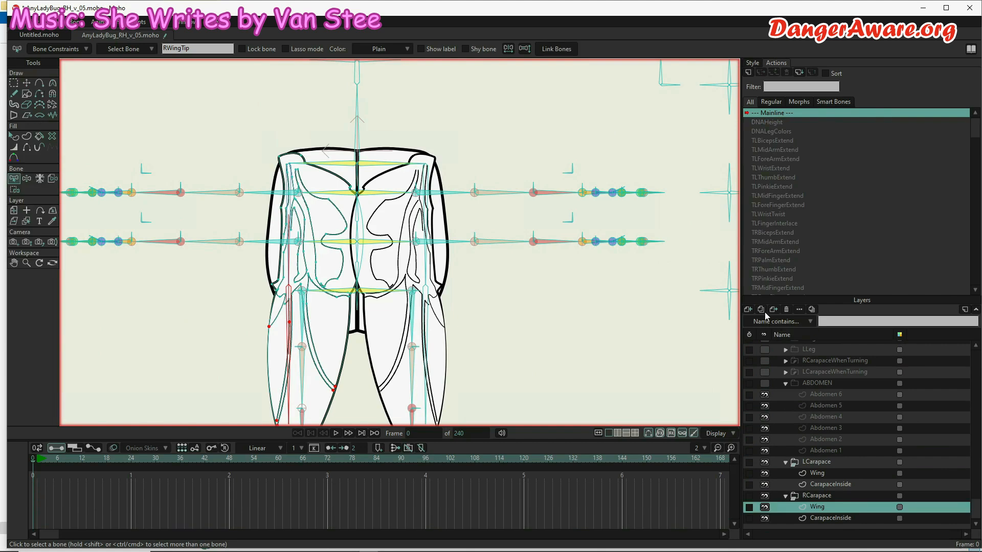
click(762, 310)
key(p)
double_click(837, 508)
text(UpperWing)
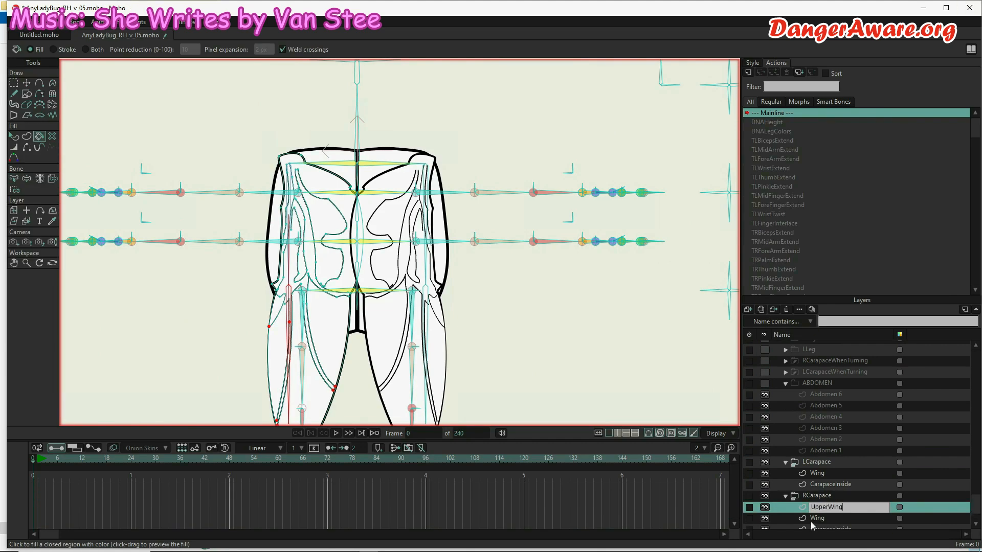
double_click(811, 520)
text(Lower)
Step: On the UpperWing layer, delete the points of the wing below the fold
click(813, 507)
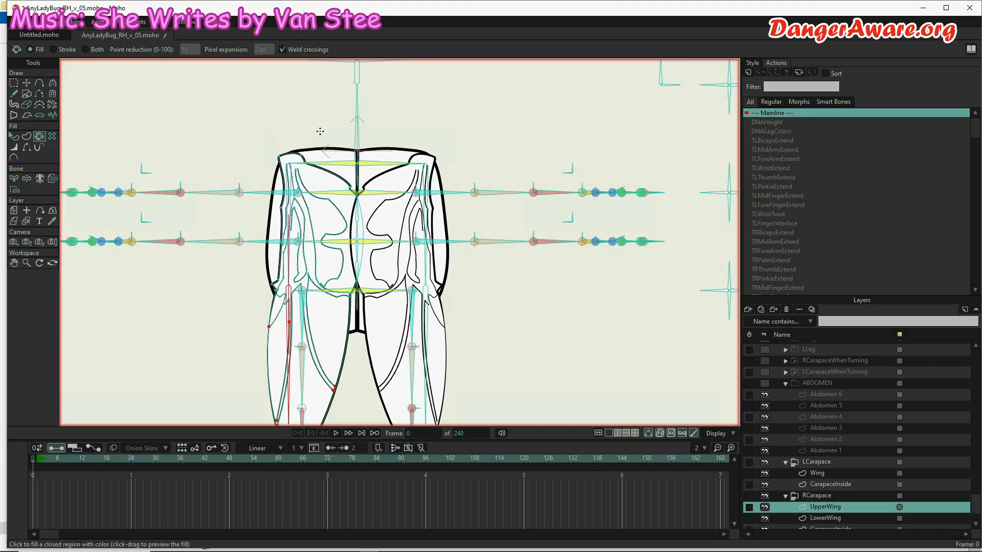
key(g)
drag(211, 298, 356, 407)
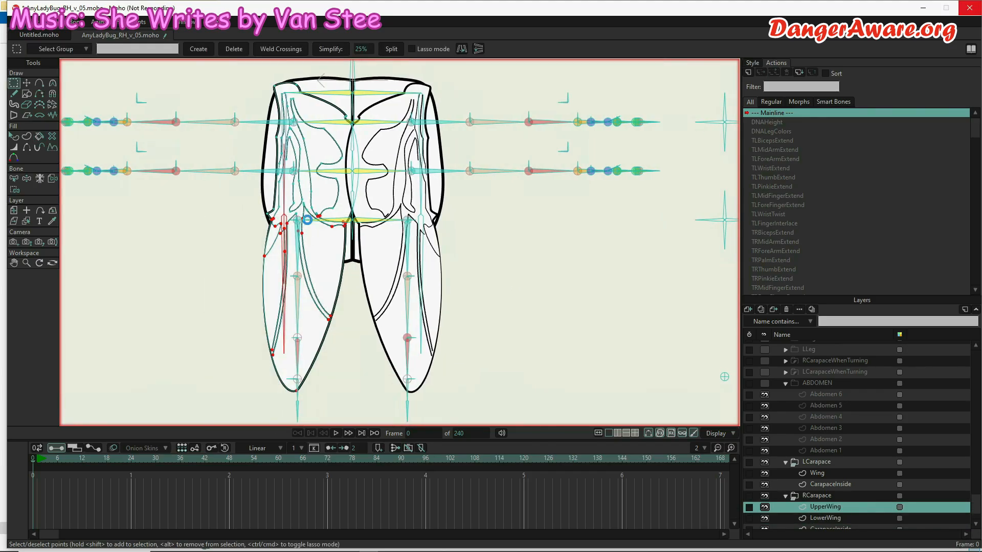
scroll(302, 228, up, 4)
drag(170, 186, 469, 367)
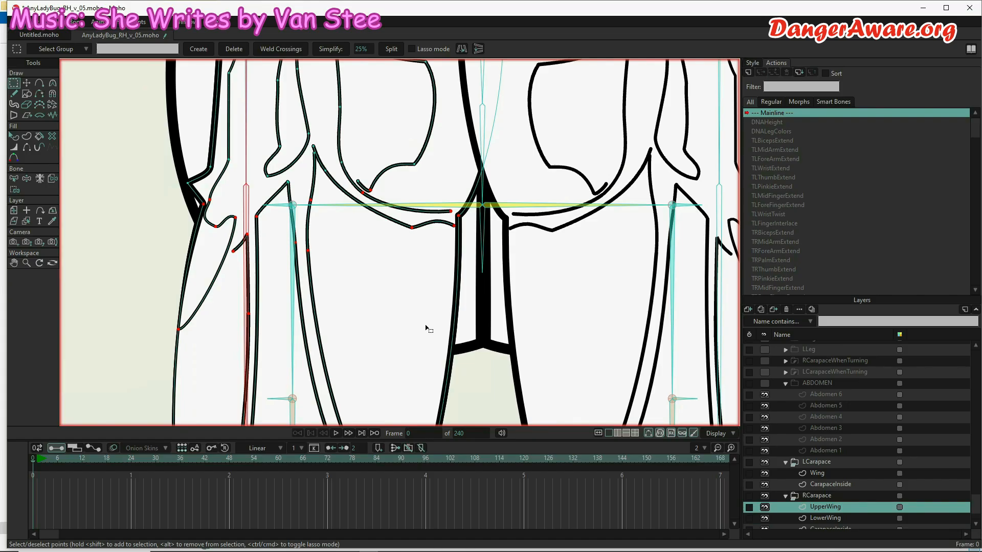
scroll(356, 241, down, 4)
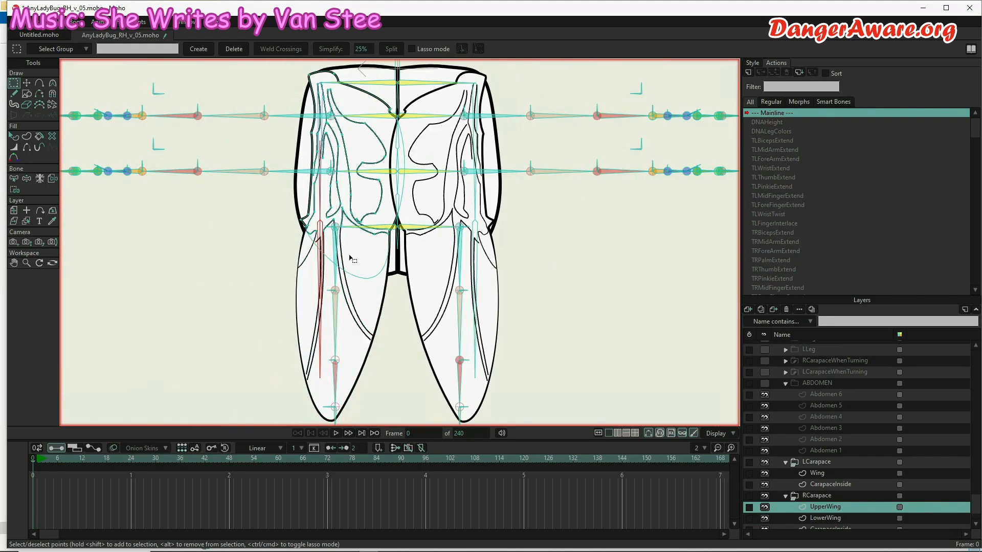
Step: Adjust the curvature of UpperWing's fold points so the outline's lower end bulges into a rounded arc
scroll(381, 269, up, 4)
key(c)
drag(232, 243, 199, 256)
drag(406, 219, 343, 349)
drag(200, 256, 173, 239)
drag(343, 346, 361, 304)
Step: On the LowerWing layer, delete the points of the wing above the fold
scroll(361, 304, down, 3)
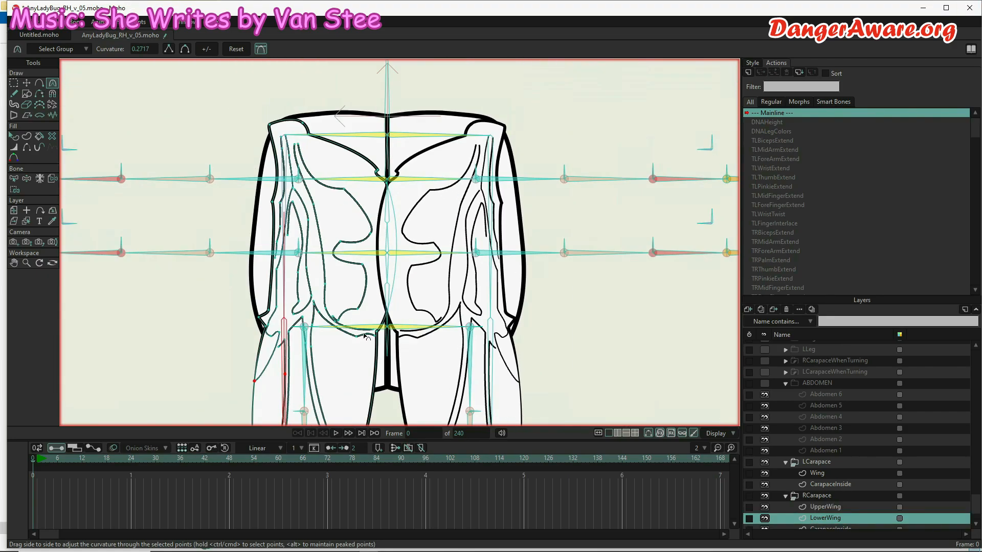
key(g)
drag(205, 91, 458, 340)
key(Delete)
mouse_move(352, 357)
mouse_down()
mouse_move(359, 226)
mouse_move(363, 348)
mouse_up()
key(ctrl+z)
drag(252, 87, 508, 305)
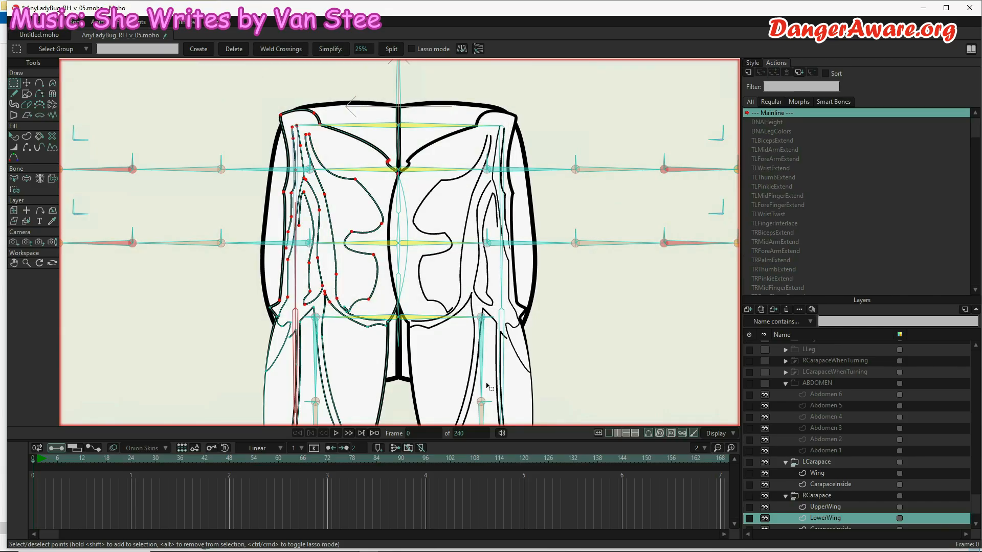
key(Delete)
scroll(394, 337, up, 5)
scroll(383, 330, down, 6)
Step: Create a shape with both fill and stroke from UpperWing's outer outline
click(840, 511)
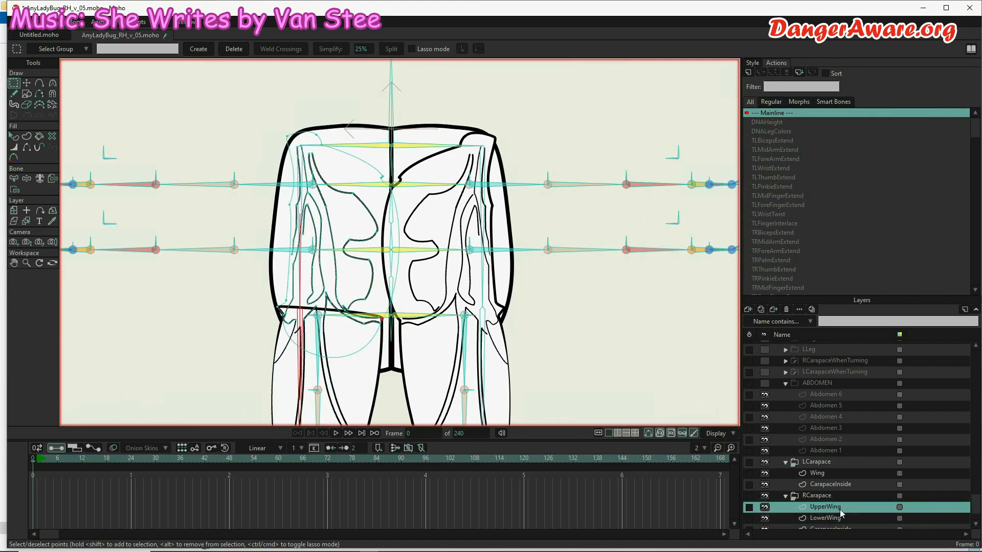
key(q)
click(27, 136)
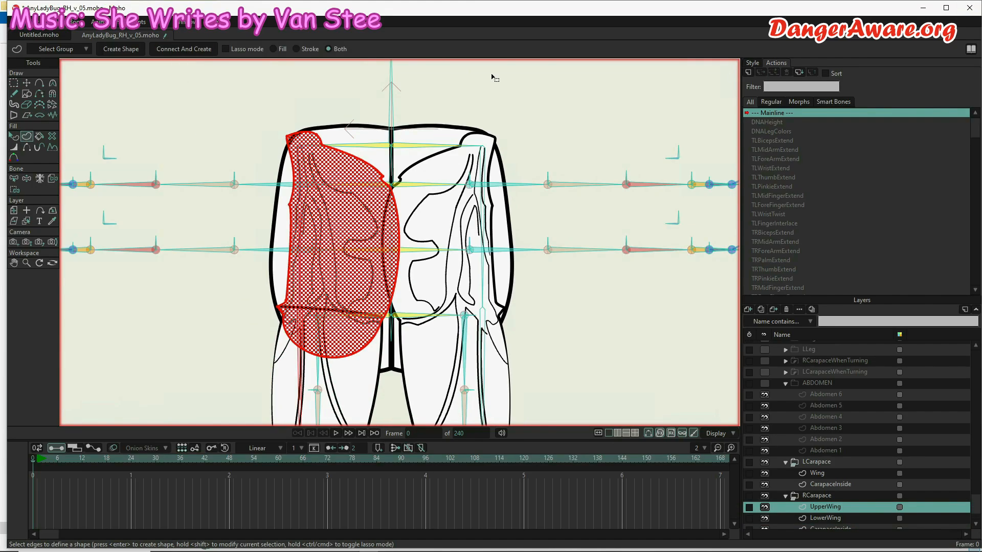
click(121, 48)
Step: Hide the curved edge along the lower end of UpperWing's outline
click(27, 84)
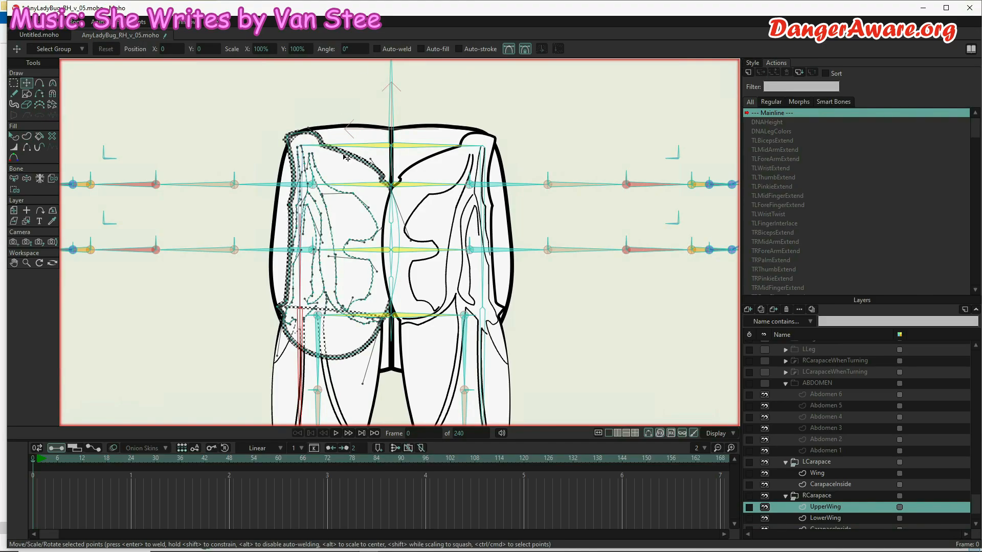
key(w)
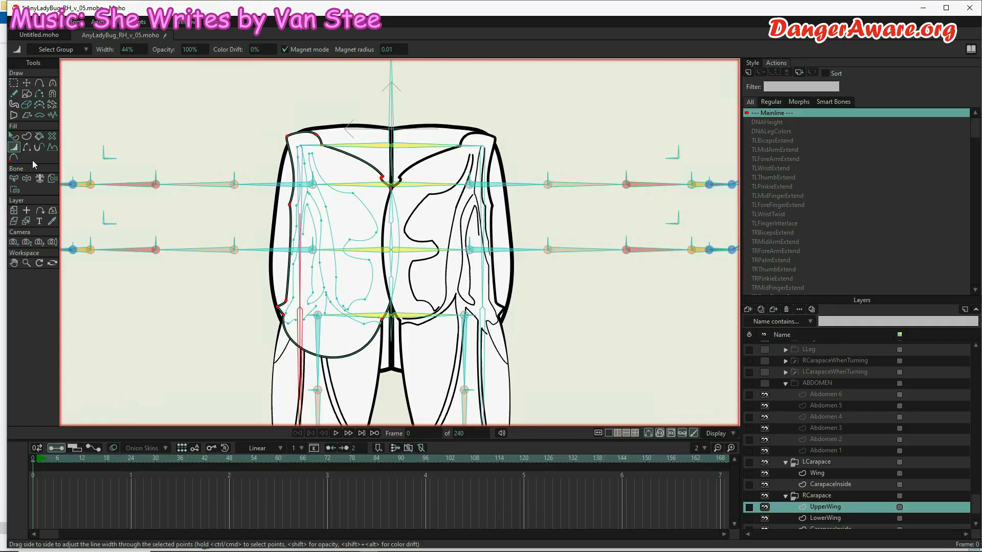
click(27, 147)
click(332, 357)
scroll(375, 290, down, 4)
Step: Move LowerWing above UpperWing within RCarapace and hide LowerWing's straight edge across the fold
click(826, 518)
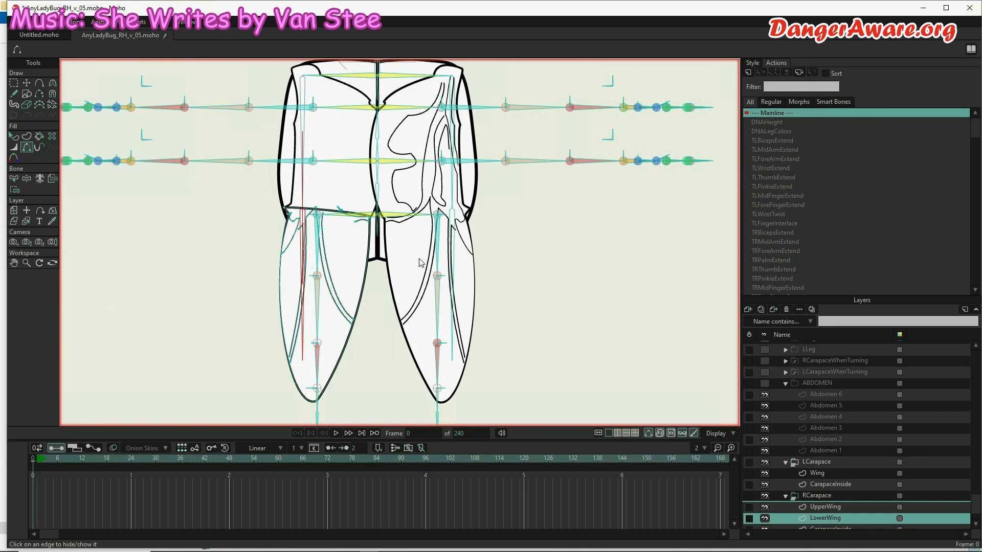
scroll(343, 179, up, 5)
scroll(307, 267, down, 3)
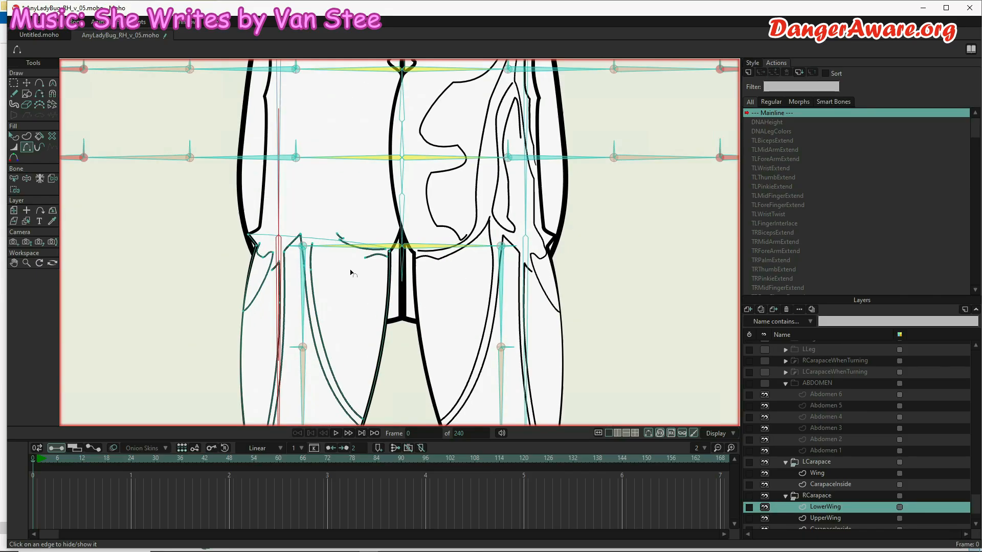
scroll(325, 267, up, 3)
scroll(317, 271, down, 4)
scroll(312, 293, down, 2)
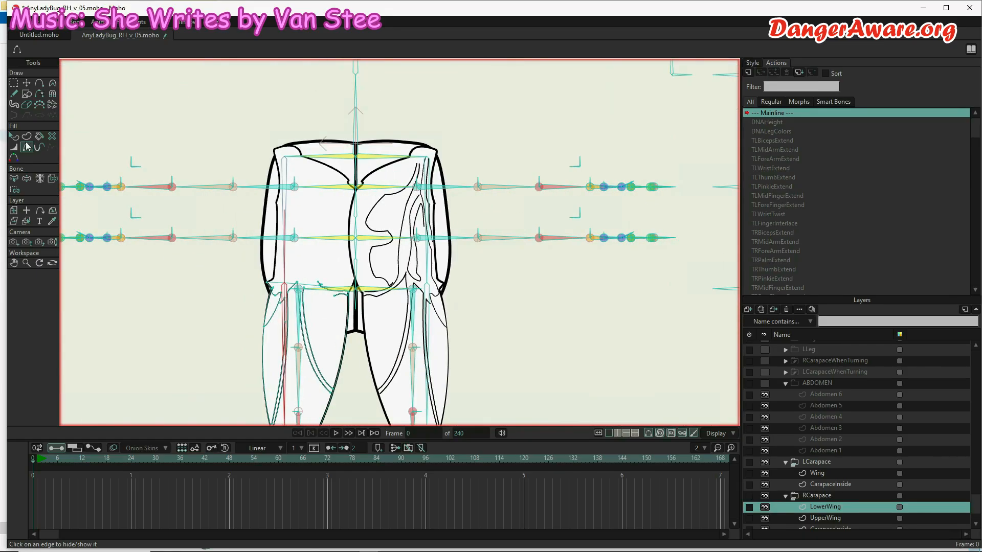
Step: On the UpperWing layer, create shapes with both fill and stroke from the inner vein lines and the short edge near the fold
key(g)
click(825, 518)
key(t)
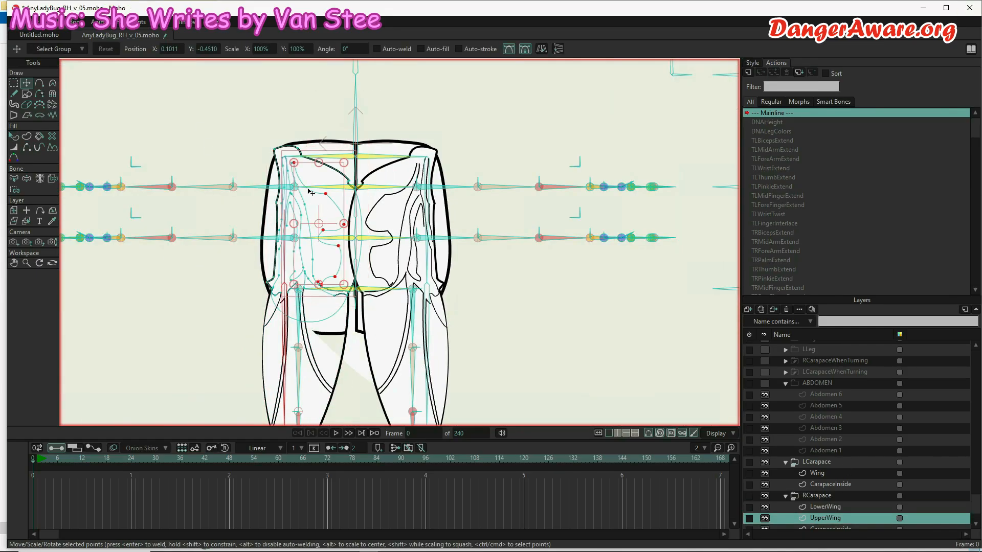
scroll(279, 208, up, 2)
click(27, 136)
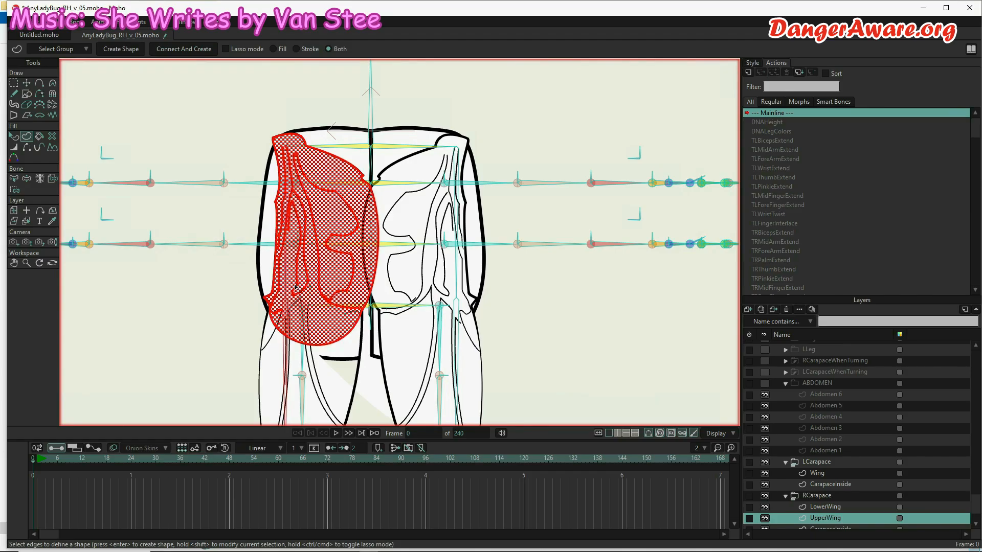
key(Return)
scroll(322, 301, up, 5)
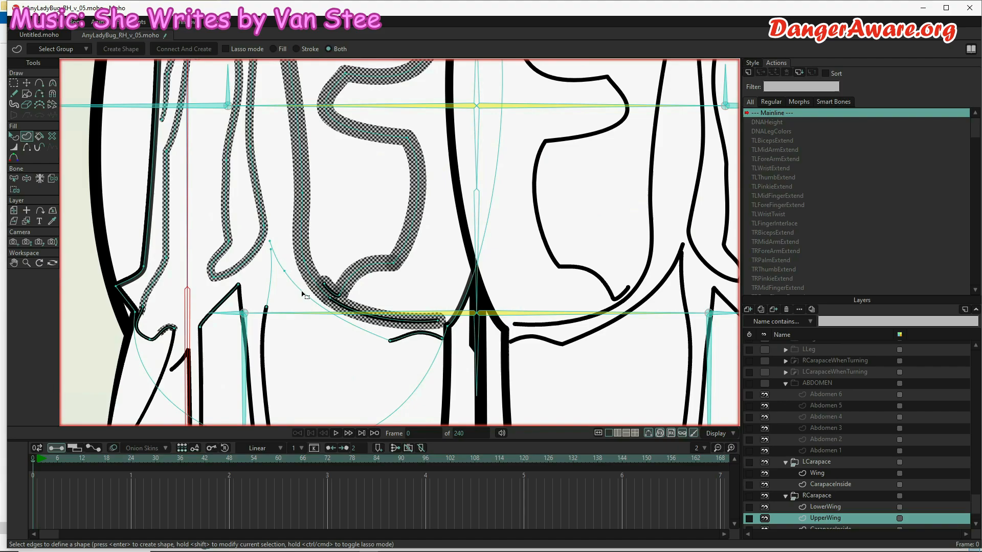
click(303, 294)
scroll(314, 276, down, 5)
click(123, 49)
key(w)
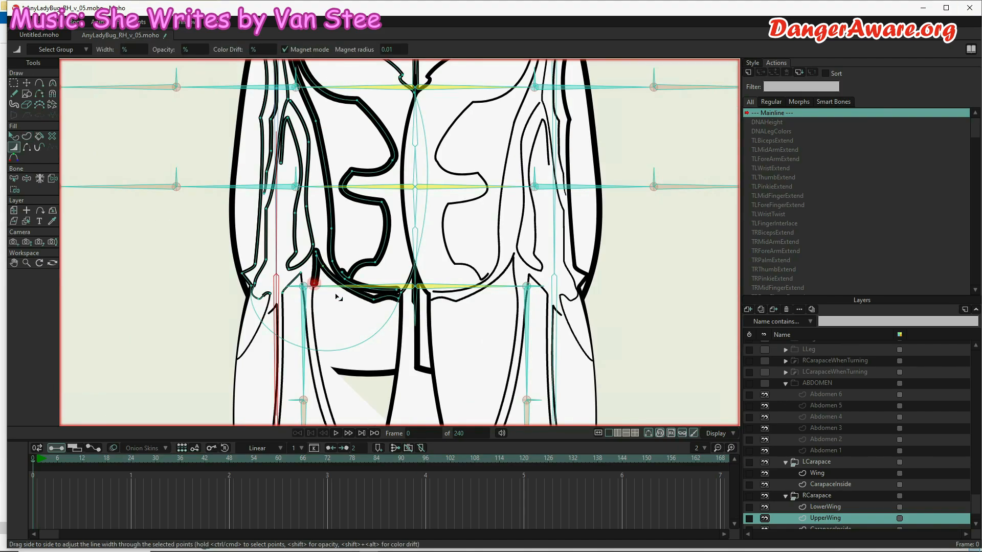
Step: Reduce the line width through UpperWing's vein and outline points to 34.2%
key(t)
double_click(336, 207)
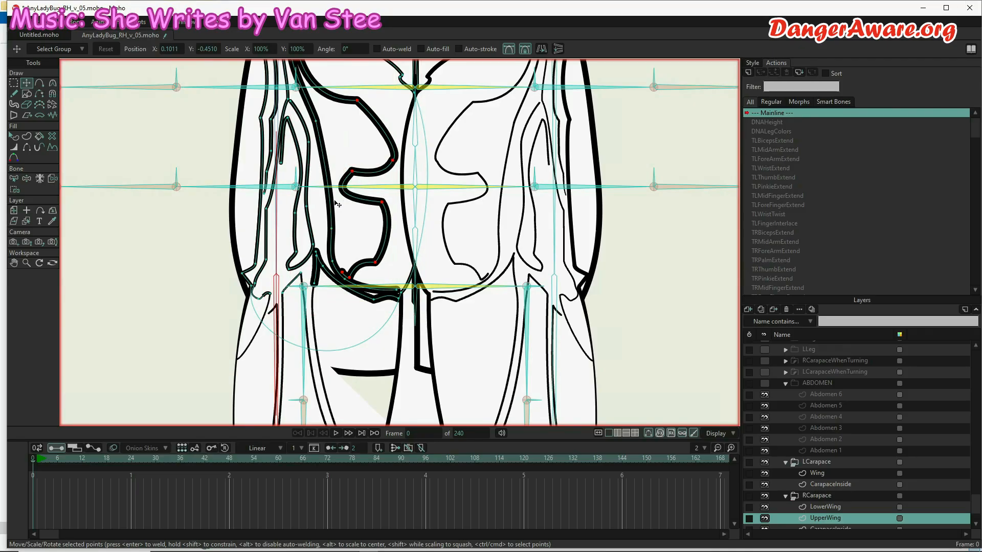
shift+double_click(315, 283)
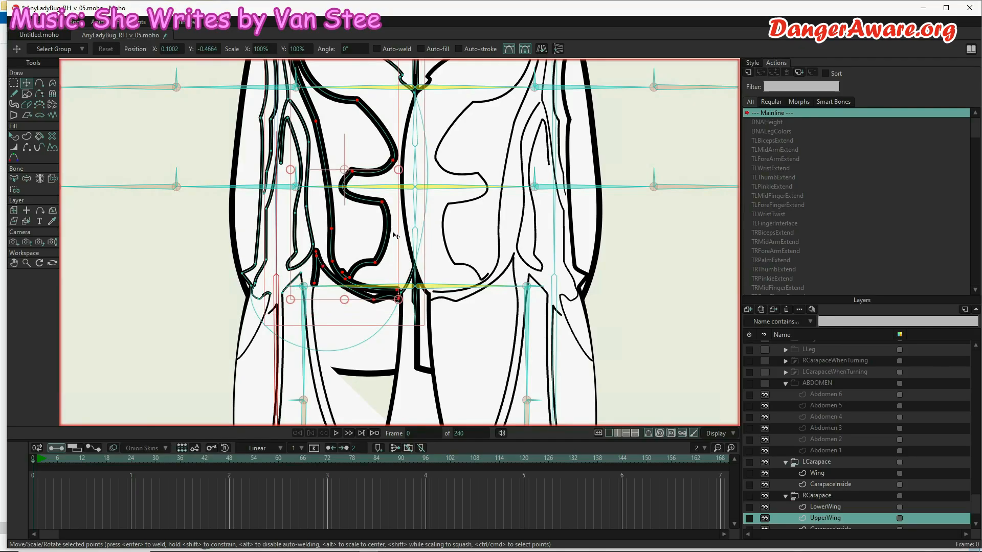
key(w)
scroll(378, 220, down, 3)
scroll(359, 201, up, 8)
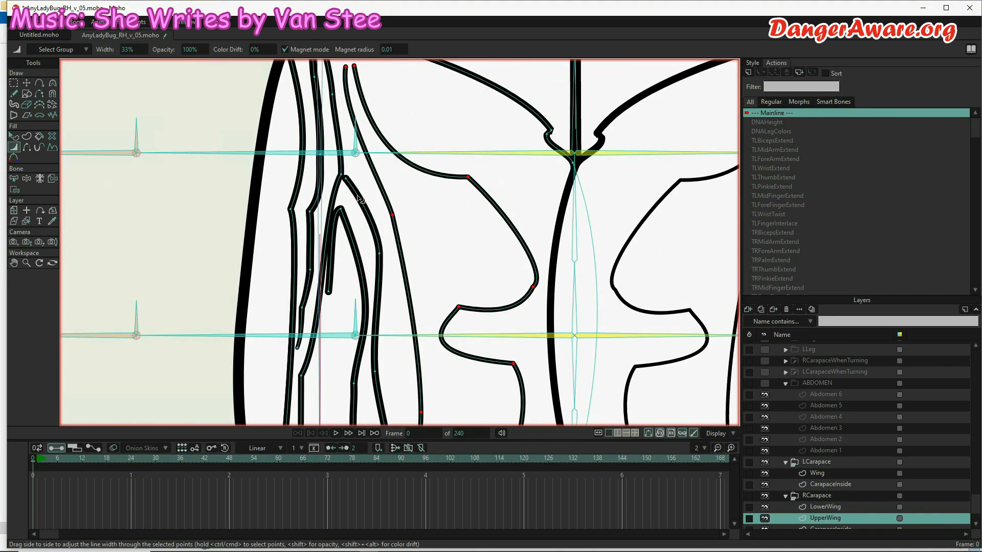
key(t)
key(w)
drag(351, 261, 323, 259)
key(t)
double_click(310, 246)
key(w)
scroll(358, 255, down, 5)
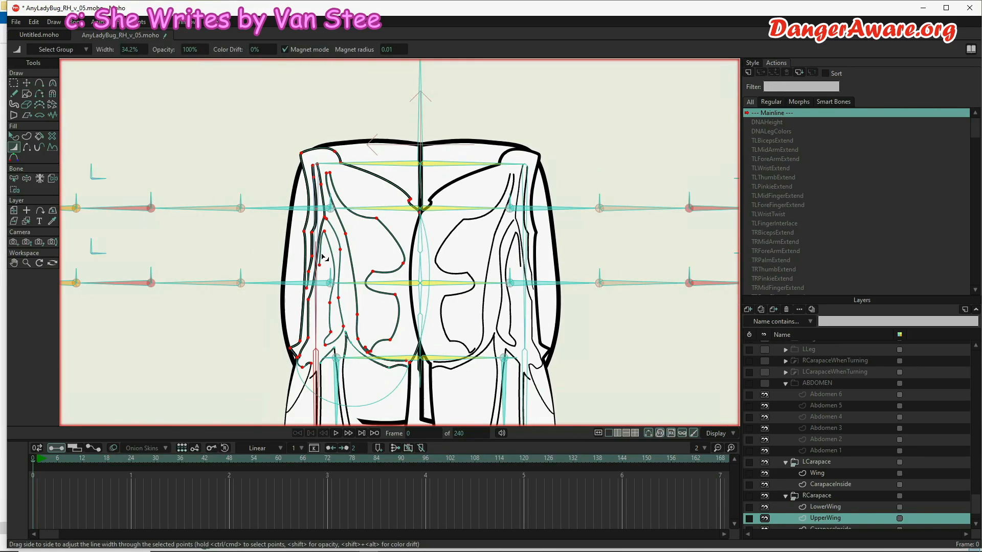
scroll(317, 287, up, 2)
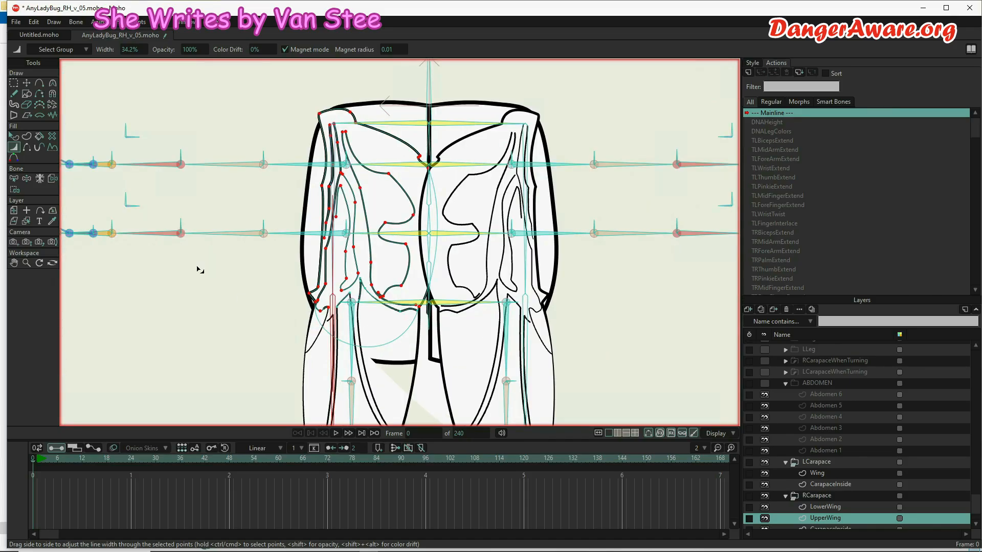
scroll(238, 381, up, 1)
scroll(387, 232, down, 2)
Step: On the LowerWing layer, pull in the long curve handle so the fill no longer spills past the wing's inner edge
key(b)
click(354, 256)
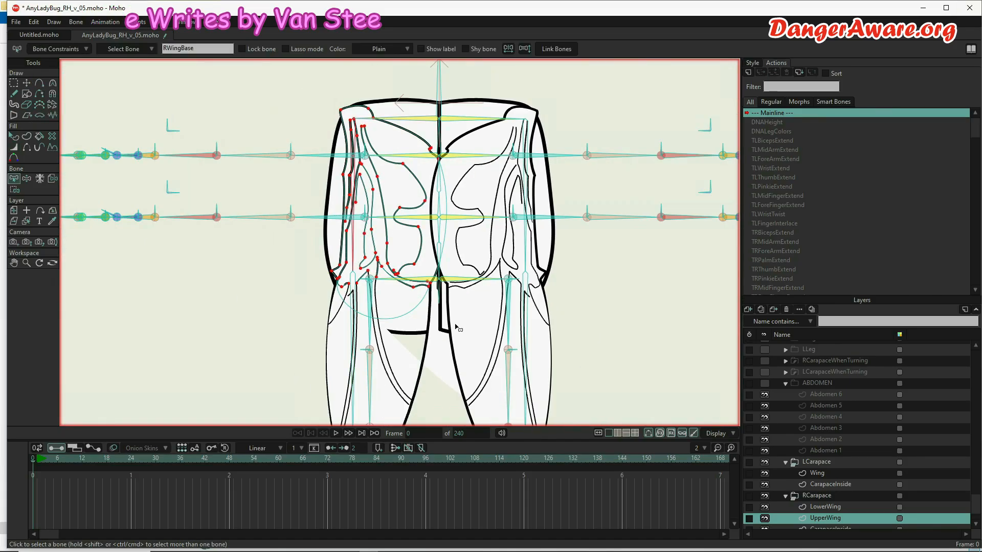
scroll(457, 328, down, 2)
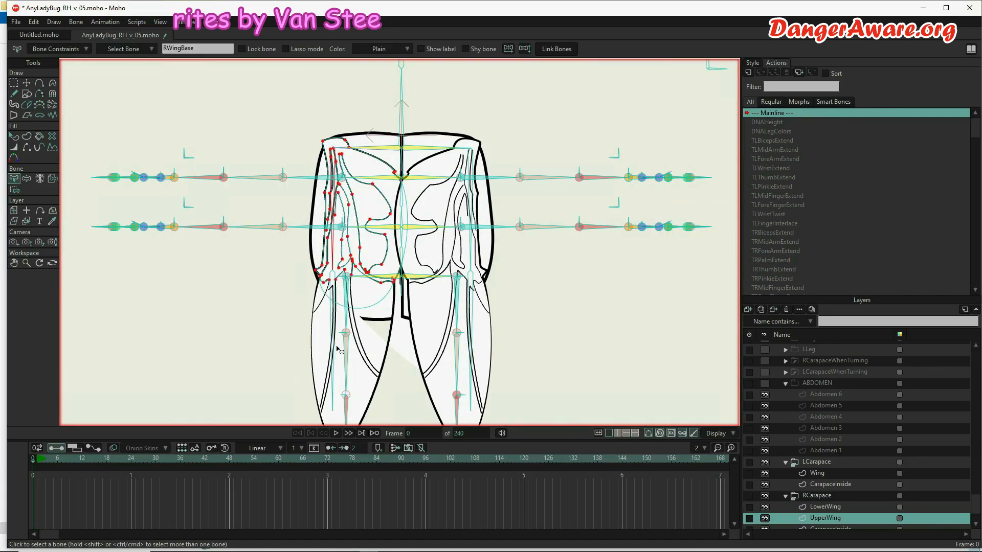
click(338, 350)
click(826, 507)
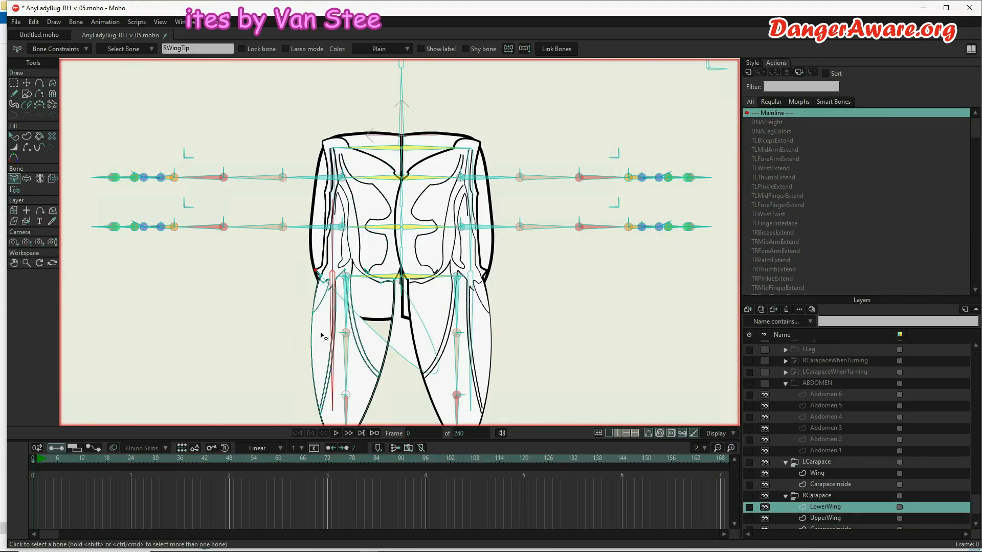
key(c)
drag(416, 313, 391, 212)
drag(503, 399, 343, 230)
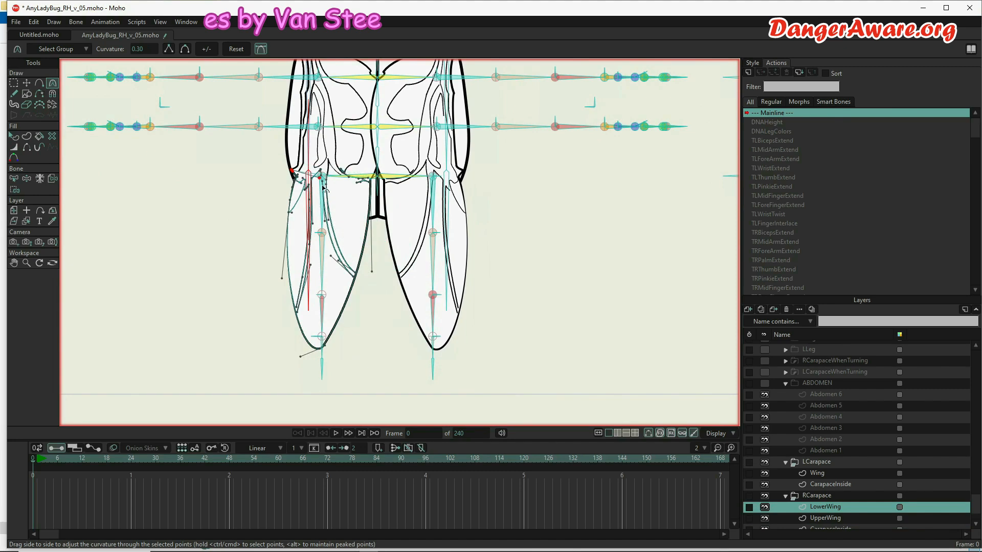
Step: Adjust the curve handles of LowerWing's hidden fold edge so it follows the seam with UpperWing
scroll(370, 170, up, 8)
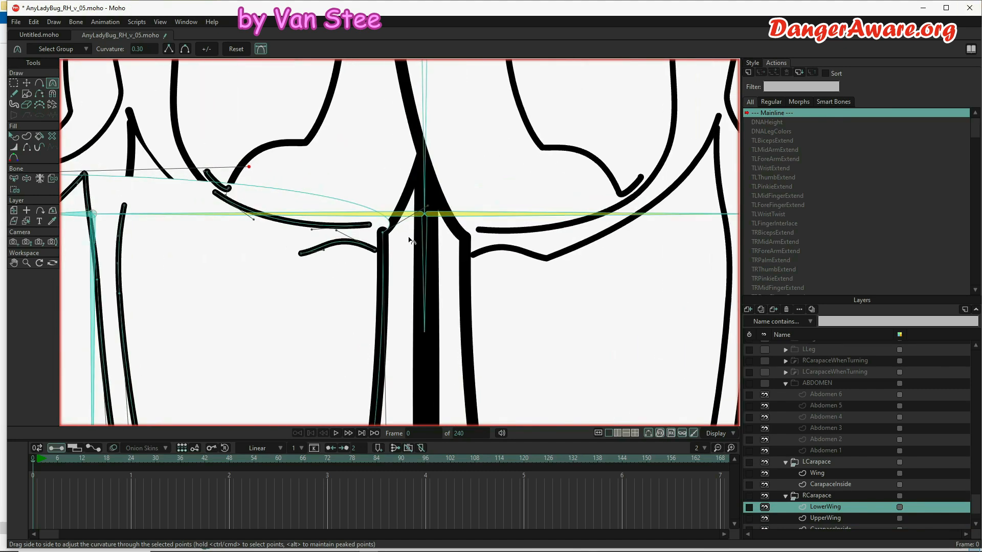
drag(247, 169, 322, 222)
drag(322, 222, 498, 255)
drag(498, 256, 407, 241)
scroll(355, 231, down, 6)
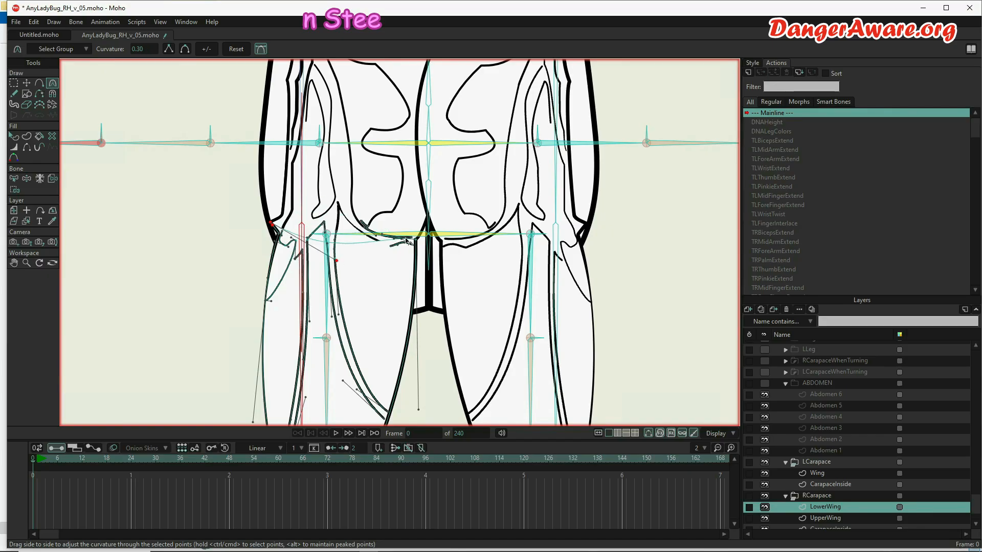
scroll(404, 240, up, 5)
drag(292, 220, 370, 132)
scroll(422, 296, down, 6)
Step: Bind LowerWing's points to the RWingTip bone and manipulate the bones to test how the wing moves
key(b)
click(284, 167)
key(i)
scroll(256, 126, down, 3)
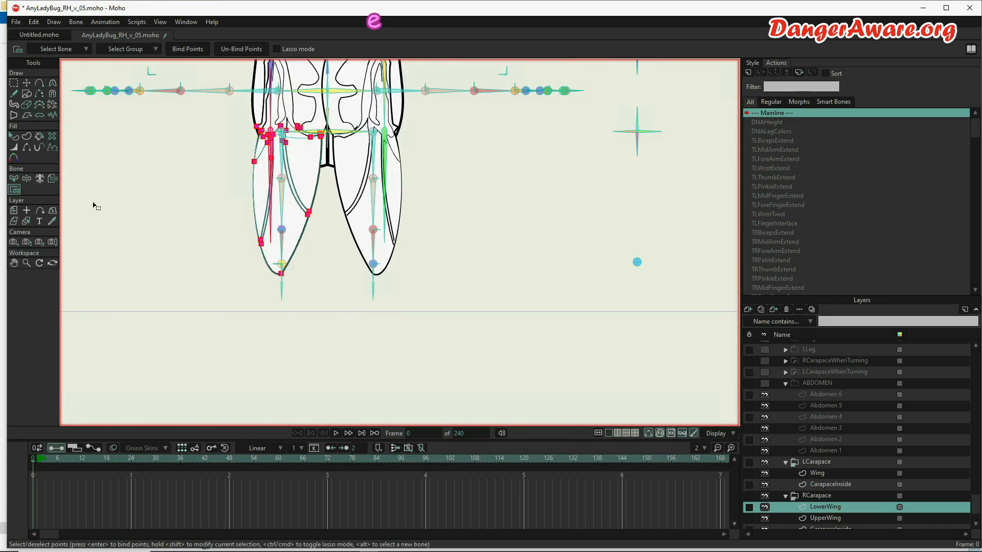
click(27, 179)
drag(388, 370, 411, 453)
drag(307, 361, 485, 362)
drag(294, 307, 339, 322)
Step: Open the RWingTip action on the AnyLadybug layer and go to frame 65 to examine the folded wing tip
scroll(875, 222, down, 10)
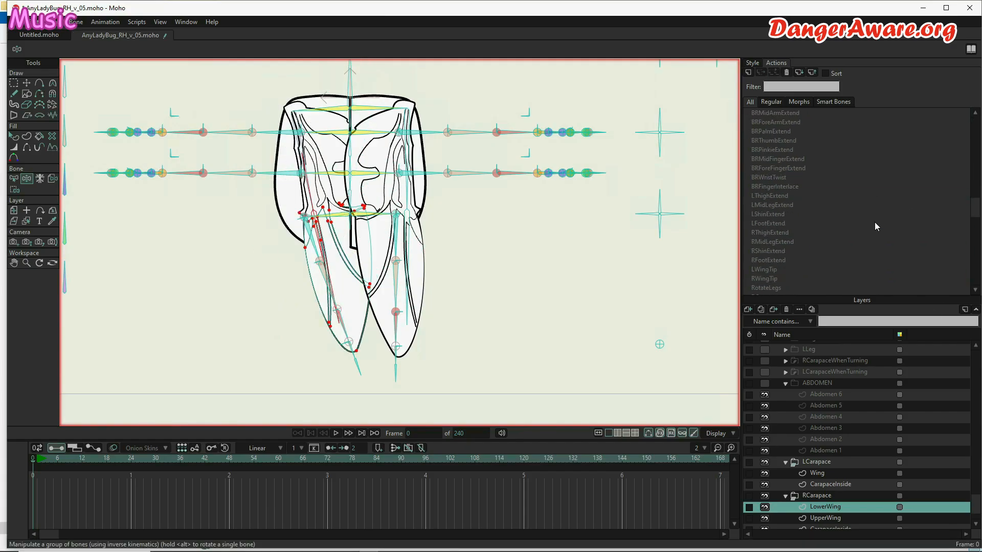
scroll(875, 222, down, 4)
scroll(873, 401, up, 10)
click(836, 358)
double_click(781, 164)
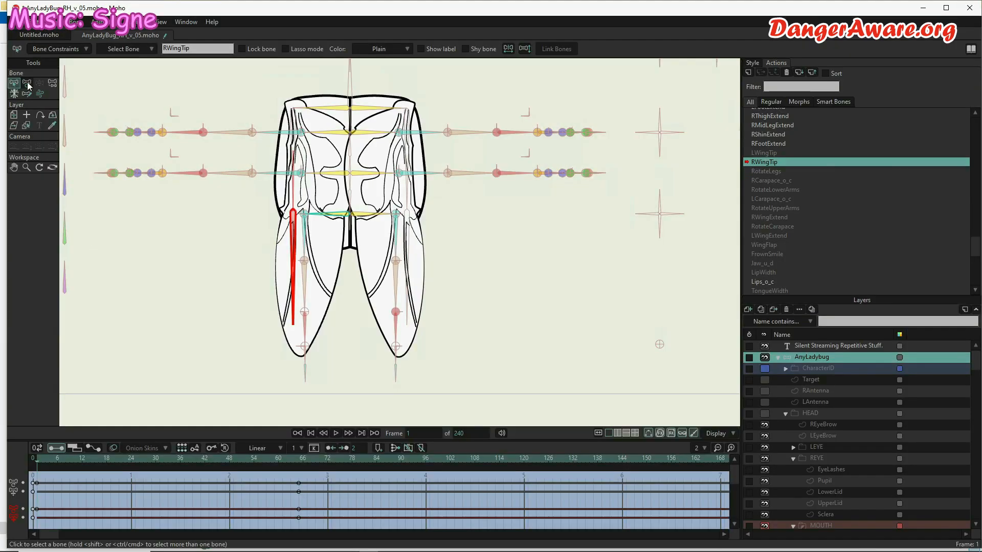
click(28, 83)
click(298, 463)
Step: At frame 65 of the RWingTip action, narrow and shorten LowerWing's points so the folded tip fits inside the carapace
drag(974, 365, 974, 515)
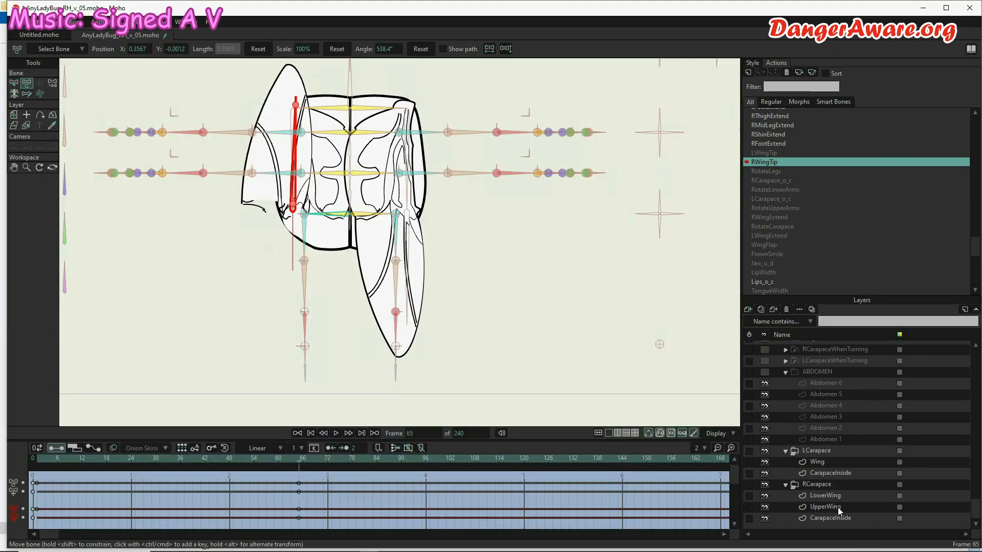
click(826, 495)
click(27, 82)
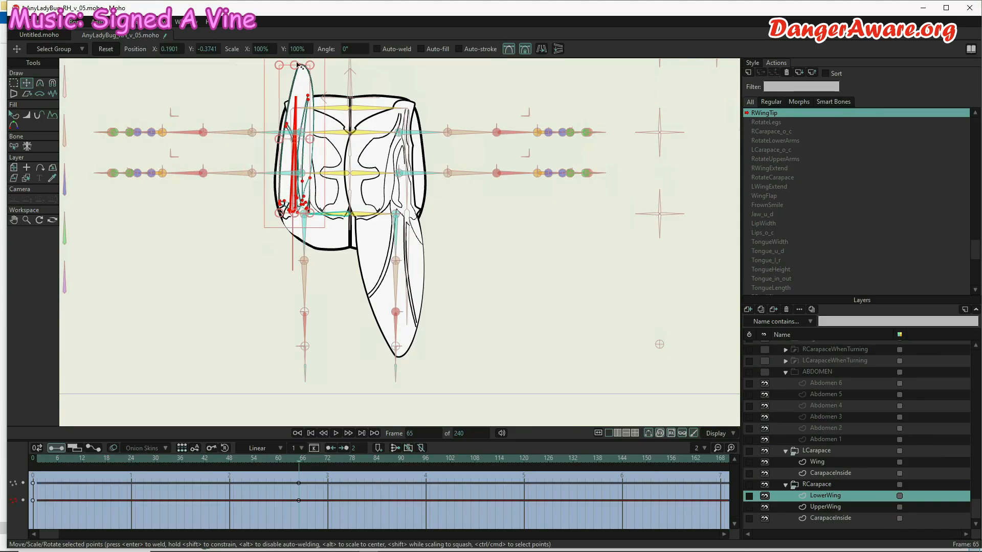
drag(294, 65, 295, 104)
mouse_move(299, 460)
mouse_down()
mouse_move(98, 463)
mouse_move(306, 444)
mouse_up()
Step: Narrow all of UpperWing's points horizontally to match the folded tip, with the key at frame 65 of the RWingTip action
click(825, 507)
key(g)
drag(361, 128, 259, 274)
key(t)
drag(352, 171, 318, 167)
click(296, 463)
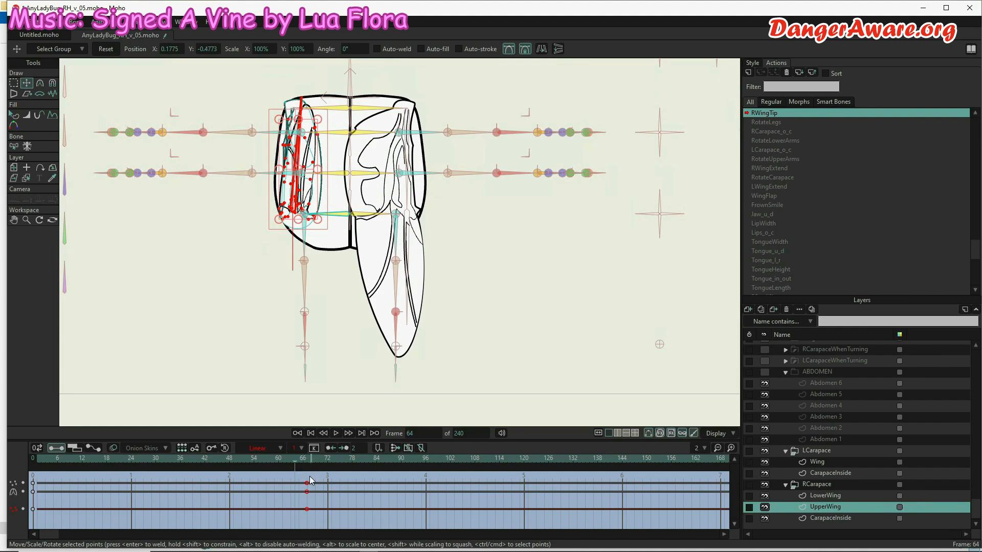
Step: Reset the points of UpperWing and LowerWing at frame 1, and reset LowerWing's points again at frame 33
click(39, 464)
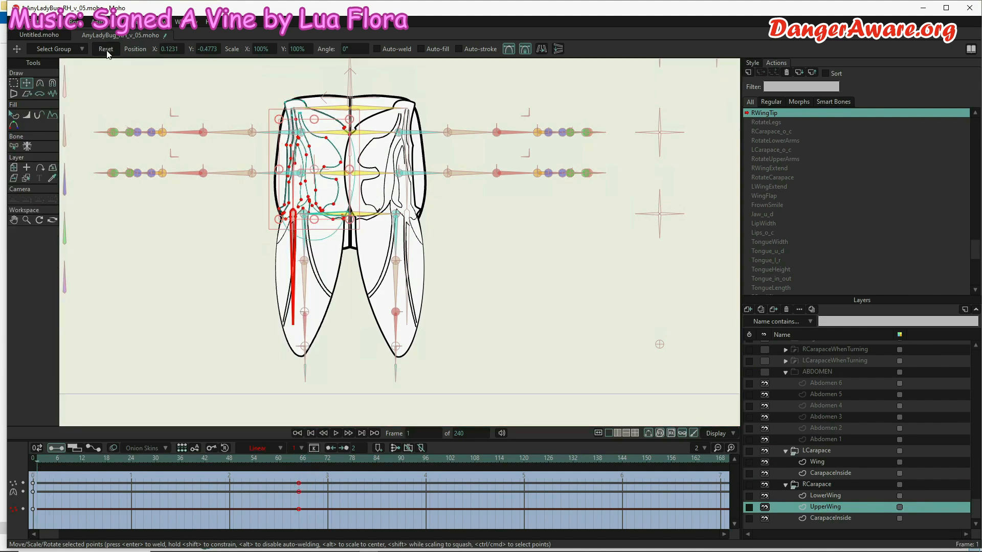
click(819, 496)
click(169, 459)
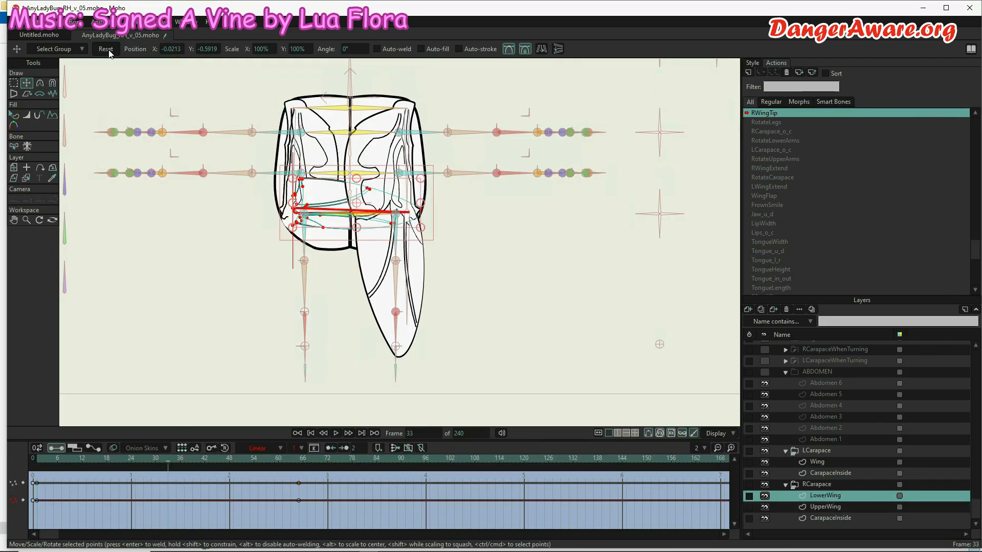
click(108, 50)
Step: At frame 54 of the RWingTip action, scale LowerWing's points slightly narrower so they stay inside the carapace
drag(175, 460, 254, 476)
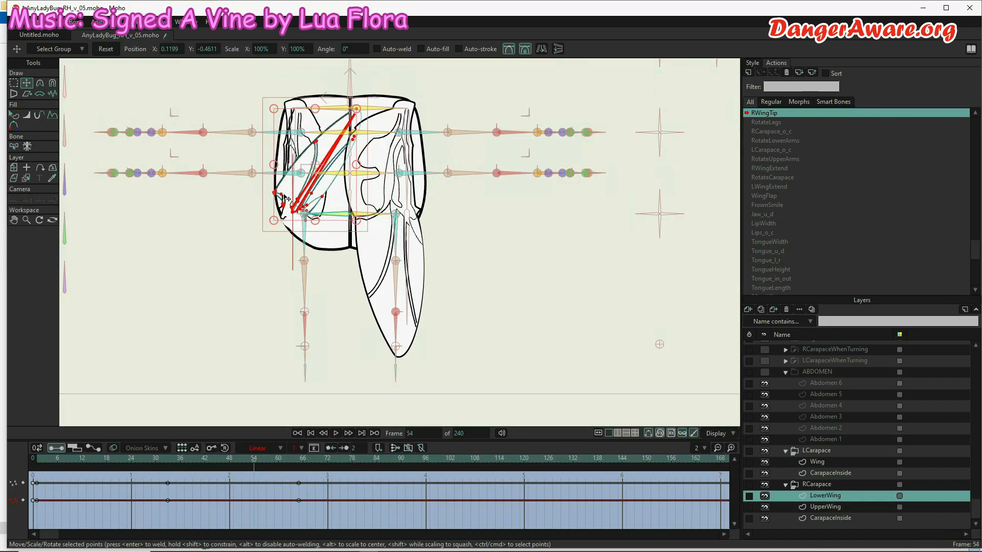
scroll(277, 170, up, 5)
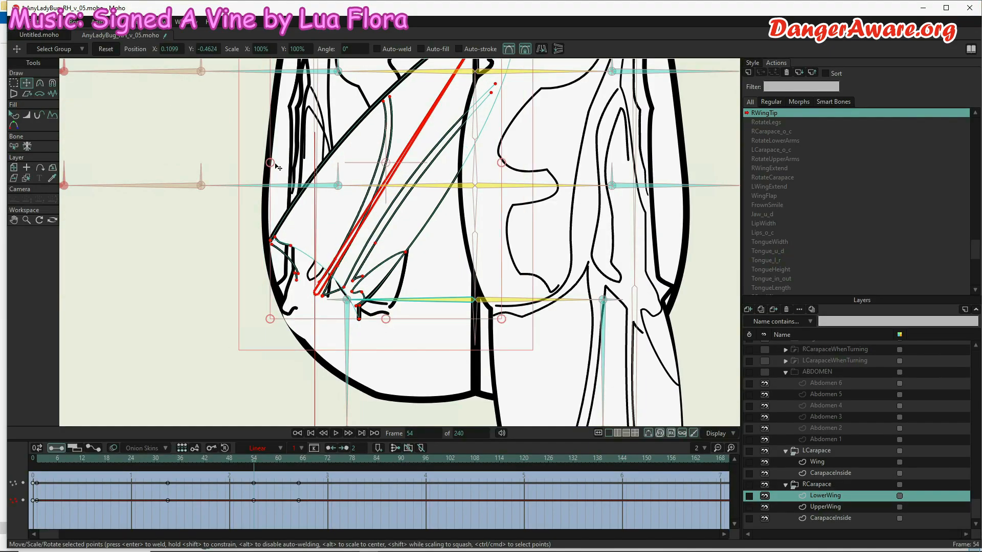
drag(272, 162, 277, 163)
Step: At frame 0, replace LCarapace's Wing layer with horizontally flipped duplicates of LowerWing and UpperWing from RCarapace
drag(232, 459, 33, 475)
scroll(412, 272, down, 7)
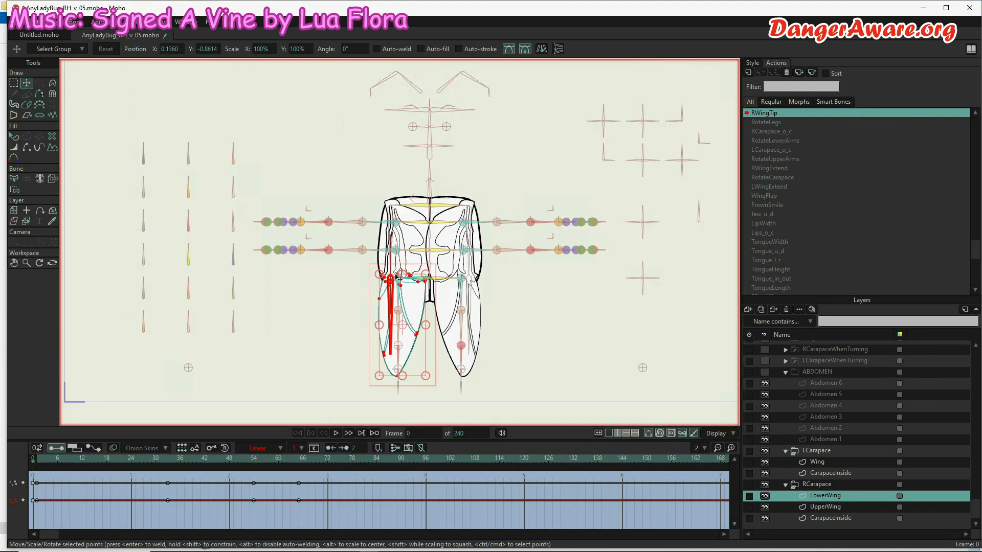
click(787, 310)
click(831, 496)
shift+click(833, 508)
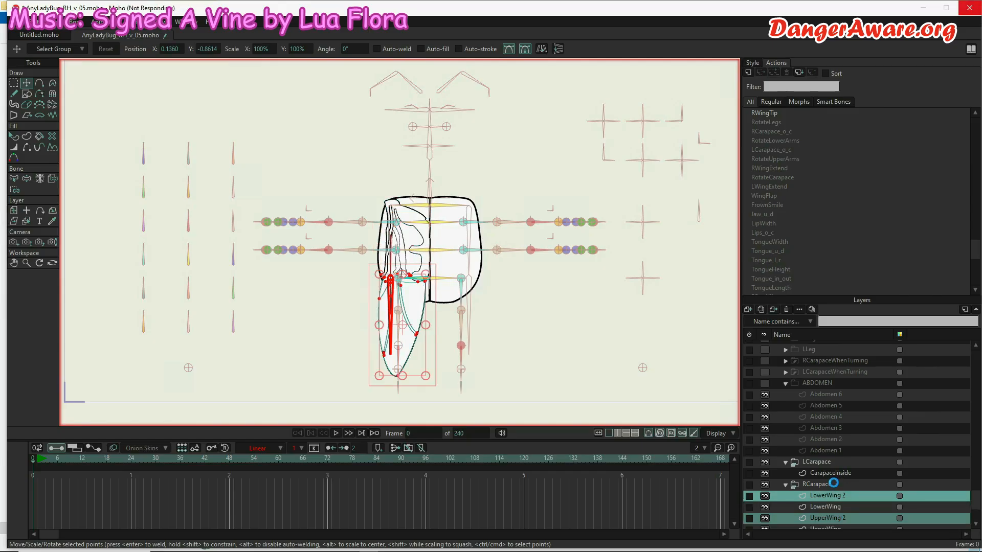
Step: Rename the two duplicated wing layers in LCarapace as LowerWing and UpperWing
double_click(848, 474)
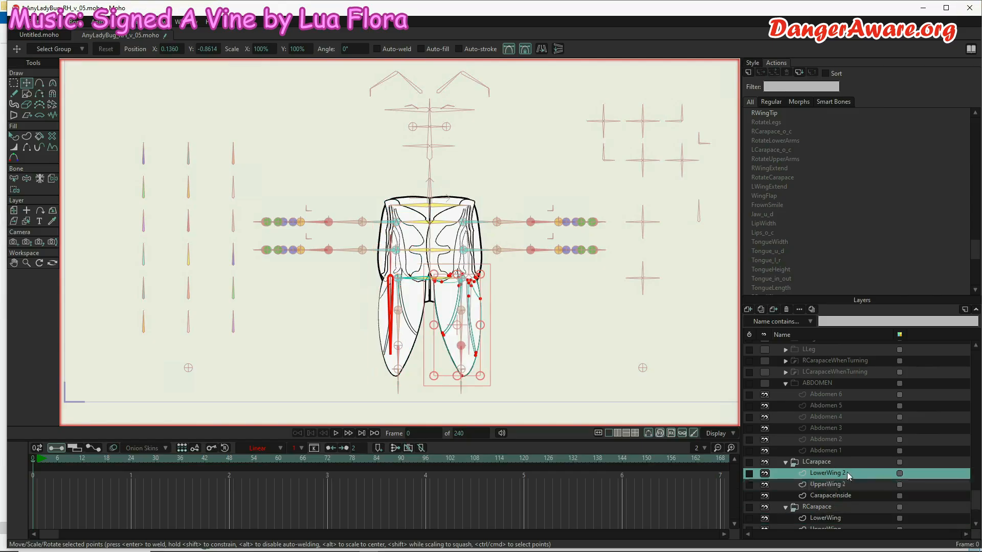
key(BackSpace)
key(BackSpace)
double_click(853, 485)
key(BackSpace)
key(BackSpace)
key(Return)
Step: Bind all points of LCarapace's UpperWing layer to the LWingBase bone
key(b)
scroll(468, 237, up, 6)
click(468, 238)
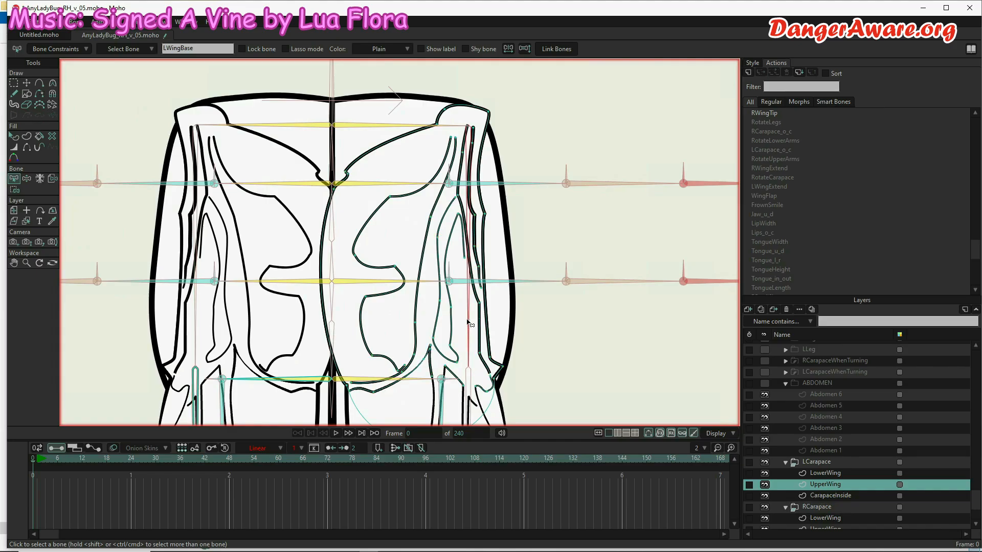
key(i)
drag(540, 83, 280, 426)
scroll(335, 278, down, 3)
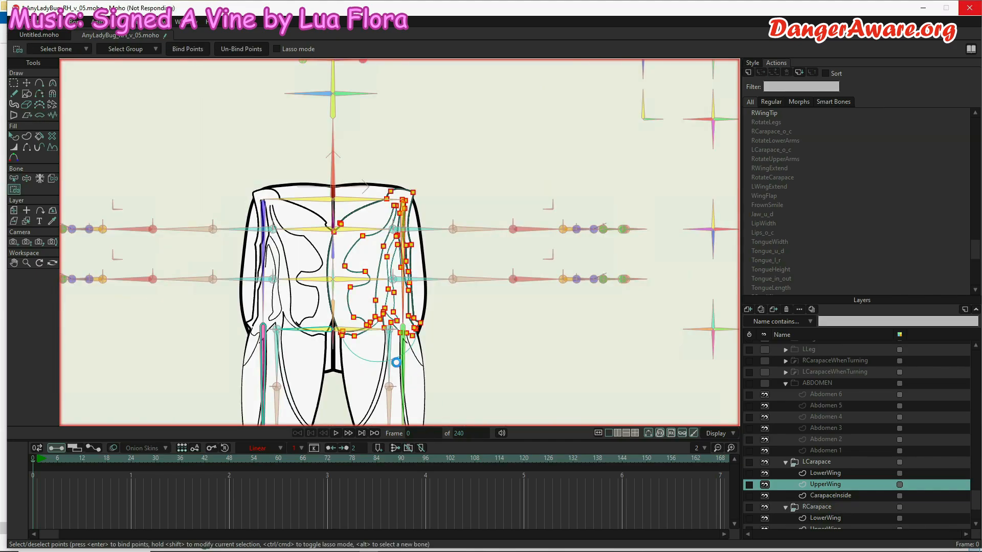
alt+right_click(397, 363)
Step: Bind all points of LCarapace's LowerWing layer to the LWingTip bone
key(b)
click(404, 369)
key(i)
scroll(462, 193, down, 3)
drag(468, 250, 394, 410)
click(192, 51)
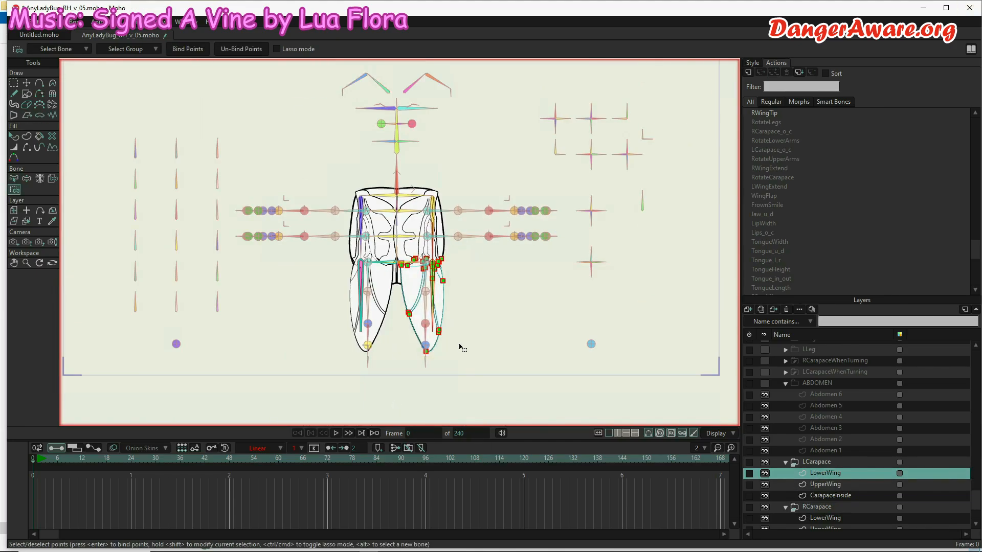
Step: Select the AnyLadybug layer and open the LWingTip action for editing
click(14, 178)
click(26, 179)
scroll(819, 391, up, 10)
click(818, 357)
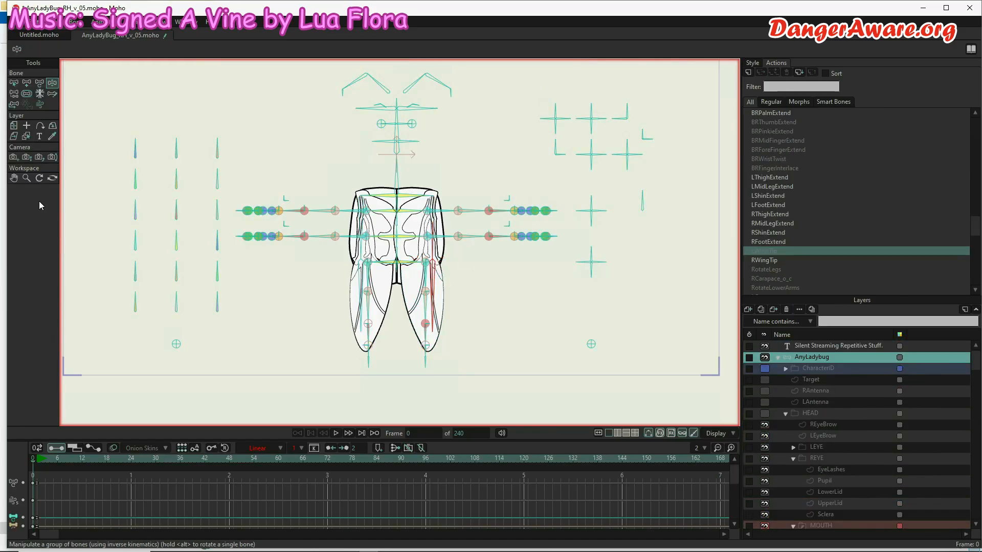
scroll(458, 270, up, 6)
drag(376, 316, 273, 313)
double_click(780, 250)
click(26, 83)
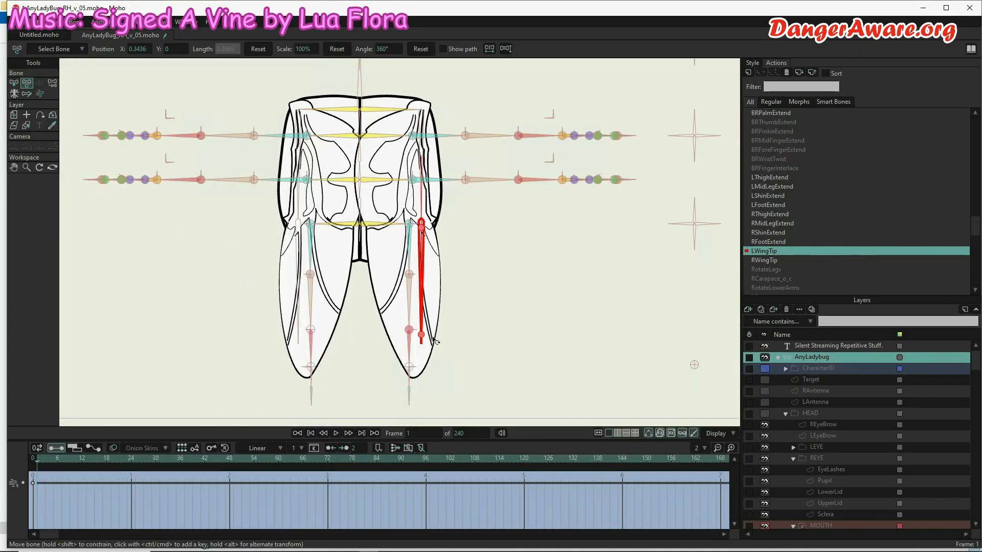
drag(425, 291, 355, 209)
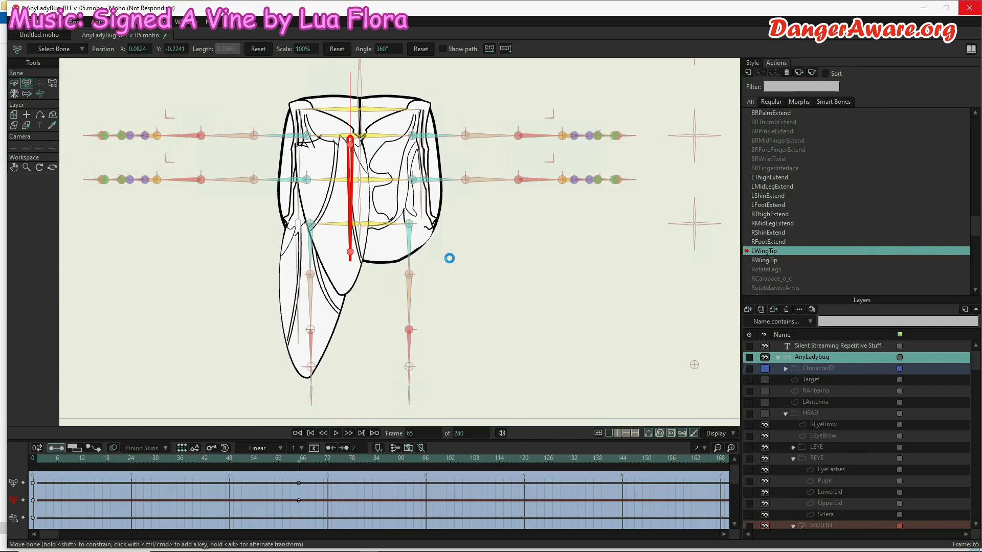
key(ctrl+z)
drag(361, 311, 370, 283)
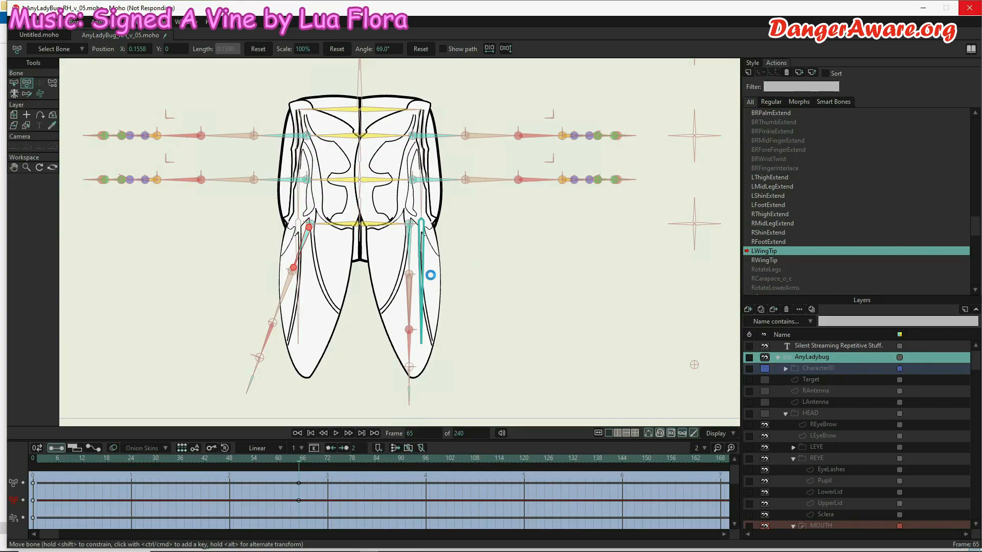
key(ctrl+z)
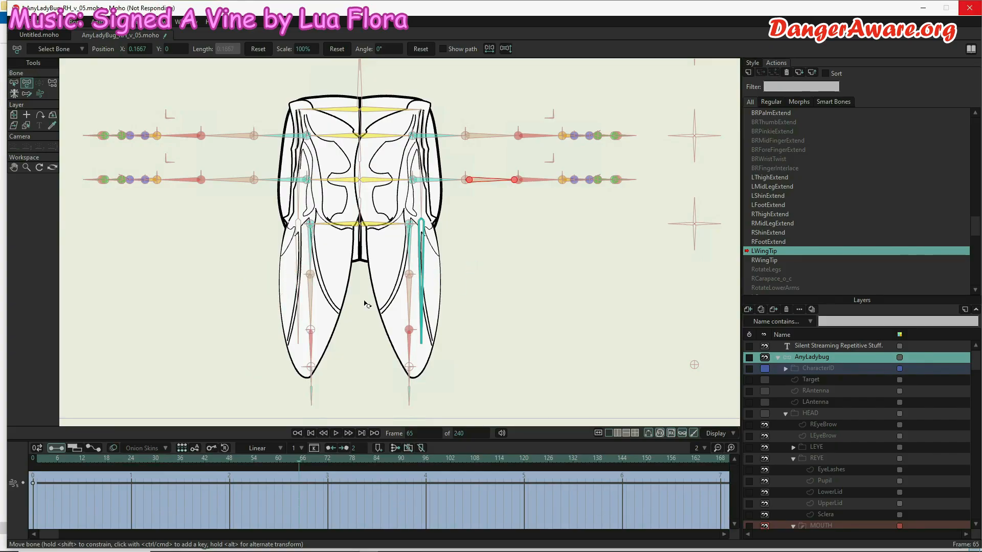
Step: Rotate the LWingTip bone at frame 65 of the LWingTip action so that it points straight up
click(410, 302)
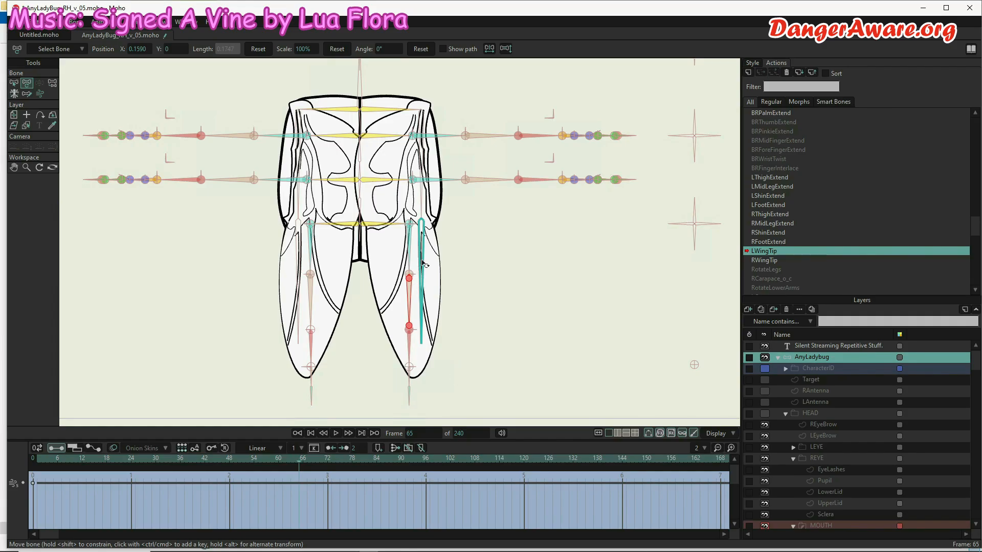
drag(421, 262, 421, 154)
Step: Select all points of LCarapace's LowerWing layer and scale them down to a narrower shape at frame 65
scroll(840, 474, down, 10)
click(833, 451)
drag(521, 256, 508, 361)
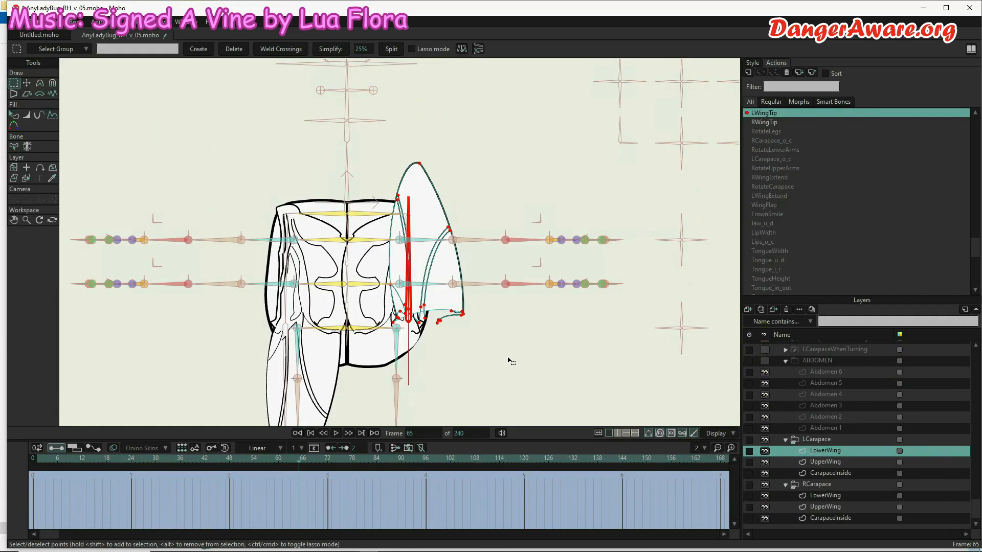
key(t)
drag(462, 164, 426, 204)
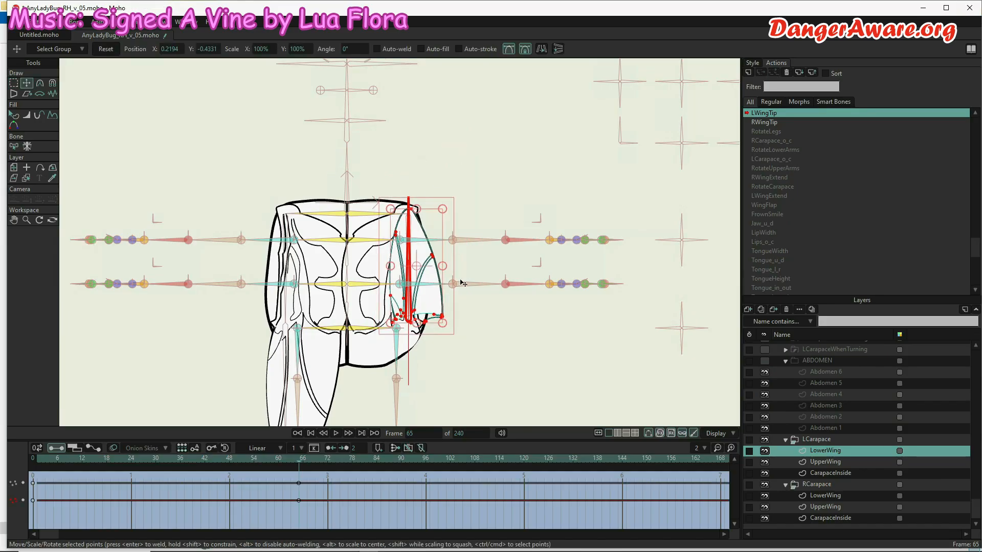
drag(443, 266, 419, 266)
Step: Reset the LowerWing points at about frame 33 and at frame 1
click(168, 459)
click(107, 49)
drag(44, 460, 37, 461)
click(104, 51)
Step: Pull the outer base points of LCarapace's LowerWing inward toward the wing joint at frame 48
scroll(825, 378, up, 15)
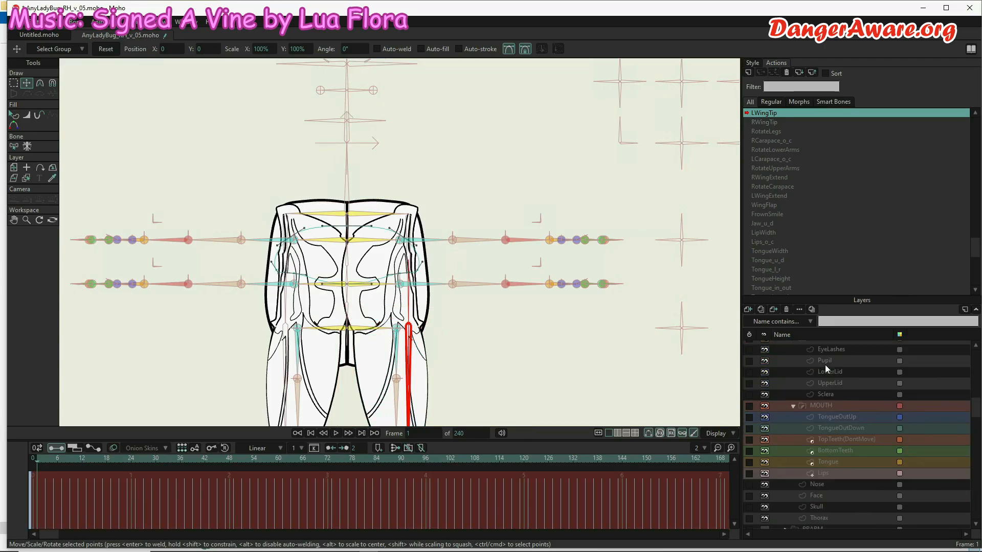
click(823, 358)
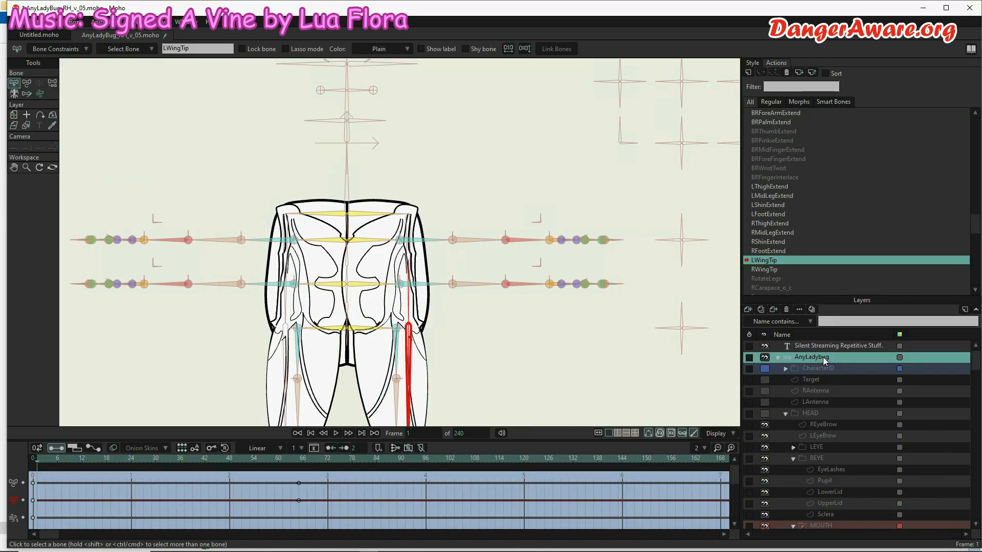
drag(42, 459, 229, 489)
scroll(825, 435, down, 10)
click(825, 469)
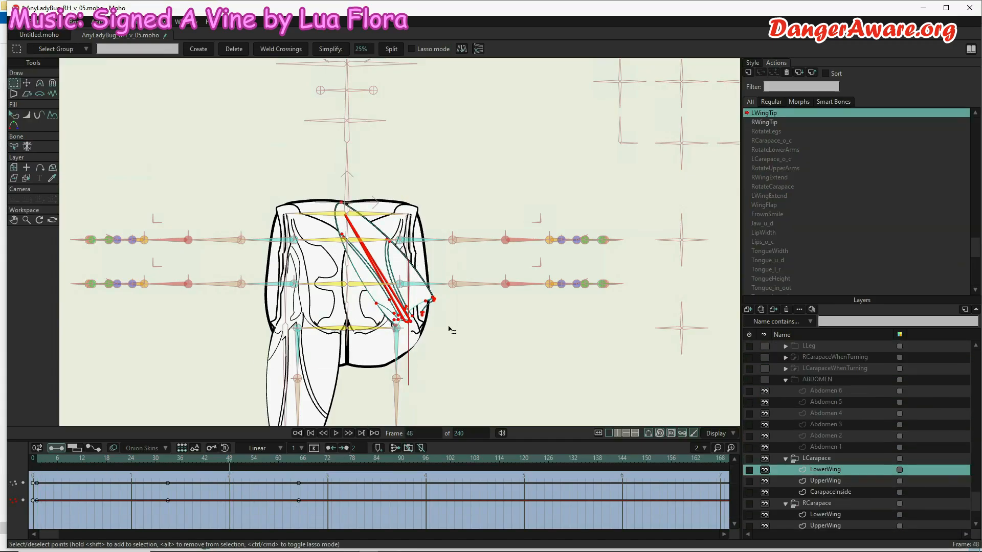
key(t)
drag(435, 318, 426, 318)
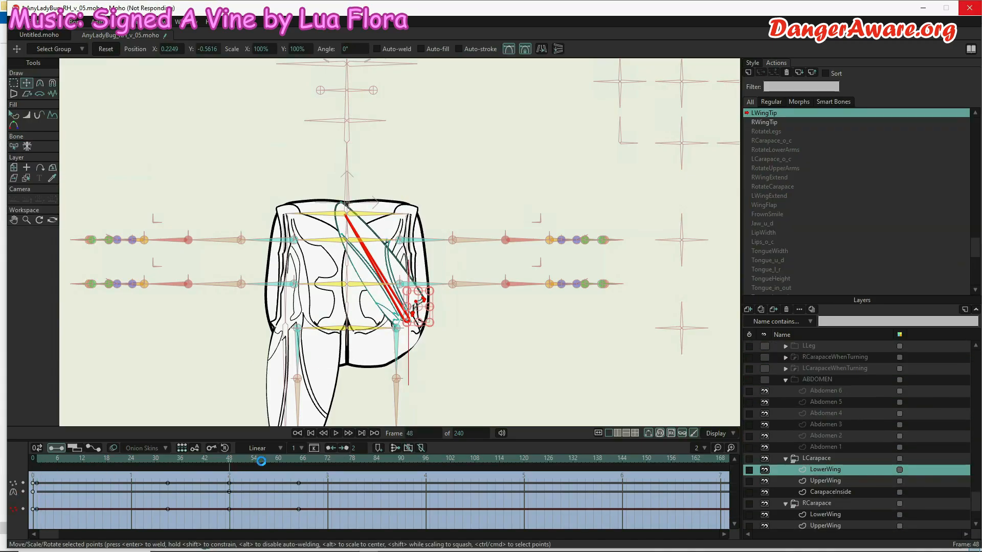
drag(260, 461, 196, 503)
scroll(460, 261, down, 5)
scroll(826, 339, up, 3)
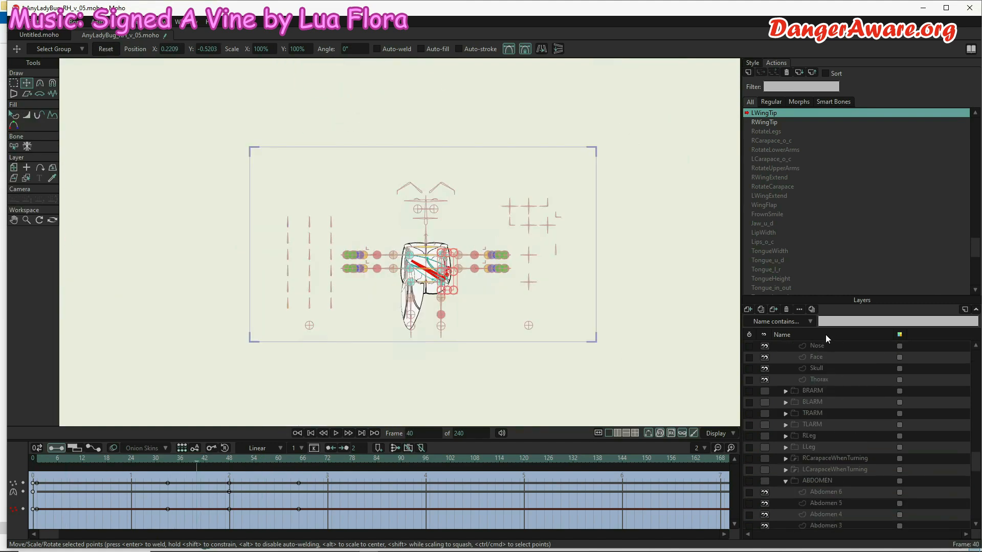
Step: Return AnyLadybug to the Mainline action and pull a wing with Manipulate Bones to test how it folds
scroll(829, 348, up, 5)
click(833, 357)
click(772, 113)
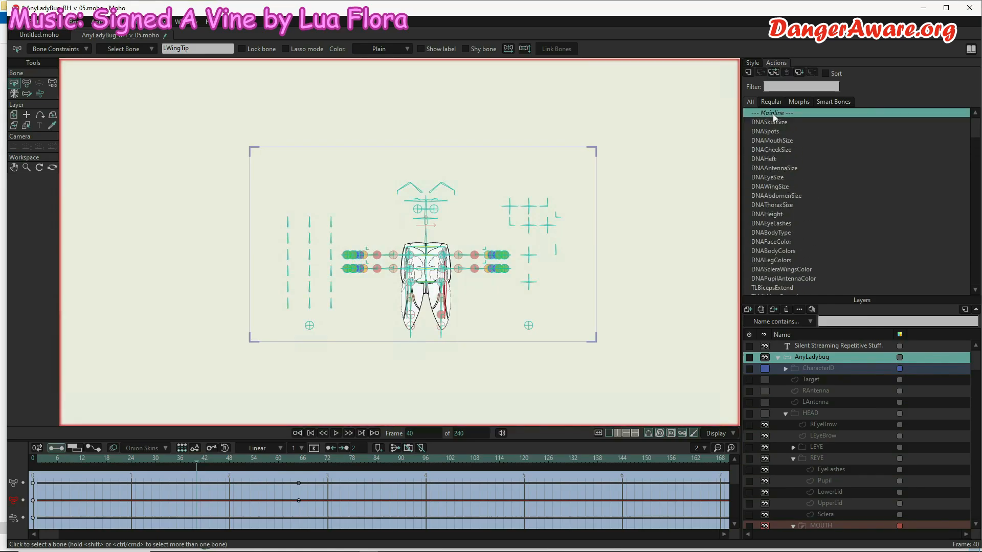
double_click(772, 114)
key(z)
scroll(420, 330, up, 6)
drag(420, 331, 367, 329)
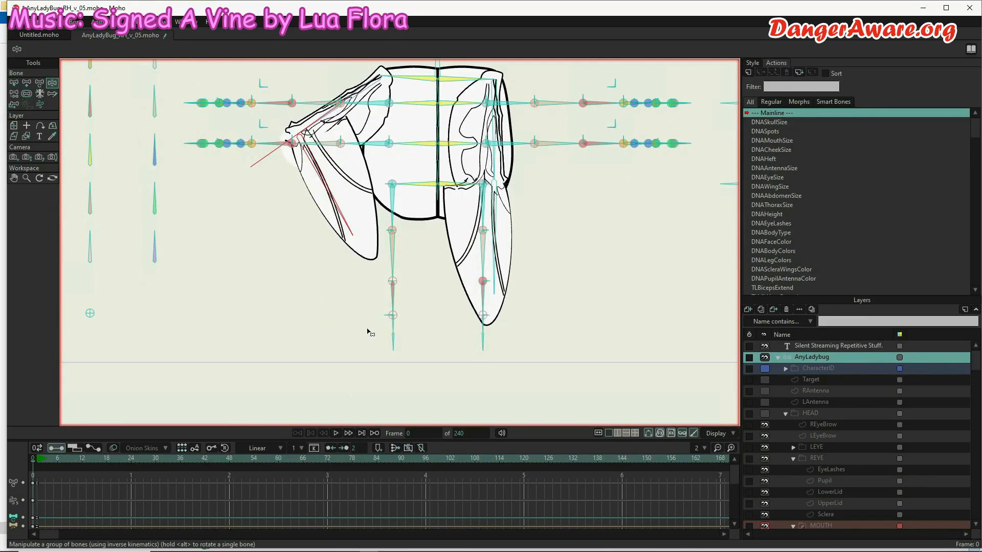
Step: Inspect the RWingTip action for the AnyLadybug layer and return to the Mainline action
drag(975, 129, 973, 250)
double_click(767, 170)
scroll(812, 432, down, 5)
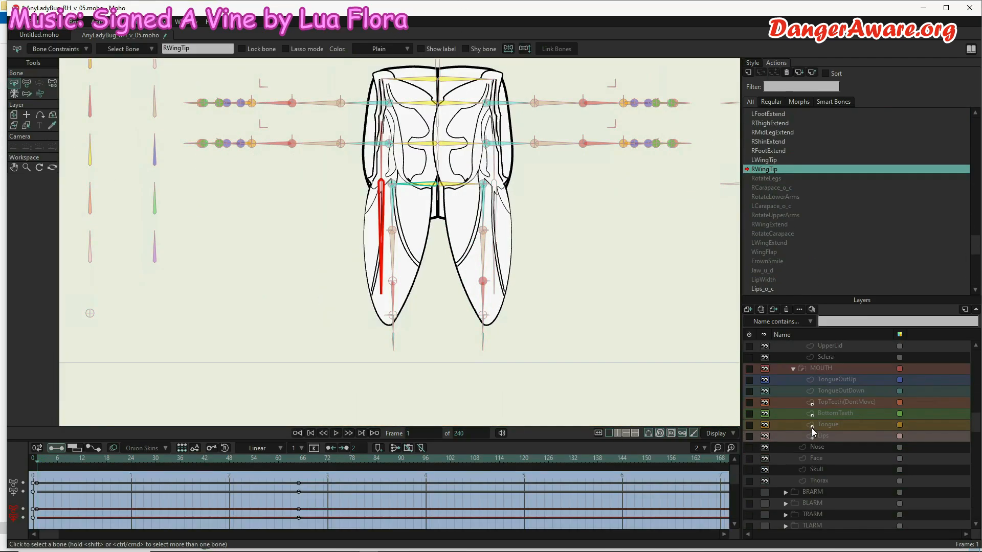
scroll(814, 432, down, 5)
click(829, 451)
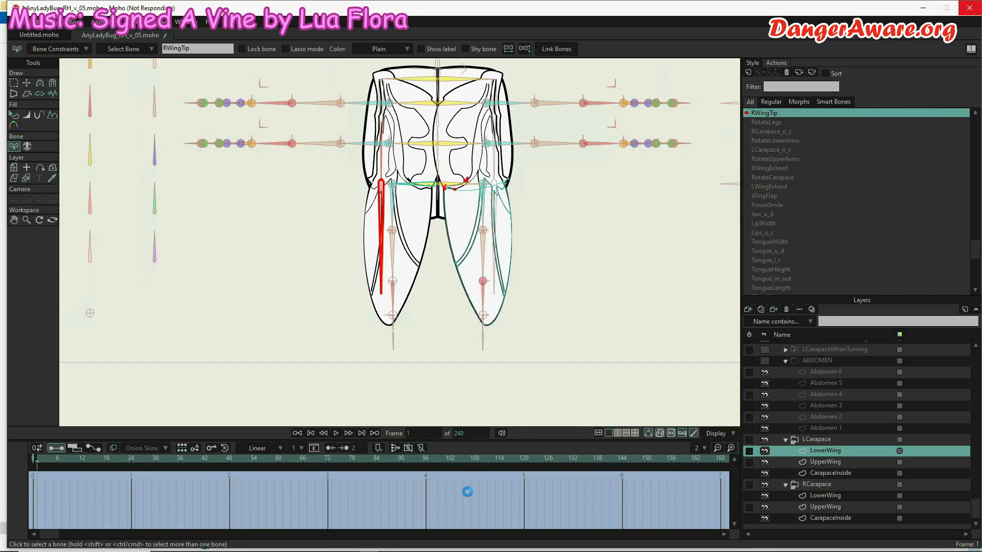
scroll(840, 437, up, 10)
click(814, 357)
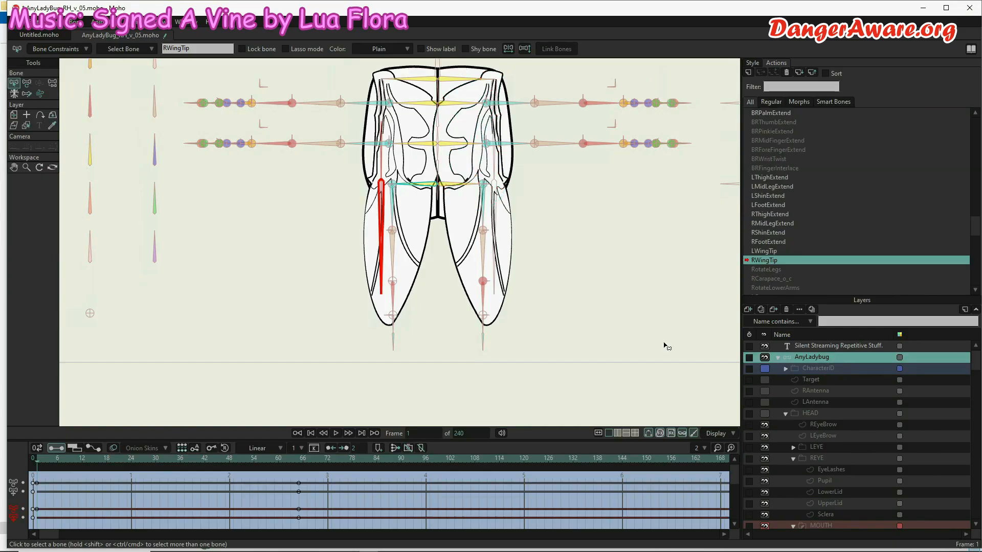
drag(134, 468, 33, 465)
drag(977, 227, 976, 122)
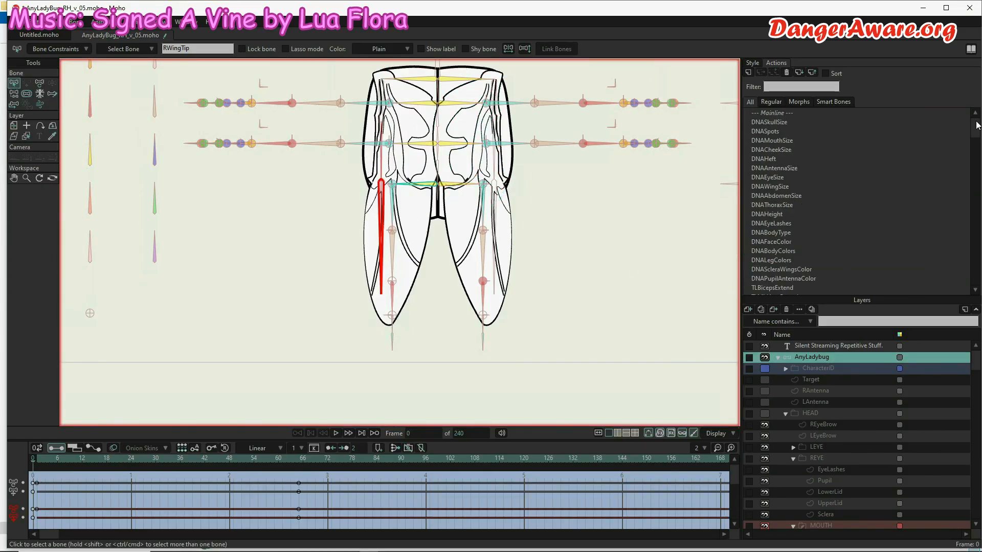
click(770, 112)
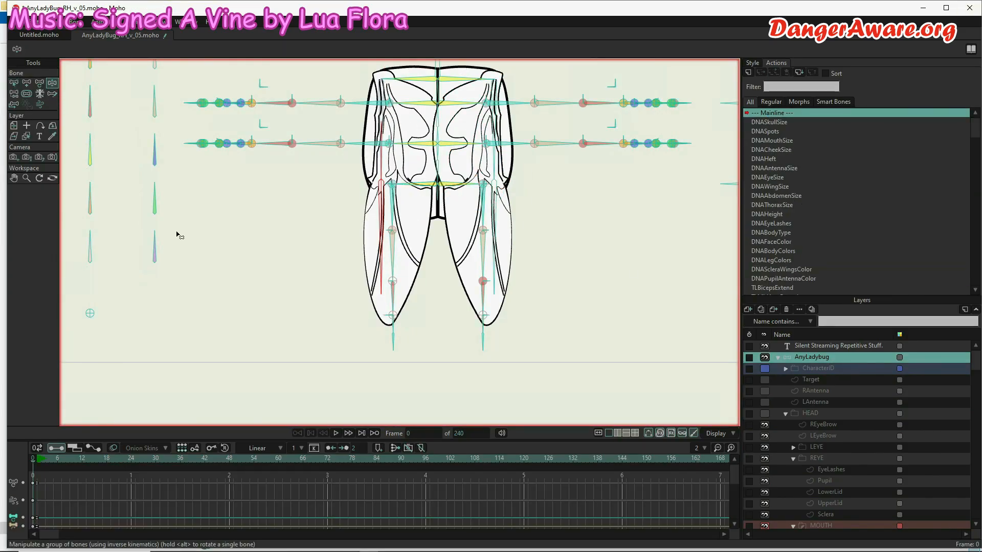
Step: Go to frame 1 and clear all animation from the document
click(38, 465)
click(97, 21)
mouse_move(154, 139)
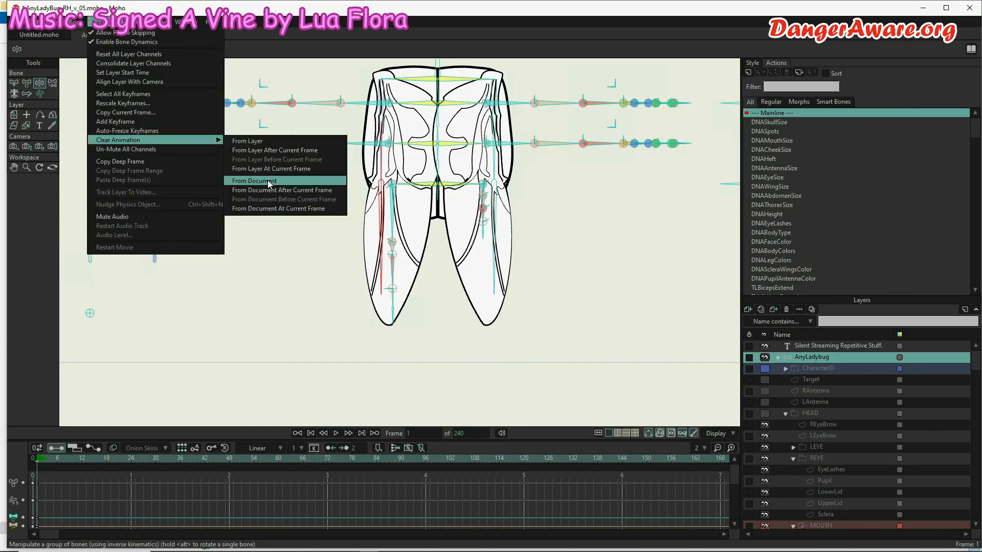
click(269, 182)
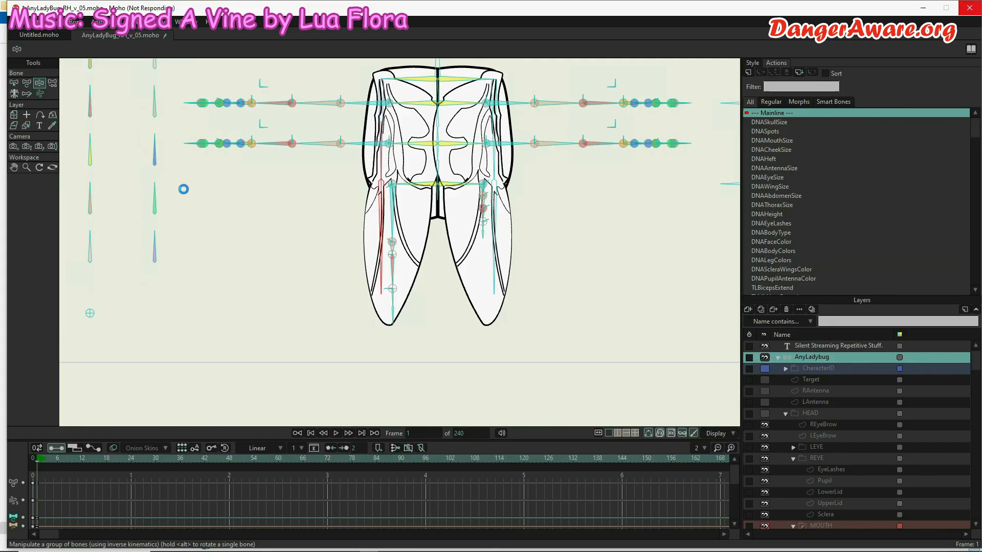
Step: Test the wing fold at frame 1 by pulling both wing tips up under the carapaces
drag(426, 186, 388, 102)
drag(494, 220, 486, 102)
scroll(499, 297, down, 5)
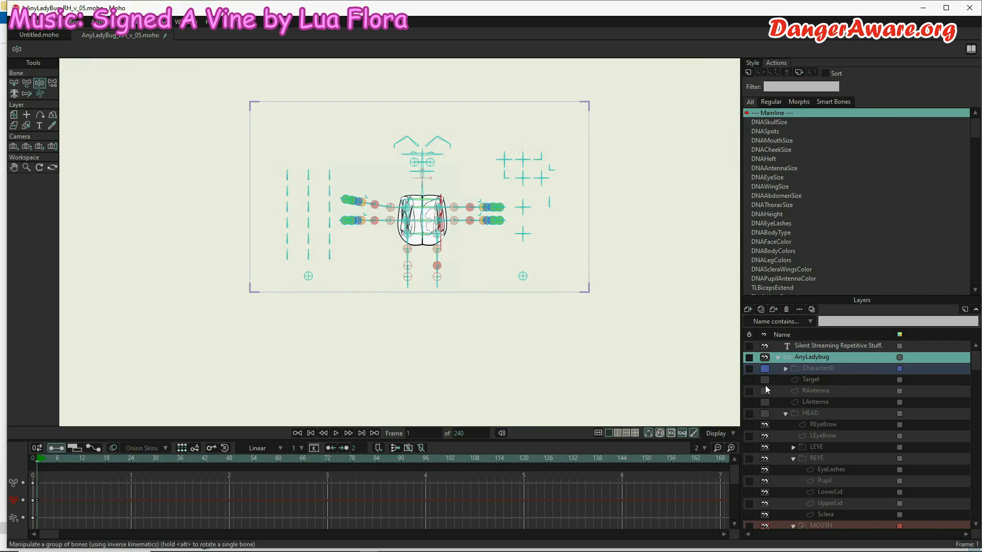
Step: Make the hidden antenna, head, limb and abdomen layers visible again
drag(764, 402, 765, 515)
scroll(781, 415, down, 4)
scroll(810, 425, down, 3)
scroll(810, 425, up, 10)
Step: Undo the test wing poses at frame 1 and return to manipulating bones
click(12, 84)
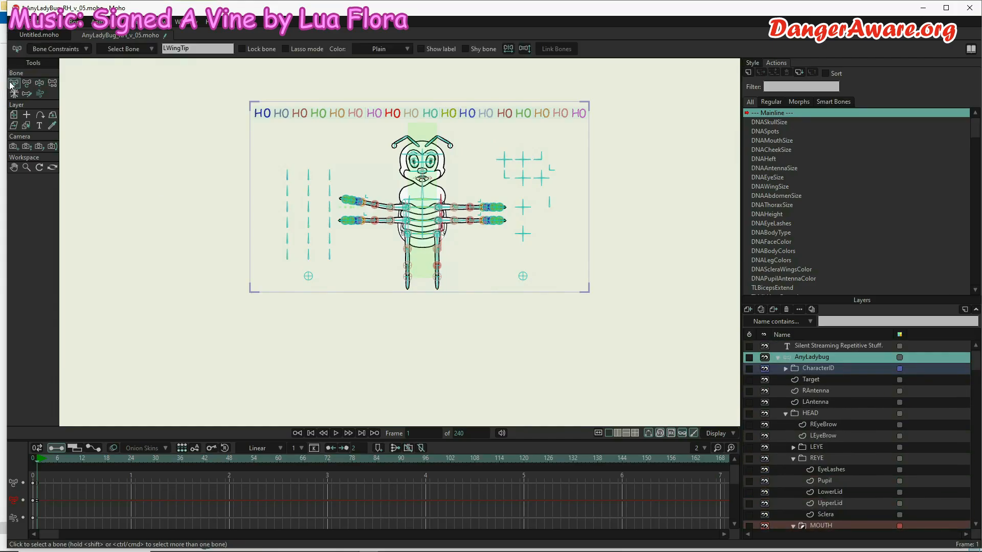
key(ctrl+z)
scroll(422, 237, up, 5)
scroll(330, 360, down, 4)
click(39, 83)
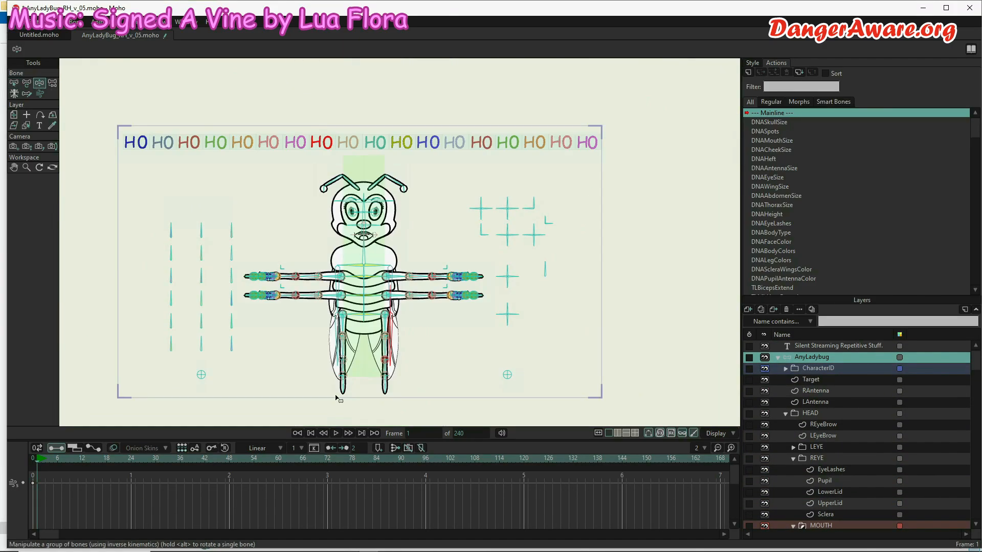
Step: Try posing the top left arm inward to check its joints and hand, and undo the pose
scroll(440, 276, up, 5)
scroll(491, 235, up, 4)
drag(580, 306, 519, 268)
scroll(529, 311, up, 5)
scroll(499, 307, down, 5)
scroll(501, 259, down, 5)
drag(440, 265, 432, 268)
mouse_move(383, 265)
mouse_down()
mouse_move(358, 271)
mouse_move(378, 276)
mouse_up()
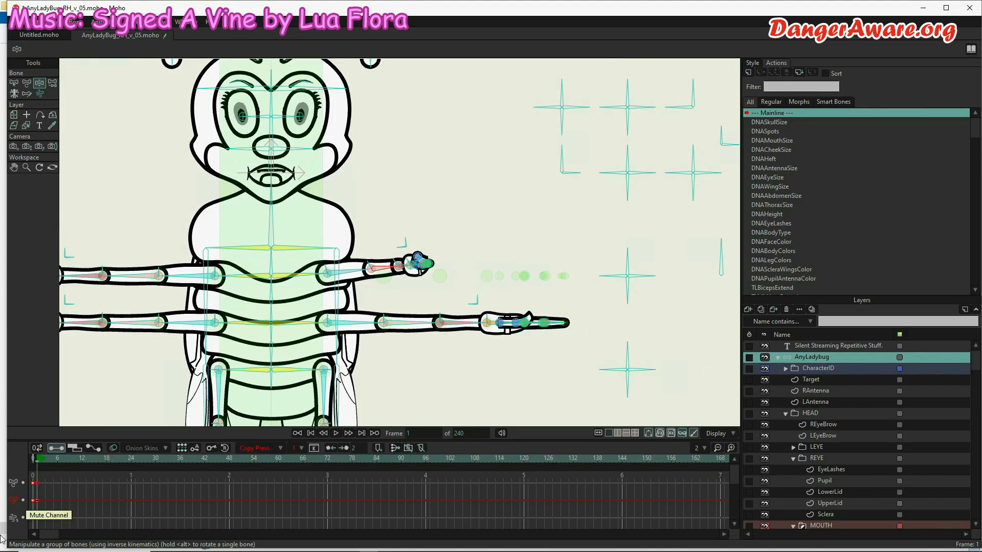
key(ctrl+z)
Step: Open the TLWristTwist action at frame 65 and select the Palm layer in TLARM's Hand group
click(469, 257)
double_click(768, 240)
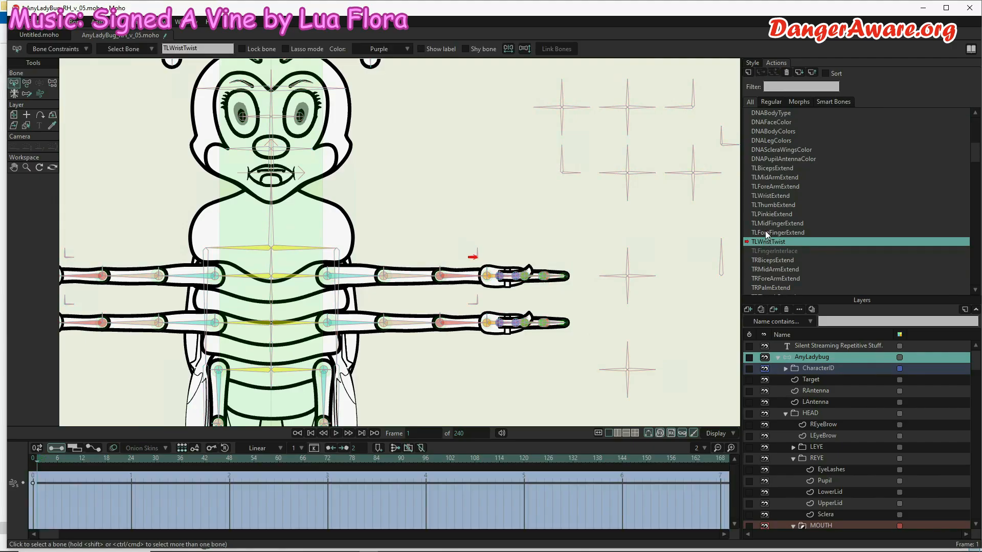
key(t)
scroll(478, 258, up, 6)
drag(454, 259, 305, 462)
drag(520, 182, 518, 225)
drag(470, 399, 552, 225)
scroll(839, 447, down, 7)
scroll(853, 453, down, 2)
click(839, 481)
Step: Scale the Palm layer's points taller at frame 65 to form the turned palm
key(t)
drag(457, 250, 493, 220)
key(b)
scroll(377, 308, up, 3)
click(378, 287)
key(t)
scroll(435, 315, down, 3)
key(ctrl+z)
key(ctrl+z)
key(ctrl+z)
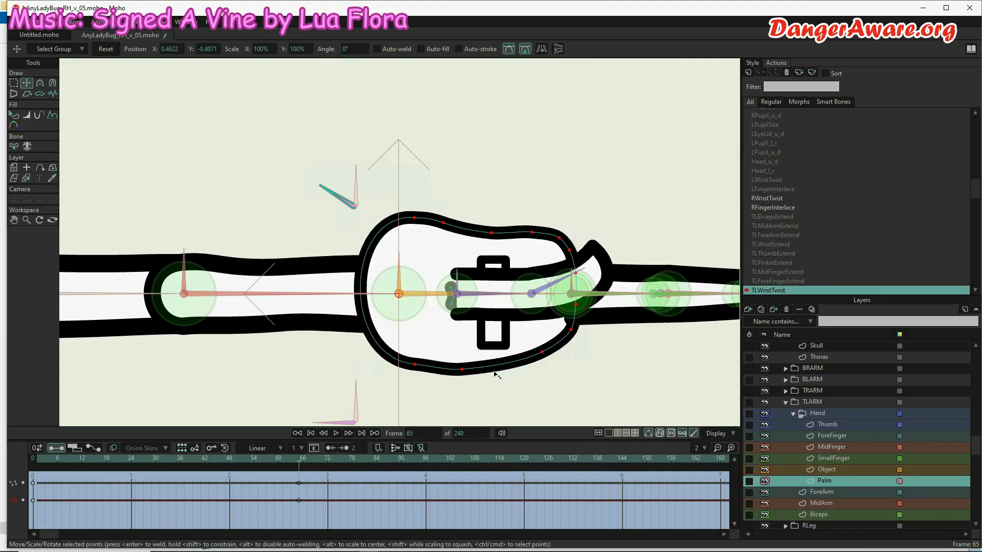
drag(494, 374, 495, 382)
drag(415, 298, 420, 296)
Step: Mirror the Palm points top to bottom at frame 32, midway through the wrist twist
click(168, 459)
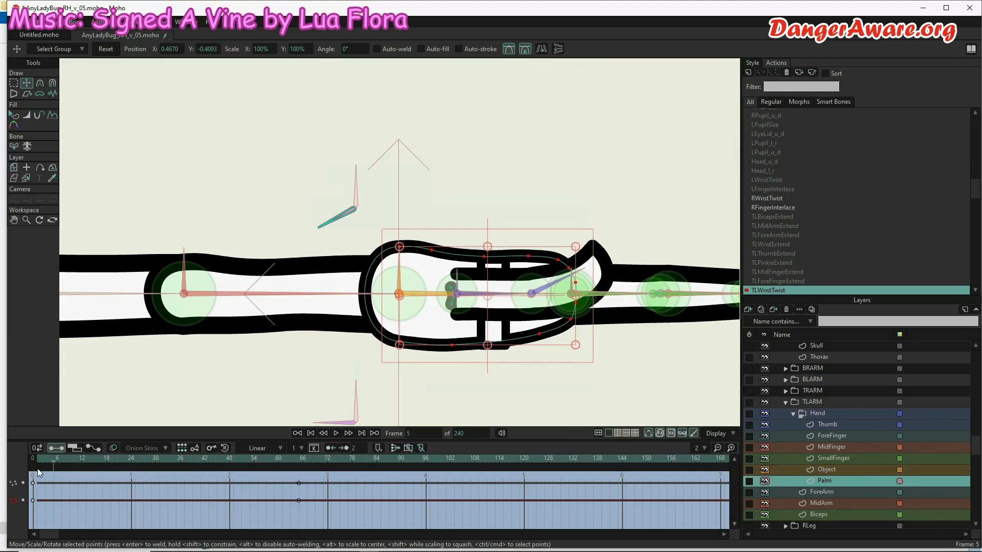
click(558, 49)
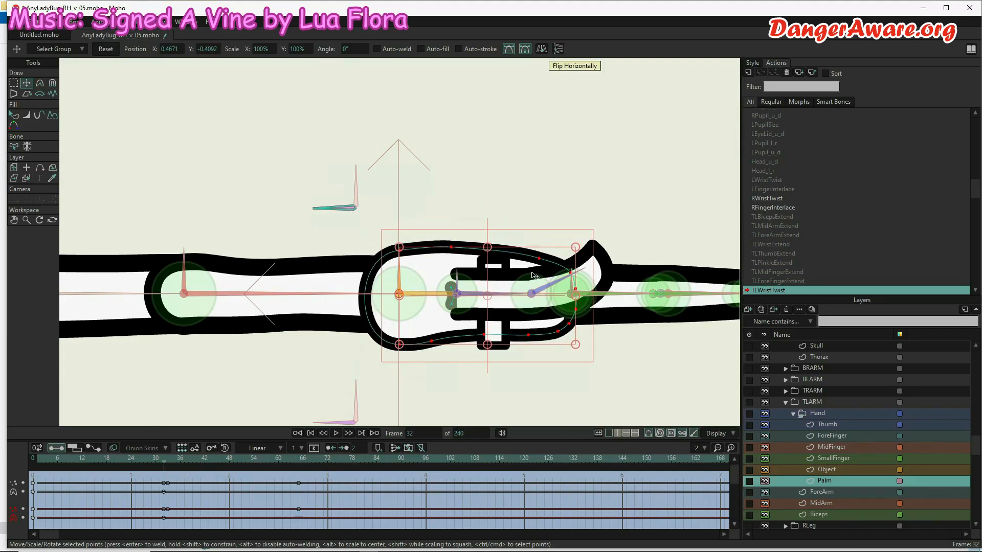
click(37, 462)
drag(74, 464, 93, 467)
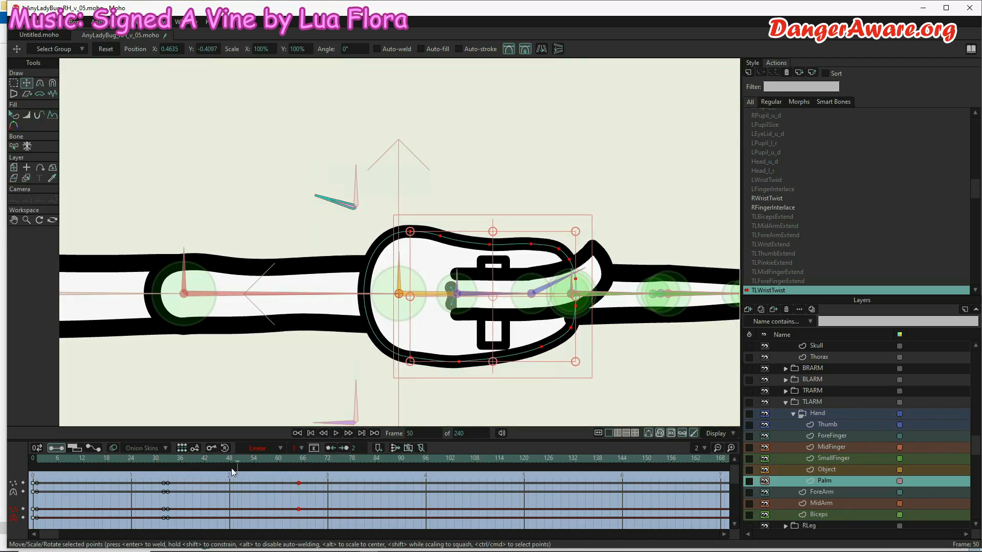
Step: Move the thumb's base bone on the AnyLadybug layer up to the palm's upper edge at frame 65
scroll(848, 406, up, 5)
click(823, 358)
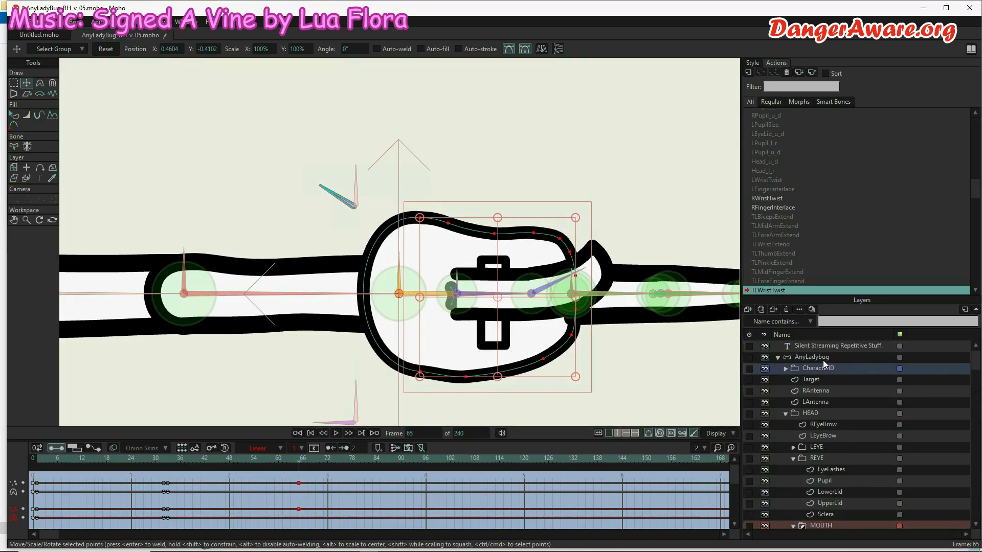
scroll(527, 312, up, 5)
drag(463, 315, 489, 13)
scroll(473, 261, down, 7)
scroll(472, 205, up, 3)
drag(469, 259, 476, 231)
scroll(411, 220, down, 3)
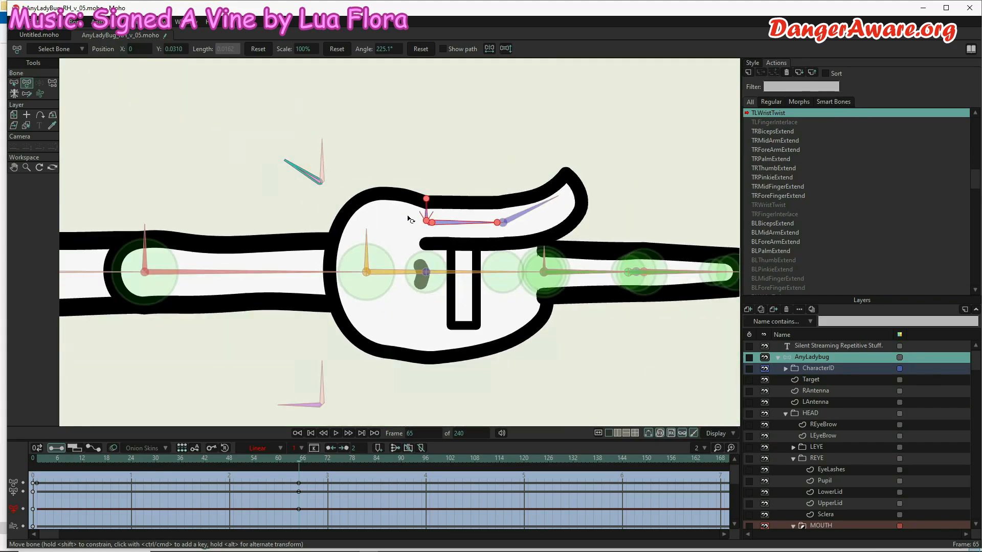
Step: Select the TLForeFingerBase bone with its adjoining base bone and move the forefinger up toward the thumb at frame 65
scroll(578, 286, up, 12)
key(b)
click(486, 285)
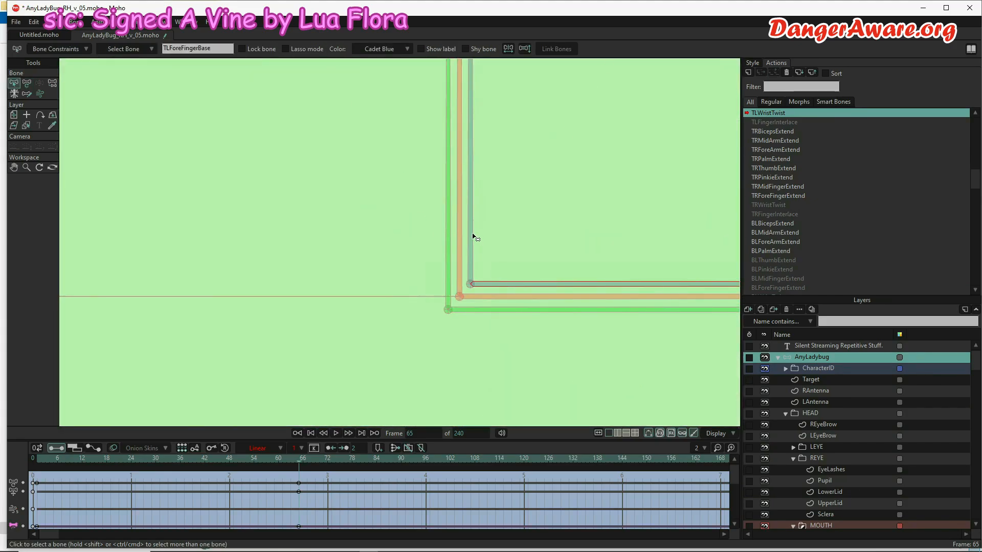
shift+click(468, 235)
key(t)
scroll(435, 236, down, 5)
scroll(500, 272, down, 5)
drag(500, 269, 504, 188)
Step: Select the small finger's base bones and move the finger down toward the palm's lower edge at frame 65
scroll(500, 275, up, 12)
key(b)
click(348, 250)
shift+click(371, 262)
key(t)
scroll(489, 221, down, 12)
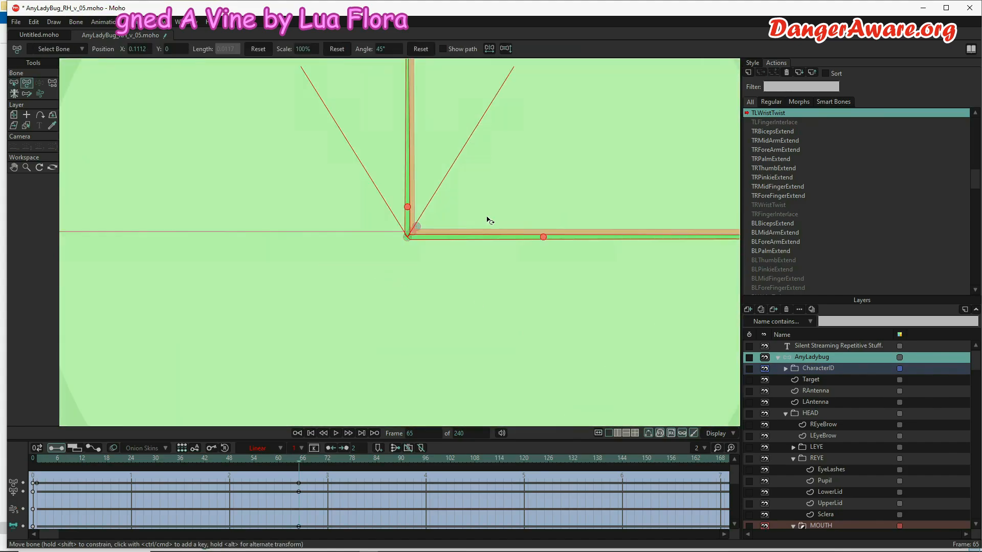
drag(502, 224, 501, 306)
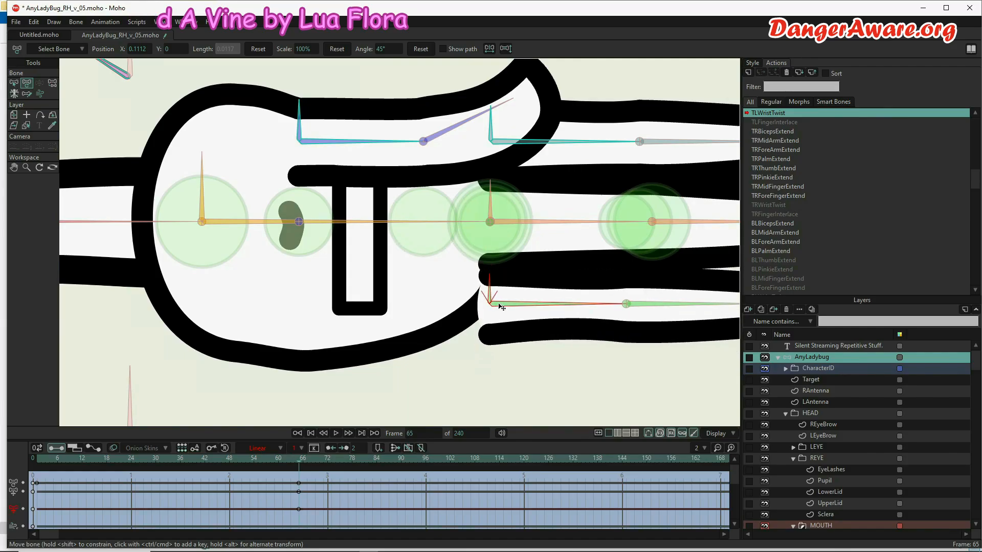
Step: Reshape the Palm layer's lower-edge points beside the small finger at frame 65
scroll(325, 312, down, 4)
scroll(843, 449, down, 8)
click(825, 481)
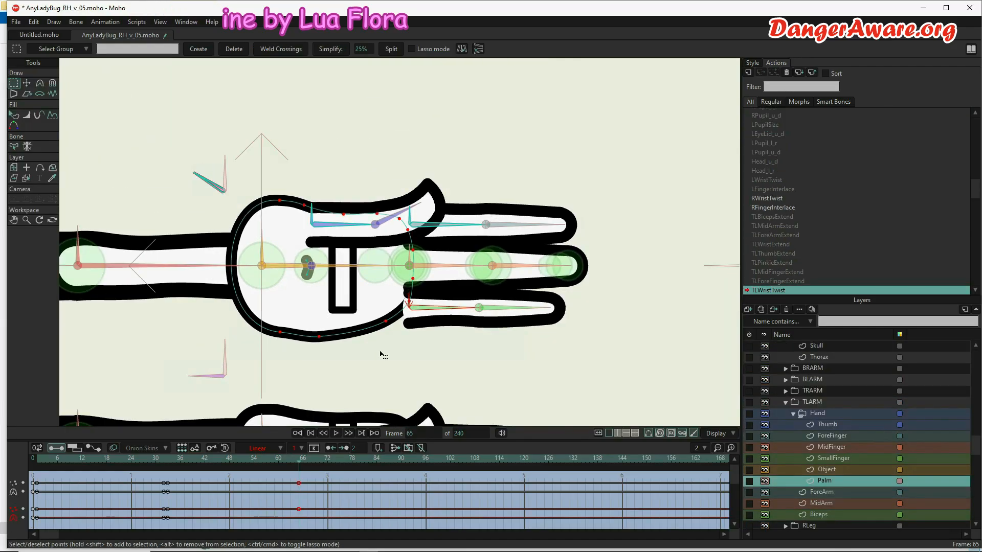
drag(459, 361, 373, 160)
key(t)
mouse_move(397, 322)
mouse_down()
mouse_move(400, 333)
mouse_move(407, 320)
mouse_up()
click(377, 339)
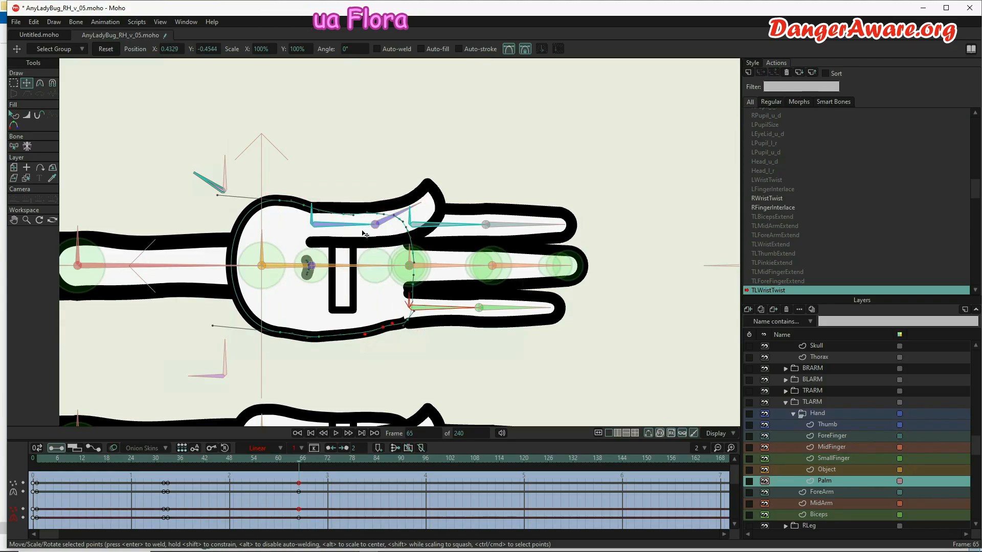
Step: Hide the Thumb layer and move the Palm's upper-edge points outward to meet the forefinger at frame 65
click(765, 424)
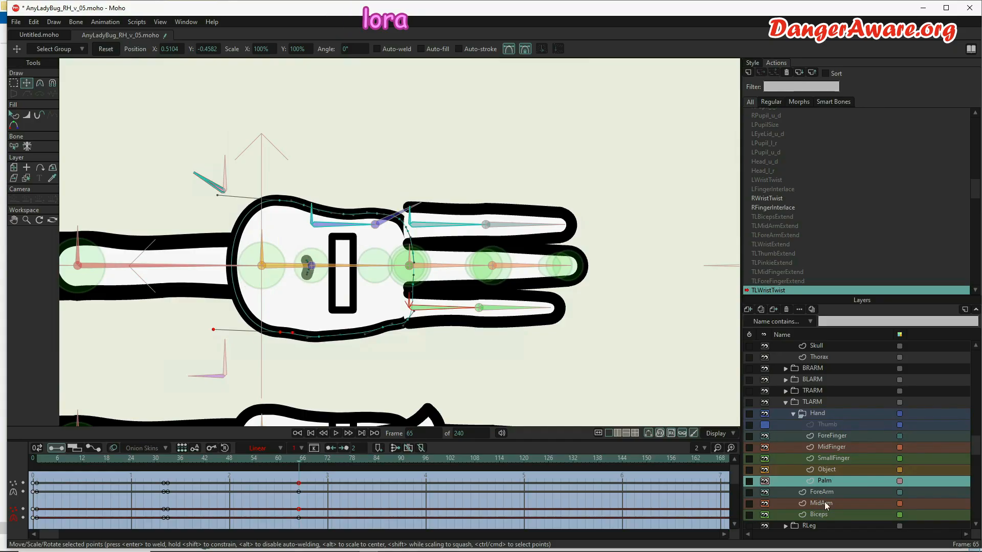
drag(267, 166, 419, 218)
click(410, 220)
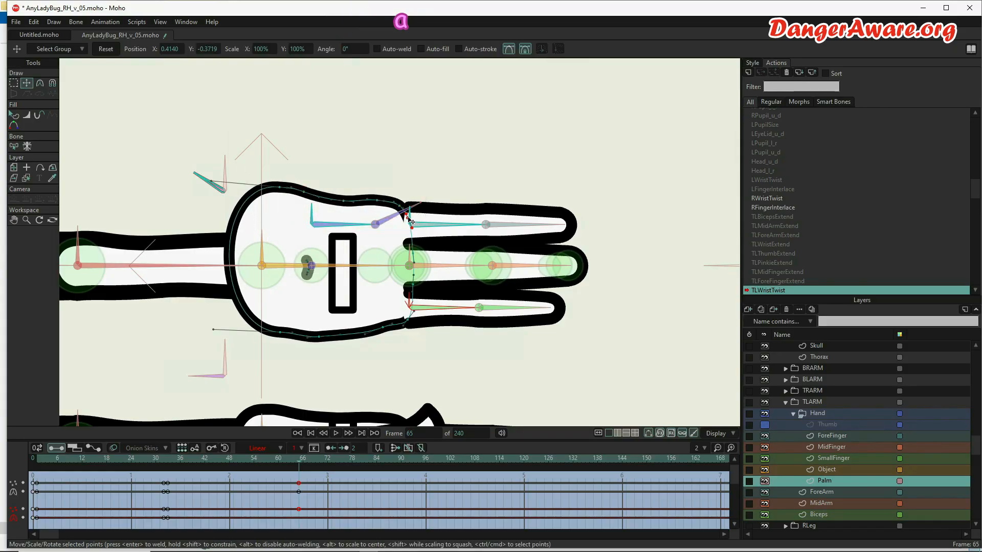
click(389, 108)
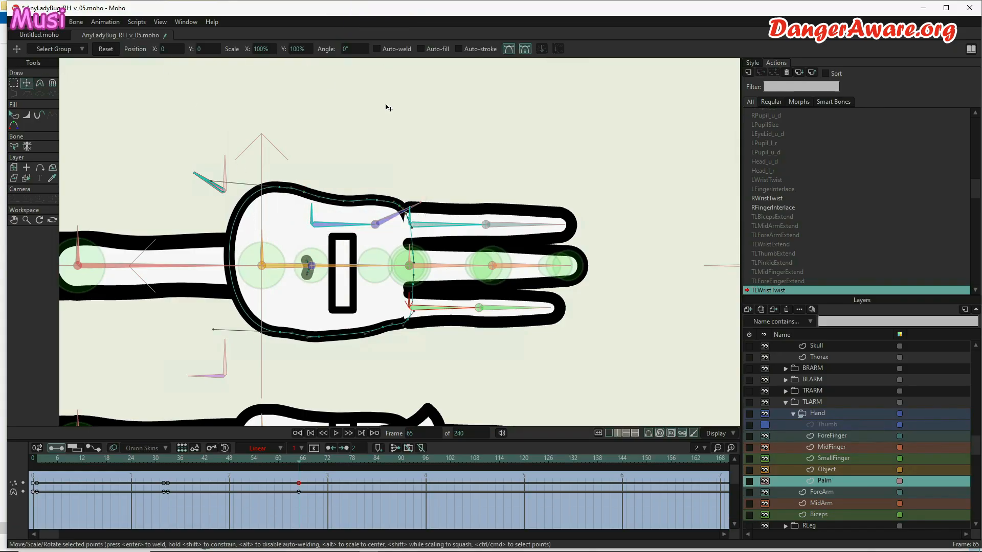
click(402, 210)
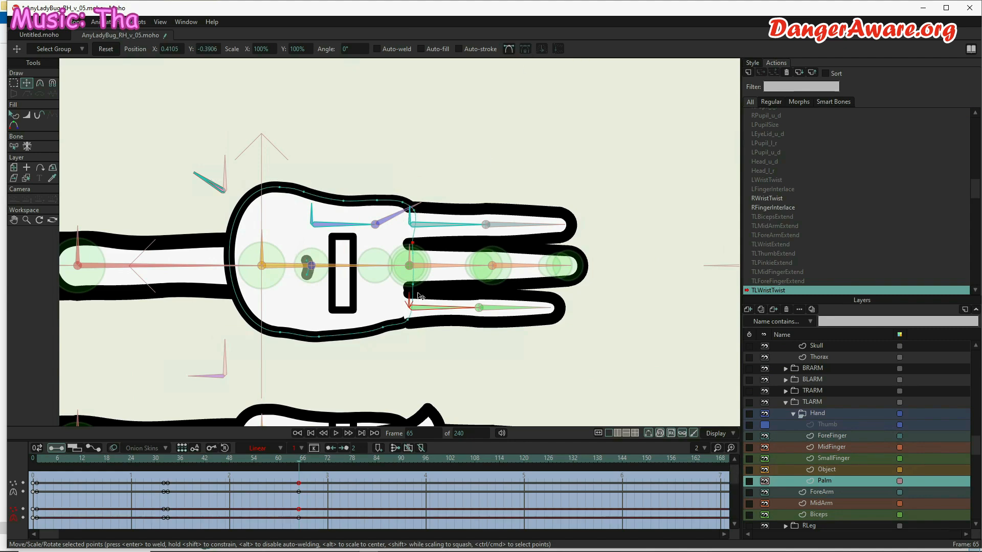
Step: Nudge the TLForeFinger base bones on the AnyLadybug layer slightly up to align with the palm's corner at frame 65
scroll(829, 353, up, 5)
click(830, 347)
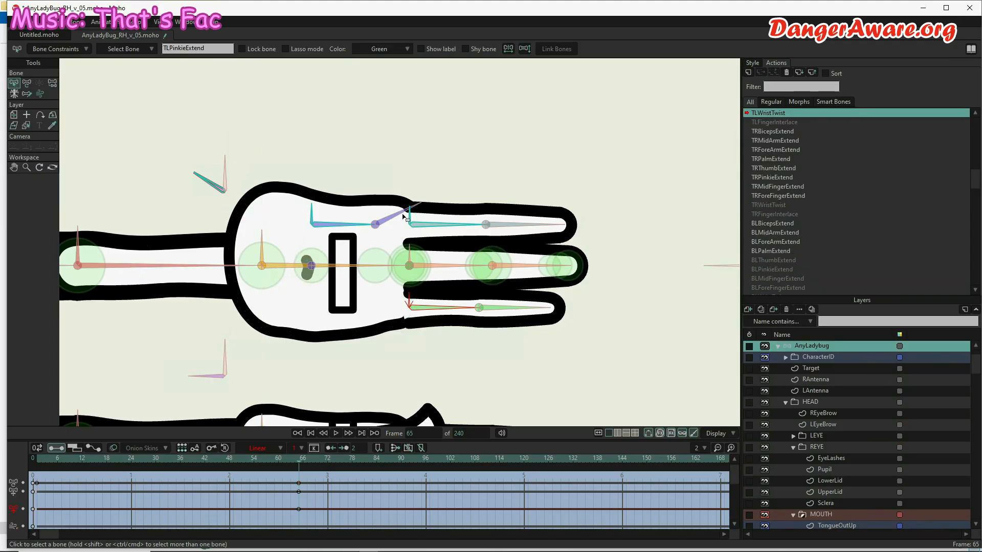
click(417, 225)
drag(420, 228, 418, 226)
Step: Pull the Palm layer's lower-edge points outward to round the underside of the hand at frame 65
scroll(844, 435, down, 10)
click(824, 481)
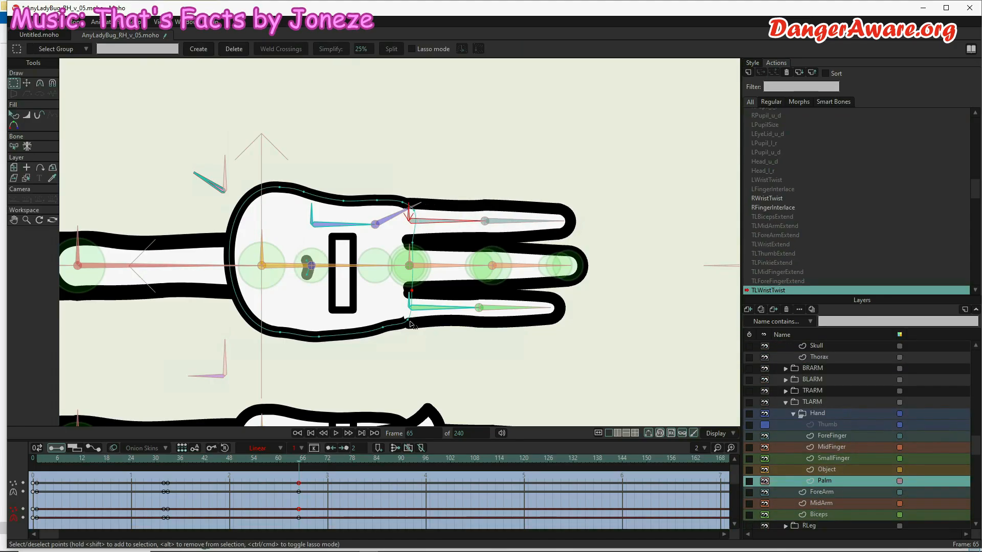
click(319, 337)
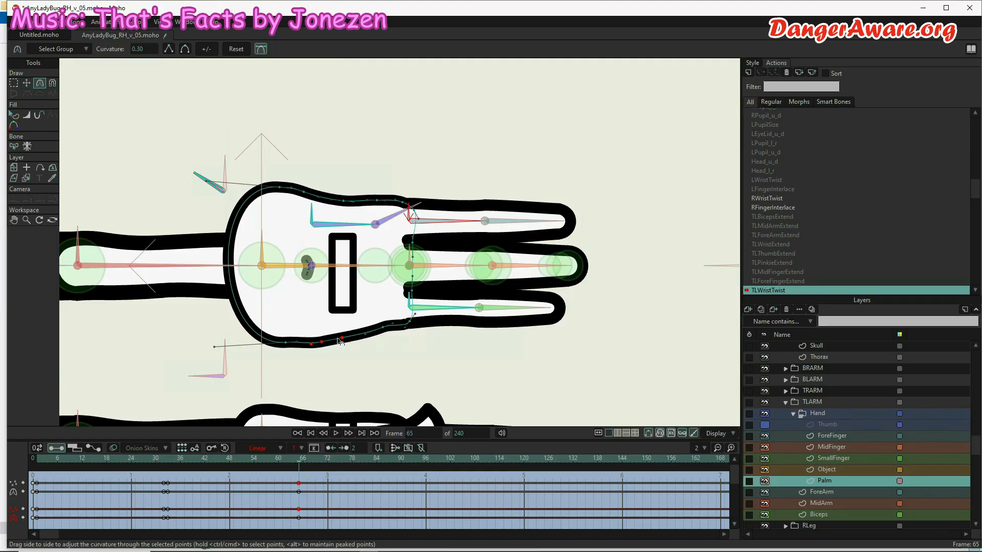
key(c)
key(t)
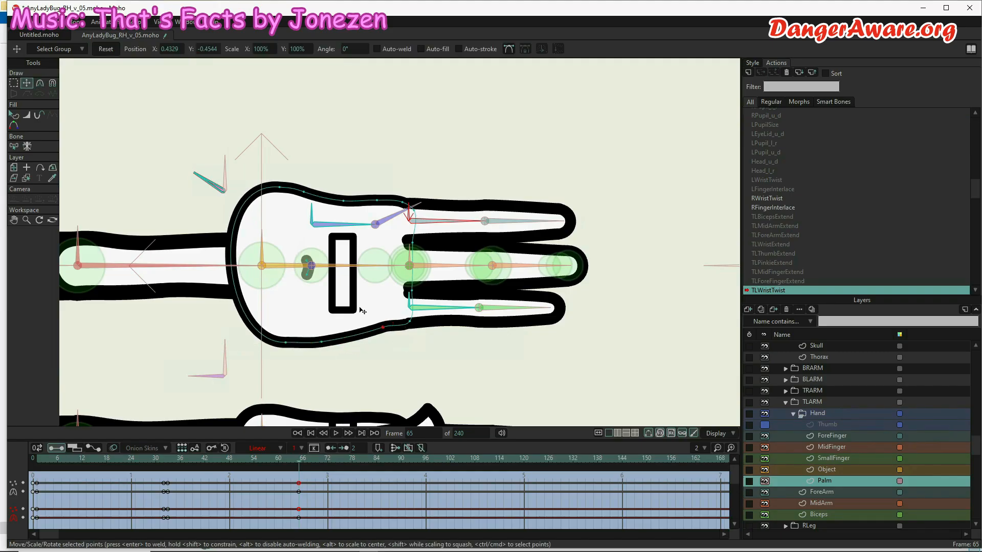
Step: Select all Palm points, compare the palm at frames 1 and 65, and show the Thumb layer again
key(ctrl+a)
click(37, 464)
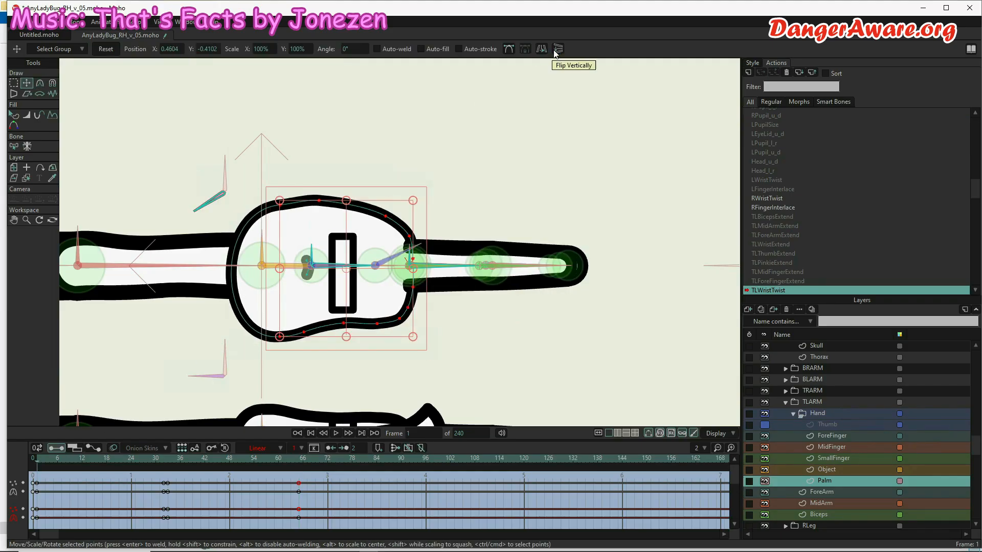
mouse_move(304, 463)
mouse_down()
mouse_move(163, 464)
mouse_move(316, 465)
mouse_move(300, 461)
mouse_up()
click(765, 424)
Step: Raise the thumb's base bone further toward the palm's upper edge at frame 65 and reset the selected hand bones' position at frame 33
key(b)
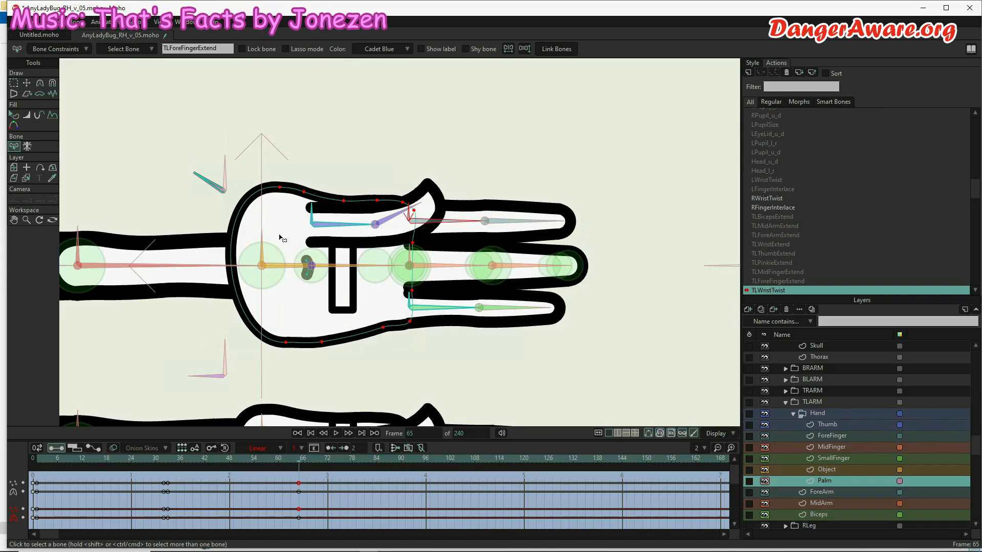
scroll(781, 347, up, 8)
click(778, 357)
click(313, 220)
key(t)
scroll(312, 209, up, 4)
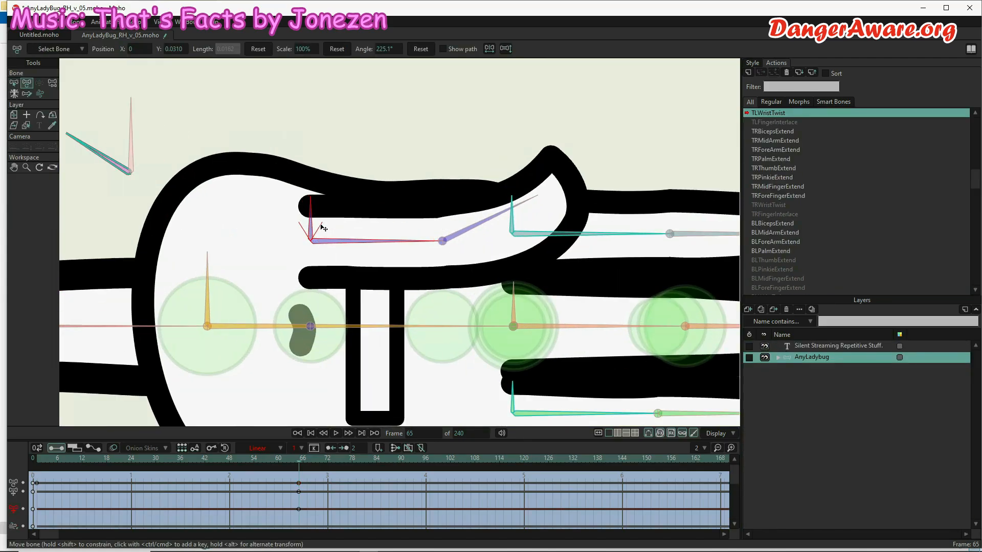
drag(317, 236, 494, 327)
scroll(327, 193, down, 4)
click(169, 462)
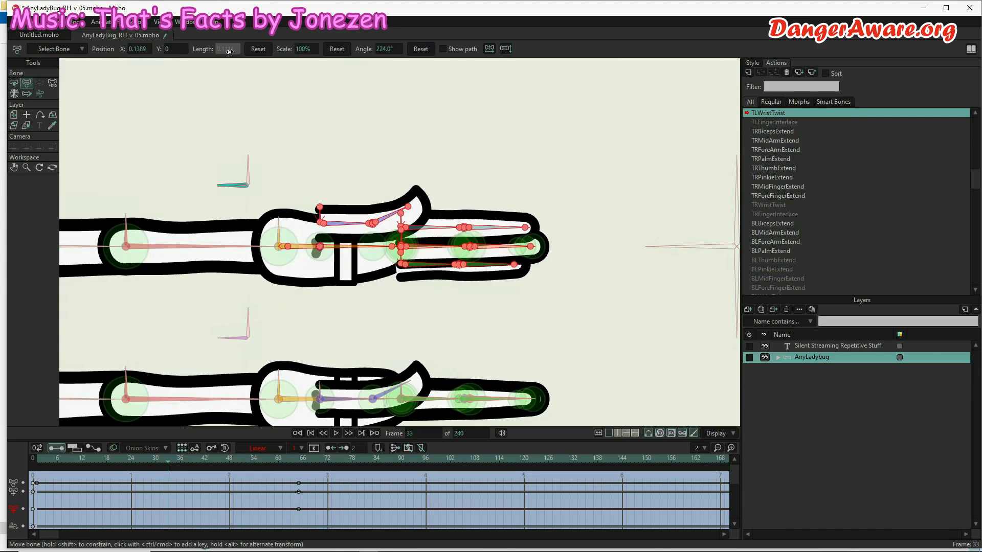
click(259, 48)
Step: Select the overlapping TLForeFinger base bones at frame 1 and move the forefinger down toward the palm's lower edge
click(38, 461)
key(b)
click(341, 313)
scroll(248, 186, up, 10)
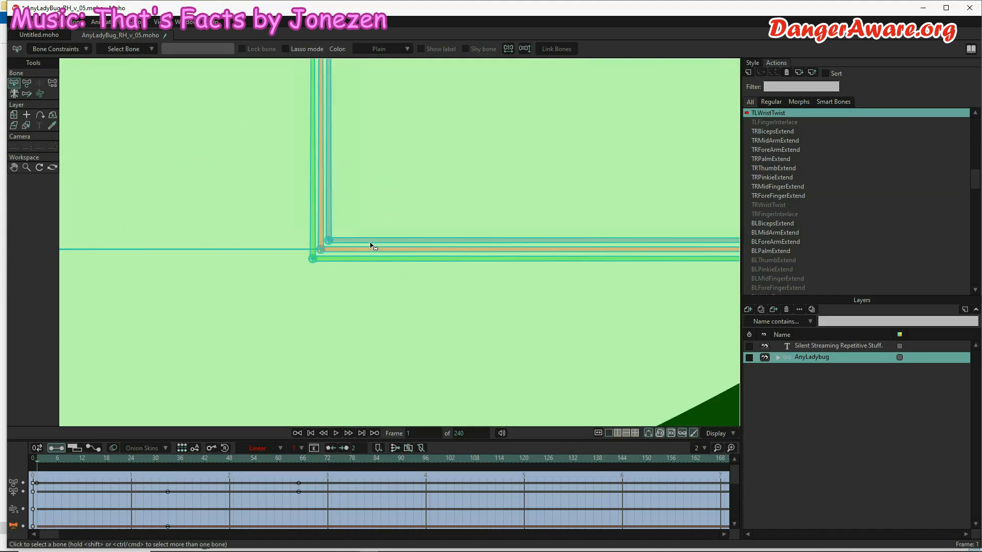
click(341, 241)
shift+click(310, 220)
key(t)
scroll(528, 149, down, 10)
drag(533, 158, 522, 268)
scroll(480, 307, down, 6)
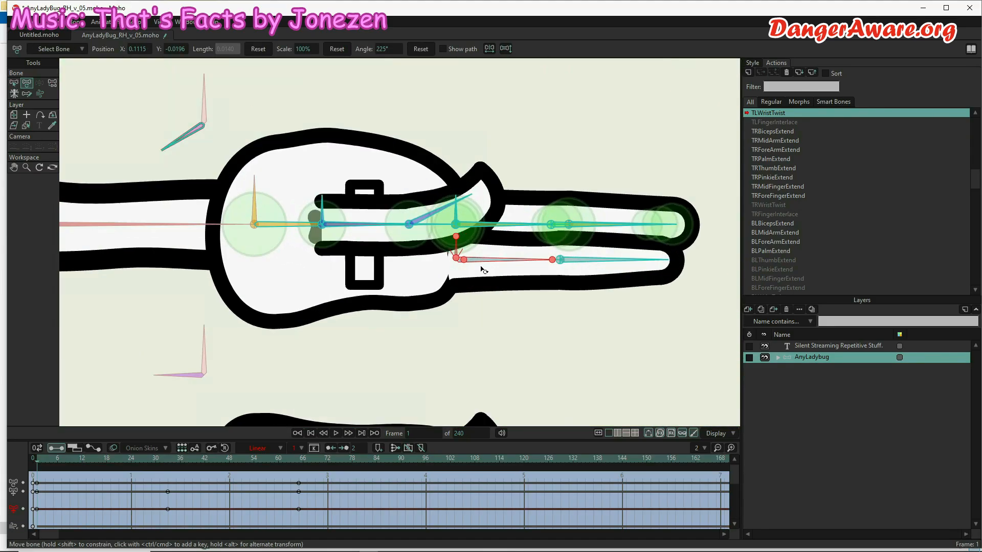
scroll(482, 270, up, 3)
drag(448, 257, 456, 302)
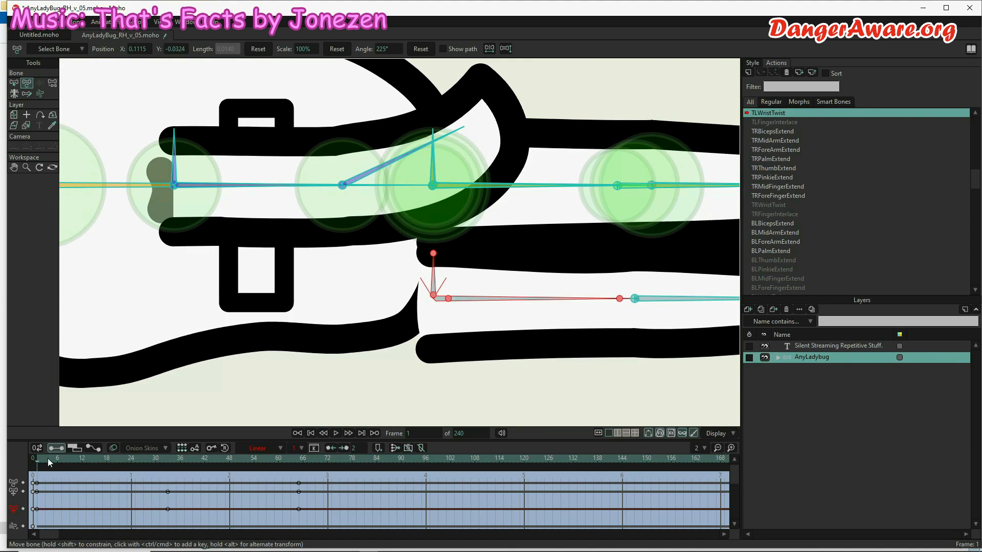
Step: Select the small finger's base bones at frame 1 and move the finger up toward the palm's upper edge
mouse_move(48, 462)
mouse_down()
mouse_move(263, 472)
mouse_move(36, 463)
mouse_up()
scroll(341, 302, down, 1)
scroll(426, 185, up, 7)
key(b)
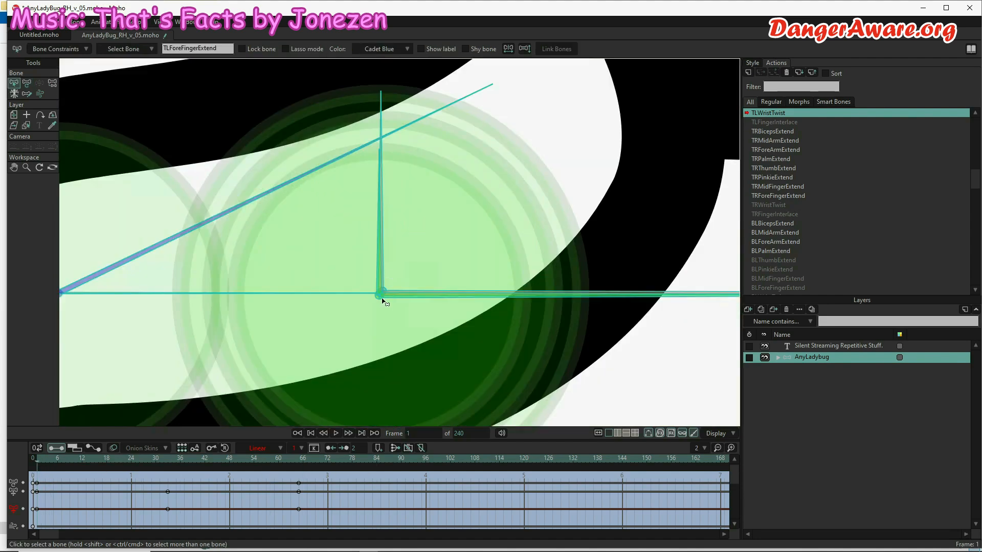
scroll(382, 299, up, 3)
click(375, 257)
key(t)
scroll(507, 168, down, 8)
drag(498, 156, 499, 97)
Step: Paste the Palm layer's frame 65 keys at frame 1 and flip the palm's points vertically
click(778, 358)
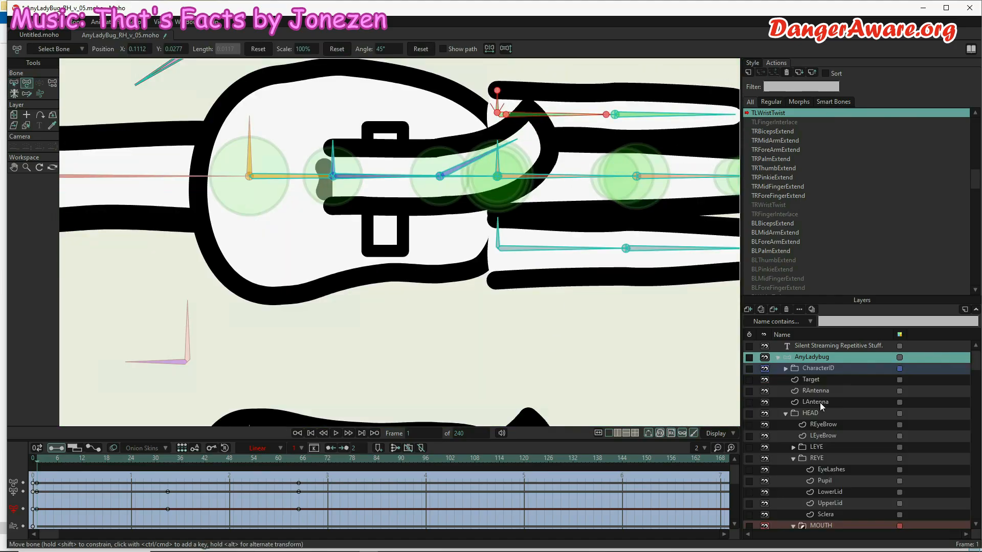
scroll(820, 407, down, 10)
click(821, 459)
scroll(311, 389, down, 4)
key(t)
key(g)
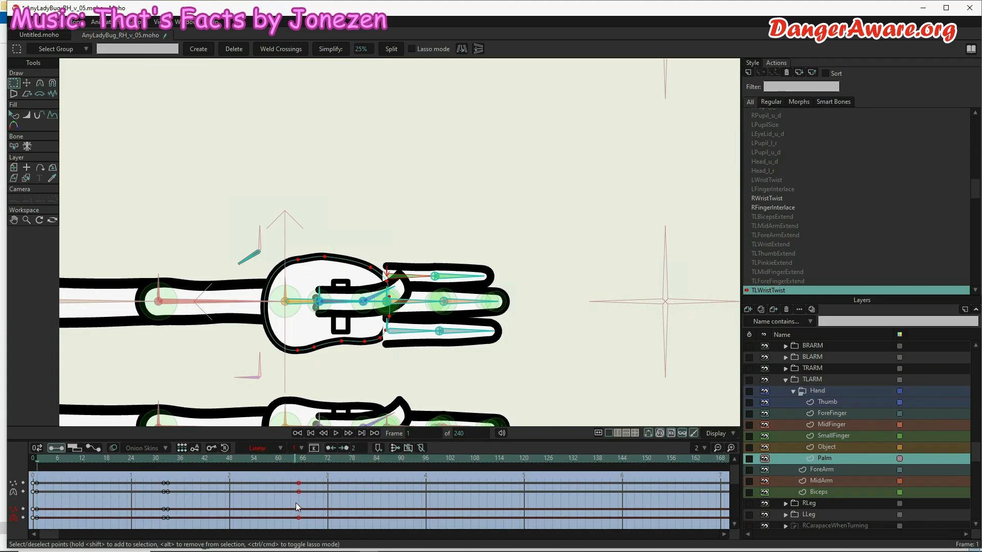
key(ctrl+v)
click(476, 50)
drag(90, 461, 36, 462)
scroll(412, 397, up, 5)
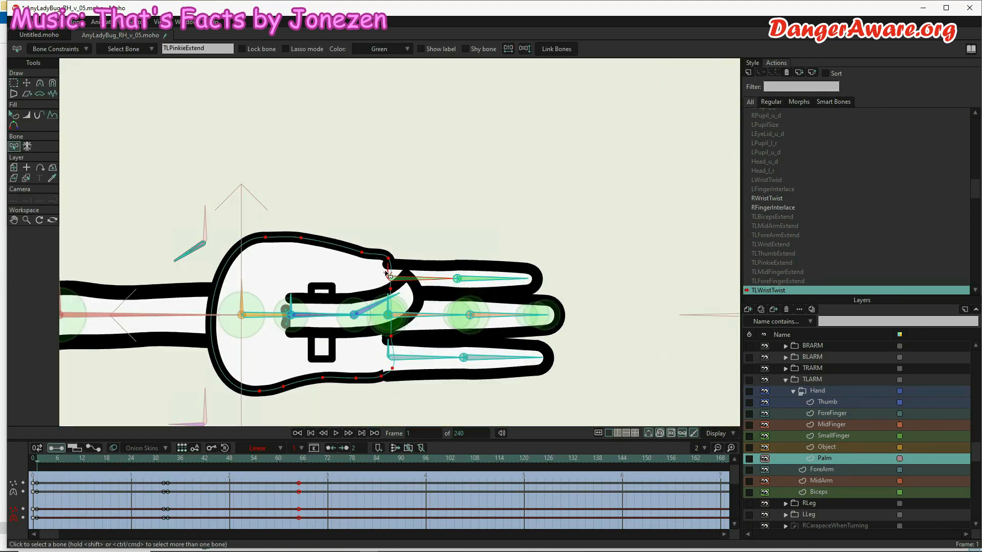
Step: Nudge the small finger's base bones up at frame 1 to meet the palm's upper corner
key(t)
scroll(838, 391, up, 5)
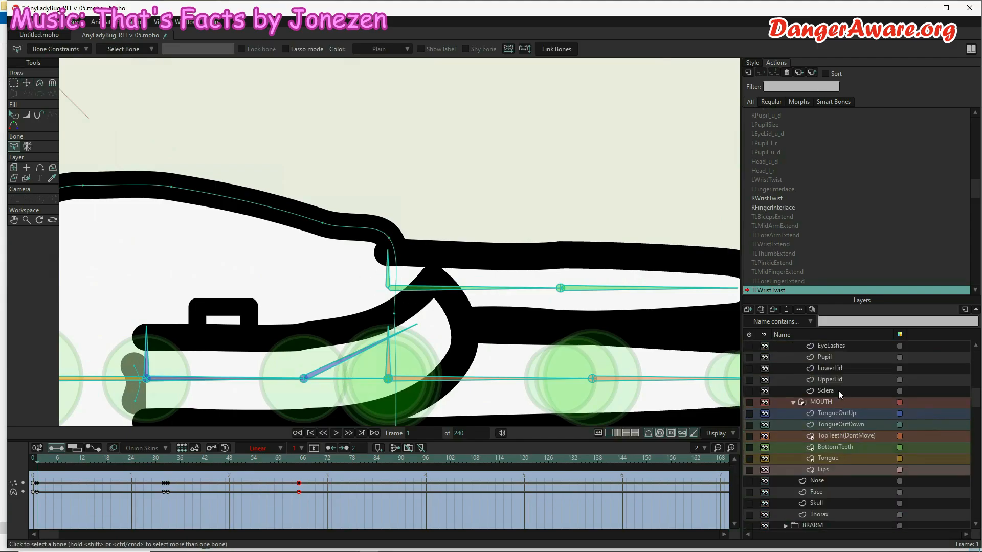
click(812, 357)
drag(401, 282, 401, 269)
drag(418, 424, 431, 271)
Step: Nudge the forefinger's base bones slightly up at frame 1 to line up with the palm's lower corner
key(b)
click(391, 322)
key(t)
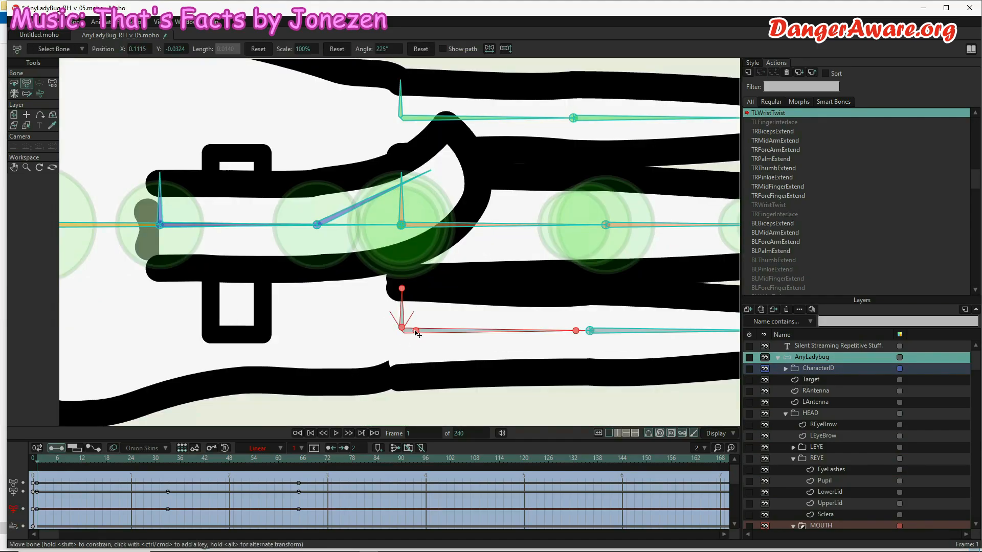
drag(413, 329, 414, 323)
scroll(418, 317, down, 3)
Step: Side-flip the thumb bones at frame 1 and move the thumb base down to the palm's lower edge
key(b)
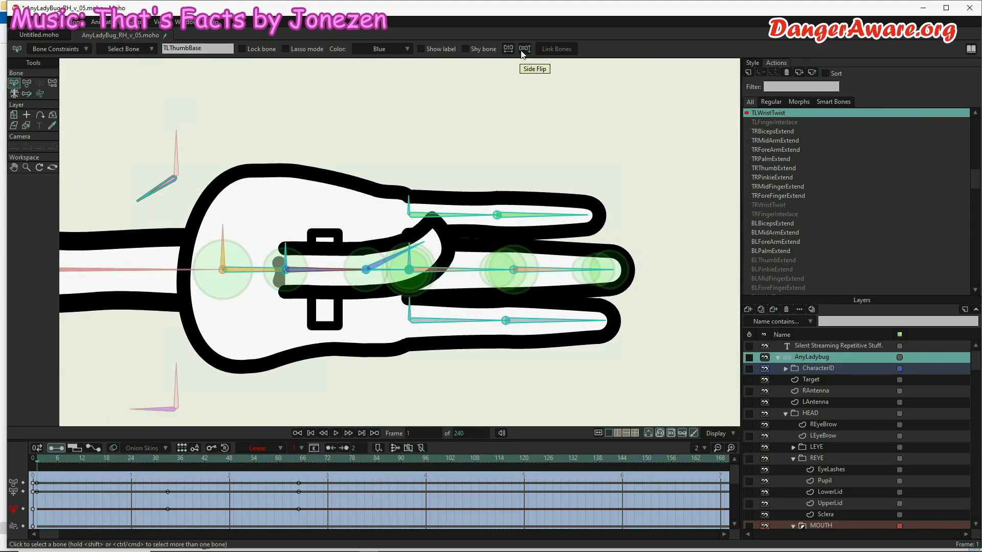
click(314, 275)
scroll(300, 275, up, 5)
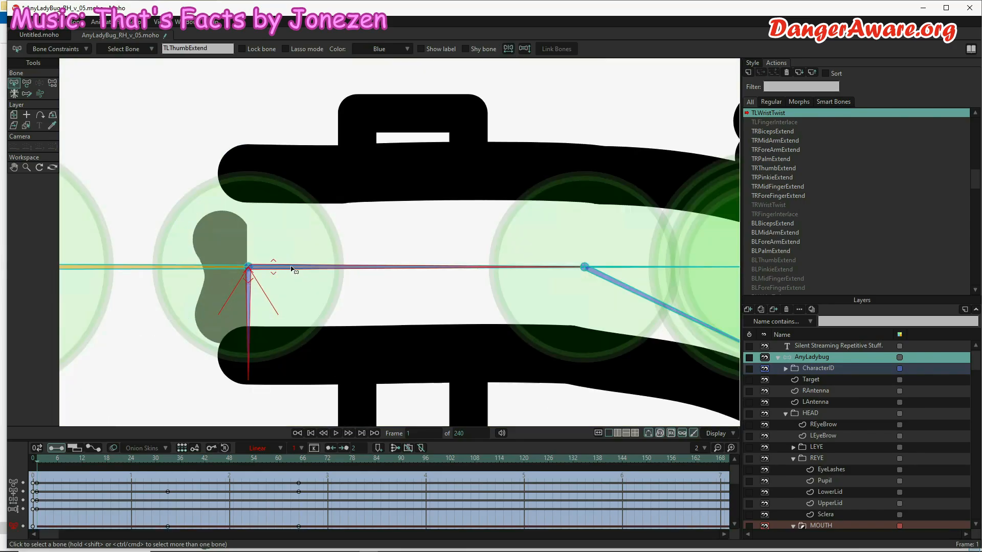
key(t)
scroll(292, 269, down, 3)
scroll(301, 212, up, 5)
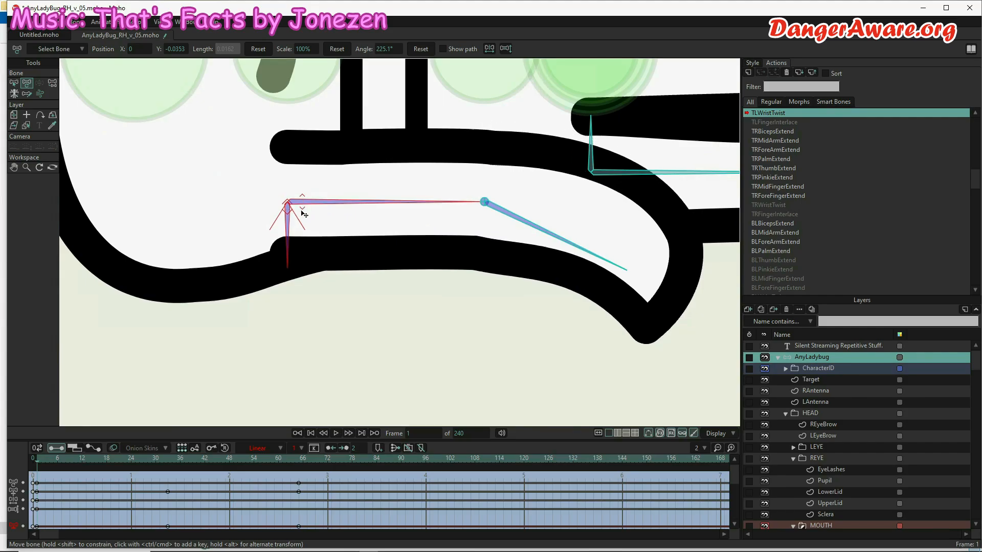
drag(301, 214, 302, 214)
Step: Side-flip the thumb bones at frame 33 so the flip switches right after frame 32, and scrub back through the twist
click(166, 459)
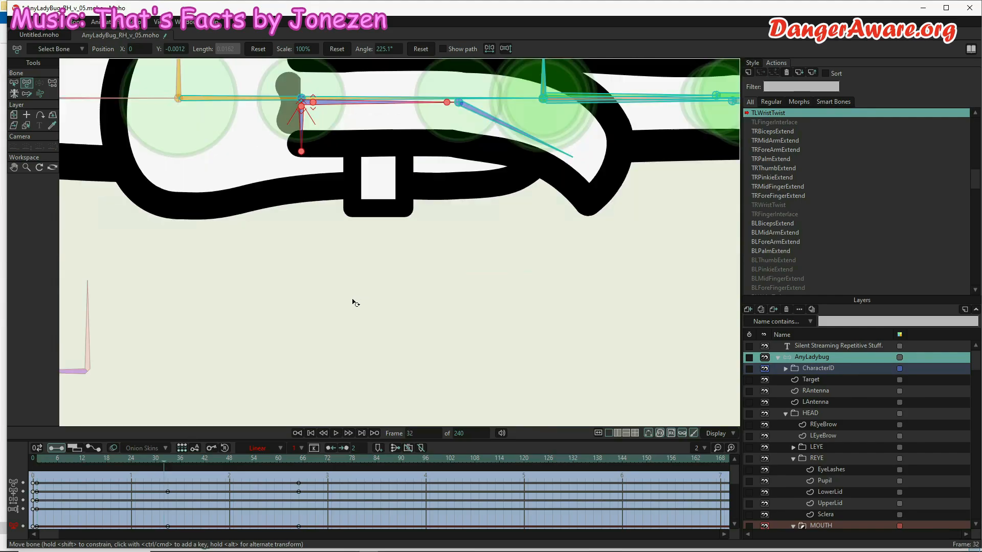
key(b)
key(Right)
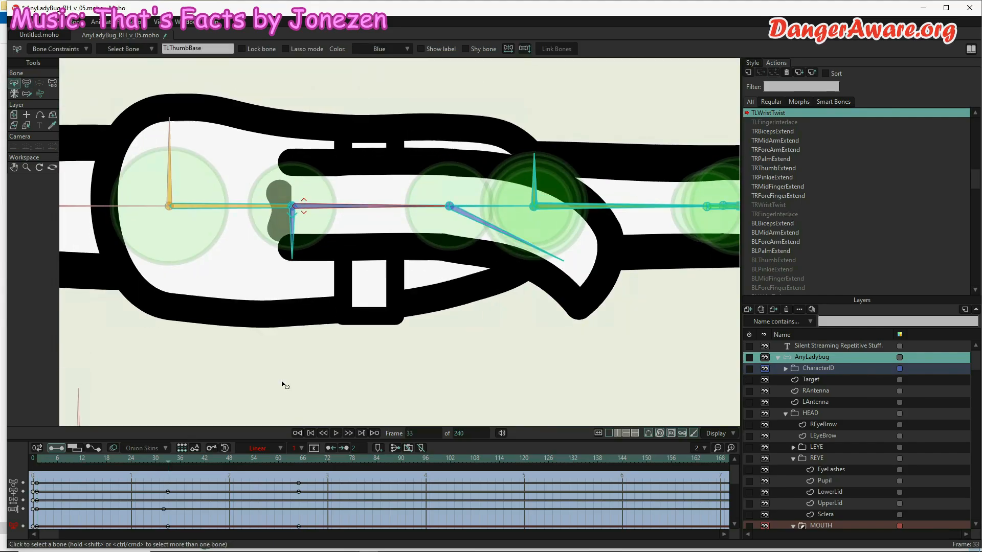
click(526, 50)
key(Left)
key(Left)
key(Left)
key(Left)
key(Left)
key(Left)
key(Left)
key(Left)
key(Left)
key(Left)
key(Left)
key(Left)
key(Left)
key(Left)
key(Left)
key(Left)
key(Left)
key(Left)
key(Left)
key(Left)
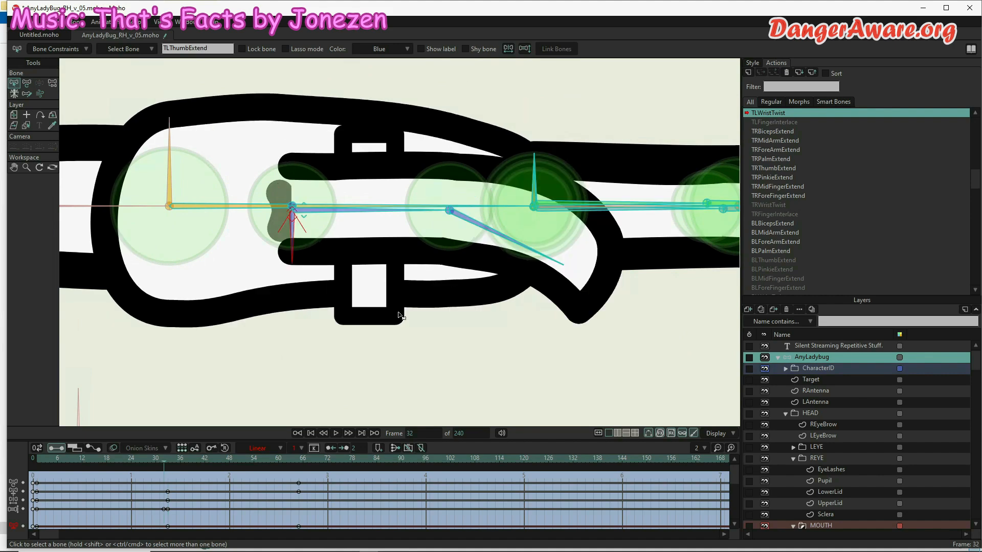
Step: Select the dark crease's points on the Palm layer and stretch the crease vertically across the palm at frame 1
scroll(152, 279, down, 2)
scroll(828, 480, down, 7)
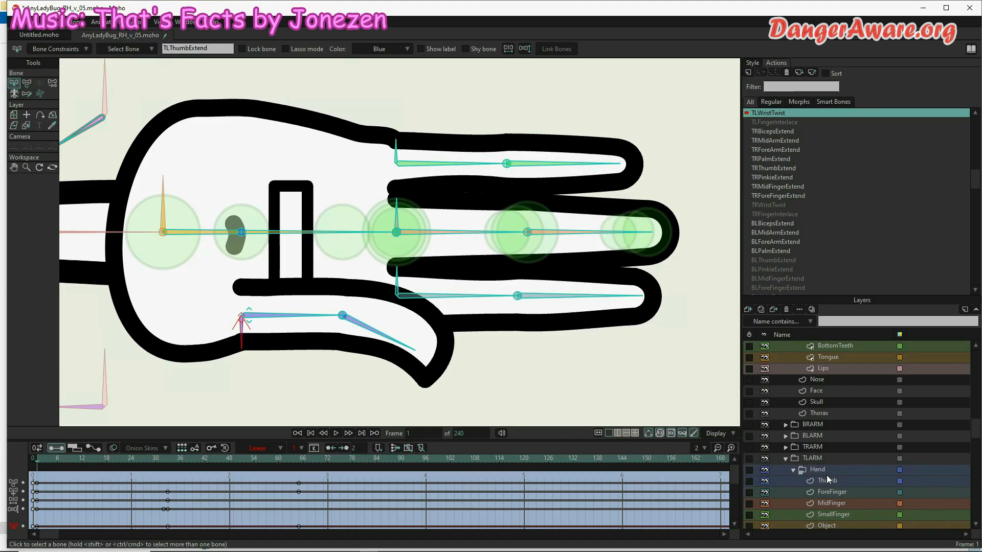
click(825, 492)
drag(267, 280, 208, 195)
key(t)
scroll(230, 218, up, 3)
scroll(207, 225, up, 3)
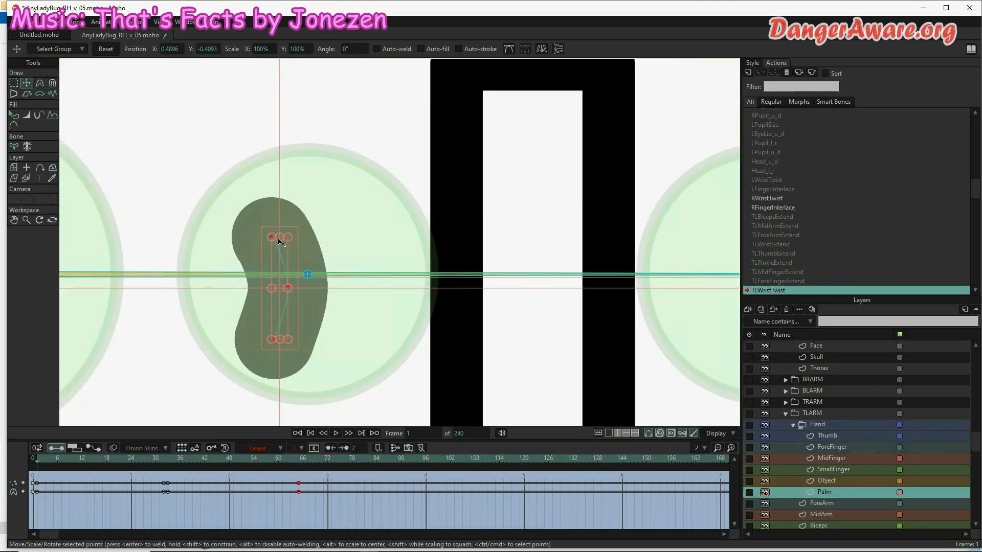
drag(278, 239, 291, 82)
scroll(295, 94, down, 4)
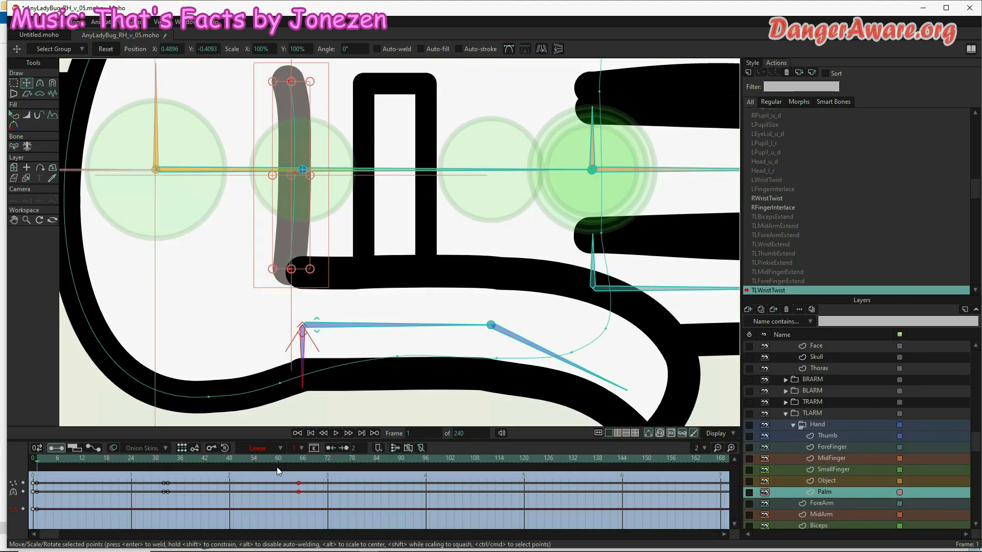
Step: Reset the palm crease's points at frame 33 and scrub on toward frame 65
click(299, 460)
click(167, 459)
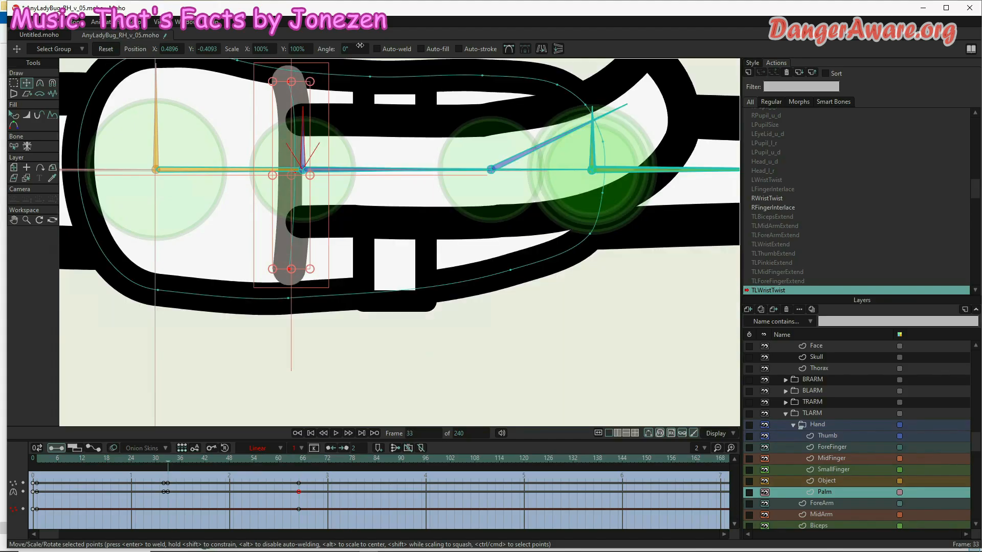
click(102, 49)
drag(168, 461, 295, 468)
scroll(368, 368, down, 4)
Step: Select the Object layer's rectangle at frame 64 and stretch it taller across the palm
key(alt+Up)
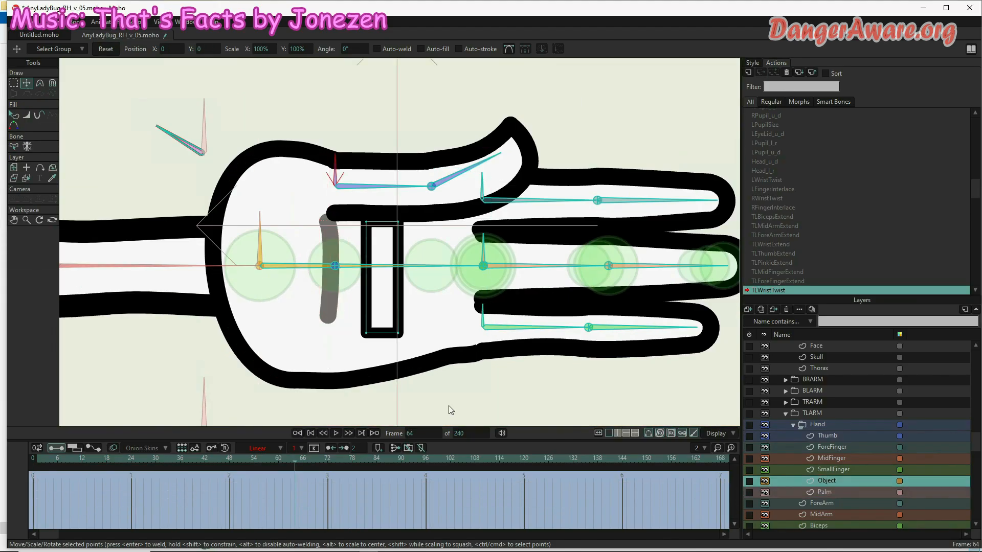
scroll(346, 330, down, 5)
click(363, 316)
mouse_move(357, 298)
mouse_down()
mouse_move(350, 281)
mouse_move(352, 290)
mouse_up()
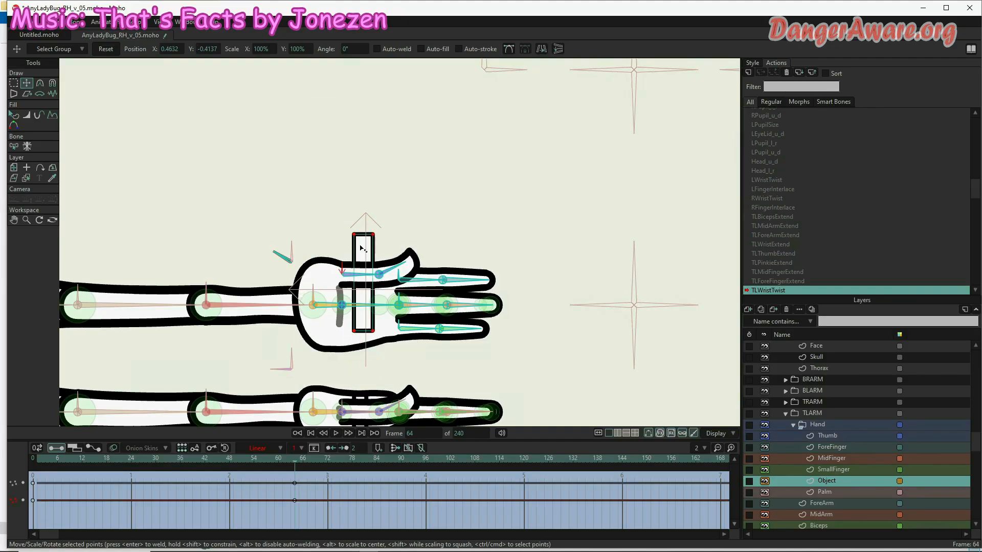
drag(361, 248, 360, 290)
Step: Stretch the Object rectangle at frame 1 so it extends past both edges of the hand, and scrub through the twist
click(163, 459)
key(Right)
key(Left)
click(34, 459)
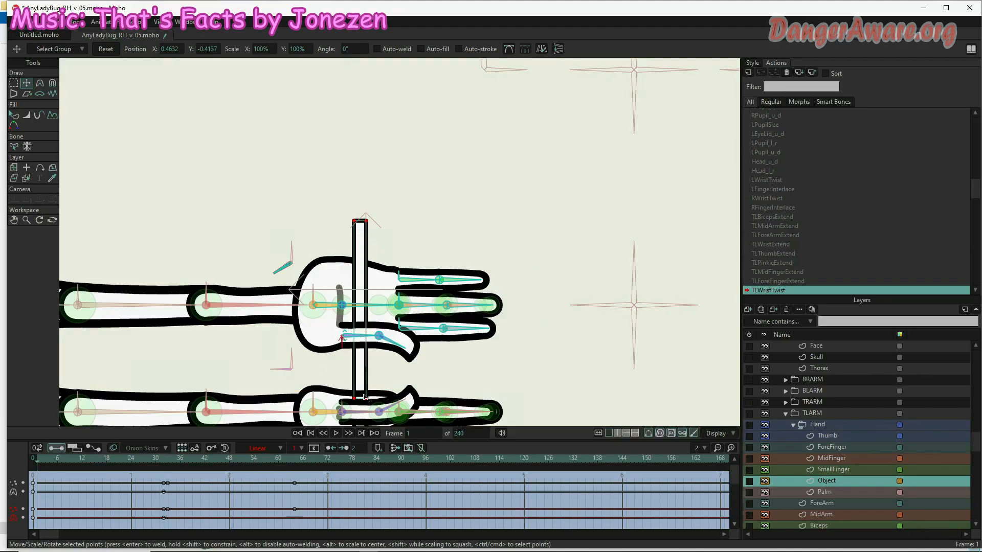
drag(366, 397, 366, 399)
drag(37, 464, 176, 465)
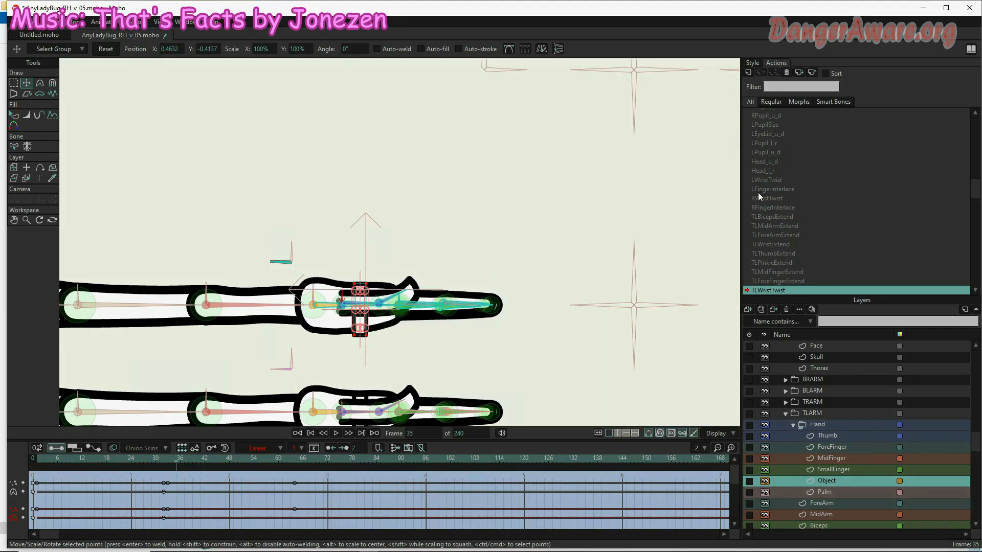